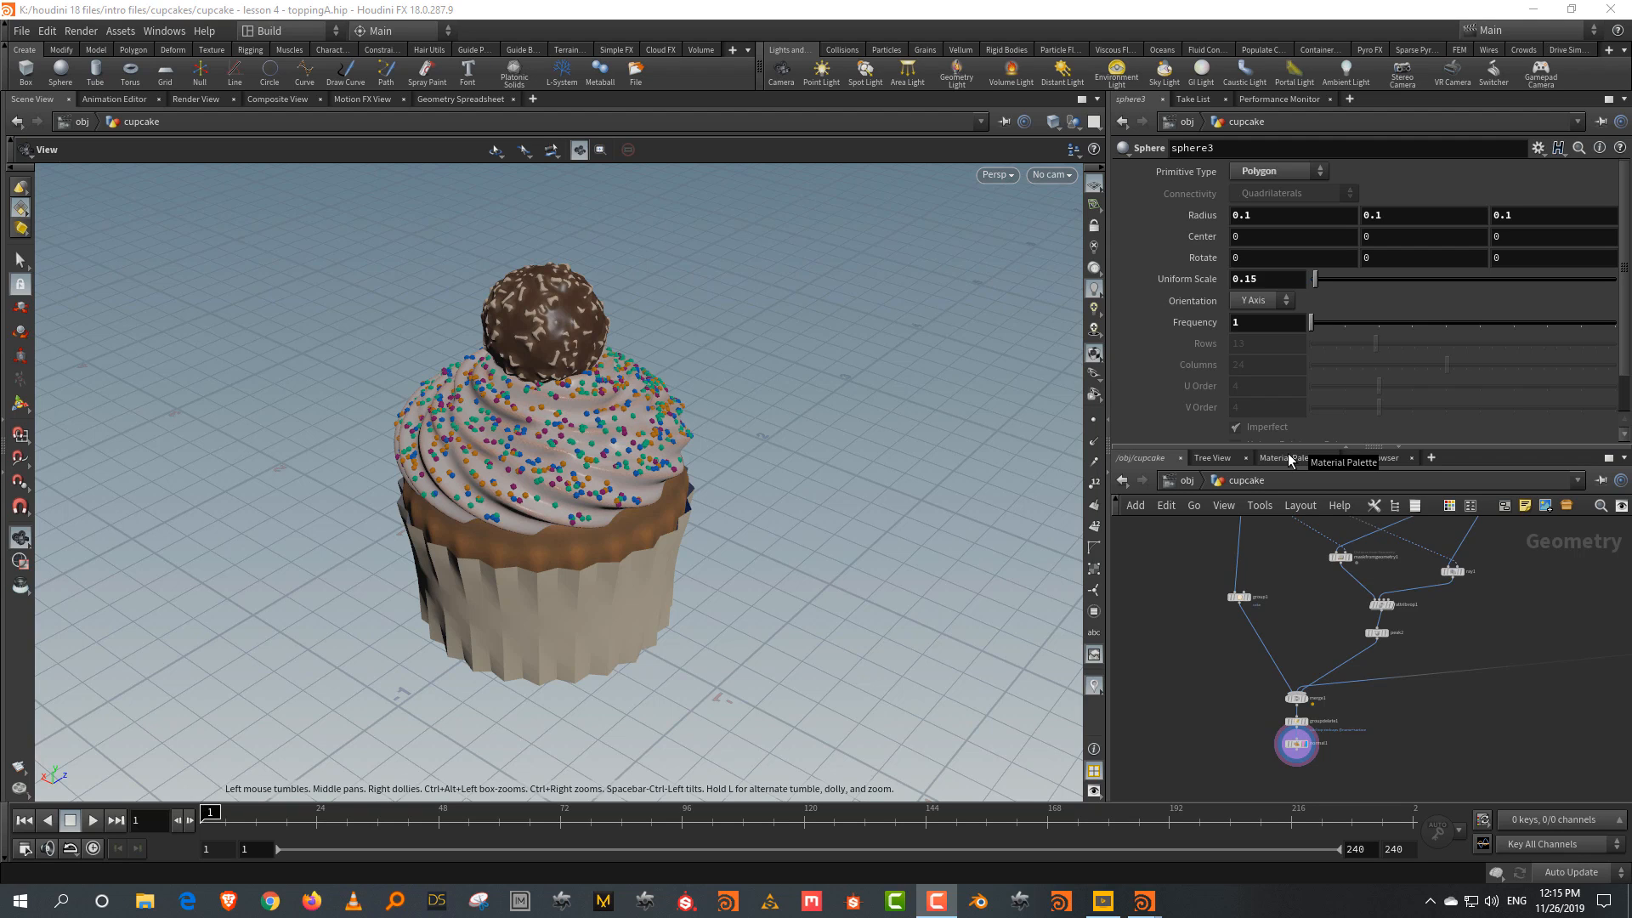
Widen the parameter and network area beside the viewport, and switch to the cake2.hip scene
{"action": "left_click", "coordinate": [1178, 703]}
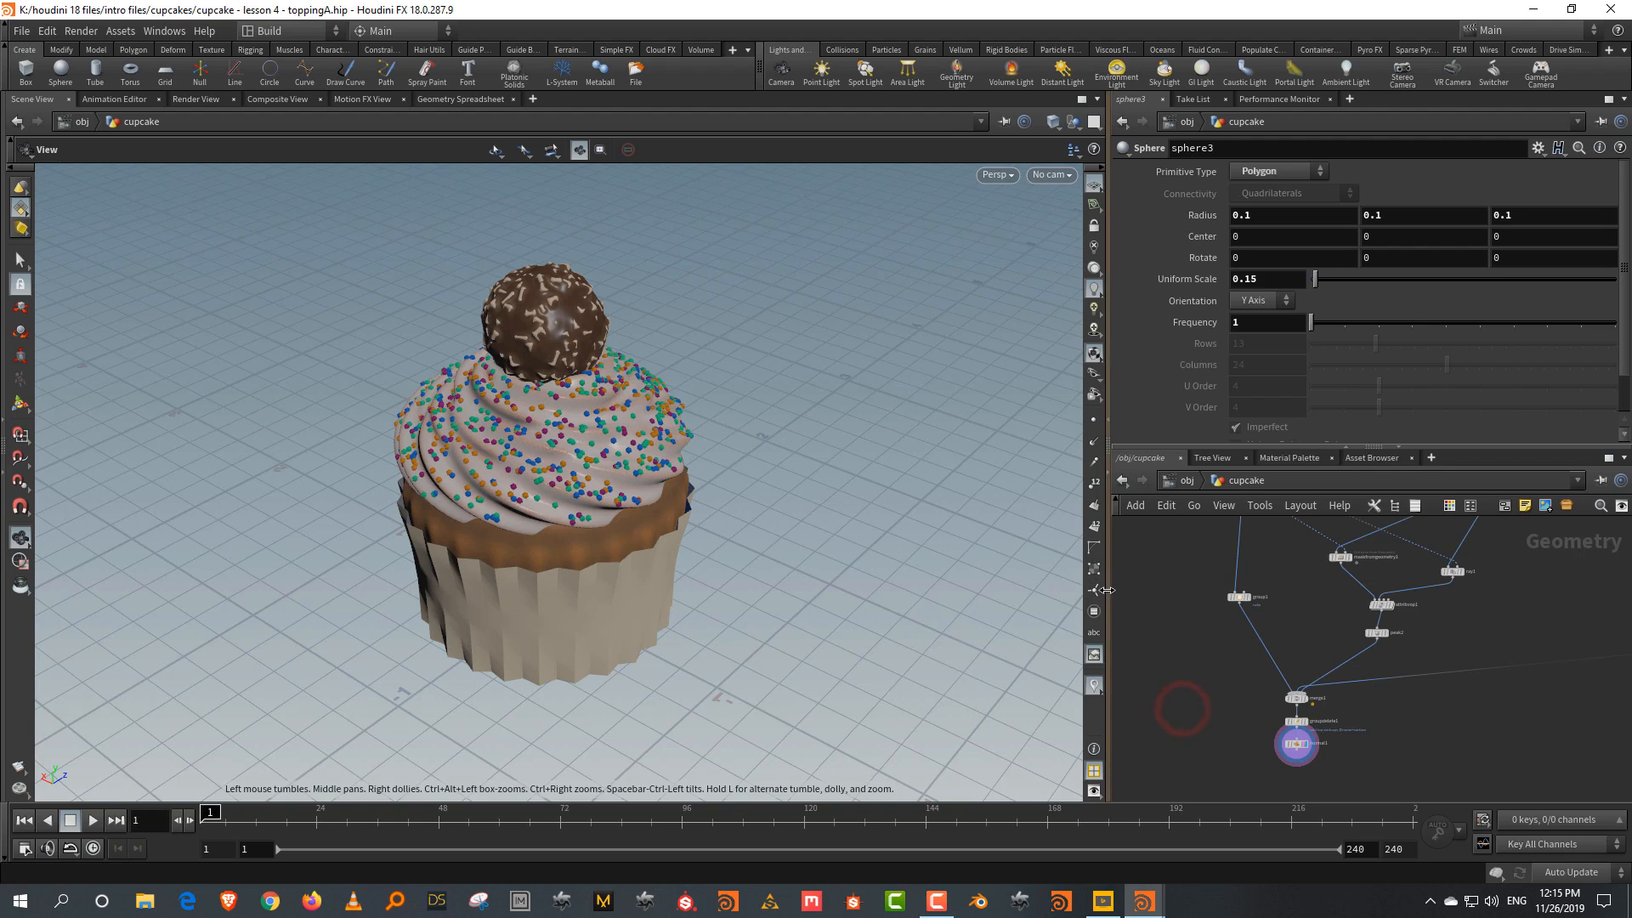
{"action": "left_click_drag", "start_coordinate": [1034, 598], "coordinate": [959, 599]}
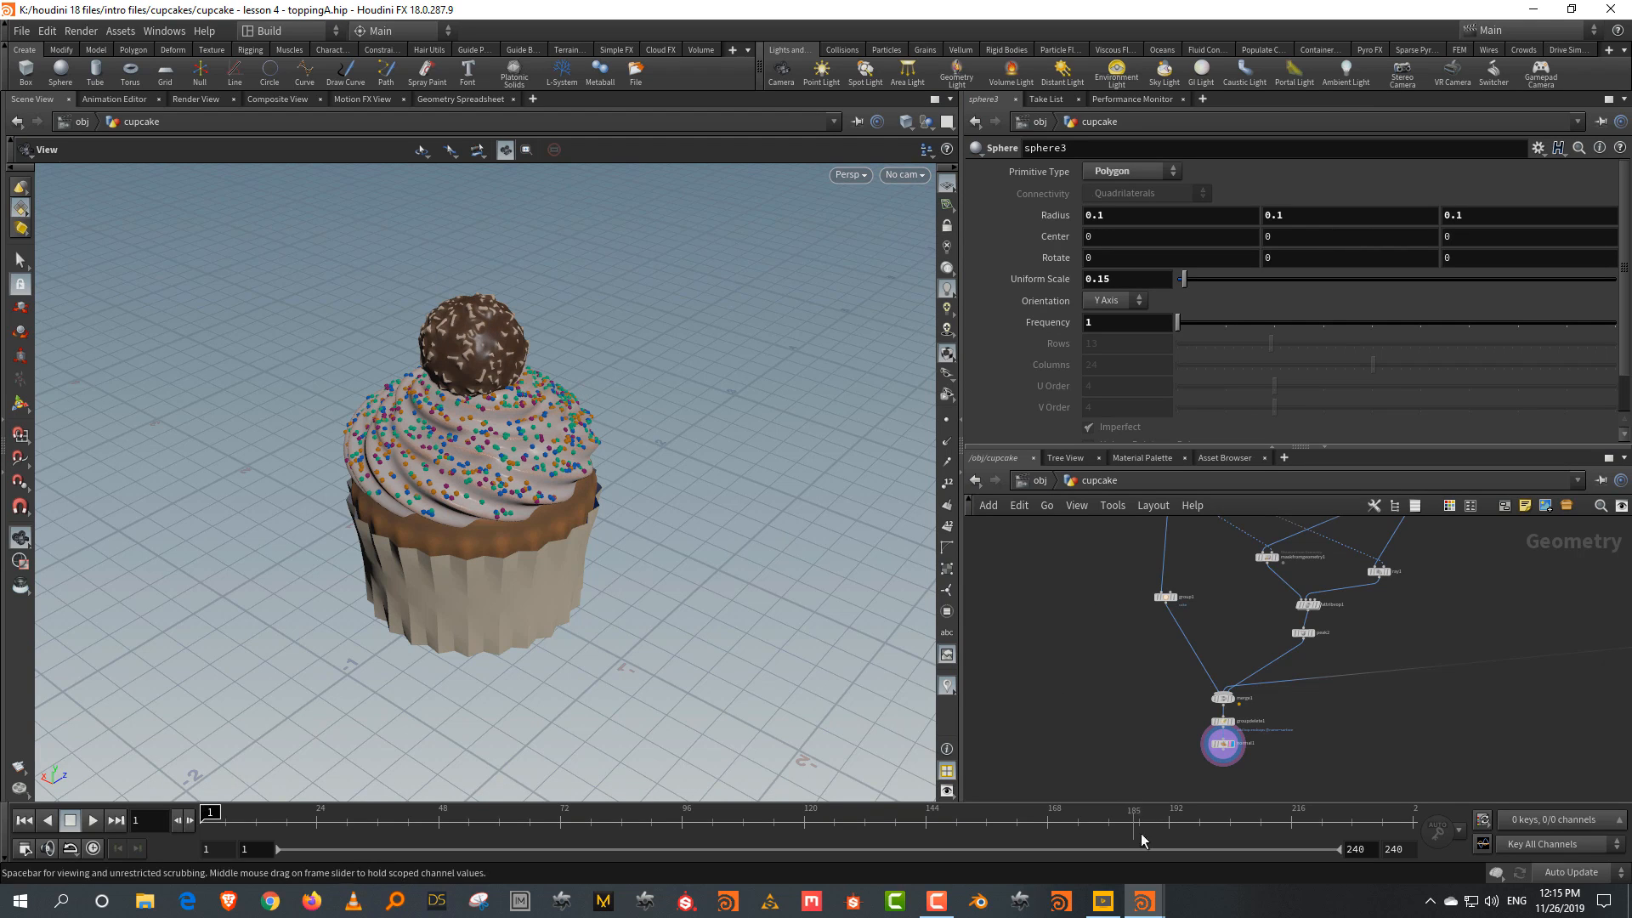
{"action": "mouse_move", "coordinate": [1139, 908]}
{"action": "left_click", "coordinate": [1047, 842]}
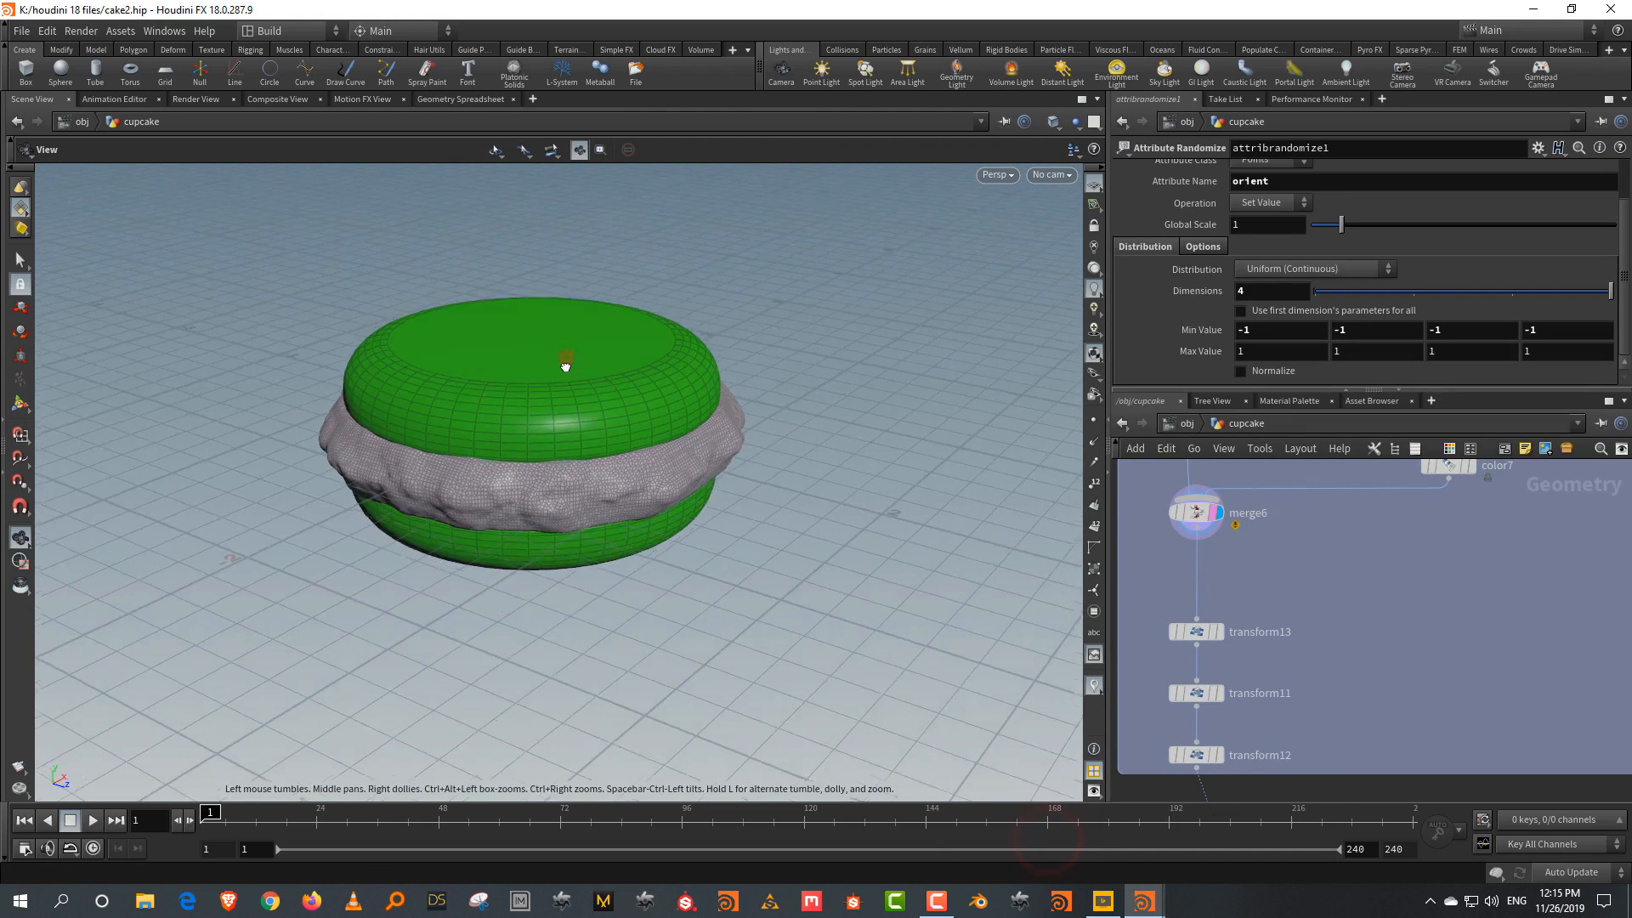
Display the size1 node in the cupcake network and examine the striped stick topping up close
{"action": "scroll", "coordinate": [1304, 635], "scroll_direction": "down", "scroll_amount": 8}
{"action": "middle_click_drag", "start_coordinate": [1435, 649], "coordinate": [1344, 644]}
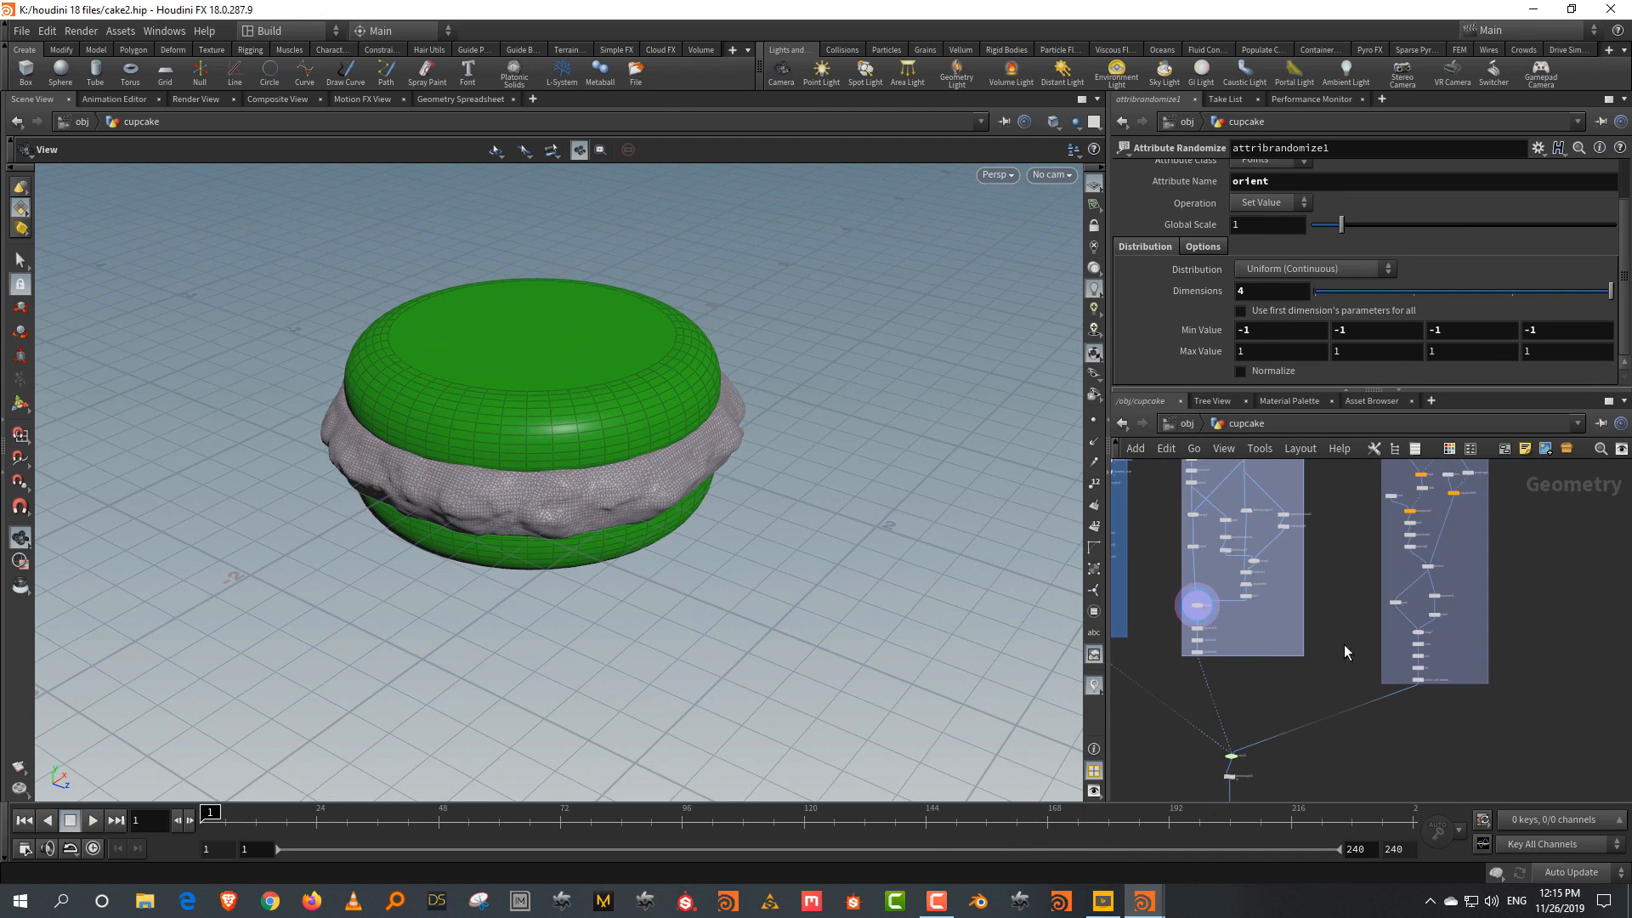
{"action": "scroll", "coordinate": [1424, 682], "scroll_direction": "up", "scroll_amount": 4}
{"action": "scroll", "coordinate": [1454, 684], "scroll_direction": "up", "scroll_amount": 3}
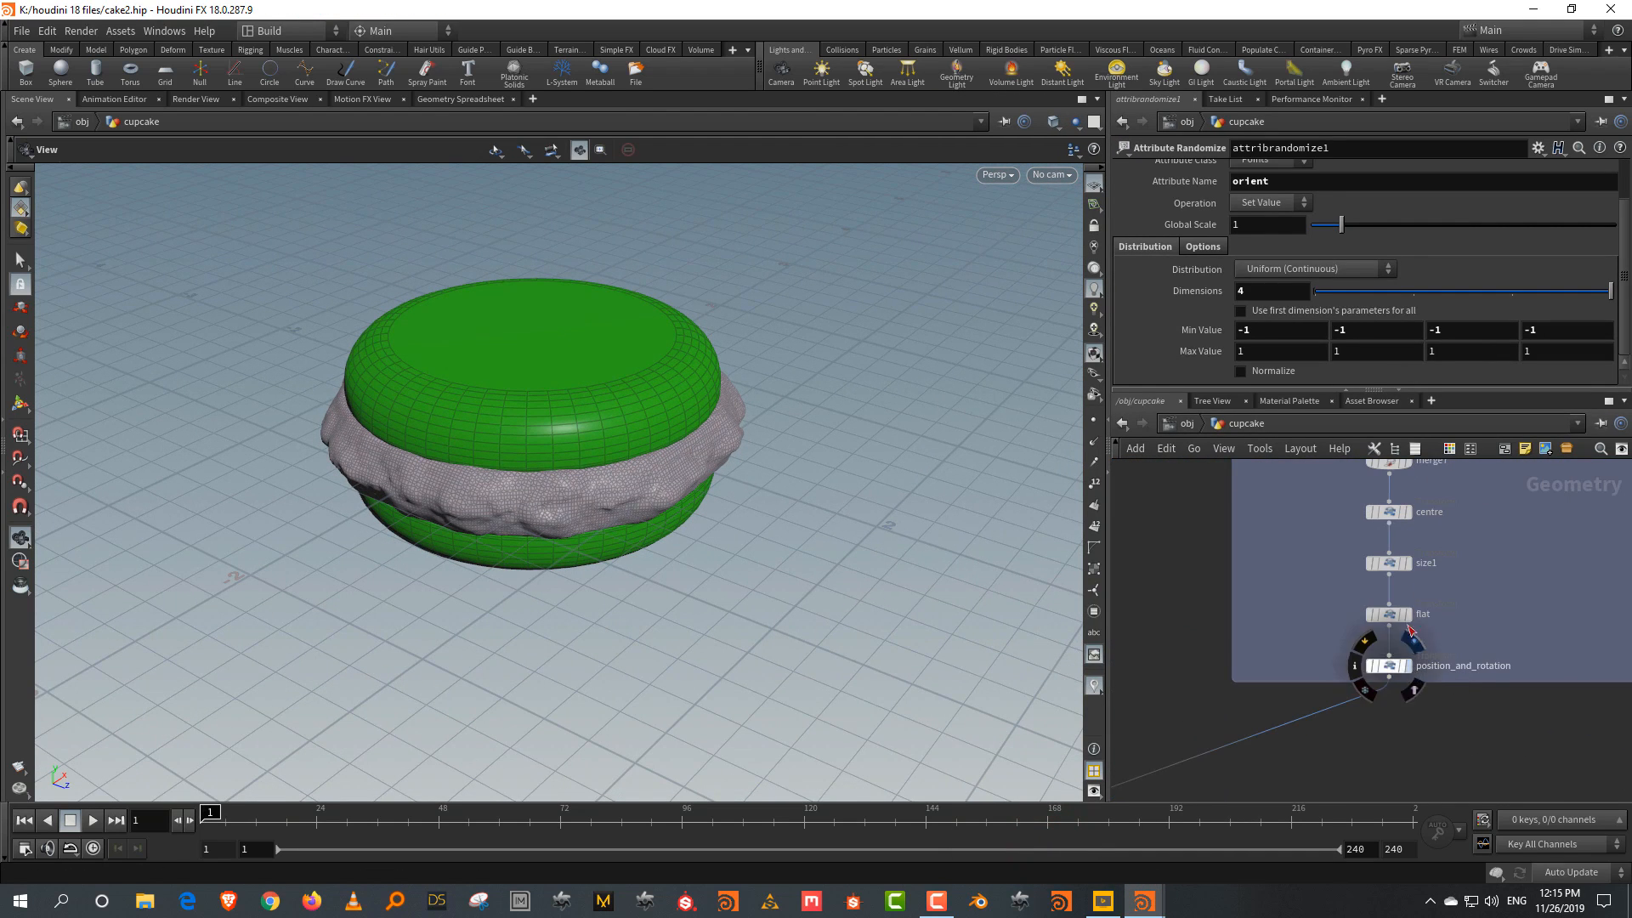
{"action": "left_click", "coordinate": [1404, 564]}
{"action": "left_click", "coordinate": [1402, 567]}
{"action": "mouse_move", "coordinate": [521, 442]}
{"action": "left_mouse_down"}
{"action": "mouse_move", "coordinate": [554, 368]}
{"action": "mouse_move", "coordinate": [550, 431]}
{"action": "left_mouse_up"}
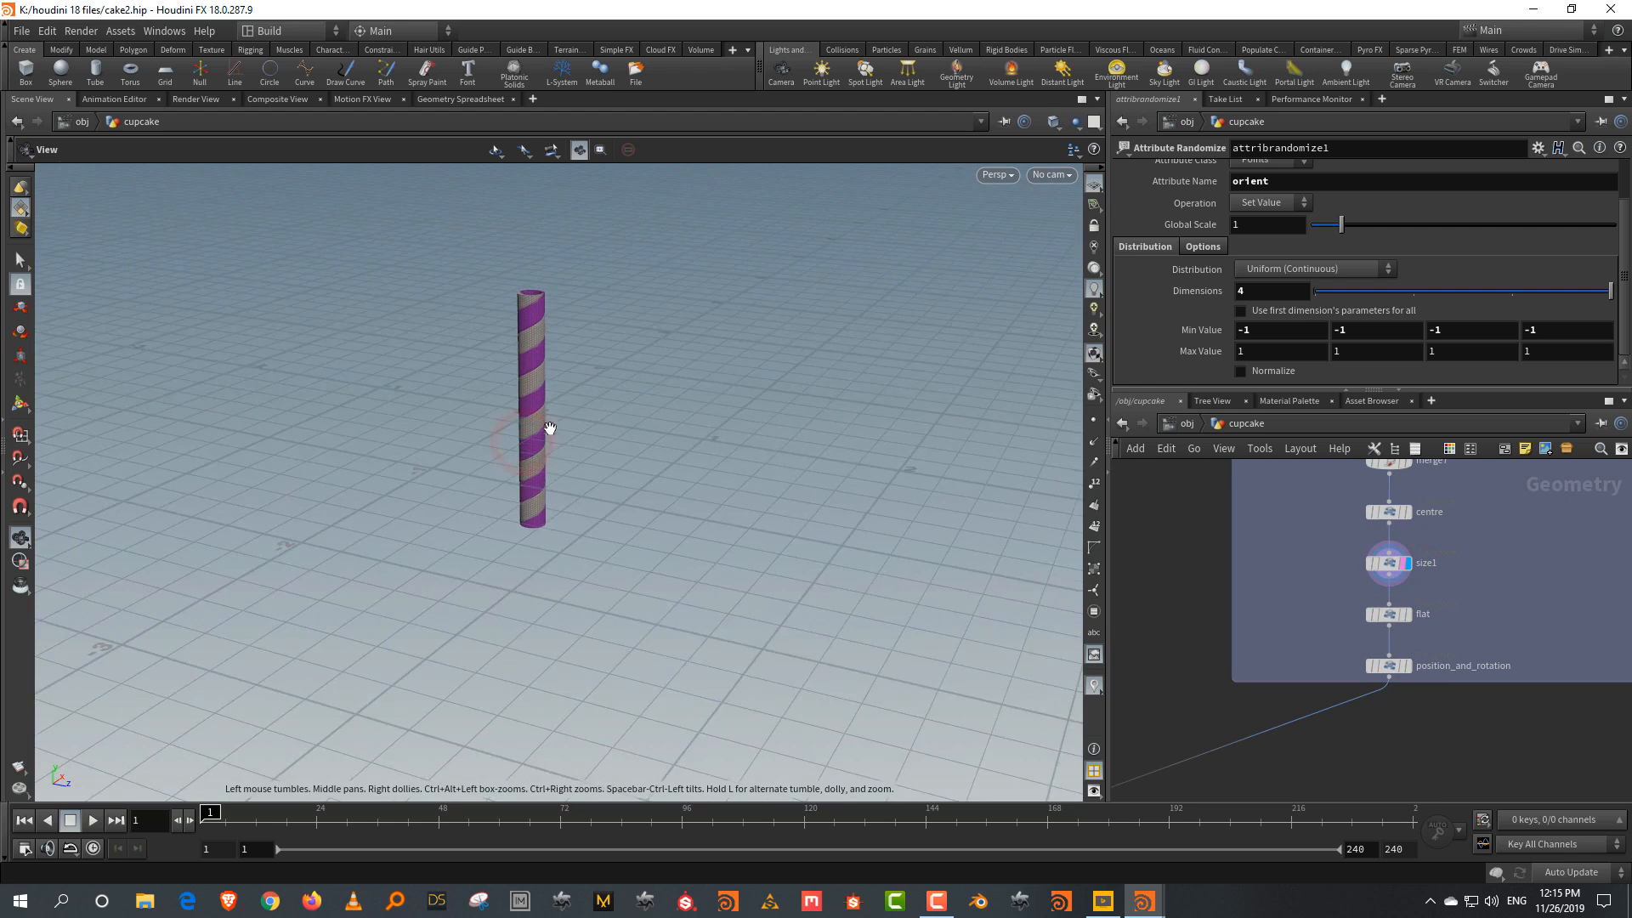
{"action": "right_click_drag", "start_coordinate": [550, 444], "coordinate": [580, 387]}
Return to the cupcake - lesson 4 - toppingA.hip scene and display the merge2 node of the chocolate ball topping
{"action": "mouse_move", "coordinate": [1144, 901]}
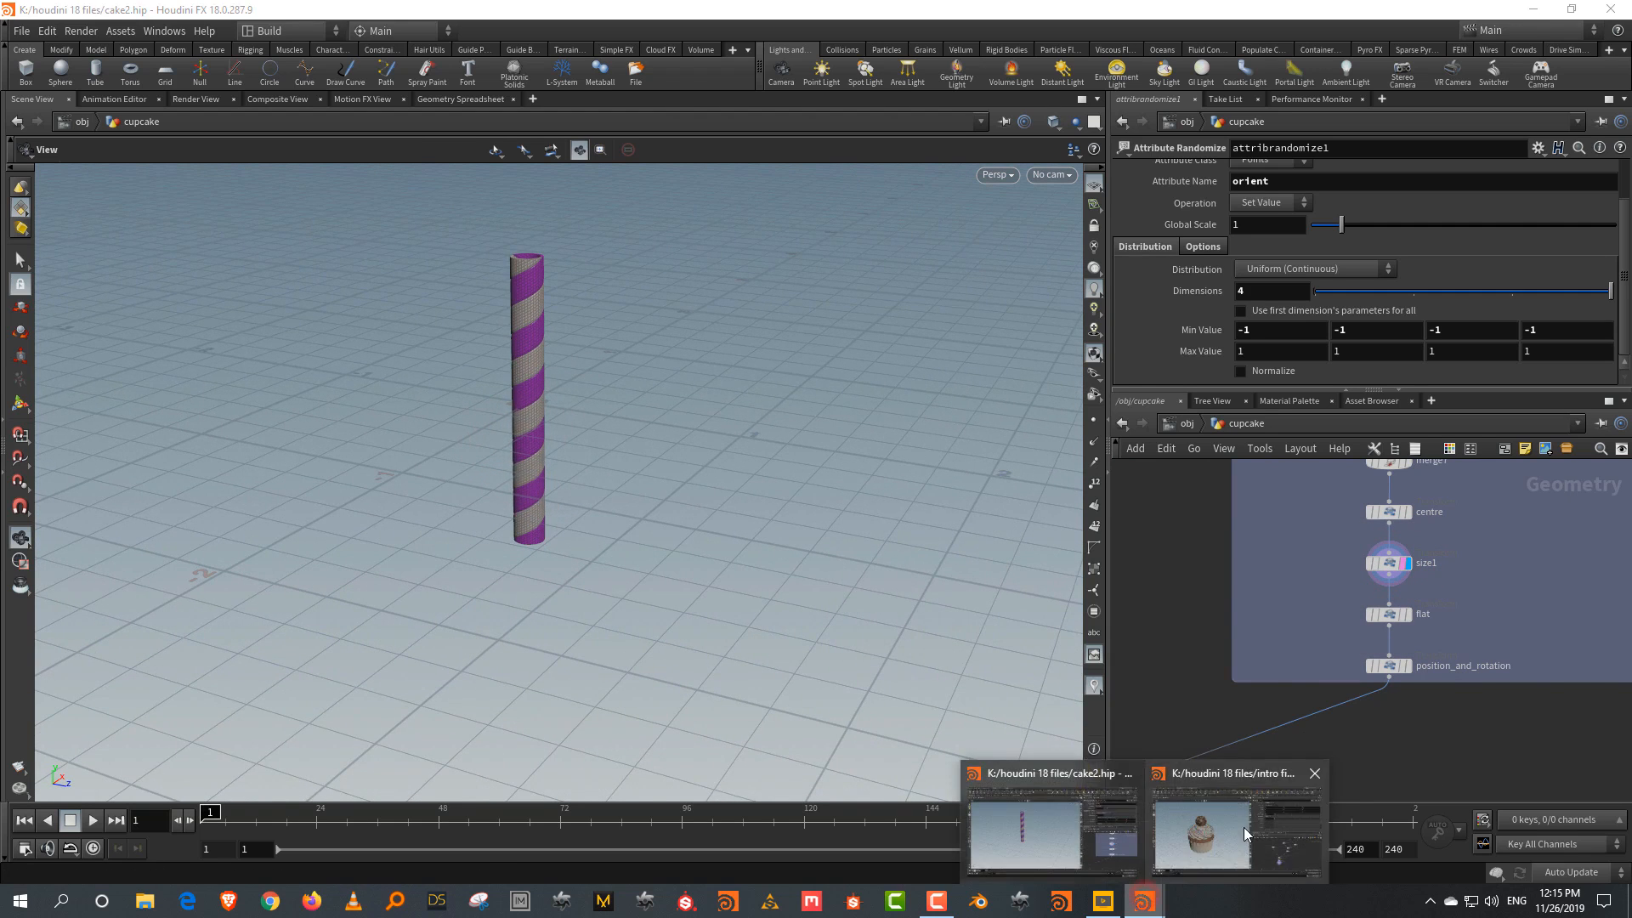
{"action": "left_click", "coordinate": [1247, 826]}
{"action": "scroll", "coordinate": [1258, 765], "scroll_direction": "down", "scroll_amount": 5}
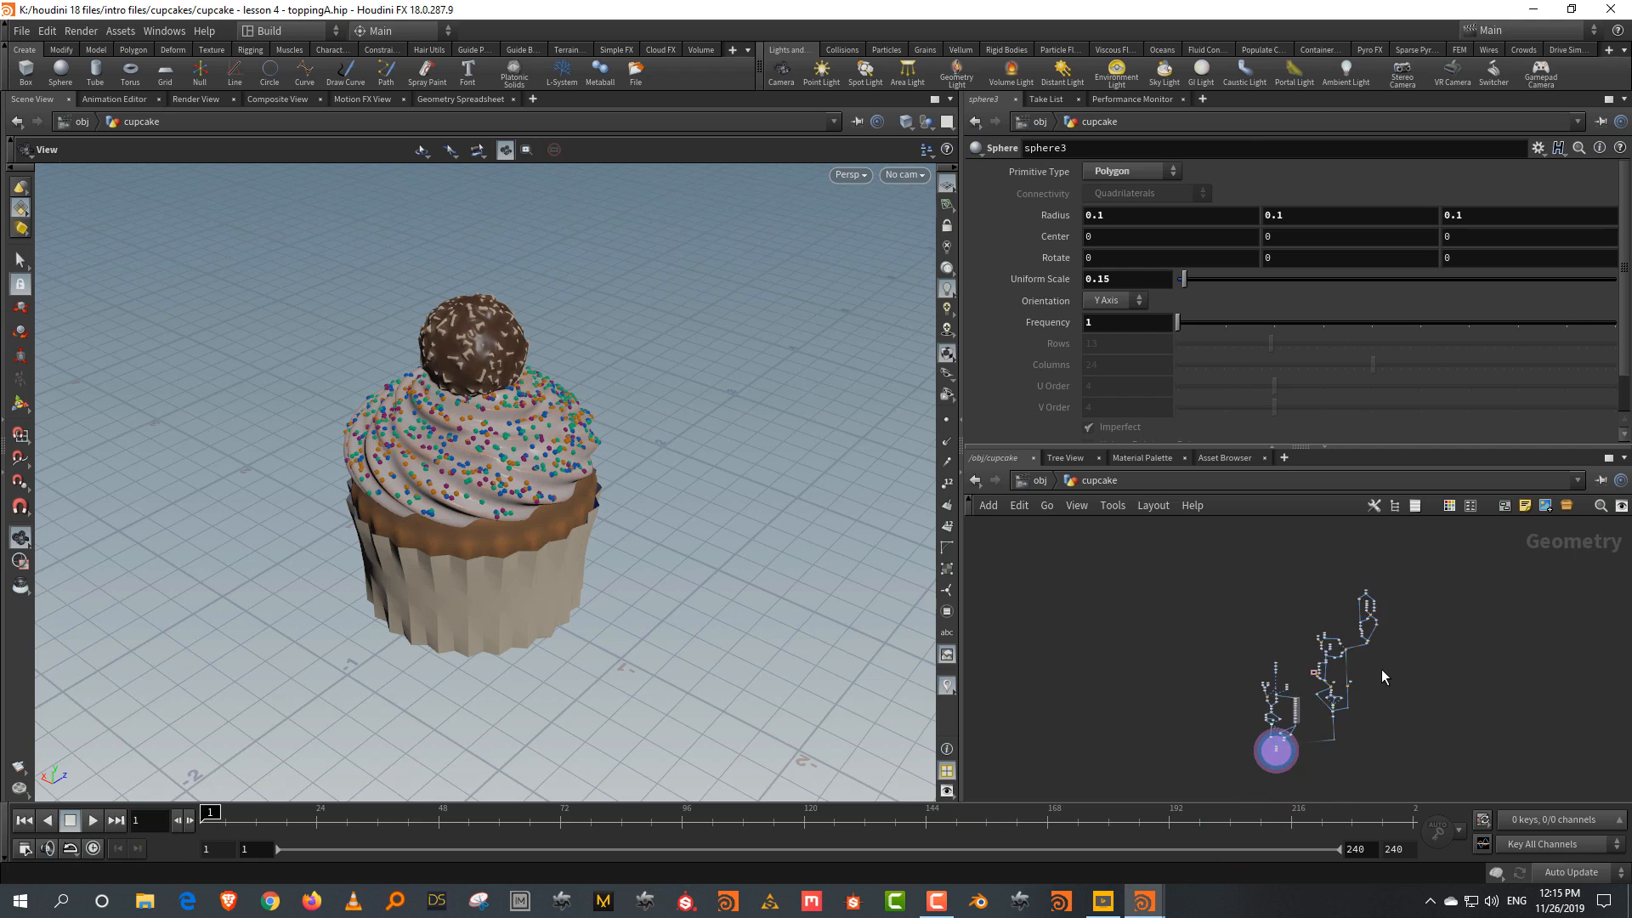
{"action": "mouse_move", "coordinate": [1348, 680]}
{"action": "scroll", "coordinate": [1348, 680], "scroll_direction": "up", "scroll_amount": 5}
{"action": "left_click_drag", "start_coordinate": [1238, 446], "coordinate": [1228, 335]}
{"action": "scroll", "coordinate": [1289, 690], "scroll_direction": "up", "scroll_amount": 4}
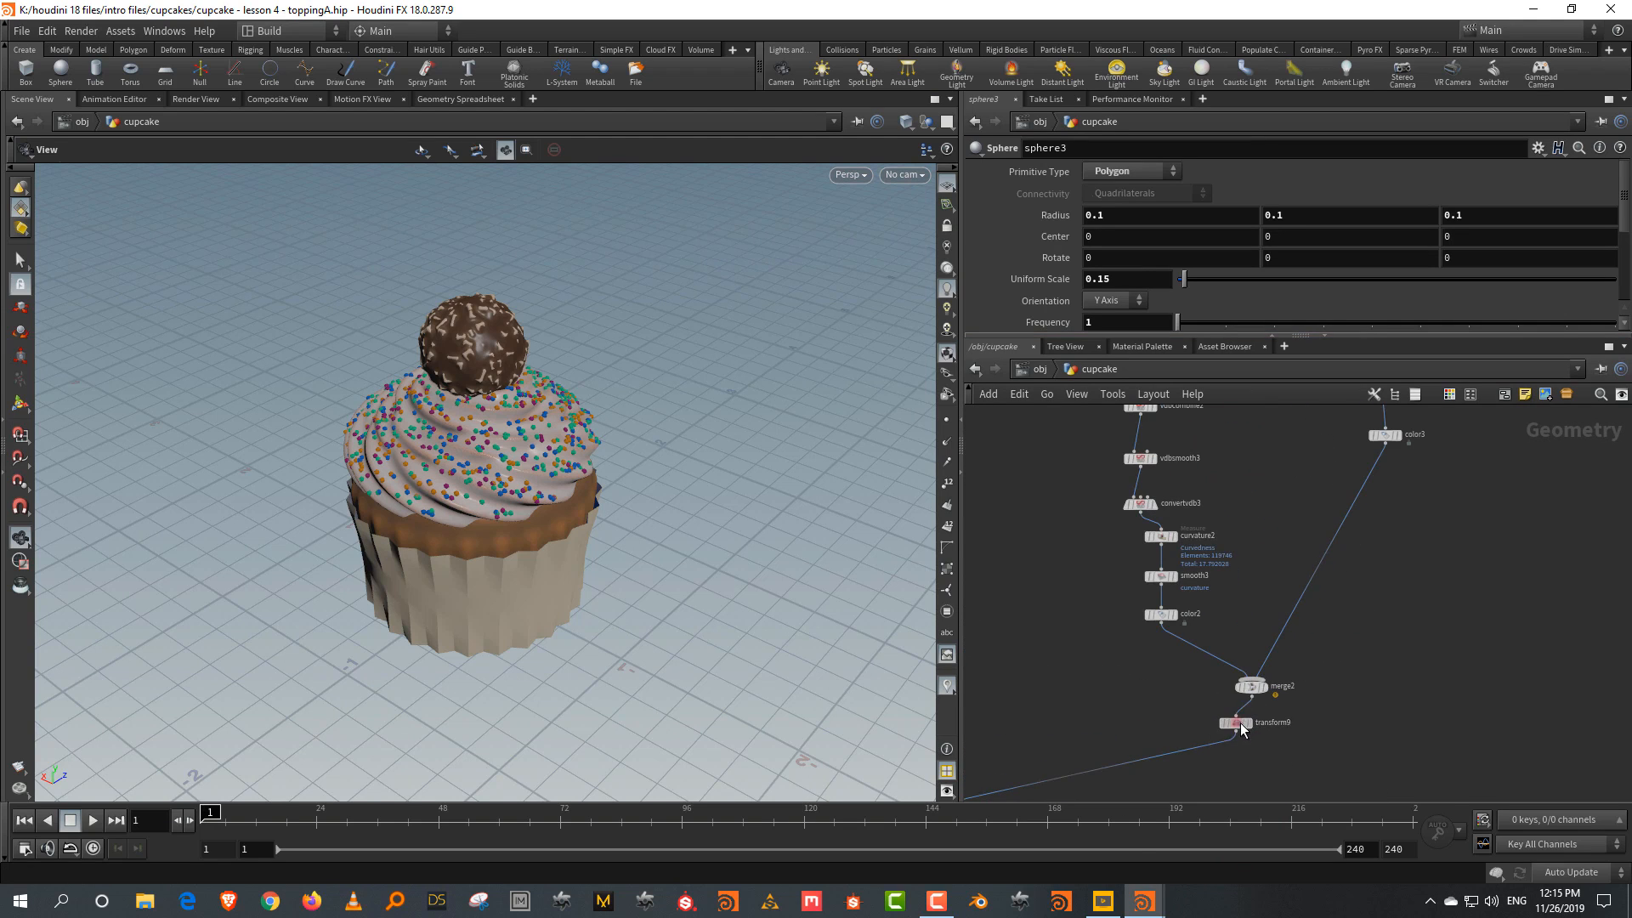
{"action": "left_click", "coordinate": [1262, 684]}
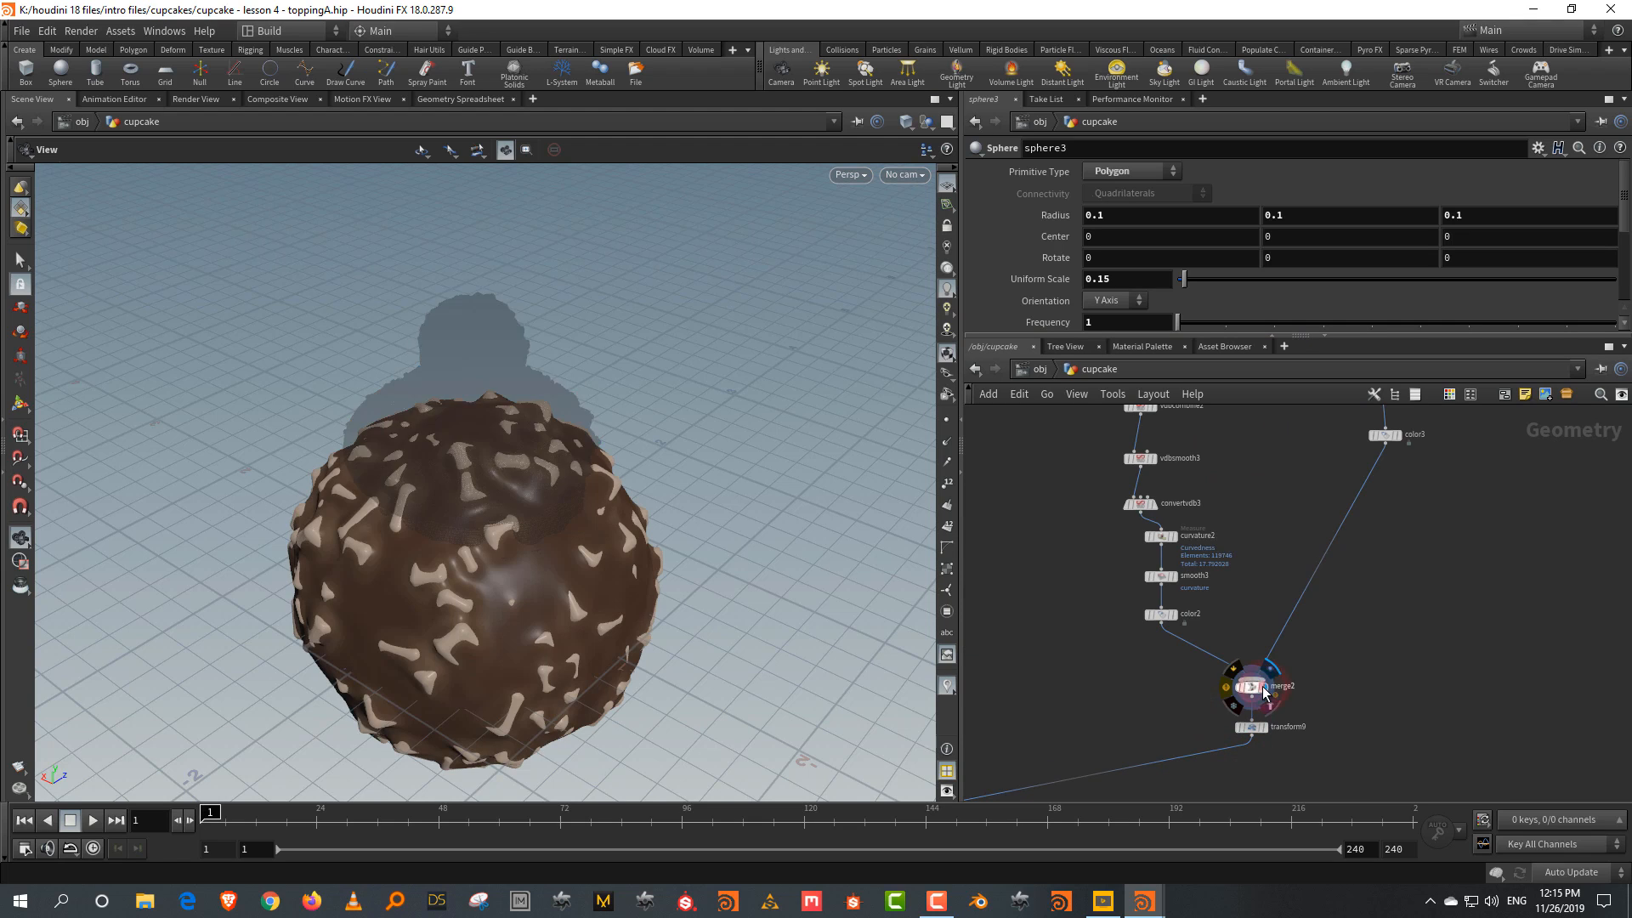
Add a Tube node in an empty area of the cupcake network and display it
{"action": "middle_click_drag", "start_coordinate": [1373, 650], "coordinate": [1226, 880]}
{"action": "scroll", "coordinate": [1344, 643], "scroll_direction": "down", "scroll_amount": 4}
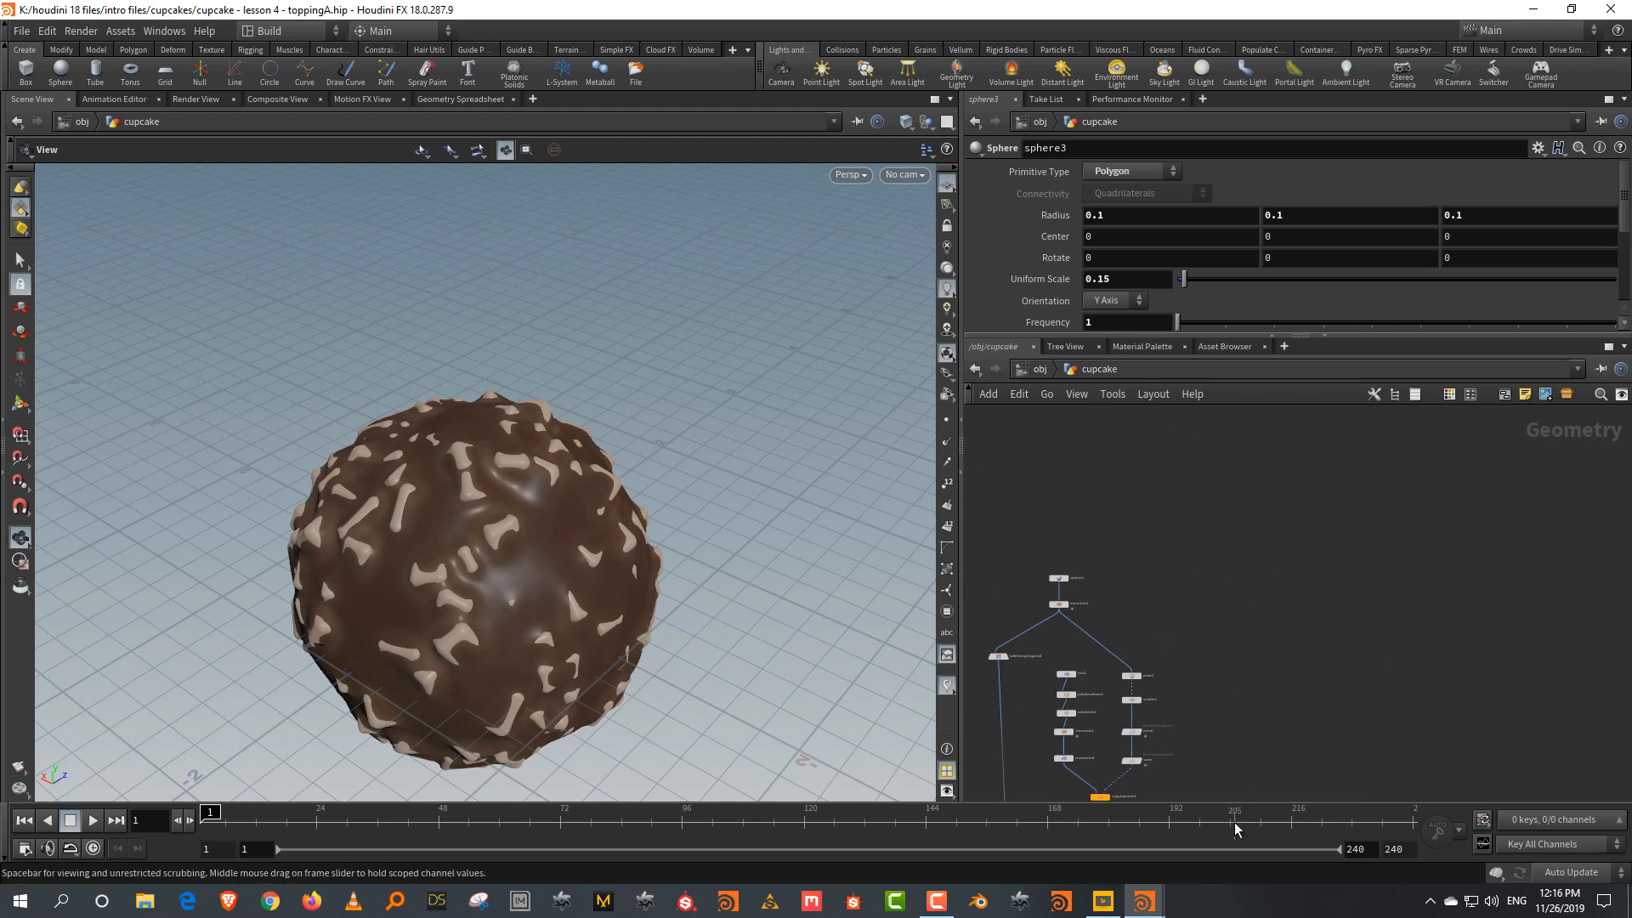
{"action": "scroll", "coordinate": [1206, 645], "scroll_direction": "up", "scroll_amount": 4}
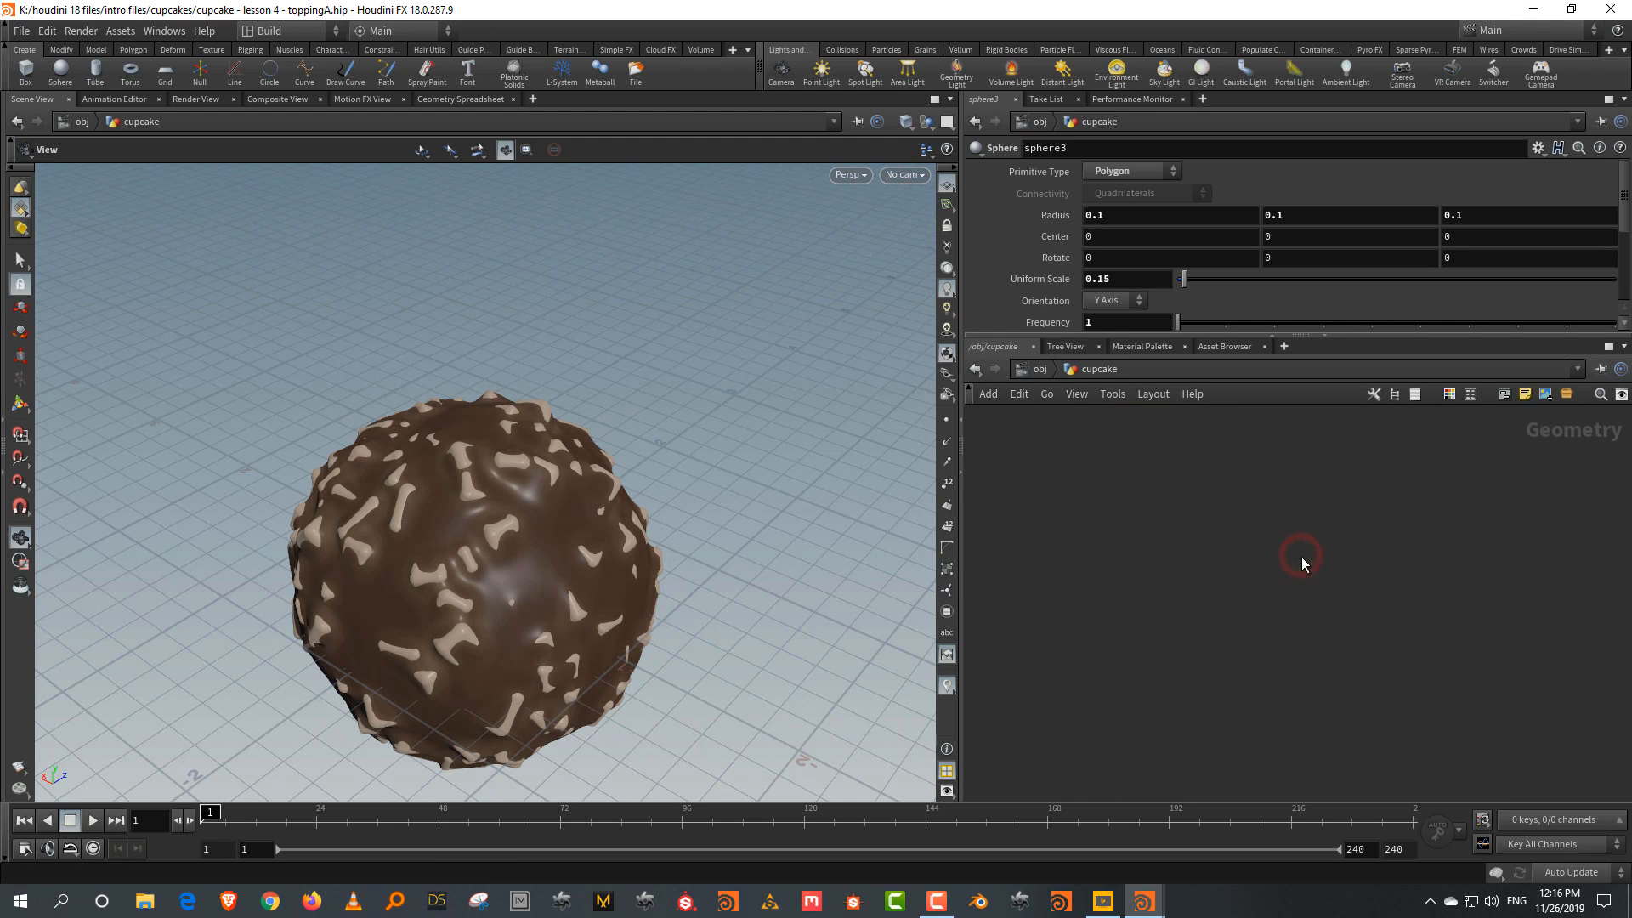
{"action": "key", "text": "Tab"}
{"action": "type", "text": "tuber"}
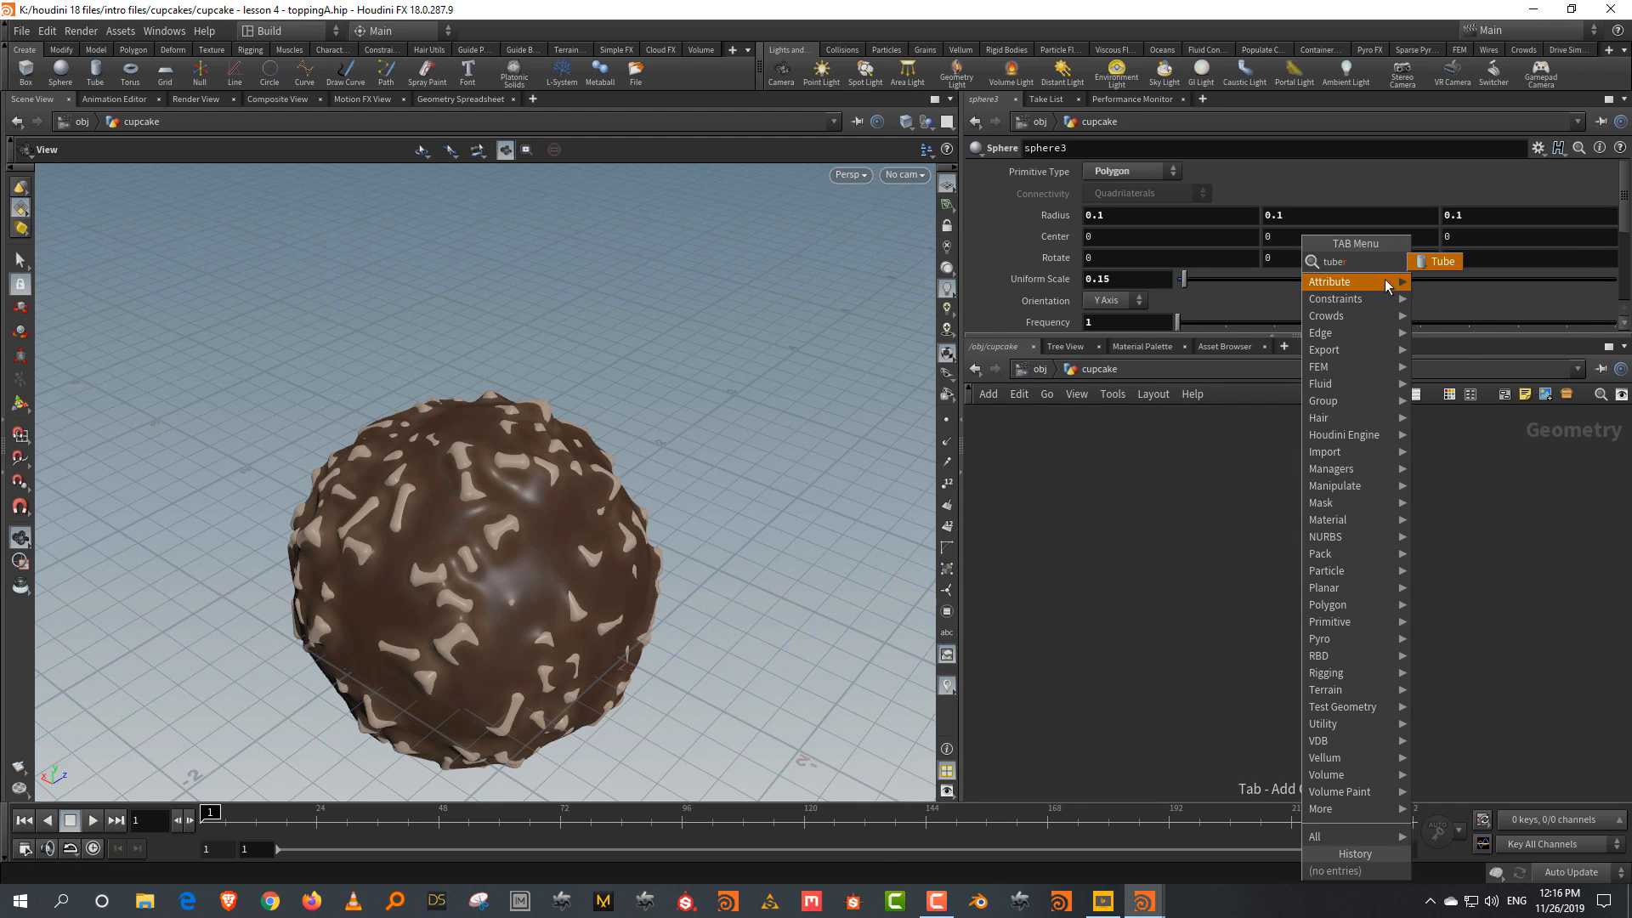
{"action": "left_click", "coordinate": [1419, 264]}
{"action": "left_click", "coordinate": [1276, 527]}
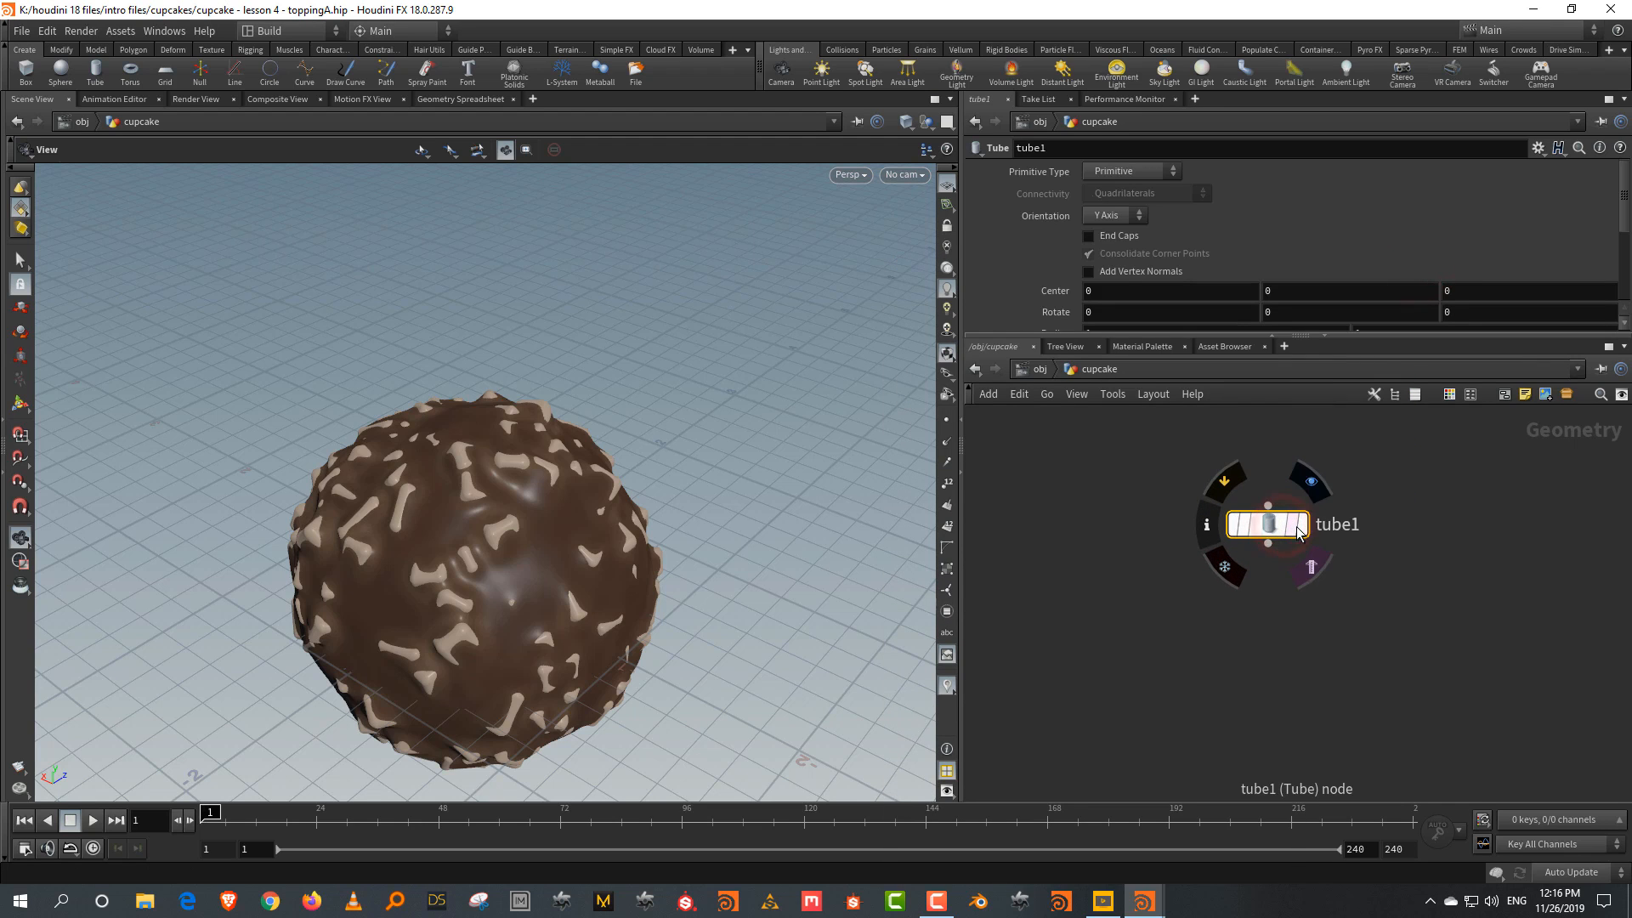
{"action": "left_click", "coordinate": [1307, 527]}
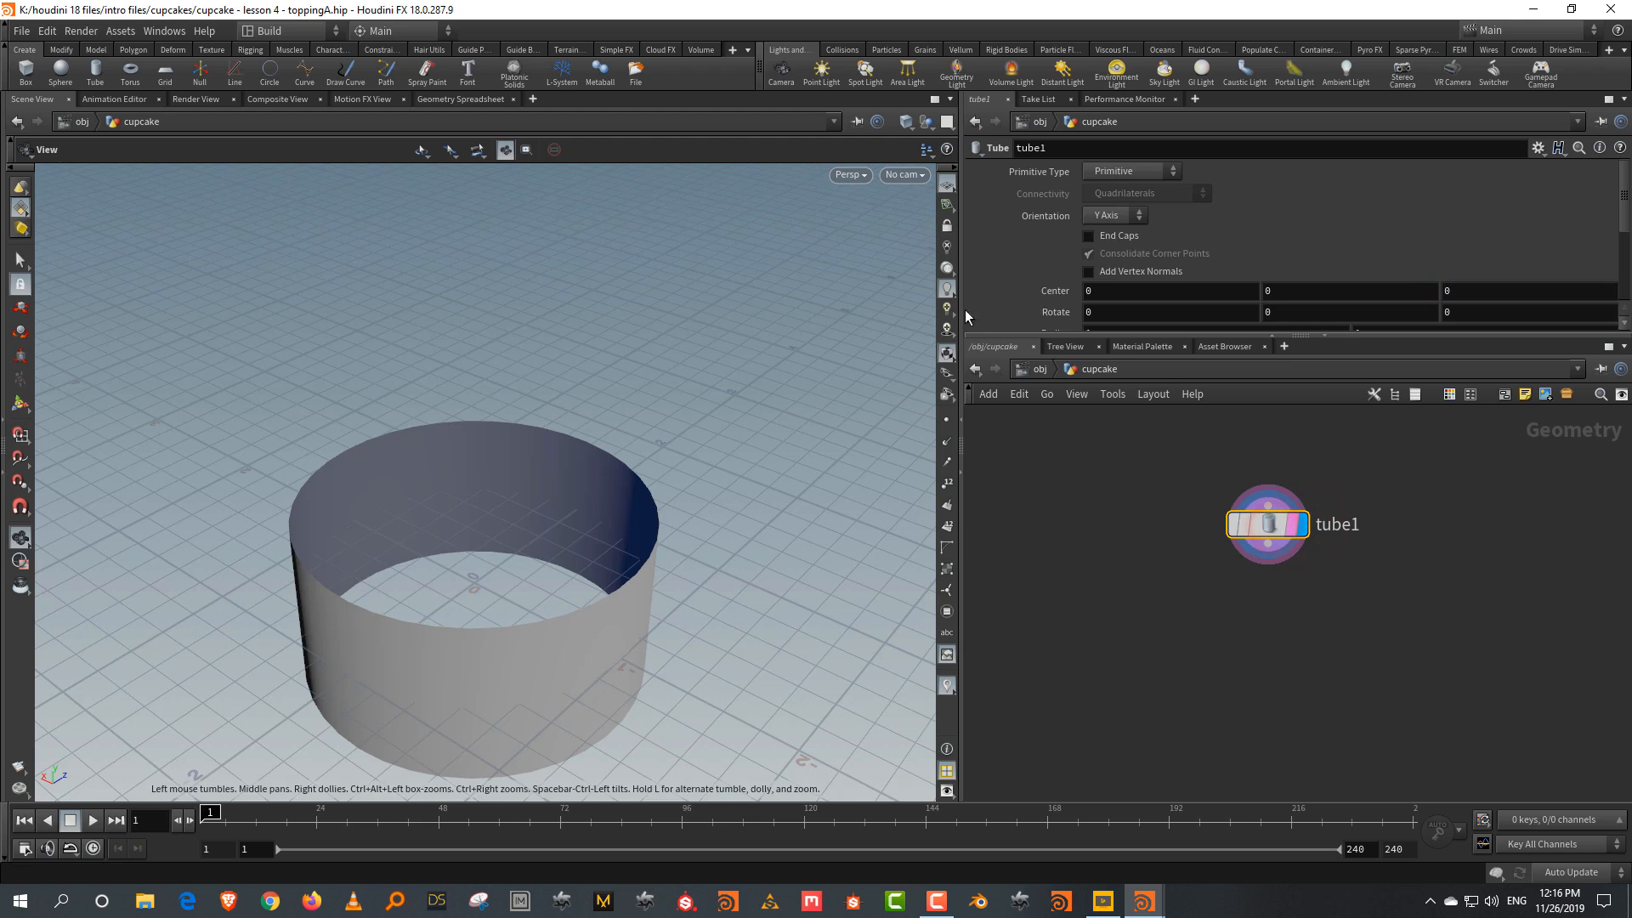
Set the tube's height to 0.43, its primitive type to Polygon, and enable End Caps
{"action": "left_click_drag", "start_coordinate": [1100, 336], "coordinate": [1105, 434]}
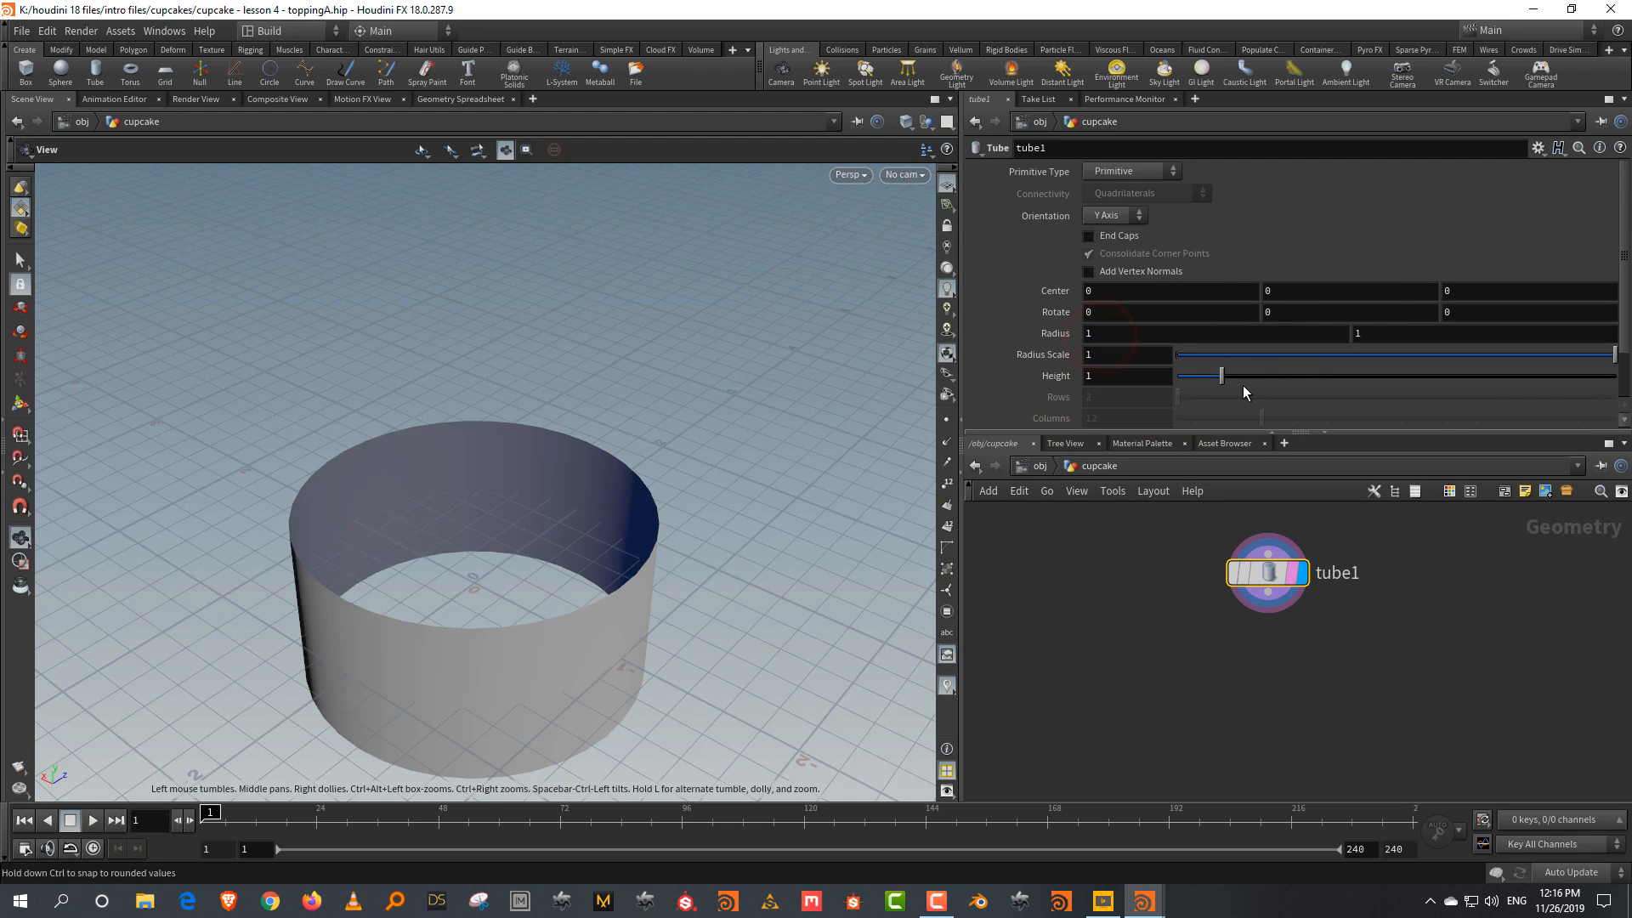
{"action": "left_click_drag", "start_coordinate": [1221, 384], "coordinate": [1197, 384]}
{"action": "left_click", "coordinate": [1119, 170]}
{"action": "left_click", "coordinate": [1116, 197]}
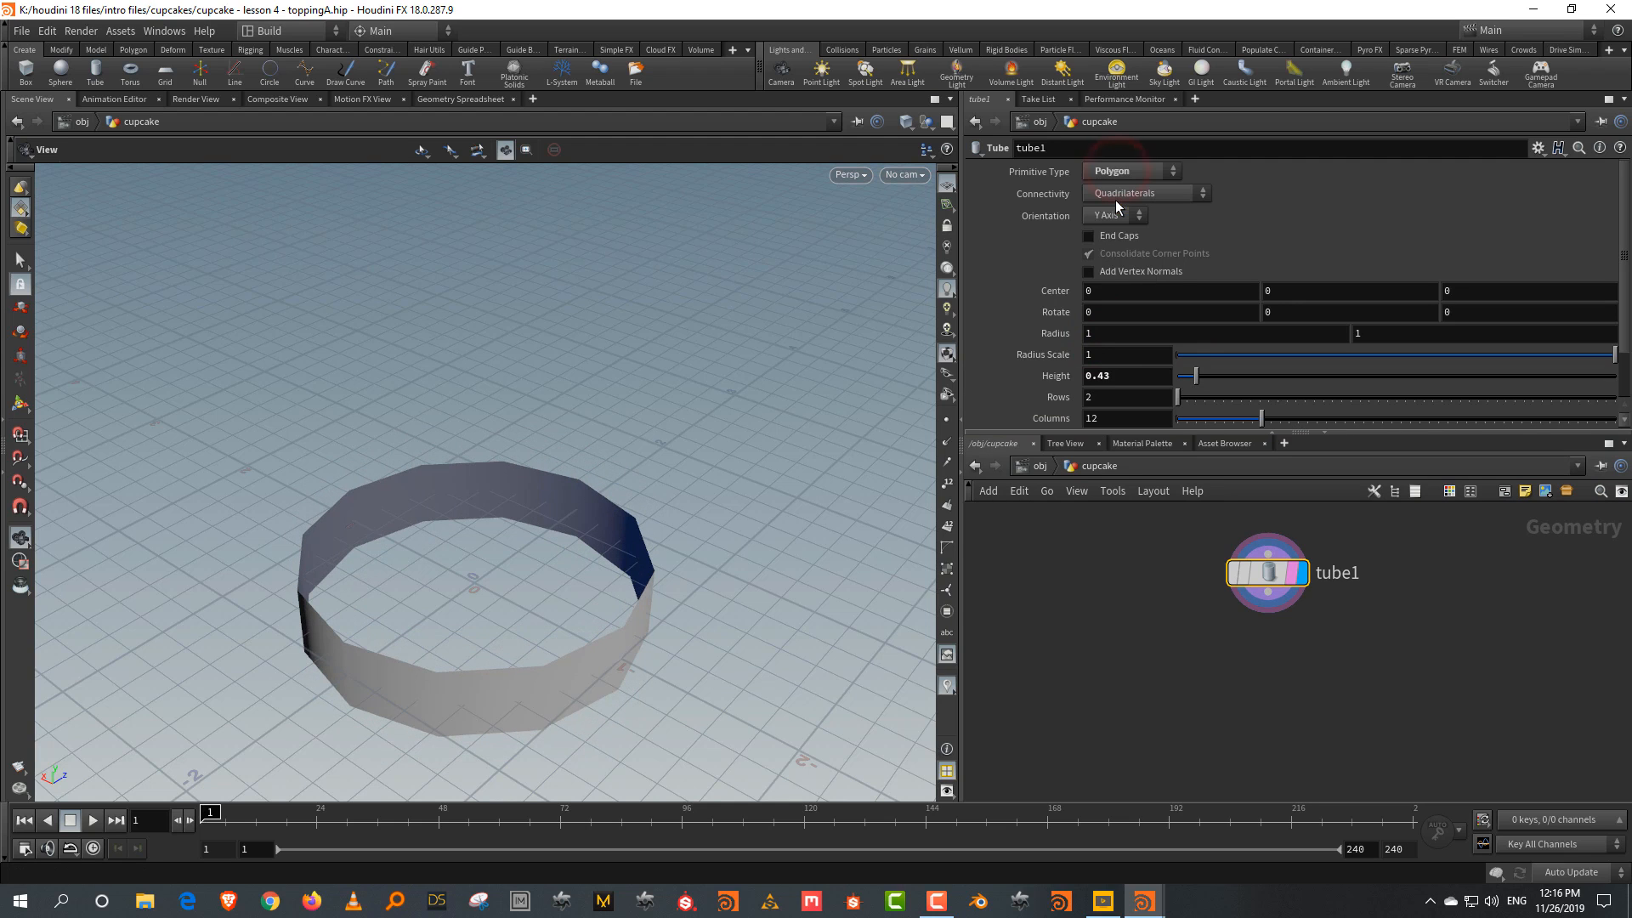
{"action": "left_click", "coordinate": [1120, 236]}
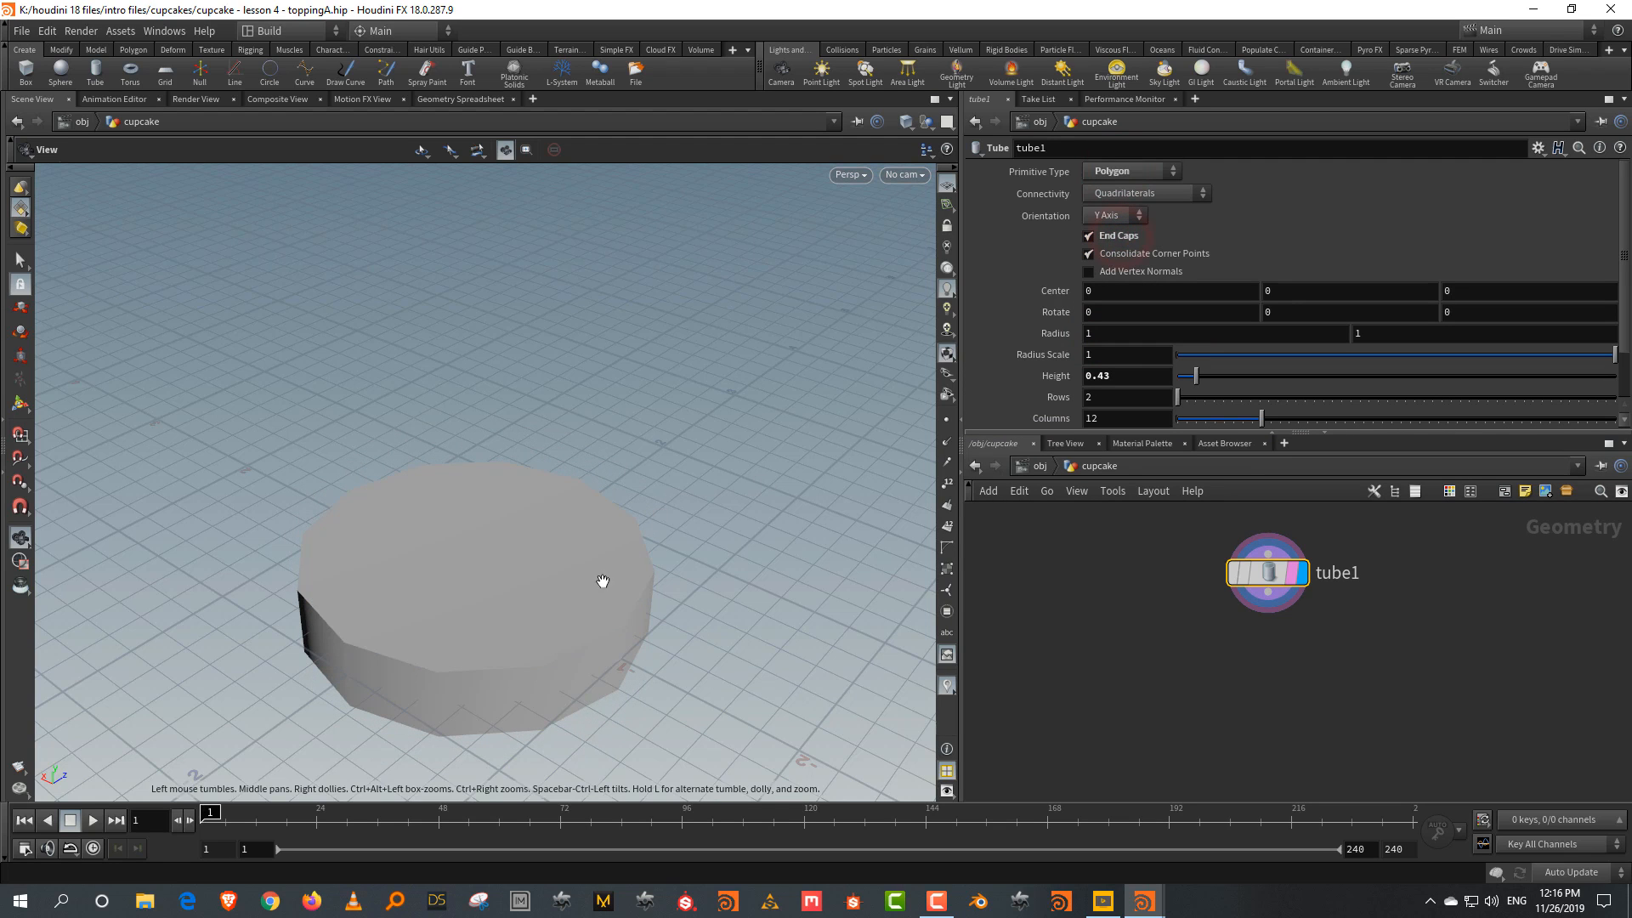
Set the tube's columns to 40 and show the viewport geometry as wireframe
{"action": "left_click_drag", "start_coordinate": [594, 588], "coordinate": [521, 630]}
{"action": "right_click_drag", "start_coordinate": [521, 630], "coordinate": [518, 482]}
{"action": "left_click_drag", "start_coordinate": [521, 485], "coordinate": [732, 481]}
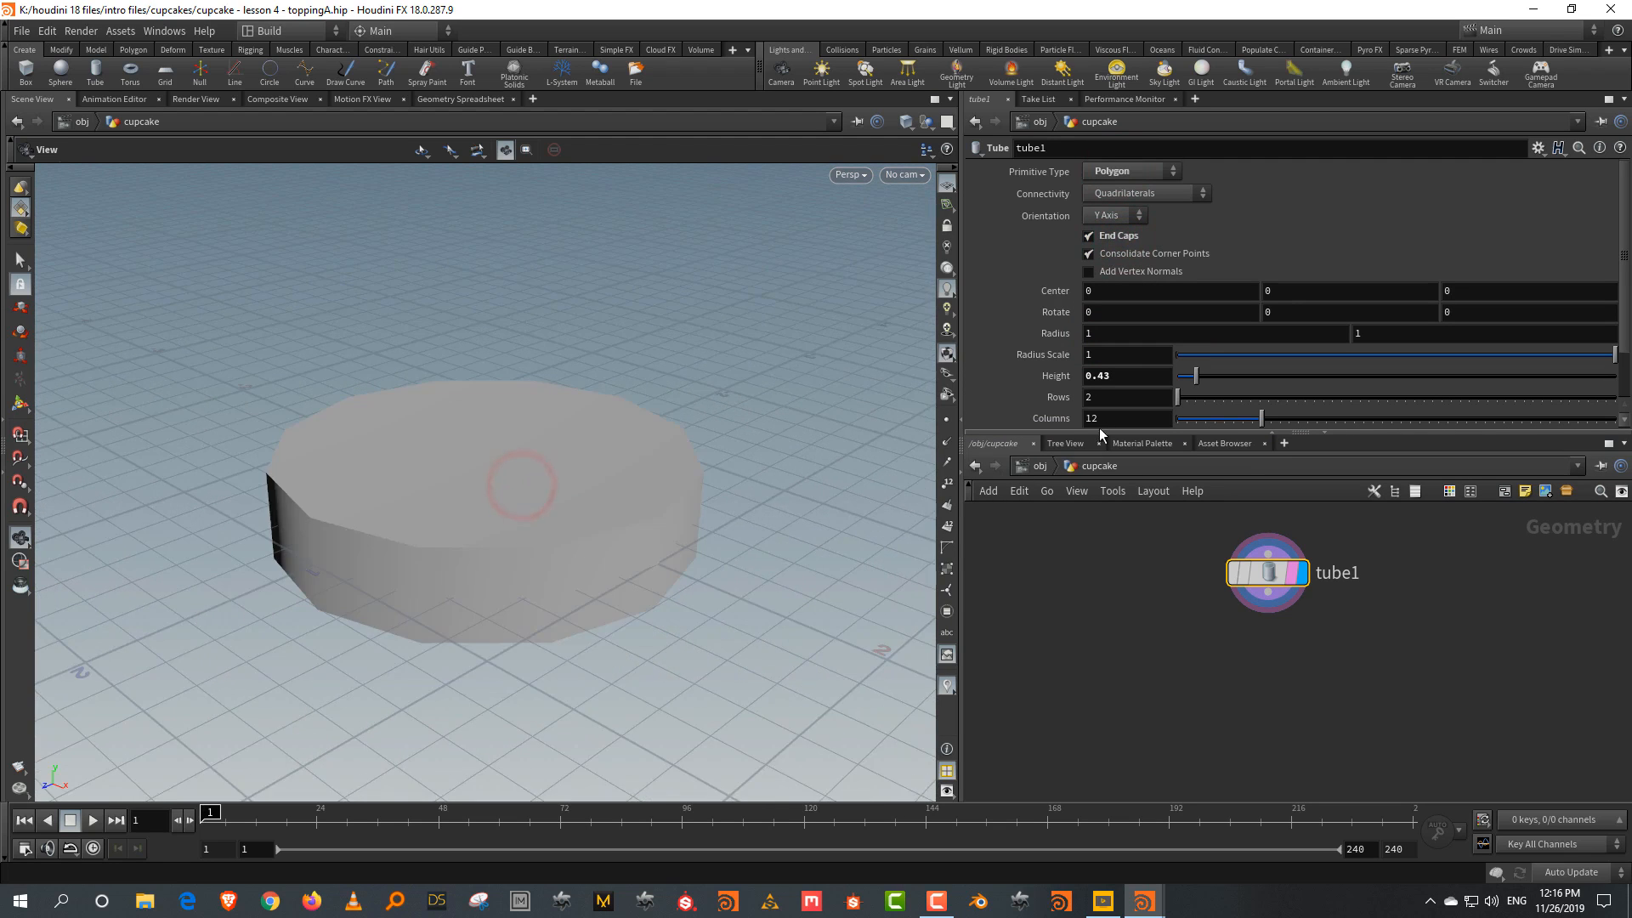
{"action": "type", "text": "40"}
{"action": "key", "text": "Return"}
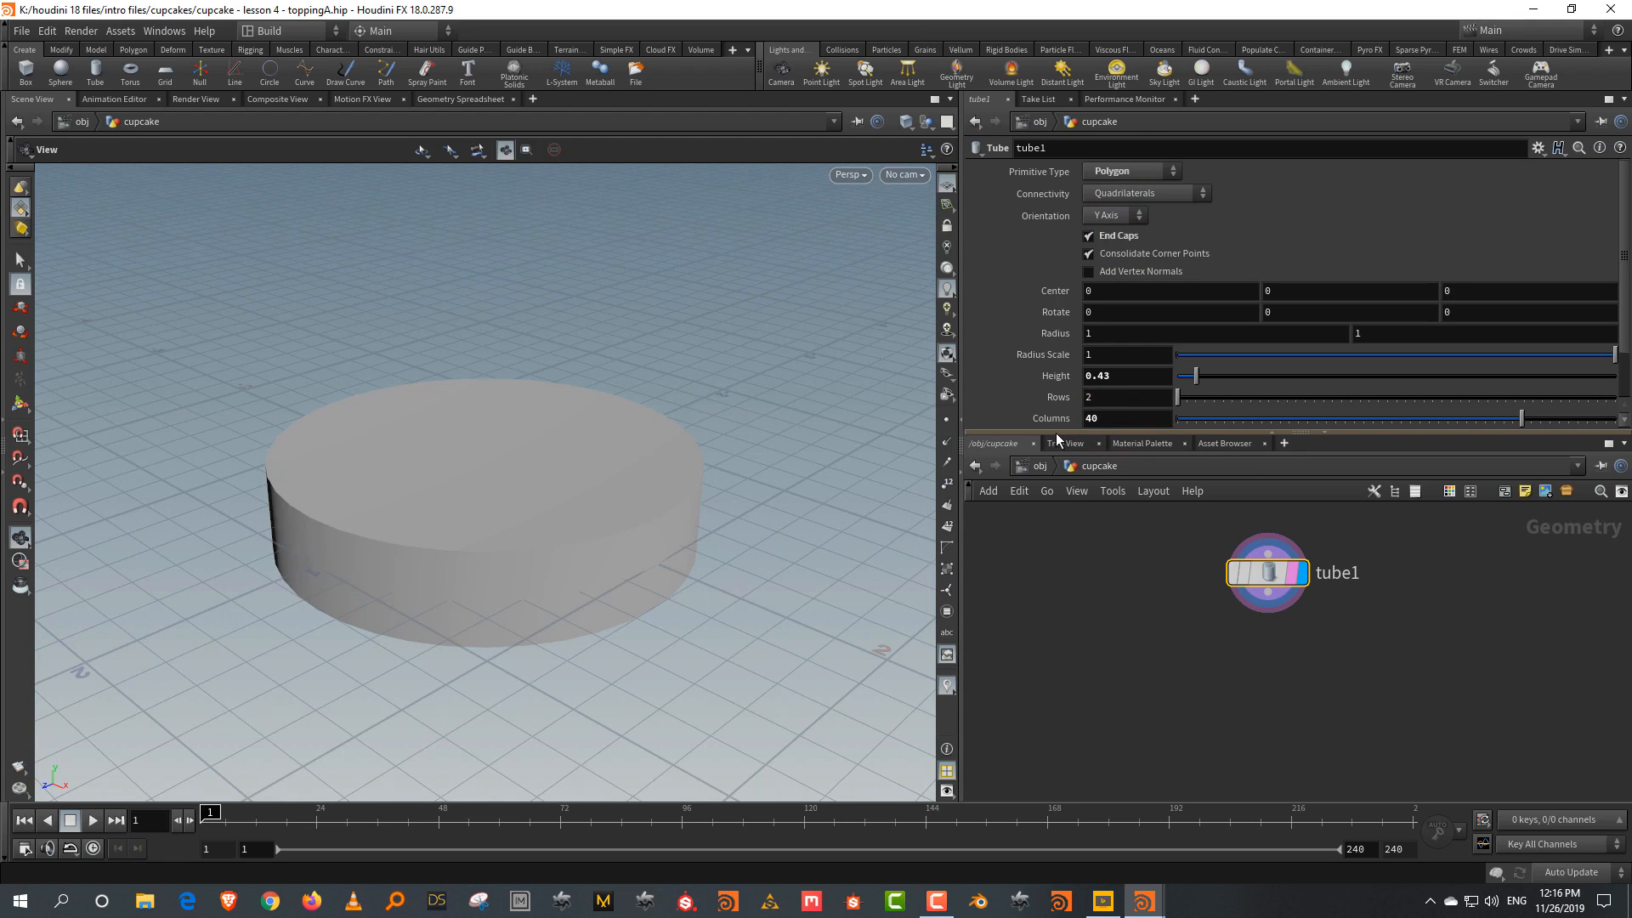
{"action": "key", "text": "shift+w"}
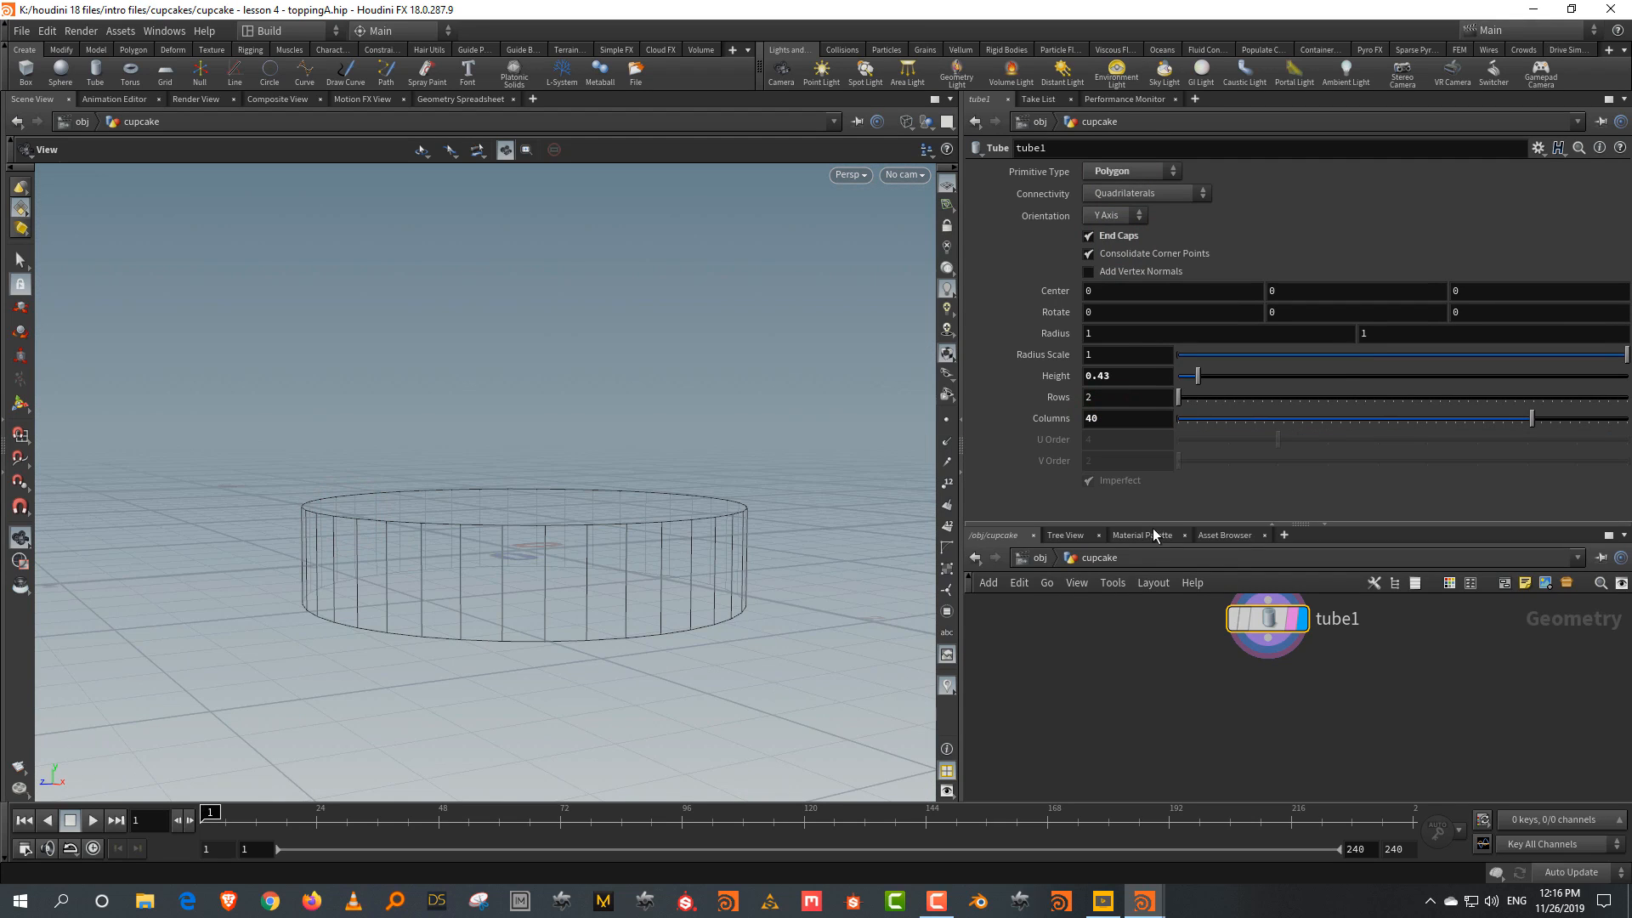
Add a Group node below tube1, wired to its output, and display it
{"action": "left_click_drag", "start_coordinate": [1153, 525], "coordinate": [1153, 416]}
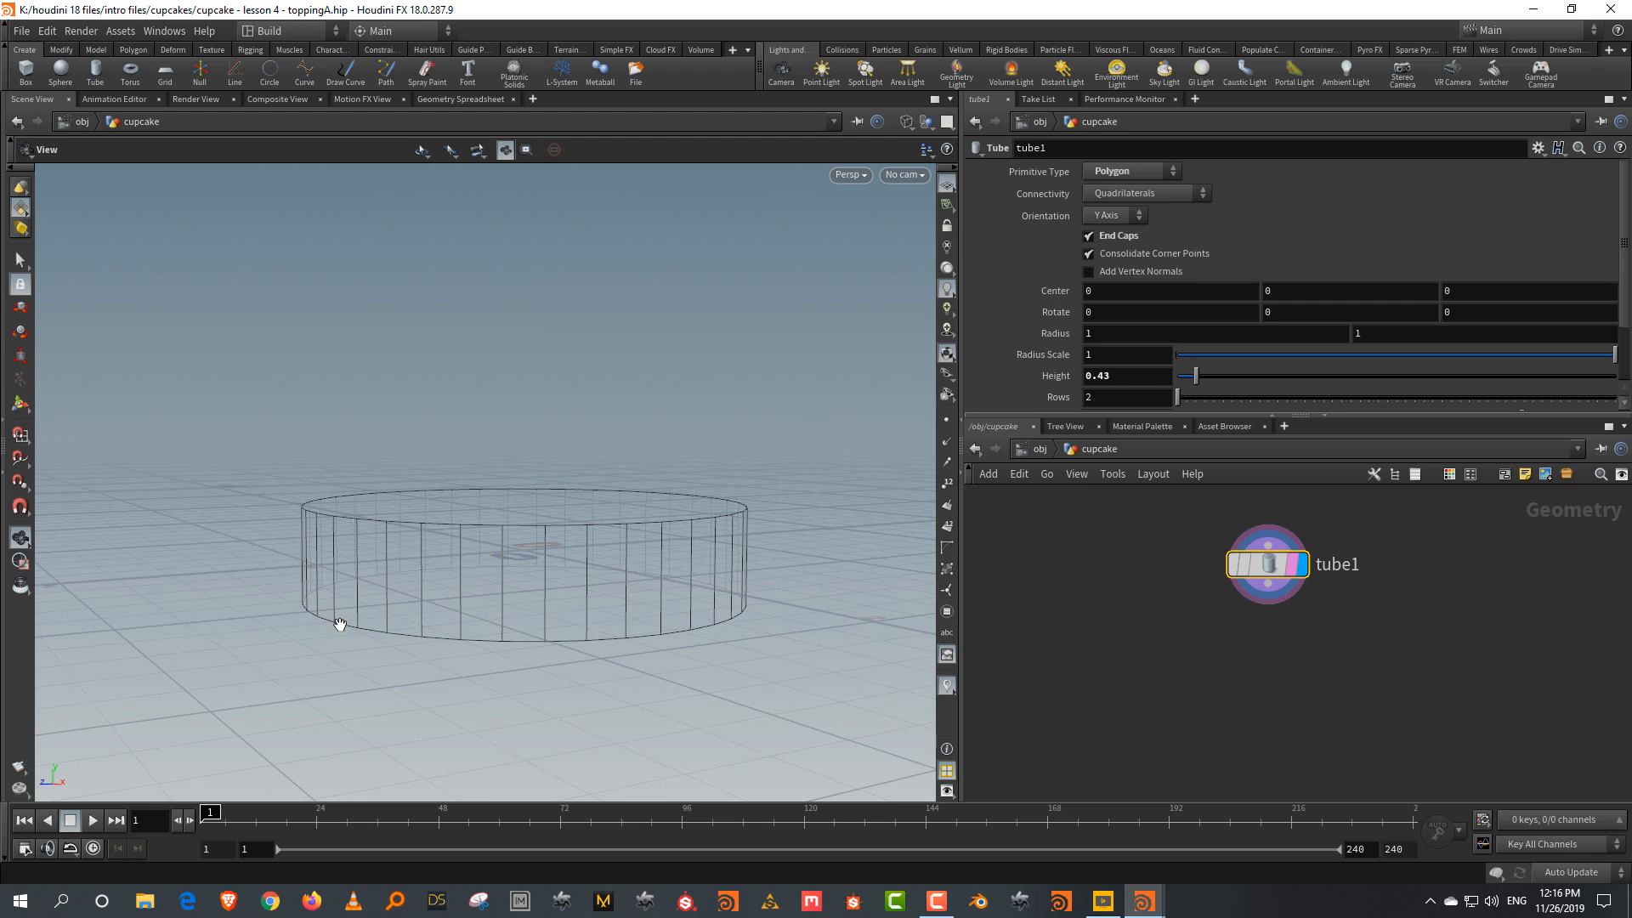
{"action": "key", "text": "Tab"}
{"action": "type", "text": "grou"}
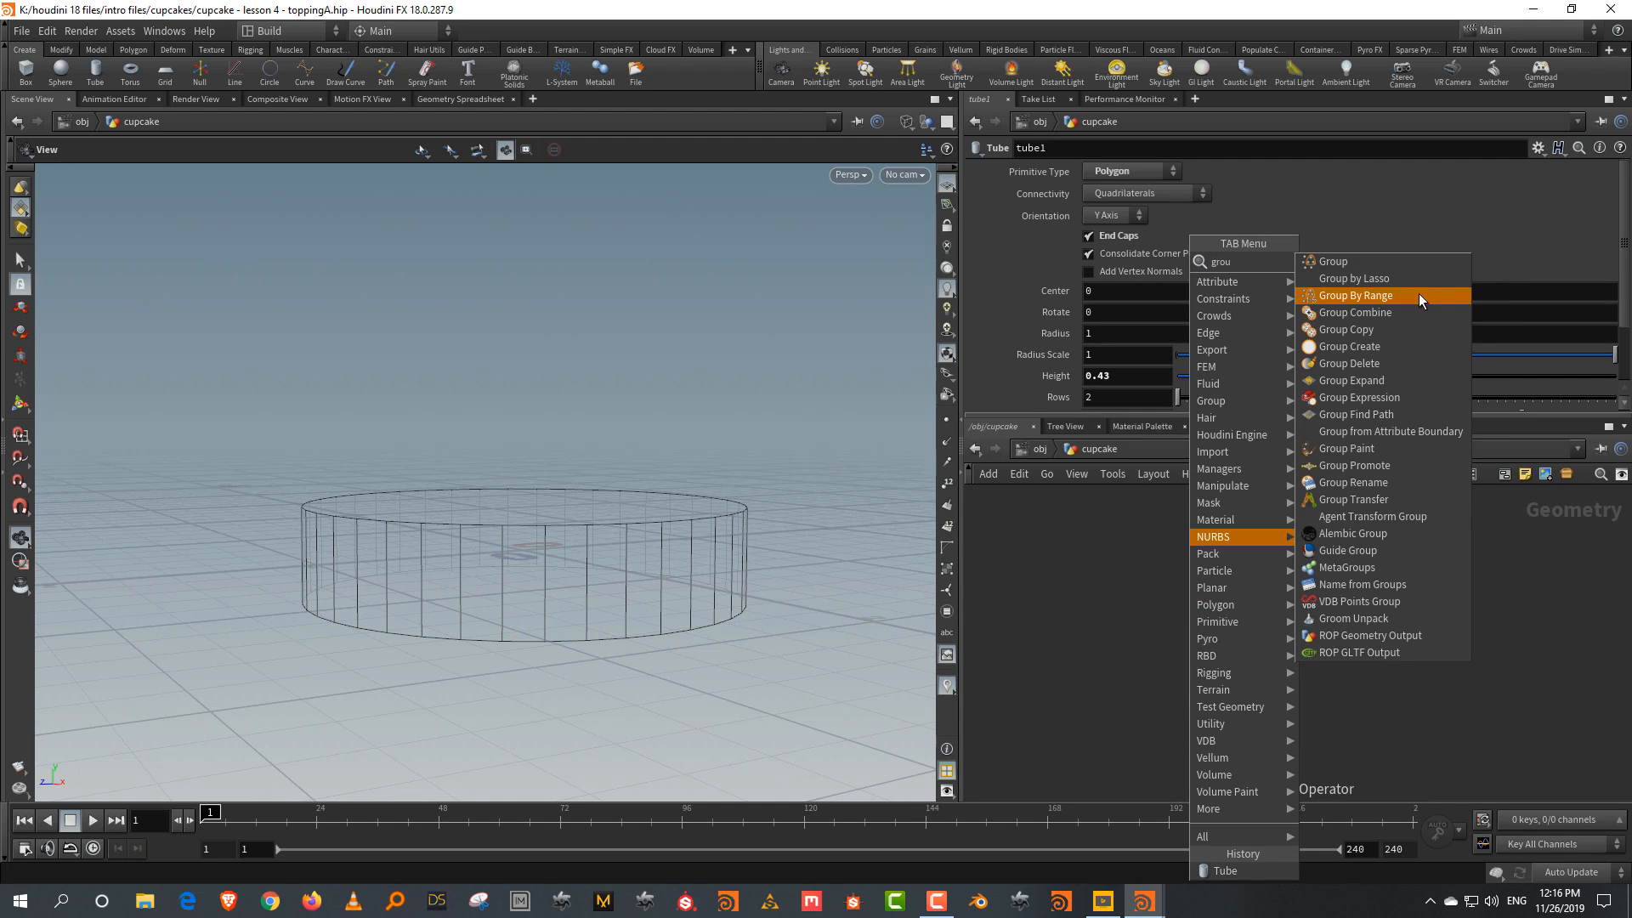
{"action": "left_click", "coordinate": [1420, 262]}
{"action": "left_click", "coordinate": [1271, 680]}
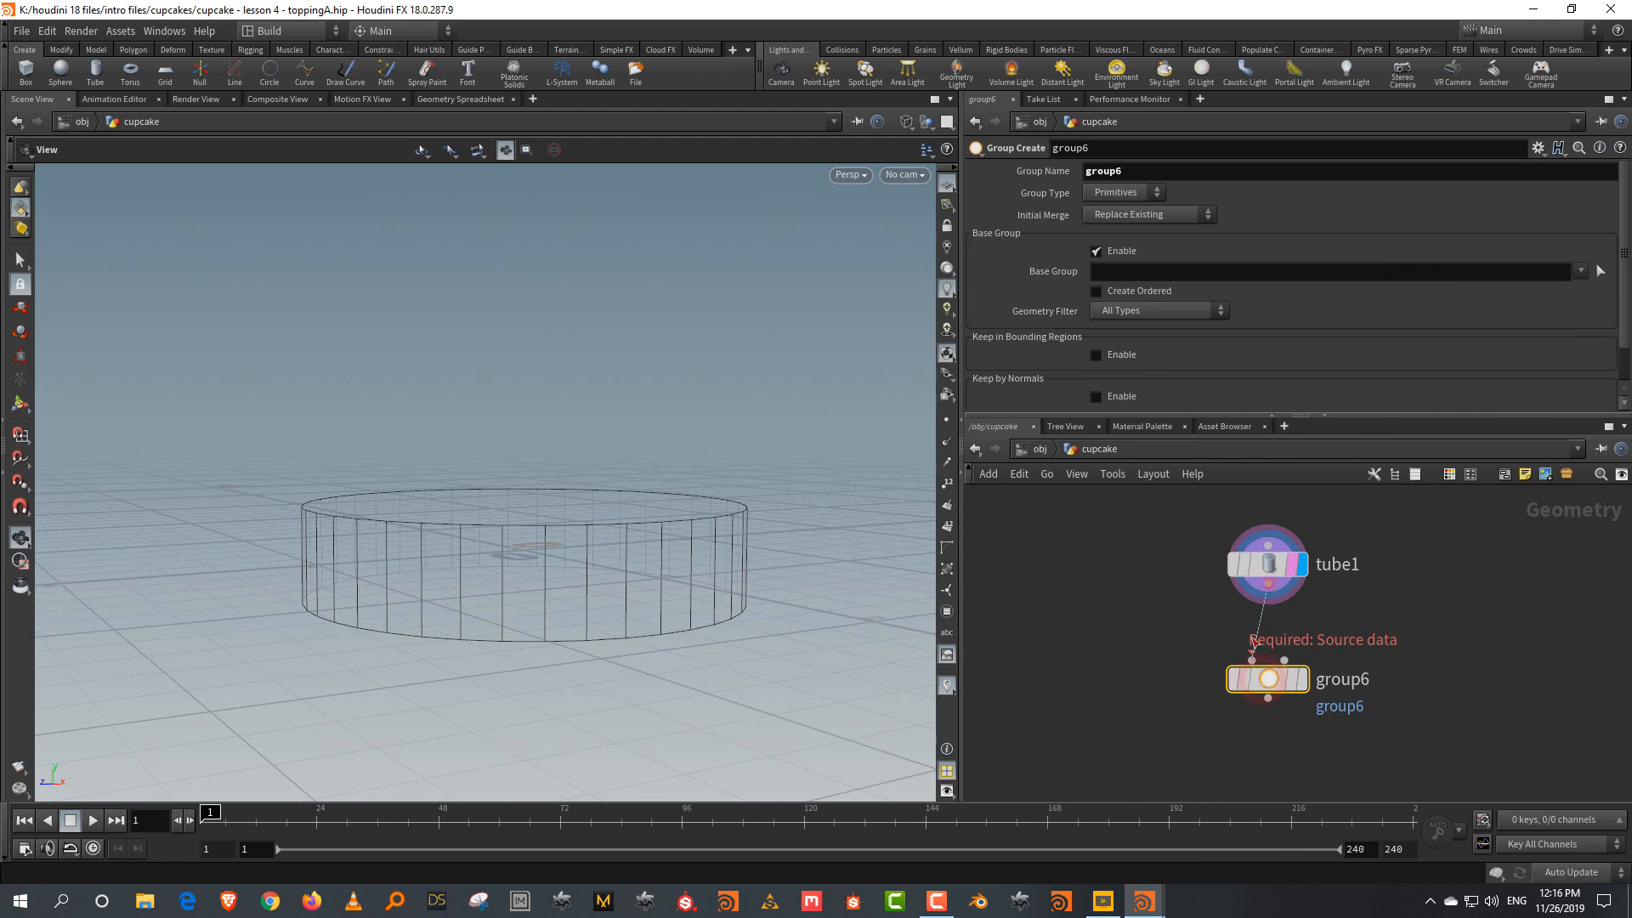
{"action": "left_click", "coordinate": [1301, 680]}
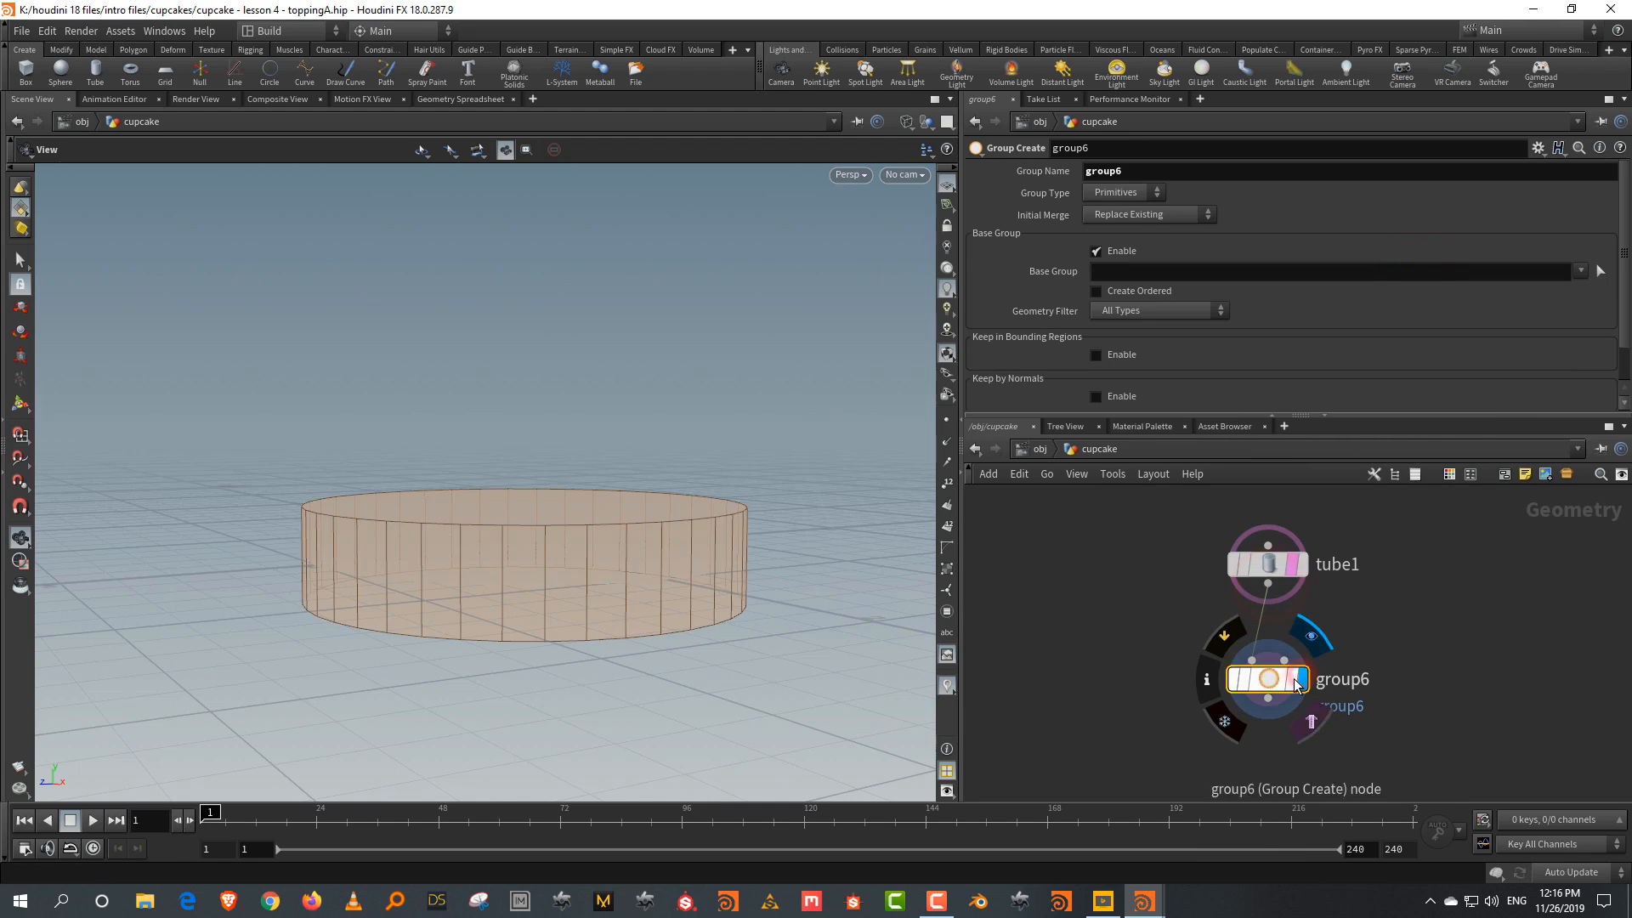
Set the new group node's type to Edges and name the group t
{"action": "left_click", "coordinate": [1125, 192]}
{"action": "left_click", "coordinate": [1115, 247]}
{"action": "left_click_drag", "start_coordinate": [1129, 170], "coordinate": [1050, 170]}
{"action": "type", "text": "t"}
{"action": "key", "text": "Return"}
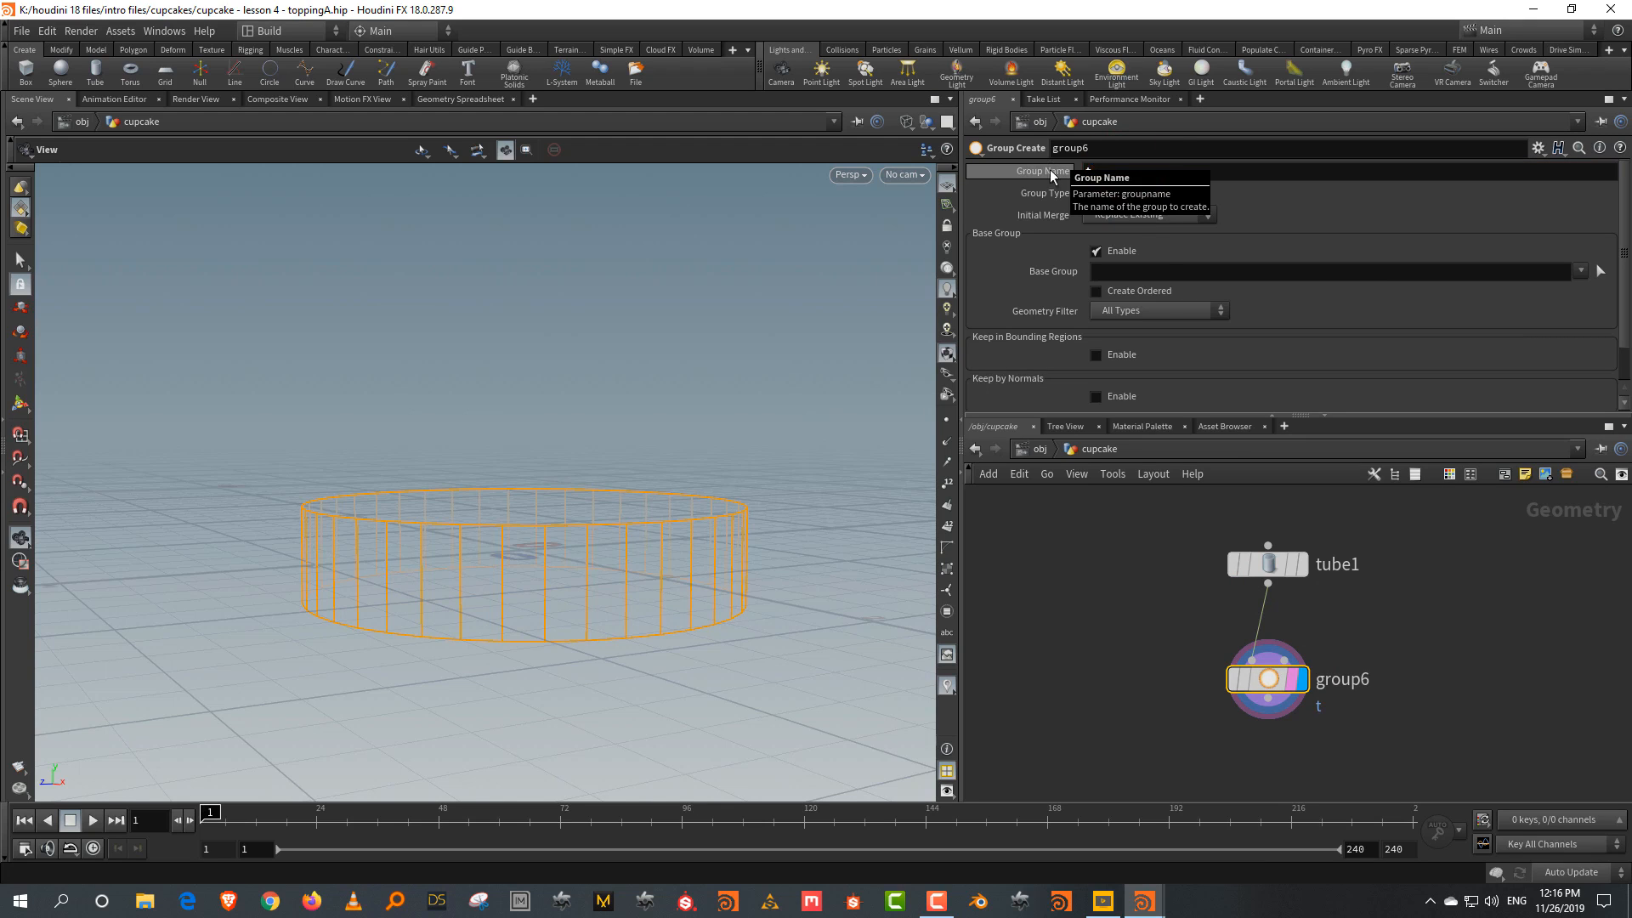
Disable the Base Group option and enable Keep by Normals for group t
{"action": "scroll", "coordinate": [1215, 357], "scroll_direction": "down", "scroll_amount": 1}
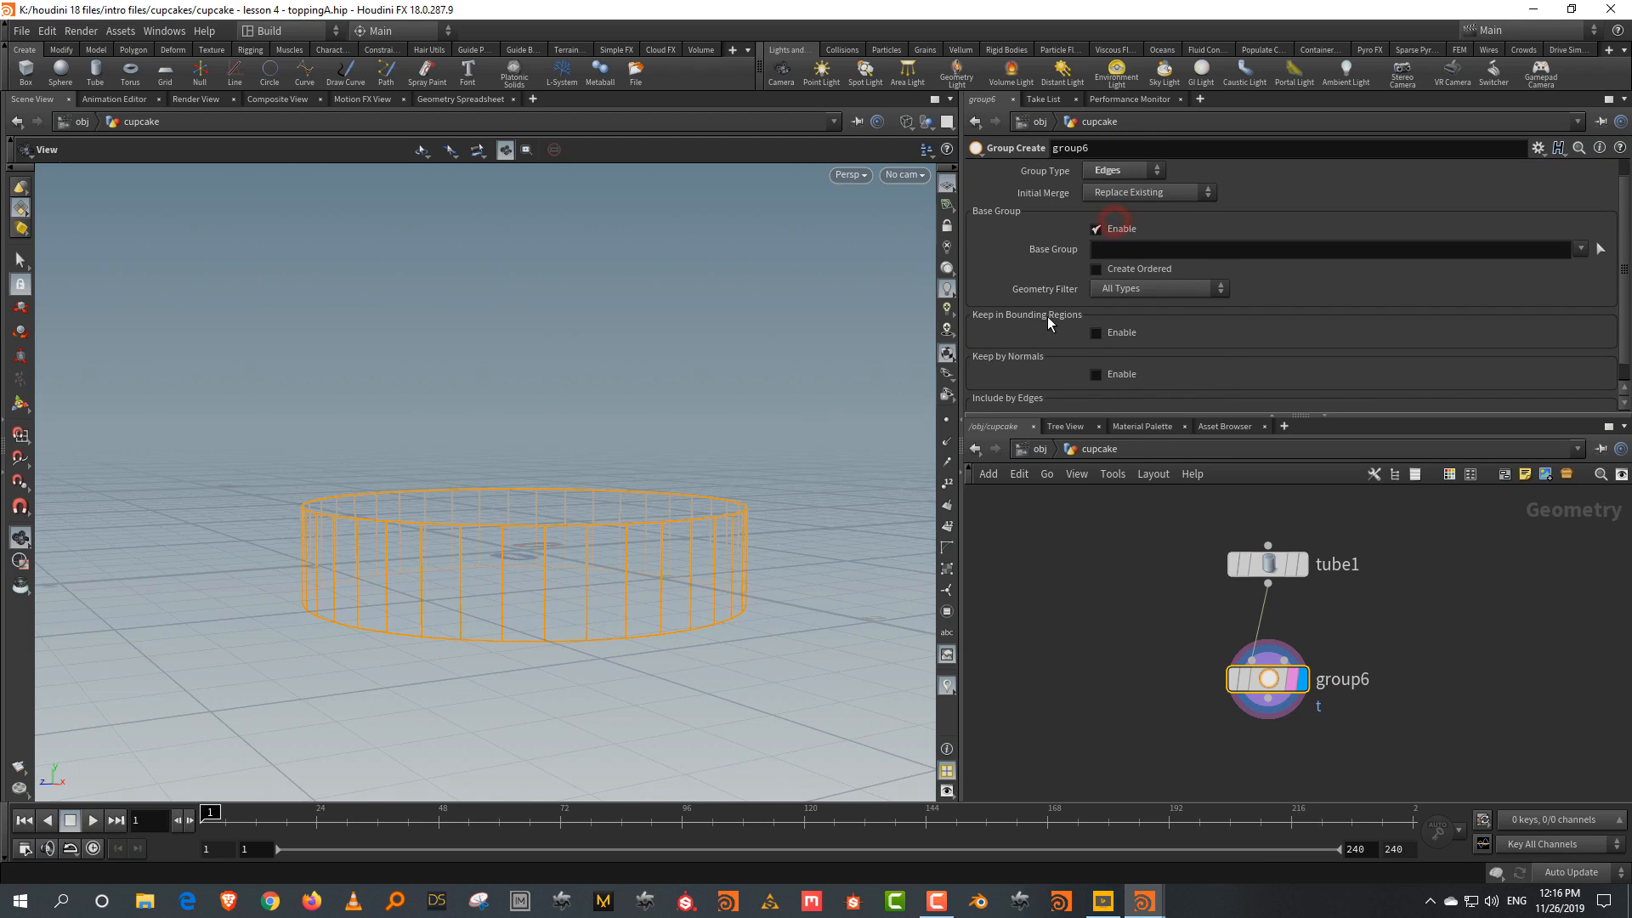
{"action": "scroll", "coordinate": [1047, 318], "scroll_direction": "down", "scroll_amount": 1}
{"action": "left_click", "coordinate": [1105, 207]}
{"action": "left_click", "coordinate": [1109, 332]}
Set the normal direction of group t to 0, 1, 0 and reduce the spread angle to 75.8
{"action": "scroll", "coordinate": [1112, 338], "scroll_direction": "down", "scroll_amount": 3}
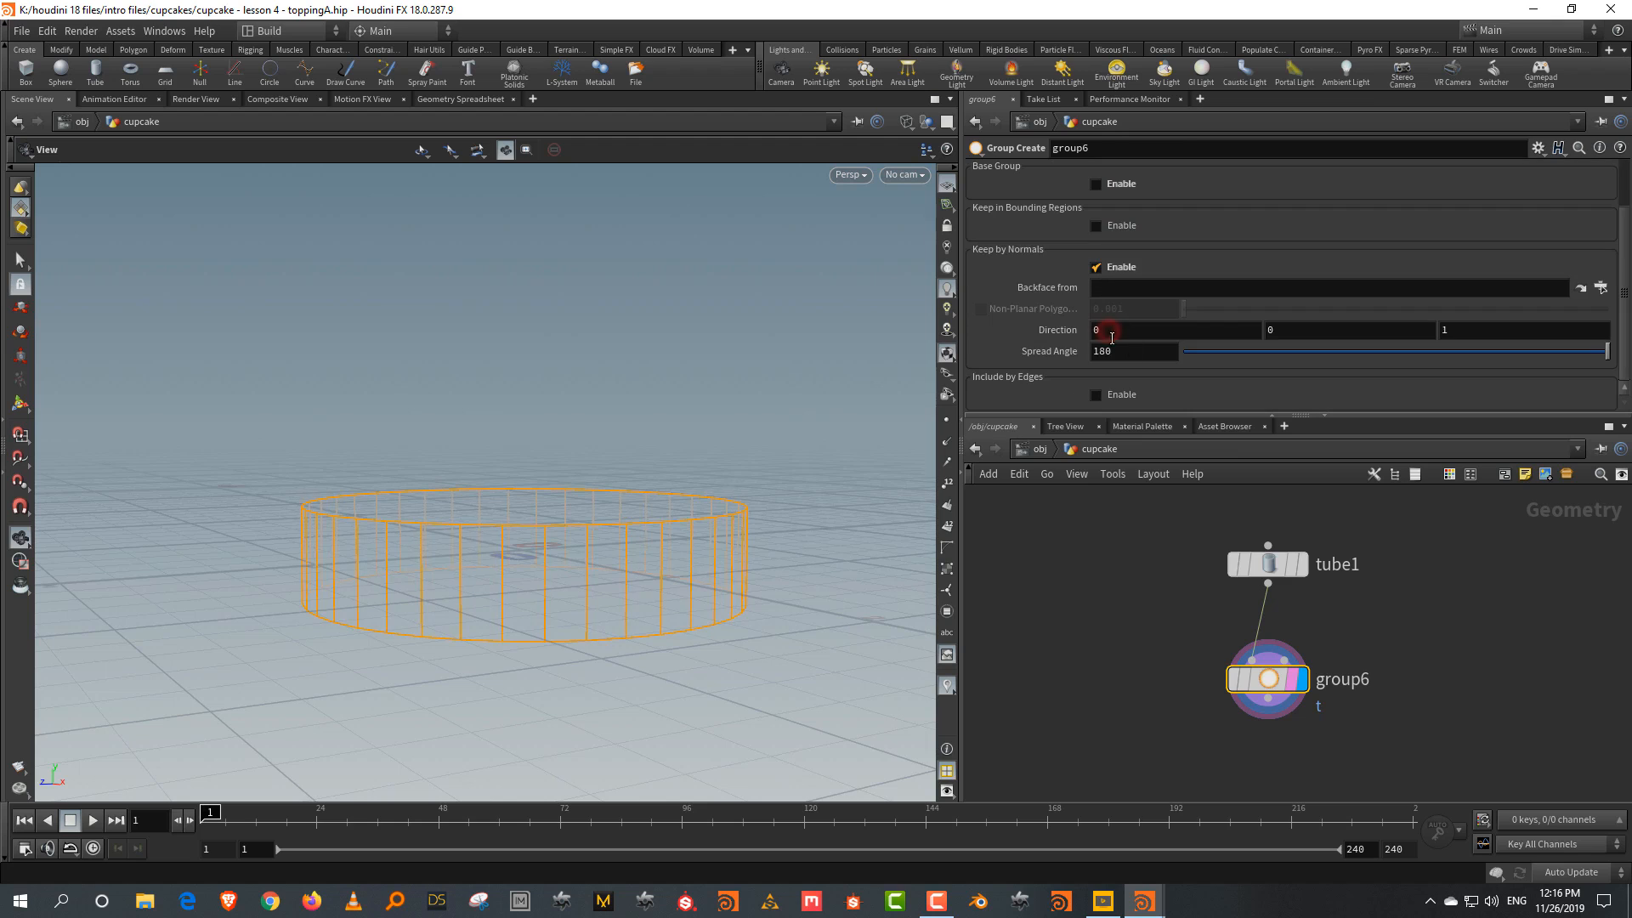
{"action": "left_click", "coordinate": [1288, 332]}
{"action": "type", "text": "1"}
{"action": "key", "text": "Tab"}
{"action": "type", "text": "0"}
{"action": "key", "text": "Return"}
{"action": "left_click_drag", "start_coordinate": [1464, 356], "coordinate": [1363, 366]}
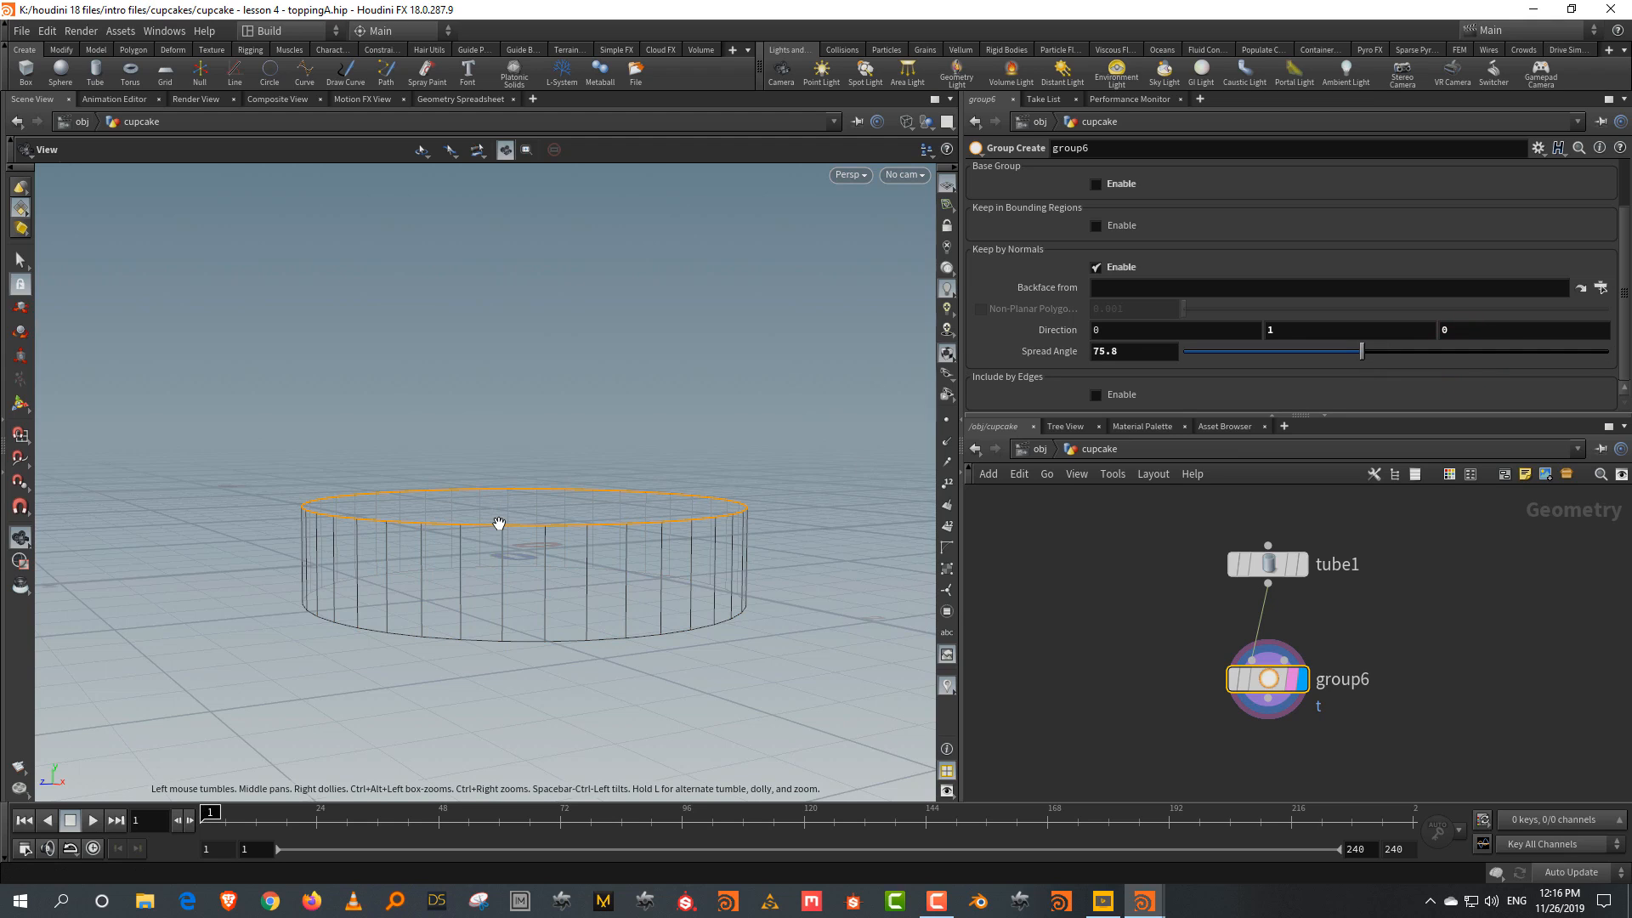
Duplicate the group6 node and place the copy directly beneath it in the node chain
{"action": "middle_click_drag", "start_coordinate": [1357, 604], "coordinate": [1352, 562]}
{"action": "left_click", "coordinate": [1352, 562]}
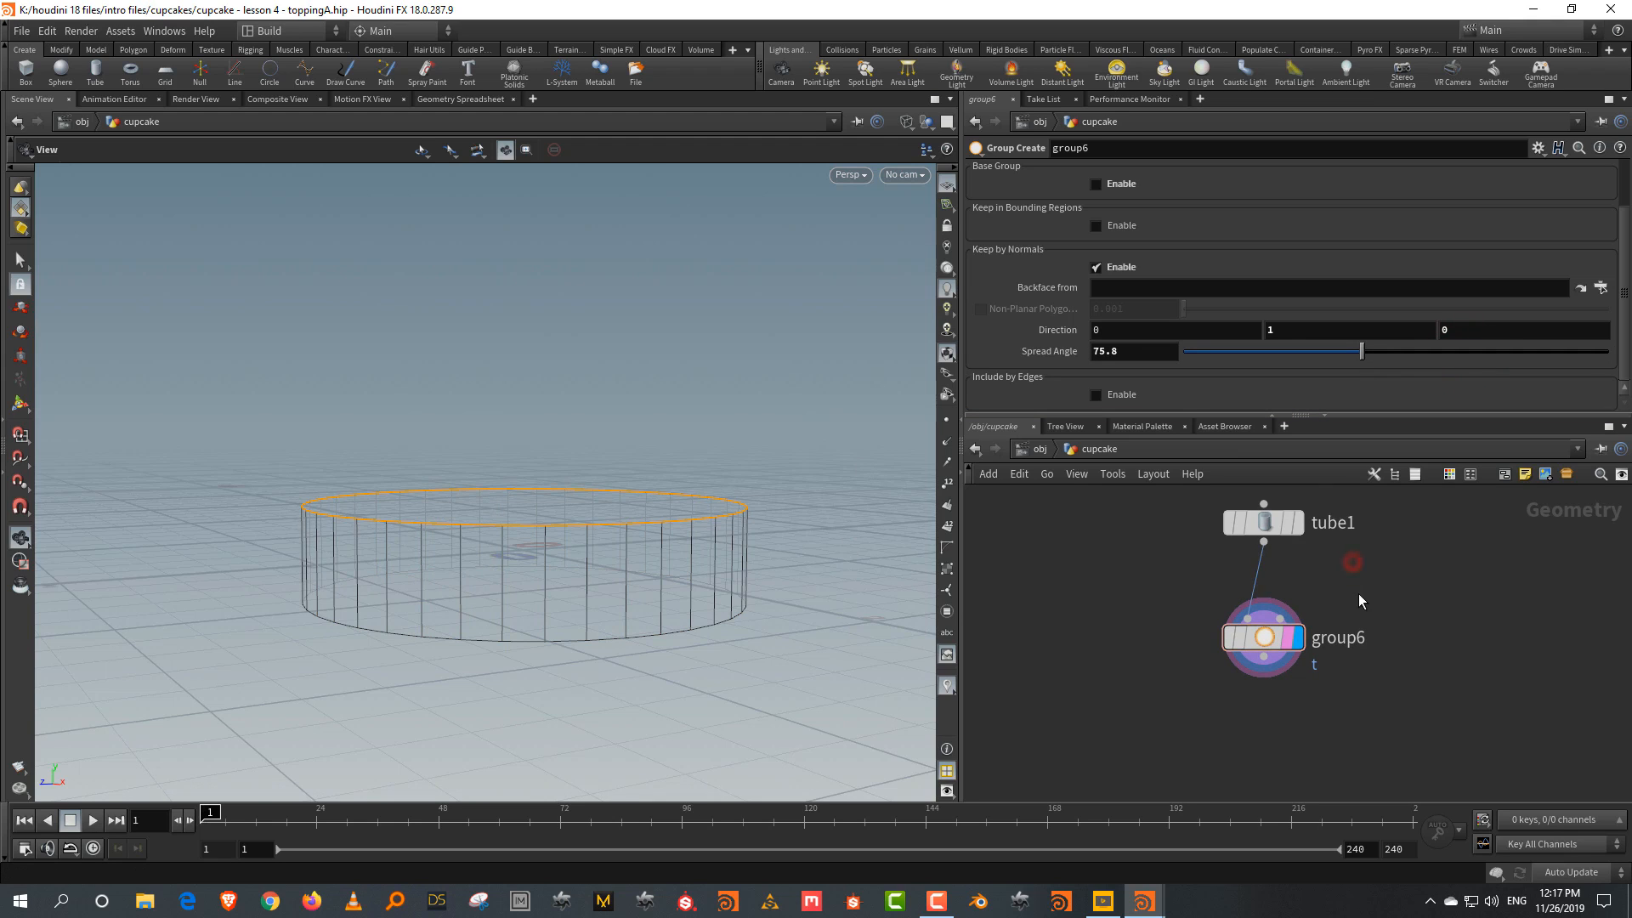
{"action": "left_click_drag", "start_coordinate": [1381, 586], "coordinate": [1169, 677]}
{"action": "left_click_drag", "start_coordinate": [1262, 636], "coordinate": [1263, 735], "text": "alt"}
{"action": "middle_click_drag", "start_coordinate": [1288, 678], "coordinate": [1283, 605]}
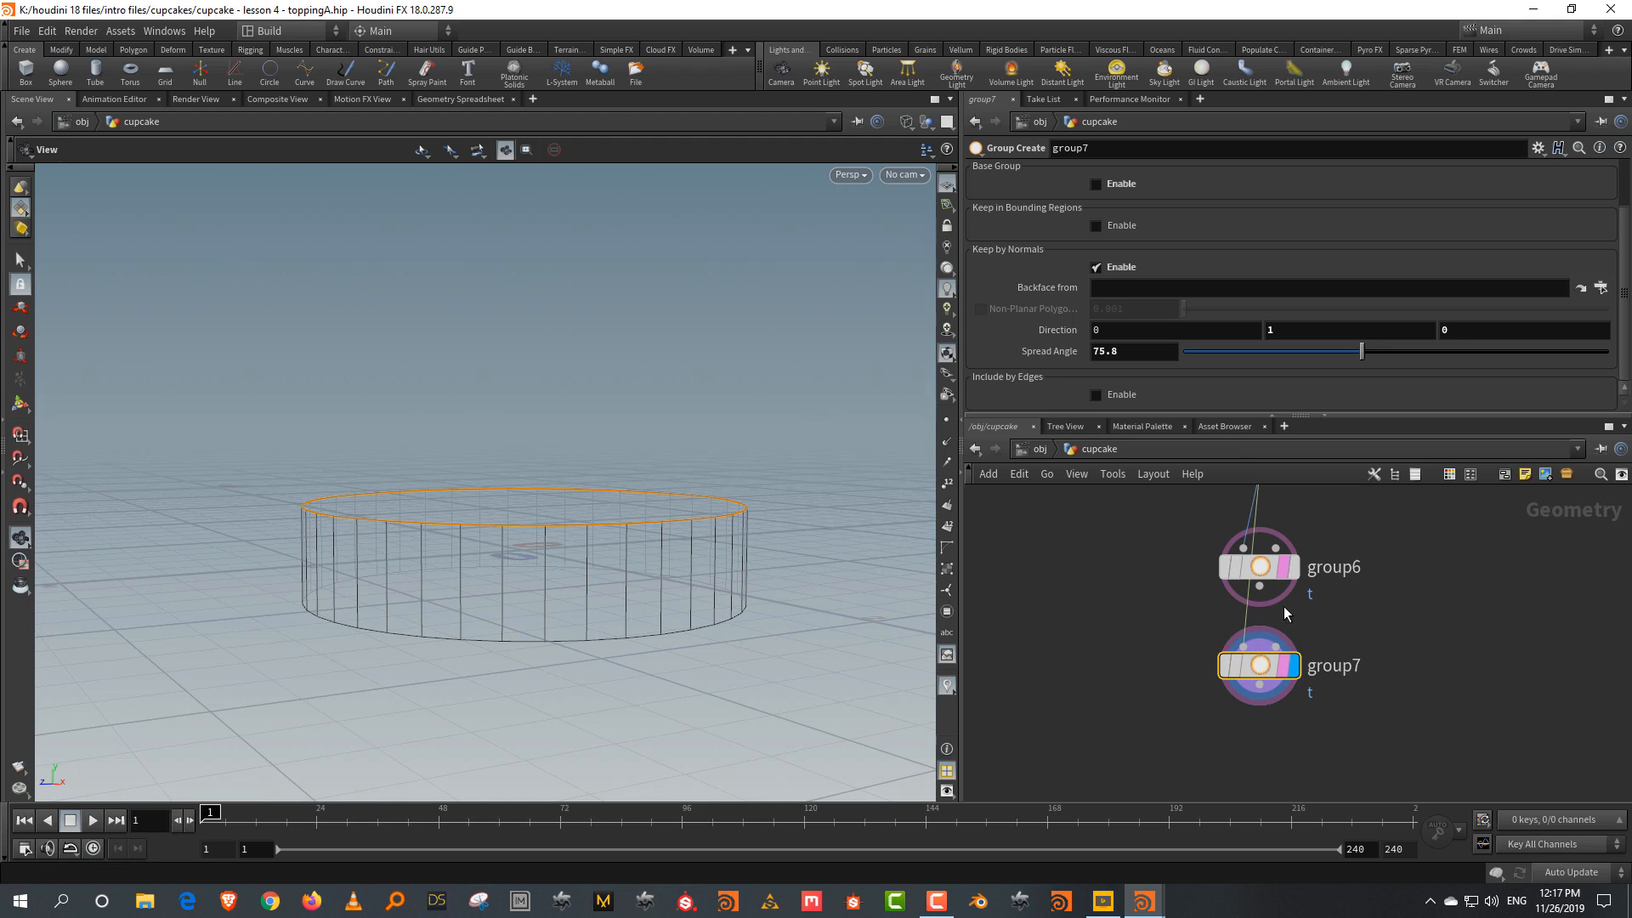
Name the duplicated node's group b and set its normal direction Y value to -1
{"action": "scroll", "coordinate": [1120, 192], "scroll_direction": "up", "scroll_amount": 2}
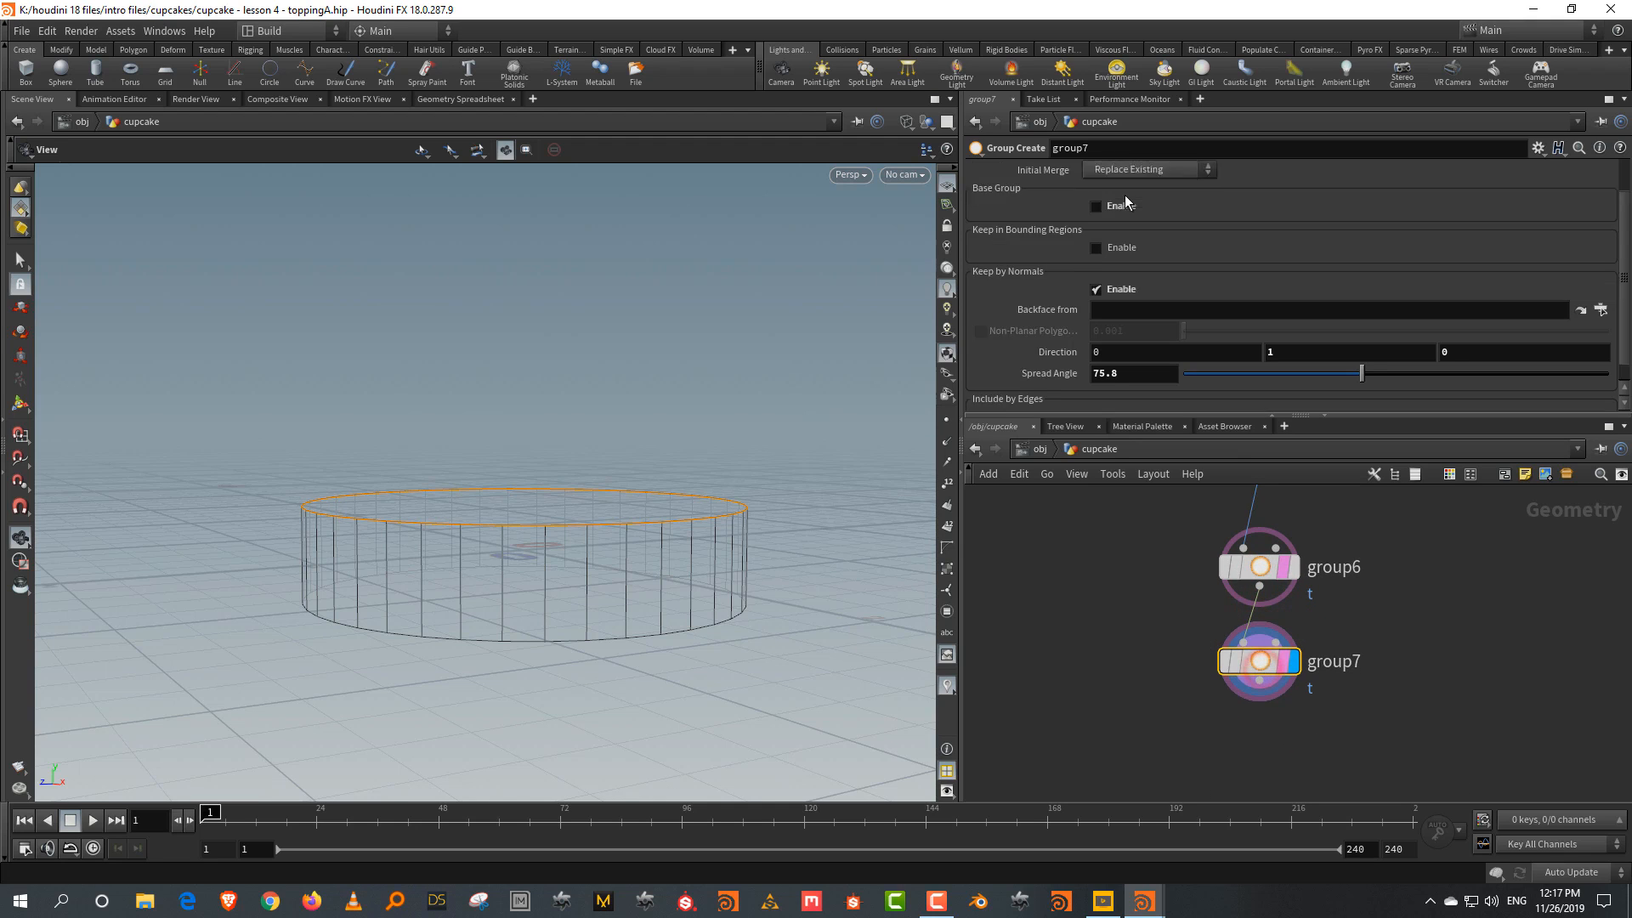
{"action": "double_click", "coordinate": [1109, 171]}
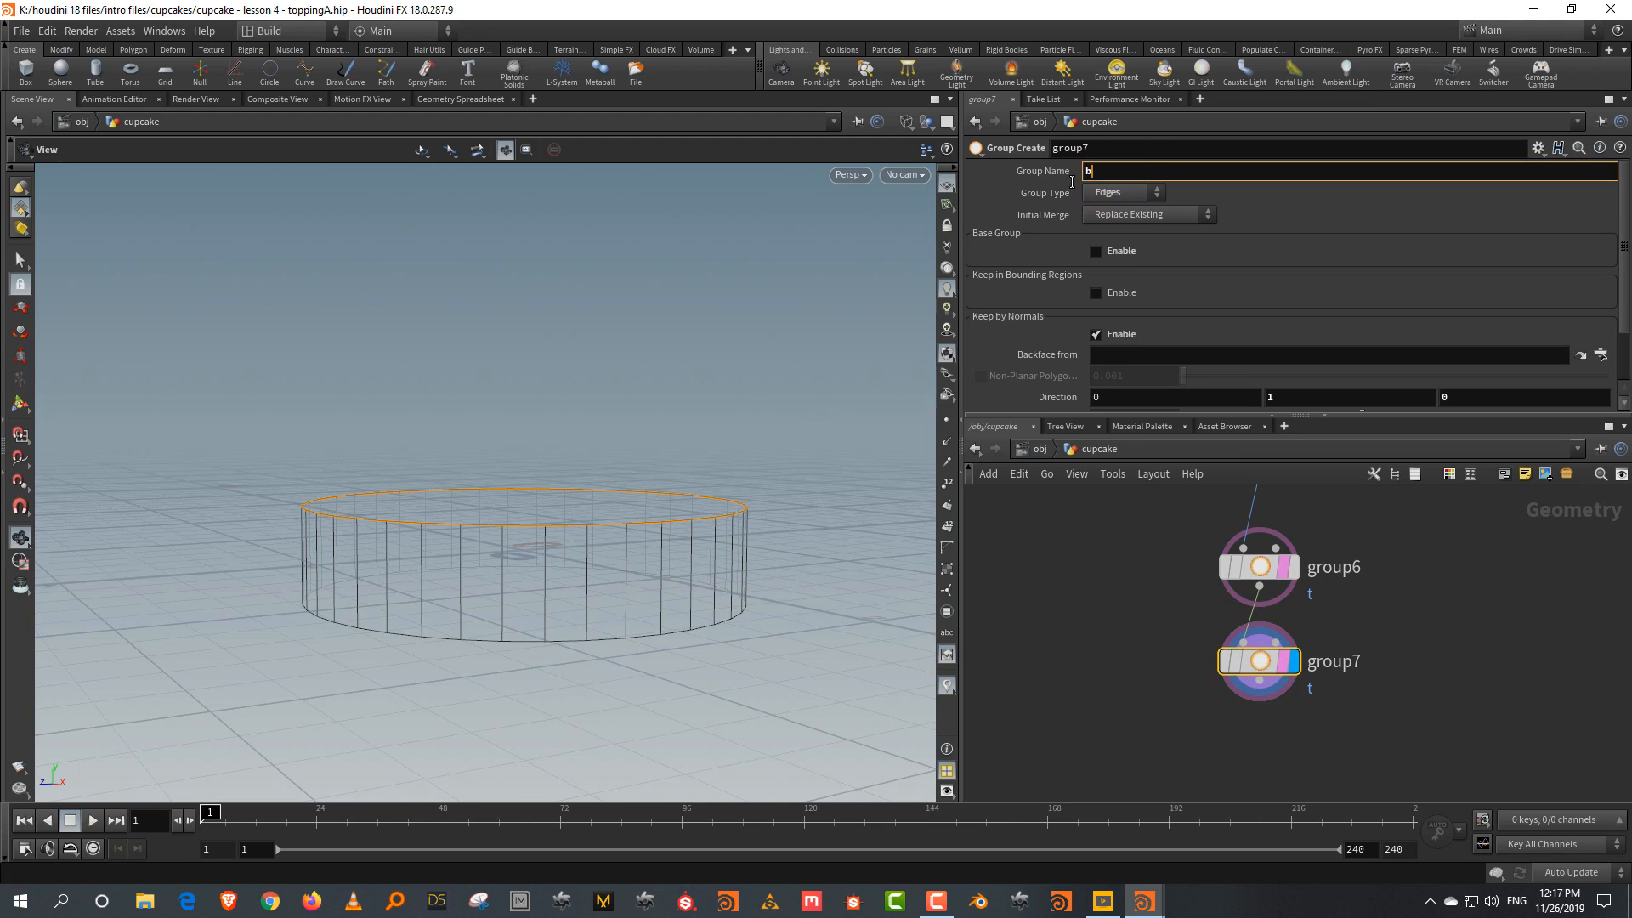
{"action": "type", "text": "b"}
{"action": "key", "text": "Return"}
{"action": "scroll", "coordinate": [1280, 311], "scroll_direction": "down", "scroll_amount": 2}
{"action": "left_click", "coordinate": [1268, 356]}
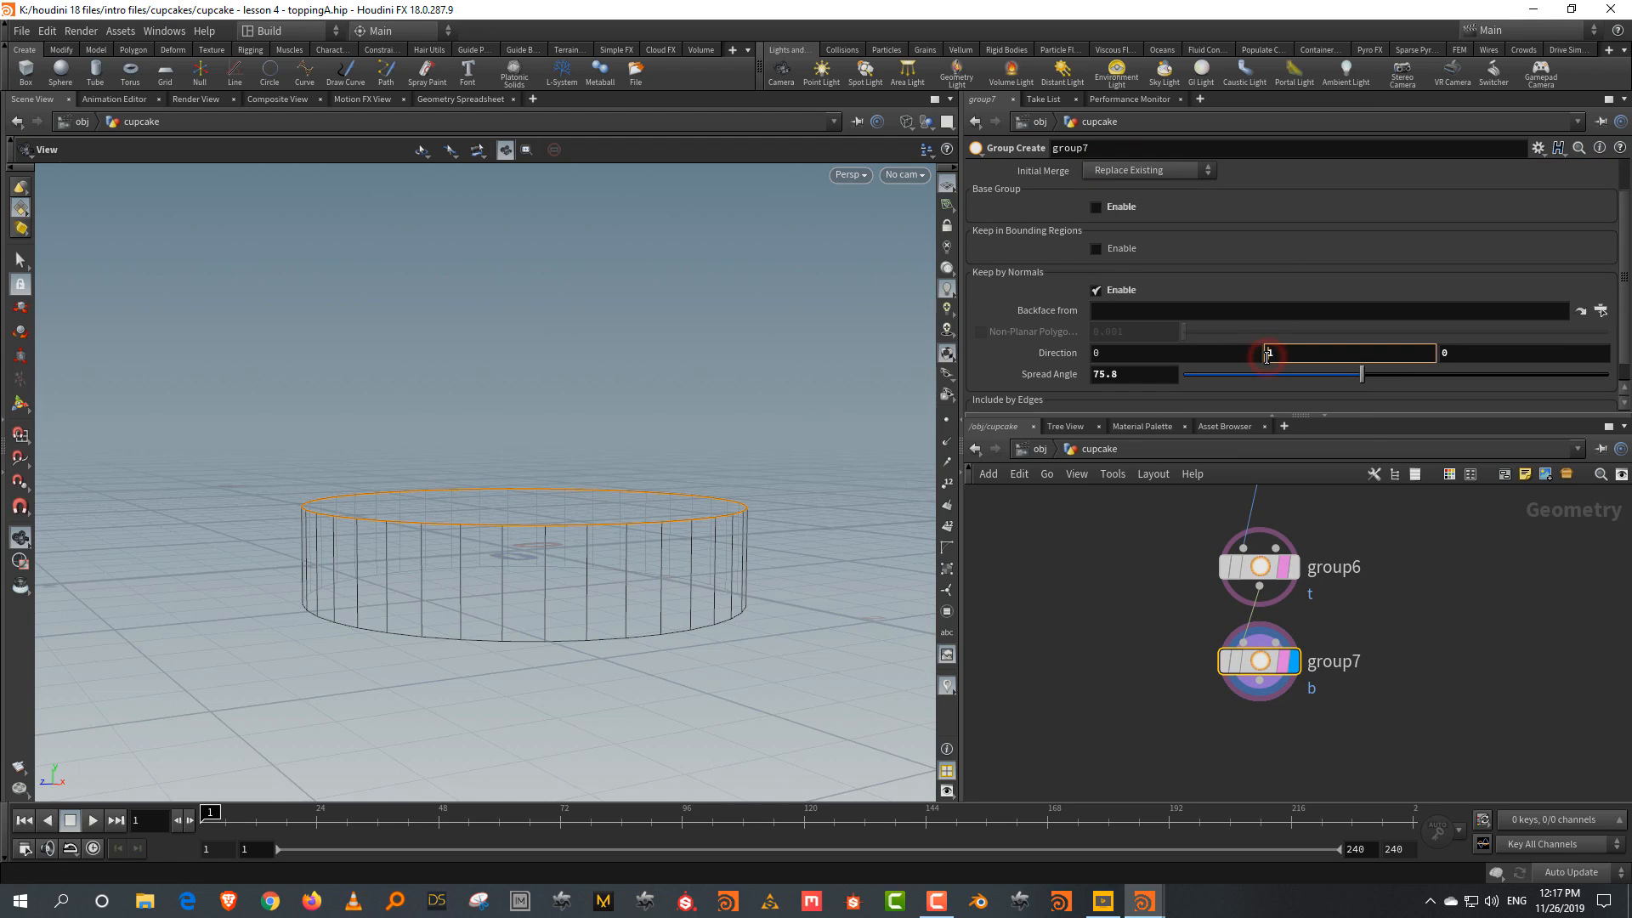
{"action": "type", "text": "-"}
{"action": "key", "text": "Return"}
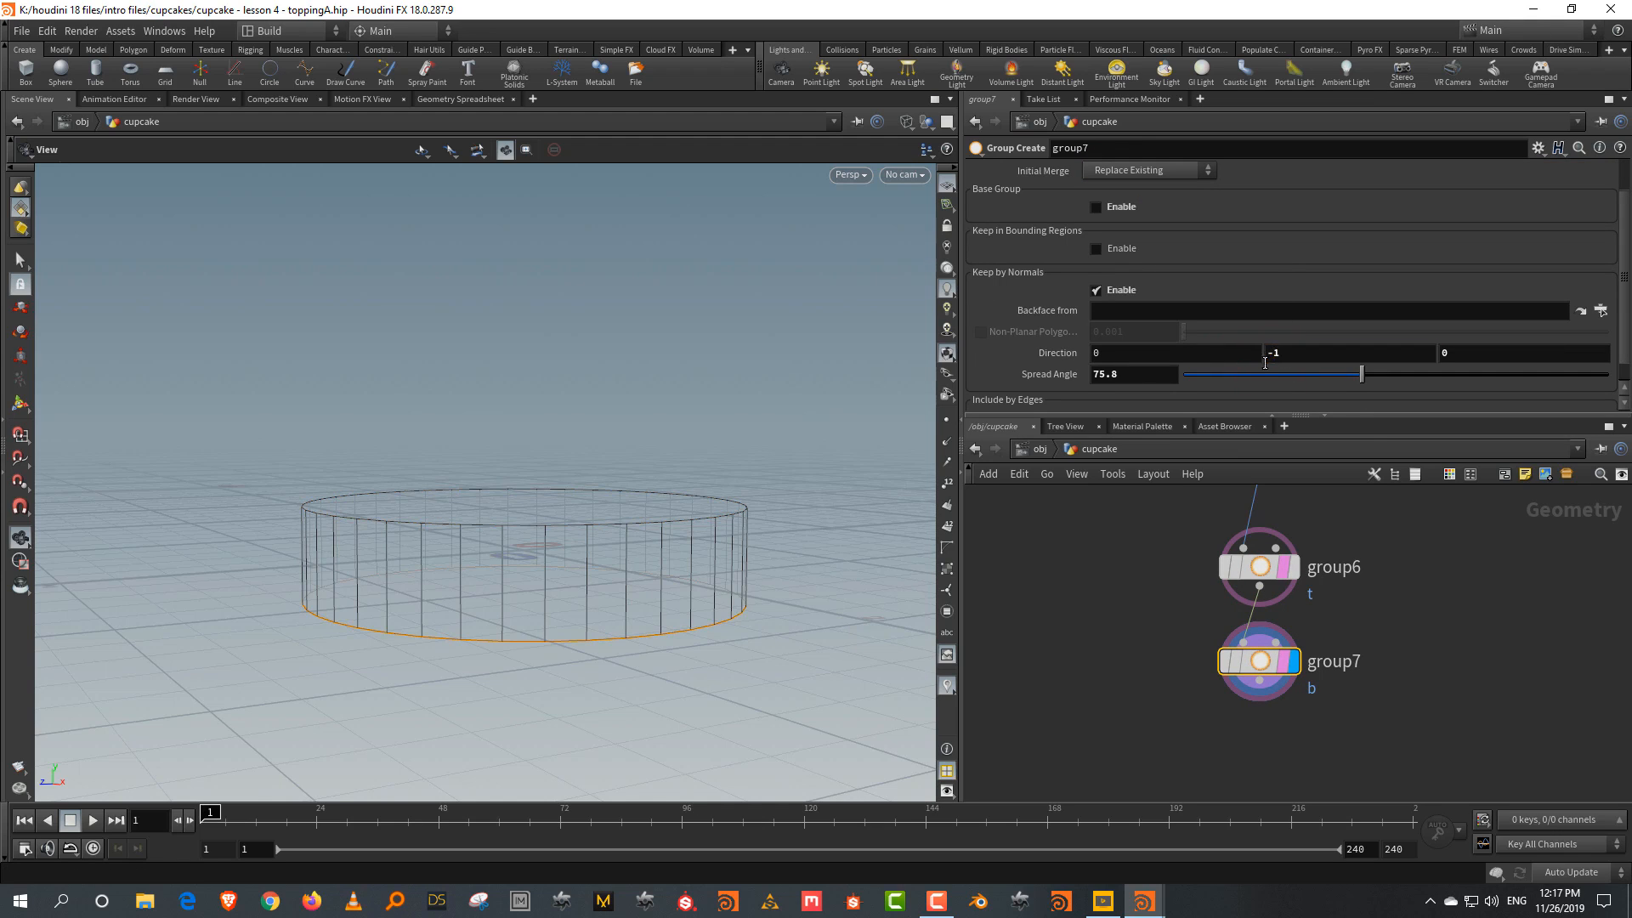
Add a PolyBevel node beneath group7, wired to its output, and display its result
{"action": "key", "text": "Tab"}
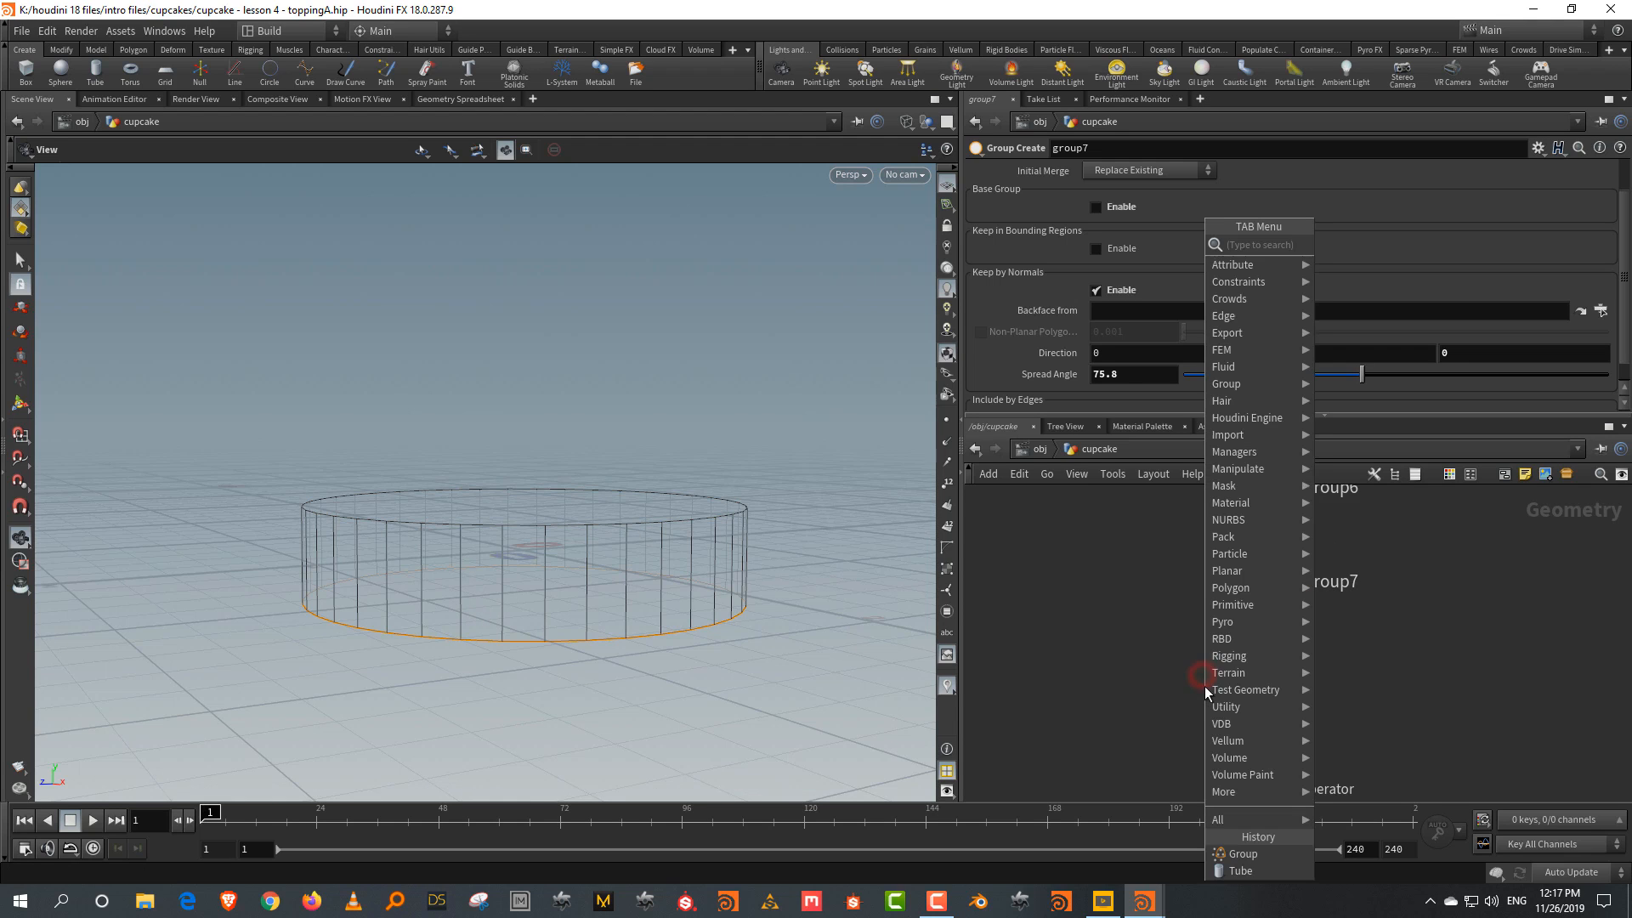
{"action": "type", "text": "polybe"}
{"action": "key", "text": "Return"}
{"action": "left_click", "coordinate": [1262, 706]}
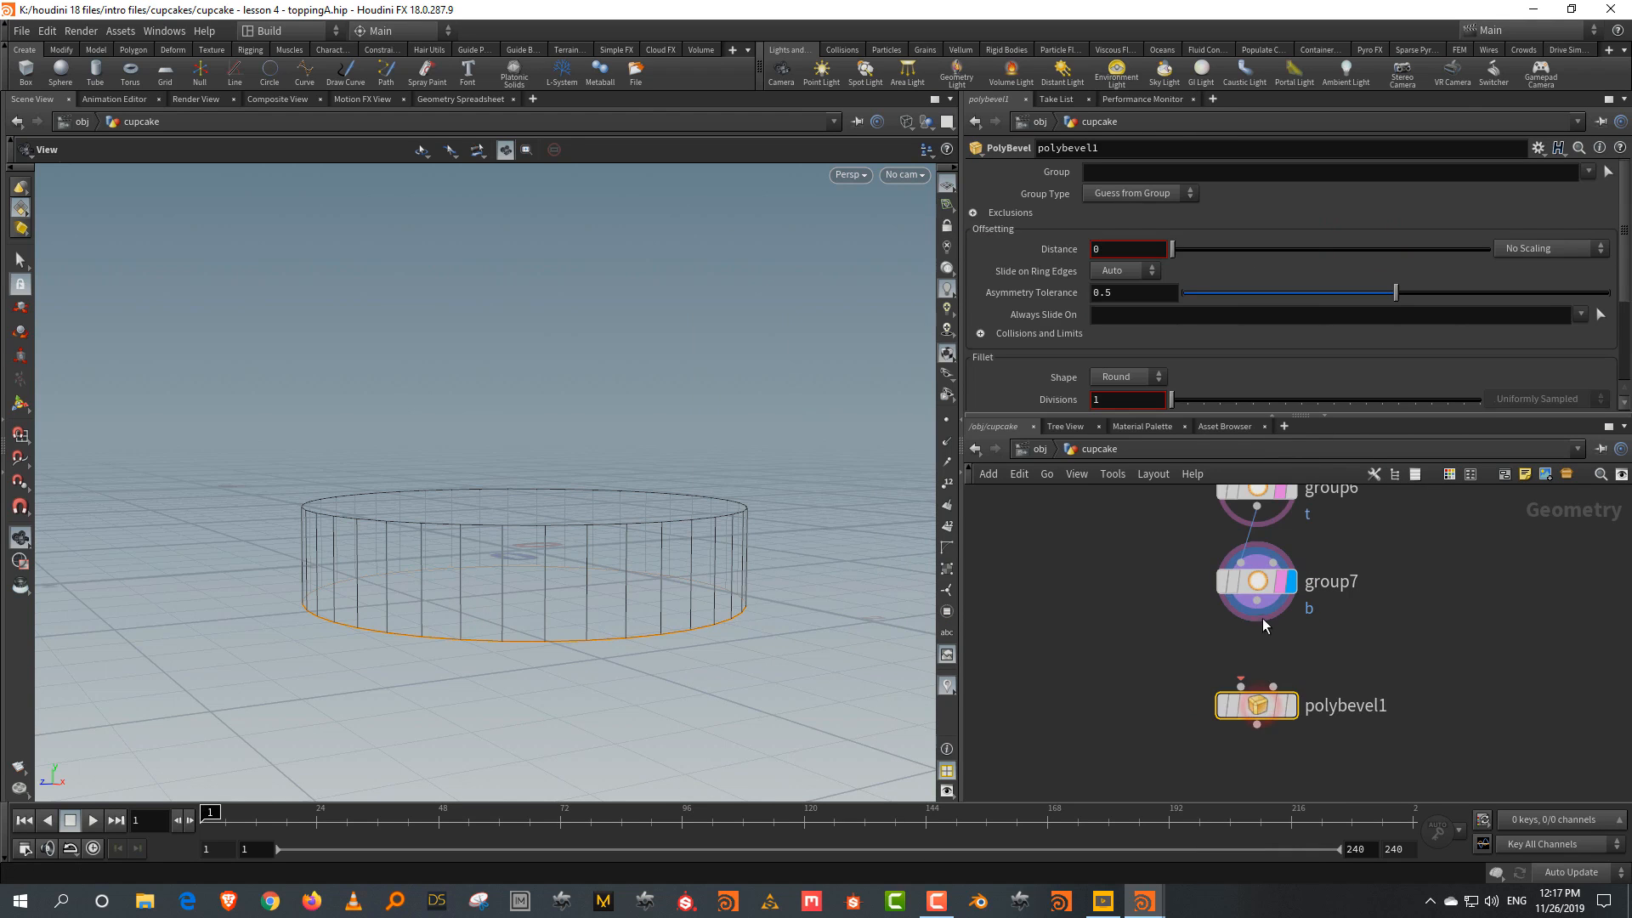
{"action": "left_click", "coordinate": [1290, 706]}
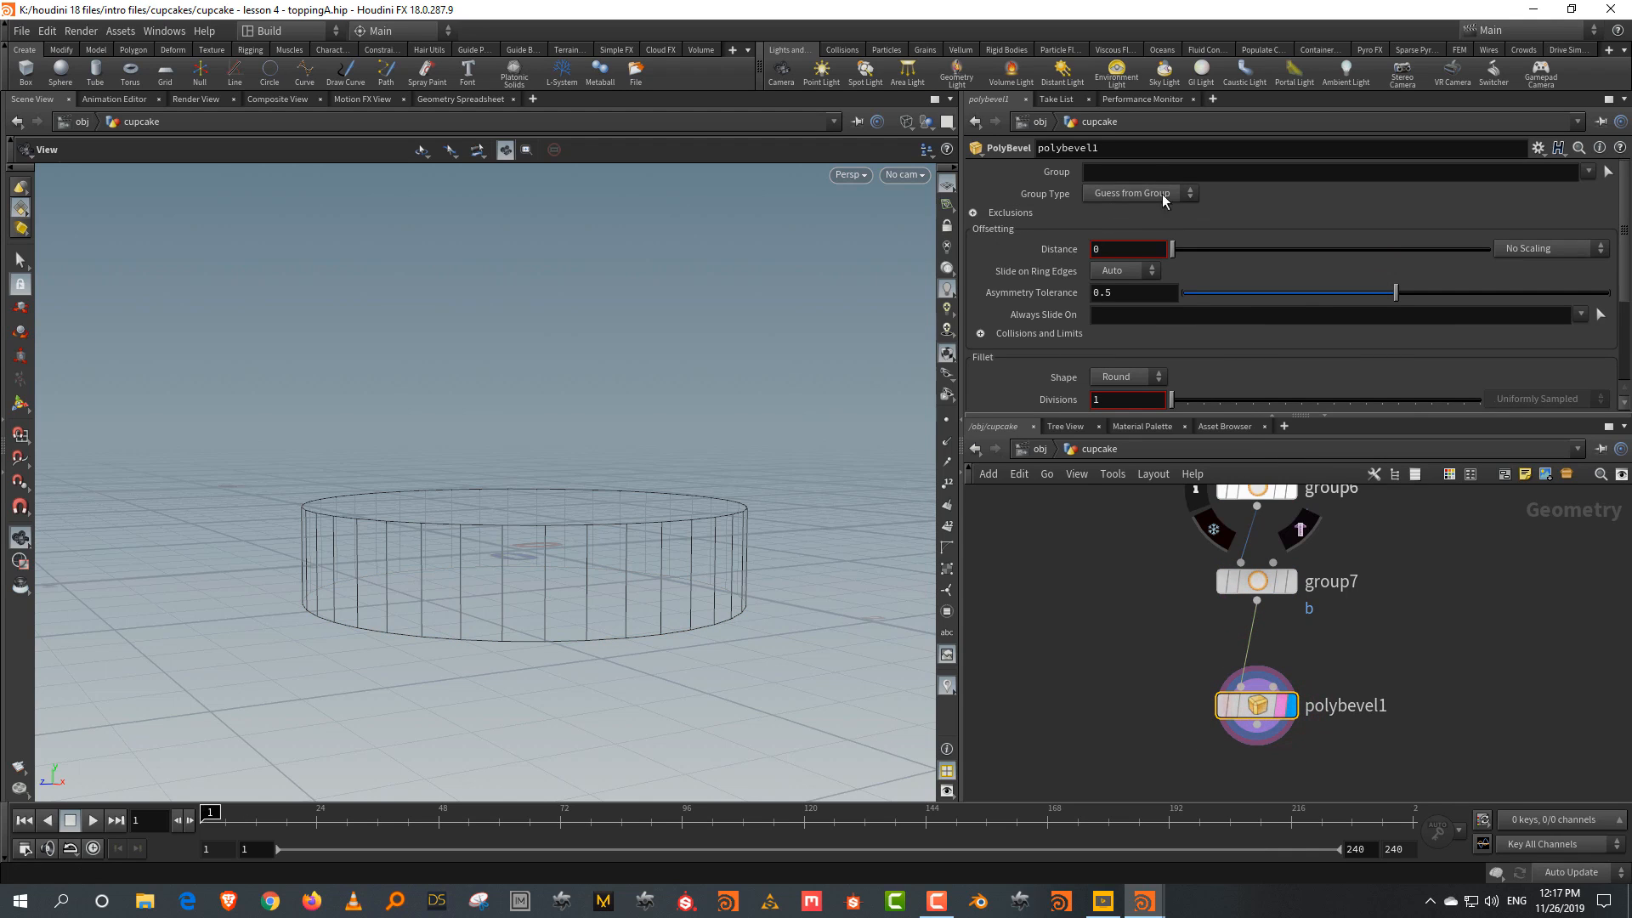
Bevel only group t with a distance of about 0.239 and 10 divisions
{"action": "left_click", "coordinate": [1148, 171]}
{"action": "type", "text": "t"}
{"action": "key", "text": "Return"}
{"action": "left_click_drag", "start_coordinate": [1178, 247], "coordinate": [1248, 250]}
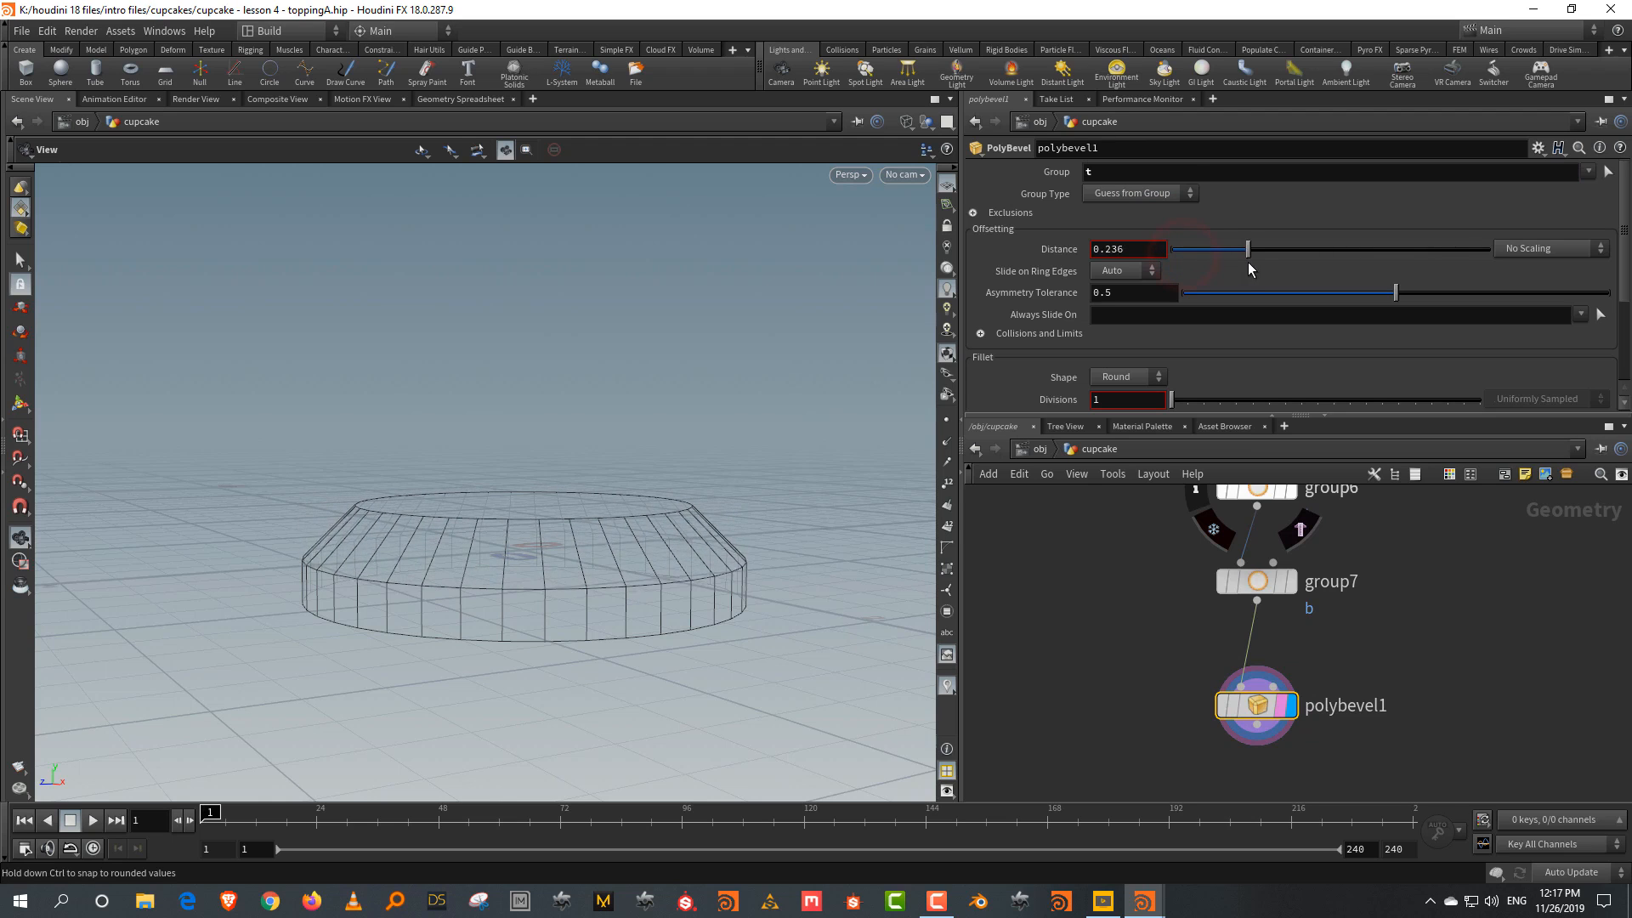
{"action": "scroll", "coordinate": [1220, 338], "scroll_direction": "down", "scroll_amount": 1}
{"action": "left_click_drag", "start_coordinate": [1191, 379], "coordinate": [1317, 386]}
{"action": "left_click_drag", "start_coordinate": [467, 431], "coordinate": [470, 476]}
Add a second PolyBevel node after polybevel1 and display its result
{"action": "middle_click_drag", "start_coordinate": [1366, 628], "coordinate": [1358, 533]}
{"action": "key", "text": "Tab"}
{"action": "left_click", "coordinate": [1430, 840]}
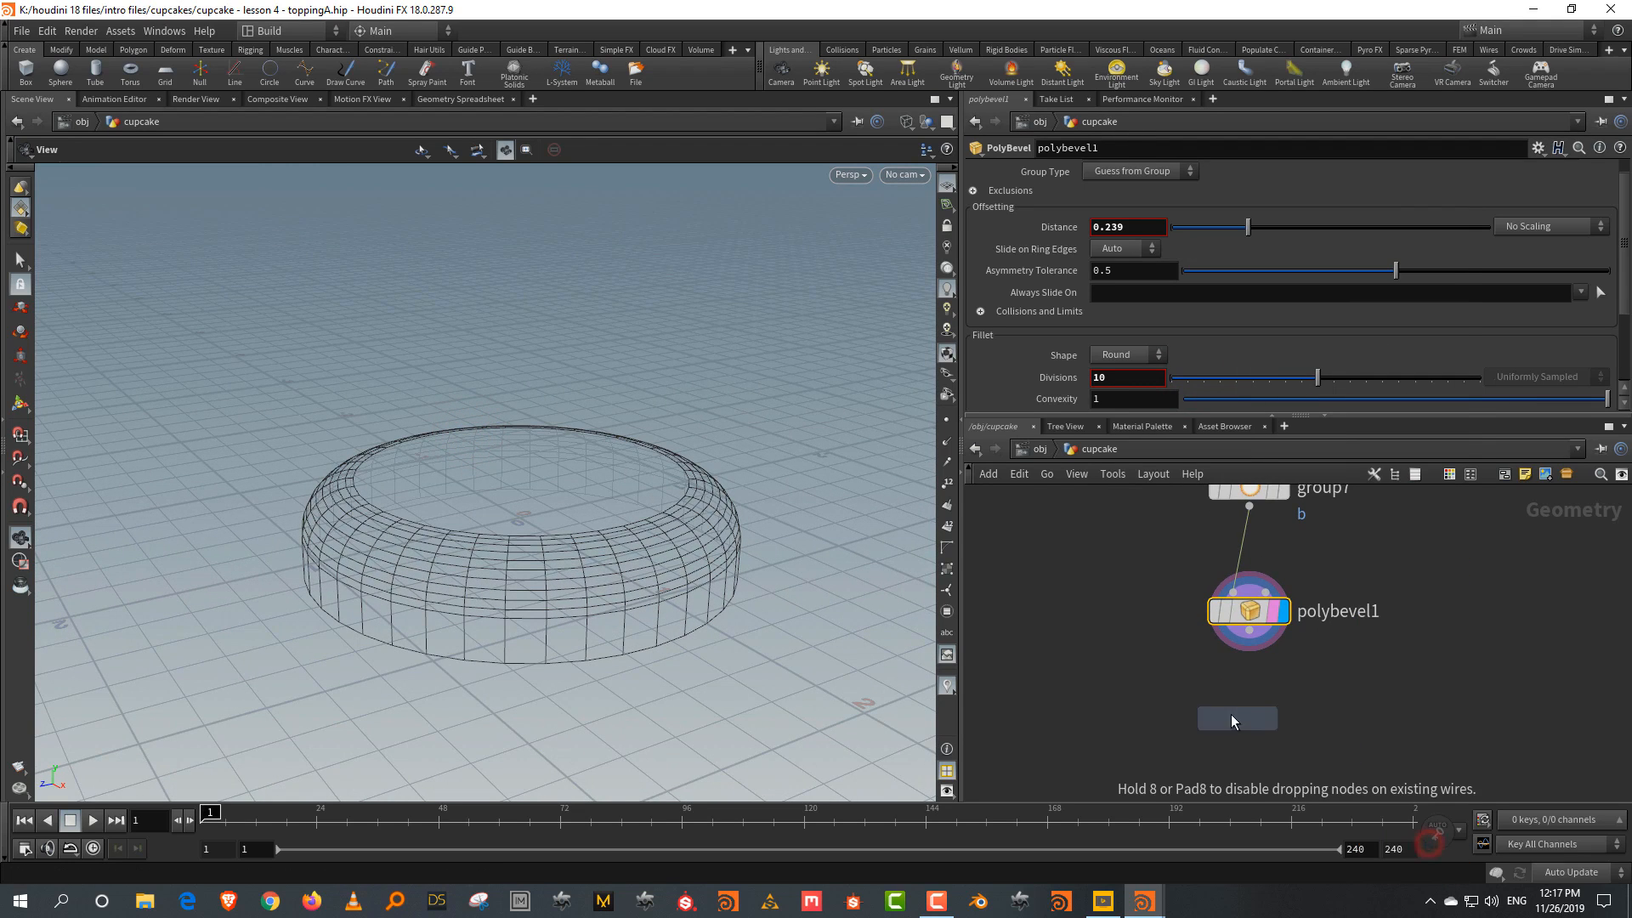
{"action": "left_click", "coordinate": [1253, 737]}
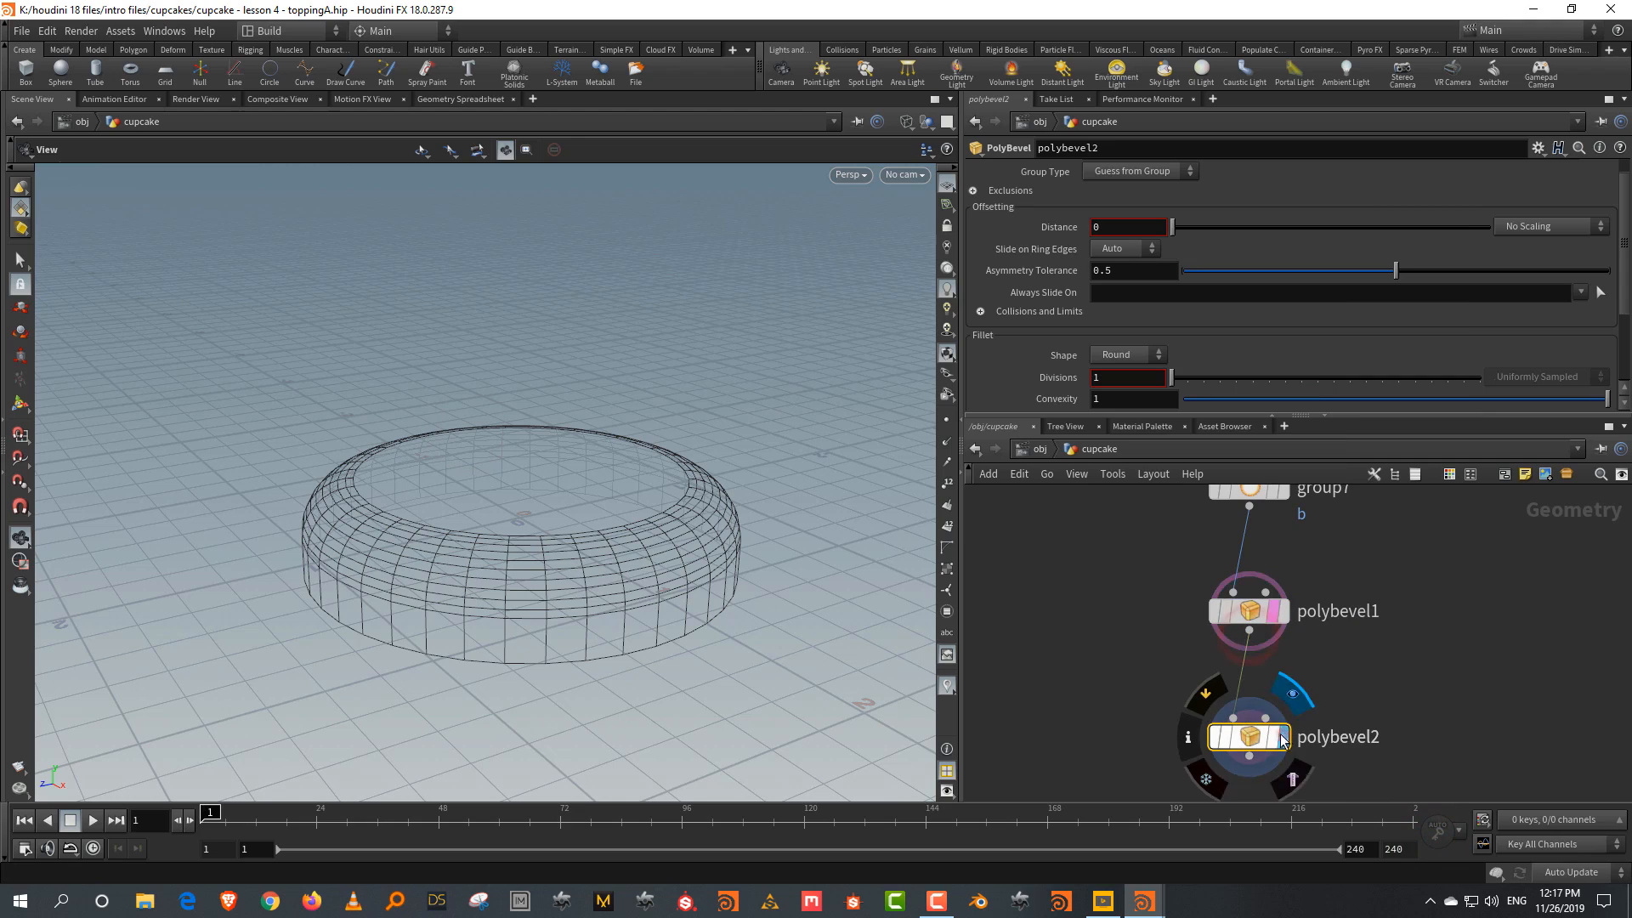
Bevel group b on polybevel2 with a distance of 0.04 and 7 divisions
{"action": "scroll", "coordinate": [1205, 204], "scroll_direction": "up", "scroll_amount": 1}
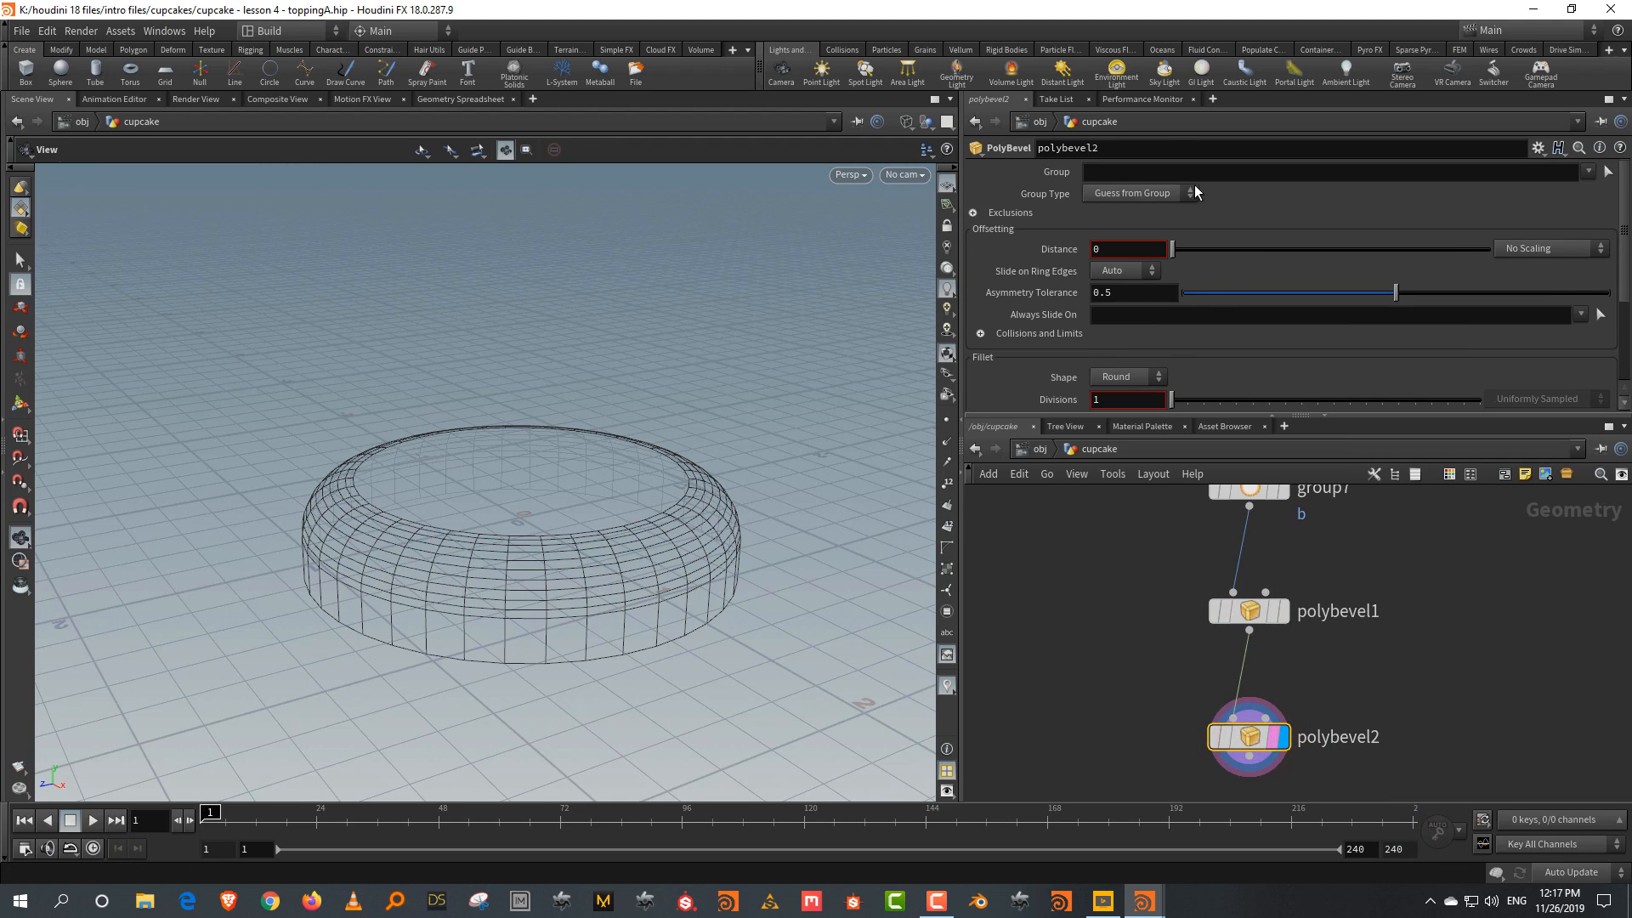
{"action": "left_click", "coordinate": [1193, 173]}
{"action": "key", "text": "Return"}
{"action": "left_click_drag", "start_coordinate": [1190, 254], "coordinate": [1184, 255]}
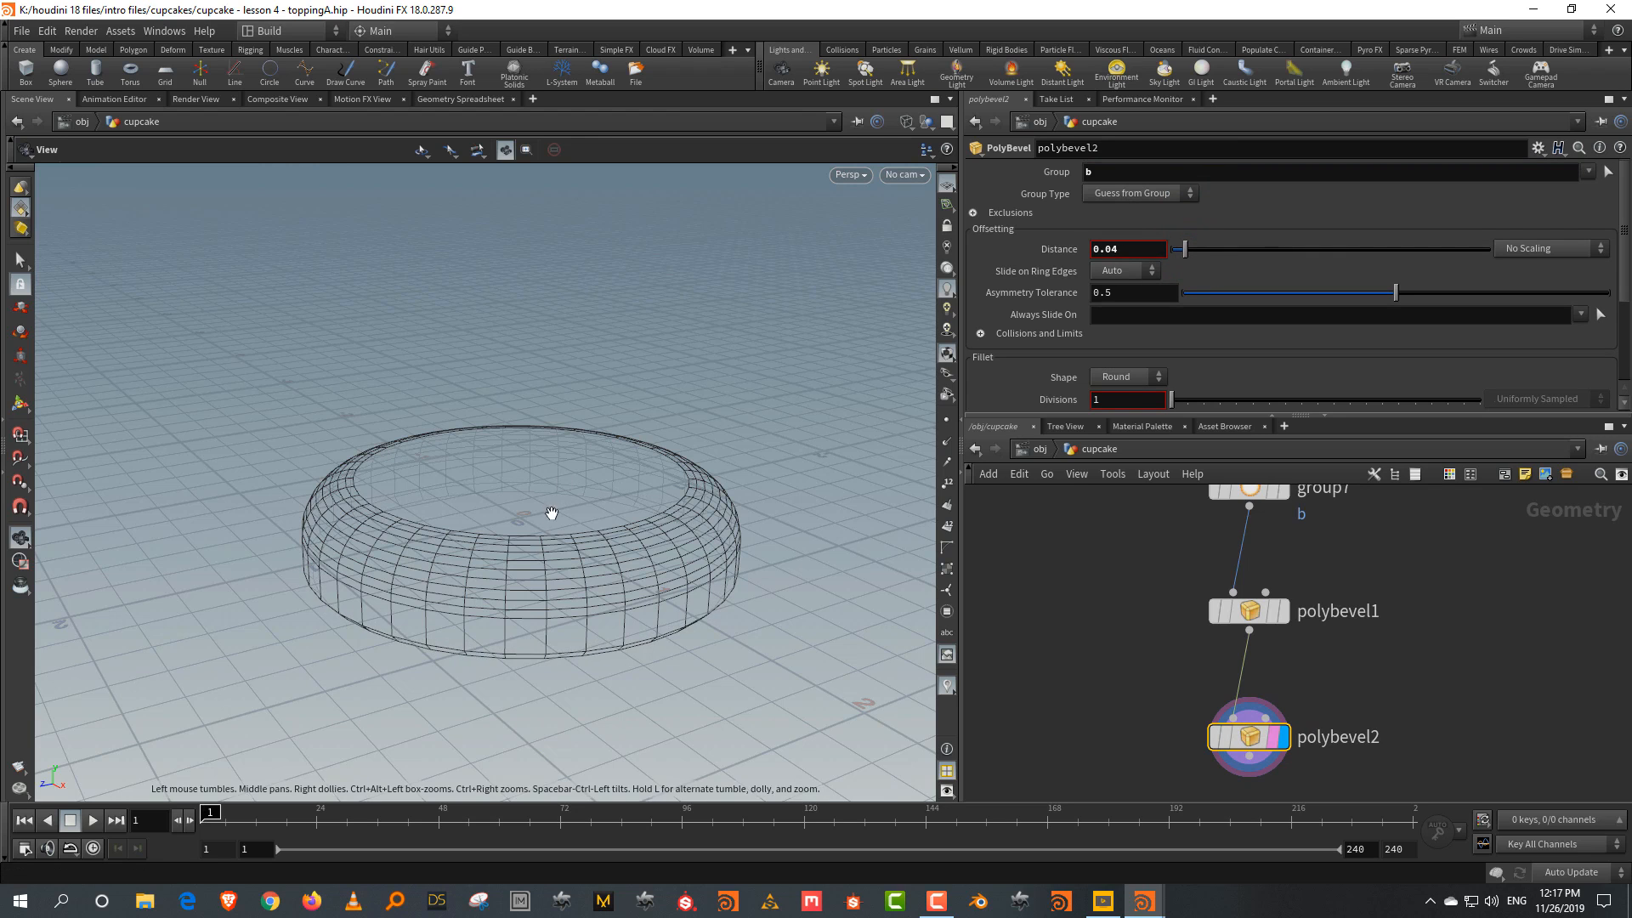
{"action": "left_click_drag", "start_coordinate": [546, 521], "coordinate": [630, 451]}
{"action": "scroll", "coordinate": [1275, 357], "scroll_direction": "down", "scroll_amount": 1}
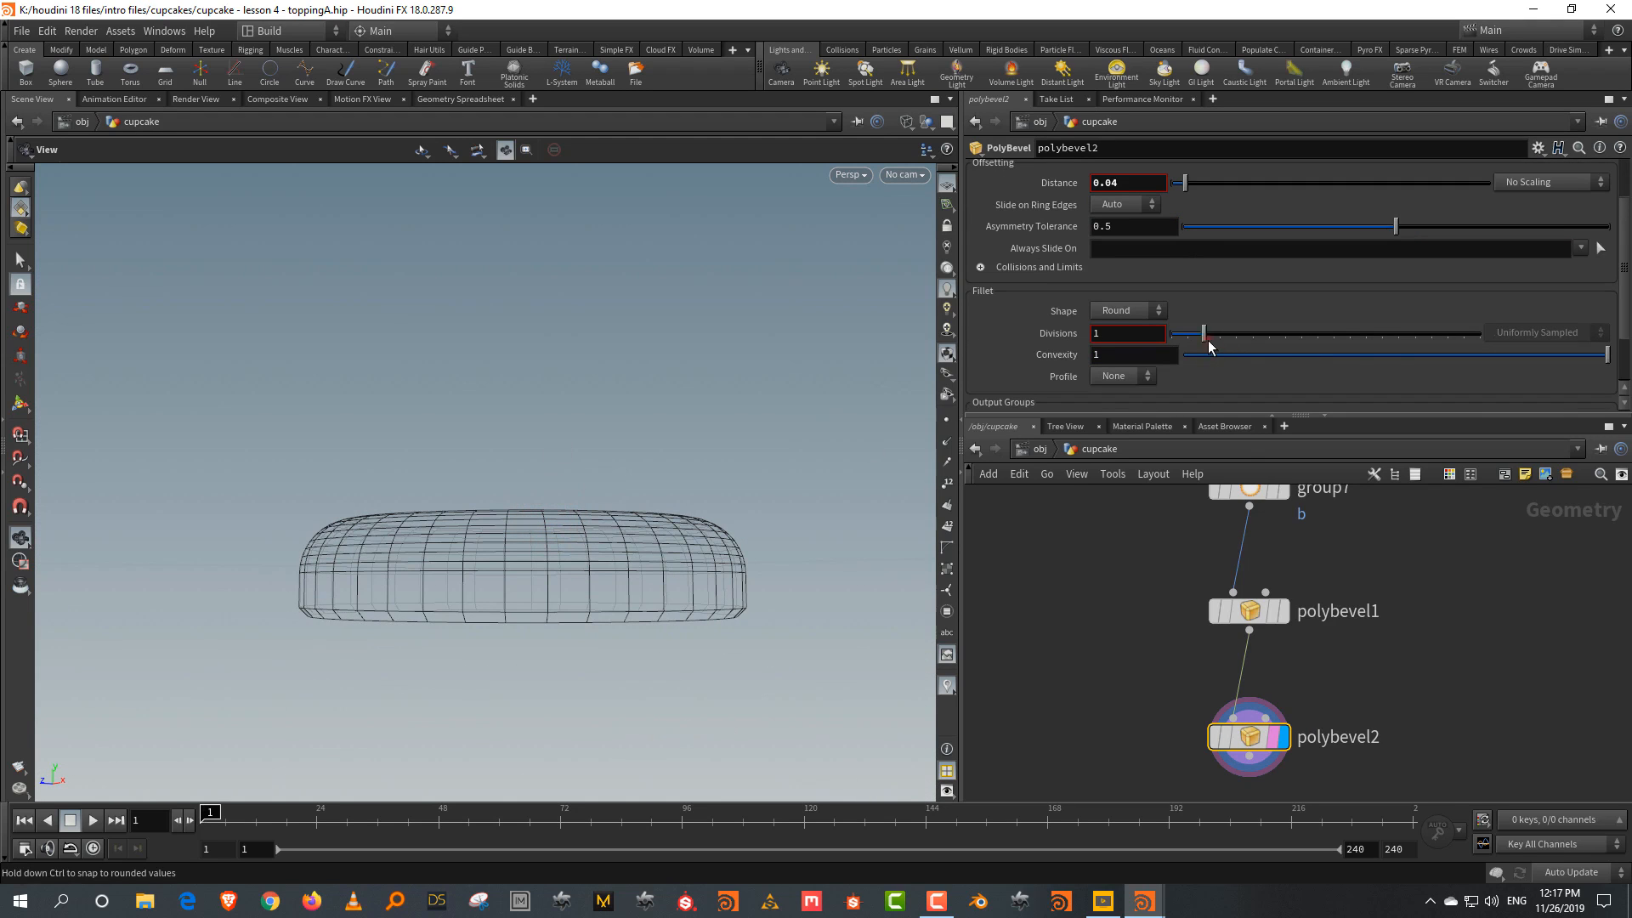
{"action": "left_click_drag", "start_coordinate": [1208, 340], "coordinate": [1273, 346]}
{"action": "left_click_drag", "start_coordinate": [583, 514], "coordinate": [586, 587]}
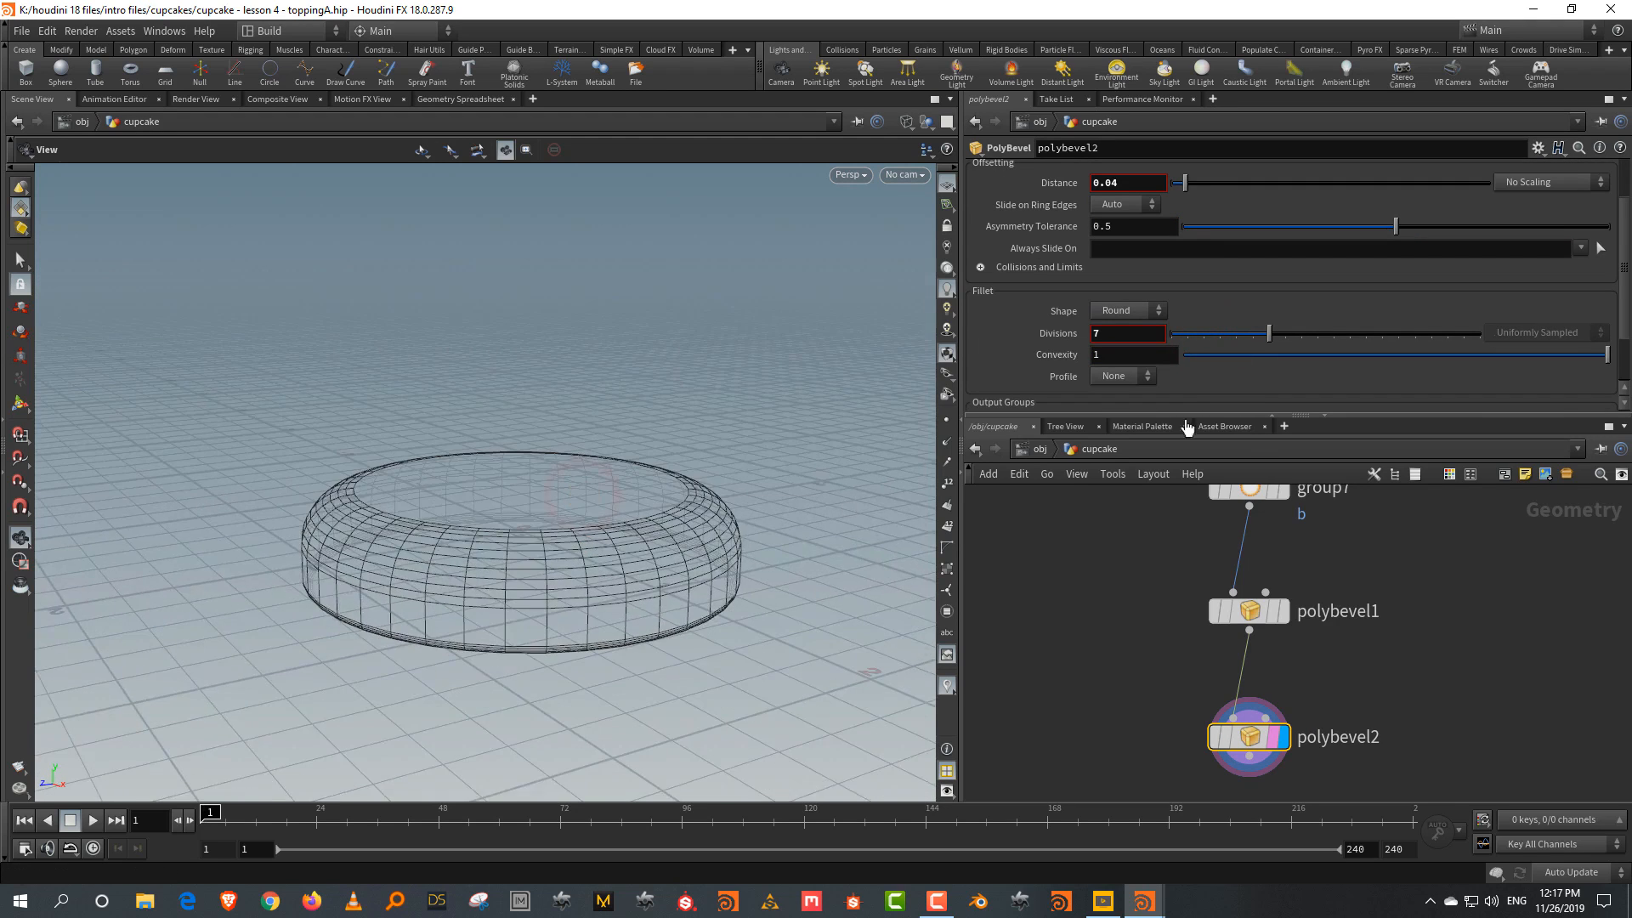
Add a Transform node beneath polybevel2 and display its result
{"action": "left_click_drag", "start_coordinate": [1188, 419], "coordinate": [1233, 289]}
{"action": "key", "text": "Tab"}
{"action": "type", "text": "tr"}
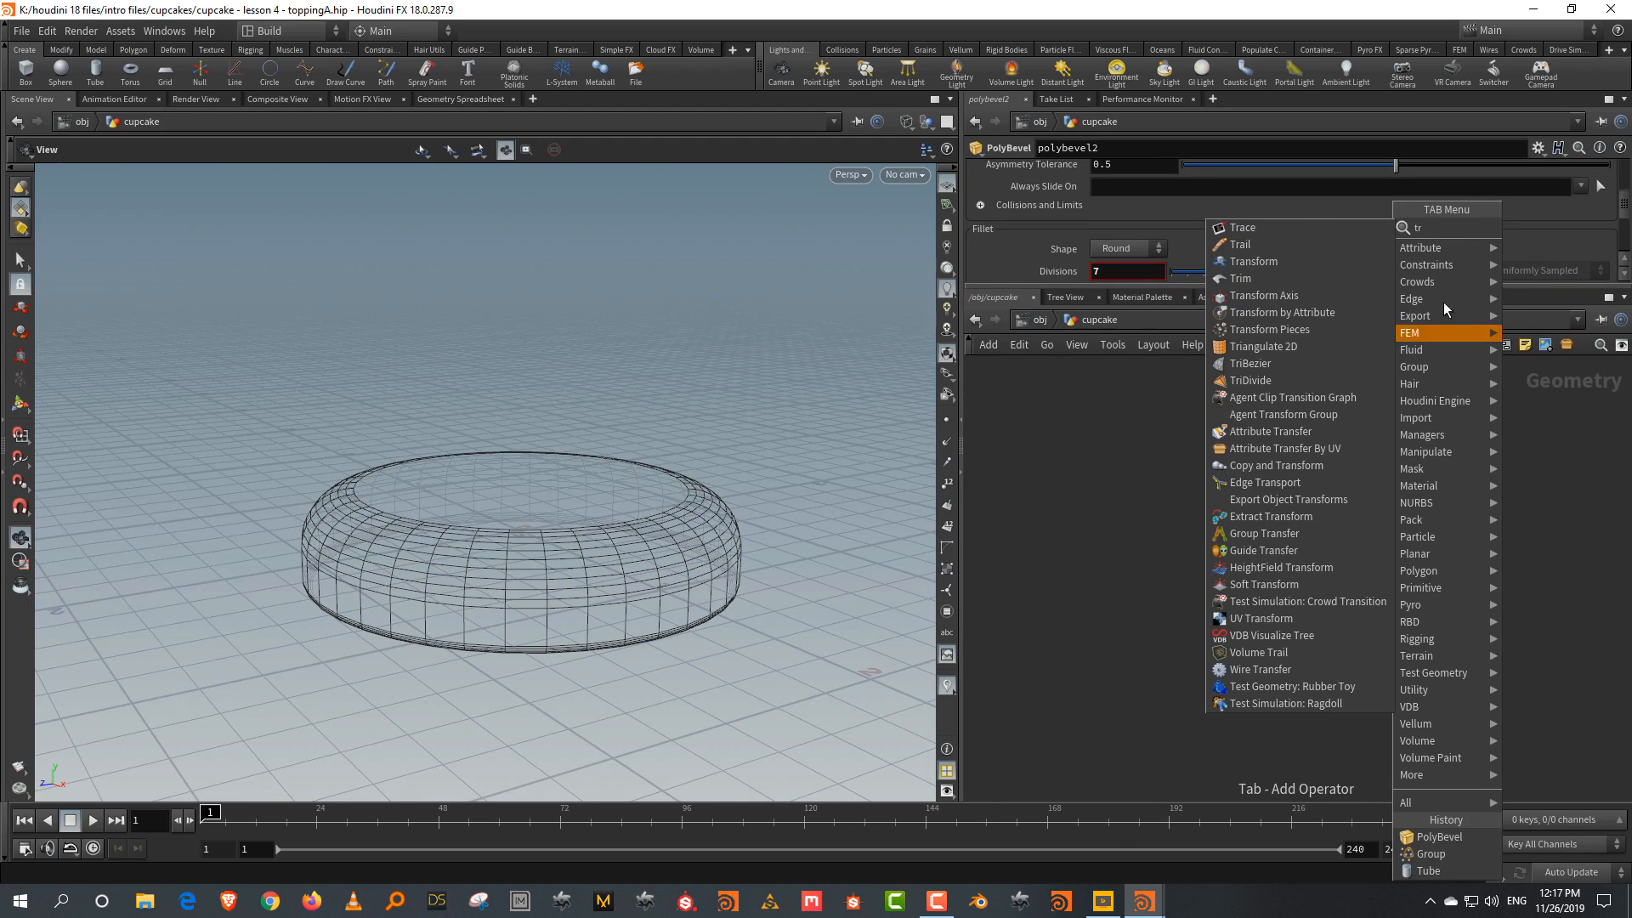
{"action": "left_click", "coordinate": [1330, 258]}
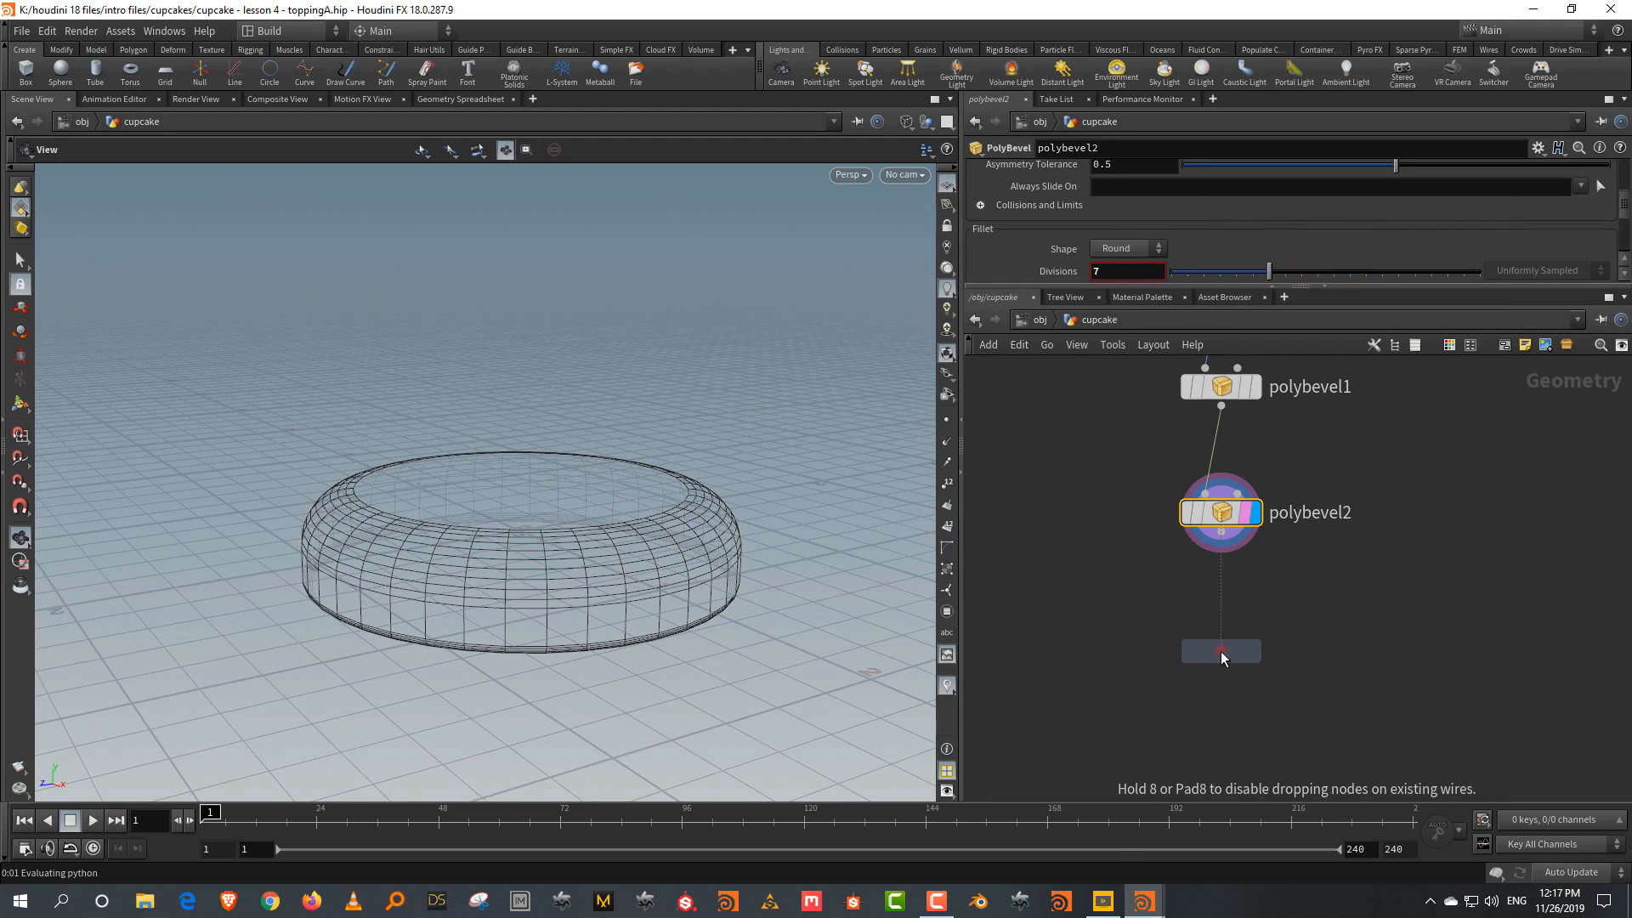
{"action": "left_click", "coordinate": [1221, 651]}
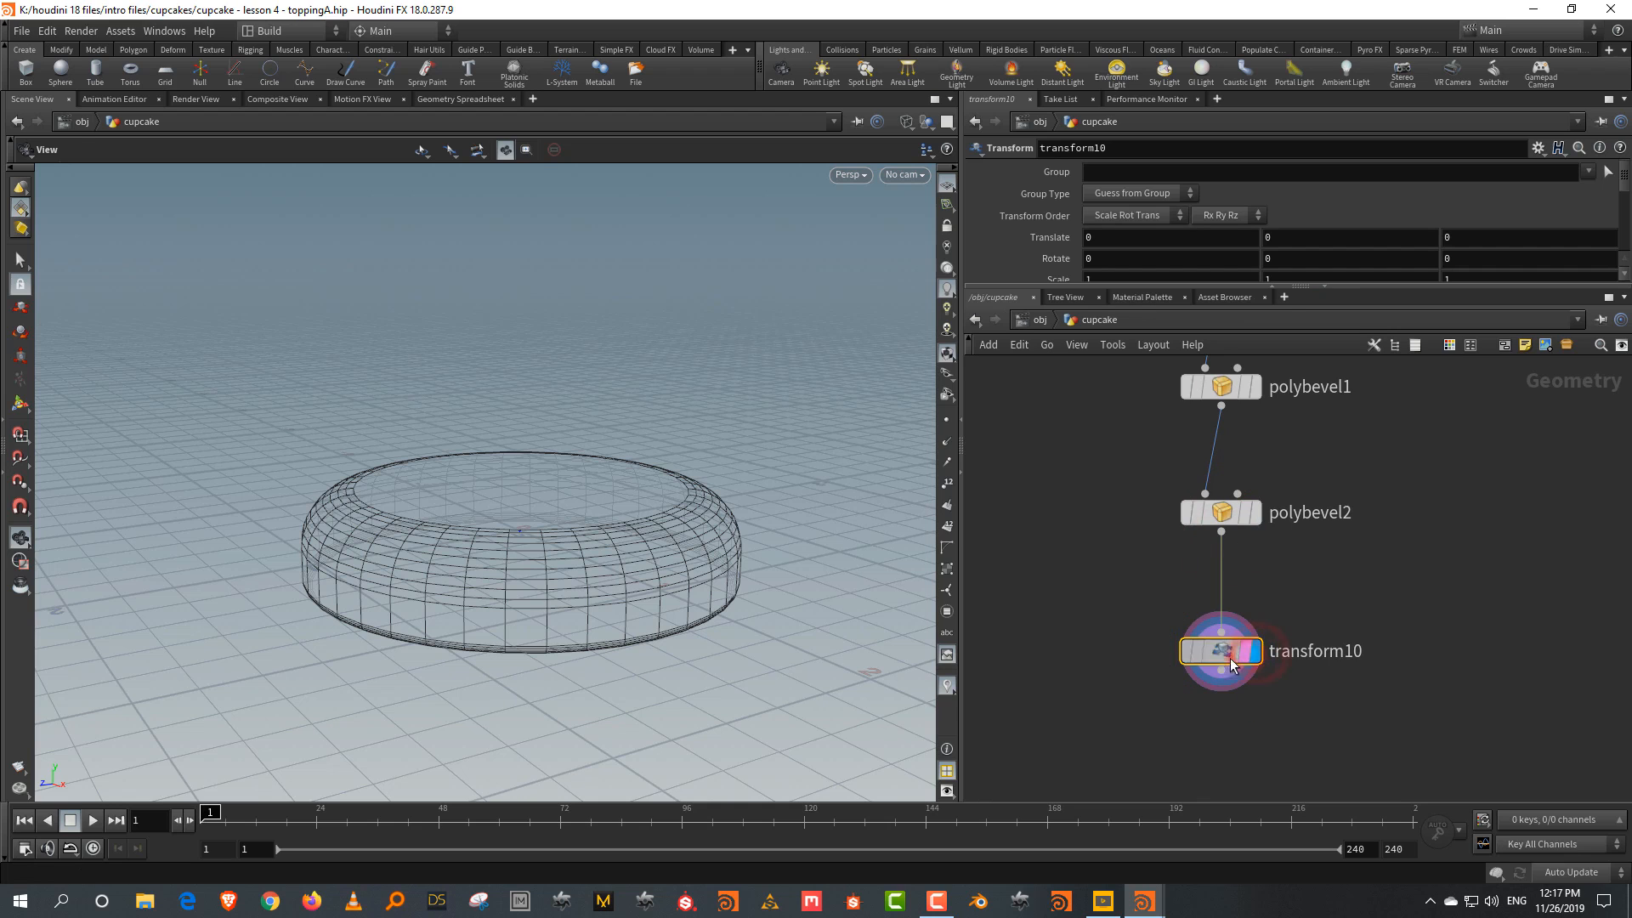
Raise the beveled topping along Y to a translate value of 0.51227 on transform10
{"action": "key", "text": "Return"}
{"action": "left_click_drag", "start_coordinate": [536, 495], "coordinate": [534, 395]}
{"action": "left_click_drag", "start_coordinate": [544, 425], "coordinate": [589, 432], "text": "alt"}
Copy the Height parameter of the tube1 node
{"action": "middle_click_drag", "start_coordinate": [1396, 467], "coordinate": [1344, 532]}
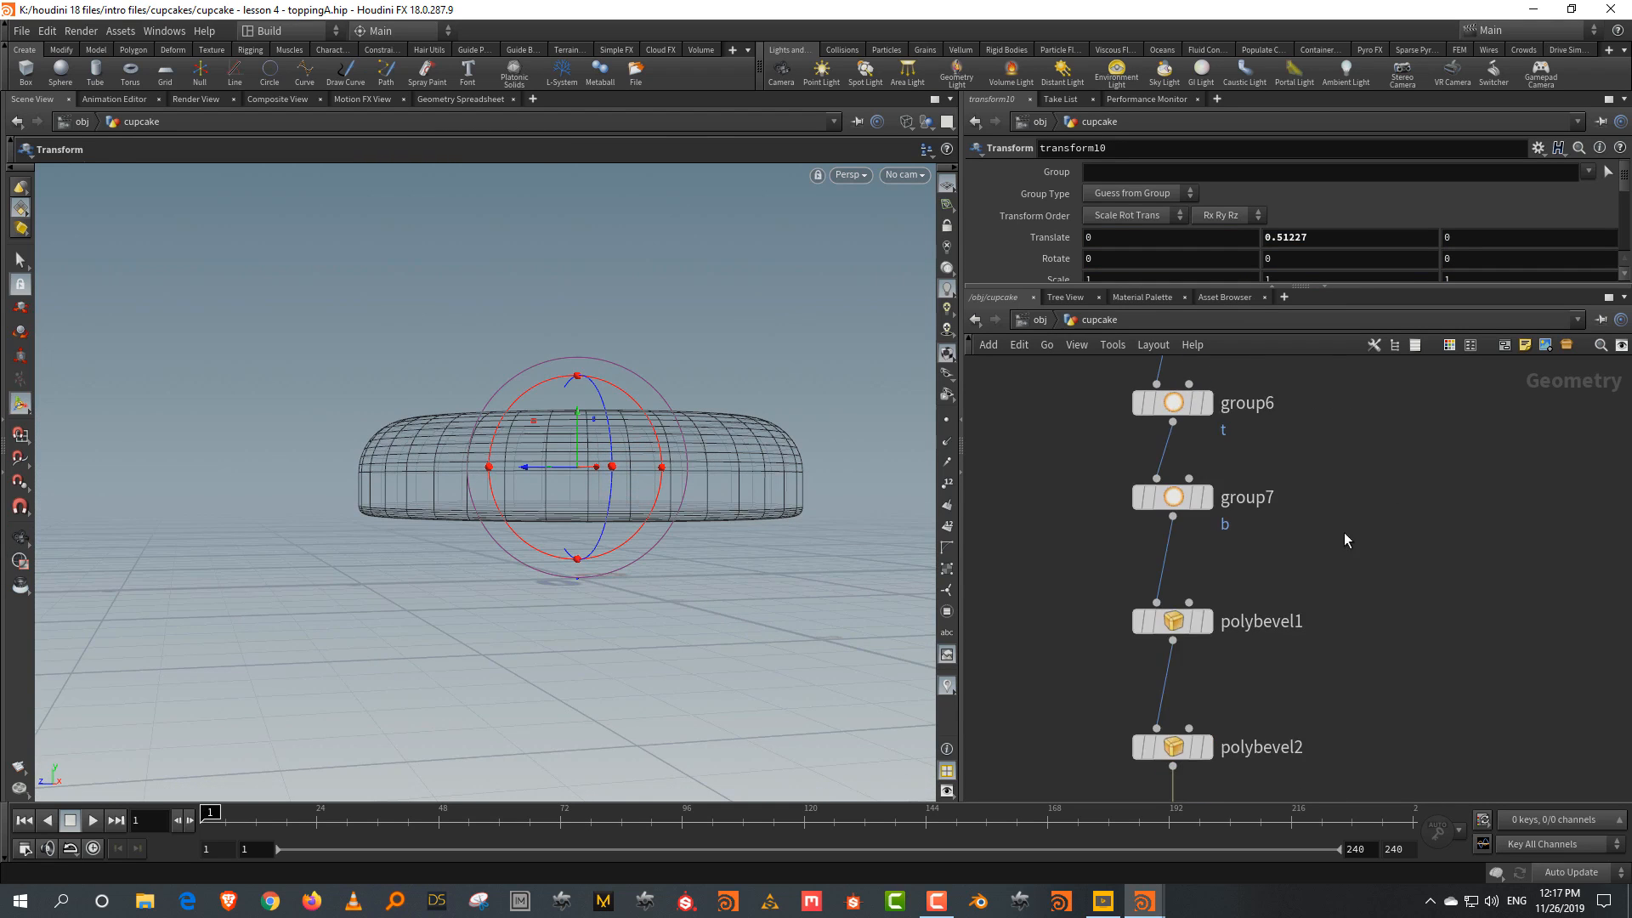
{"action": "middle_click_drag", "start_coordinate": [1330, 411], "coordinate": [1315, 672]}
{"action": "left_click", "coordinate": [1154, 551]}
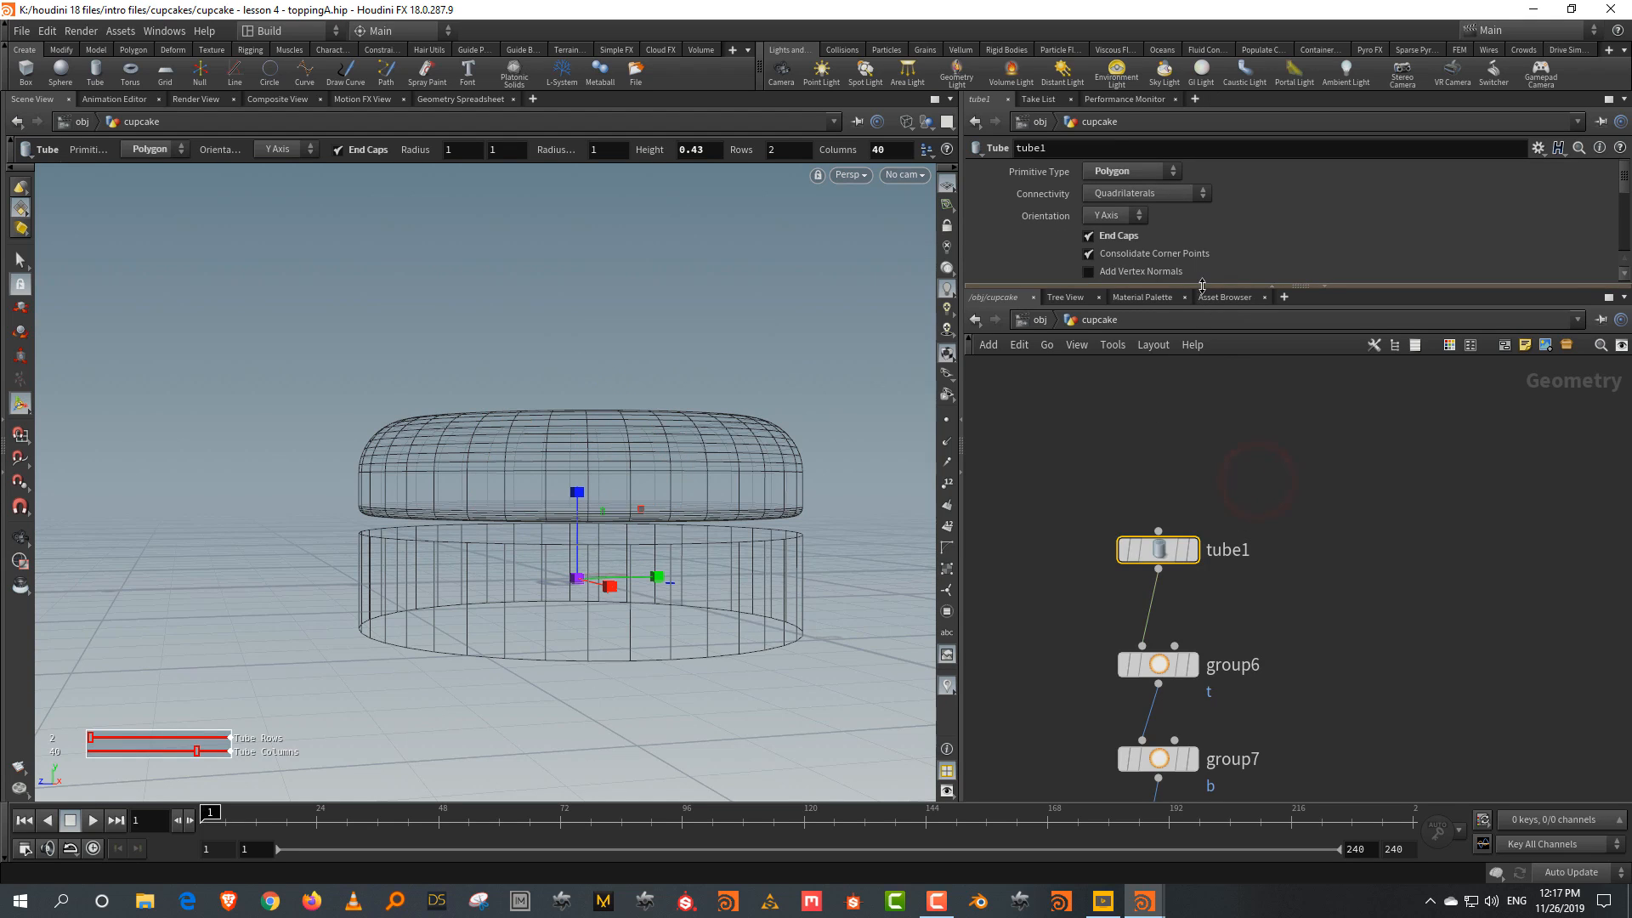
{"action": "left_click_drag", "start_coordinate": [1202, 285], "coordinate": [1202, 398]}
{"action": "scroll", "coordinate": [1048, 342], "scroll_direction": "down", "scroll_amount": 1}
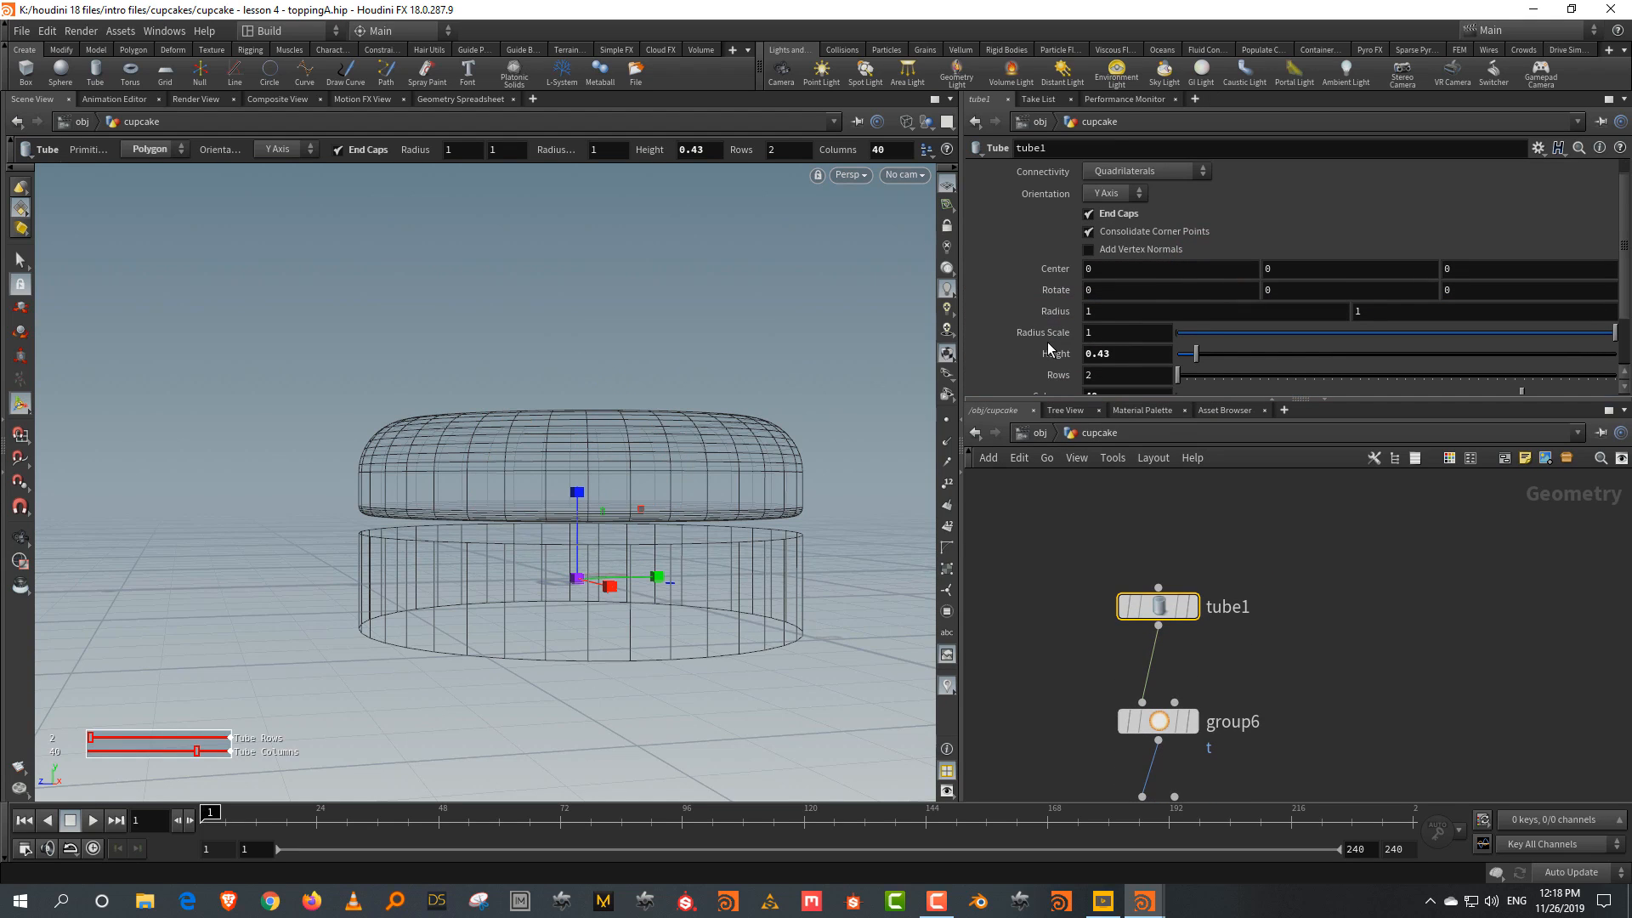
{"action": "right_click", "coordinate": [1136, 353]}
{"action": "left_click", "coordinate": [1190, 457]}
Paste the copied tube height as a relative reference into the Translate Y value of transform10
{"action": "middle_click_drag", "start_coordinate": [1250, 606], "coordinate": [1257, 480]}
{"action": "middle_click_drag", "start_coordinate": [1328, 670], "coordinate": [1331, 466]}
{"action": "middle_click_drag", "start_coordinate": [1297, 719], "coordinate": [1315, 481]}
{"action": "left_click_drag", "start_coordinate": [1294, 622], "coordinate": [1099, 697]}
{"action": "right_click", "coordinate": [1335, 236]}
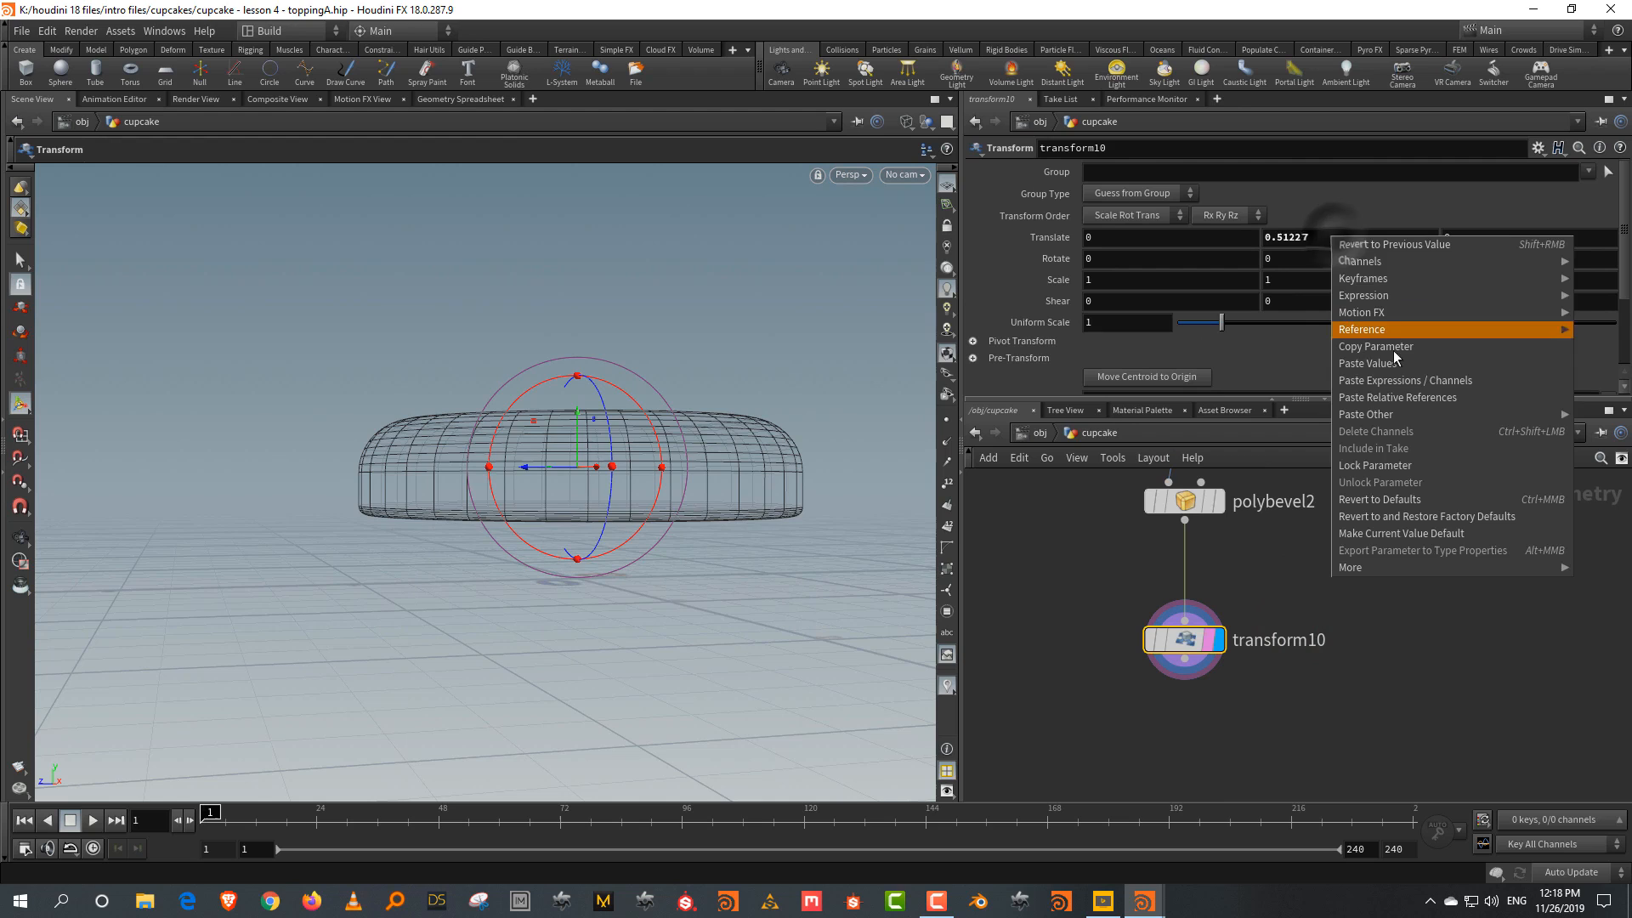
{"action": "left_click", "coordinate": [1405, 400]}
Select the tube1 node and compare the original tube's position with the raised topping
{"action": "middle_click_drag", "start_coordinate": [1370, 513], "coordinate": [1337, 763]}
{"action": "middle_click_drag", "start_coordinate": [1347, 572], "coordinate": [1342, 755]}
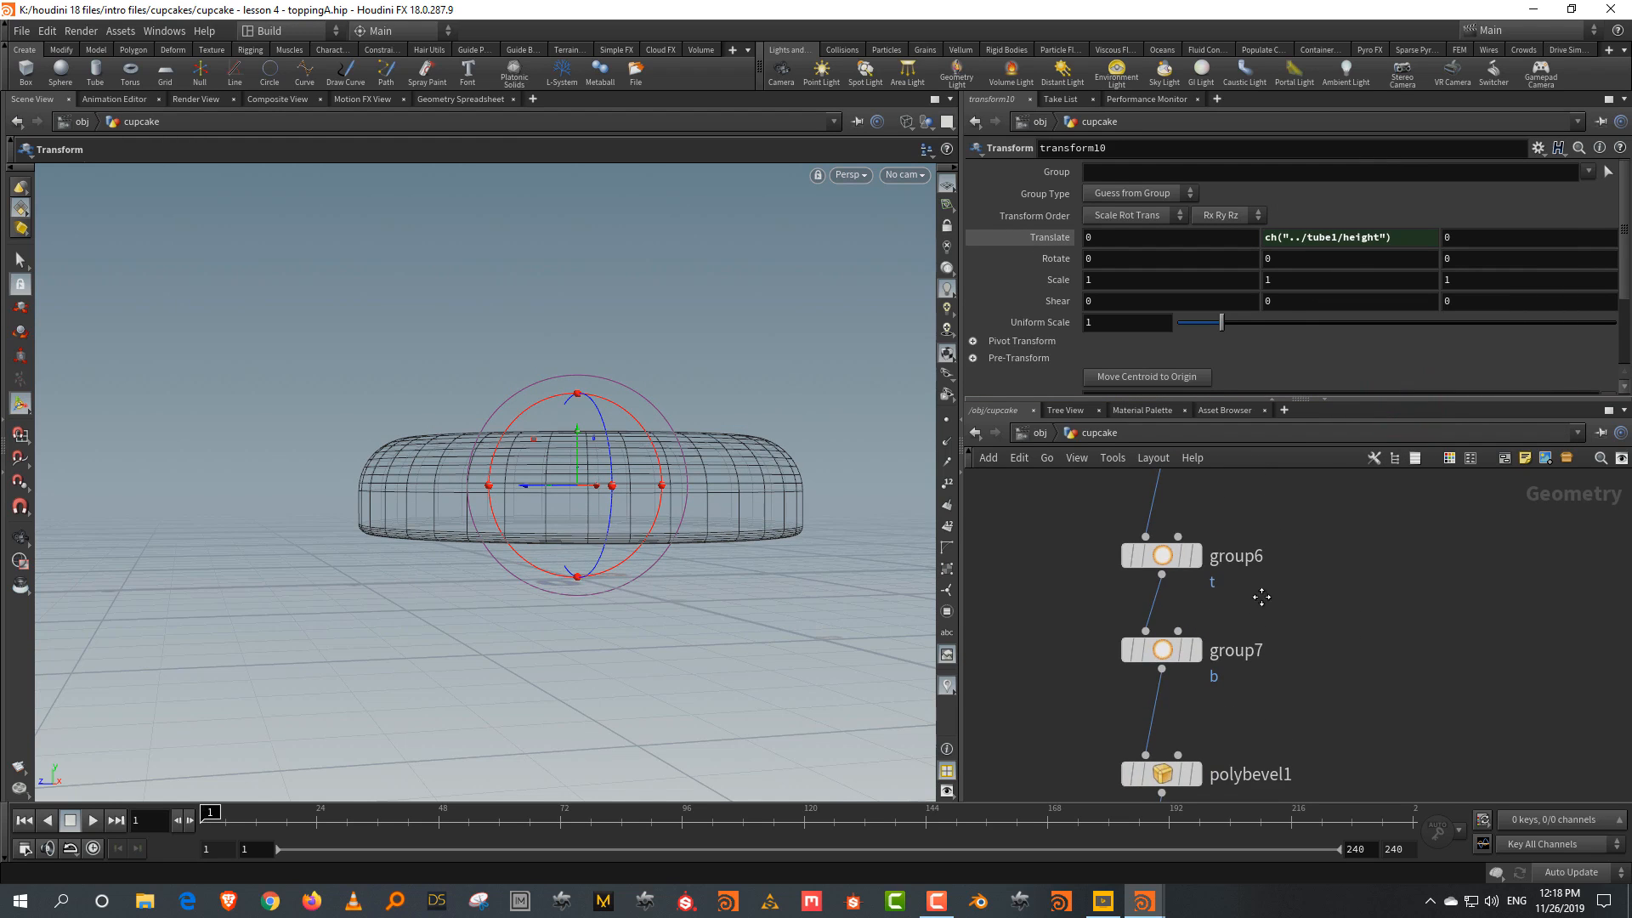
{"action": "middle_click_drag", "start_coordinate": [1261, 598], "coordinate": [1240, 837]}
{"action": "left_click", "coordinate": [1160, 677]}
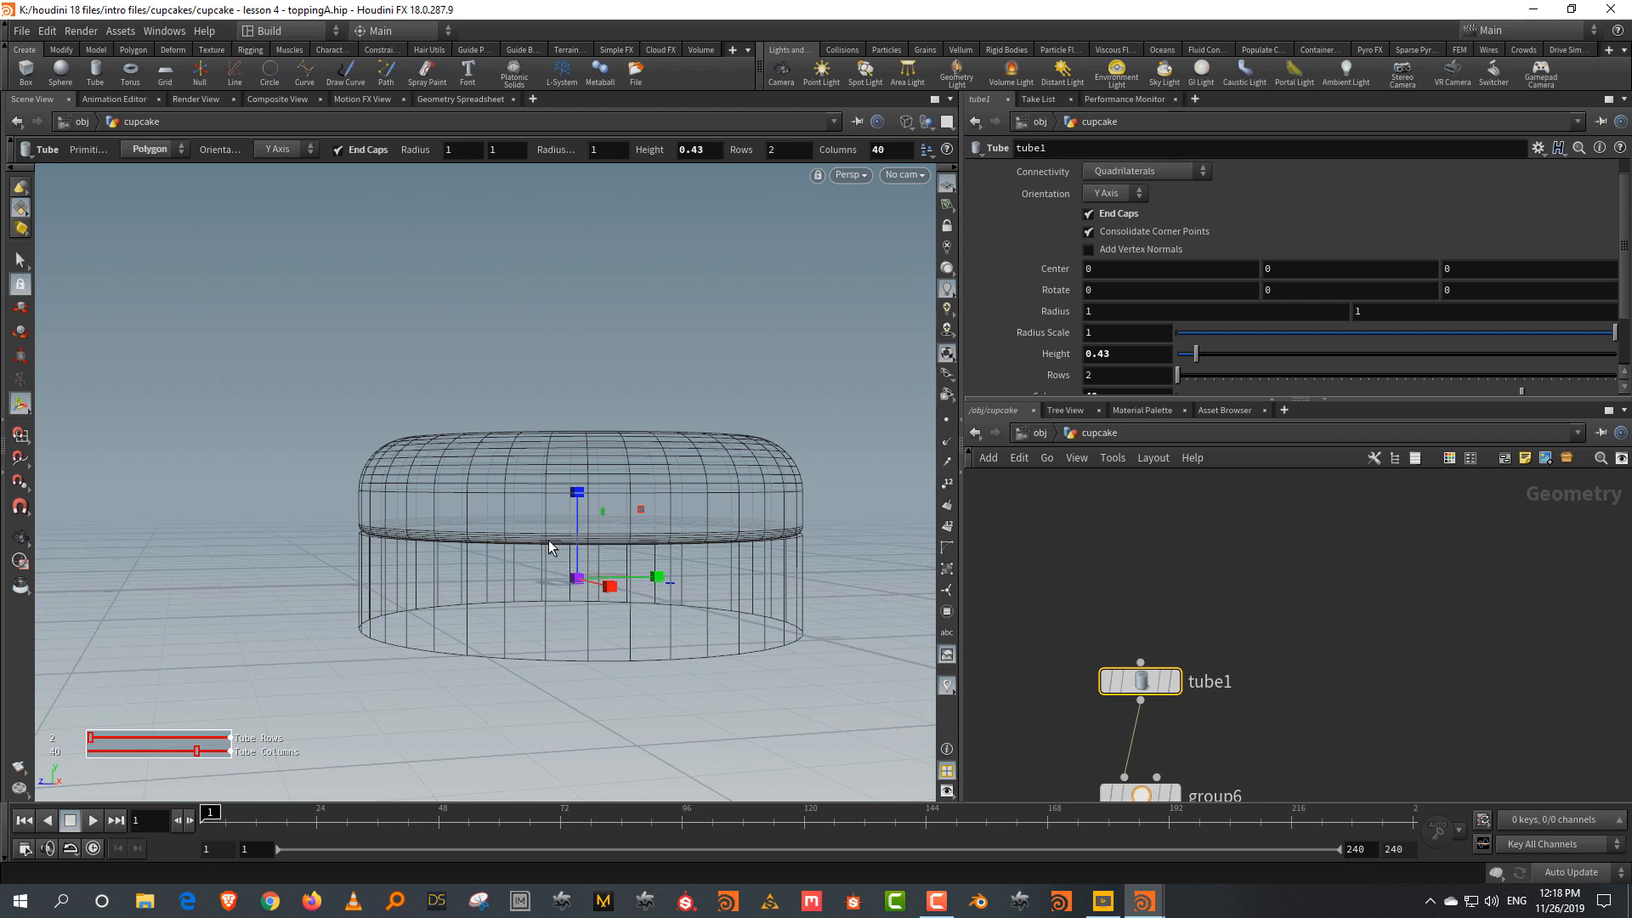
{"action": "middle_click_drag", "start_coordinate": [1341, 729], "coordinate": [1357, 562]}
{"action": "middle_click_drag", "start_coordinate": [1357, 686], "coordinate": [1360, 541]}
{"action": "middle_click_drag", "start_coordinate": [1347, 643], "coordinate": [1358, 521]}
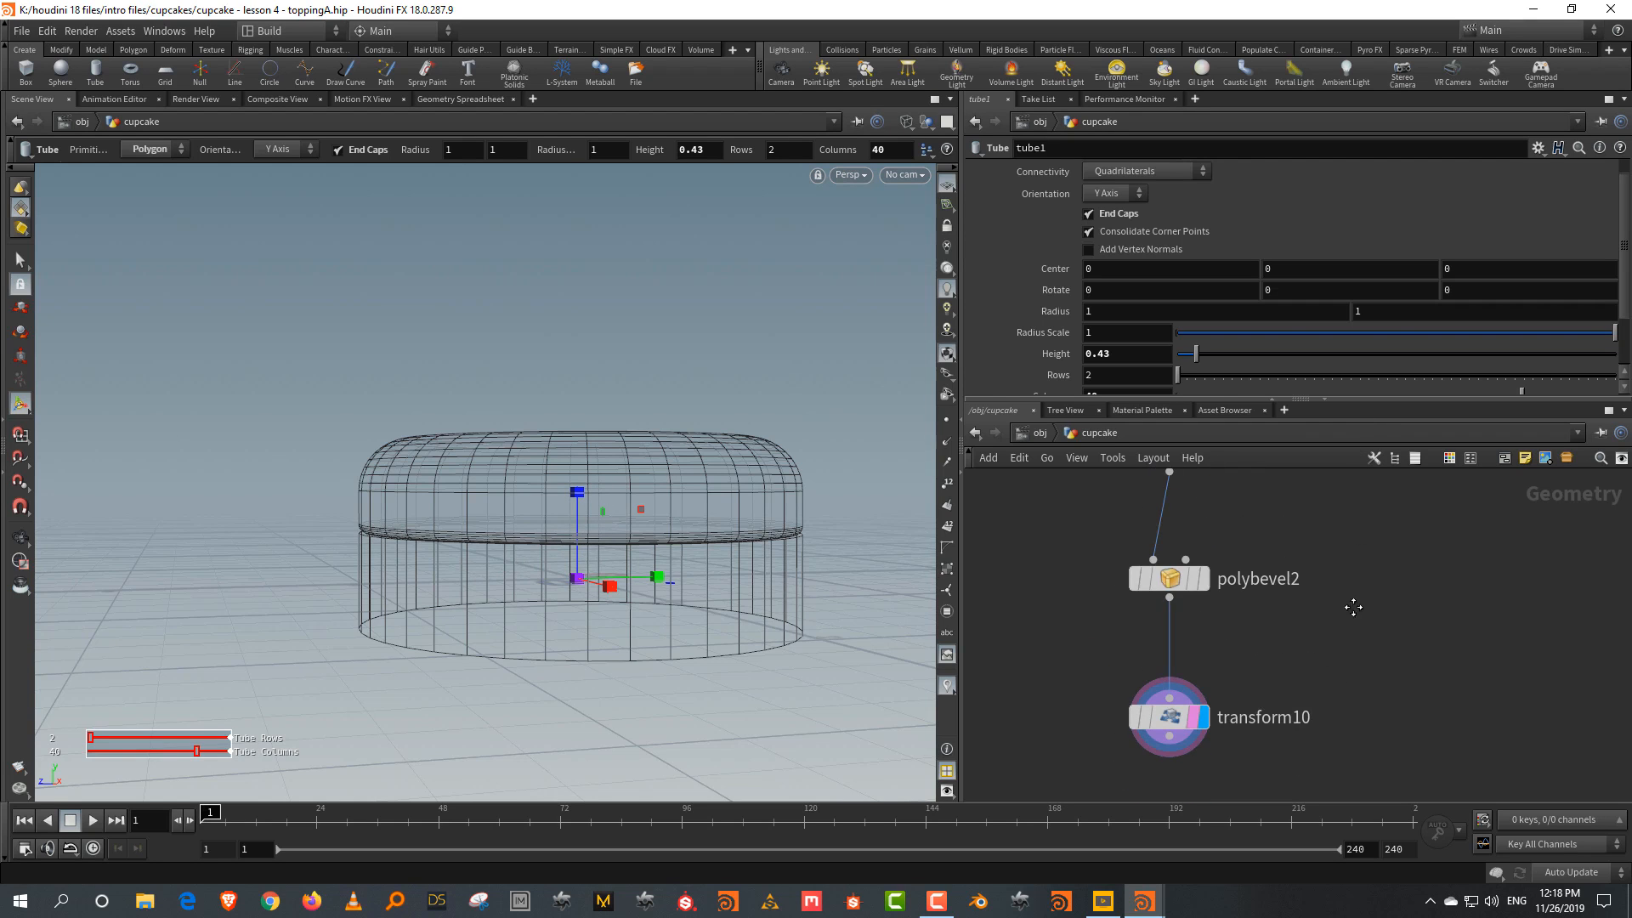
Add a Mirror node beneath transform10 and display its result
{"action": "middle_click_drag", "start_coordinate": [1352, 607], "coordinate": [1373, 462]}
{"action": "left_click", "coordinate": [1282, 669]}
{"action": "key", "text": "Tab"}
{"action": "mouse_move", "coordinate": [1334, 453]}
{"action": "left_click", "coordinate": [1473, 212]}
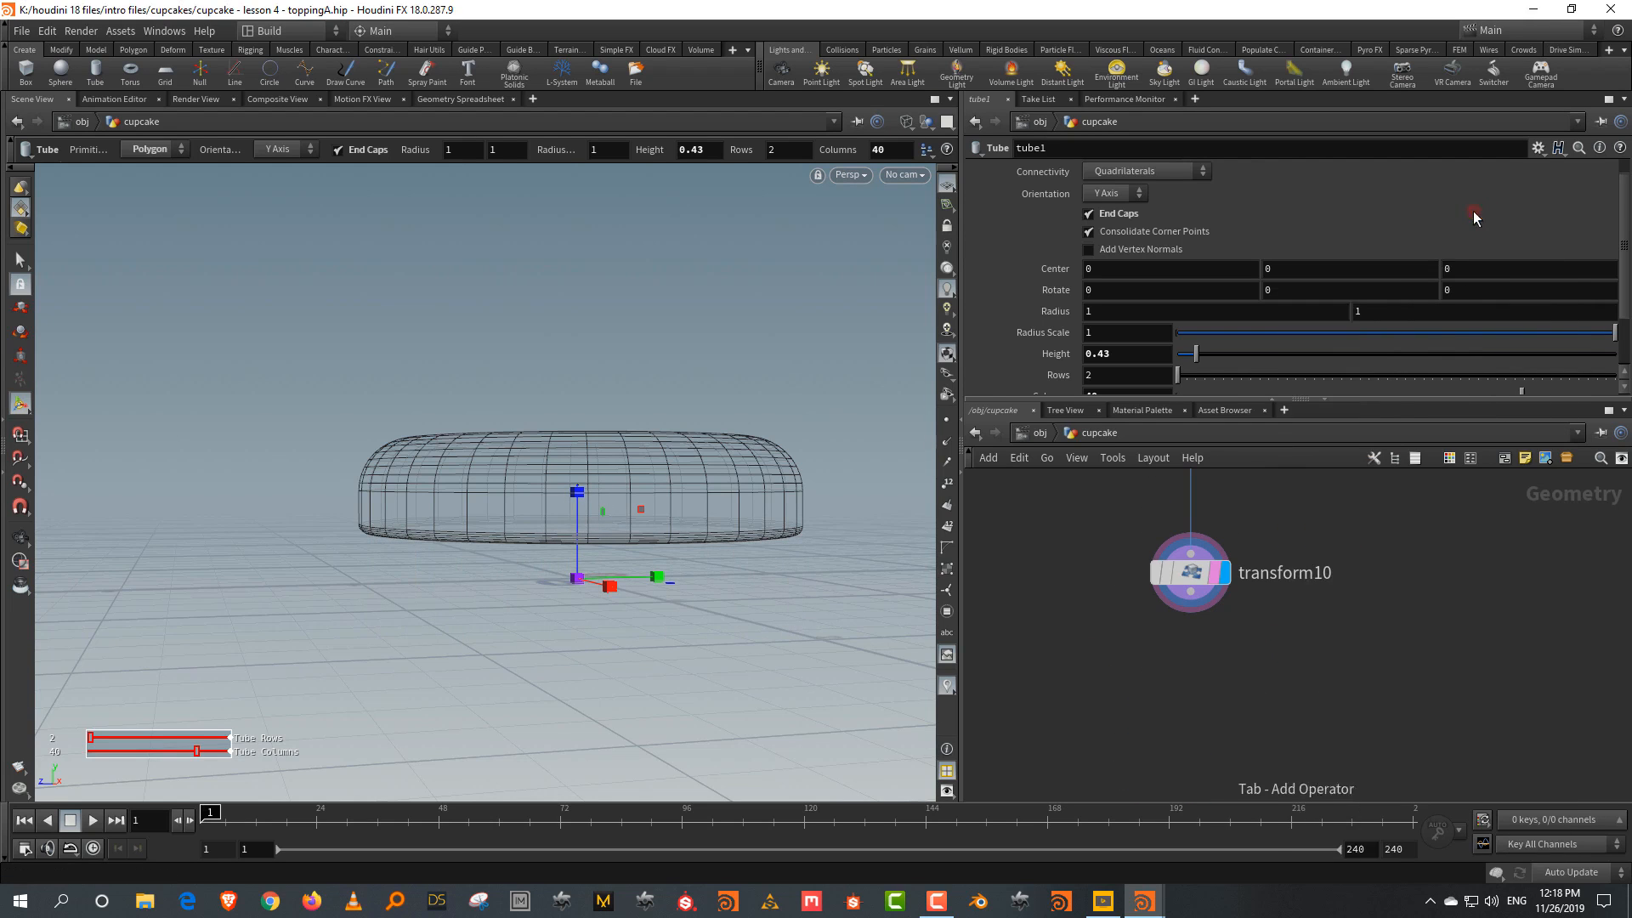
{"action": "left_click", "coordinate": [1211, 705]}
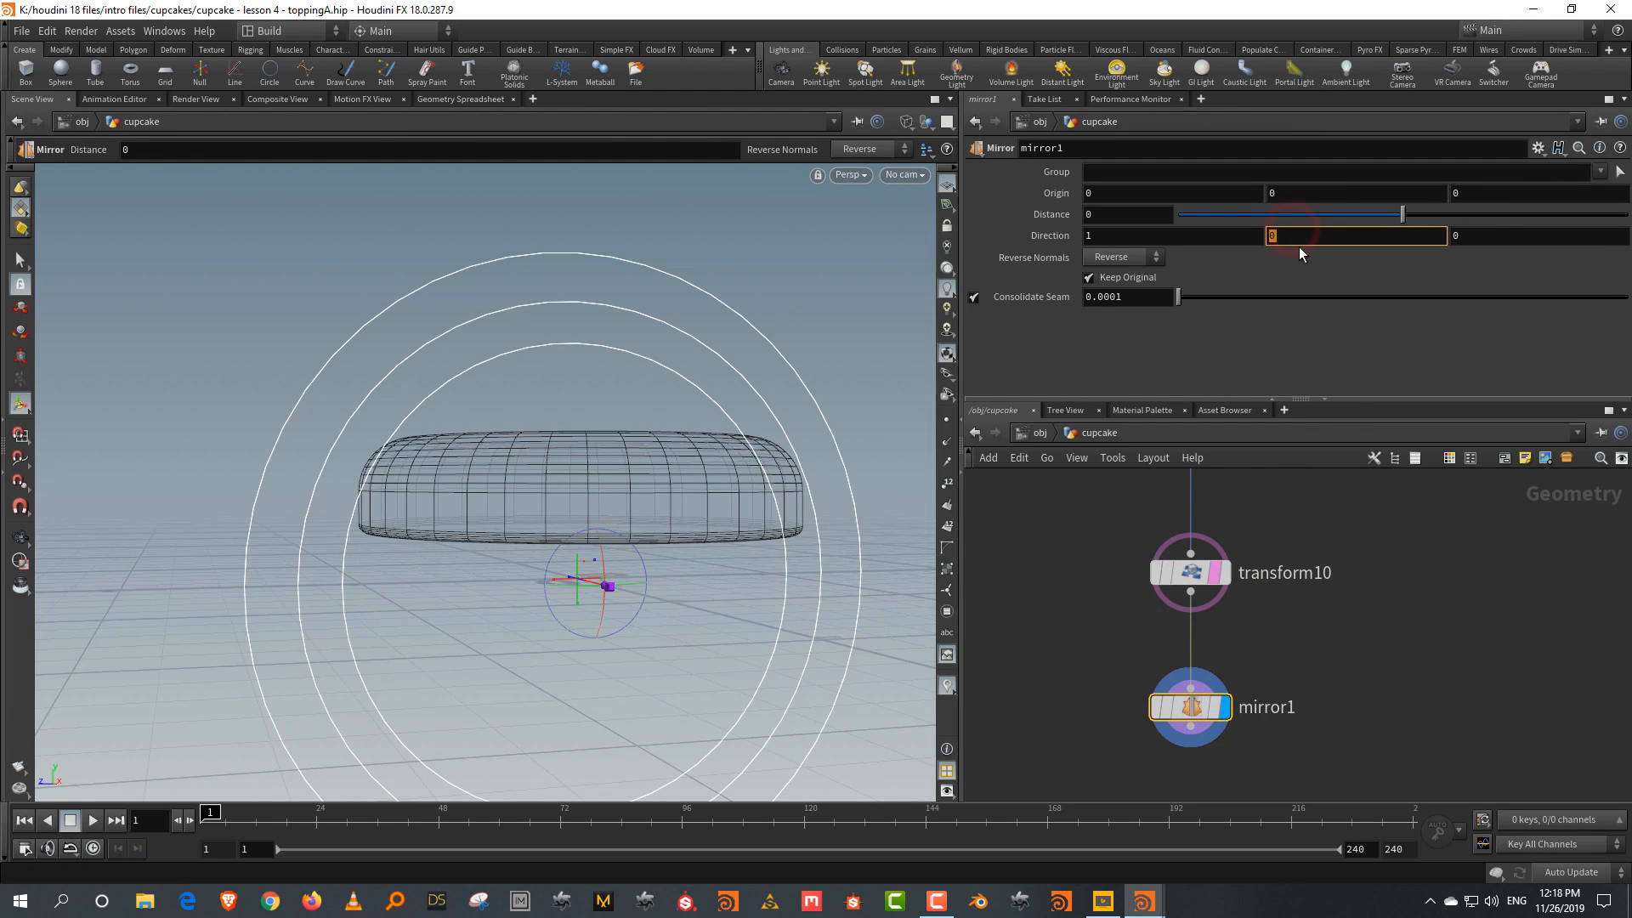
Set the mirror direction to 0, 1, 0 so the topping is mirrored vertically
{"action": "type", "text": "1"}
{"action": "key", "text": "Return"}
{"action": "left_click", "coordinate": [1130, 235]}
{"action": "type", "text": "0"}
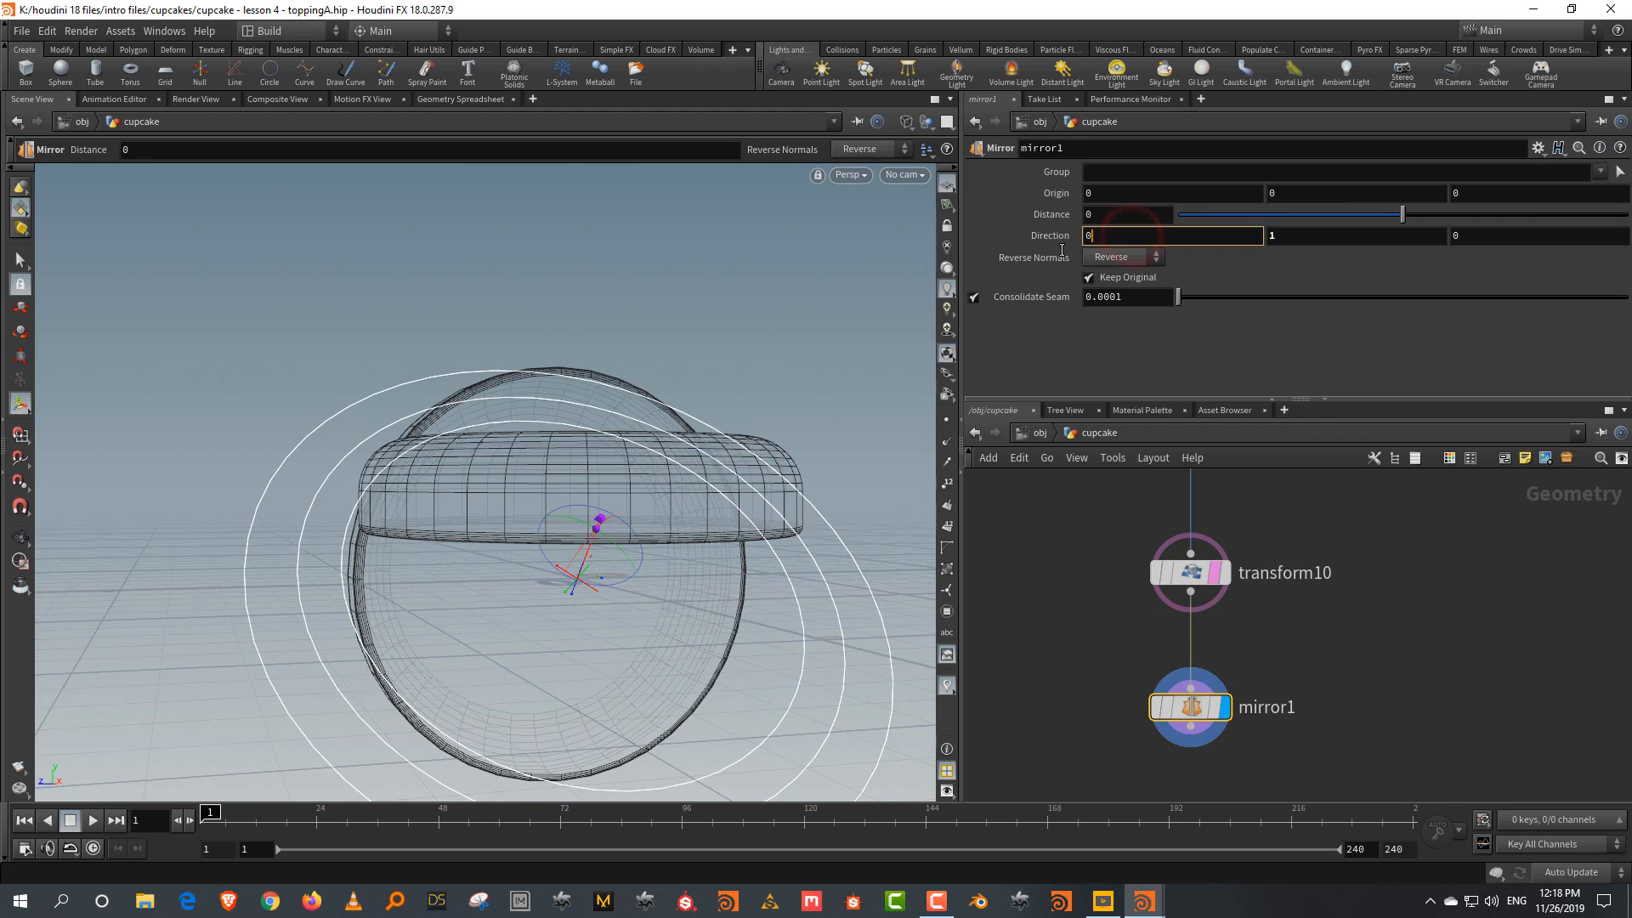
{"action": "key", "text": "Return"}
{"action": "key", "text": "Escape"}
{"action": "mouse_move", "coordinate": [652, 502]}
{"action": "left_mouse_down"}
{"action": "mouse_move", "coordinate": [592, 460]}
{"action": "mouse_move", "coordinate": [661, 503]}
{"action": "left_mouse_up"}
Select the whole node chain from tube1 to mirror1 and lay the nodes out
{"action": "middle_click_drag", "start_coordinate": [1370, 514], "coordinate": [1357, 662]}
{"action": "scroll", "coordinate": [1357, 650], "scroll_direction": "down", "scroll_amount": 3}
{"action": "scroll", "coordinate": [1359, 633], "scroll_direction": "down", "scroll_amount": 2}
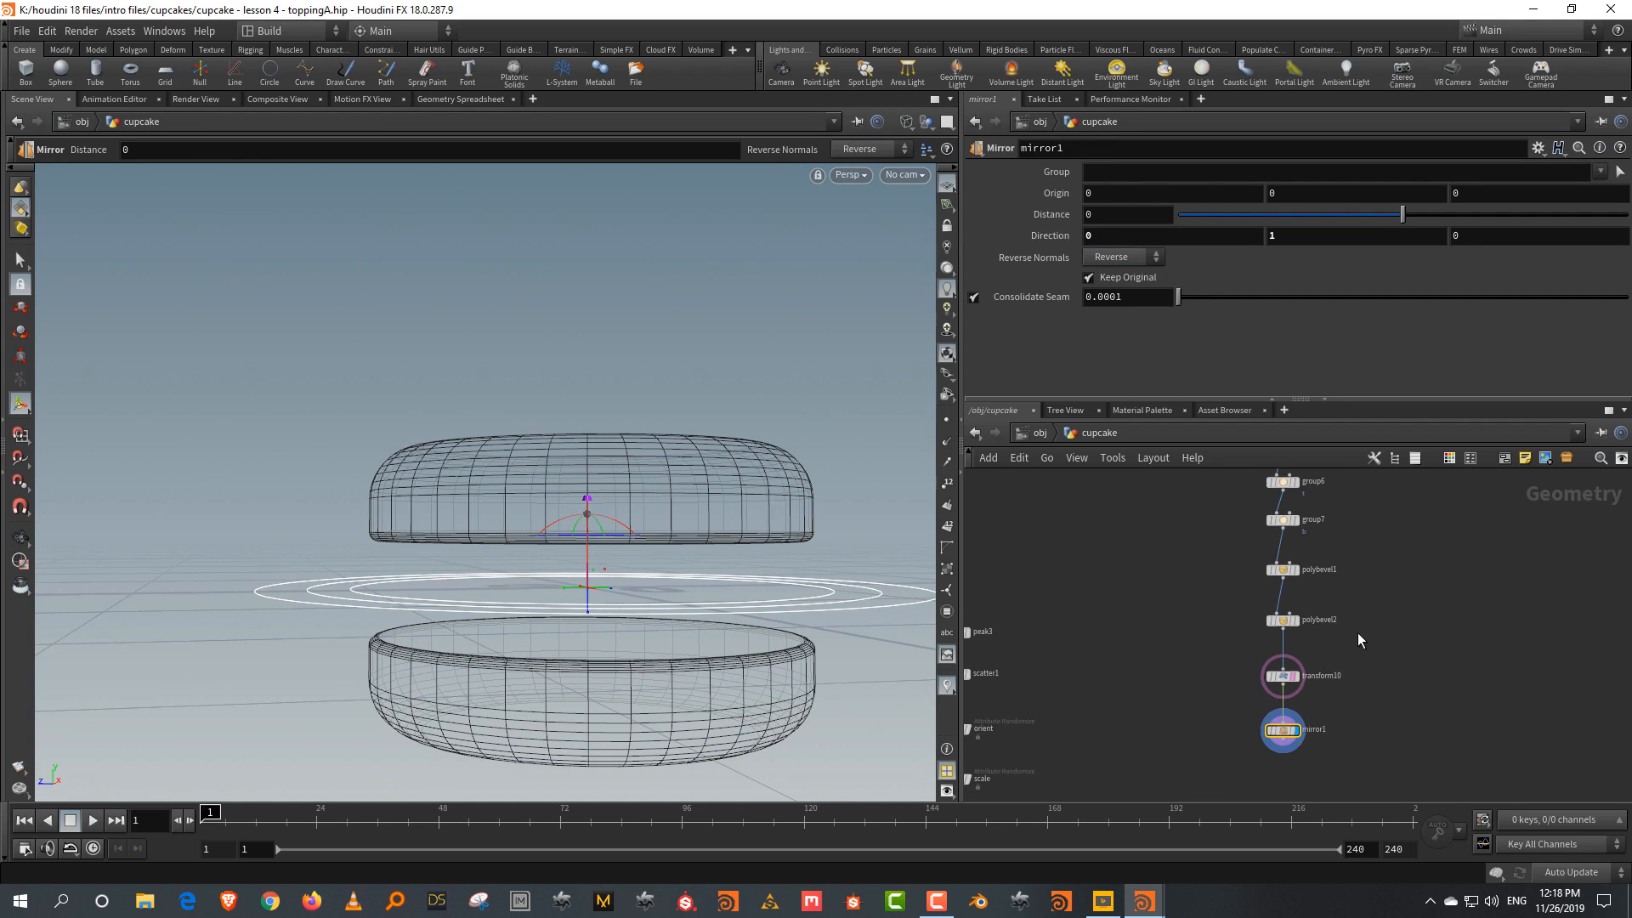
{"action": "left_click_drag", "start_coordinate": [1245, 309], "coordinate": [1246, 285]}
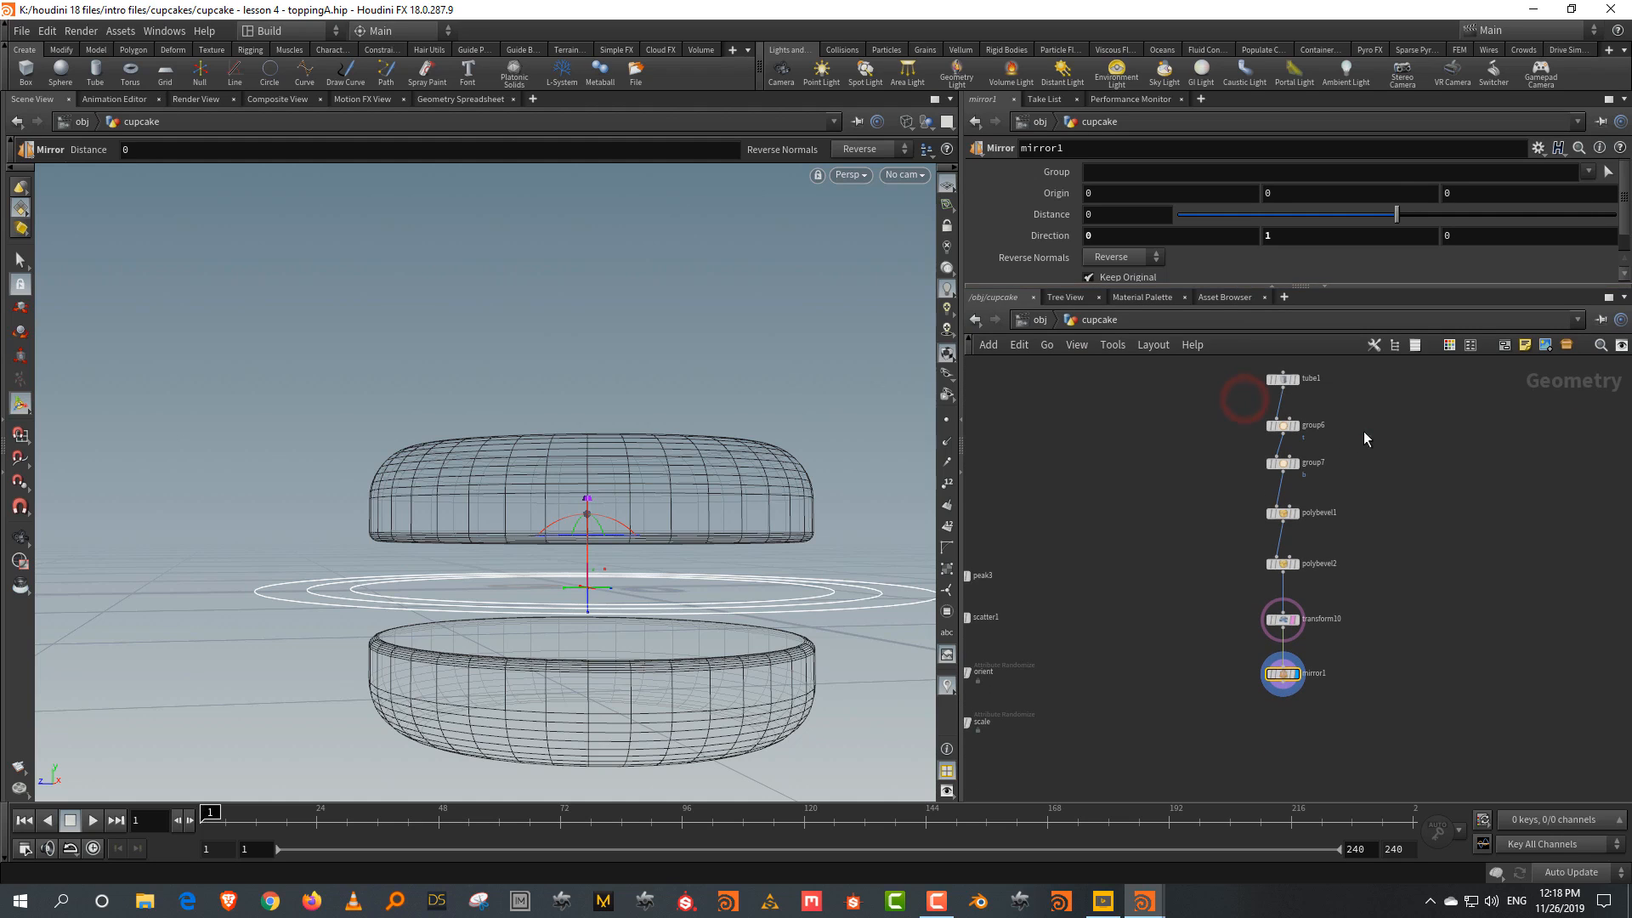
{"action": "left_click", "coordinate": [1363, 431]}
{"action": "left_click_drag", "start_coordinate": [1206, 372], "coordinate": [1400, 669]}
{"action": "key", "text": "shift+l"}
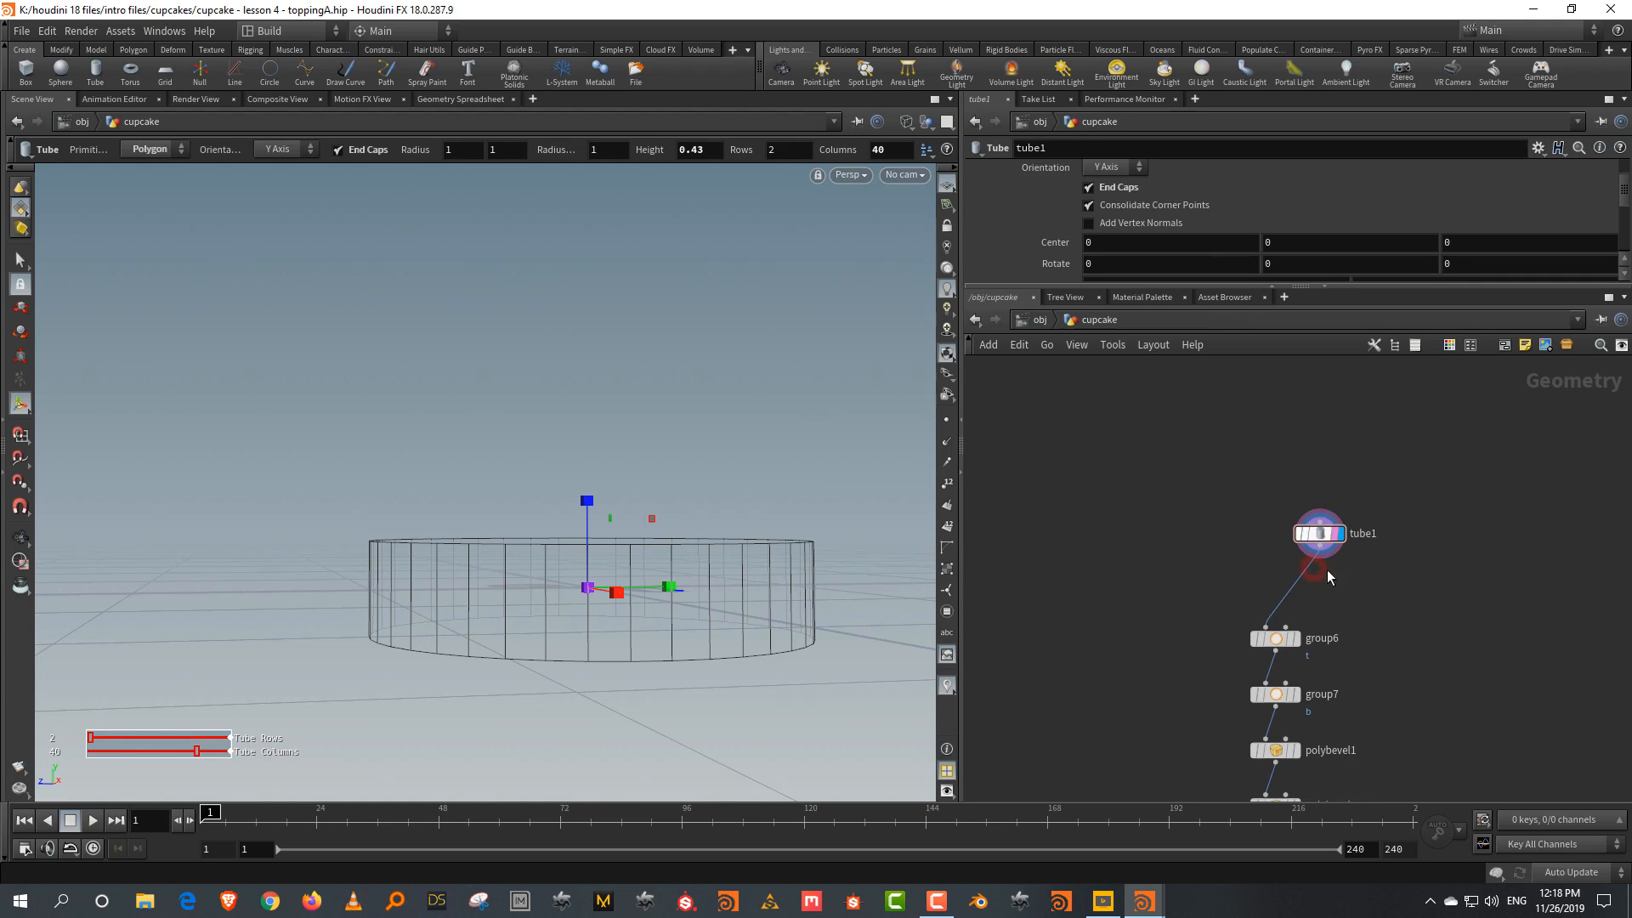
Branch a VDB from Polygons node off tube1 and display its result
{"action": "scroll", "coordinate": [1352, 586], "scroll_direction": "up", "scroll_amount": 2}
{"action": "key", "text": "Tab"}
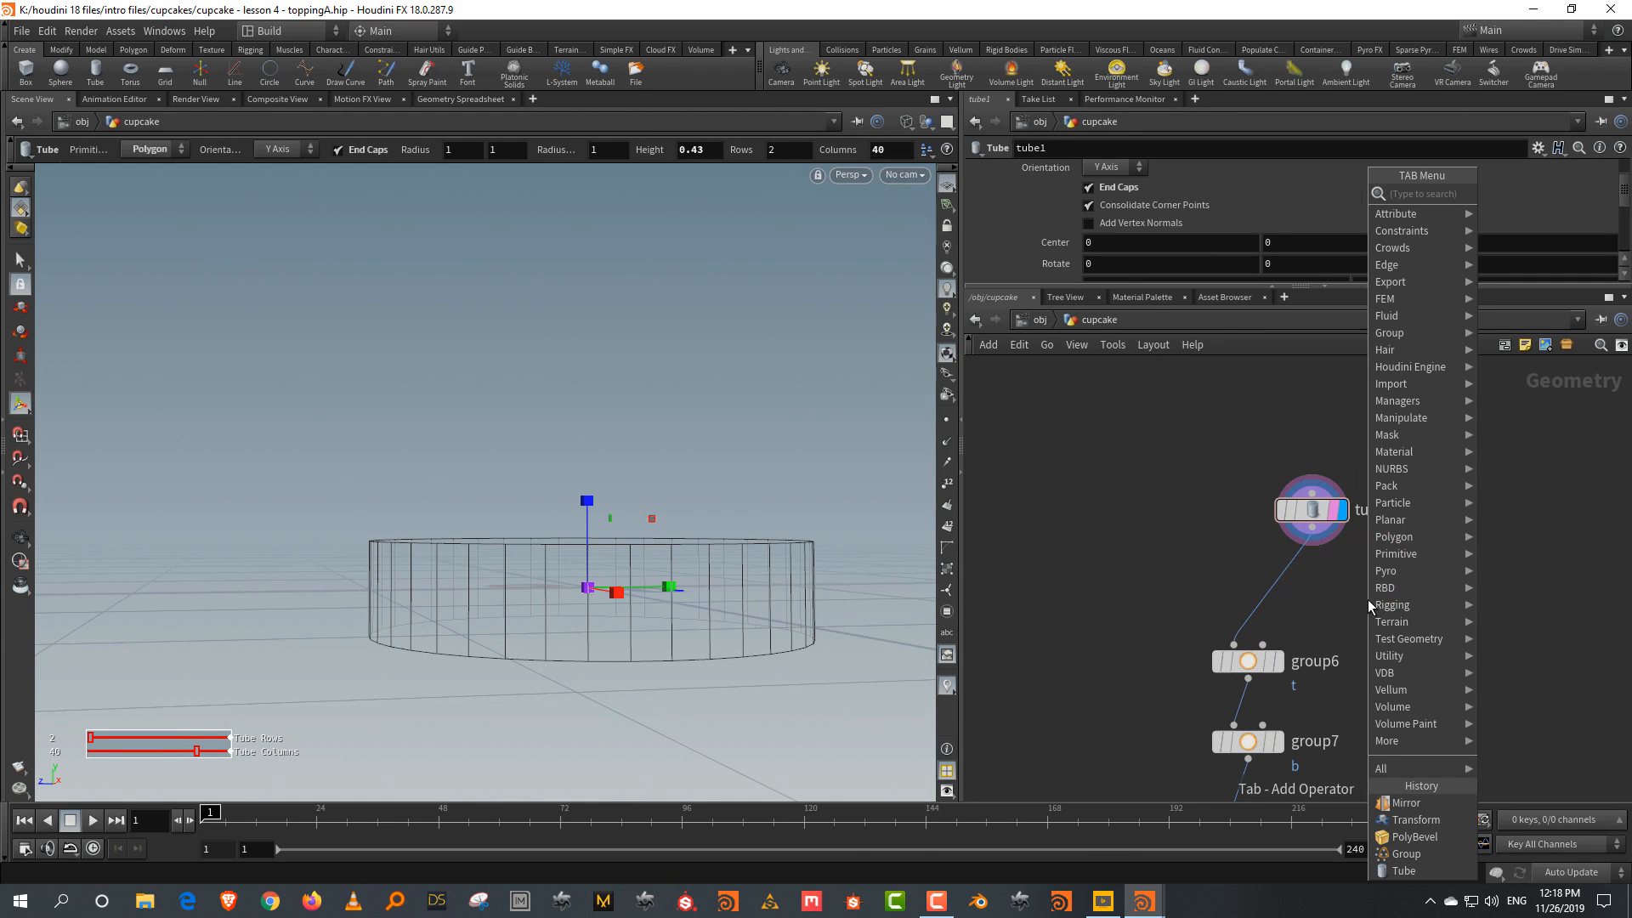
{"action": "left_click", "coordinate": [1069, 536]}
{"action": "key", "text": "Tab"}
{"action": "type", "text": "VDBFR"}
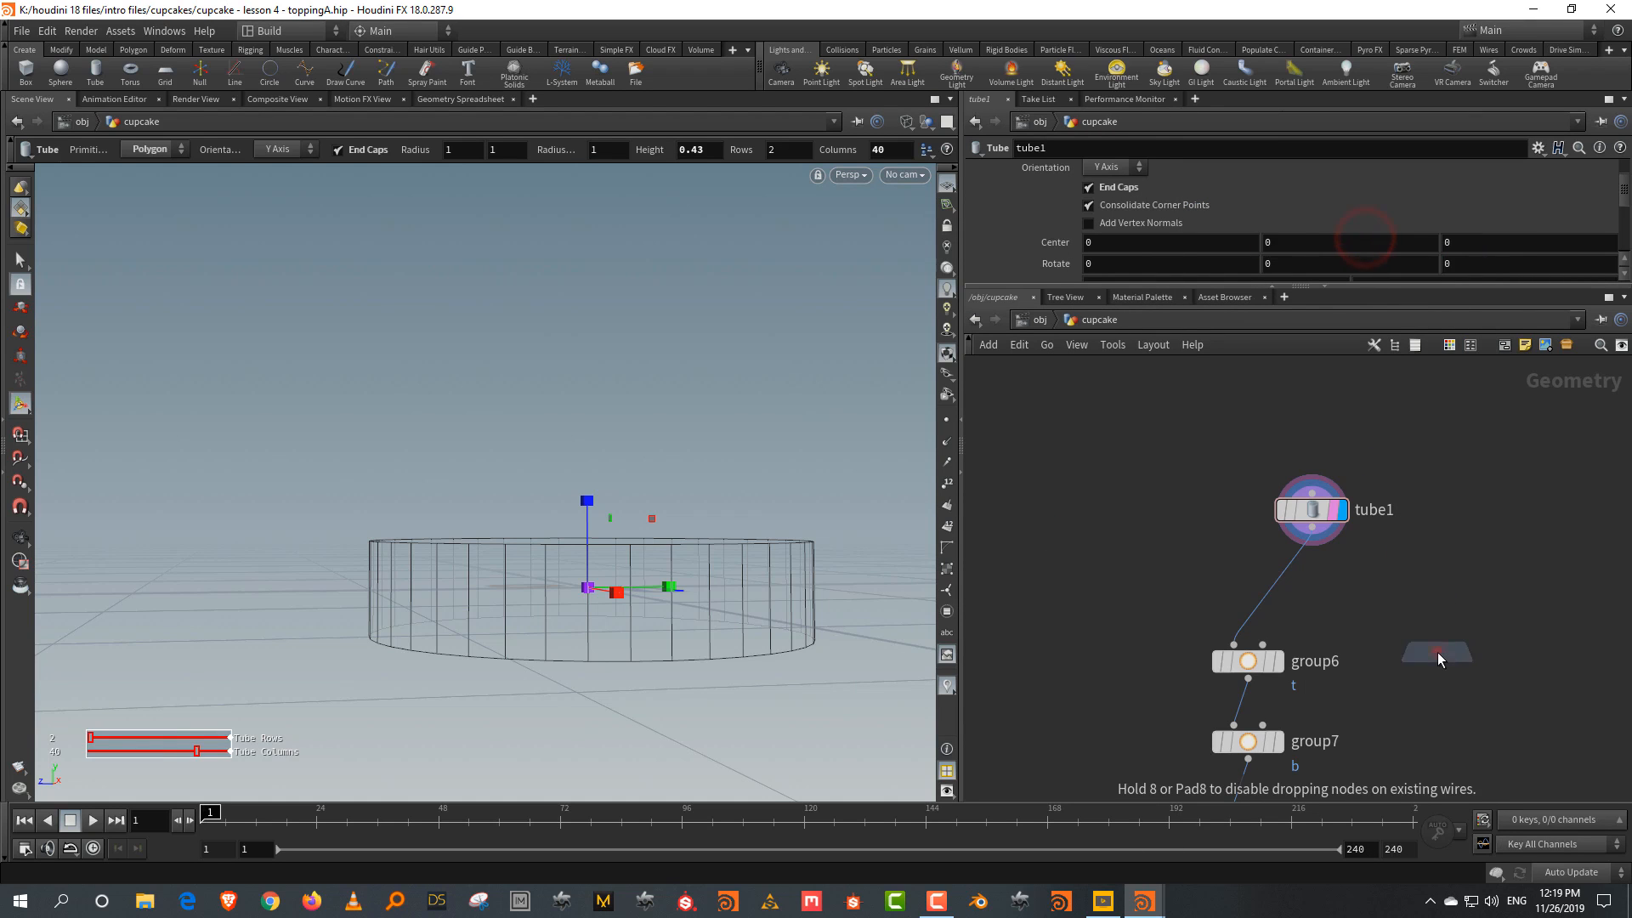
{"action": "left_click", "coordinate": [1437, 651]}
{"action": "left_click", "coordinate": [1466, 663]}
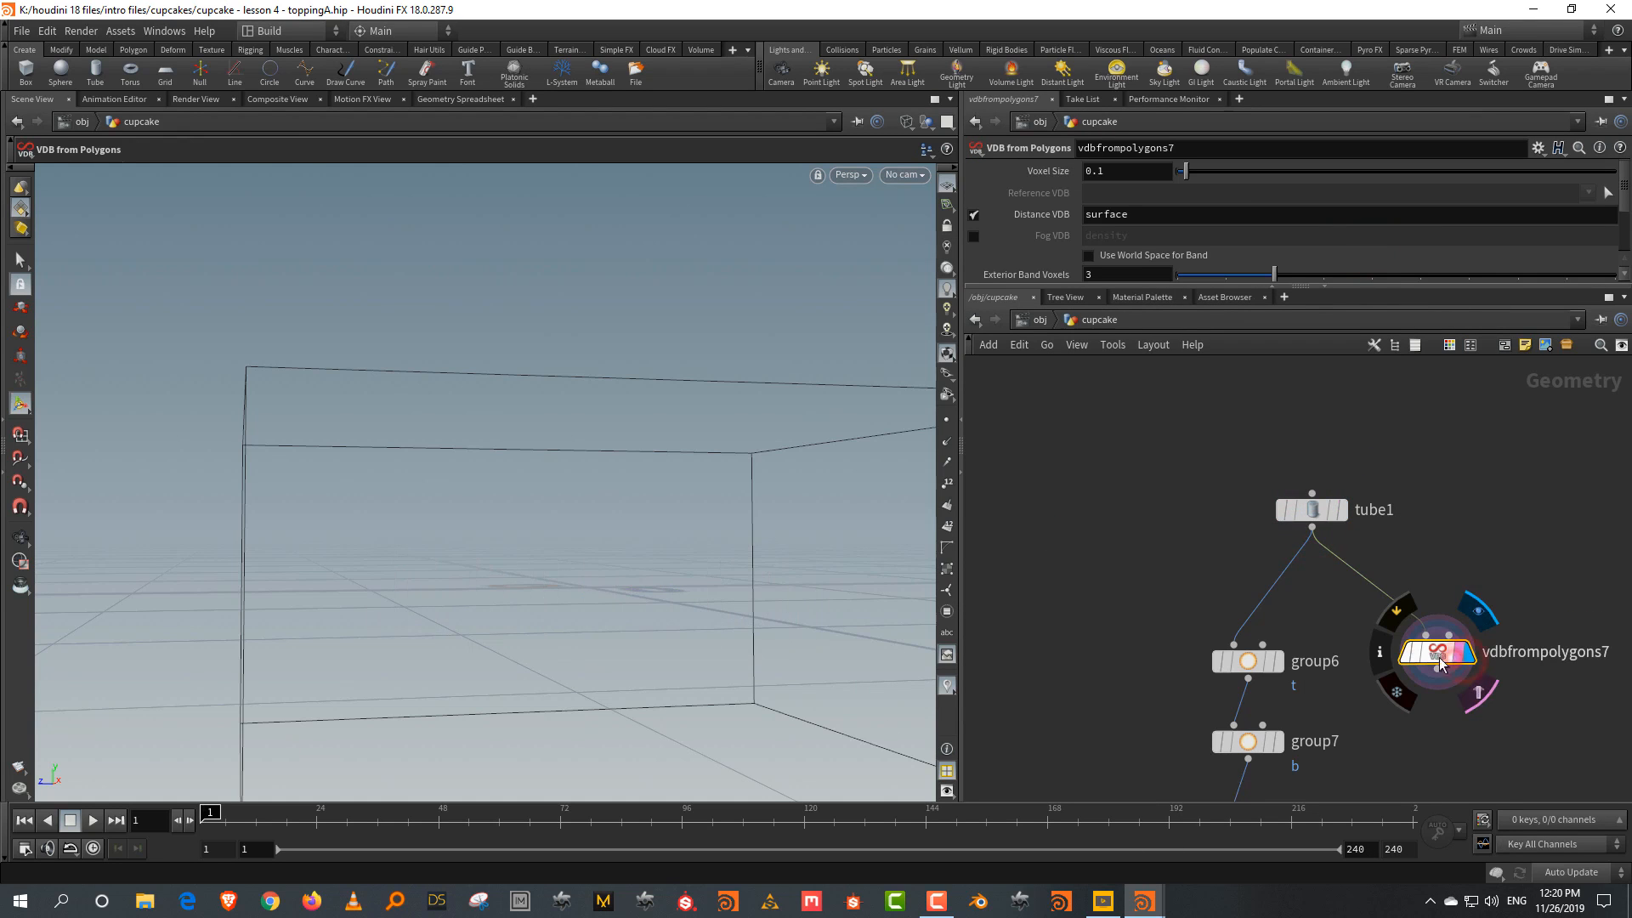
Switch the viewport to shaded display and set the VDB voxel size to 0.01
{"action": "key", "text": "w"}
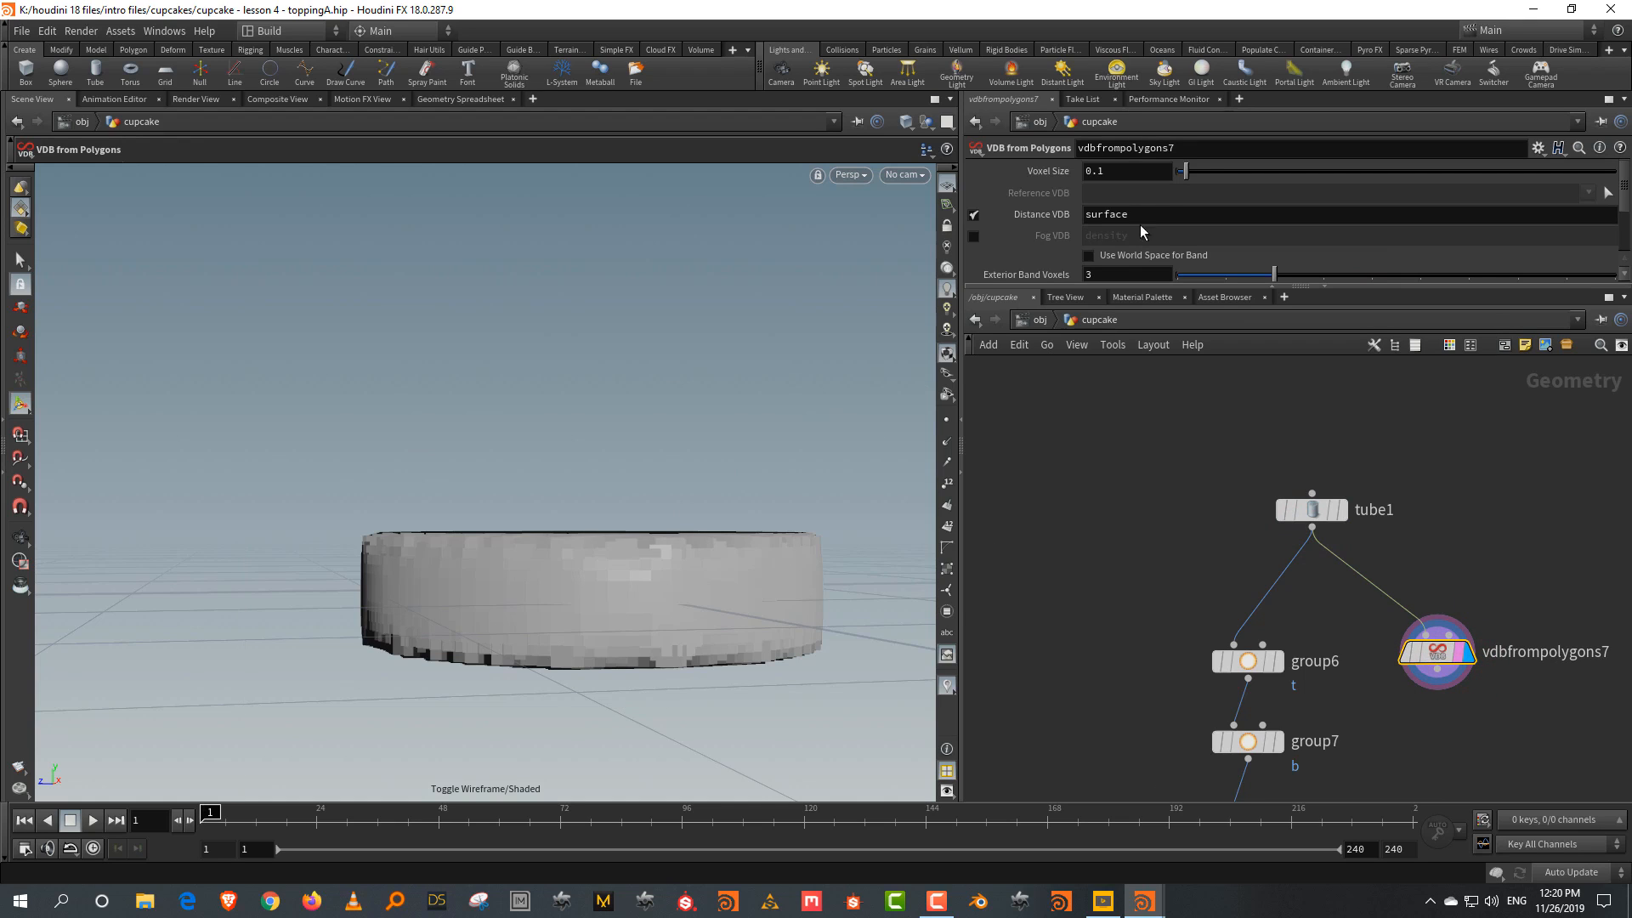
{"action": "left_click", "coordinate": [1134, 179]}
{"action": "type", "text": "0.01"}
{"action": "key", "text": "Return"}
Increase the columns of tube1 to 60 and return to the VDB from Polygons node's settings
{"action": "left_click", "coordinate": [1312, 510]}
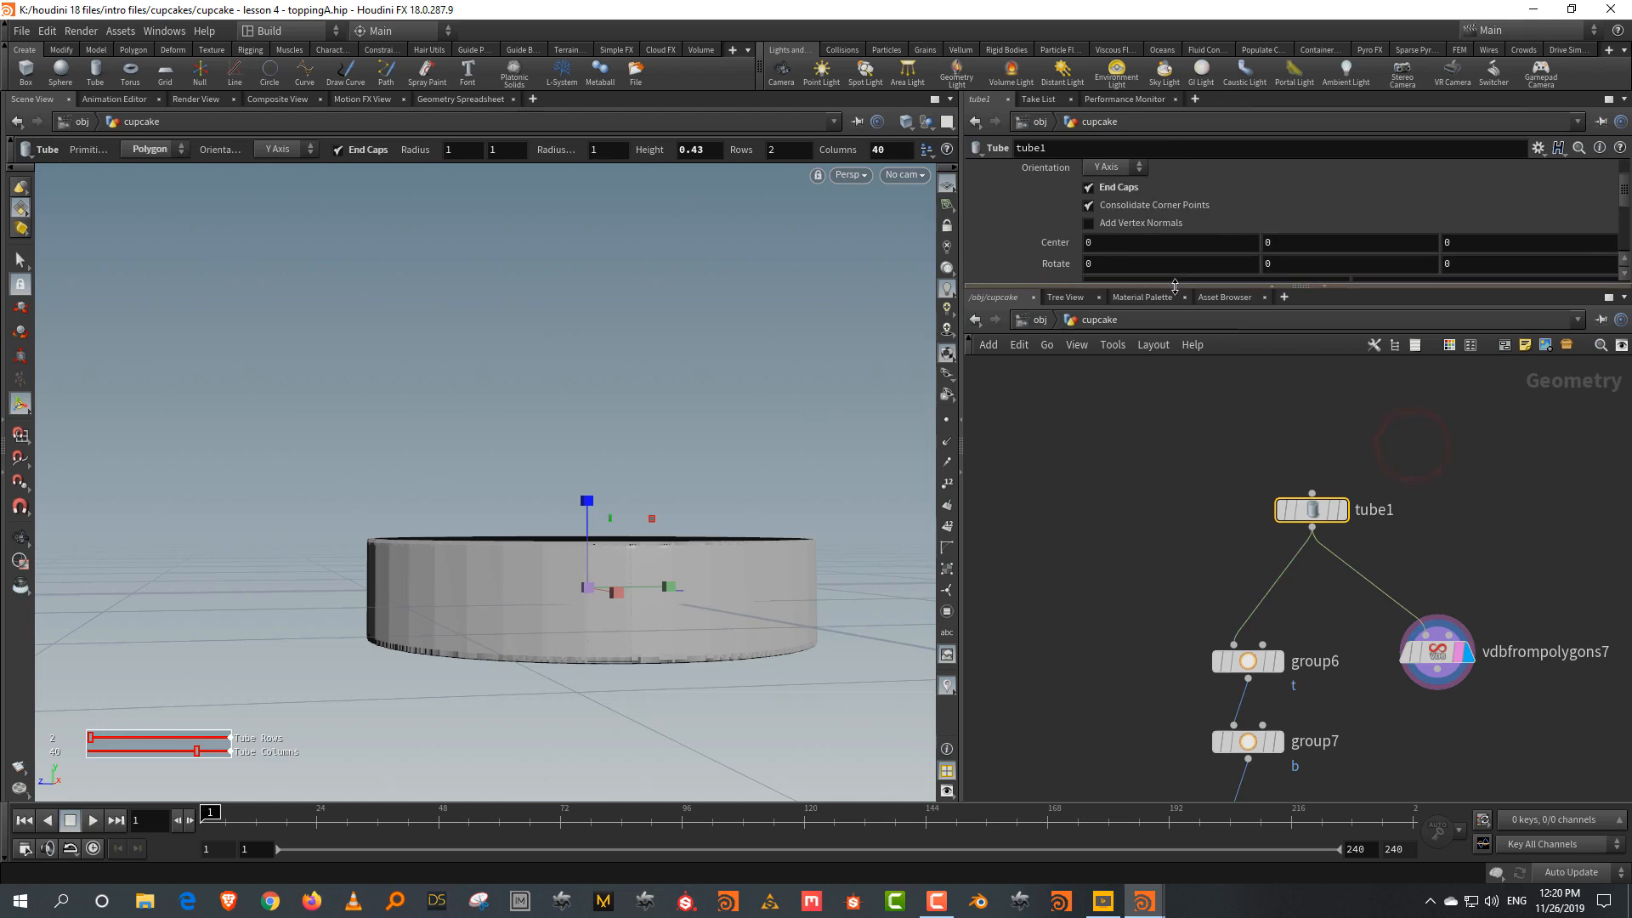
{"action": "left_click_drag", "start_coordinate": [1176, 288], "coordinate": [1145, 419]}
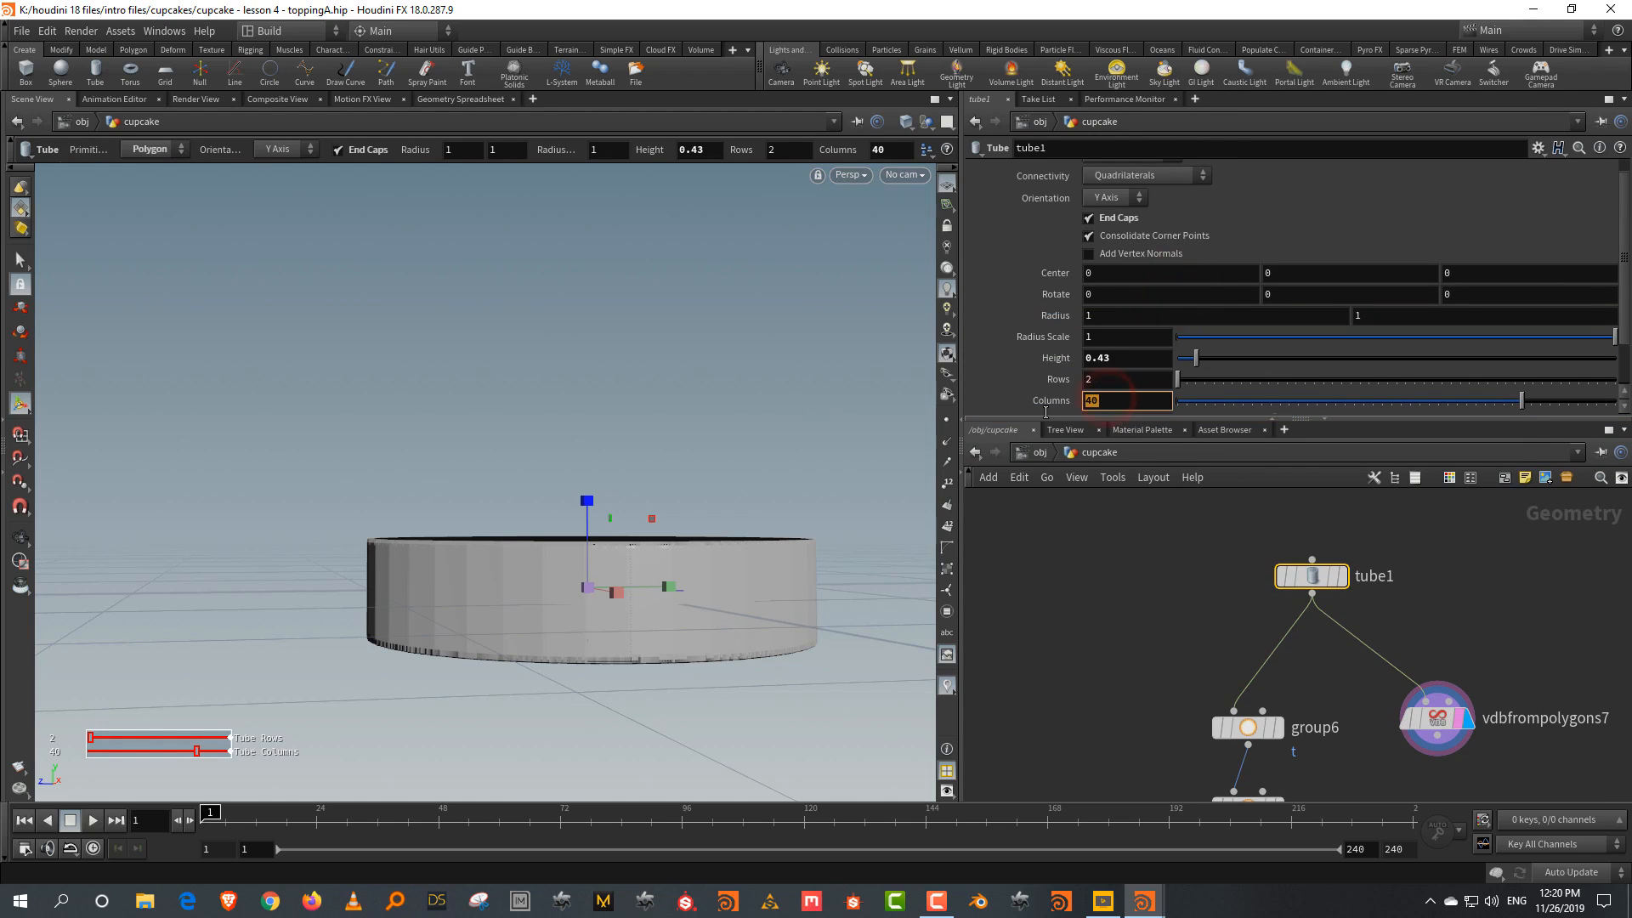
{"action": "type", "text": "60"}
{"action": "key", "text": "Return"}
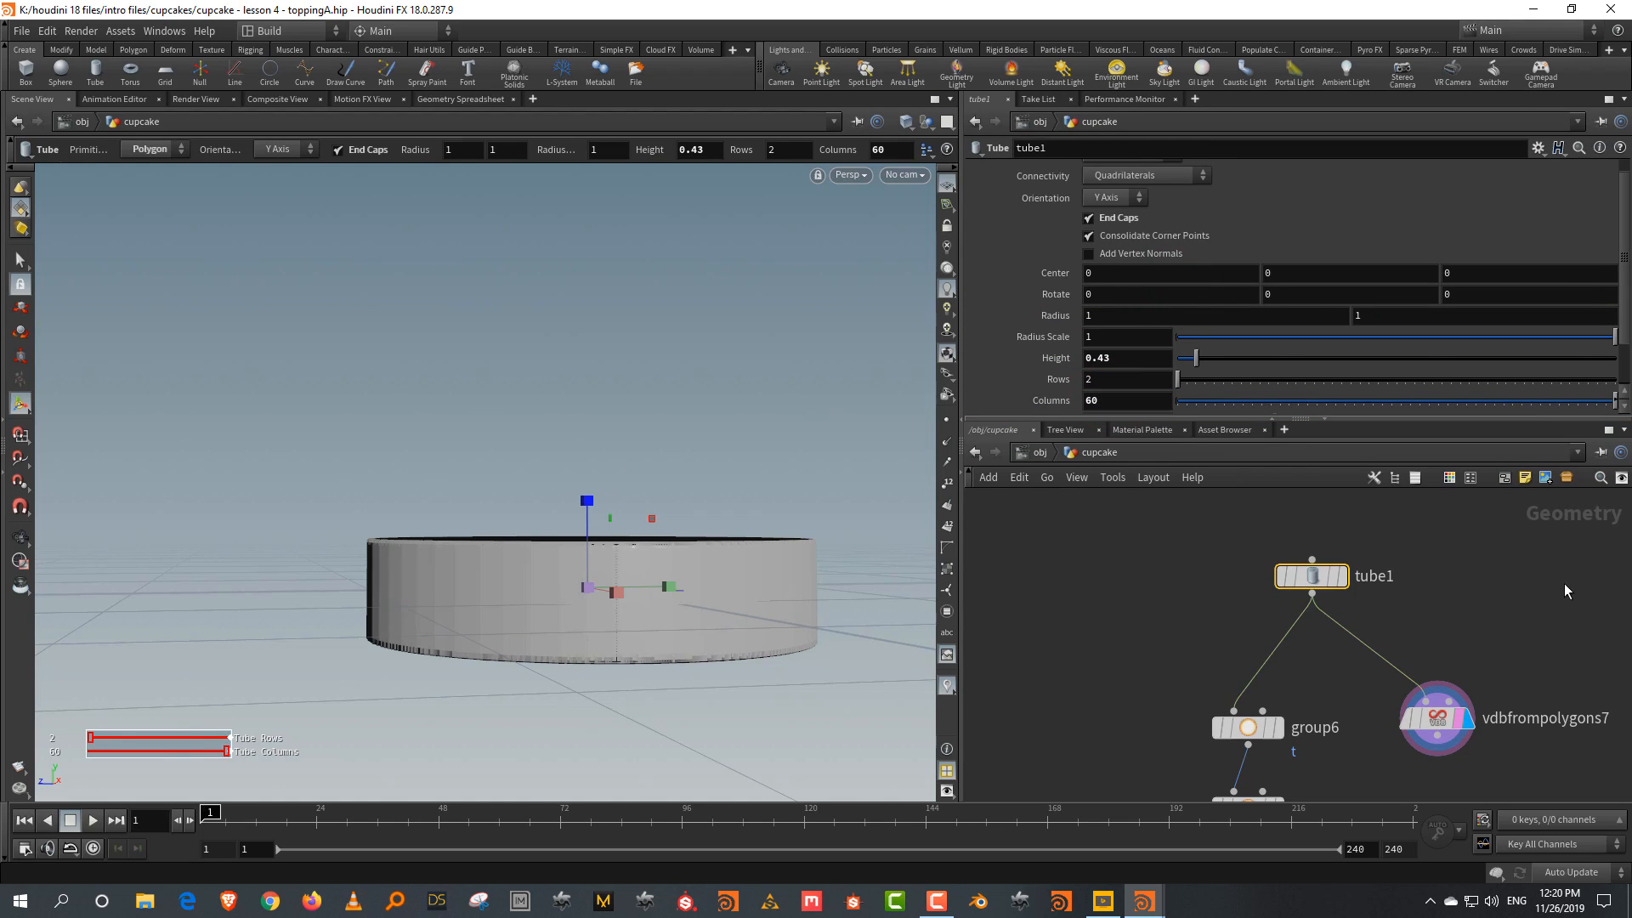
{"action": "left_click", "coordinate": [1351, 681]}
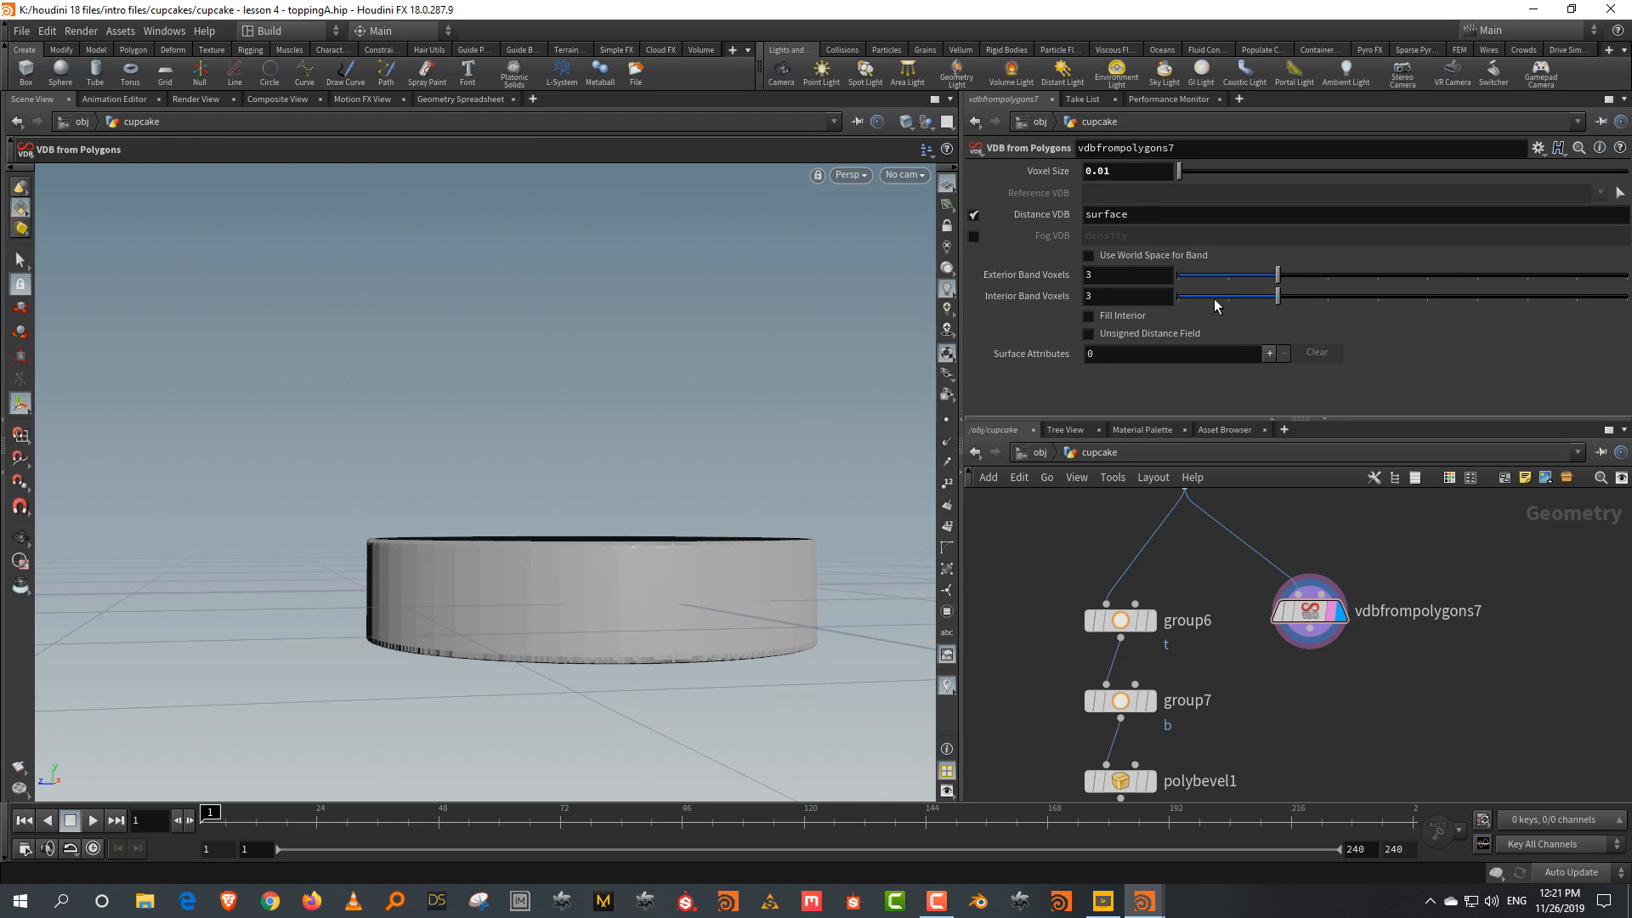
{"action": "left_click_drag", "start_coordinate": [1173, 420], "coordinate": [1173, 386]}
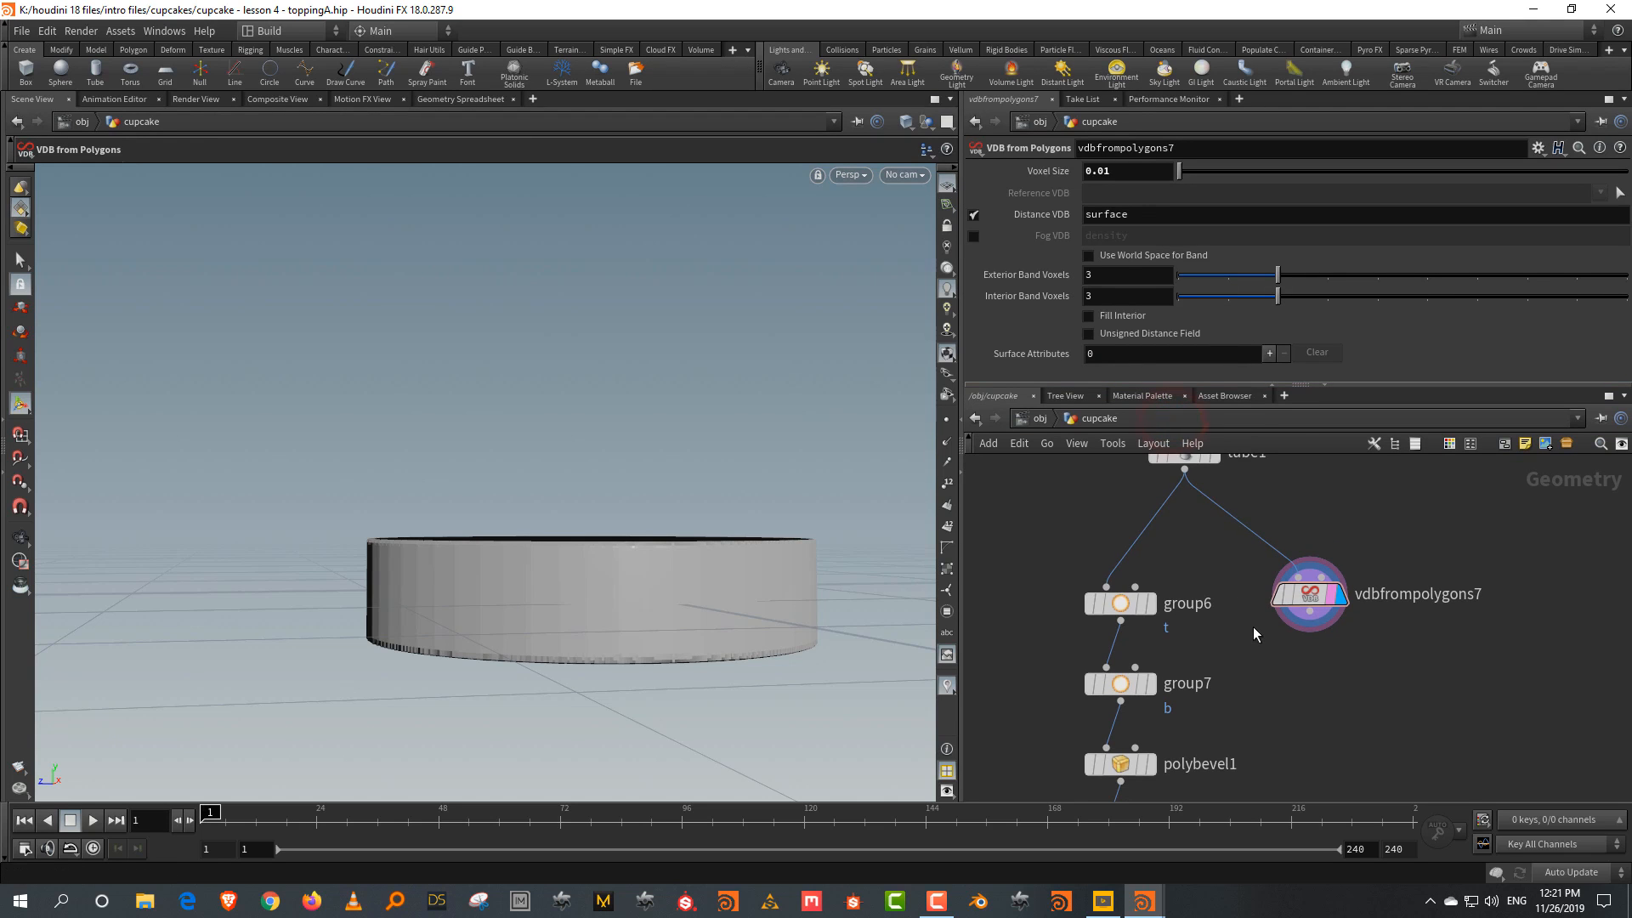
Examine the VDB version of the tube from above and from the side
{"action": "key", "text": "Escape"}
{"action": "mouse_move", "coordinate": [543, 531]}
{"action": "left_mouse_down"}
{"action": "mouse_move", "coordinate": [546, 583]}
{"action": "mouse_move", "coordinate": [572, 518]}
{"action": "mouse_move", "coordinate": [532, 508]}
{"action": "left_mouse_up"}
{"action": "middle_click_drag", "start_coordinate": [533, 507], "coordinate": [459, 518]}
{"action": "left_click_drag", "start_coordinate": [473, 467], "coordinate": [499, 522]}
{"action": "right_click_drag", "start_coordinate": [510, 542], "coordinate": [492, 579]}
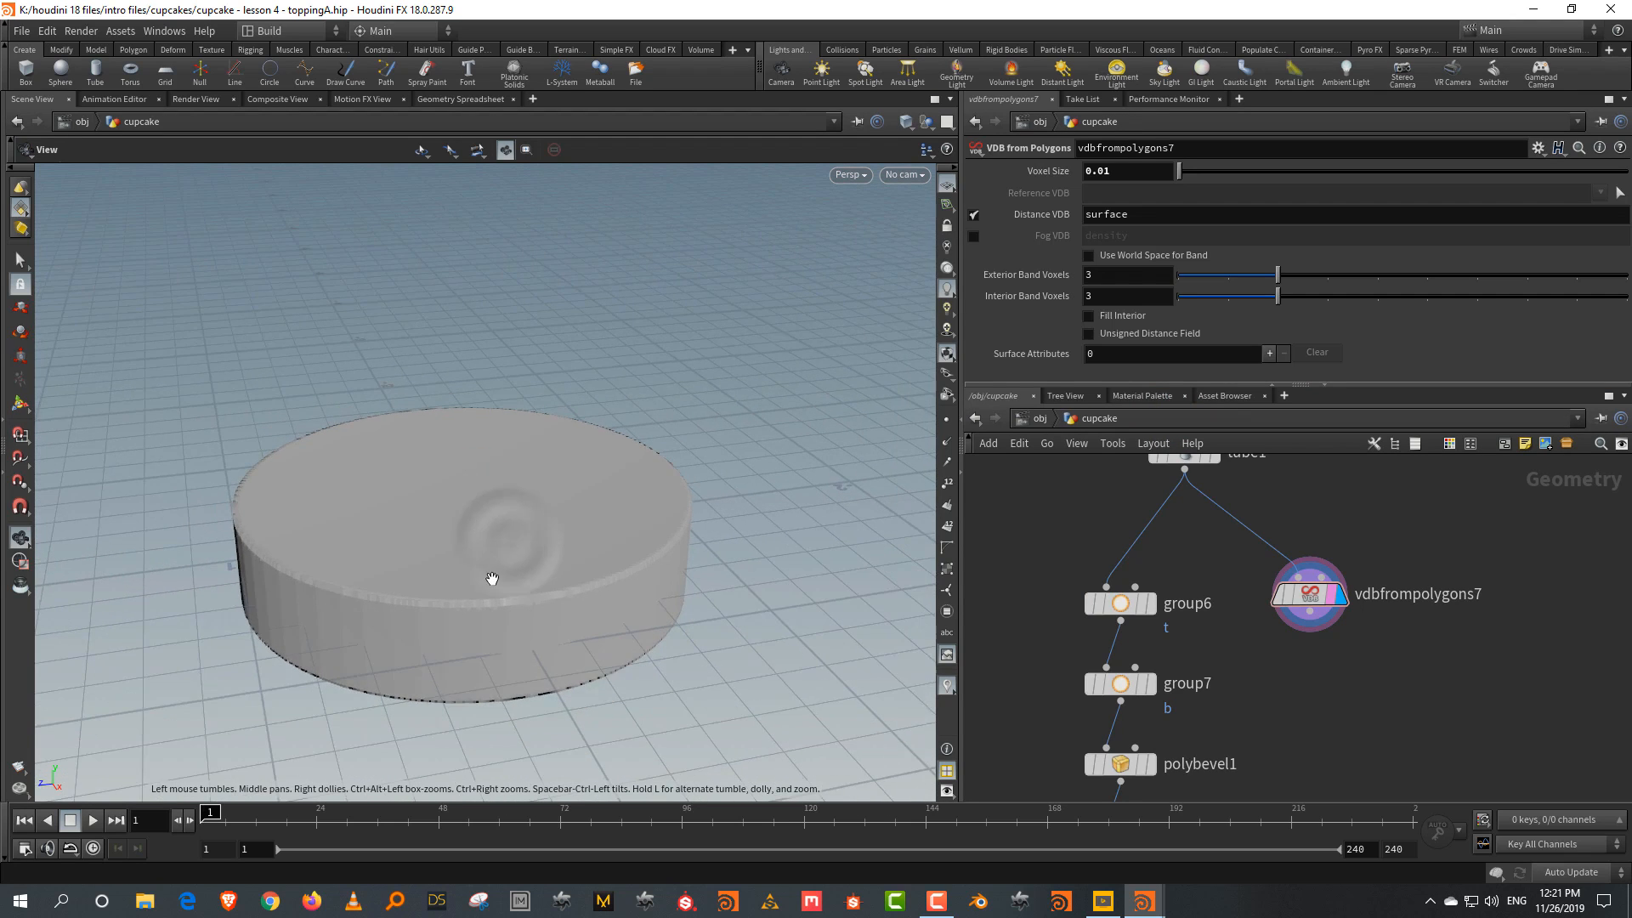
{"action": "middle_click_drag", "start_coordinate": [492, 579], "coordinate": [529, 541]}
{"action": "left_click_drag", "start_coordinate": [528, 542], "coordinate": [522, 531]}
{"action": "key", "text": "Return"}
Add a Cloud Noise node below vdbfrompolygons7, feed it from the VDB and display its result
{"action": "key", "text": "Tab"}
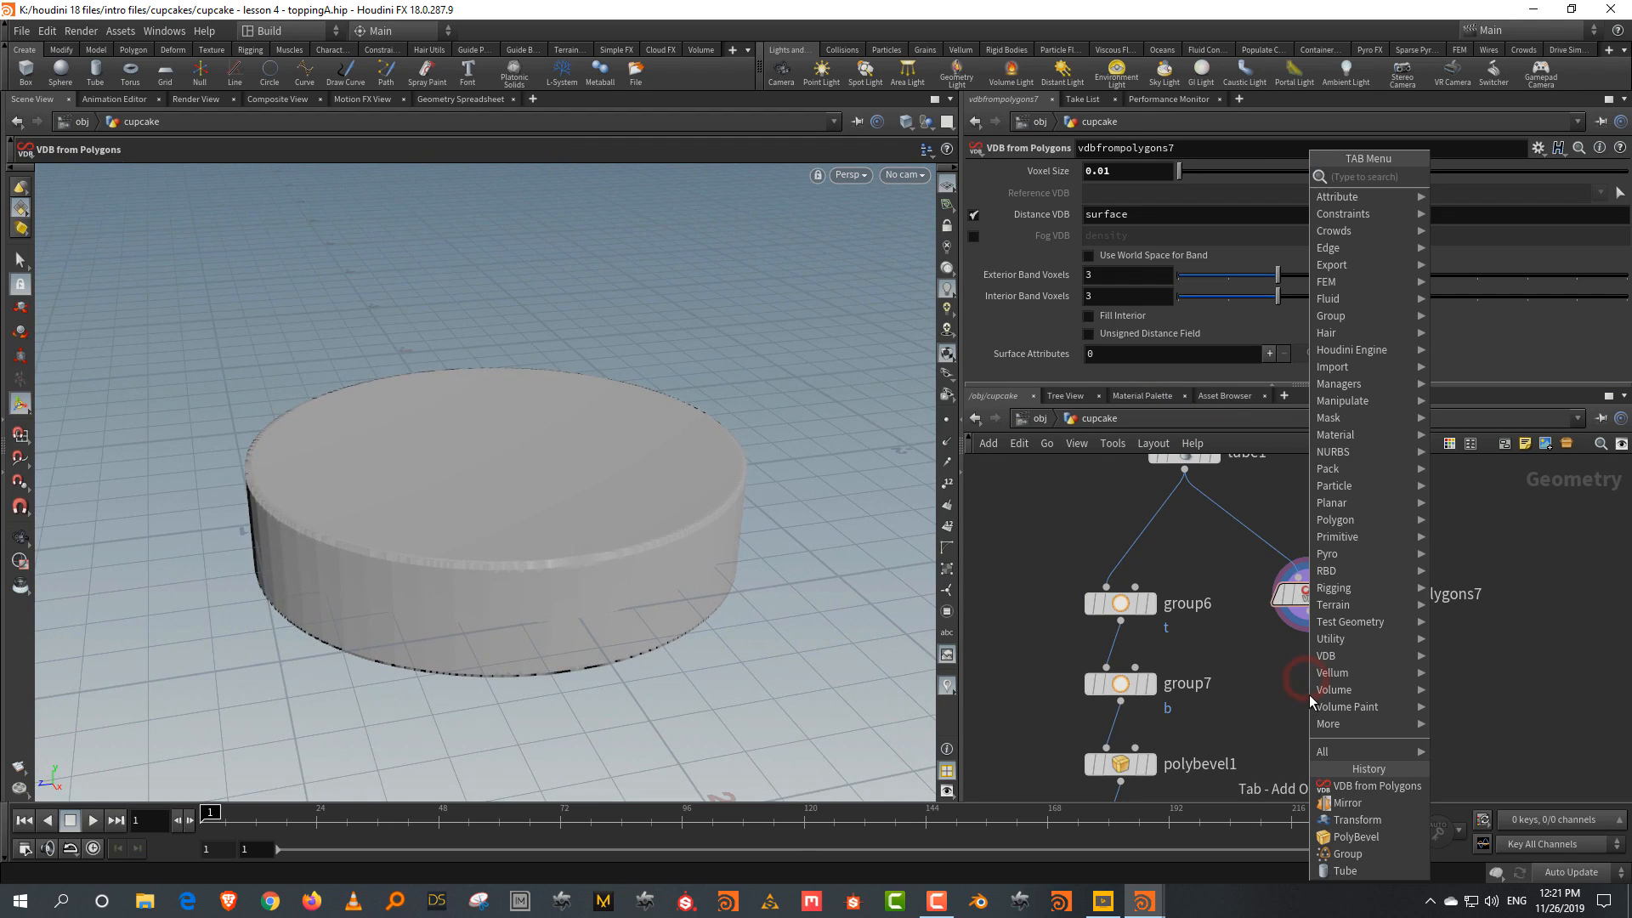
{"action": "type", "text": "clou"}
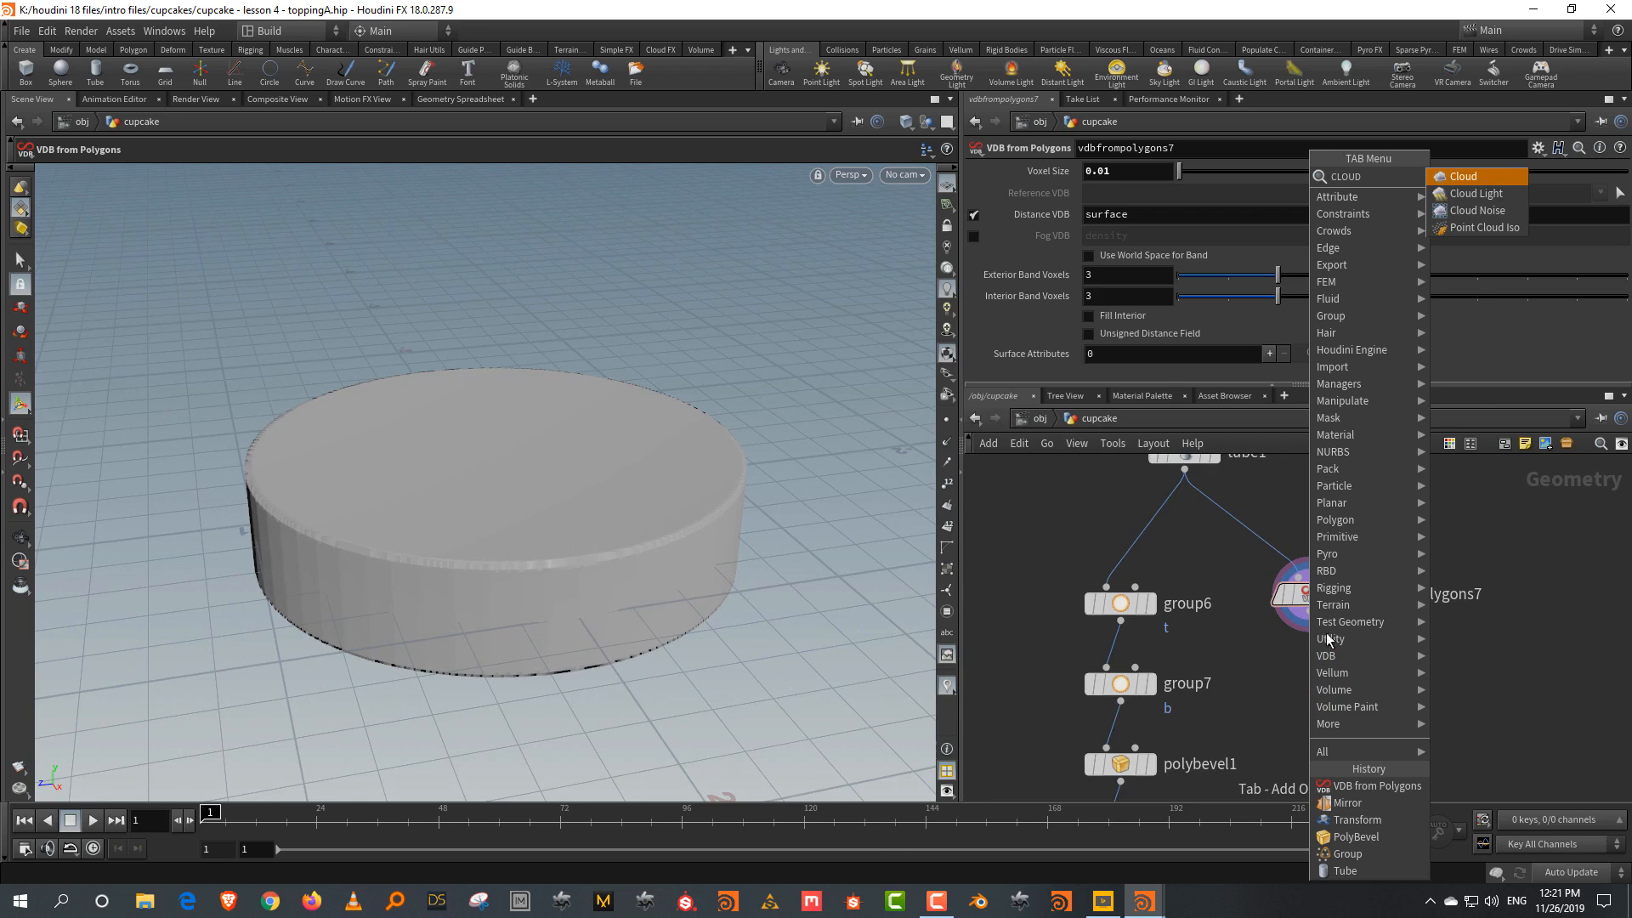
{"action": "type", "text": "d"}
{"action": "left_click", "coordinate": [1486, 213]}
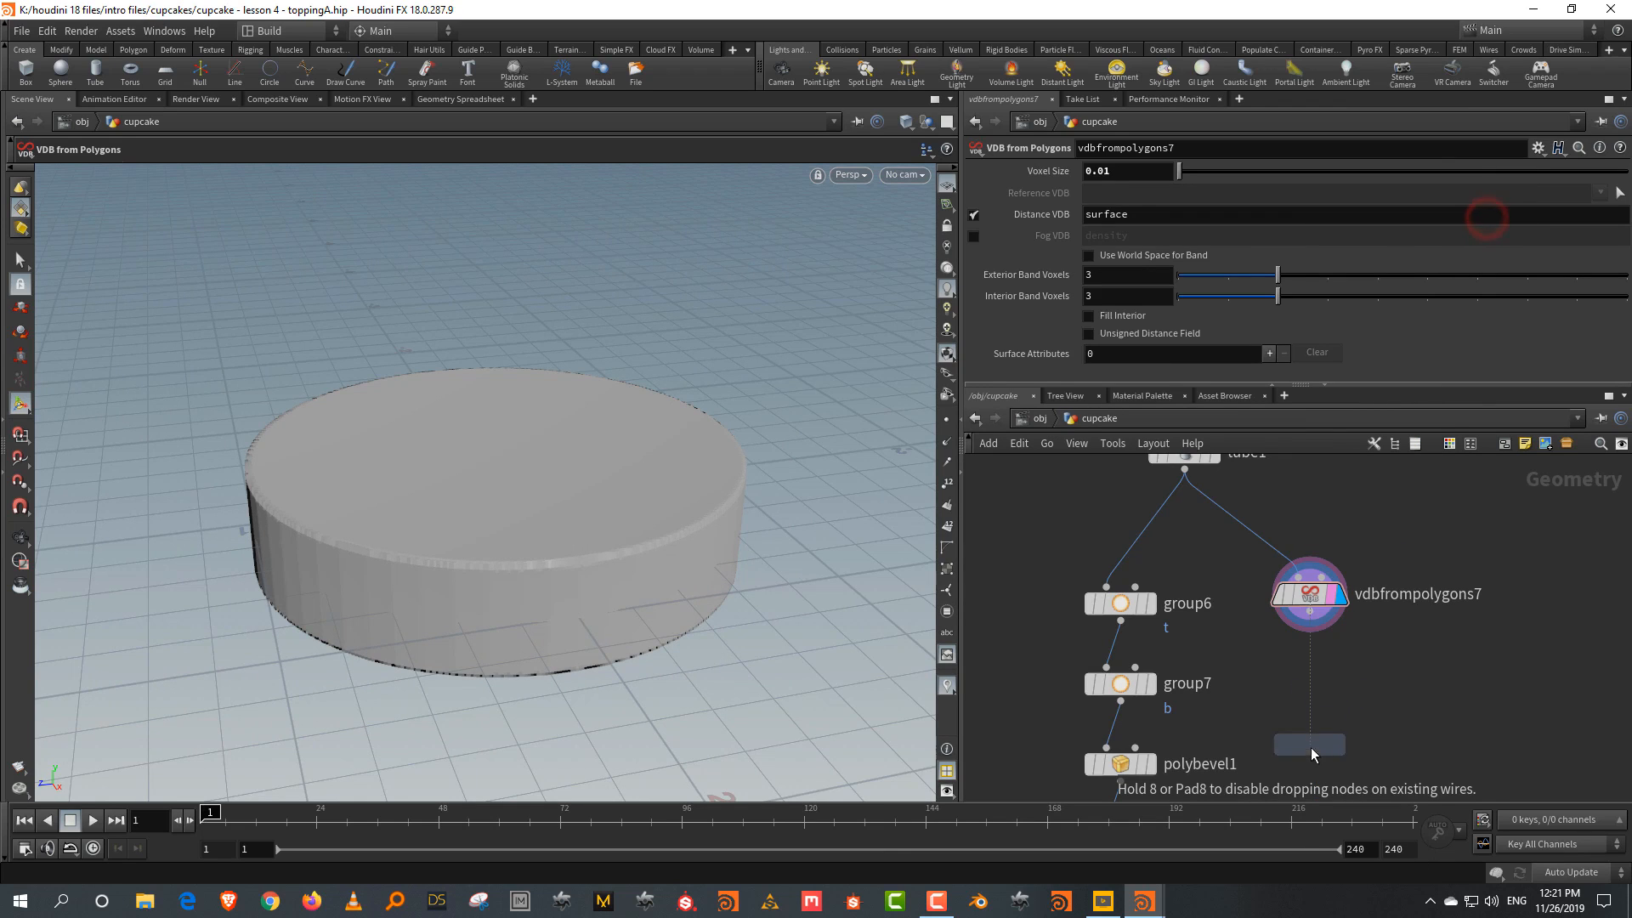
{"action": "left_click", "coordinate": [1312, 668]}
{"action": "left_click_drag", "start_coordinate": [1309, 618], "coordinate": [1313, 710]}
{"action": "left_click", "coordinate": [1355, 728]}
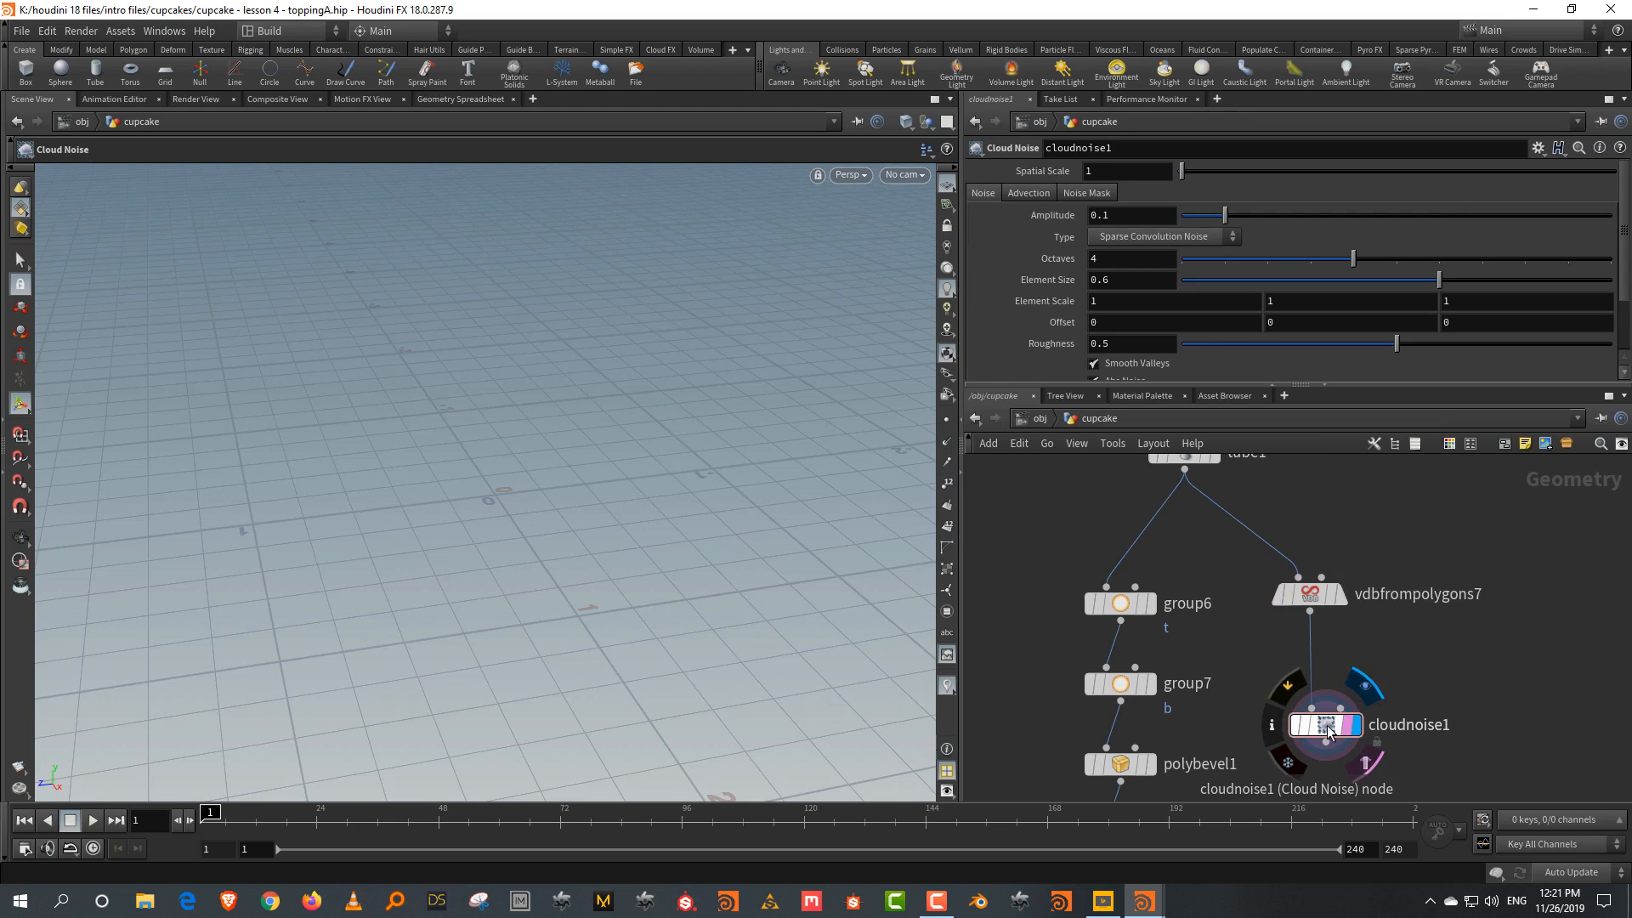
Rename the Distance VDB of vdbfrompolygons7 to density and display the Cloud Noise result
{"action": "left_click", "coordinate": [1327, 731]}
{"action": "left_click", "coordinate": [1341, 594]}
{"action": "left_click", "coordinate": [1310, 594]}
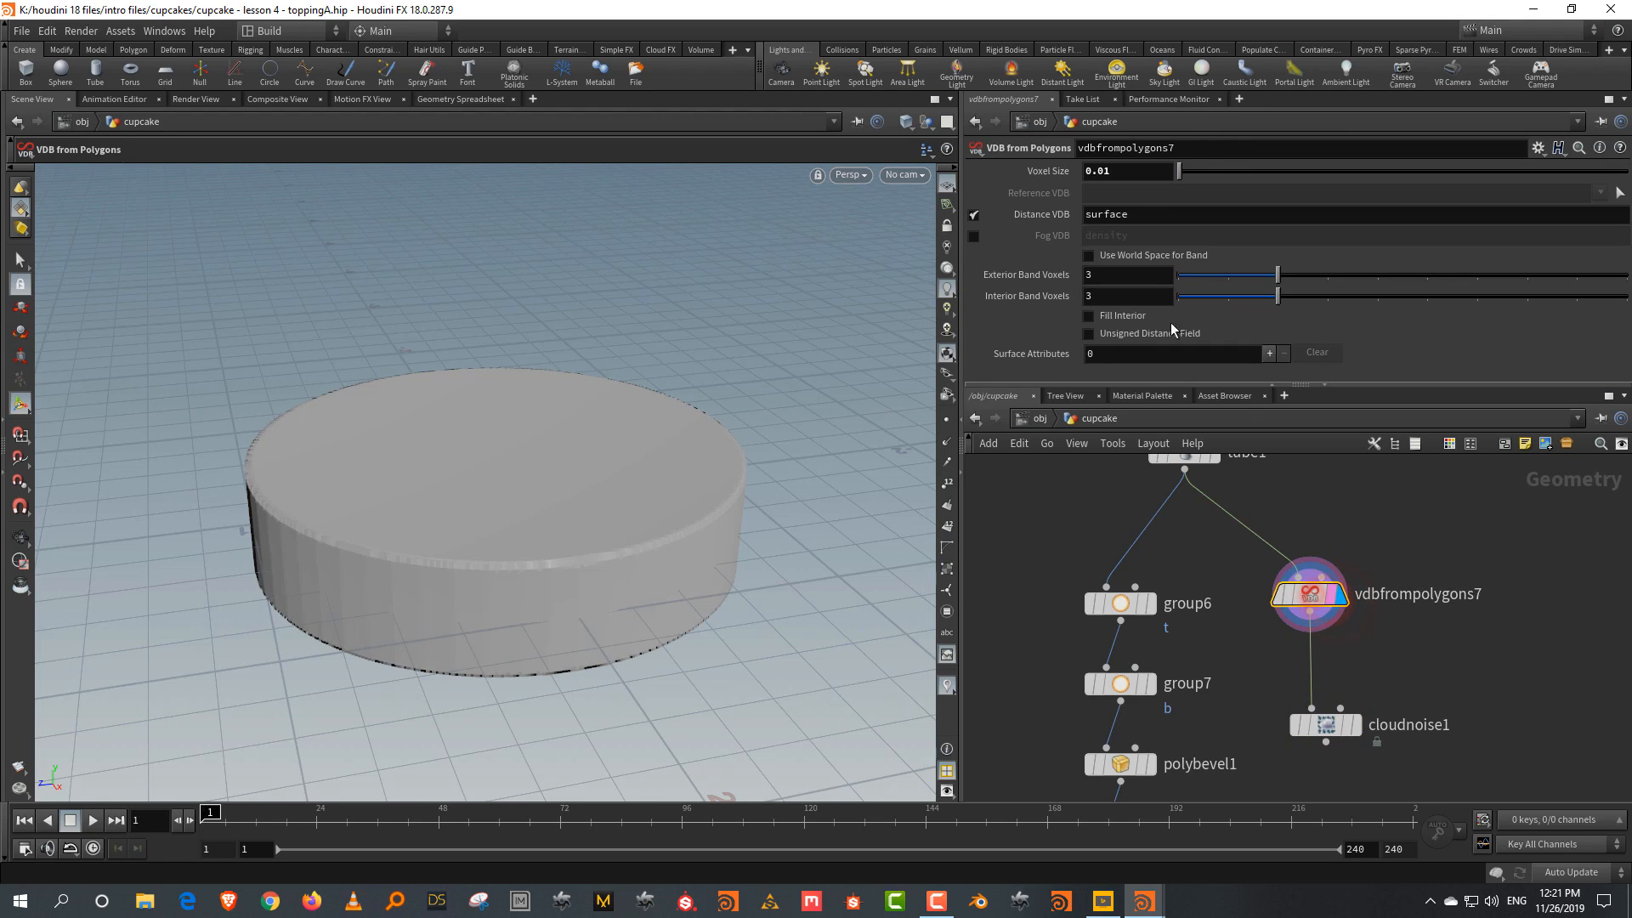
{"action": "left_click", "coordinate": [1127, 216]}
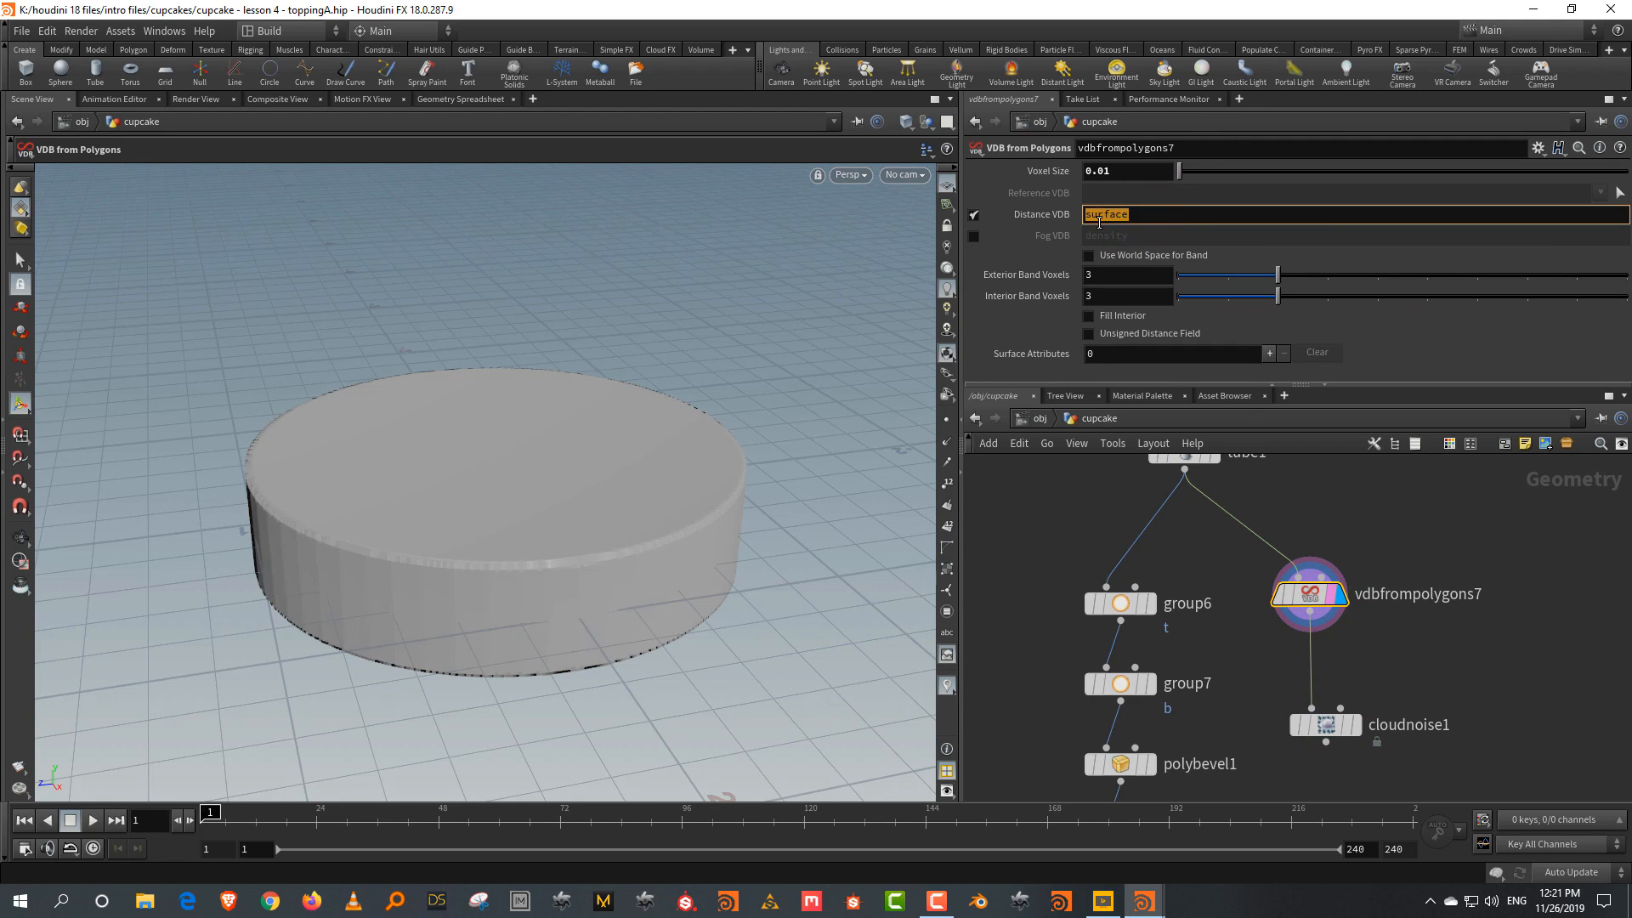
{"action": "key", "text": "Return"}
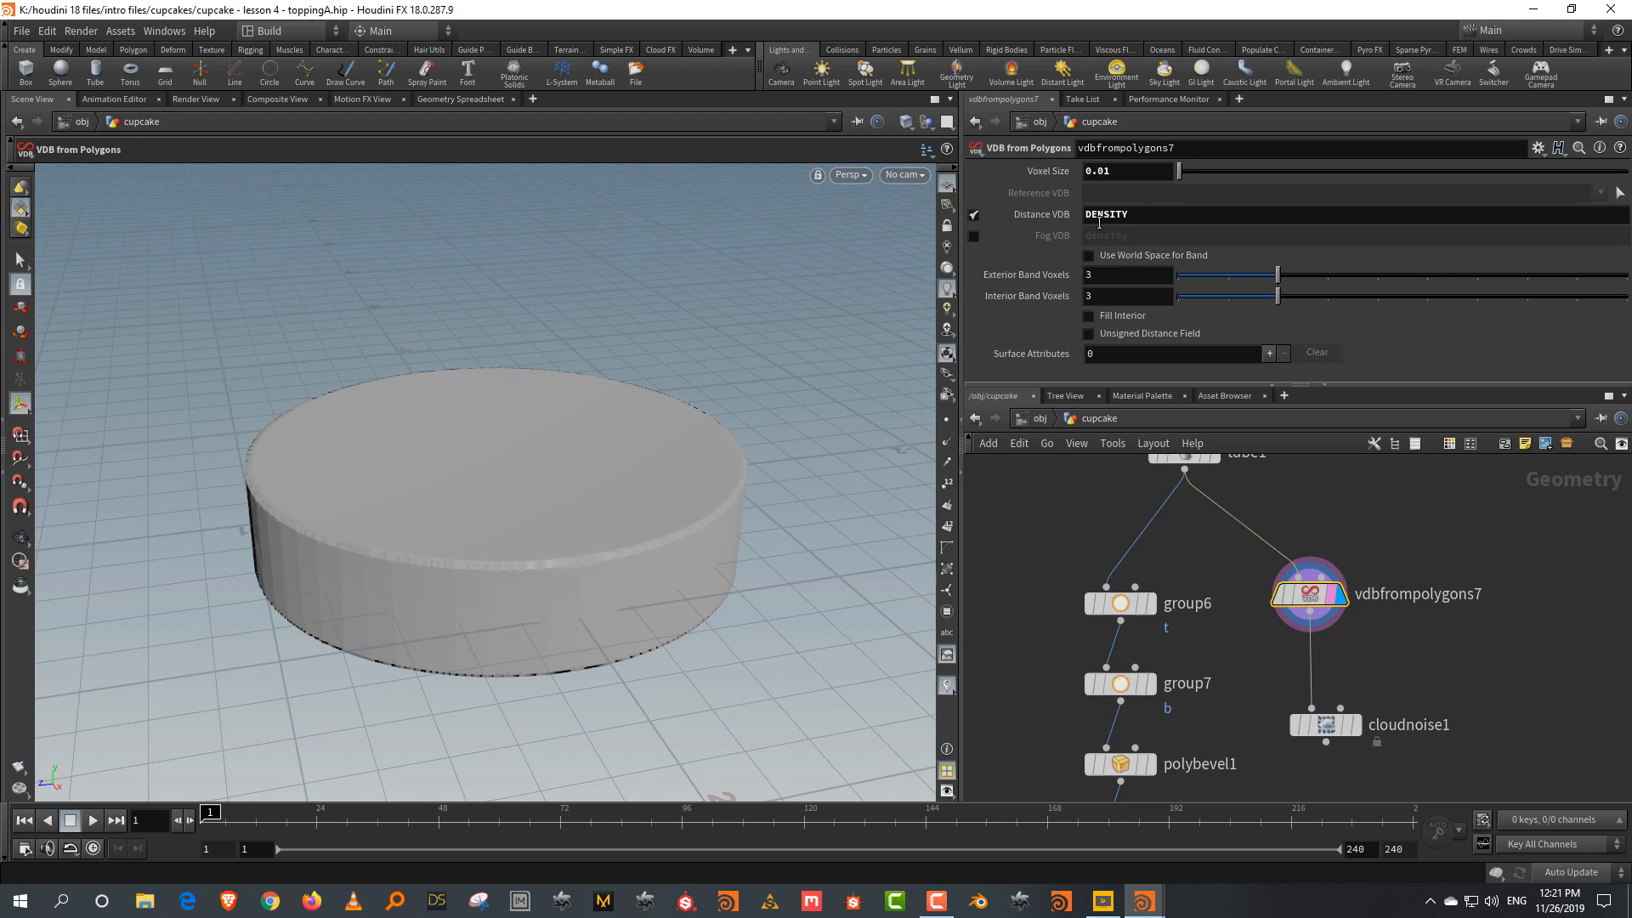
{"action": "left_click_drag", "start_coordinate": [1142, 220], "coordinate": [1063, 227]}
{"action": "type", "text": "density"}
{"action": "key", "text": "Return"}
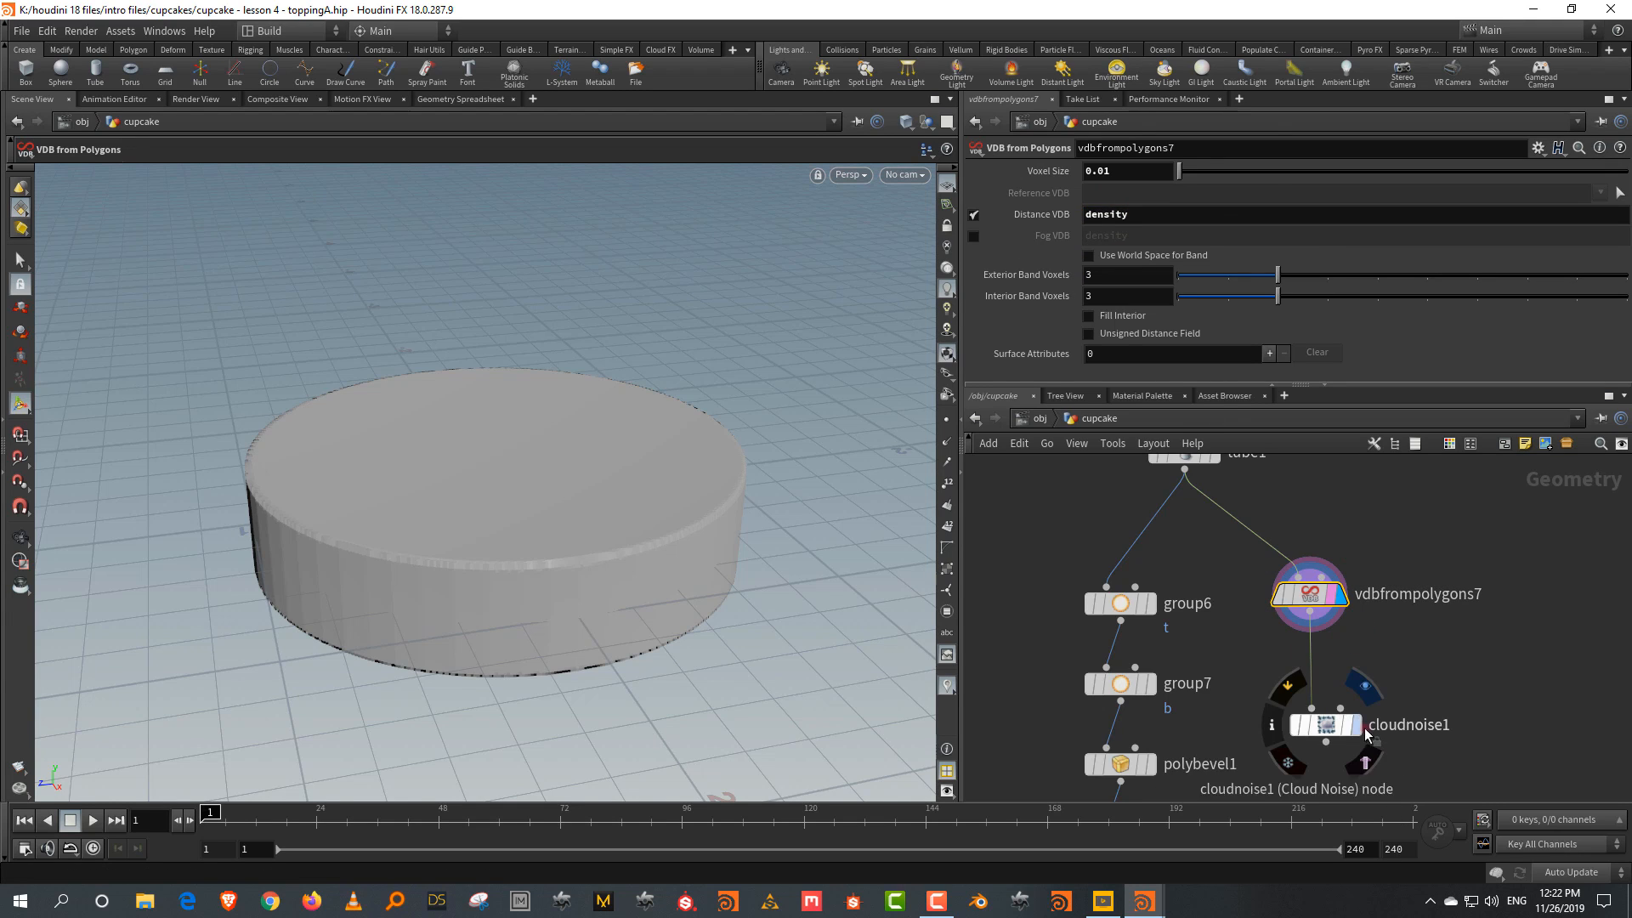
{"action": "left_click", "coordinate": [1364, 762]}
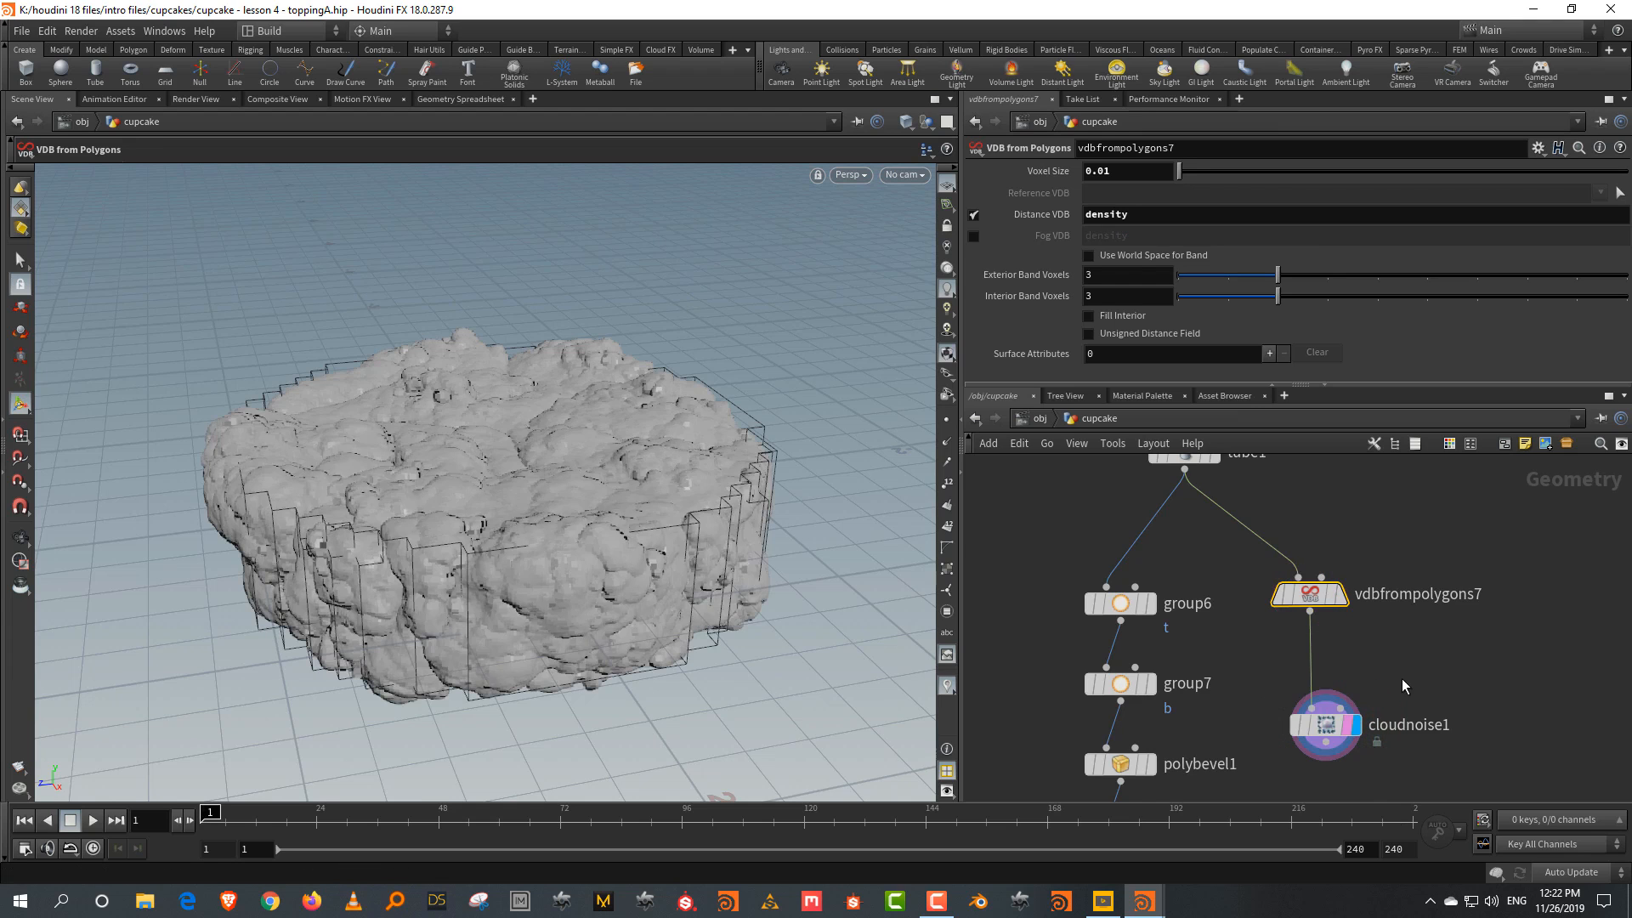
Set the VDB voxel size to 0.03 and the Cloud Noise amplitude to 0.077
{"action": "left_click_drag", "start_coordinate": [513, 462], "coordinate": [595, 417], "text": "alt"}
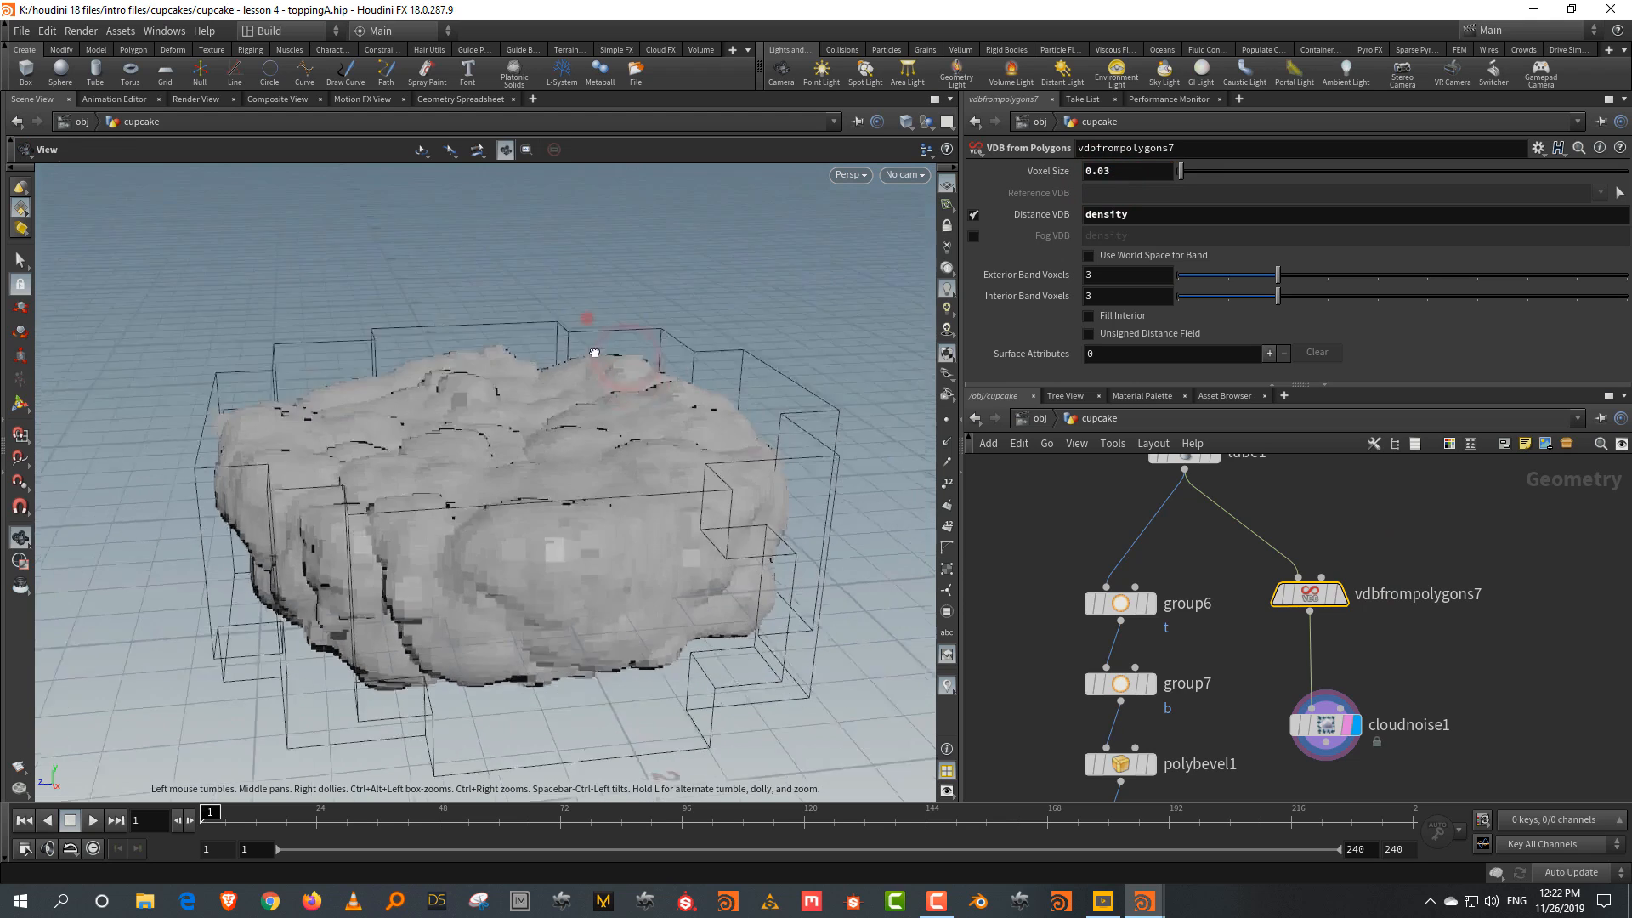
{"action": "left_click_drag", "start_coordinate": [1438, 697], "coordinate": [1291, 769]}
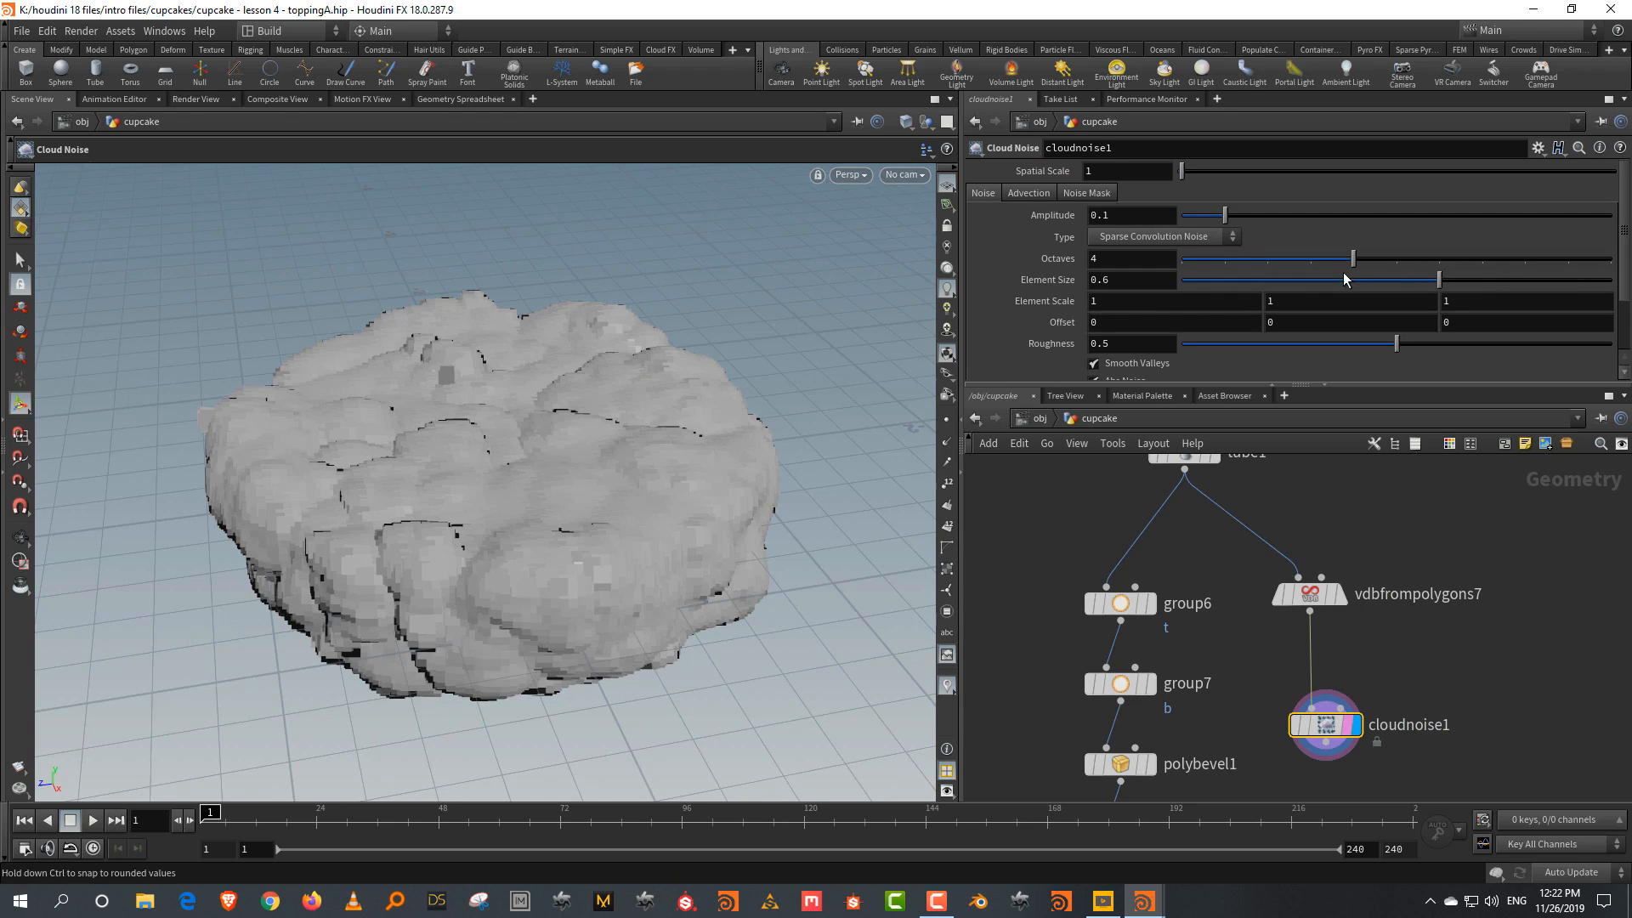
{"action": "left_click_drag", "start_coordinate": [1209, 216], "coordinate": [1214, 215]}
{"action": "left_click_drag", "start_coordinate": [473, 375], "coordinate": [656, 300], "text": "alt"}
{"action": "right_click_drag", "start_coordinate": [656, 299], "coordinate": [640, 293], "text": "alt"}
Set the Cloud Noise roughness to 0.266 and its first offset component to 1.4
{"action": "left_click_drag", "start_coordinate": [1403, 548], "coordinate": [1286, 612]}
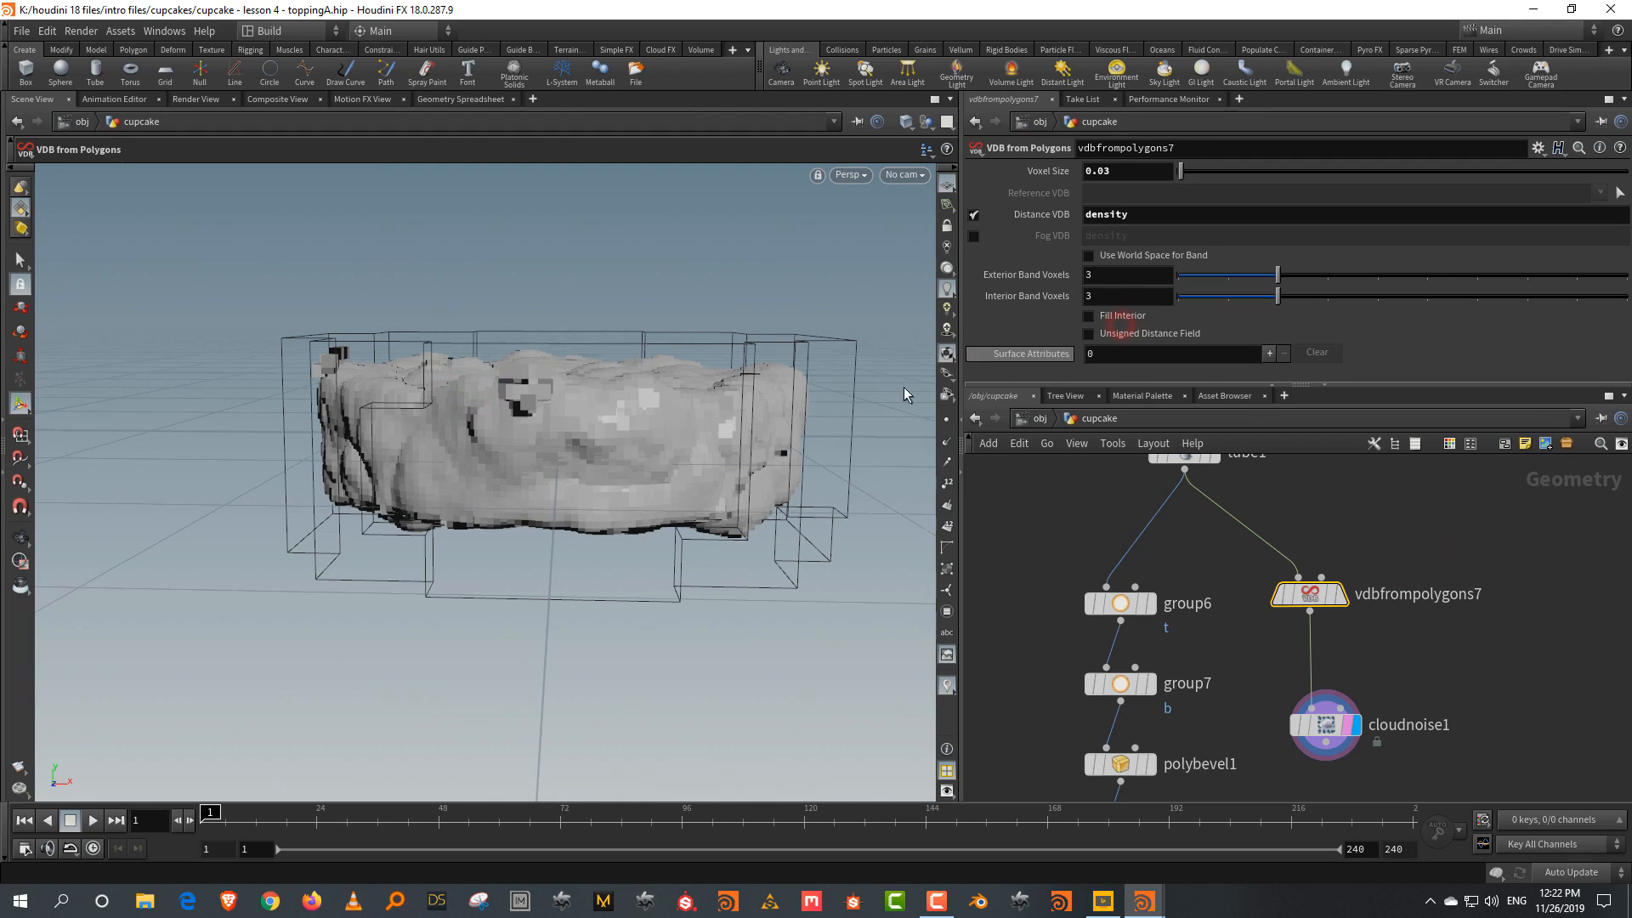
{"action": "left_click_drag", "start_coordinate": [460, 363], "coordinate": [694, 480], "text": "alt"}
{"action": "left_click_drag", "start_coordinate": [1414, 671], "coordinate": [1331, 727]}
{"action": "left_click_drag", "start_coordinate": [1138, 385], "coordinate": [1130, 486]}
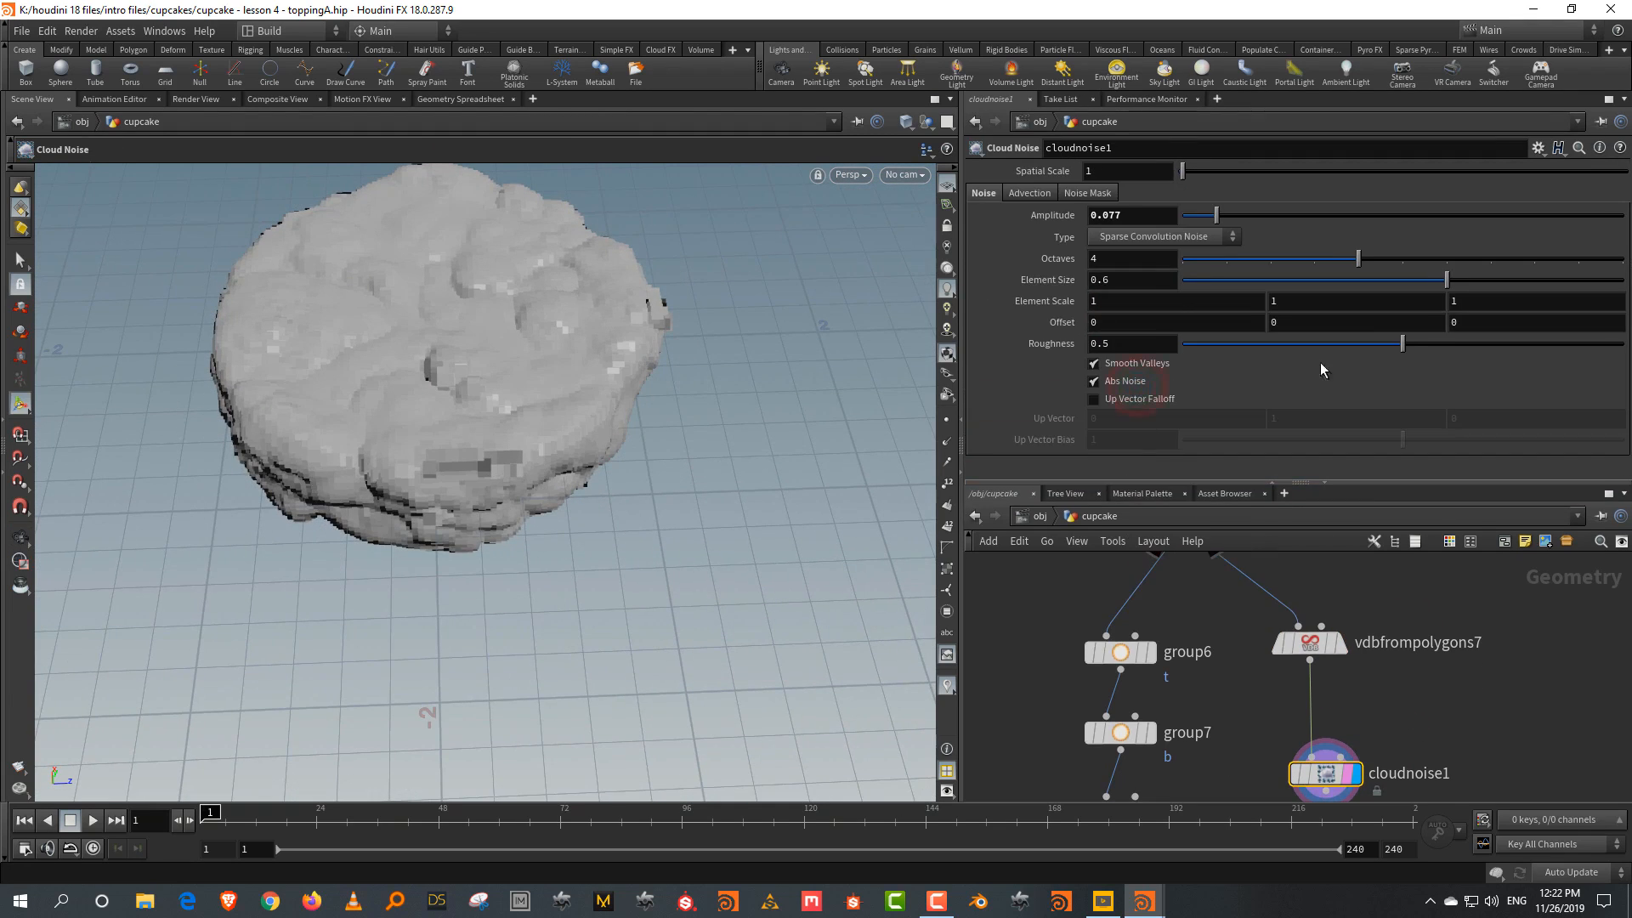
{"action": "left_click_drag", "start_coordinate": [1277, 340], "coordinate": [1270, 342]}
{"action": "left_click", "coordinate": [1300, 344]}
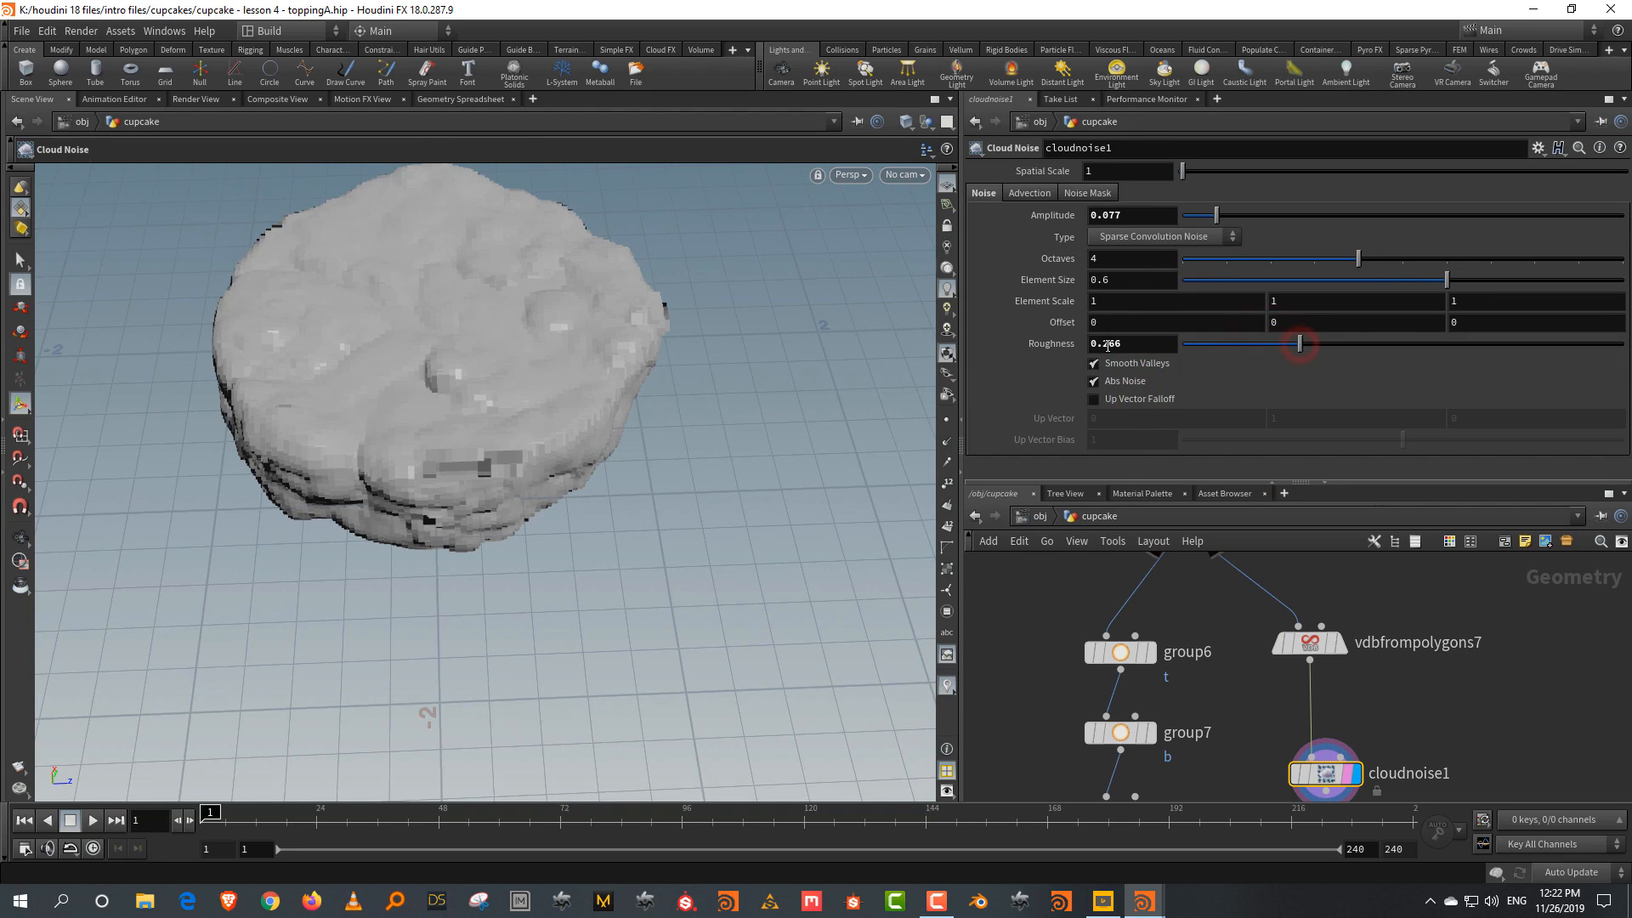
{"action": "left_click_drag", "start_coordinate": [646, 385], "coordinate": [571, 363]}
{"action": "middle_click_drag", "start_coordinate": [1104, 325], "coordinate": [1224, 318]}
{"action": "left_click_drag", "start_coordinate": [637, 493], "coordinate": [459, 460], "text": "alt"}
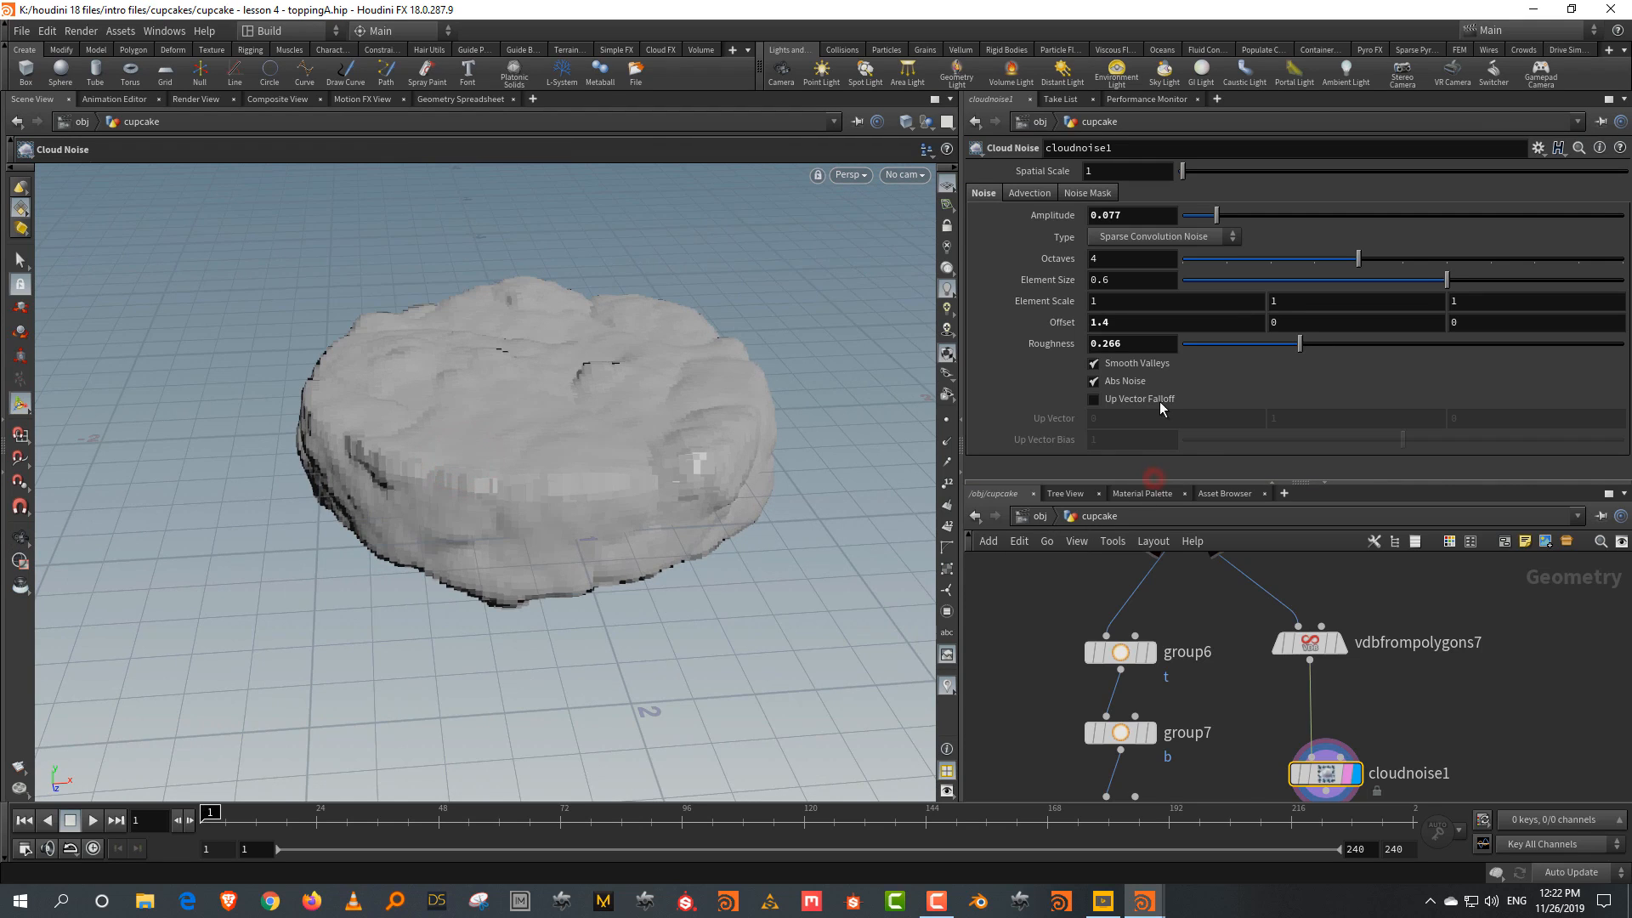
Enlarge the network area and move tube1 up, farther from the branches below it
{"action": "left_click_drag", "start_coordinate": [1160, 478], "coordinate": [1160, 424]}
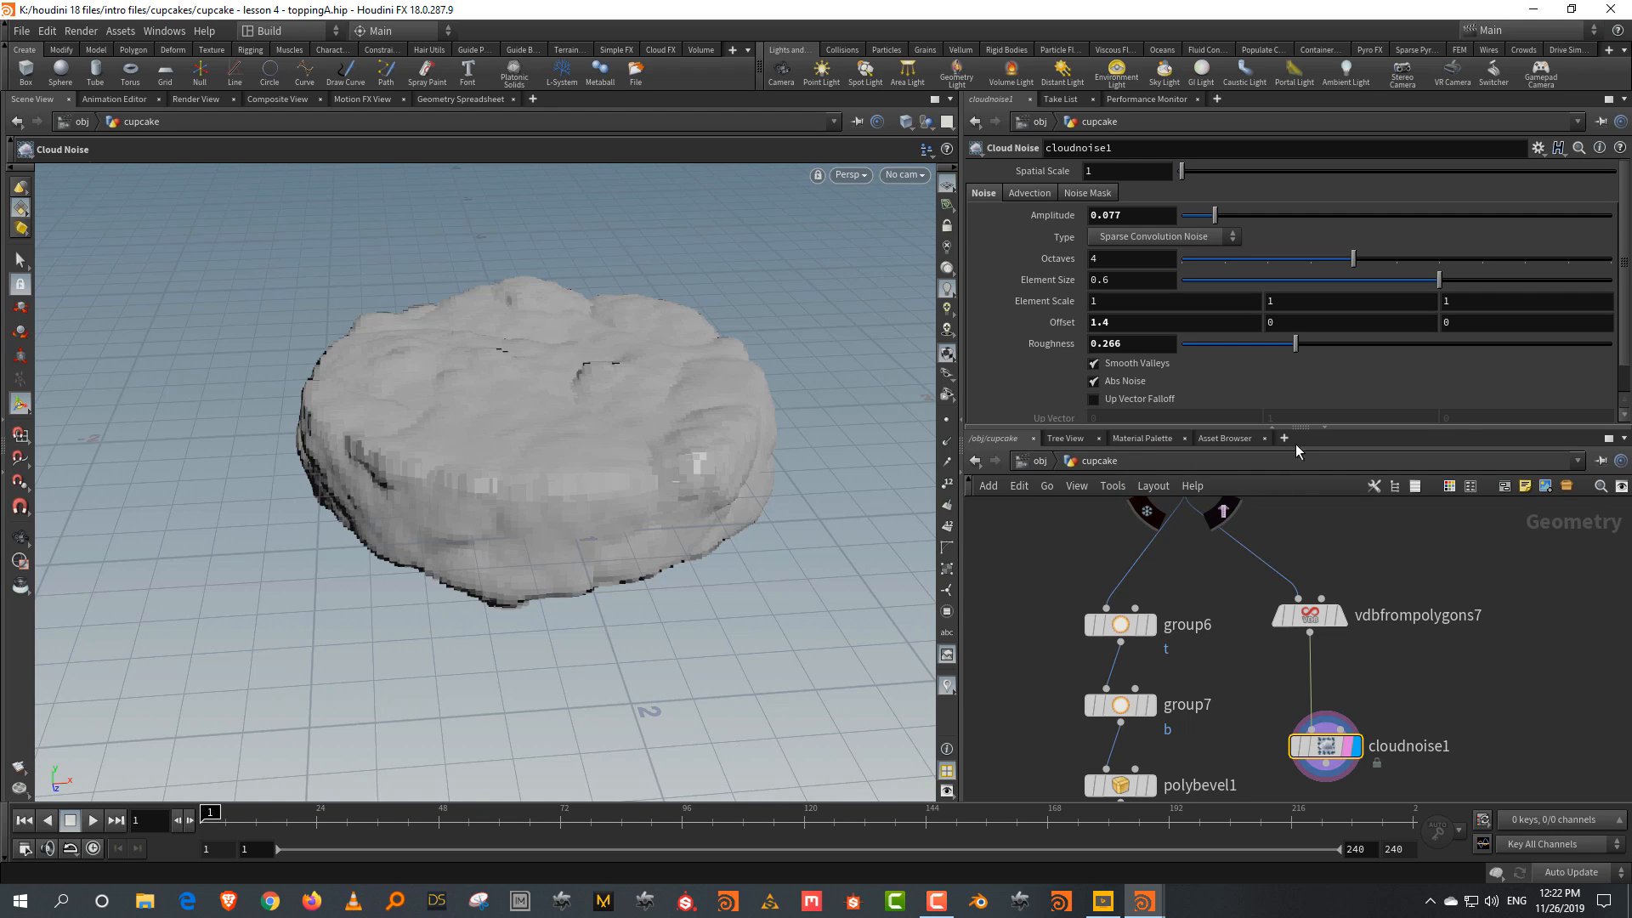
{"action": "left_click_drag", "start_coordinate": [1299, 426], "coordinate": [1299, 278]}
{"action": "left_click_drag", "start_coordinate": [1404, 455], "coordinate": [1290, 684]}
{"action": "left_click_drag", "start_coordinate": [1376, 597], "coordinate": [1292, 690]}
{"action": "left_click_drag", "start_coordinate": [1154, 278], "coordinate": [1159, 345]}
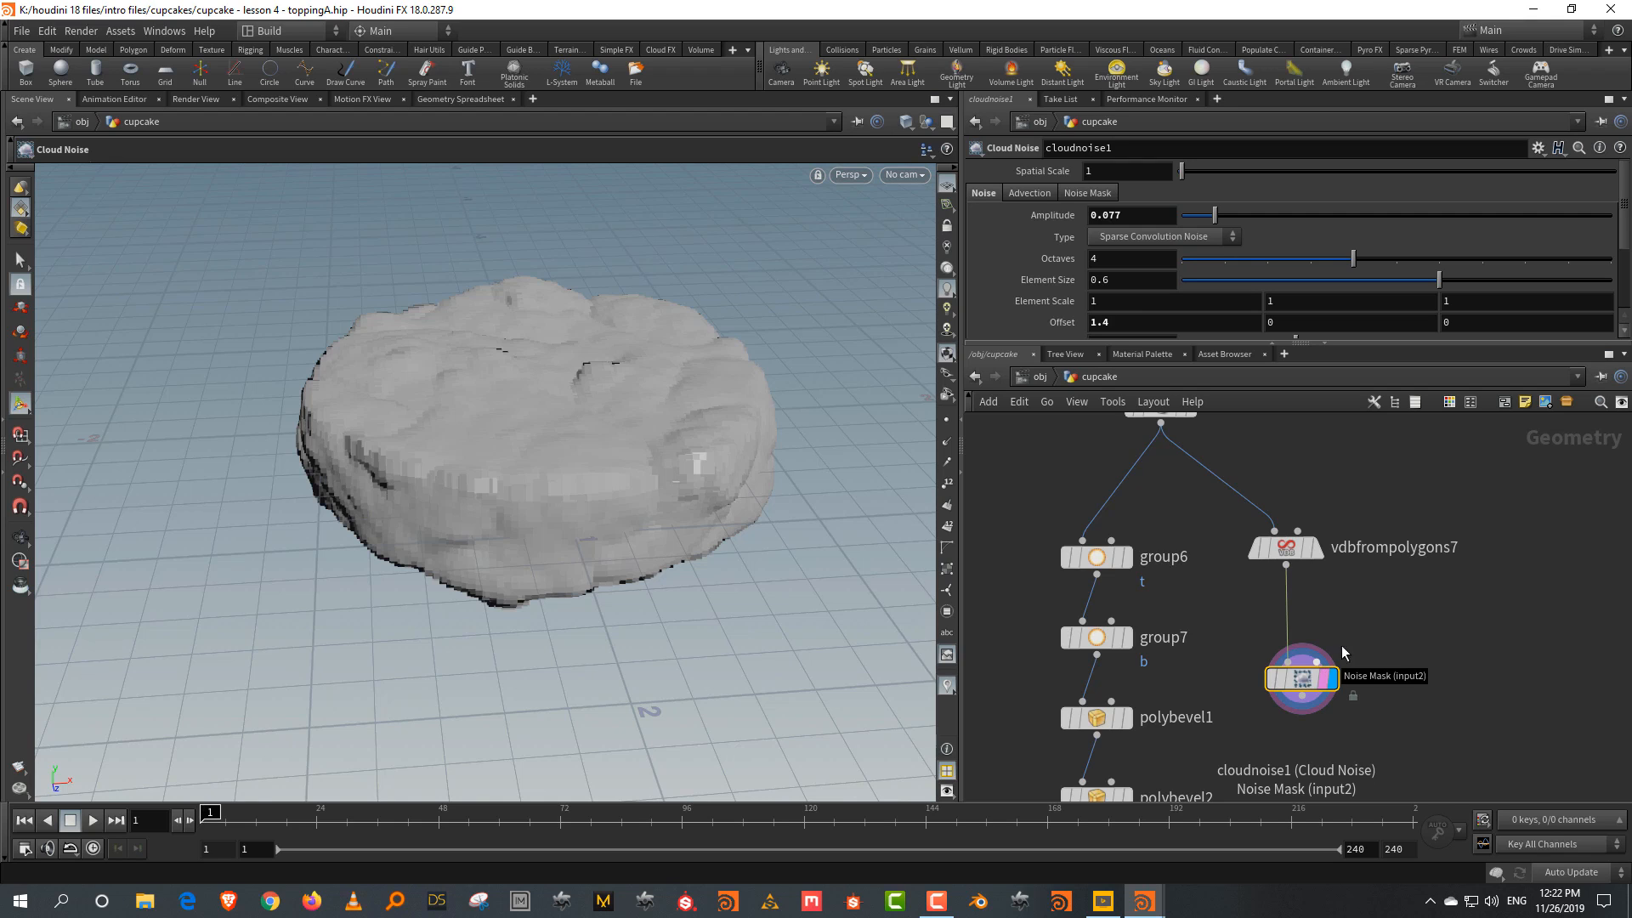
{"action": "left_click", "coordinate": [1374, 611]}
{"action": "middle_click_drag", "start_coordinate": [1389, 607], "coordinate": [1307, 682]}
{"action": "middle_click_drag", "start_coordinate": [1295, 557], "coordinate": [1301, 619]}
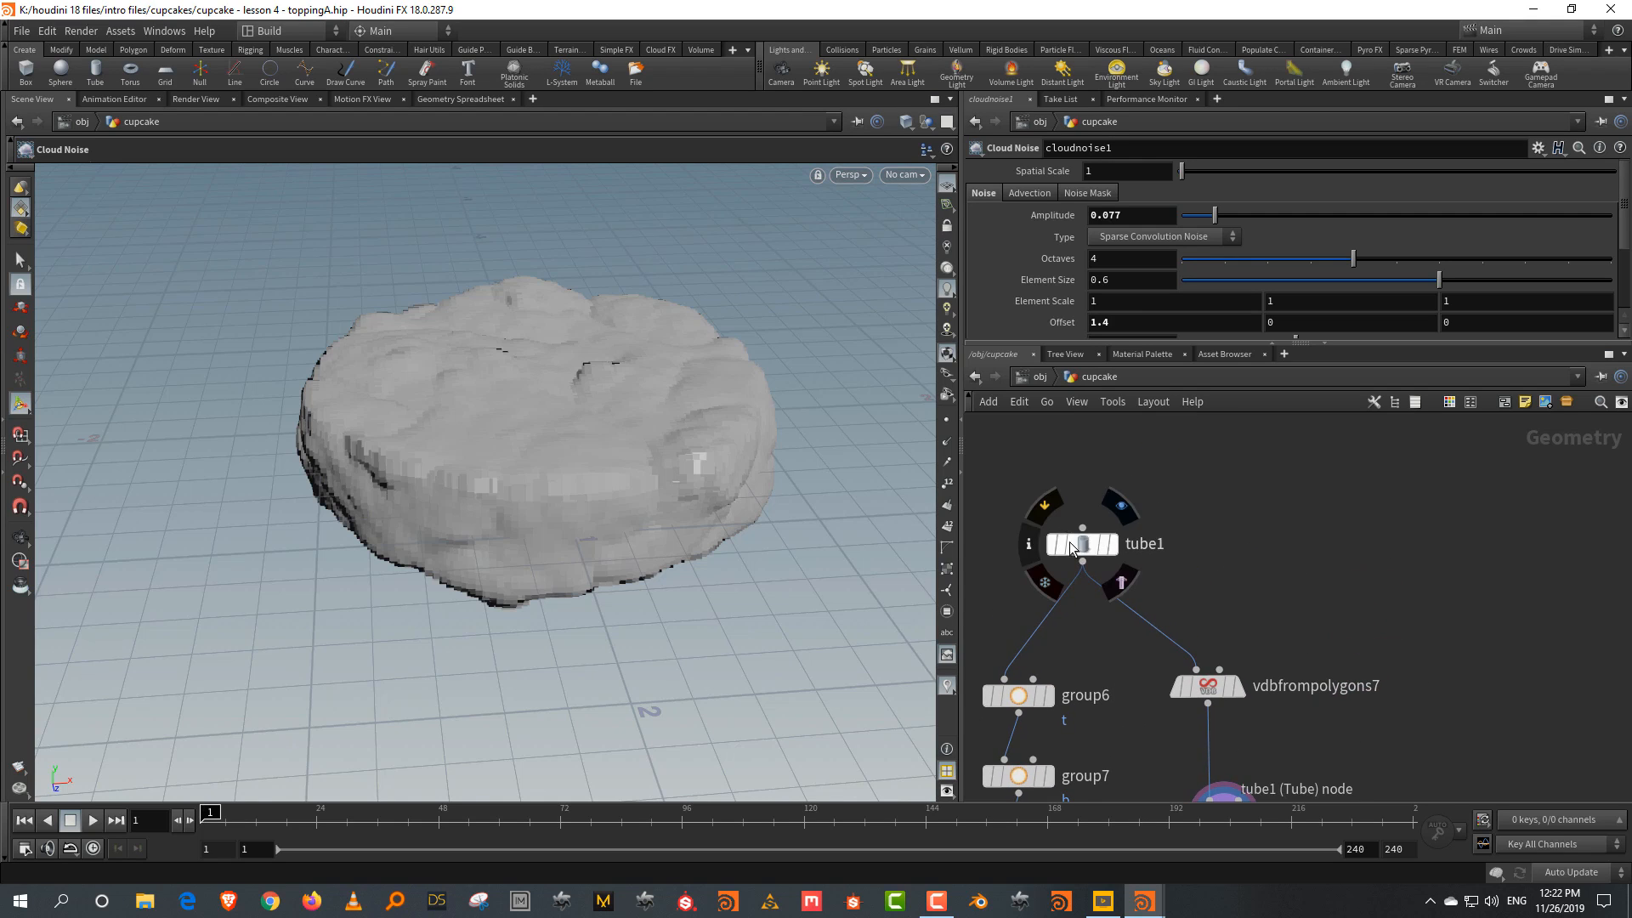
{"action": "left_click_drag", "start_coordinate": [1072, 547], "coordinate": [1078, 488]}
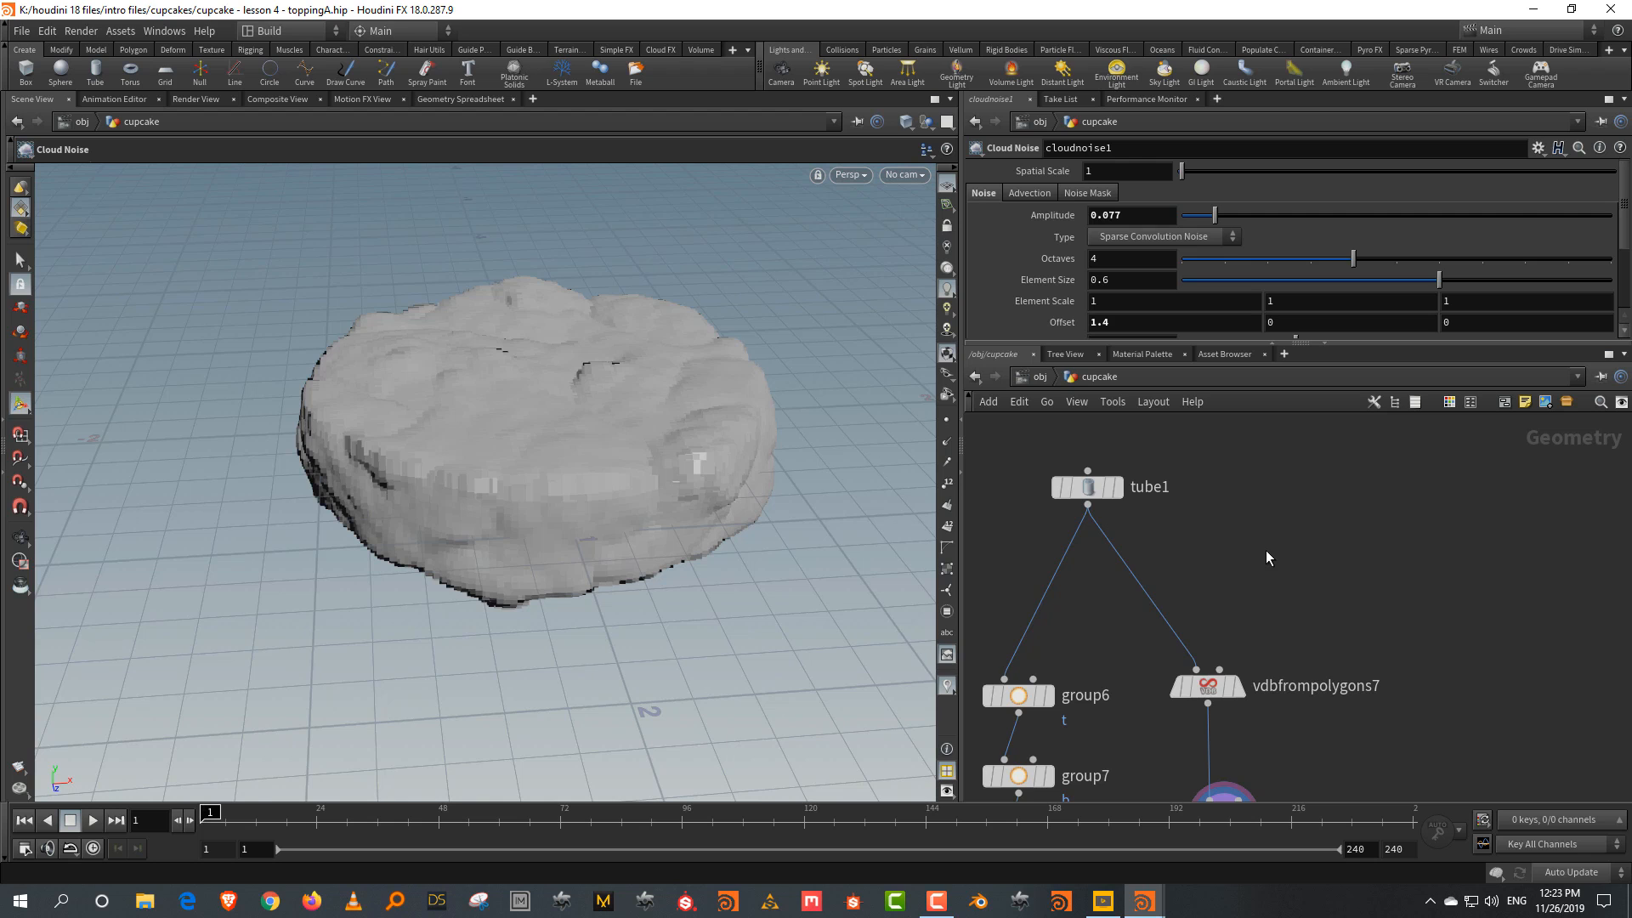
Branch a Points from Volume node off tube1 and display its points
{"action": "key", "text": "Tab"}
{"action": "type", "text": "poi"}
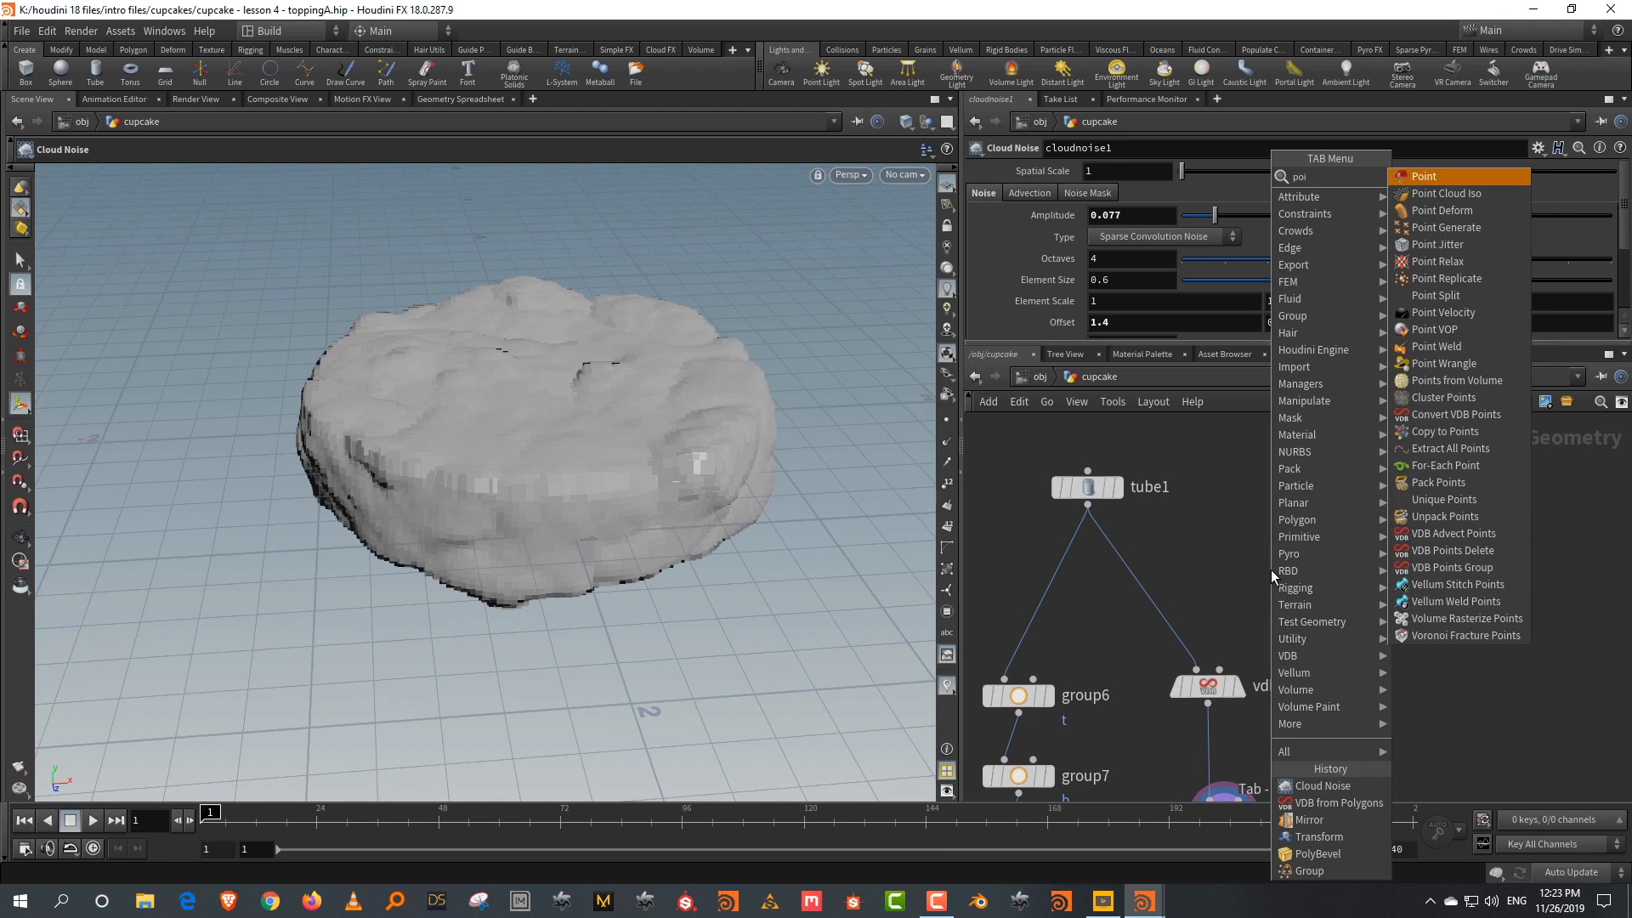
{"action": "left_click", "coordinate": [1500, 380]}
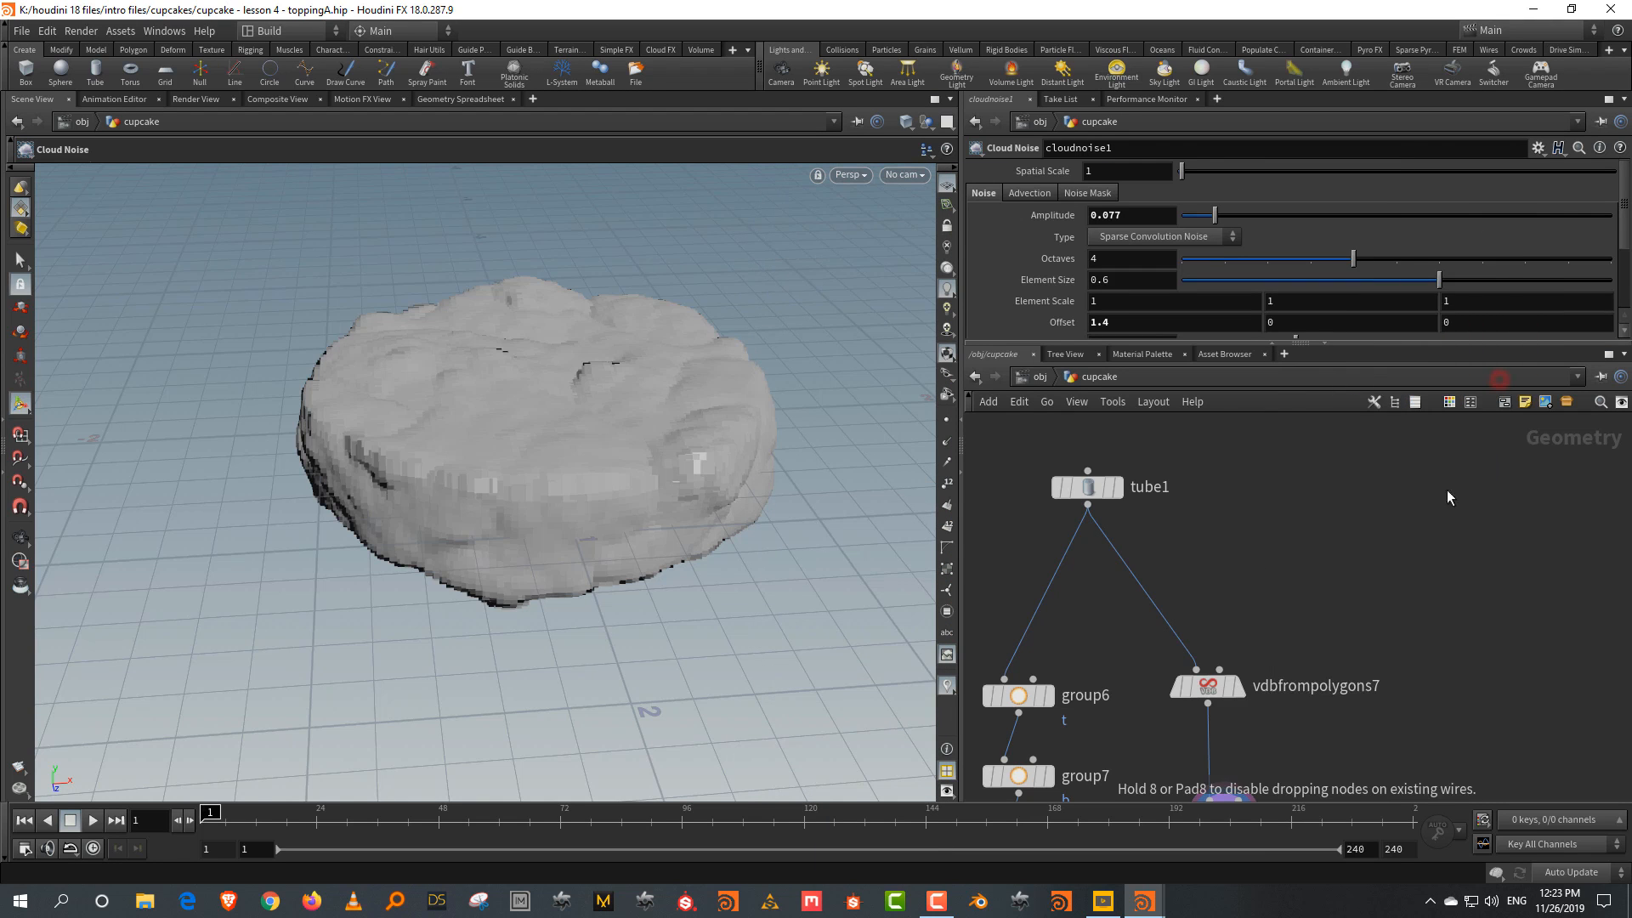
{"action": "left_click", "coordinate": [1430, 640]}
{"action": "left_click", "coordinate": [1088, 505]}
{"action": "left_click", "coordinate": [1430, 621]}
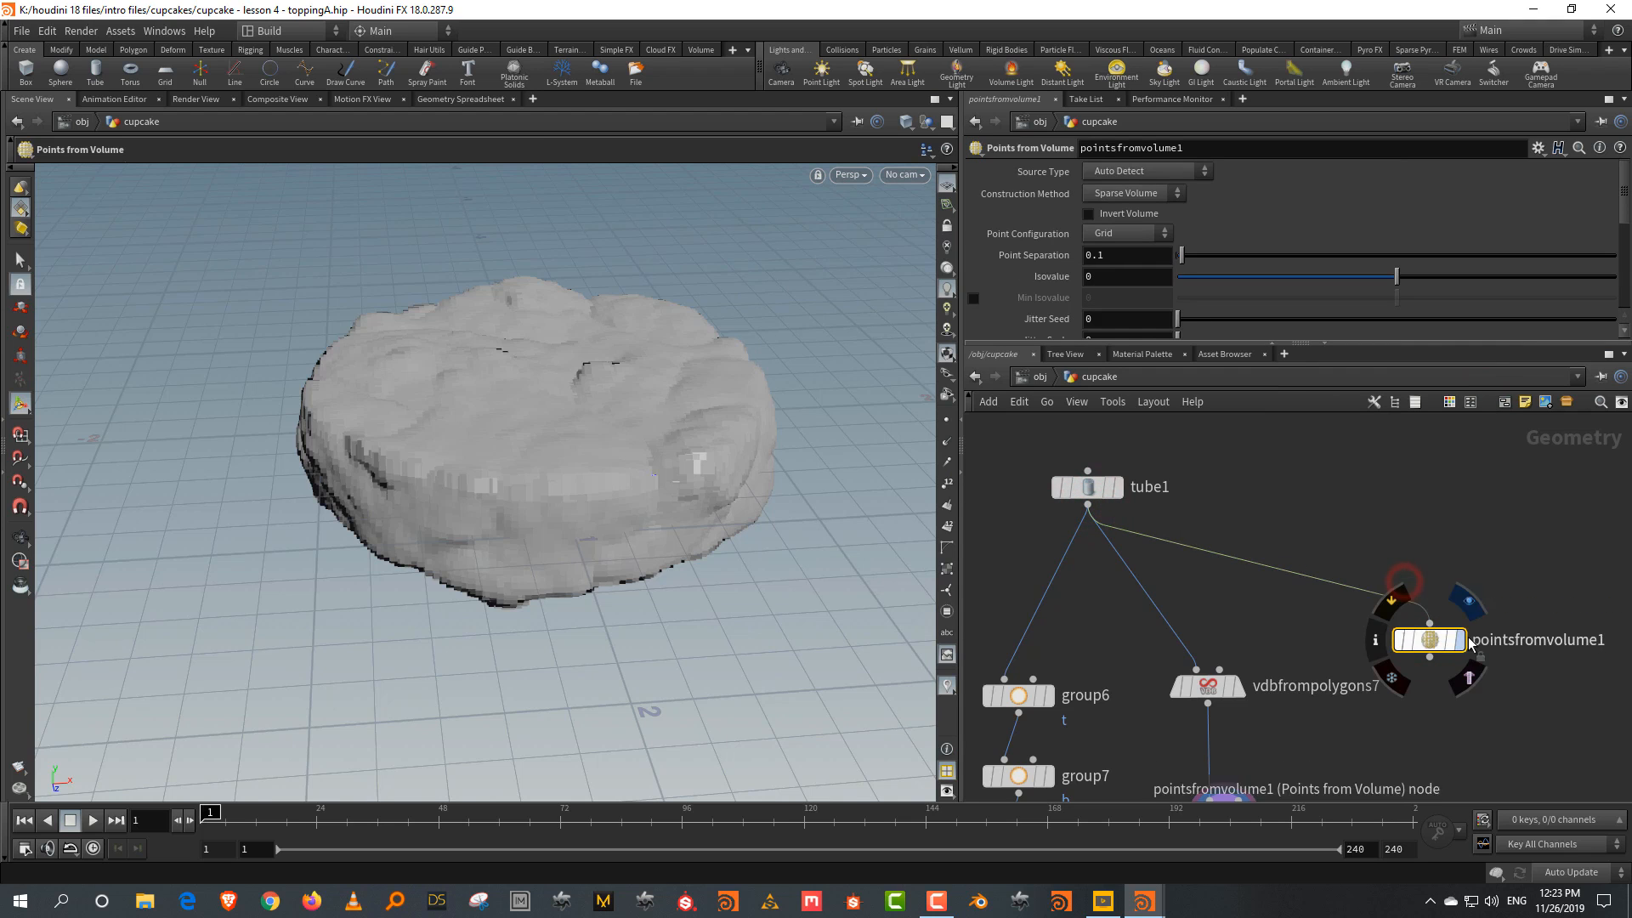
{"action": "middle_click_drag", "start_coordinate": [1403, 709], "coordinate": [1407, 652]}
Add an Attribute Wrangle fed by pointsfromvolume1 and display its output
{"action": "key", "text": "Tab"}
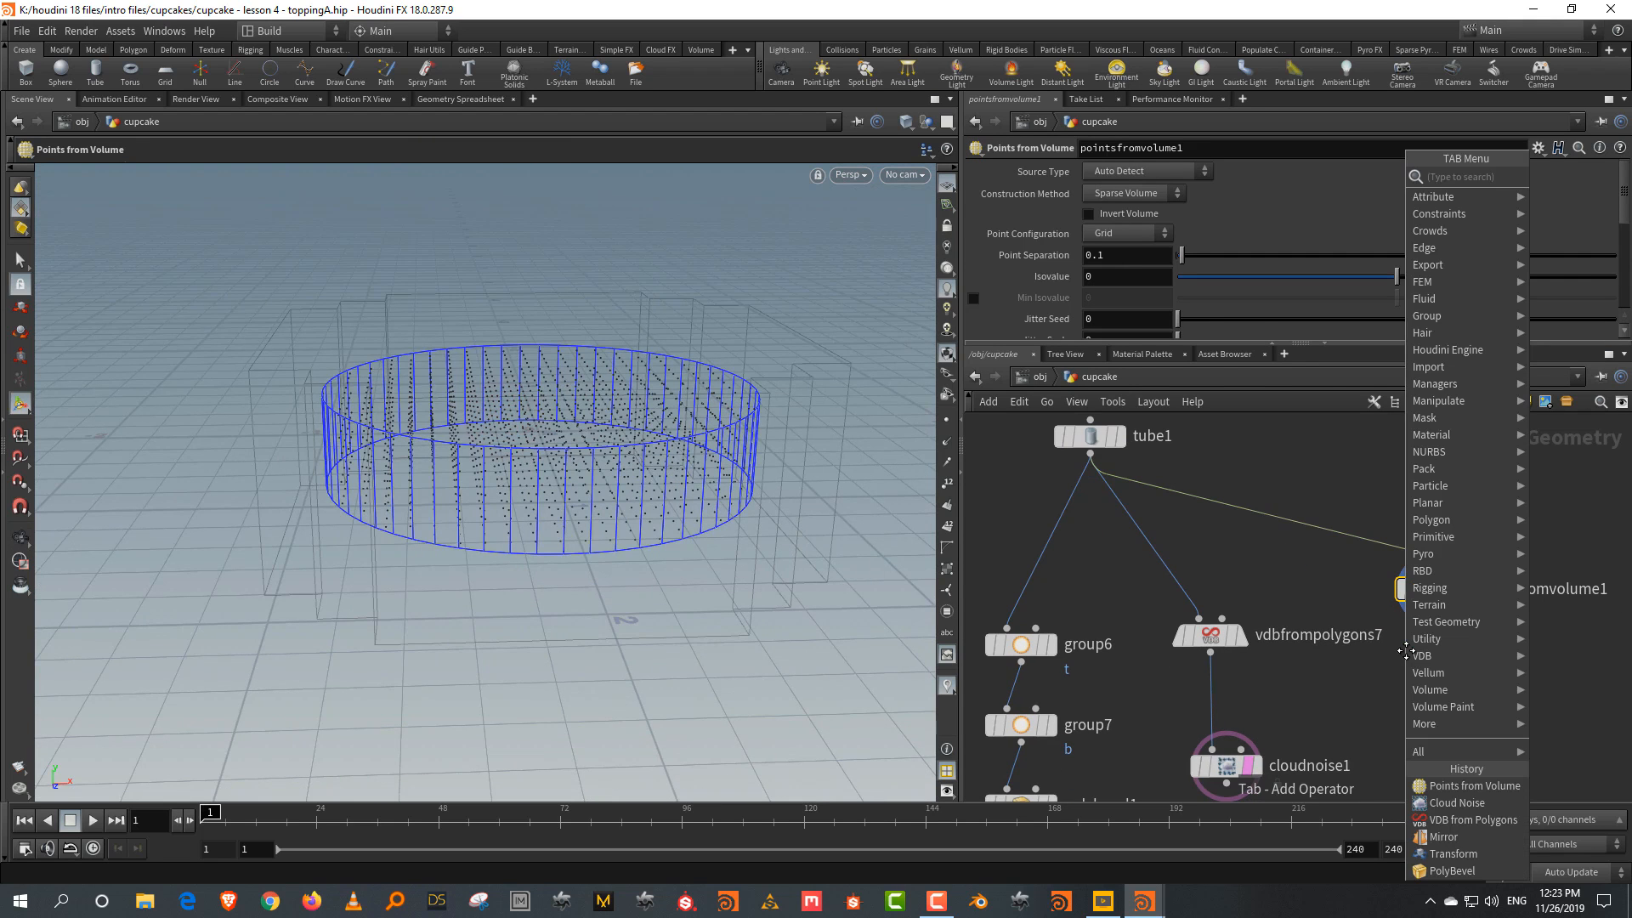
{"action": "type", "text": "wrang"}
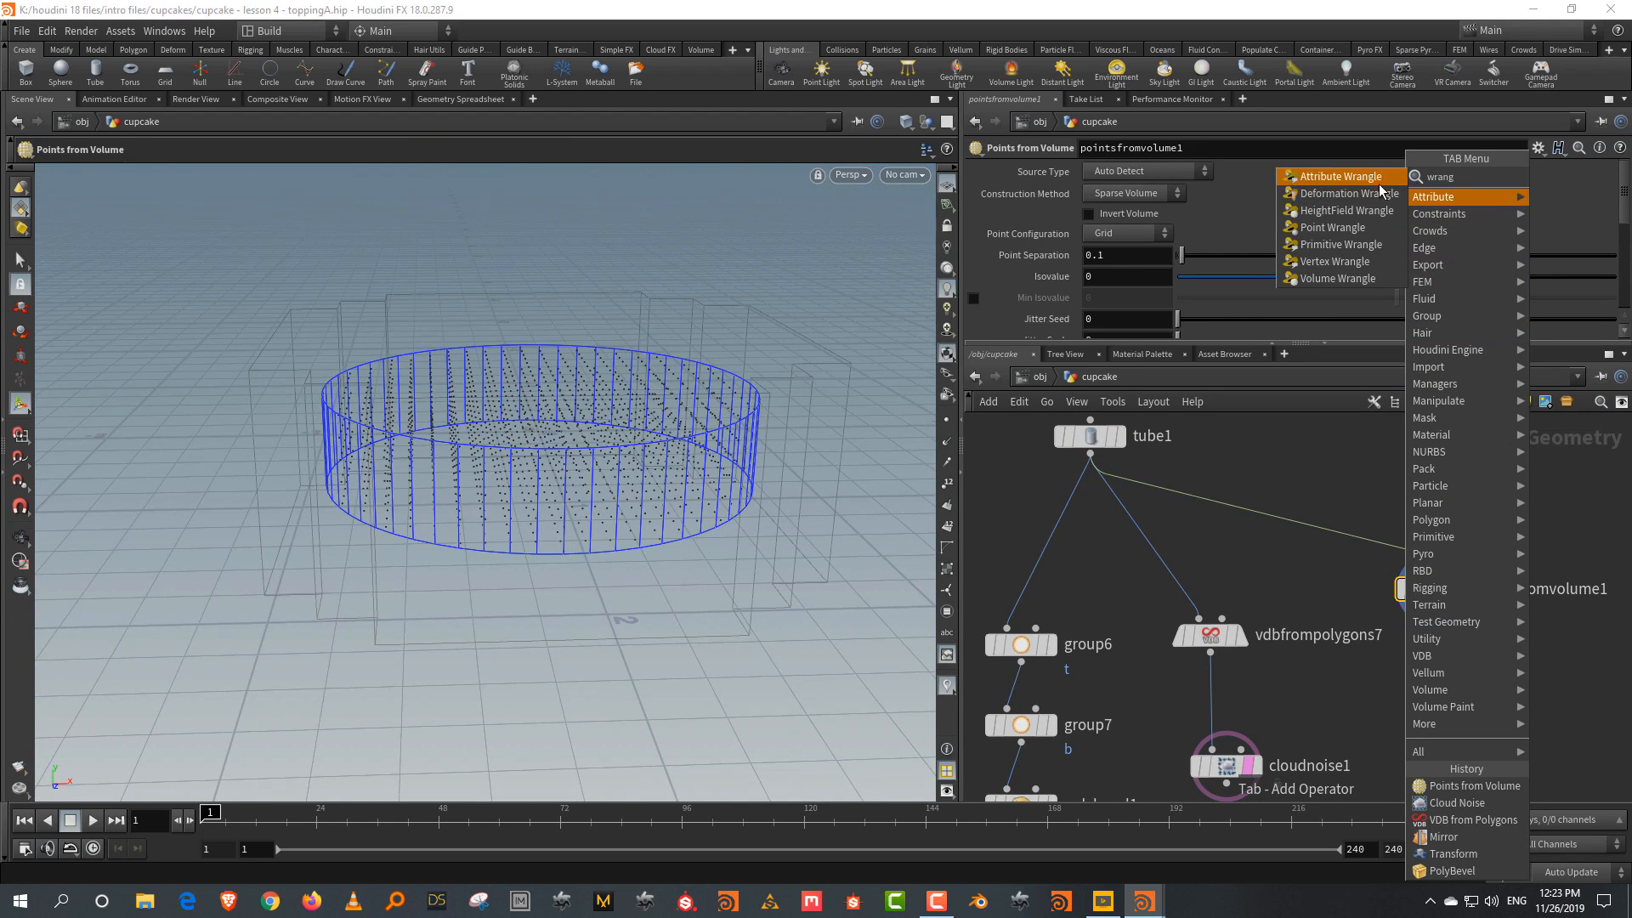
{"action": "key", "text": "Return"}
{"action": "left_click", "coordinate": [1456, 707]}
{"action": "left_click", "coordinate": [1432, 606]}
{"action": "left_click", "coordinate": [1428, 693]}
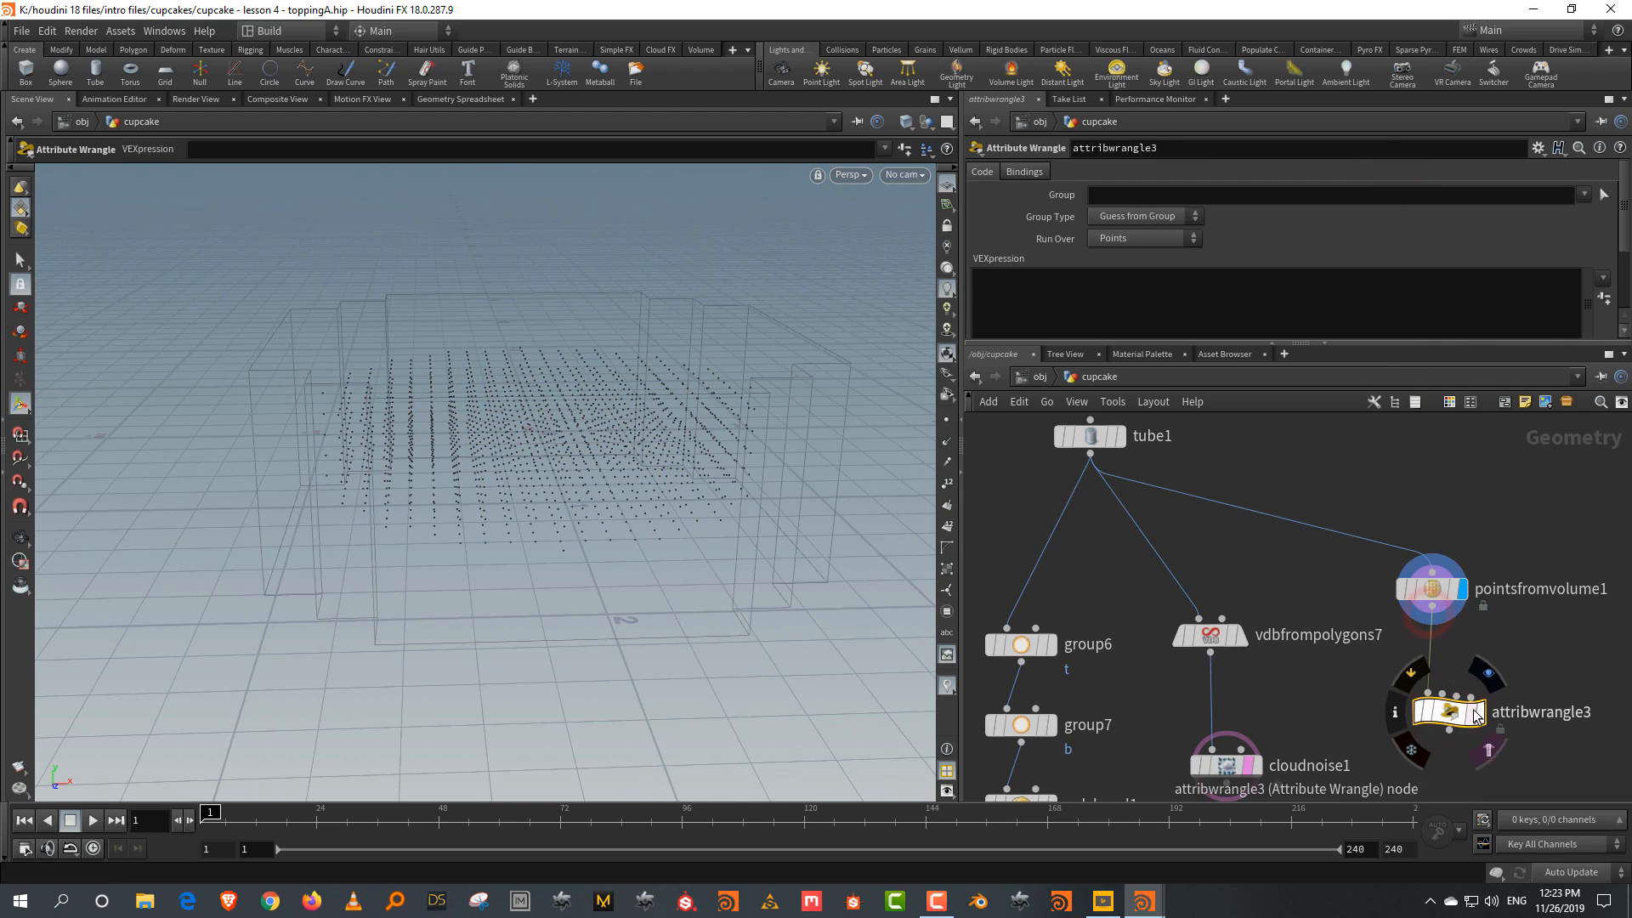
{"action": "left_click", "coordinate": [1488, 750]}
{"action": "left_click", "coordinate": [1489, 674]}
Write the expression f@noise = 1; in attribwrangle3
{"action": "left_click", "coordinate": [1054, 295]}
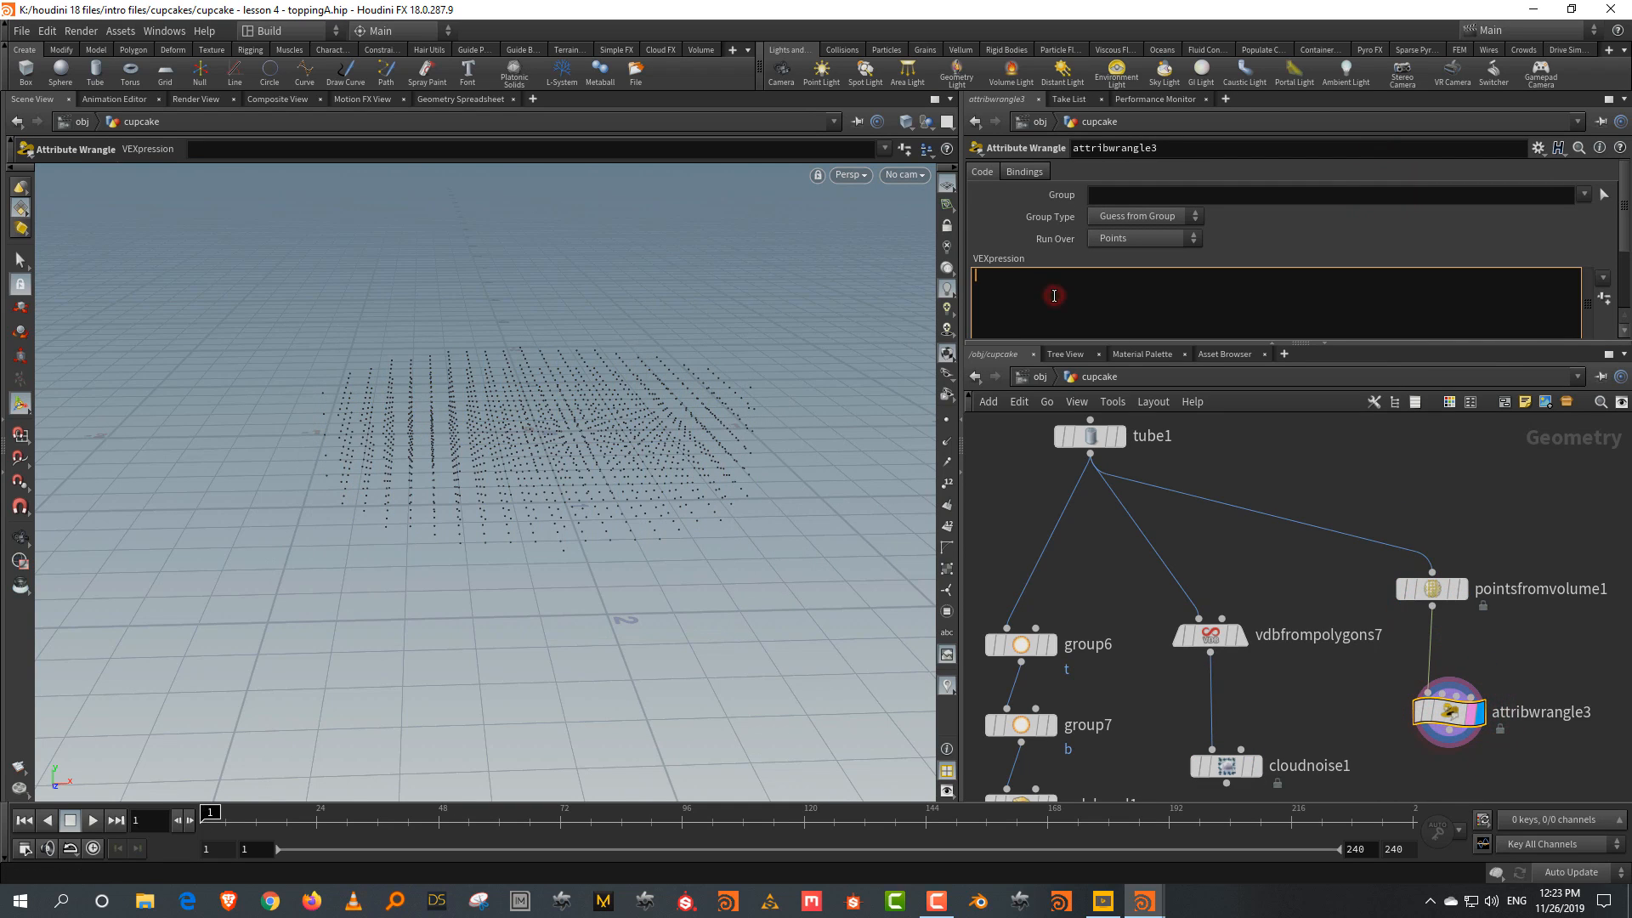
{"action": "type", "text": "f@noise = 1;"}
{"action": "left_click", "coordinate": [1378, 671]}
Duplicate pointsfromvolume1 and attribwrangle3, place the copies below mirror1 and feed them from mirror1
{"action": "middle_click_drag", "start_coordinate": [1378, 673], "coordinate": [1436, 571]}
{"action": "scroll", "coordinate": [1395, 490], "scroll_direction": "down", "scroll_amount": 2}
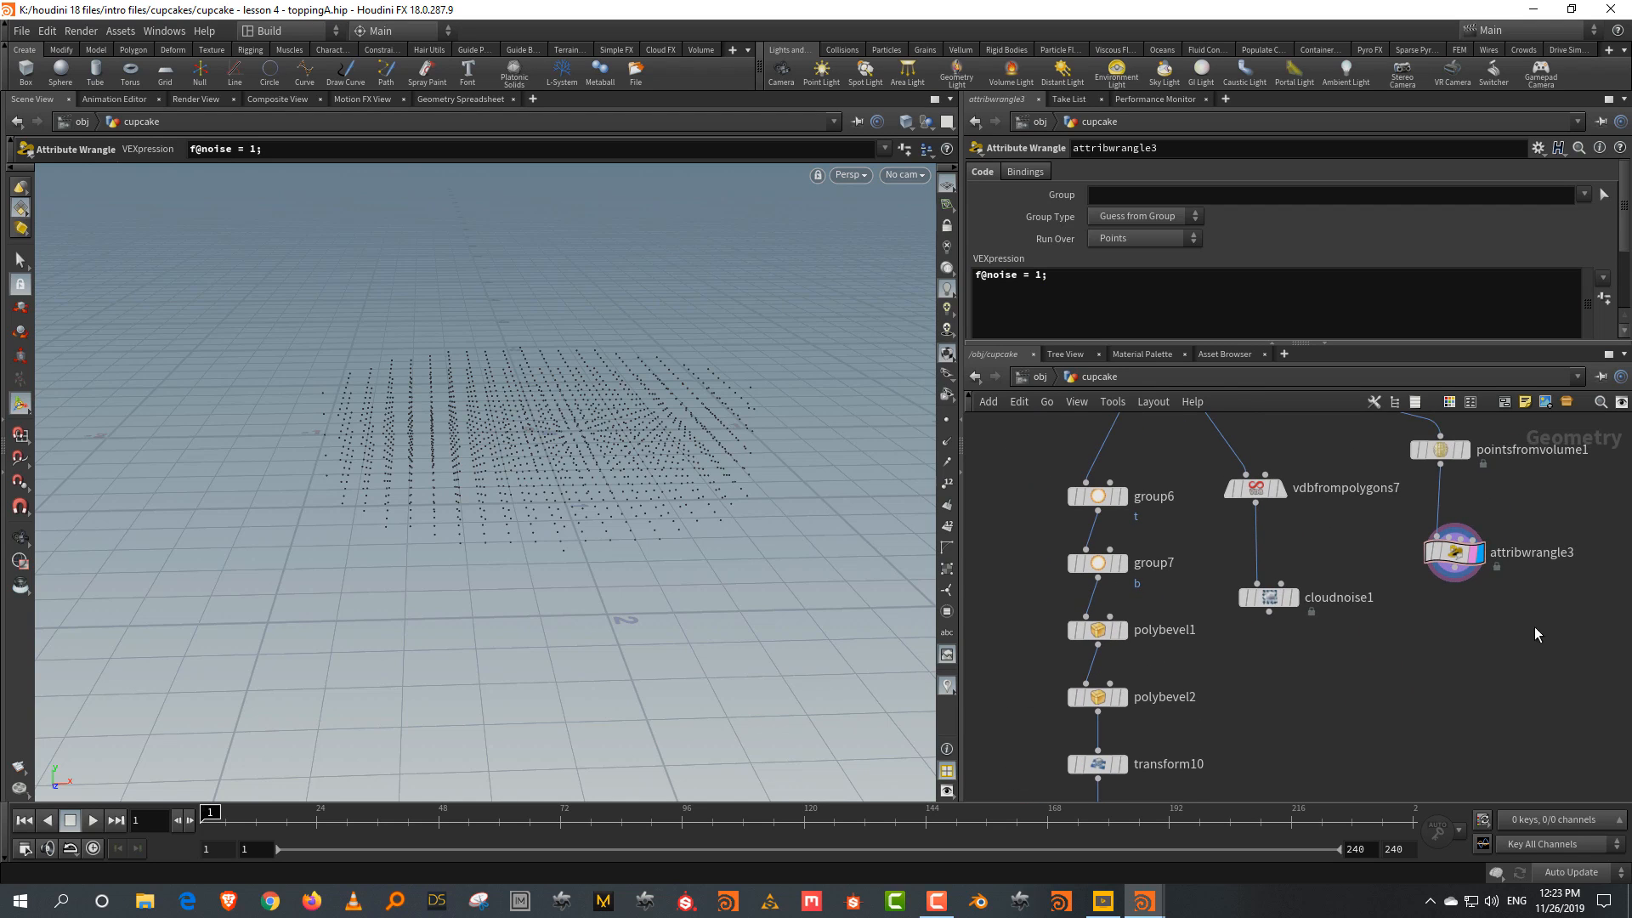
{"action": "left_click_drag", "start_coordinate": [1534, 624], "coordinate": [1458, 476]}
{"action": "key", "text": "ctrl+c"}
{"action": "key", "text": "ctrl+v"}
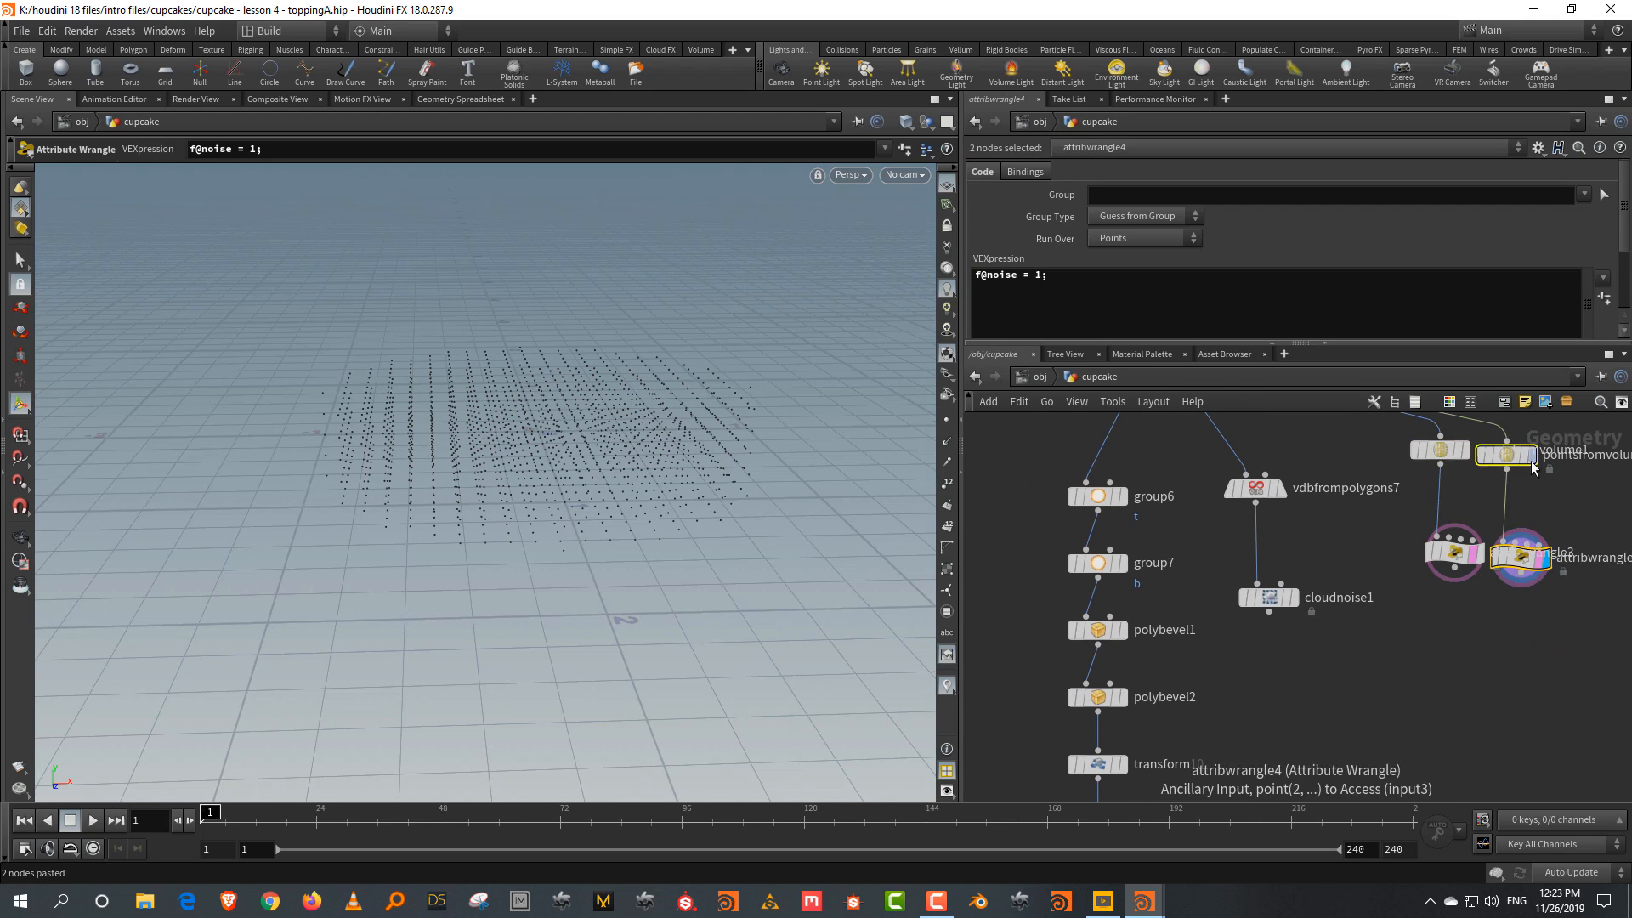
{"action": "left_click", "coordinate": [1517, 699]}
{"action": "middle_click_drag", "start_coordinate": [1319, 692], "coordinate": [1313, 523]}
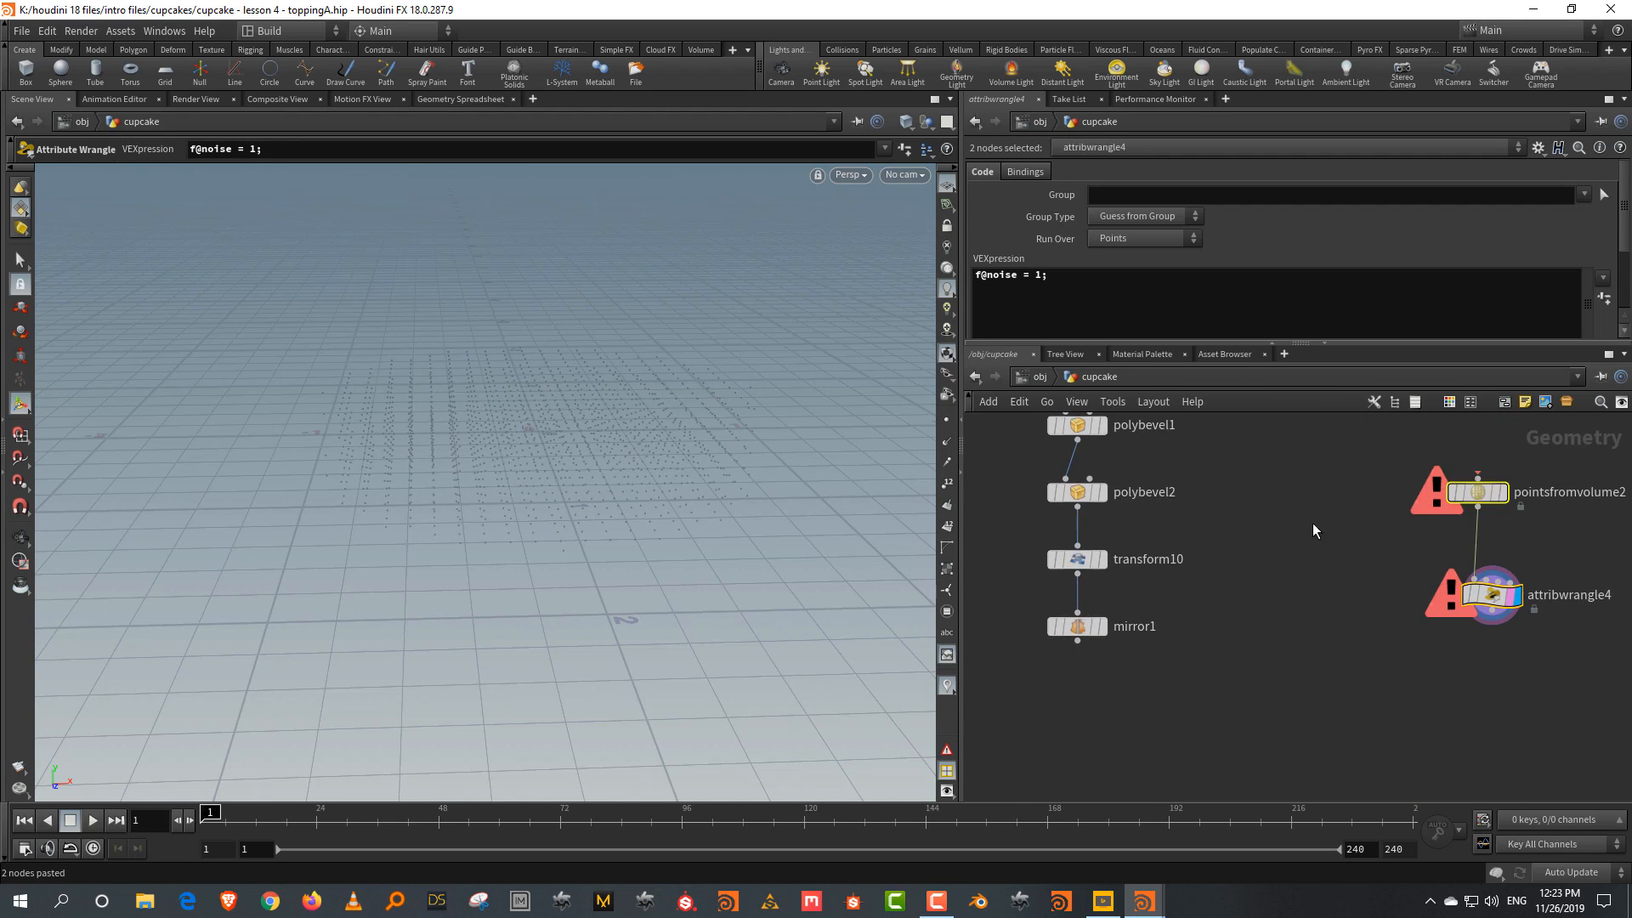
{"action": "left_click_drag", "start_coordinate": [1482, 493], "coordinate": [1117, 703]}
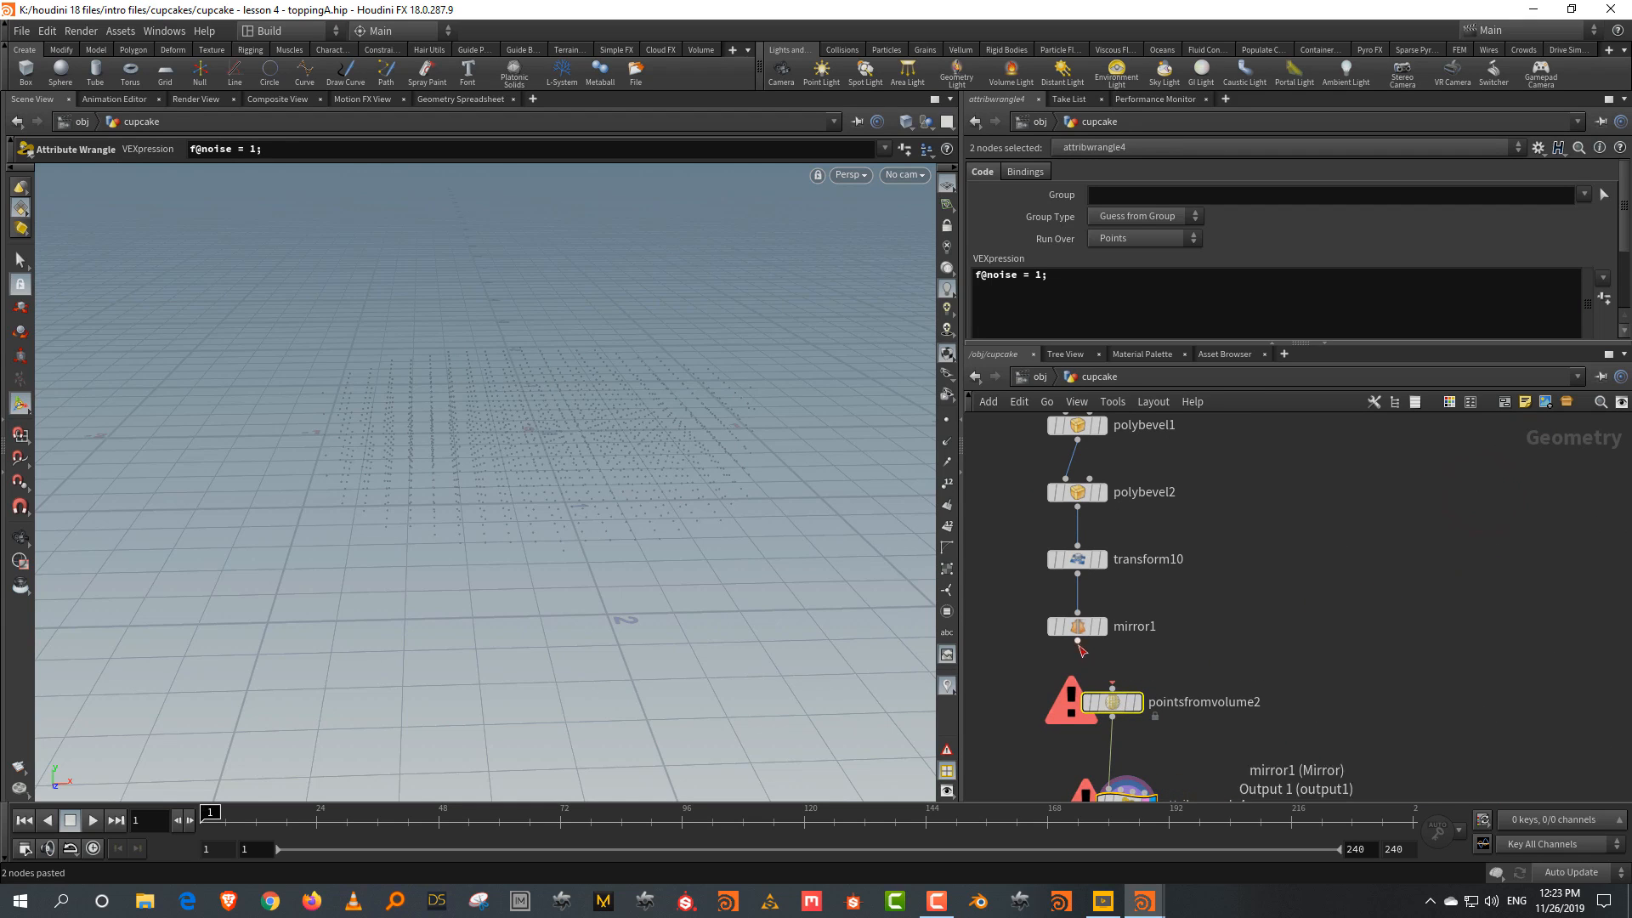
{"action": "left_click_drag", "start_coordinate": [1078, 644], "coordinate": [1112, 688]}
Change the copied wrangle's expression to f@noise = 0; and display pointsfromvolume2 with its settings open
{"action": "middle_click_drag", "start_coordinate": [1178, 680], "coordinate": [1228, 584]}
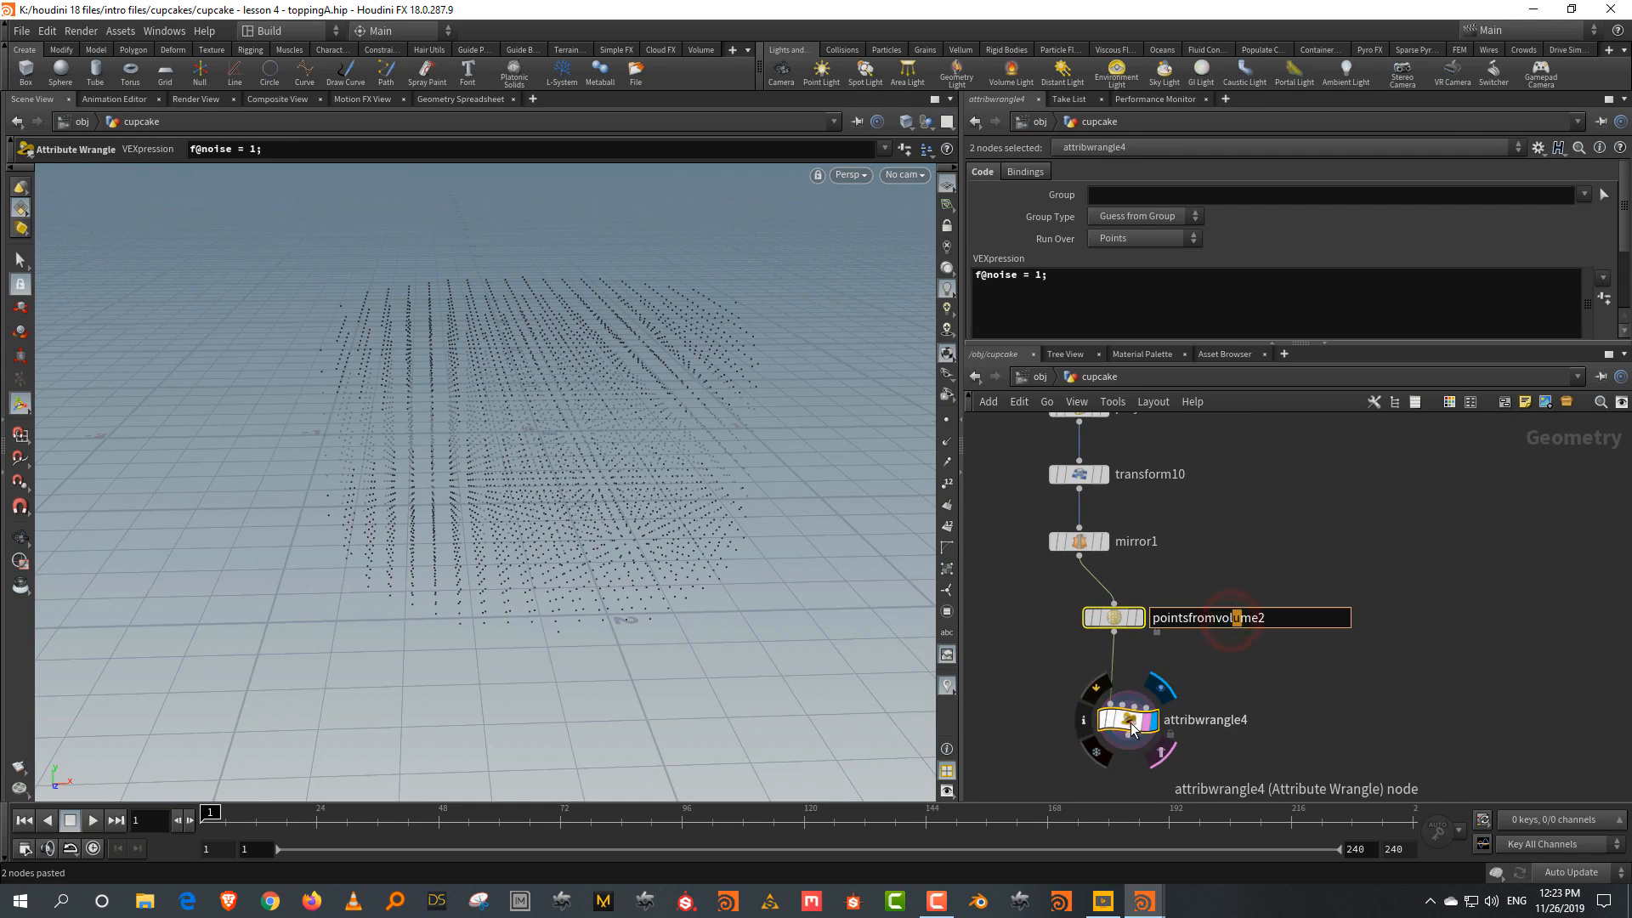
{"action": "left_click", "coordinate": [1131, 721]}
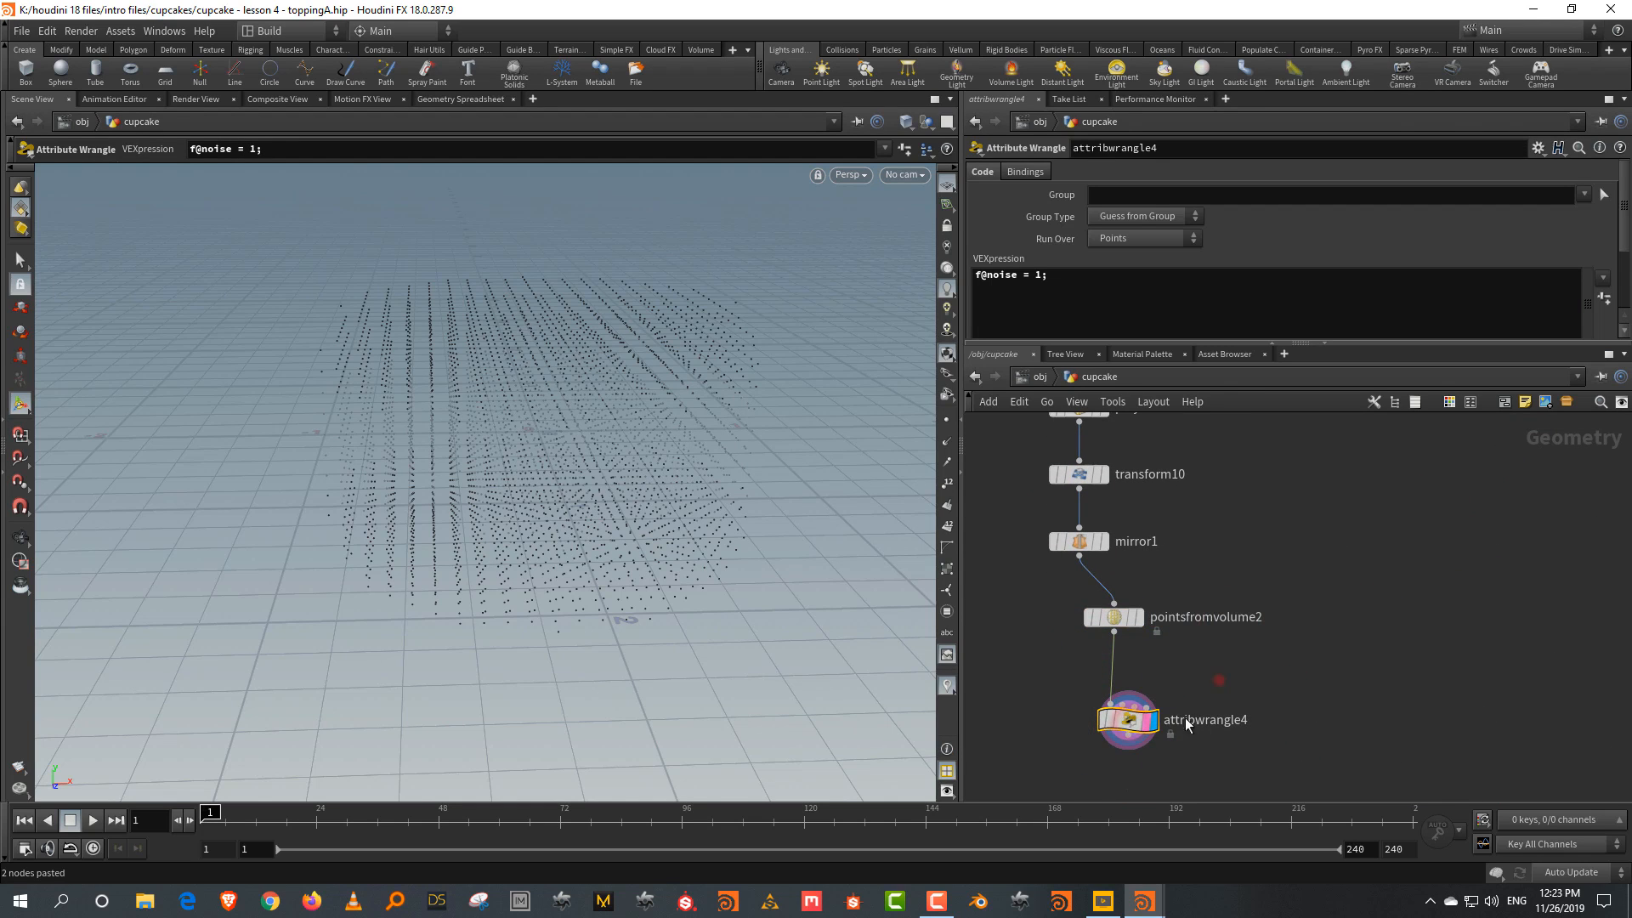
{"action": "double_click", "coordinate": [1038, 276]}
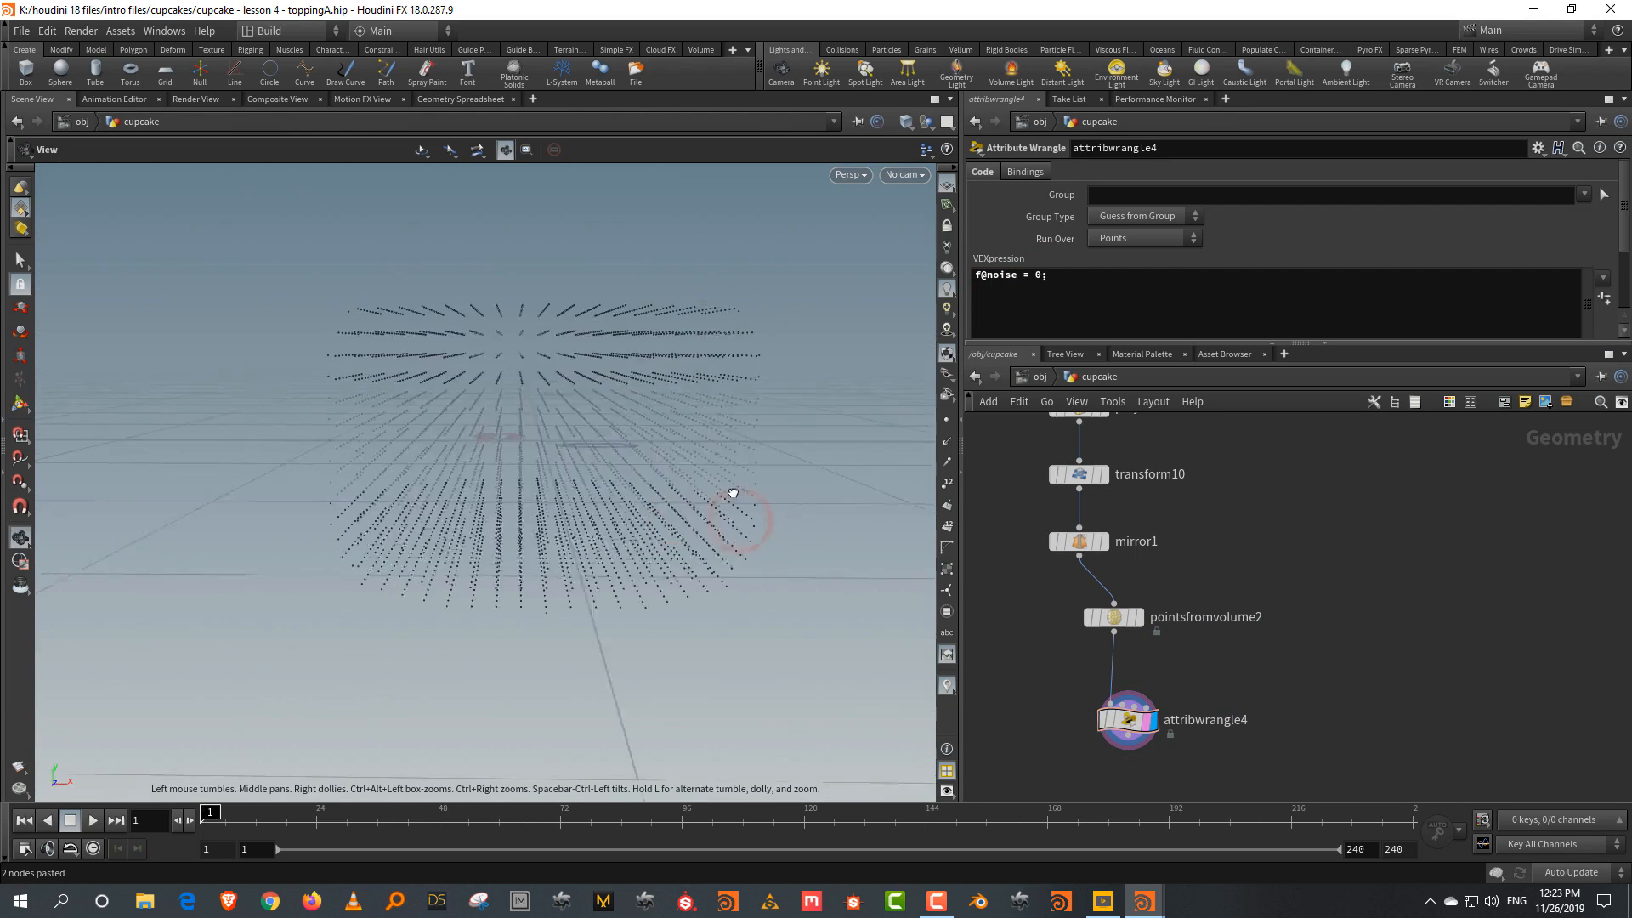
{"action": "left_click", "coordinate": [1113, 618]}
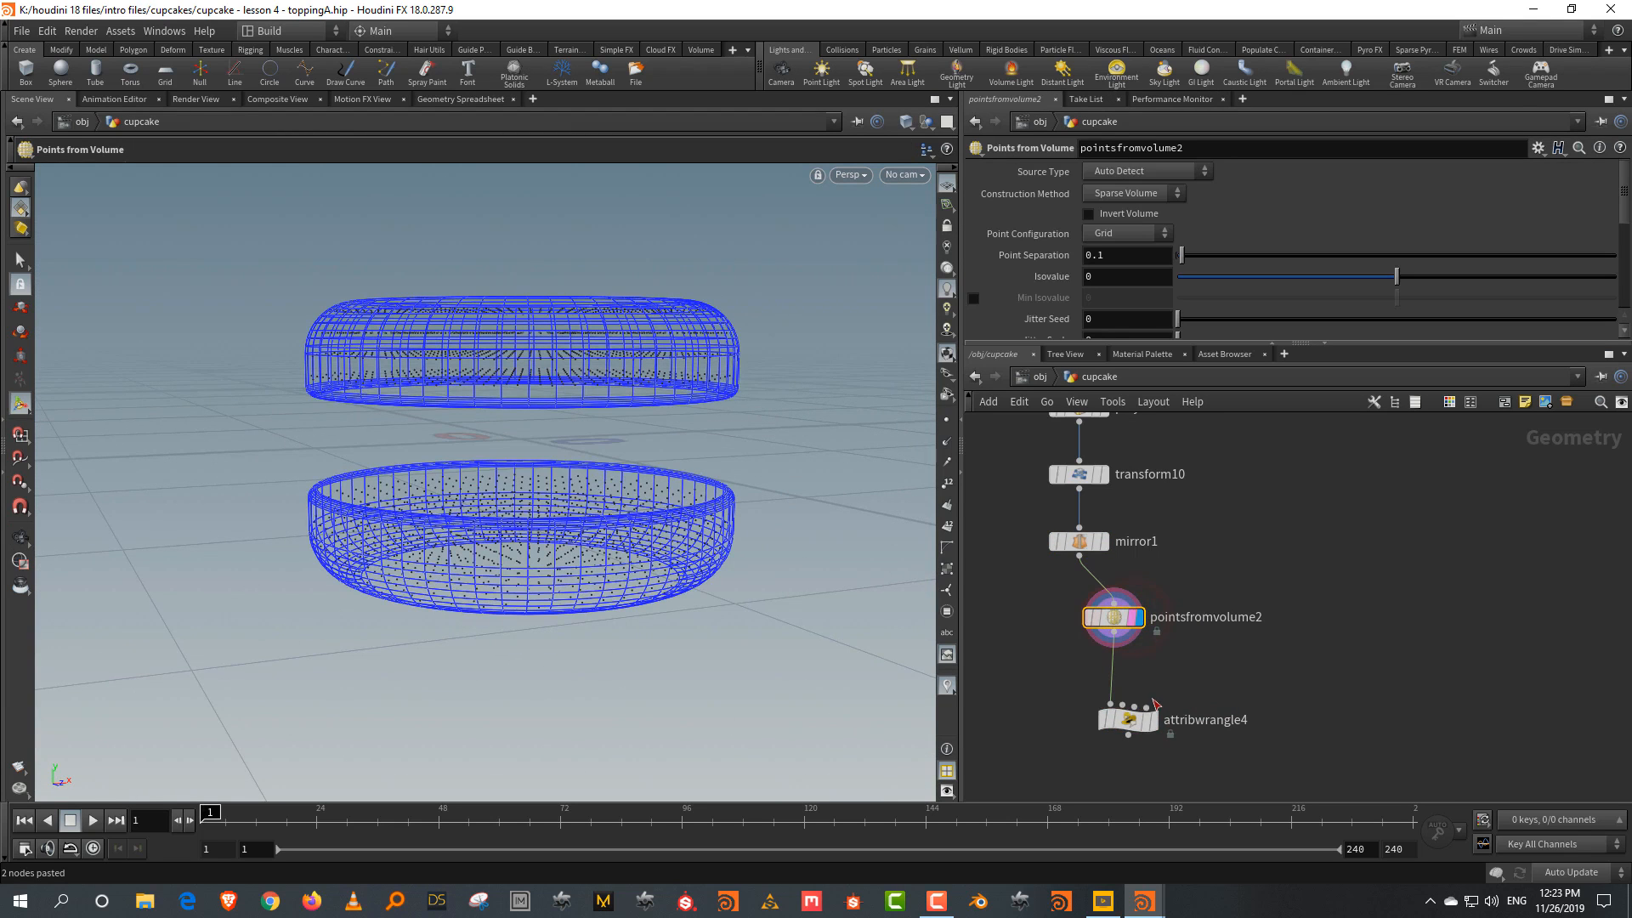
Add a Merge node that combines the outputs of attribwrangle4 and attribwrangle3
{"action": "scroll", "coordinate": [1173, 671], "scroll_direction": "down", "scroll_amount": 3}
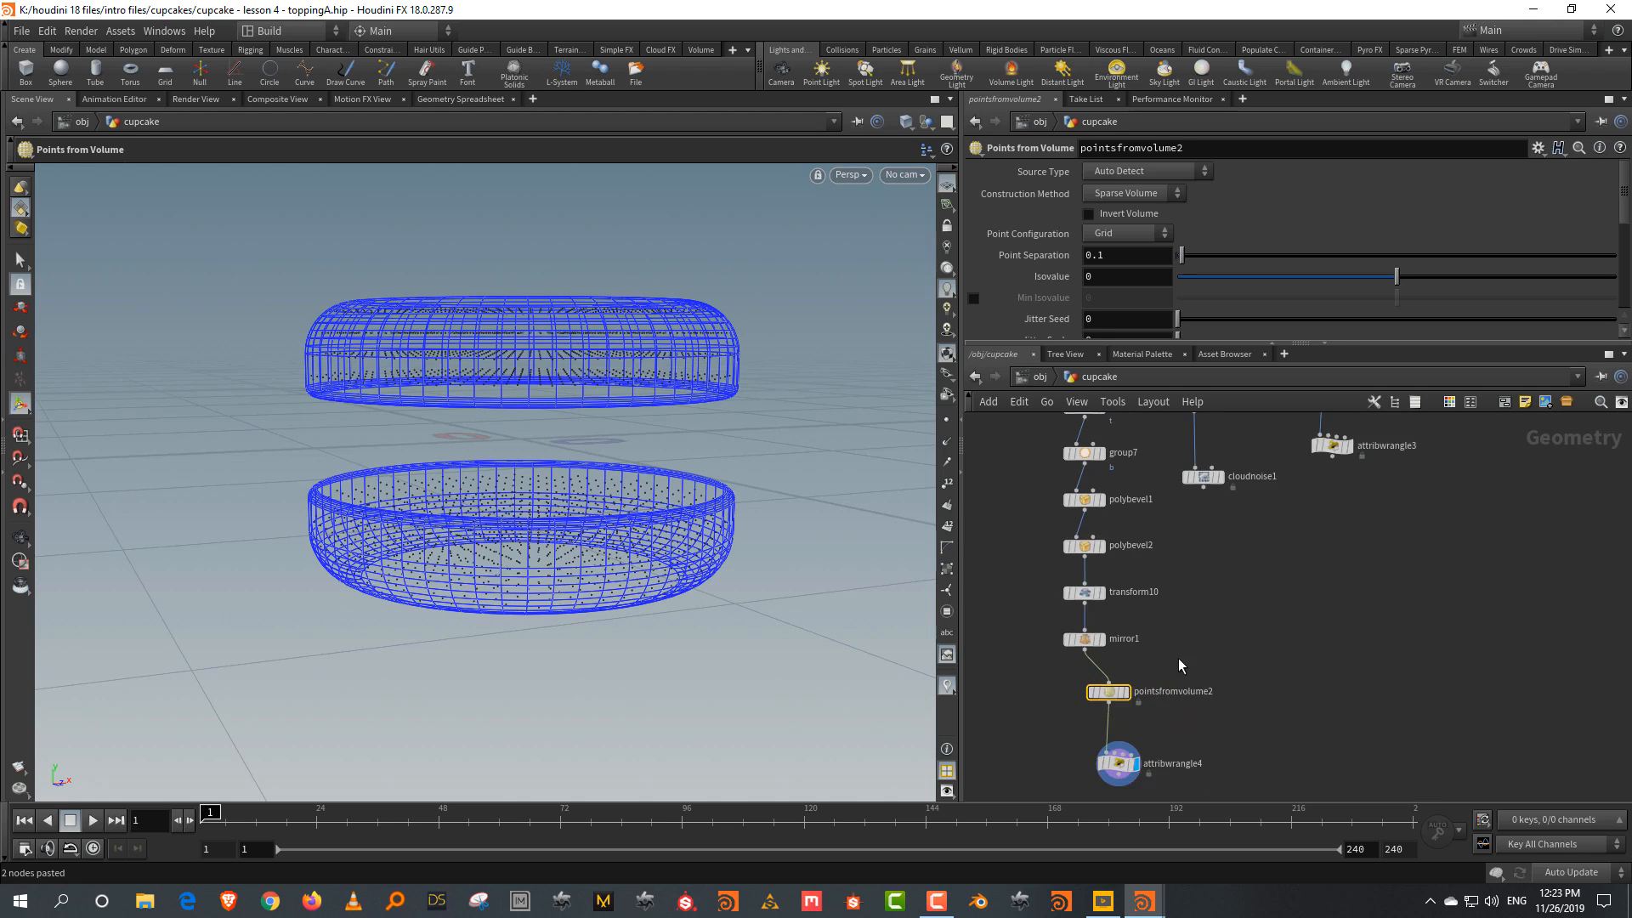
{"action": "key", "text": "Tab"}
{"action": "type", "text": "mer"}
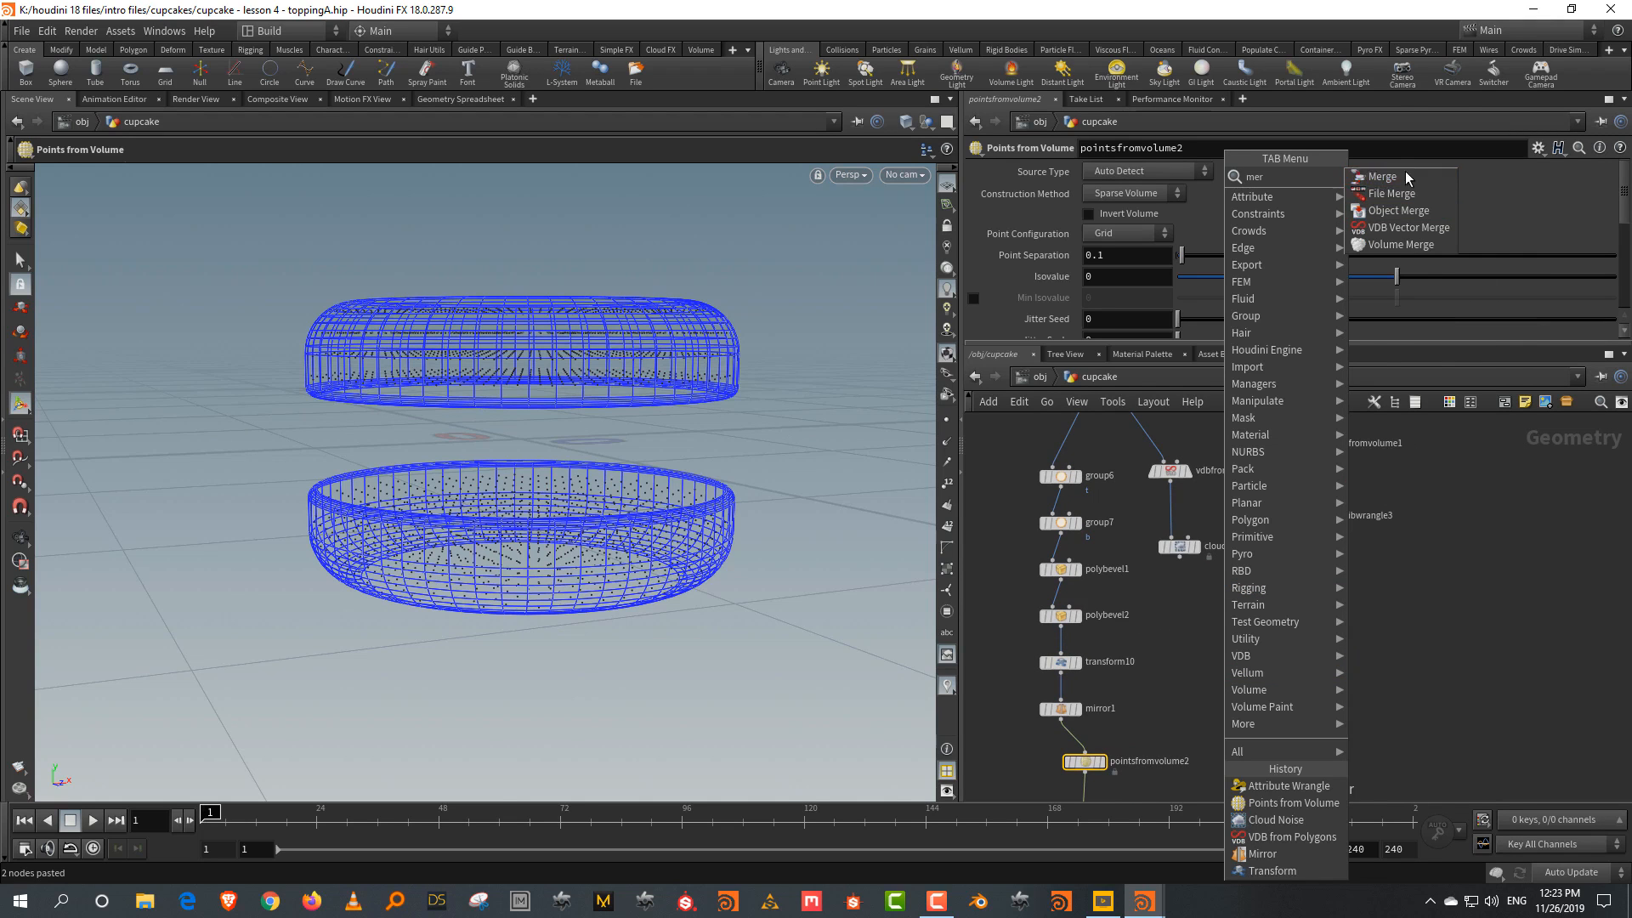
{"action": "left_click", "coordinate": [1404, 175]}
{"action": "middle_click_drag", "start_coordinate": [1240, 775], "coordinate": [1220, 627]}
{"action": "left_click", "coordinate": [1166, 754]}
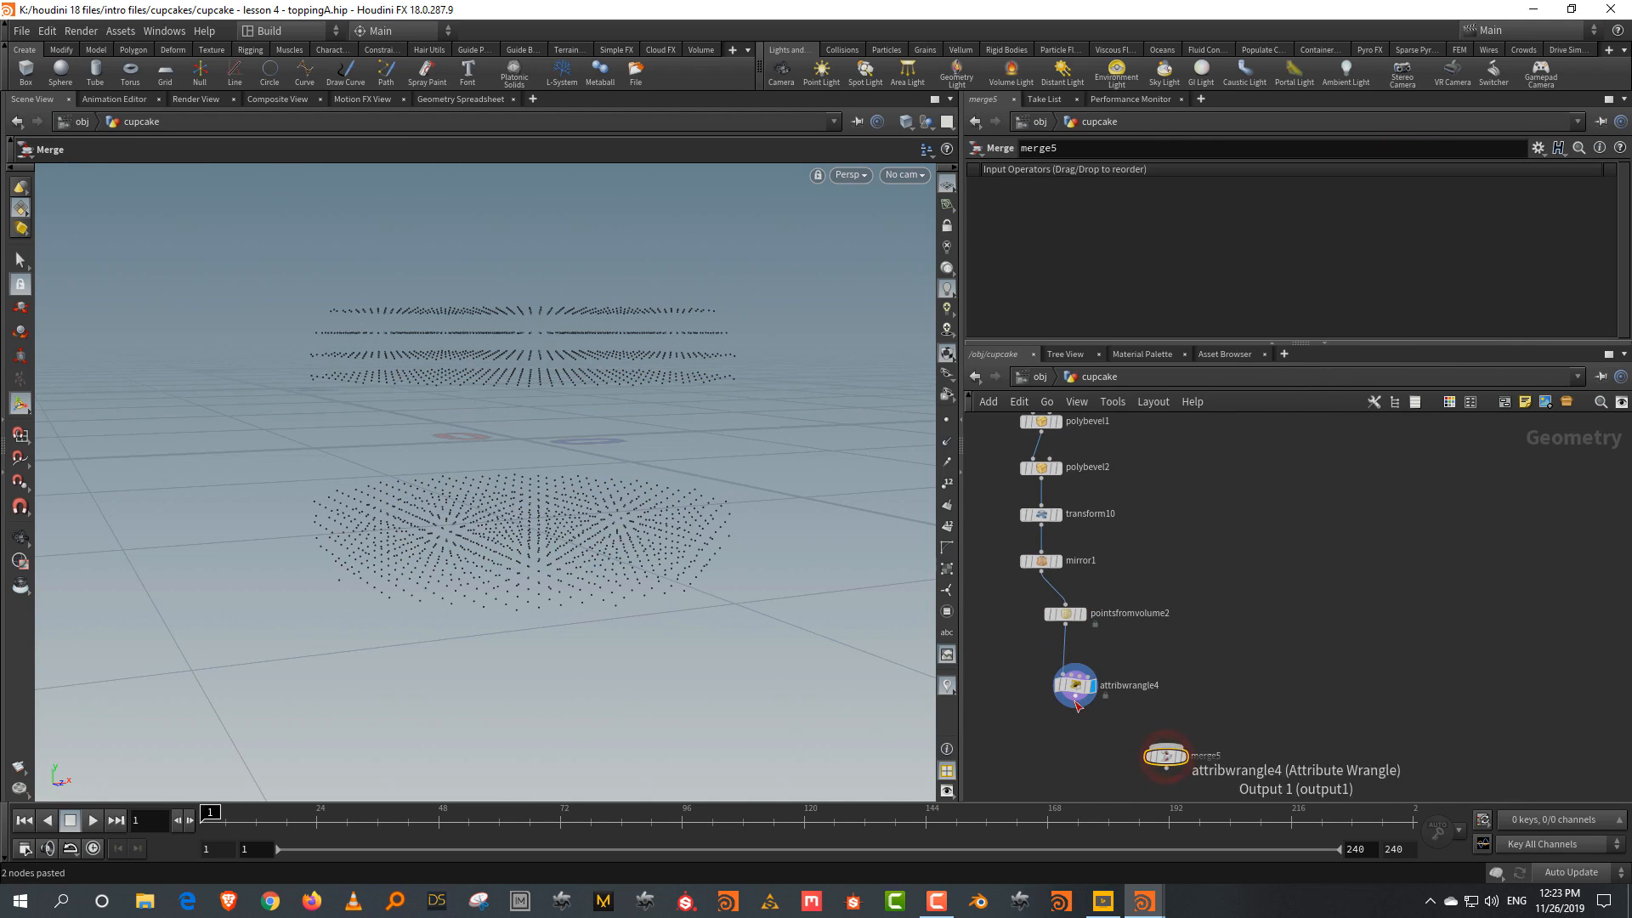
{"action": "left_click_drag", "start_coordinate": [1075, 698], "coordinate": [1165, 748]}
{"action": "middle_click_drag", "start_coordinate": [1274, 464], "coordinate": [1257, 603]}
{"action": "left_click", "coordinate": [1274, 520]}
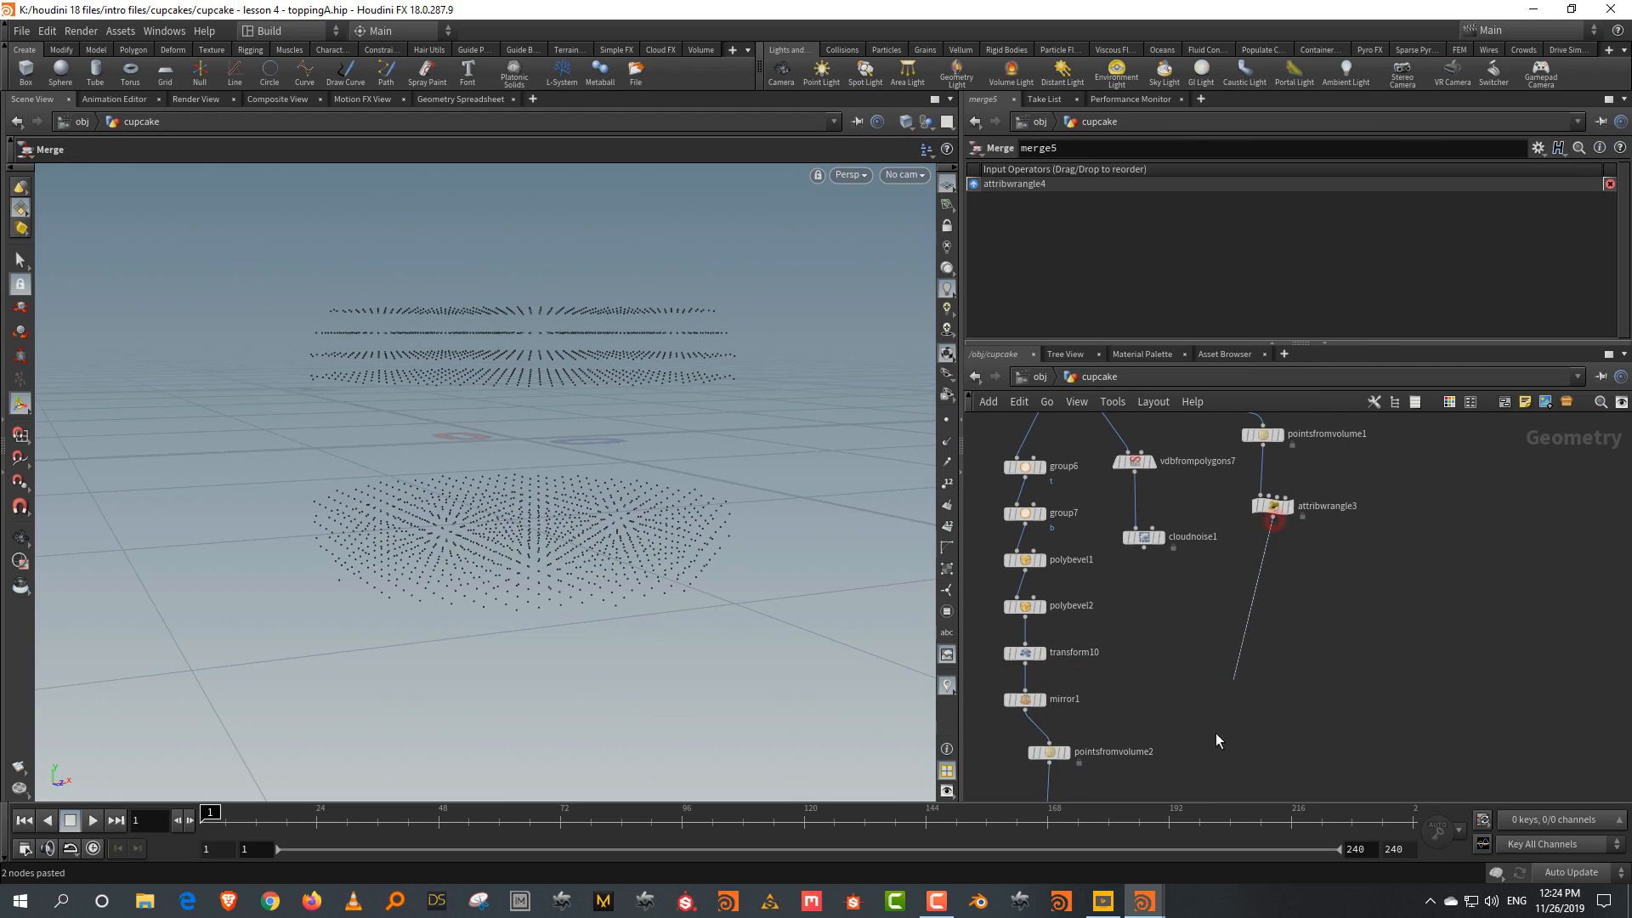
{"action": "middle_click_drag", "start_coordinate": [1197, 779], "coordinate": [1273, 773]}
{"action": "left_click", "coordinate": [1216, 679]}
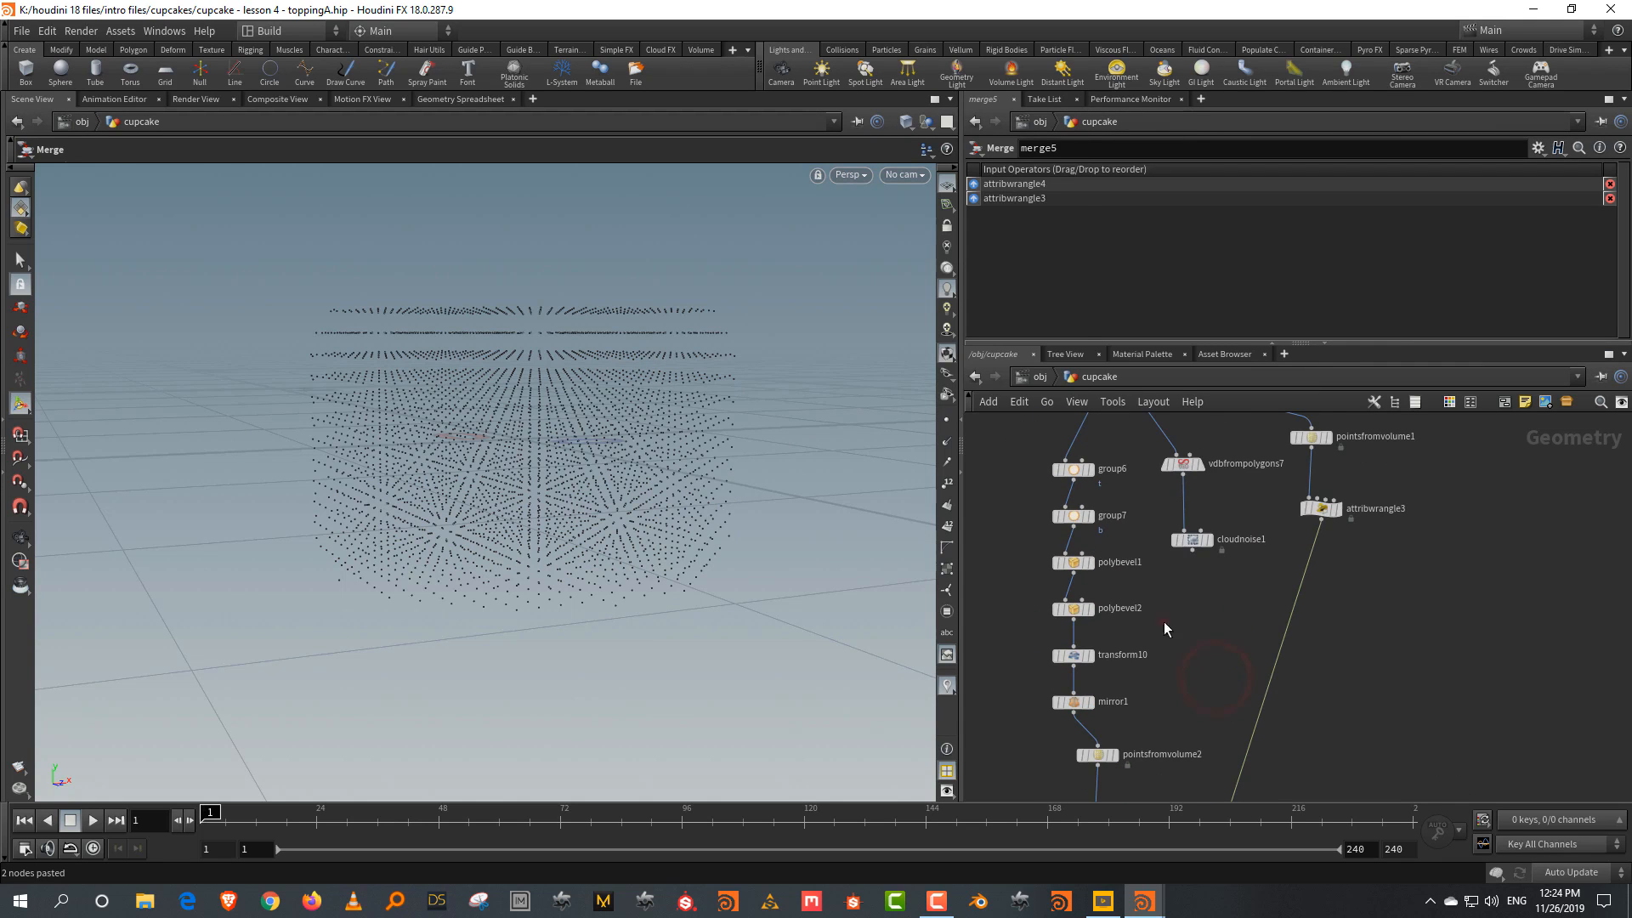
Move the vdbfrompolygons7 and cloudnoise1 nodes down beside merge5
{"action": "left_click_drag", "start_coordinate": [1165, 636], "coordinate": [1221, 450]}
{"action": "middle_click_drag", "start_coordinate": [1221, 508], "coordinate": [1173, 478]}
{"action": "left_click_drag", "start_coordinate": [1140, 432], "coordinate": [1289, 748]}
{"action": "middle_click_drag", "start_coordinate": [1338, 659], "coordinate": [1304, 468]}
{"action": "left_click_drag", "start_coordinate": [1265, 554], "coordinate": [1258, 638]}
{"action": "scroll", "coordinate": [1302, 668], "scroll_direction": "up", "scroll_amount": 4}
{"action": "double_click", "coordinate": [1362, 629]}
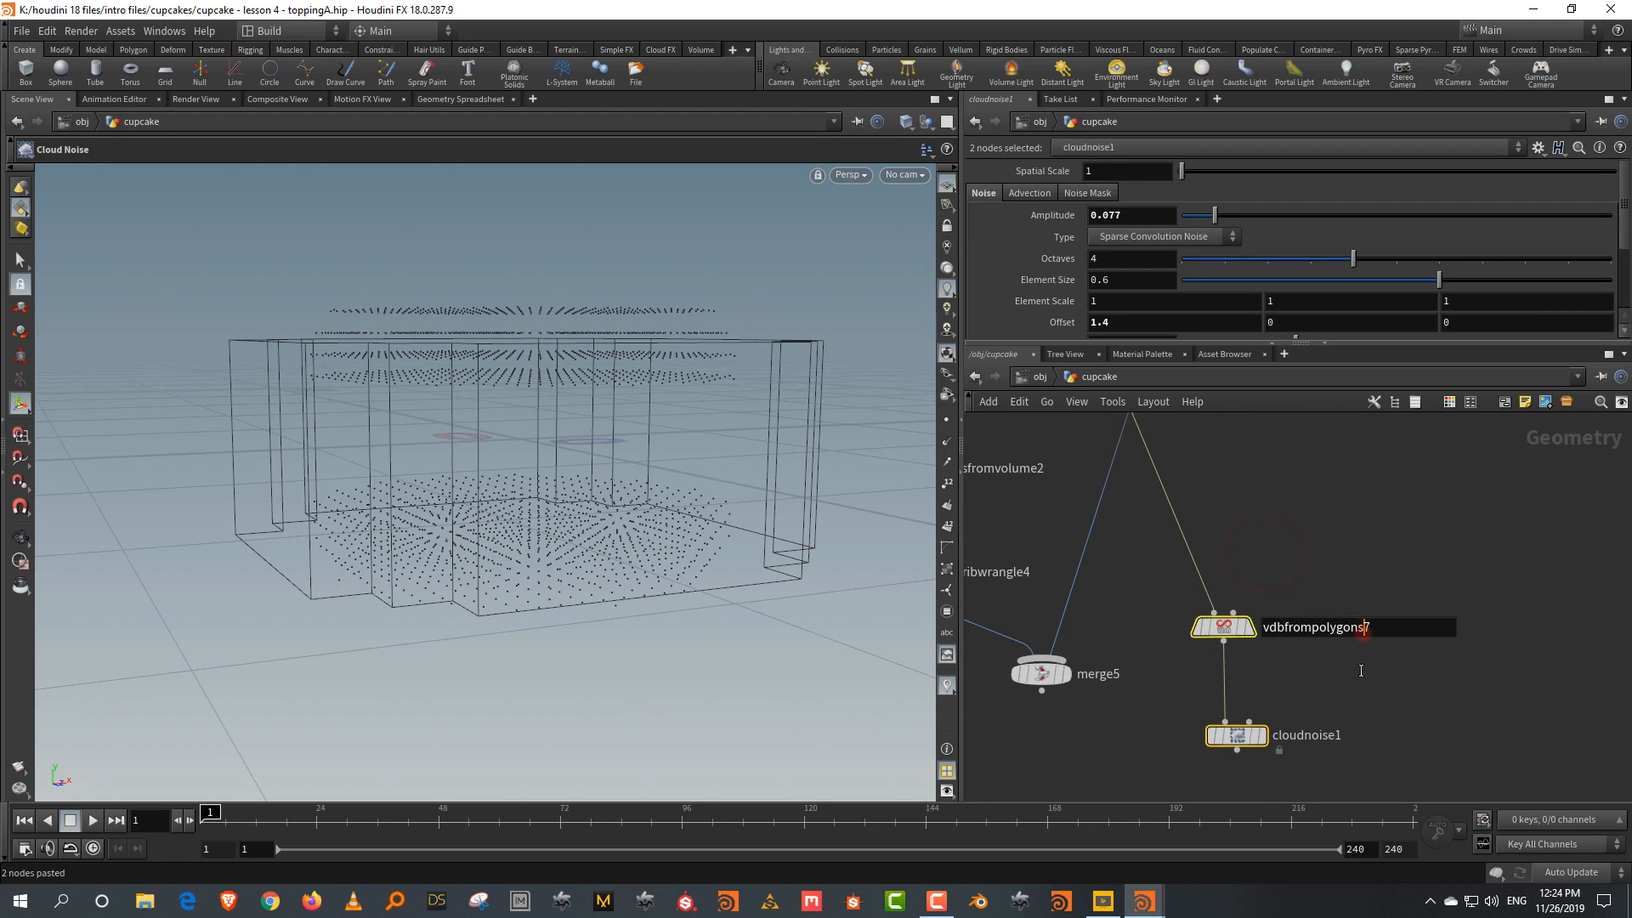
{"action": "key", "text": "Return"}
Connect merge5 to the Noise Mask input of cloudnoise1 and display cloudnoise1
{"action": "left_click", "coordinate": [1042, 691]}
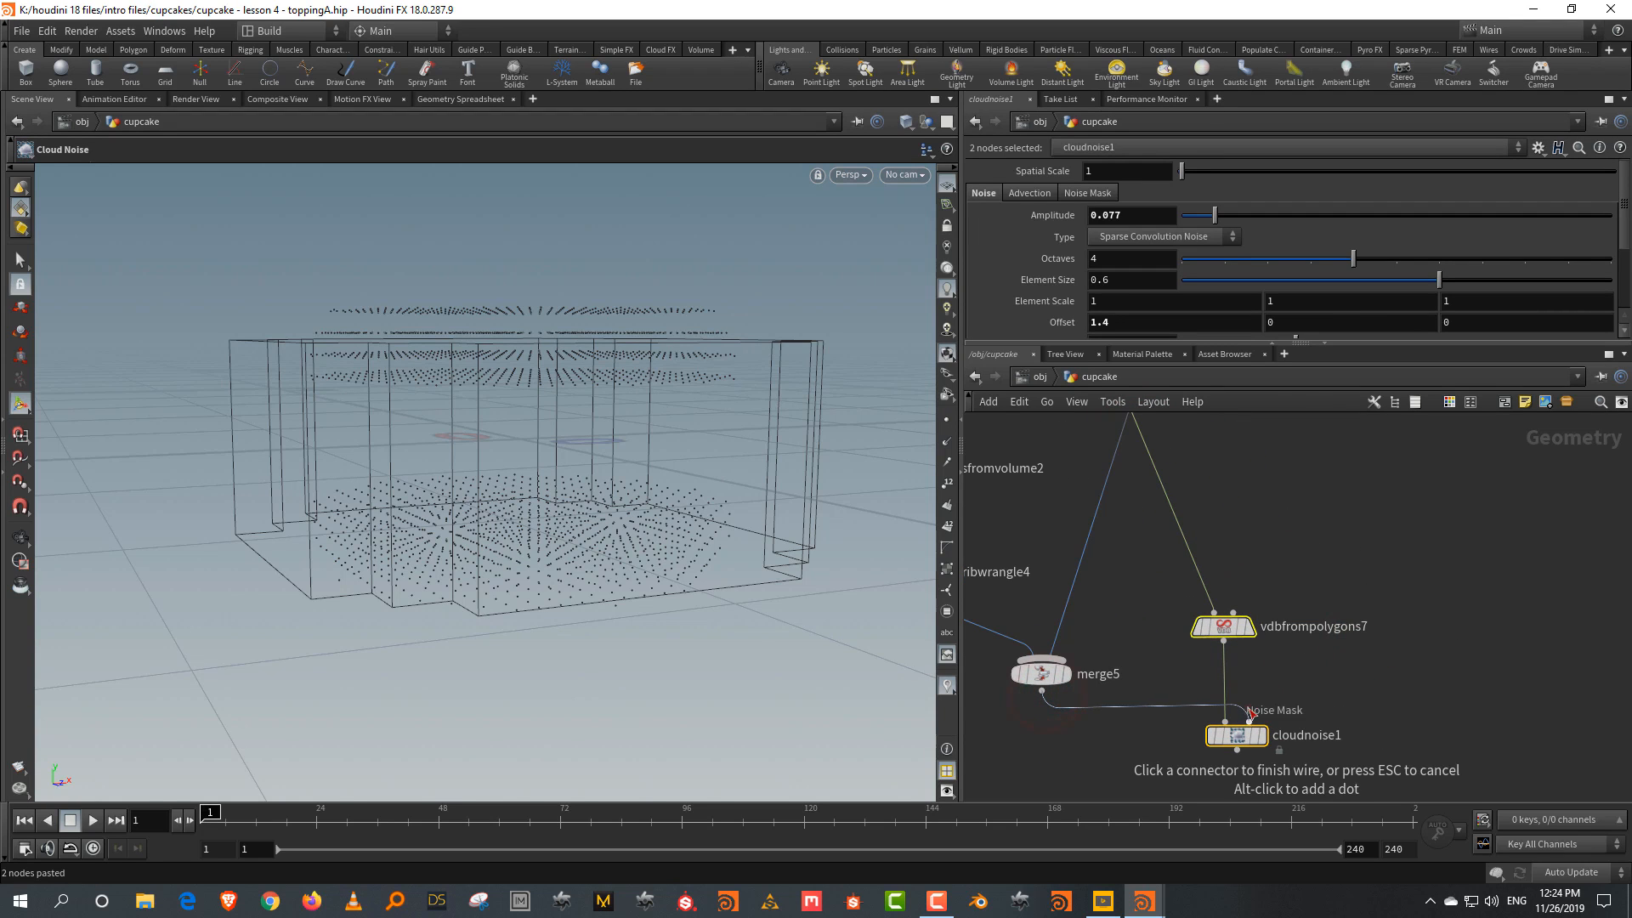
{"action": "left_click", "coordinate": [1263, 736]}
{"action": "left_click", "coordinate": [1264, 736]}
Enable Noise Mask on cloudnoise1 and check the noisy filling from below and from the side
{"action": "left_click_drag", "start_coordinate": [809, 521], "coordinate": [612, 366], "text": "alt"}
{"action": "left_click", "coordinate": [1089, 193]}
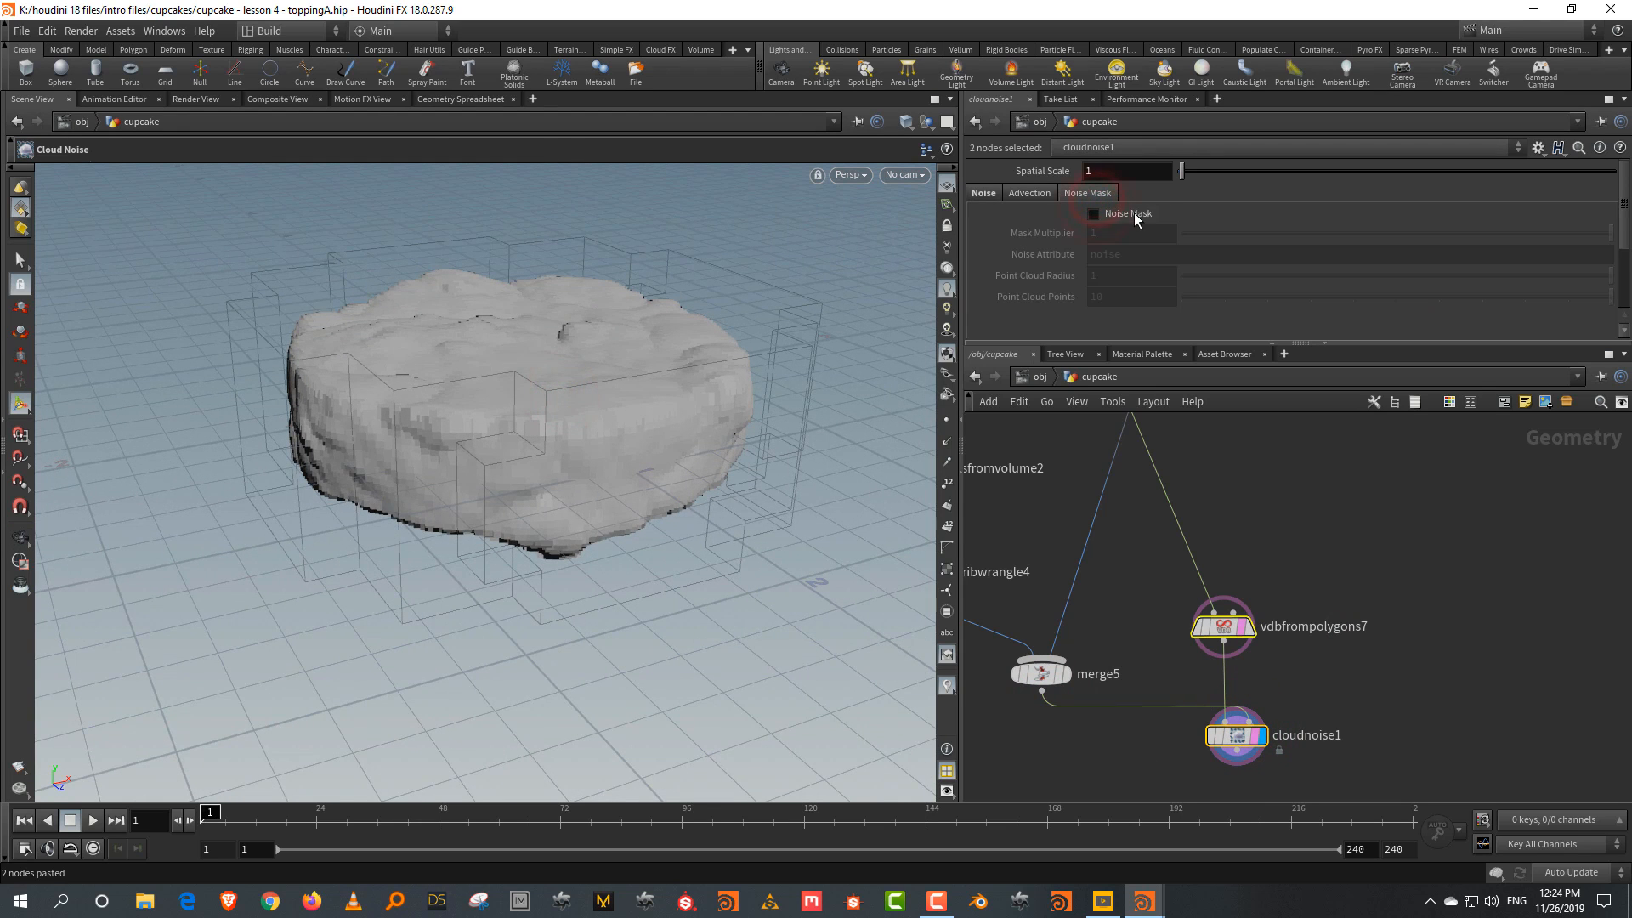
{"action": "left_click", "coordinate": [1135, 216]}
{"action": "key", "text": "Escape"}
{"action": "left_click_drag", "start_coordinate": [513, 354], "coordinate": [649, 365]}
{"action": "left_click", "coordinate": [1109, 214]}
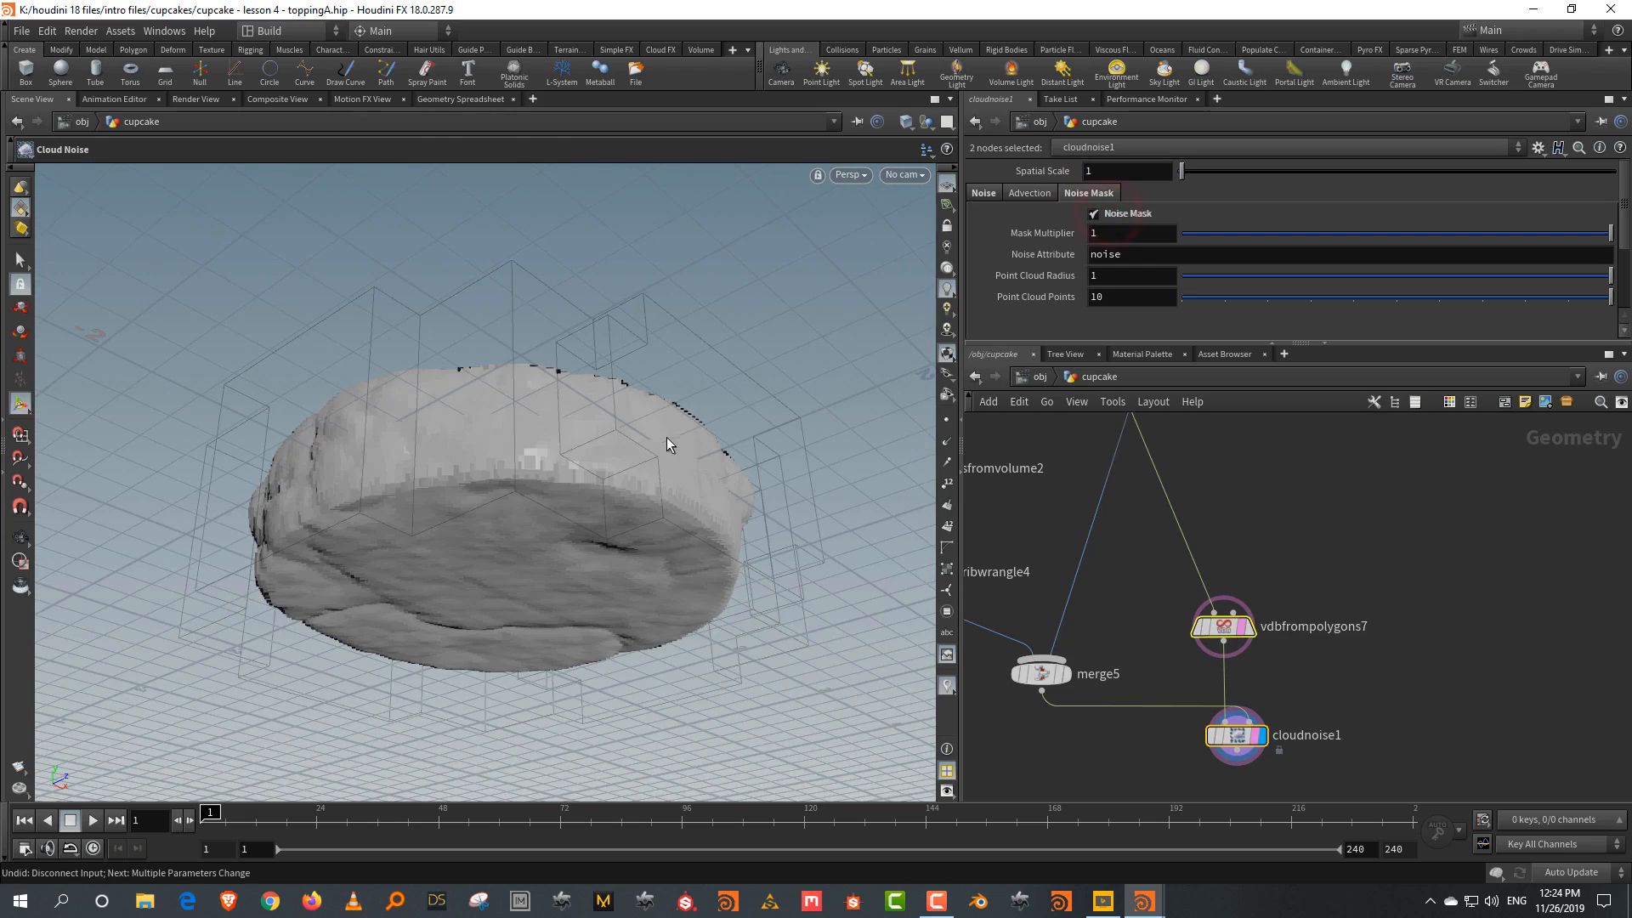
{"action": "key", "text": "Escape"}
{"action": "left_click_drag", "start_coordinate": [634, 364], "coordinate": [644, 453]}
{"action": "middle_click_drag", "start_coordinate": [1373, 646], "coordinate": [1365, 609]}
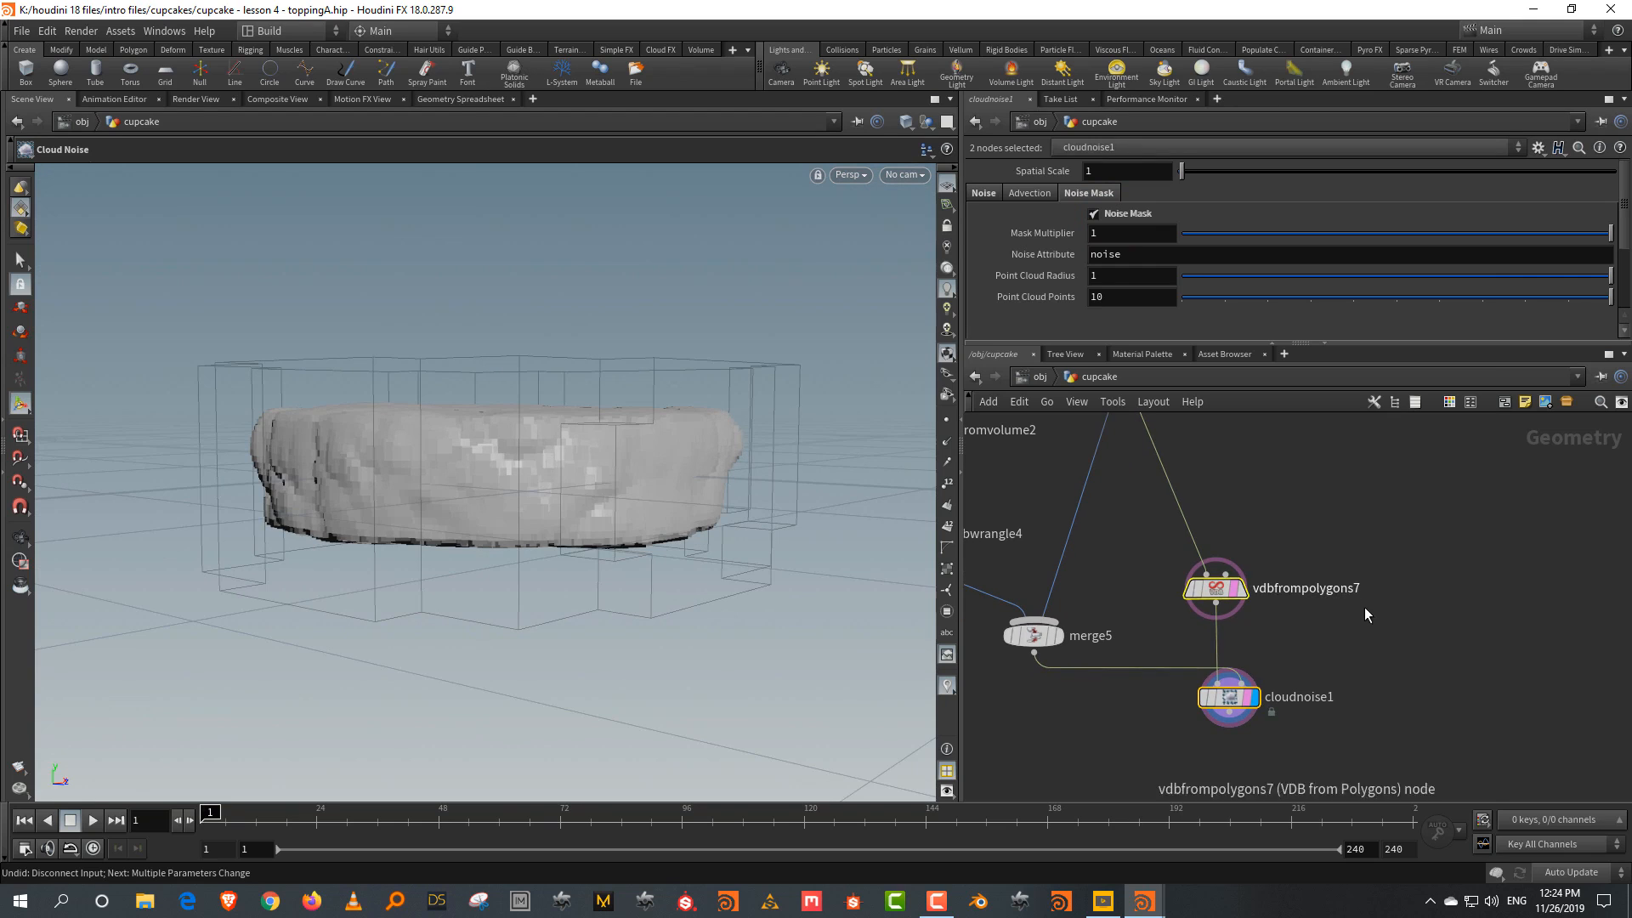
Add a Convert VDB node after cloudnoise1, set Convert To to Polygons and display its output
{"action": "left_click", "coordinate": [1366, 622]}
{"action": "key", "text": "Tab"}
{"action": "type", "text": "conver"}
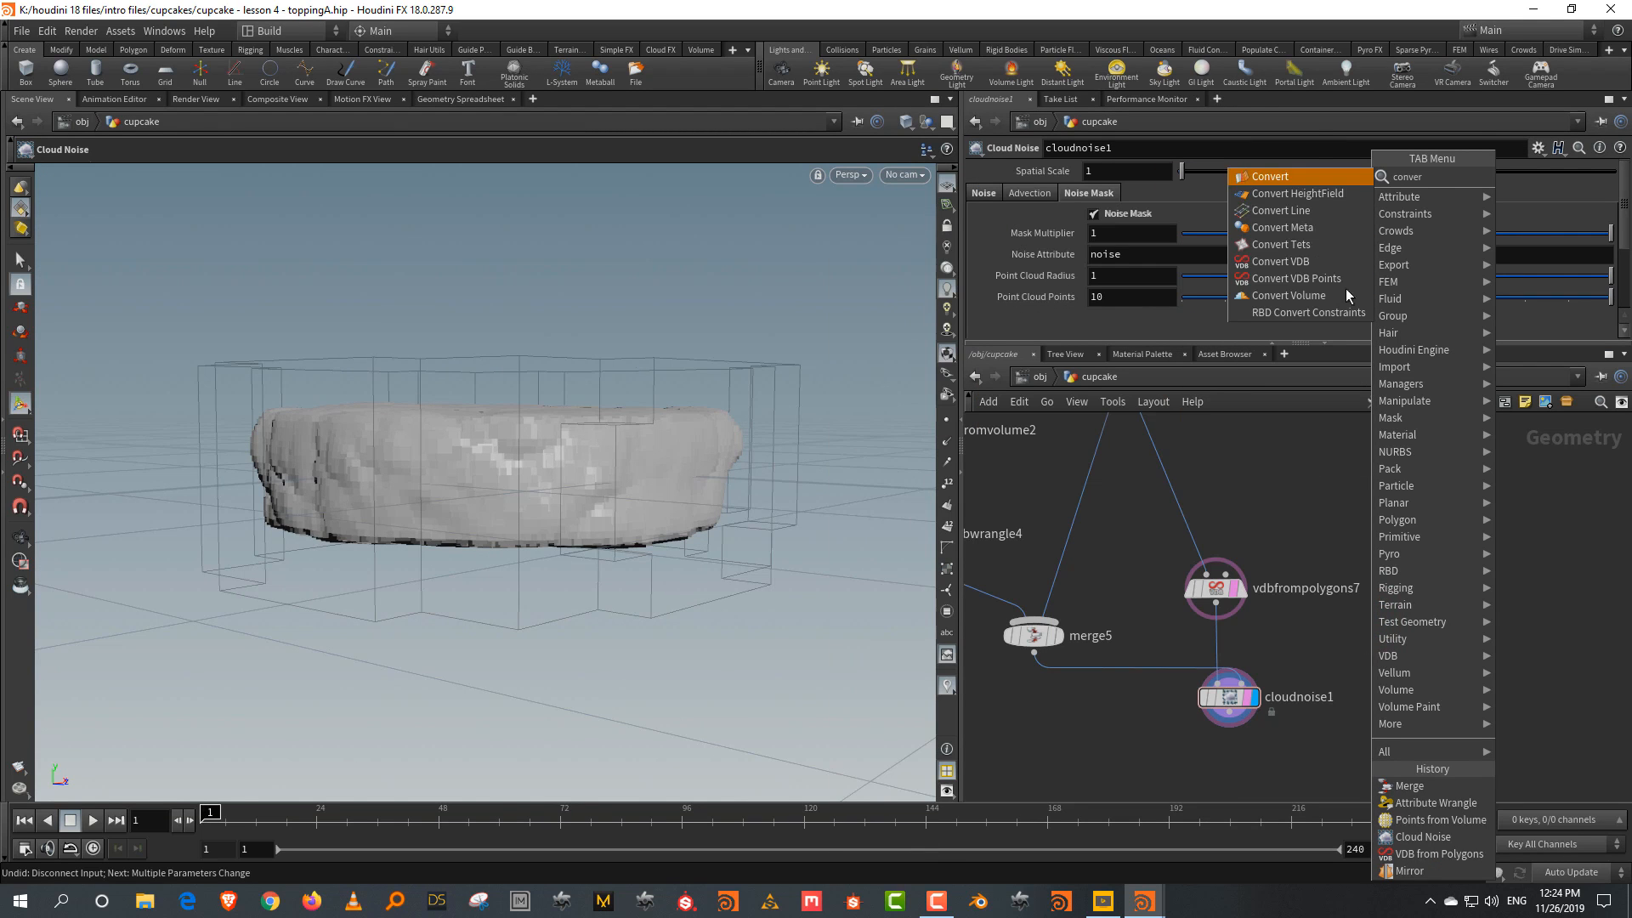
{"action": "left_click", "coordinate": [1309, 260]}
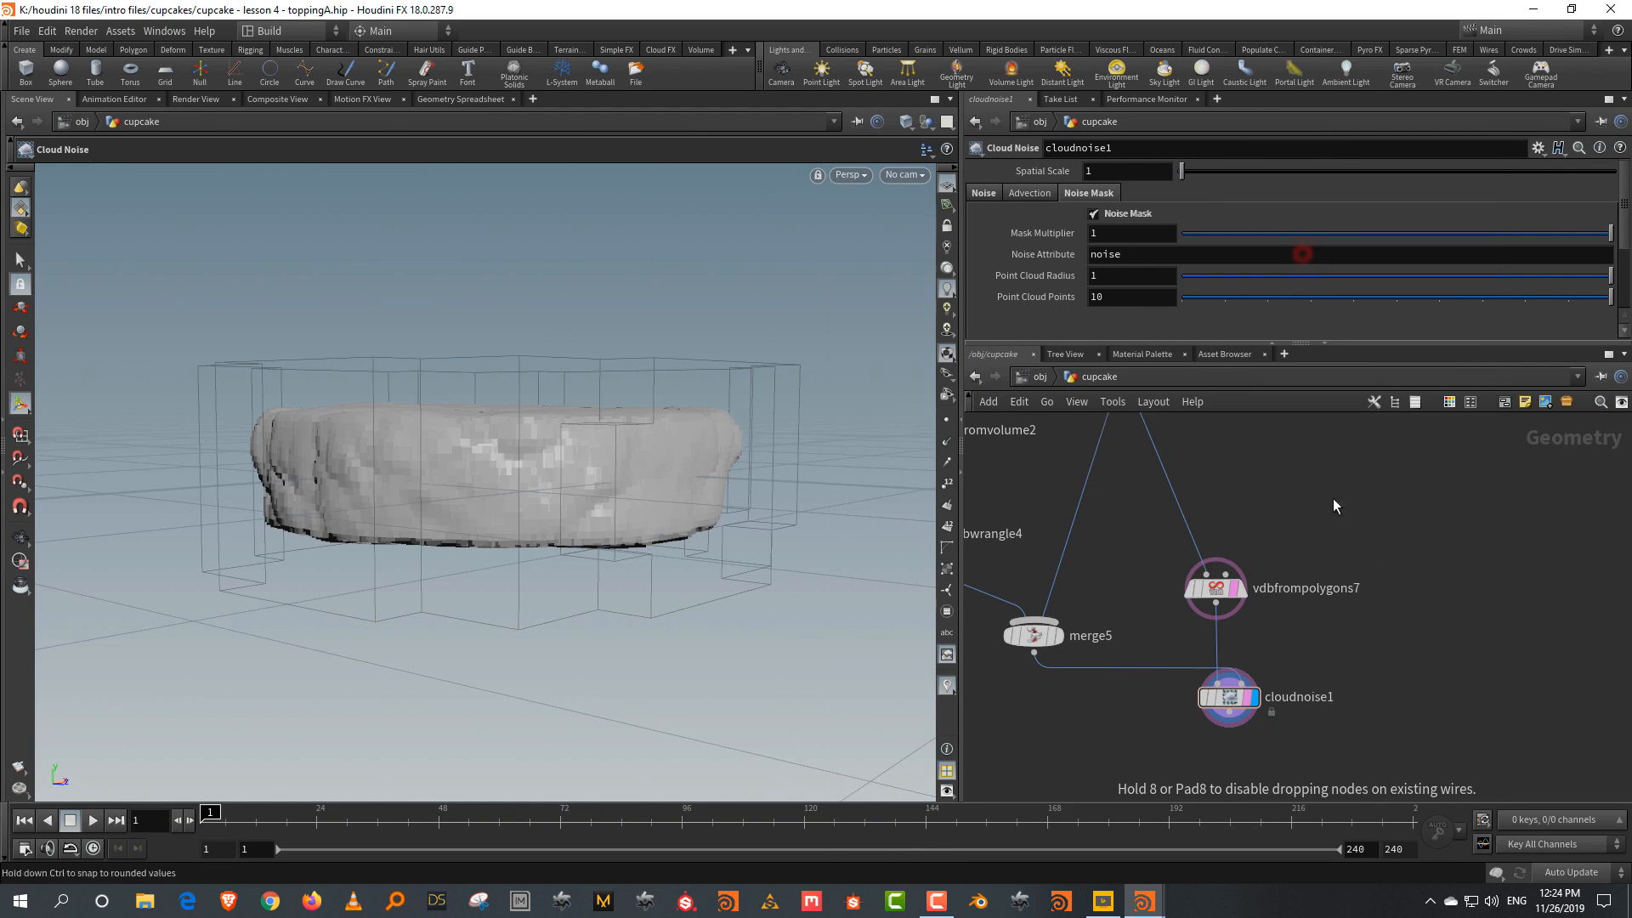
{"action": "left_click", "coordinate": [1241, 680]}
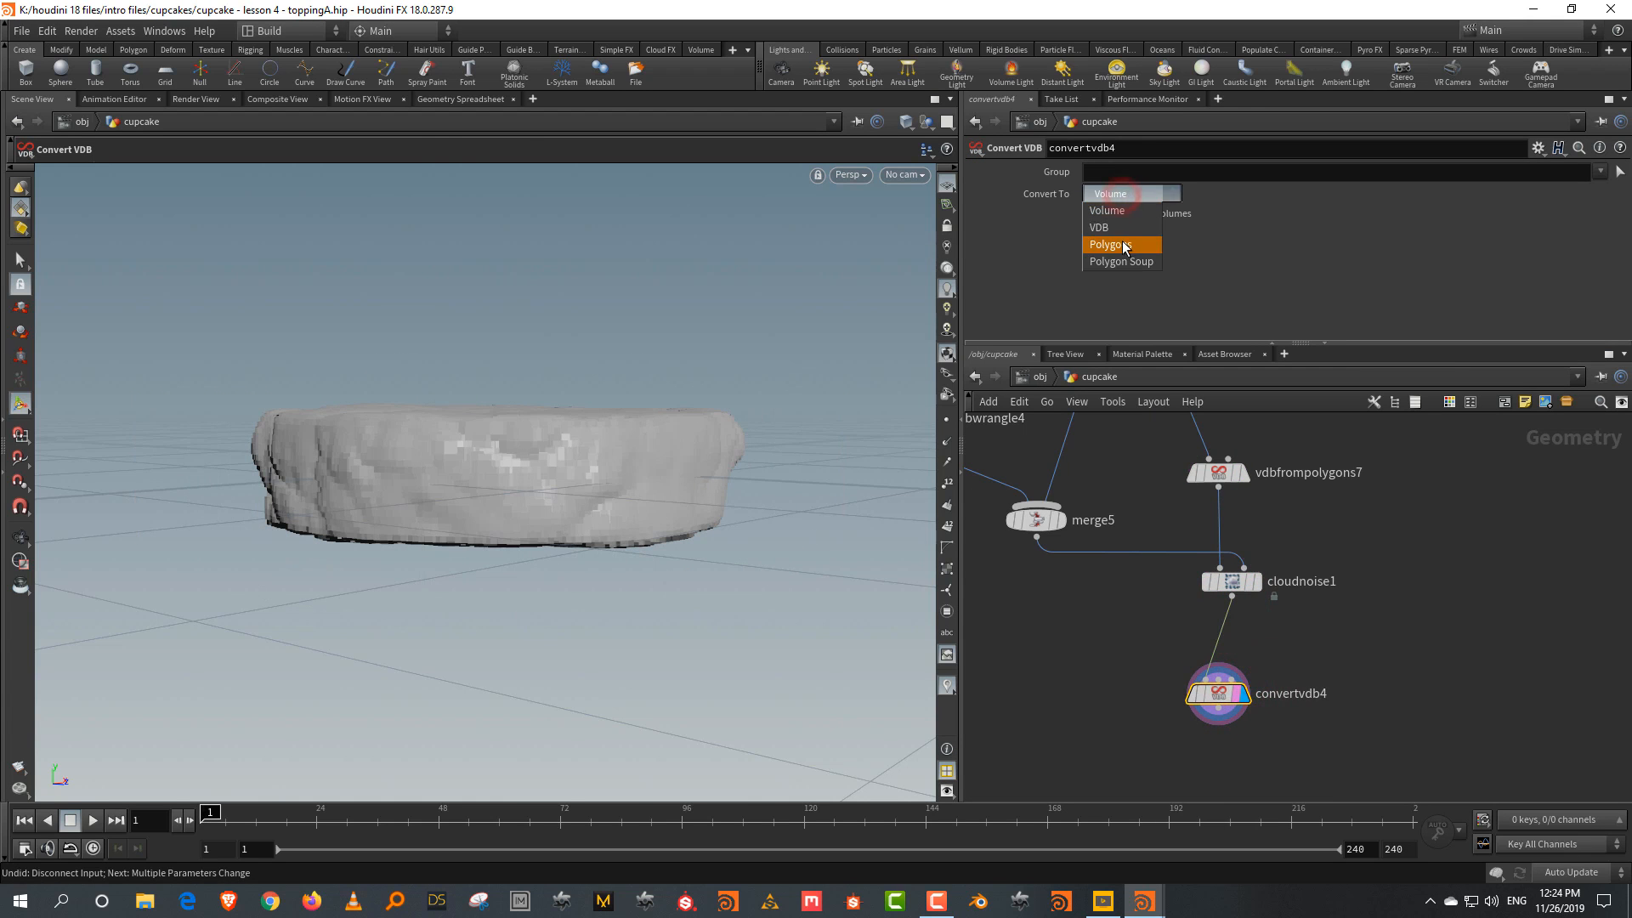
{"action": "left_click", "coordinate": [1125, 247]}
{"action": "key", "text": "Escape"}
{"action": "left_click_drag", "start_coordinate": [547, 353], "coordinate": [527, 395]}
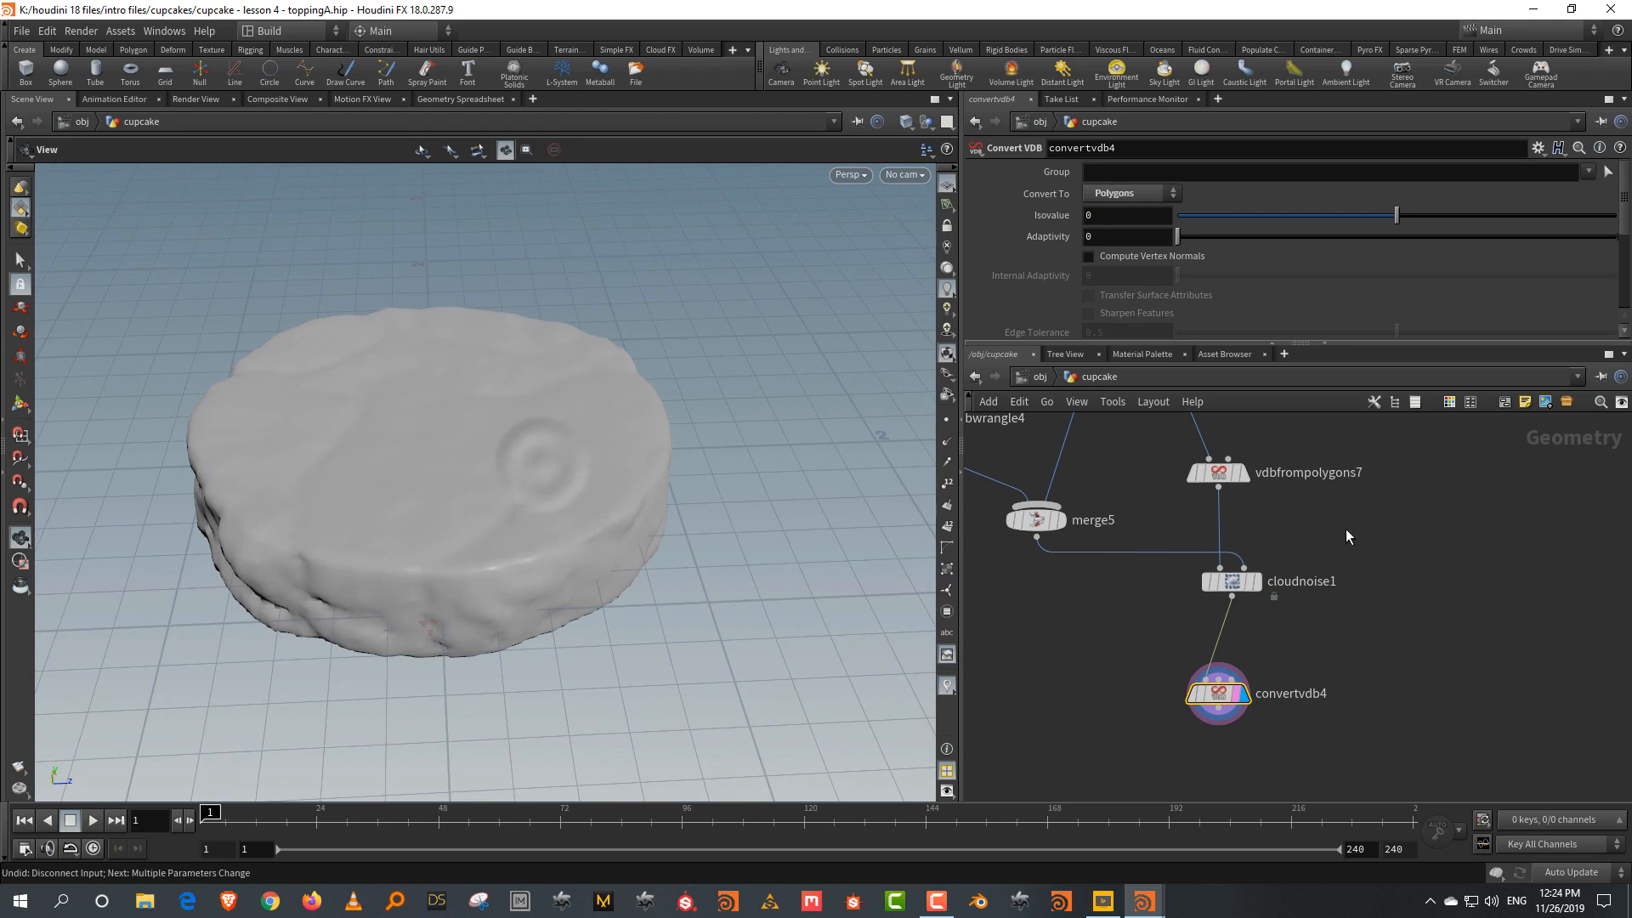
Place a new, unconnected Merge node below attribwrangle4
{"action": "scroll", "coordinate": [1406, 618], "scroll_direction": "down", "scroll_amount": 3}
{"action": "key", "text": "Return"}
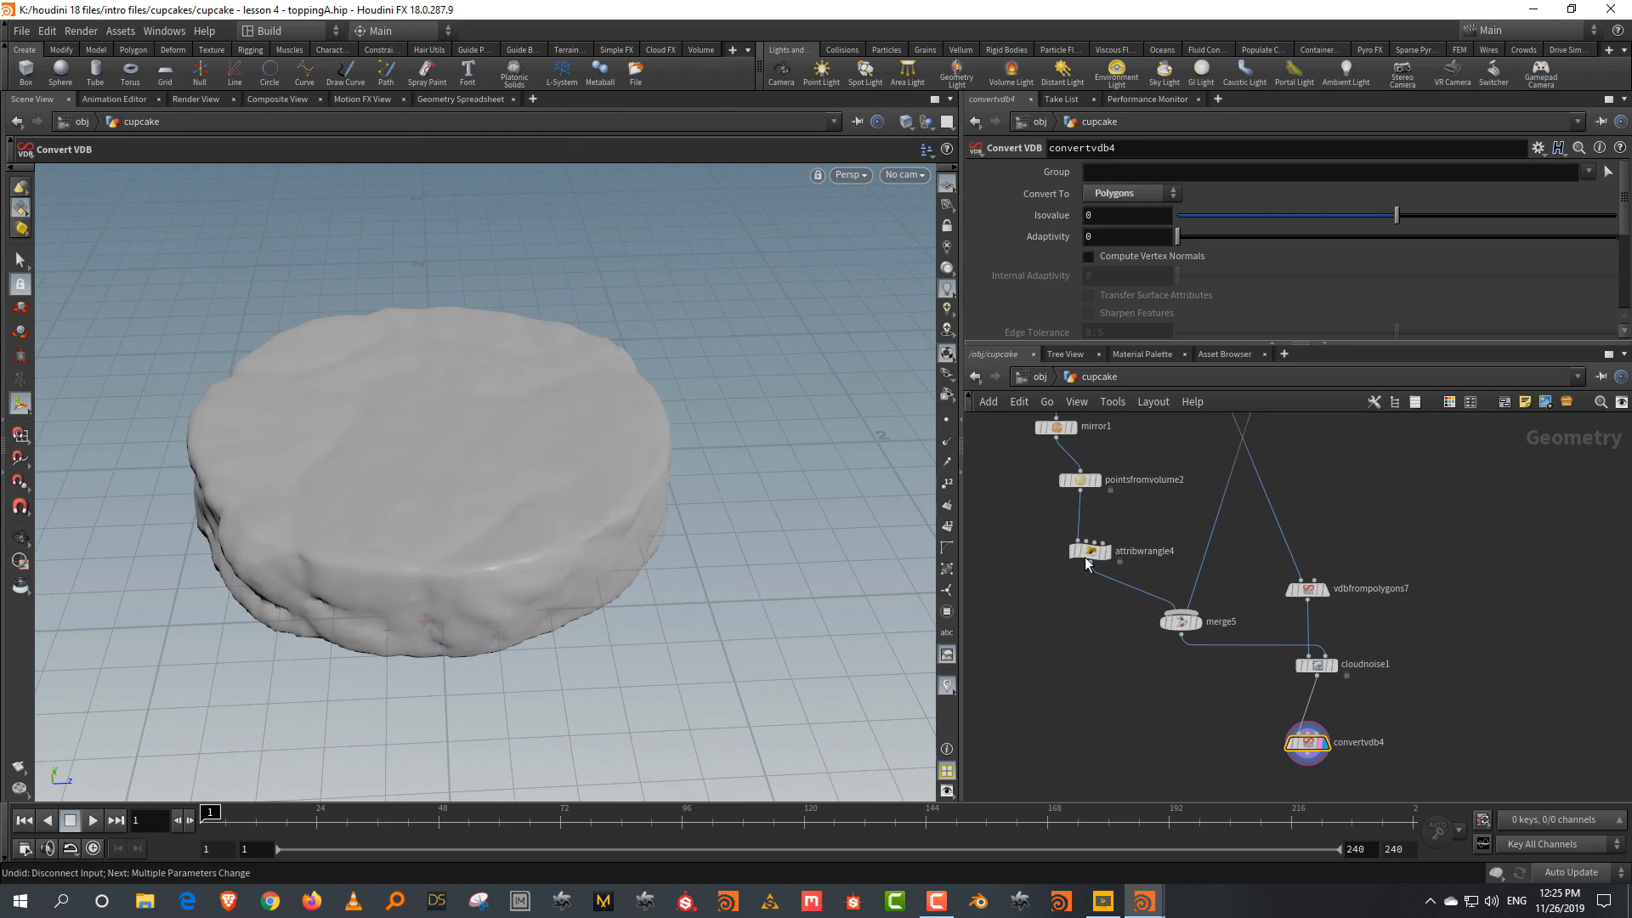
{"action": "middle_click_drag", "start_coordinate": [1178, 571], "coordinate": [1180, 517]}
{"action": "key", "text": "Tab"}
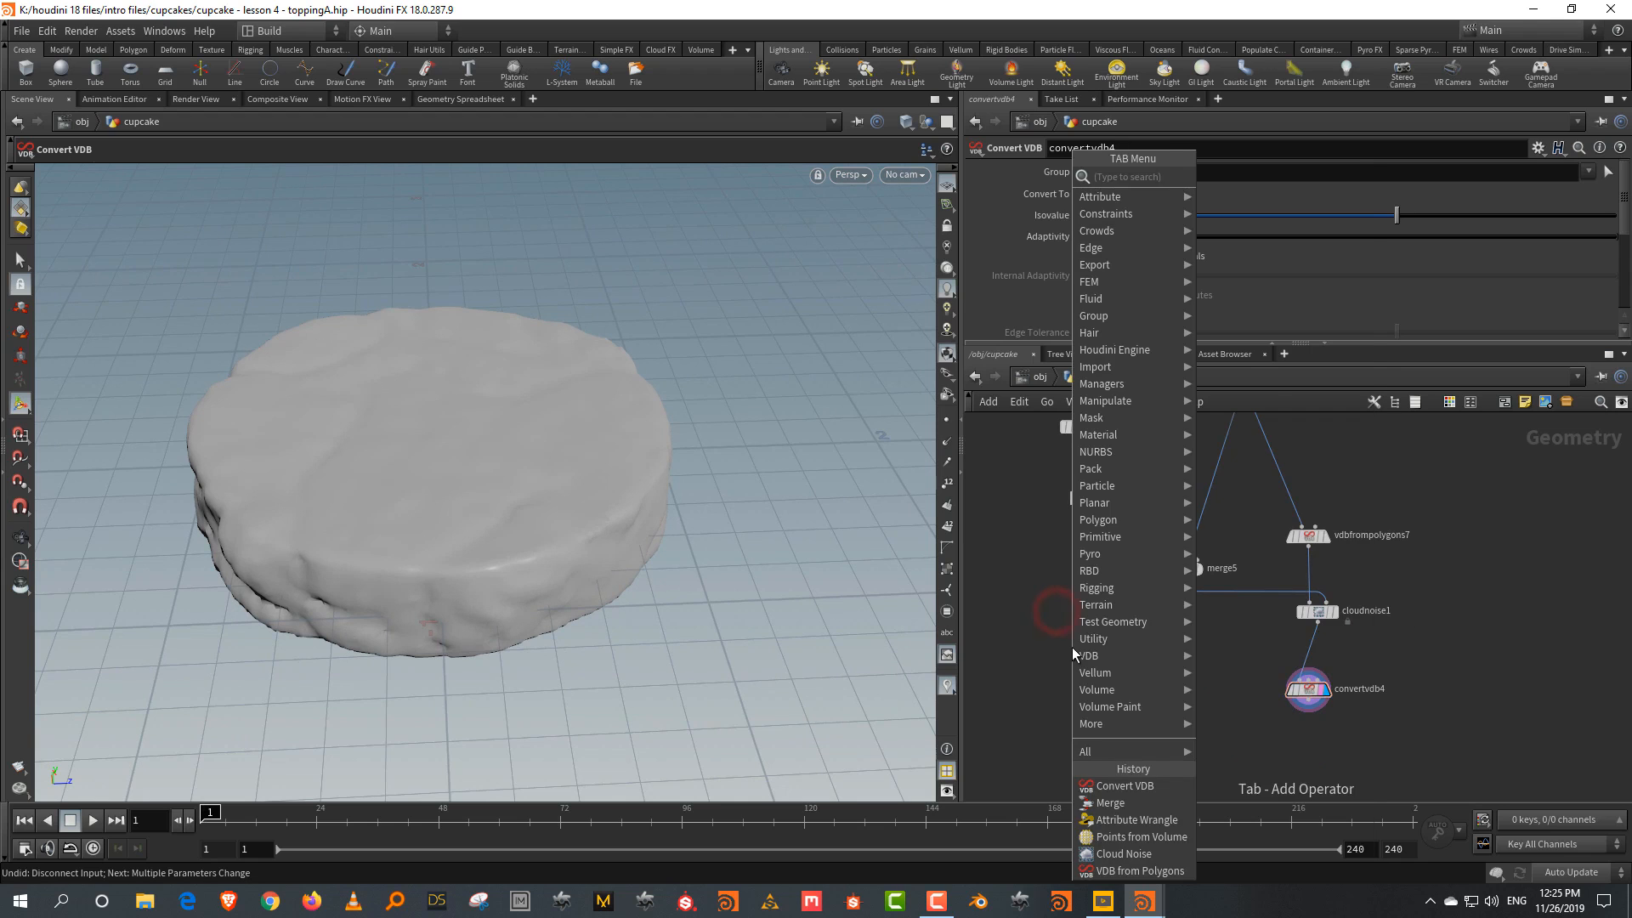
{"action": "type", "text": "mer"}
{"action": "left_click", "coordinate": [1251, 178]}
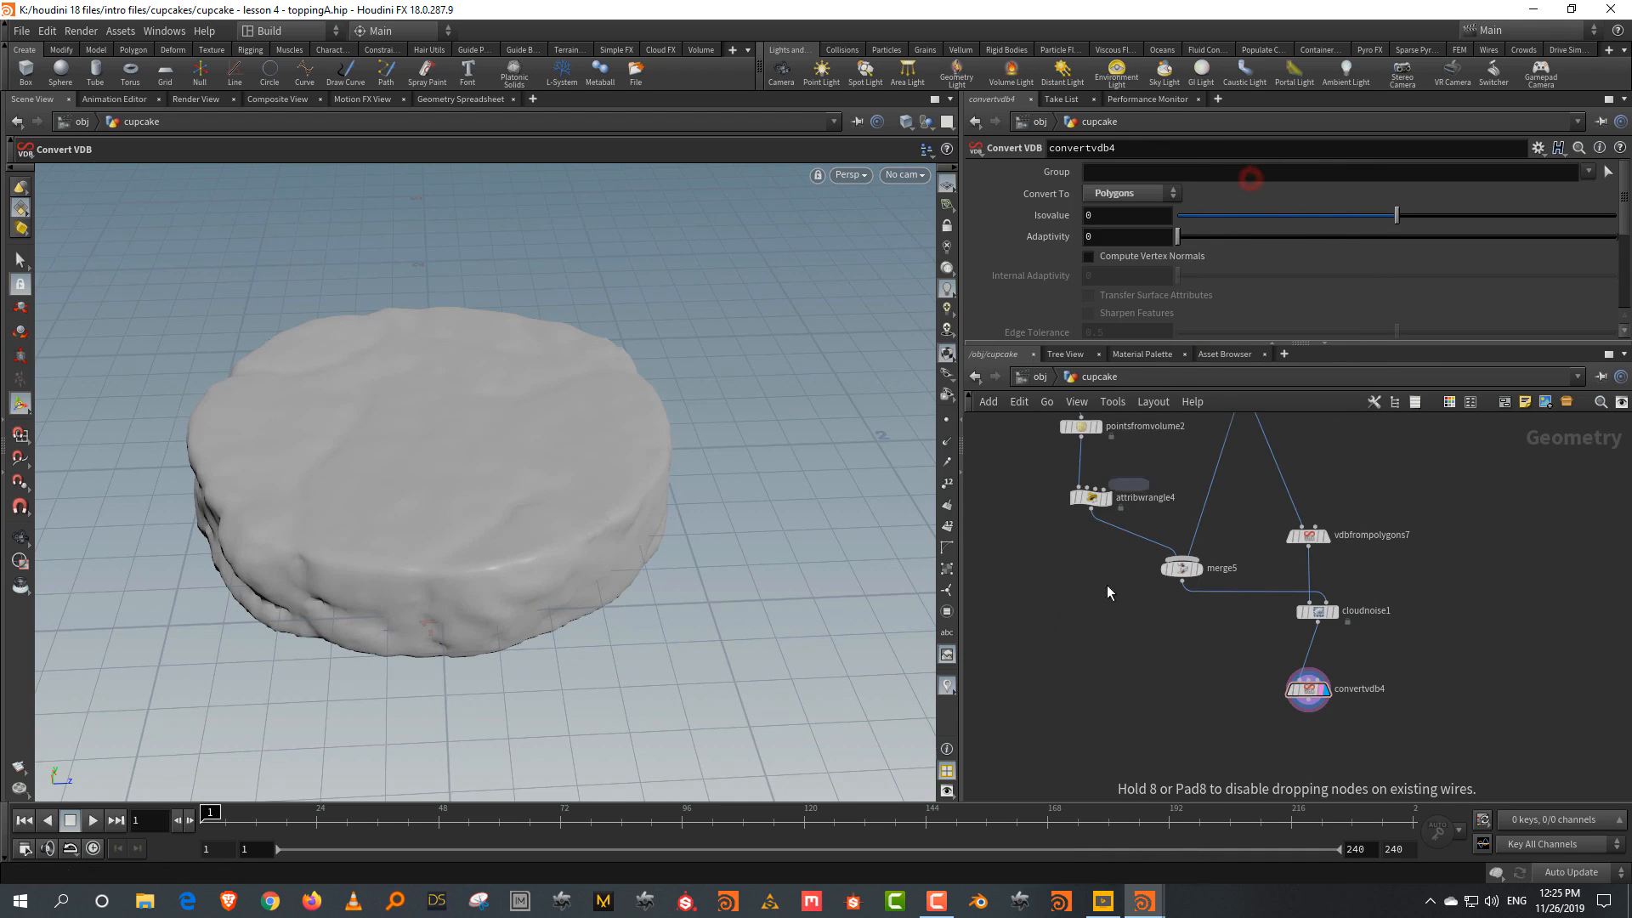
{"action": "left_click", "coordinate": [1081, 712]}
{"action": "left_click", "coordinate": [1089, 513]}
{"action": "left_click", "coordinate": [1079, 636]}
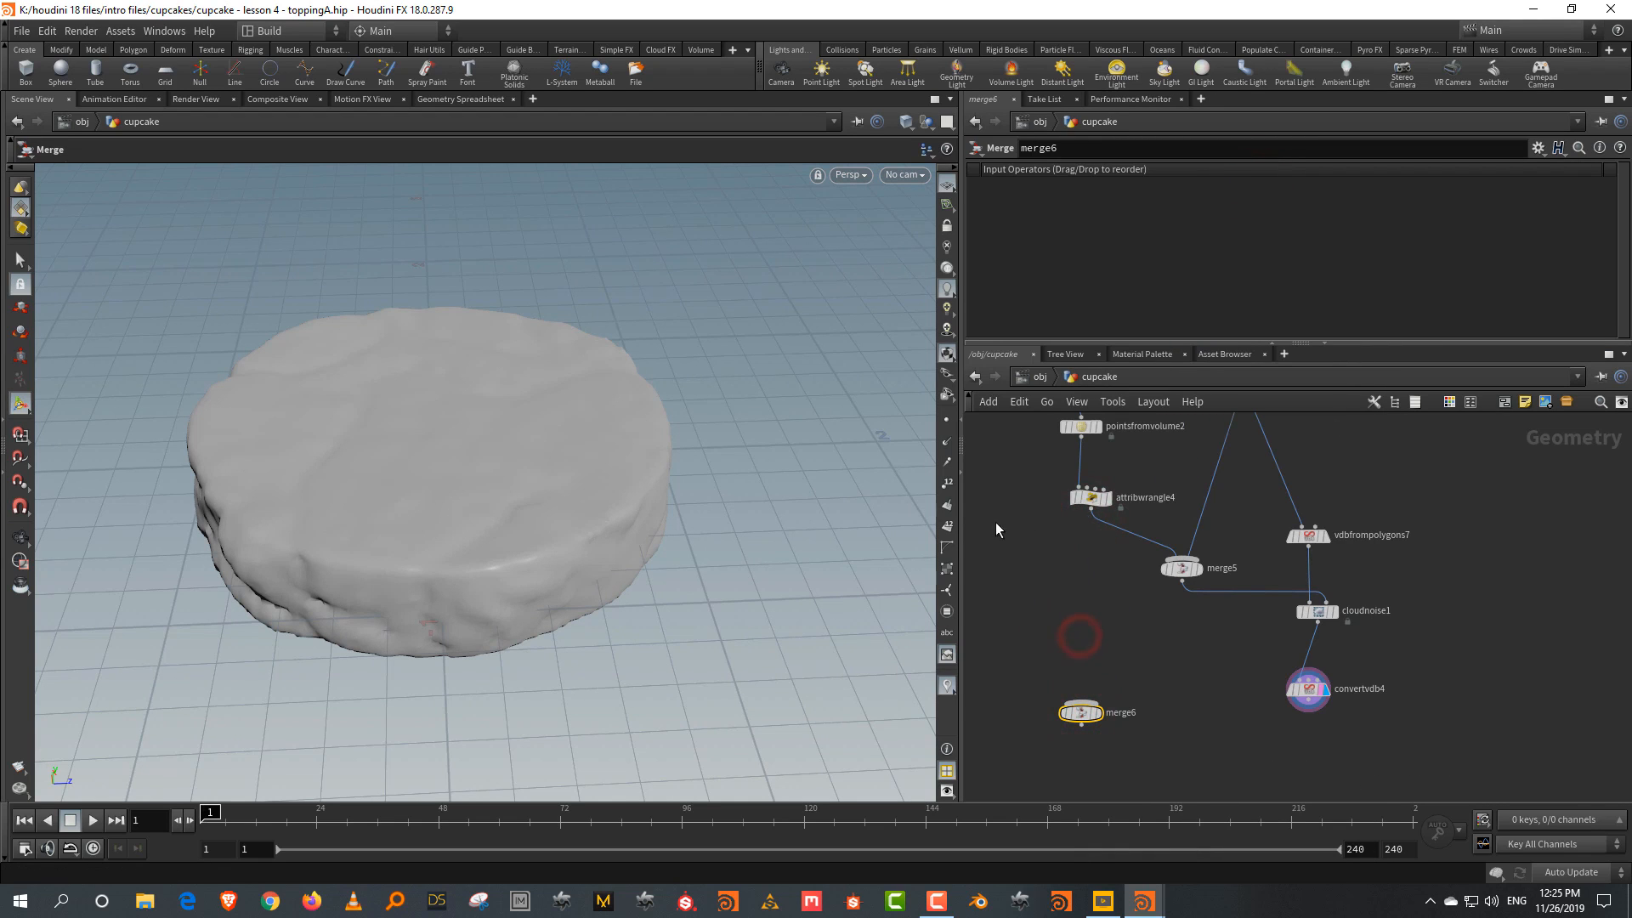
Feed mirror1 and convertvdb4 into merge6 and display the combined cookie halves and filling
{"action": "middle_click_drag", "start_coordinate": [1025, 425], "coordinate": [1267, 609]}
{"action": "left_click", "coordinate": [1299, 571]}
{"action": "middle_click_drag", "start_coordinate": [1257, 666], "coordinate": [1258, 526]}
{"action": "left_click", "coordinate": [1319, 736]}
{"action": "middle_click_drag", "start_coordinate": [1407, 709], "coordinate": [1406, 610]}
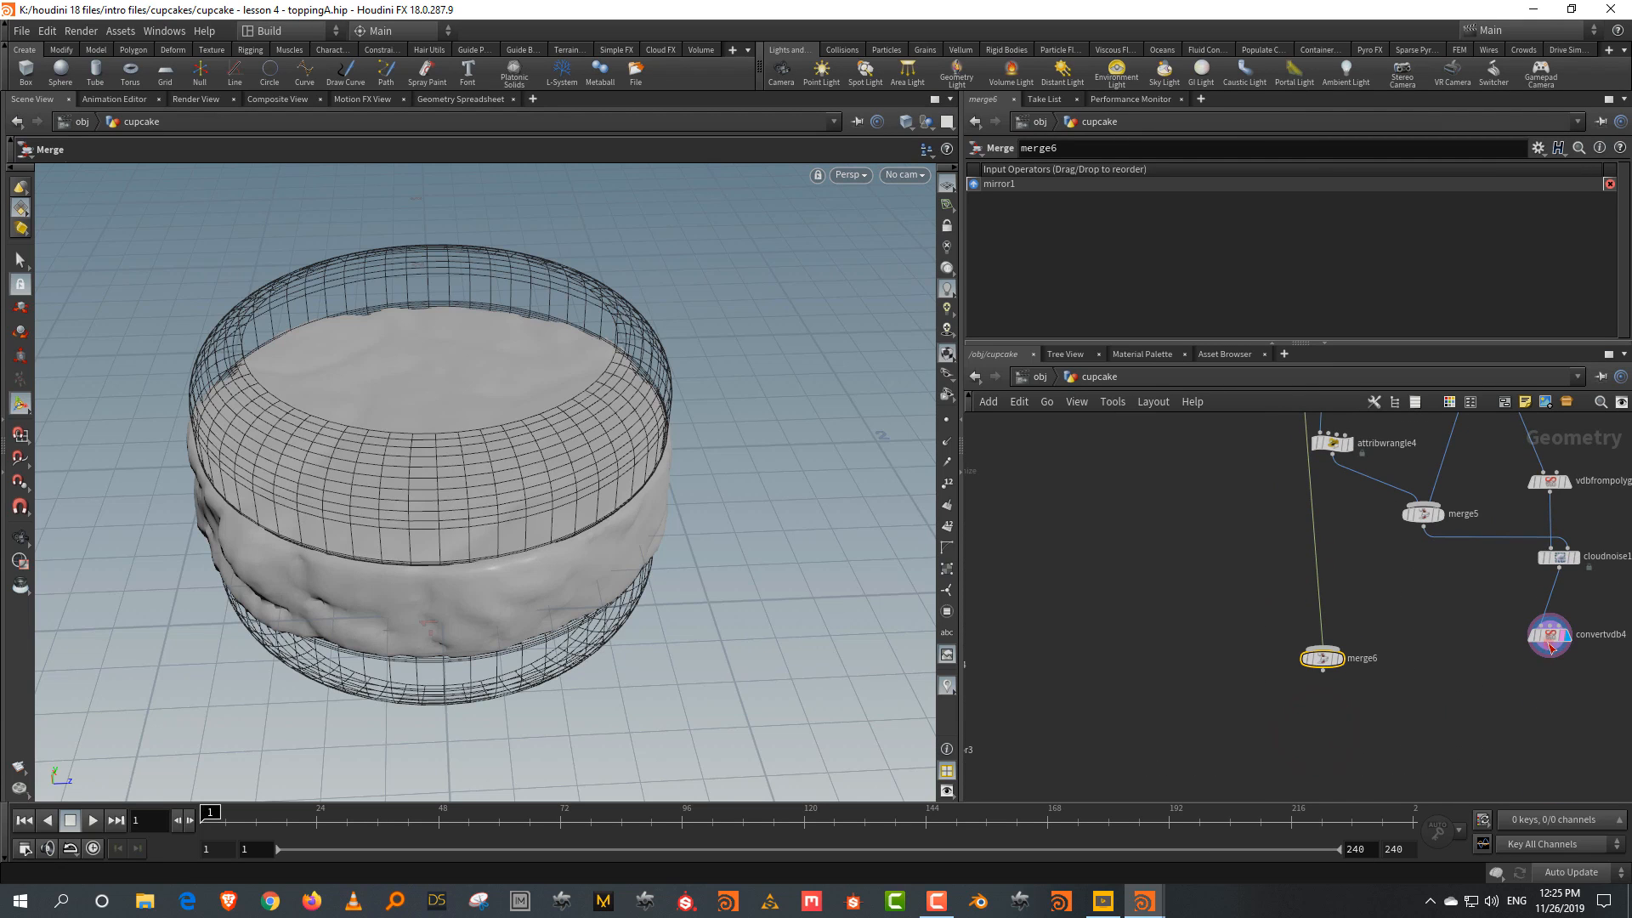
{"action": "left_click", "coordinate": [1551, 648]}
{"action": "left_click", "coordinate": [1340, 620]}
{"action": "left_click", "coordinate": [1337, 660]}
{"action": "left_click_drag", "start_coordinate": [397, 560], "coordinate": [578, 580], "text": "alt"}
Reduce the height of tube1 to about 0.3 with its viewport handle
{"action": "middle_click_drag", "start_coordinate": [1239, 553], "coordinate": [1242, 861]}
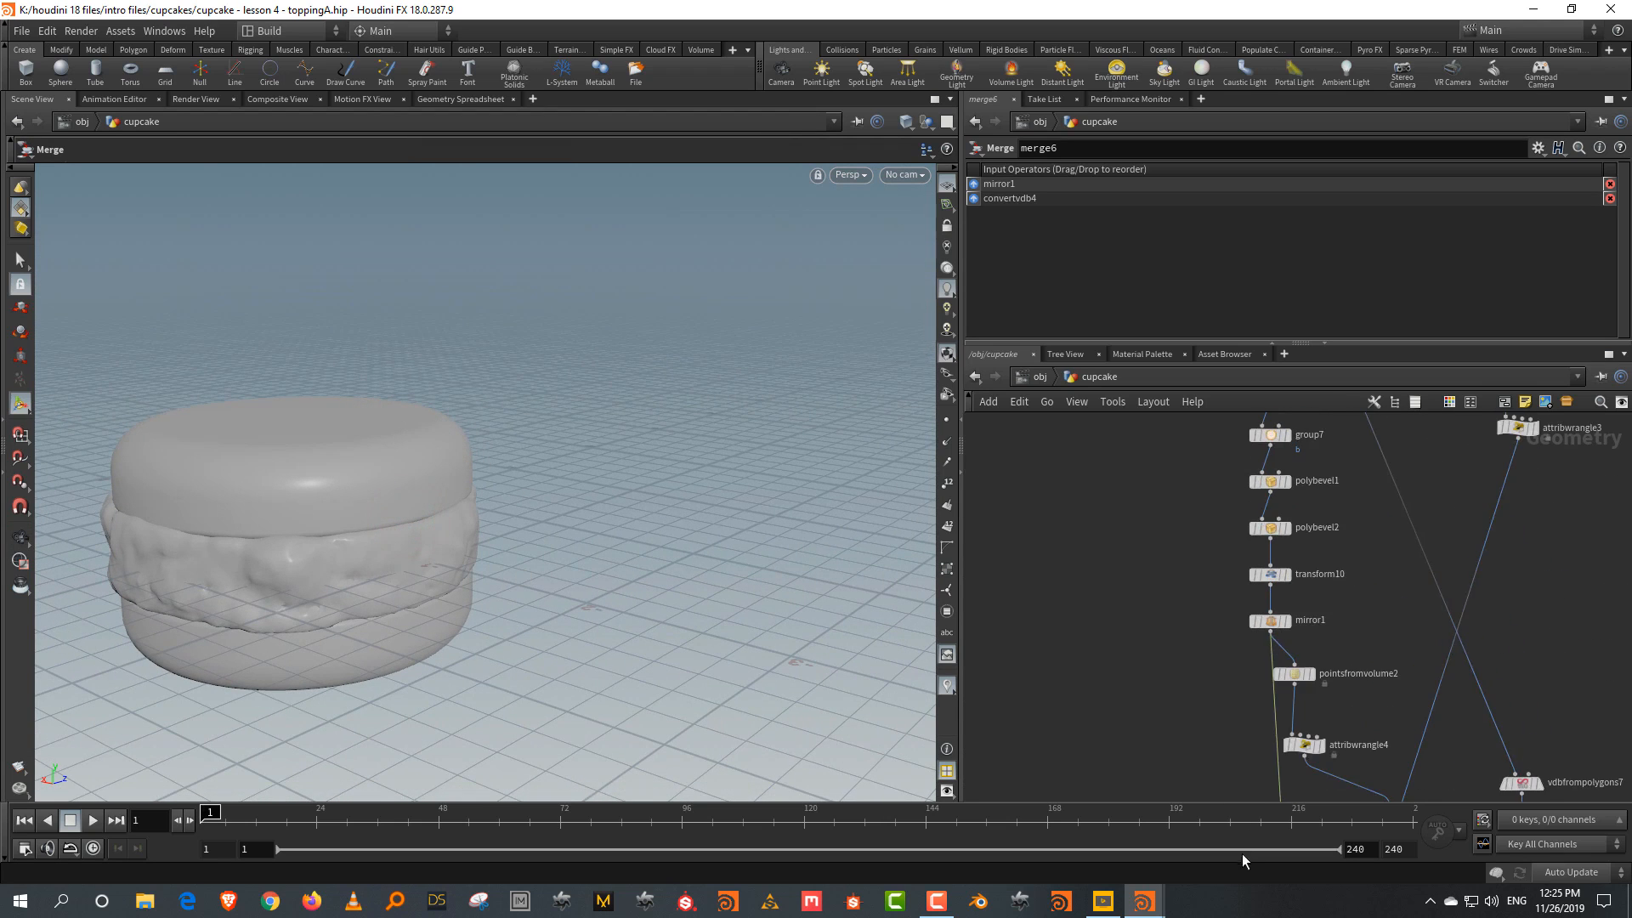
{"action": "middle_click_drag", "start_coordinate": [1165, 581], "coordinate": [1152, 762]}
{"action": "middle_click_drag", "start_coordinate": [1384, 513], "coordinate": [1386, 654]}
{"action": "scroll", "coordinate": [1342, 558], "scroll_direction": "up", "scroll_amount": 2}
{"action": "left_click_drag", "start_coordinate": [1371, 546], "coordinate": [1159, 655]}
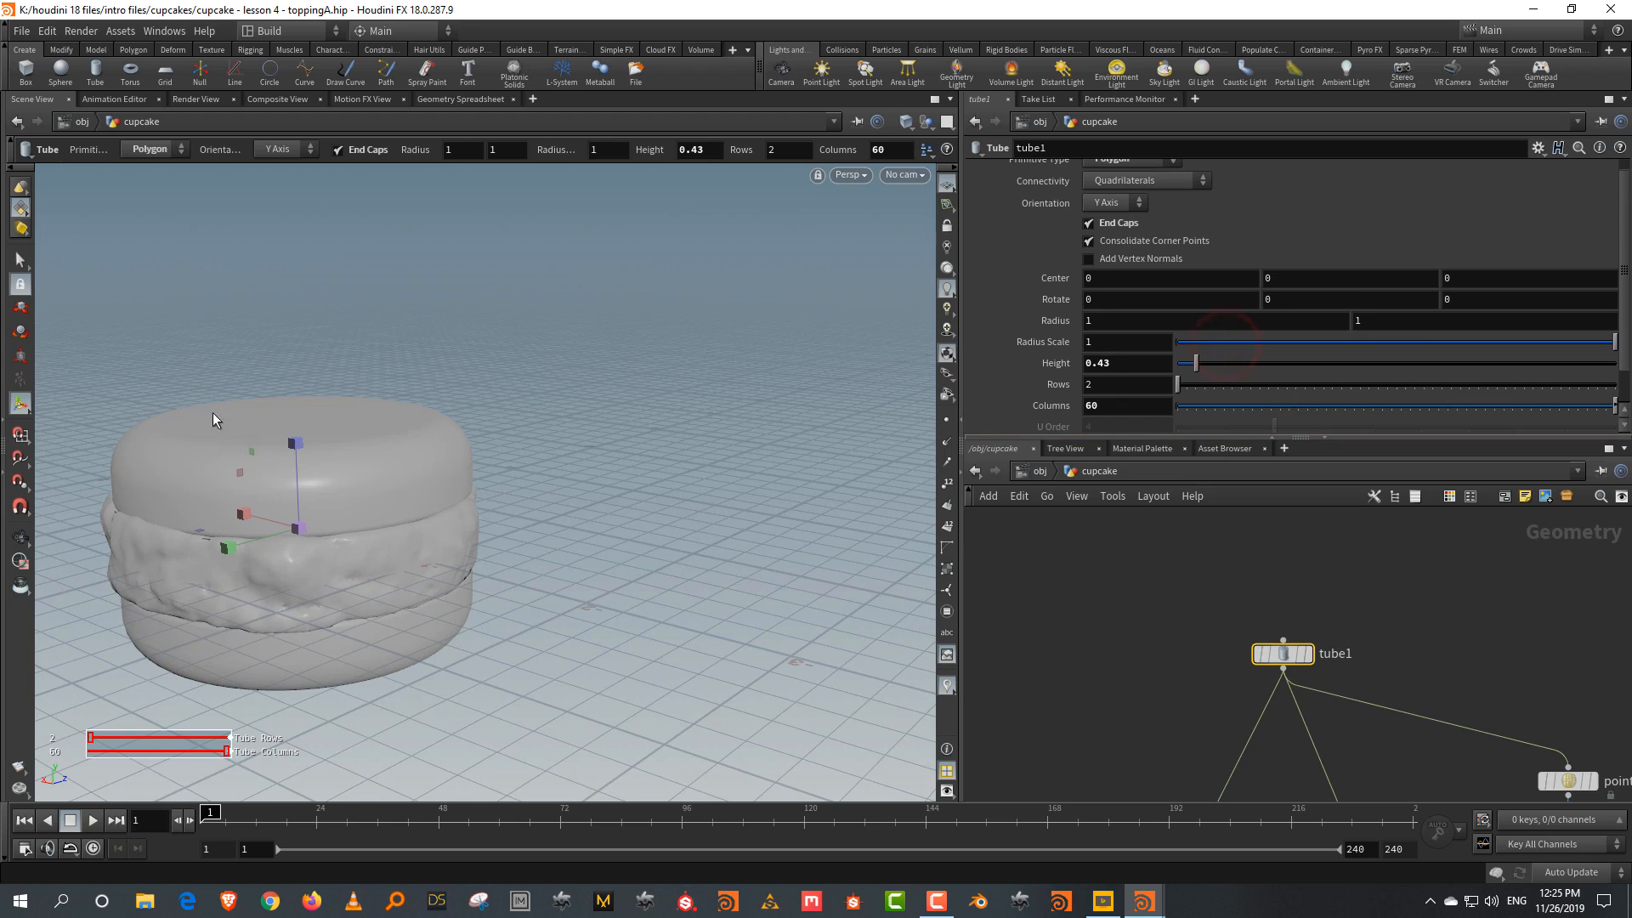
{"action": "left_click_drag", "start_coordinate": [297, 443], "coordinate": [303, 474]}
{"action": "mouse_move", "coordinate": [575, 572]}
{"action": "left_mouse_down", "text": "alt"}
{"action": "mouse_move", "coordinate": [456, 491]}
{"action": "mouse_move", "coordinate": [544, 578]}
{"action": "left_mouse_up", "text": "alt"}
Insert a Color node on the connection between mirror1 and merge6
{"action": "middle_click_drag", "start_coordinate": [1540, 664], "coordinate": [1465, 527]}
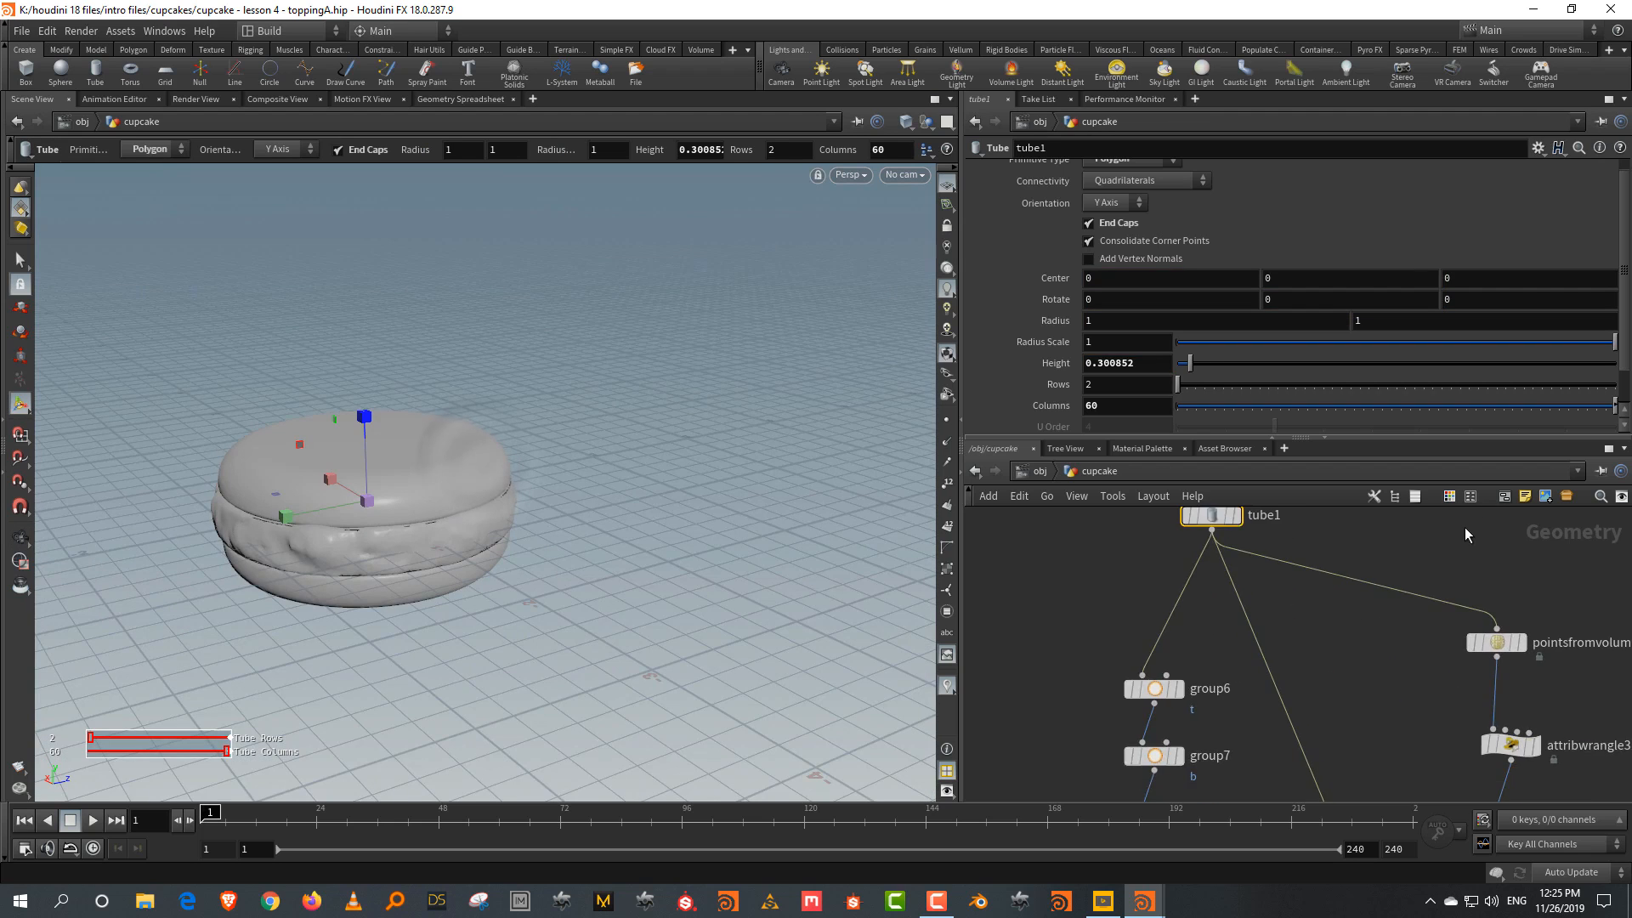
{"action": "scroll", "coordinate": [1466, 527], "scroll_direction": "down", "scroll_amount": 4}
{"action": "middle_click_drag", "start_coordinate": [1551, 723], "coordinate": [1472, 501]}
{"action": "scroll", "coordinate": [1289, 702], "scroll_direction": "up", "scroll_amount": 3}
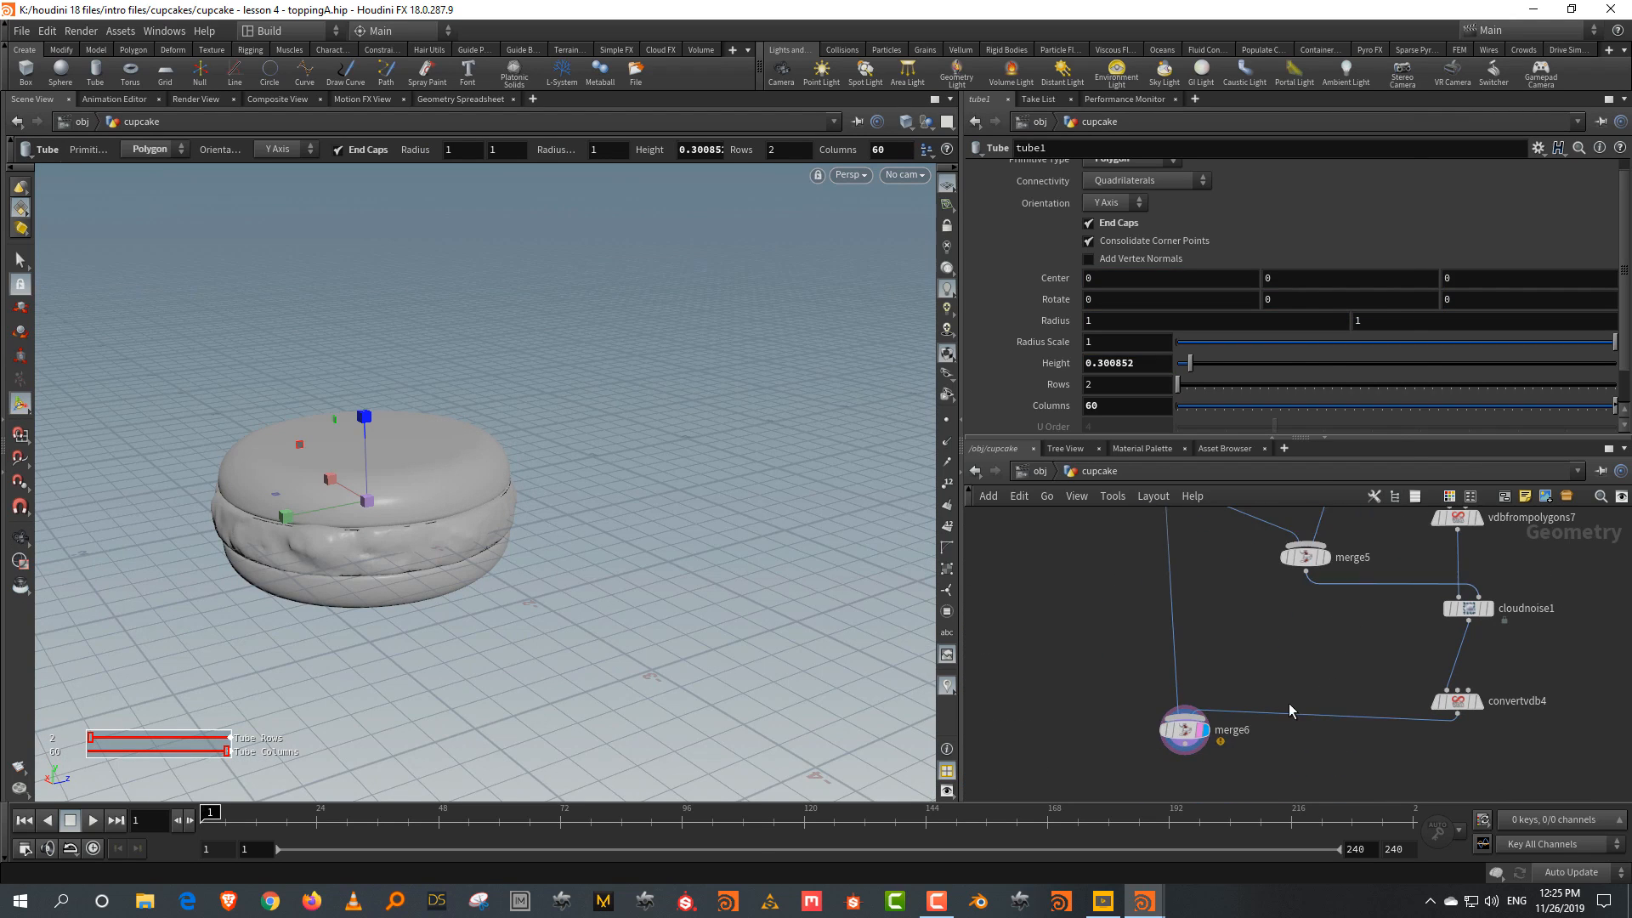
{"action": "key", "text": "Tab"}
{"action": "type", "text": "colo"}
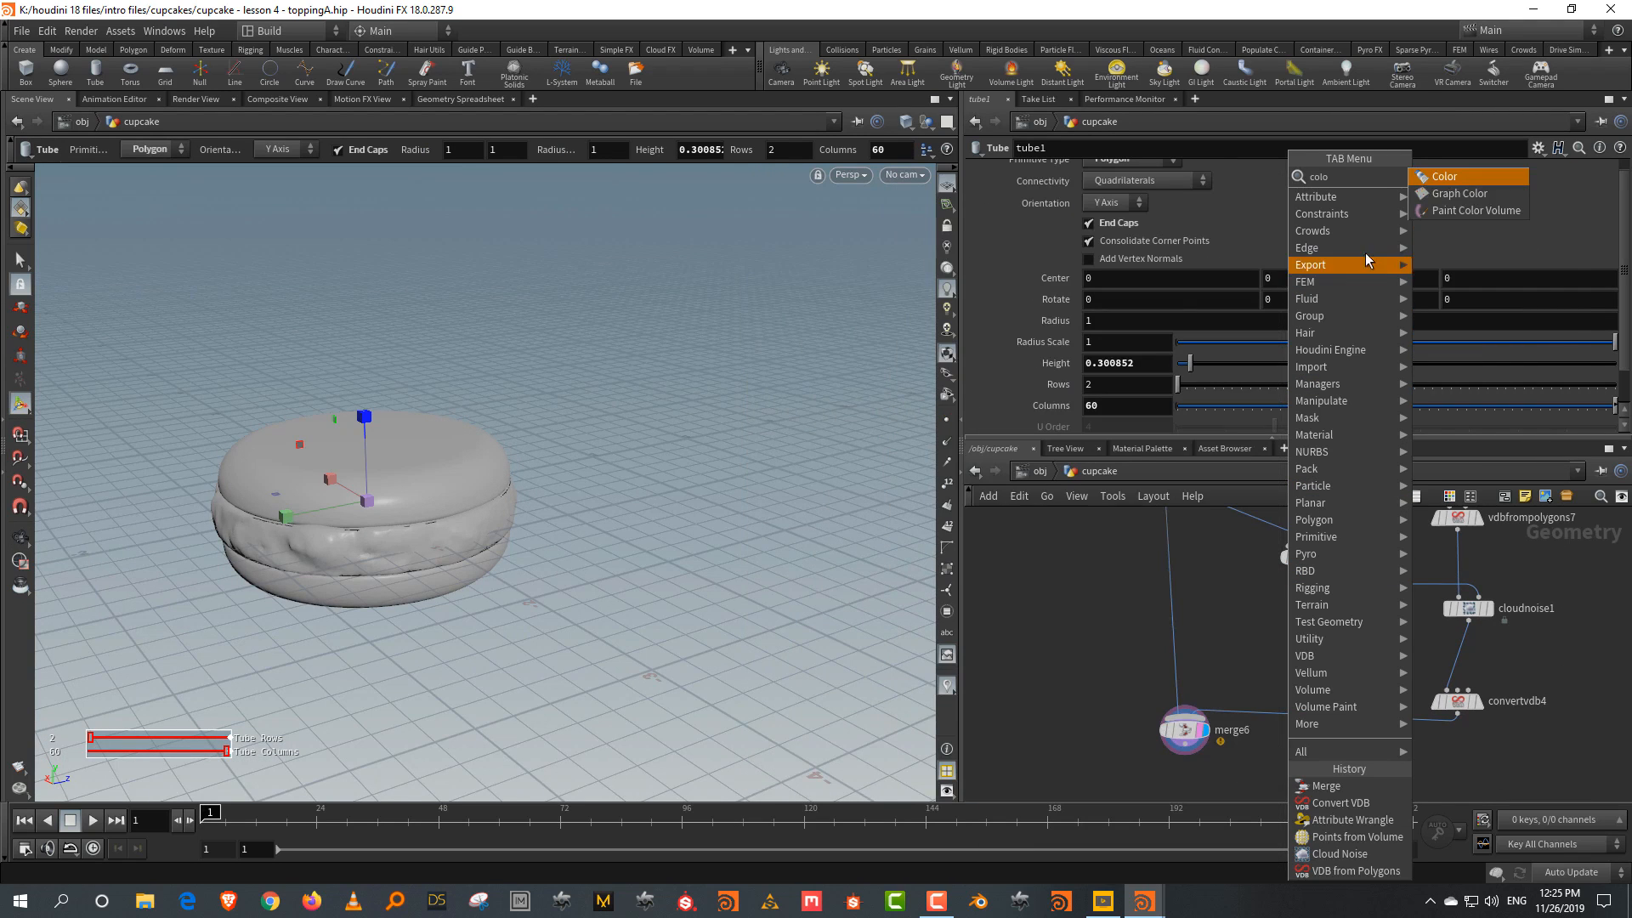
{"action": "left_click", "coordinate": [1447, 167]}
{"action": "key", "text": "Tab"}
{"action": "type", "text": "colo"}
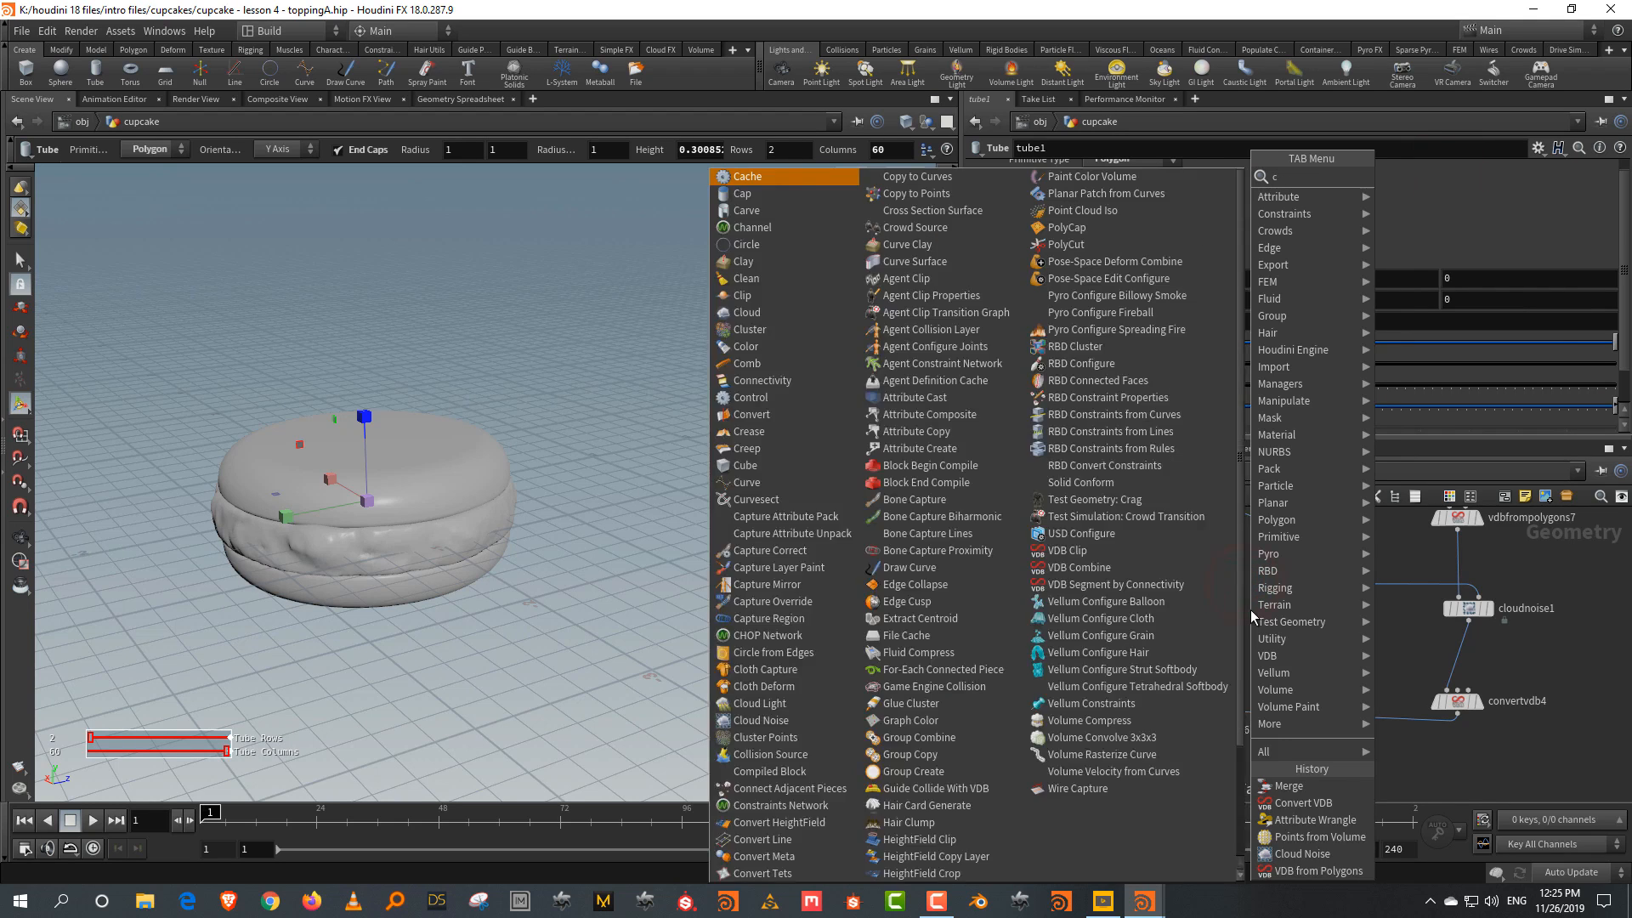
{"action": "left_click", "coordinate": [1436, 178]}
{"action": "left_click", "coordinate": [1168, 625]}
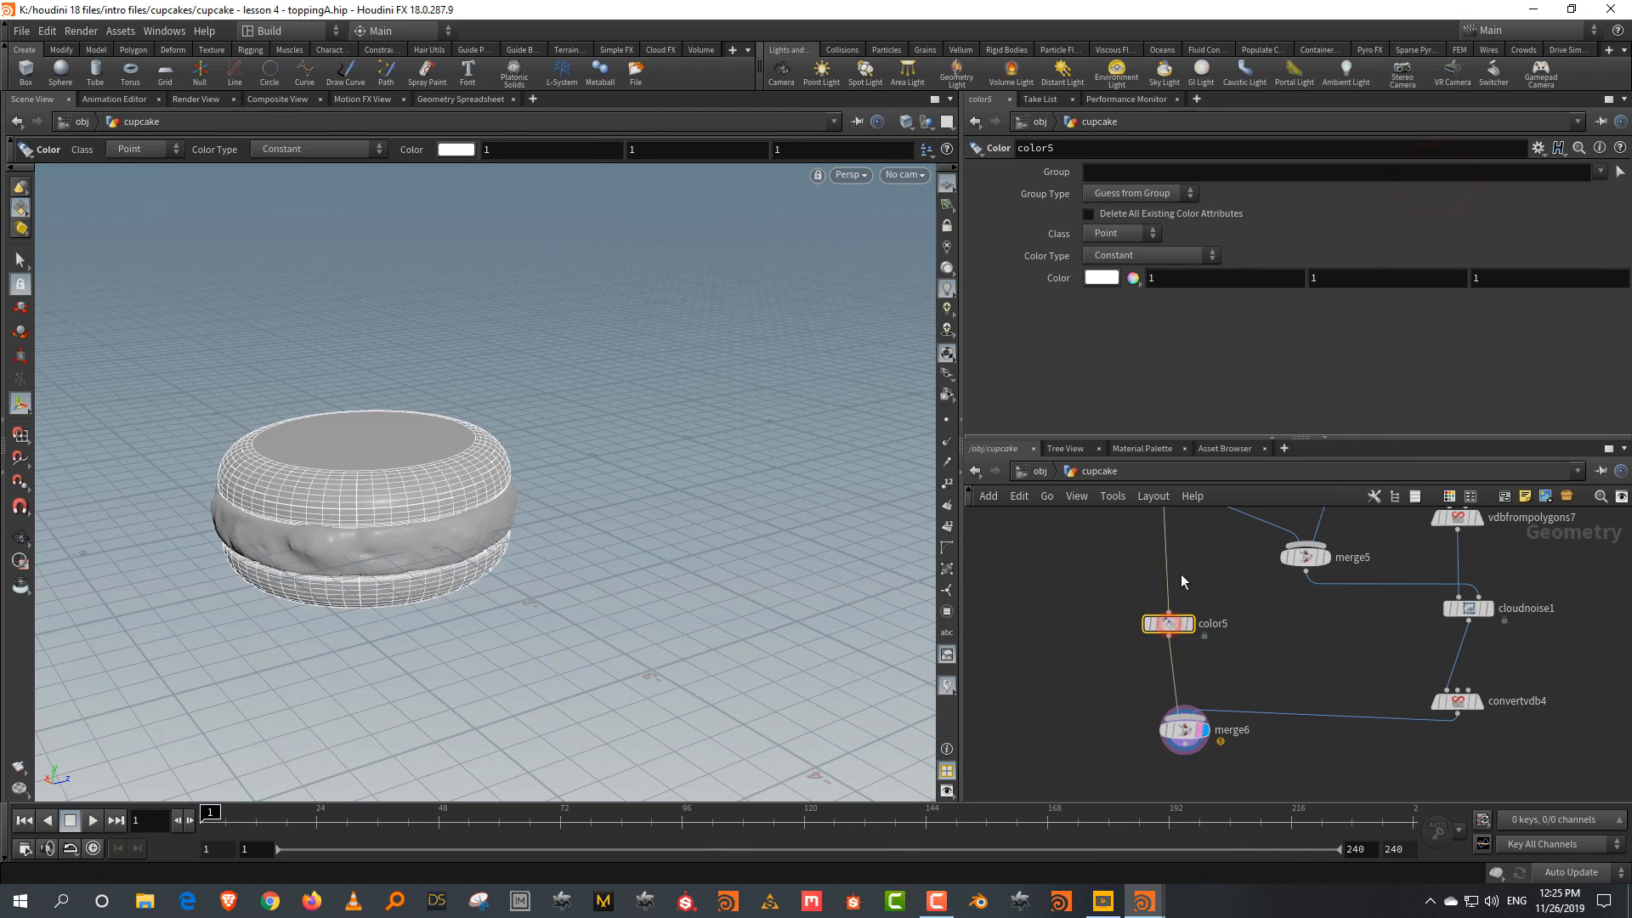
Set the color5 node to an orange with hue 12 and saturation 0.924
{"action": "left_click", "coordinate": [1109, 279]}
{"action": "left_click", "coordinate": [1116, 346]}
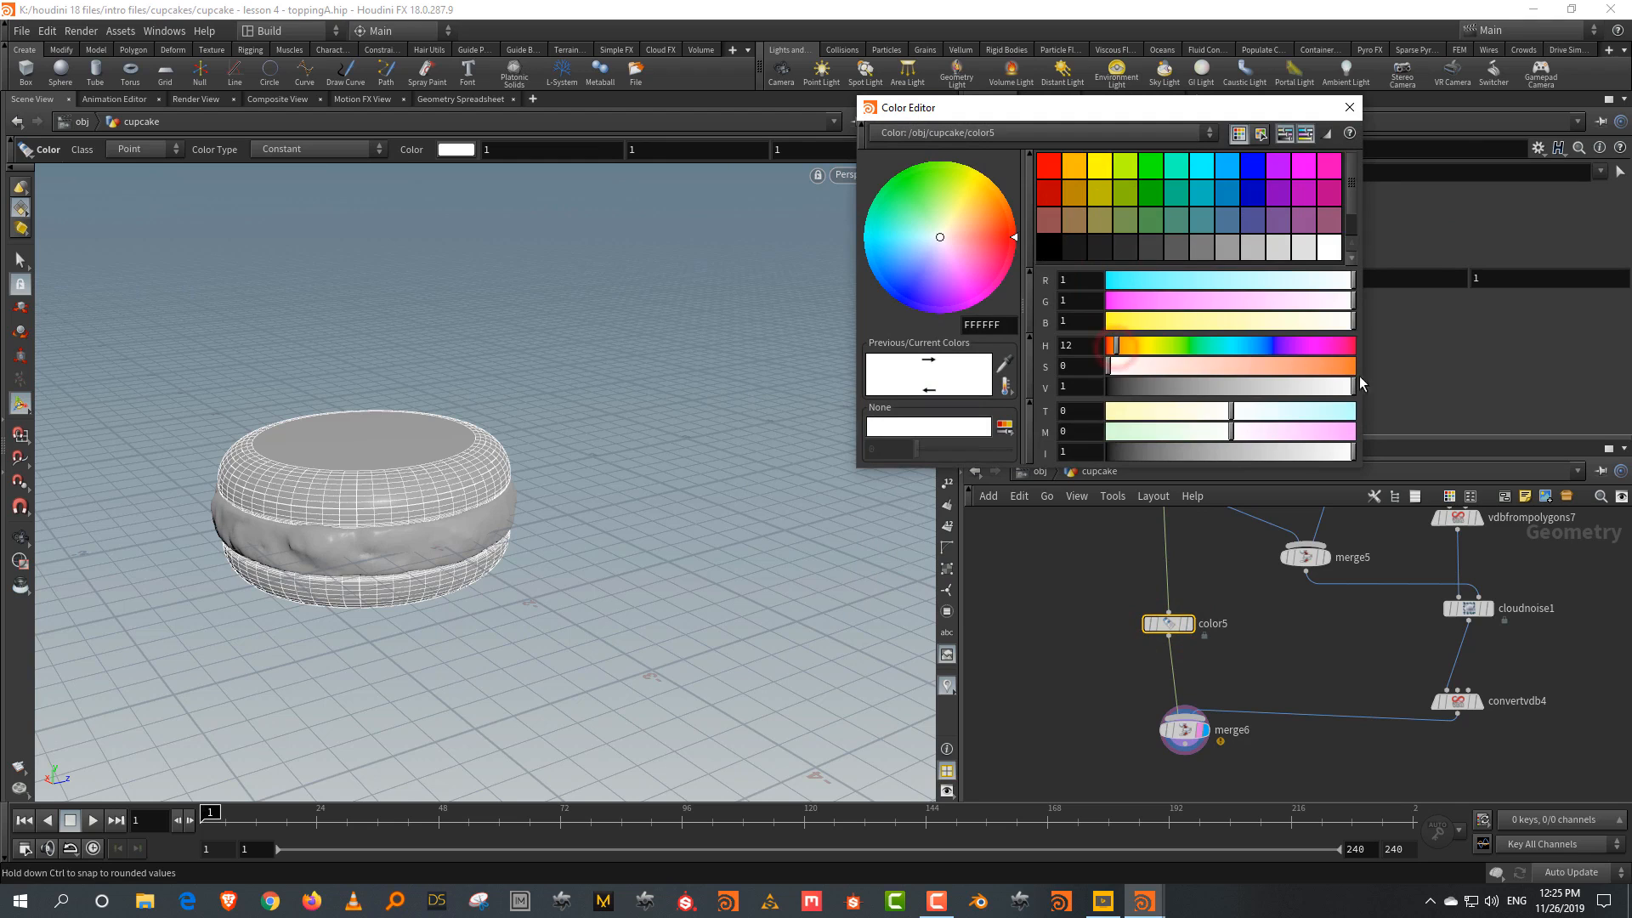
{"action": "left_click_drag", "start_coordinate": [1354, 367], "coordinate": [1335, 365]}
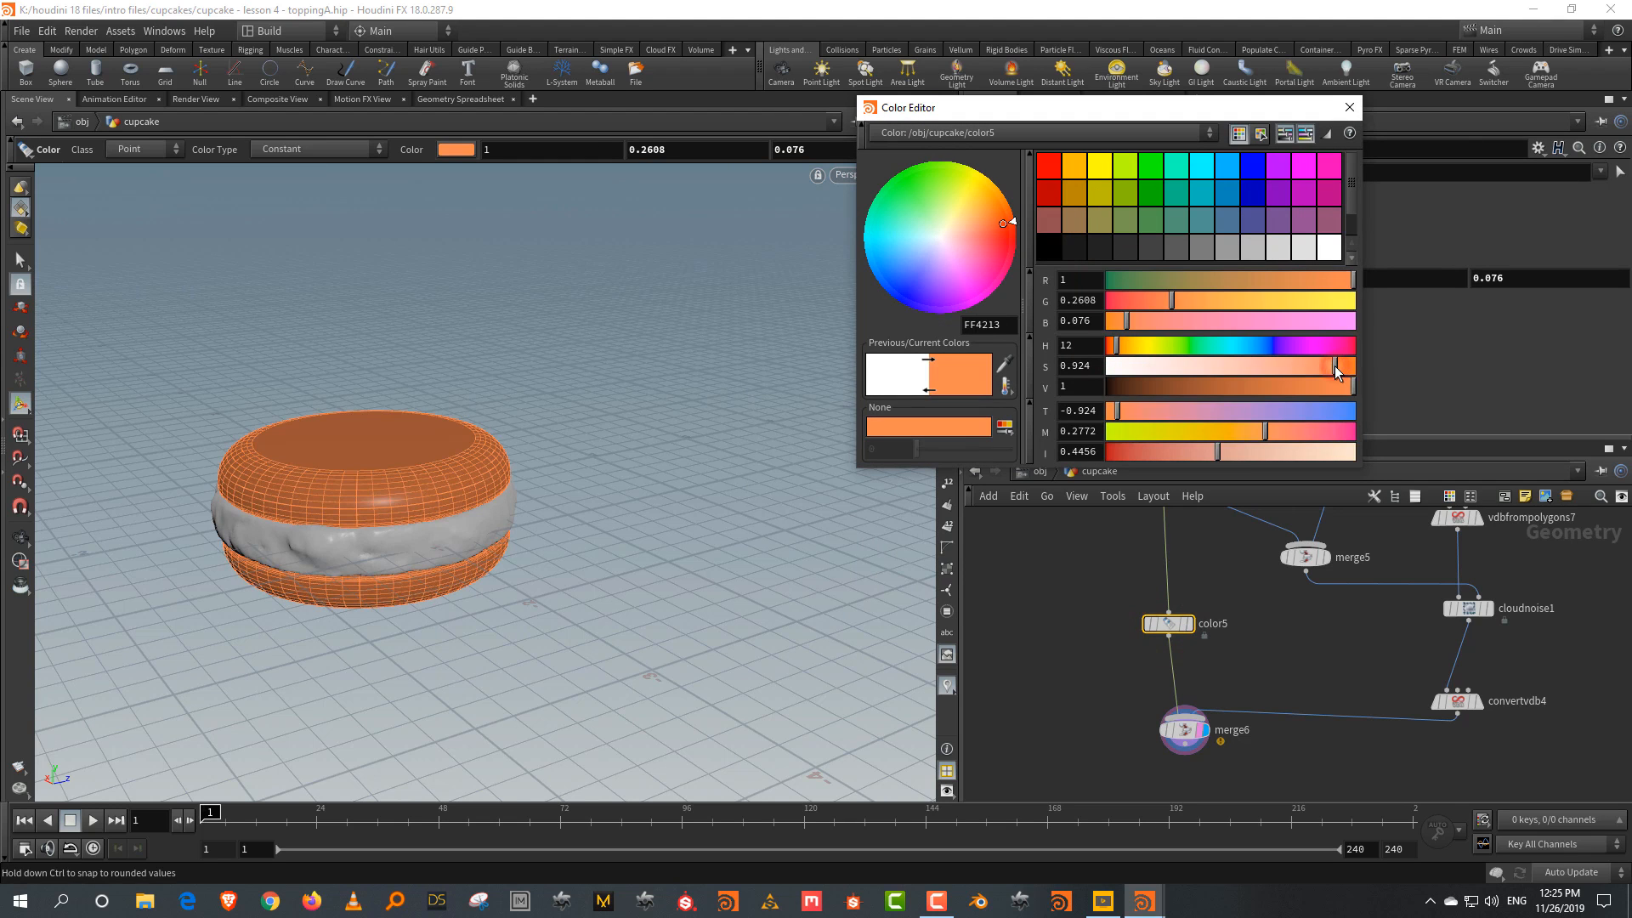
{"action": "left_click", "coordinate": [1349, 107]}
Duplicate color5 and insert the copy on the connection between convertvdb4 and merge6
{"action": "left_click", "coordinate": [1311, 663]}
{"action": "left_click", "coordinate": [1168, 625]}
{"action": "key", "text": "ctrl+c"}
{"action": "key", "text": "ctrl+v"}
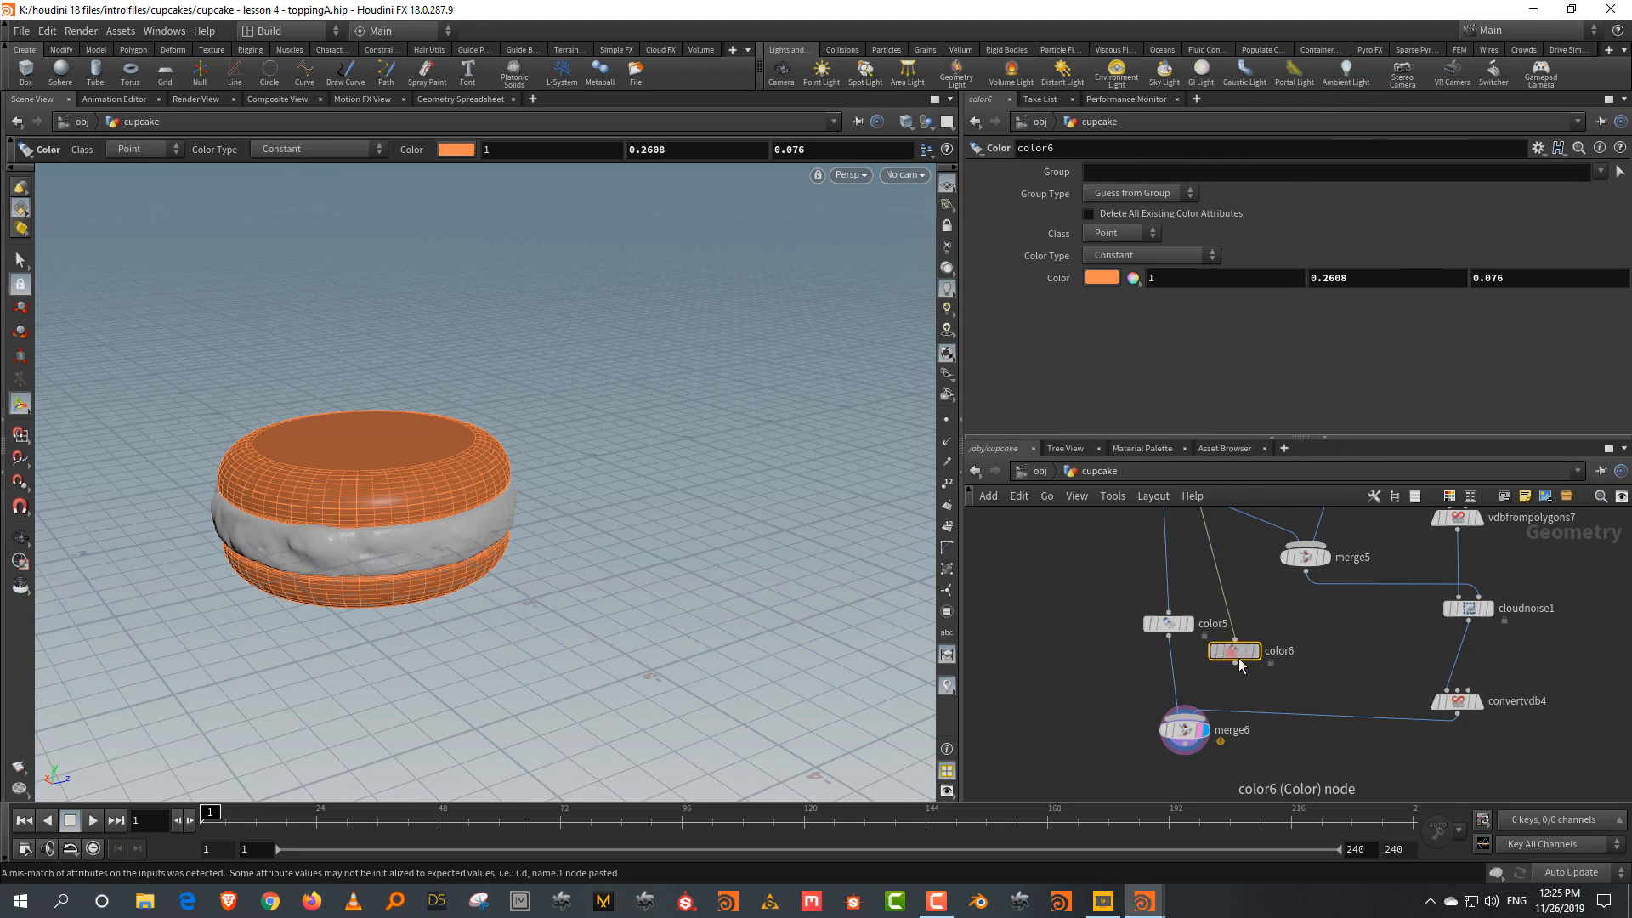
{"action": "left_click_drag", "start_coordinate": [1241, 665], "coordinate": [1309, 764]}
Lower the saturation of the color6 node to 0.138 for a pale cream filling
{"action": "left_click", "coordinate": [1103, 278]}
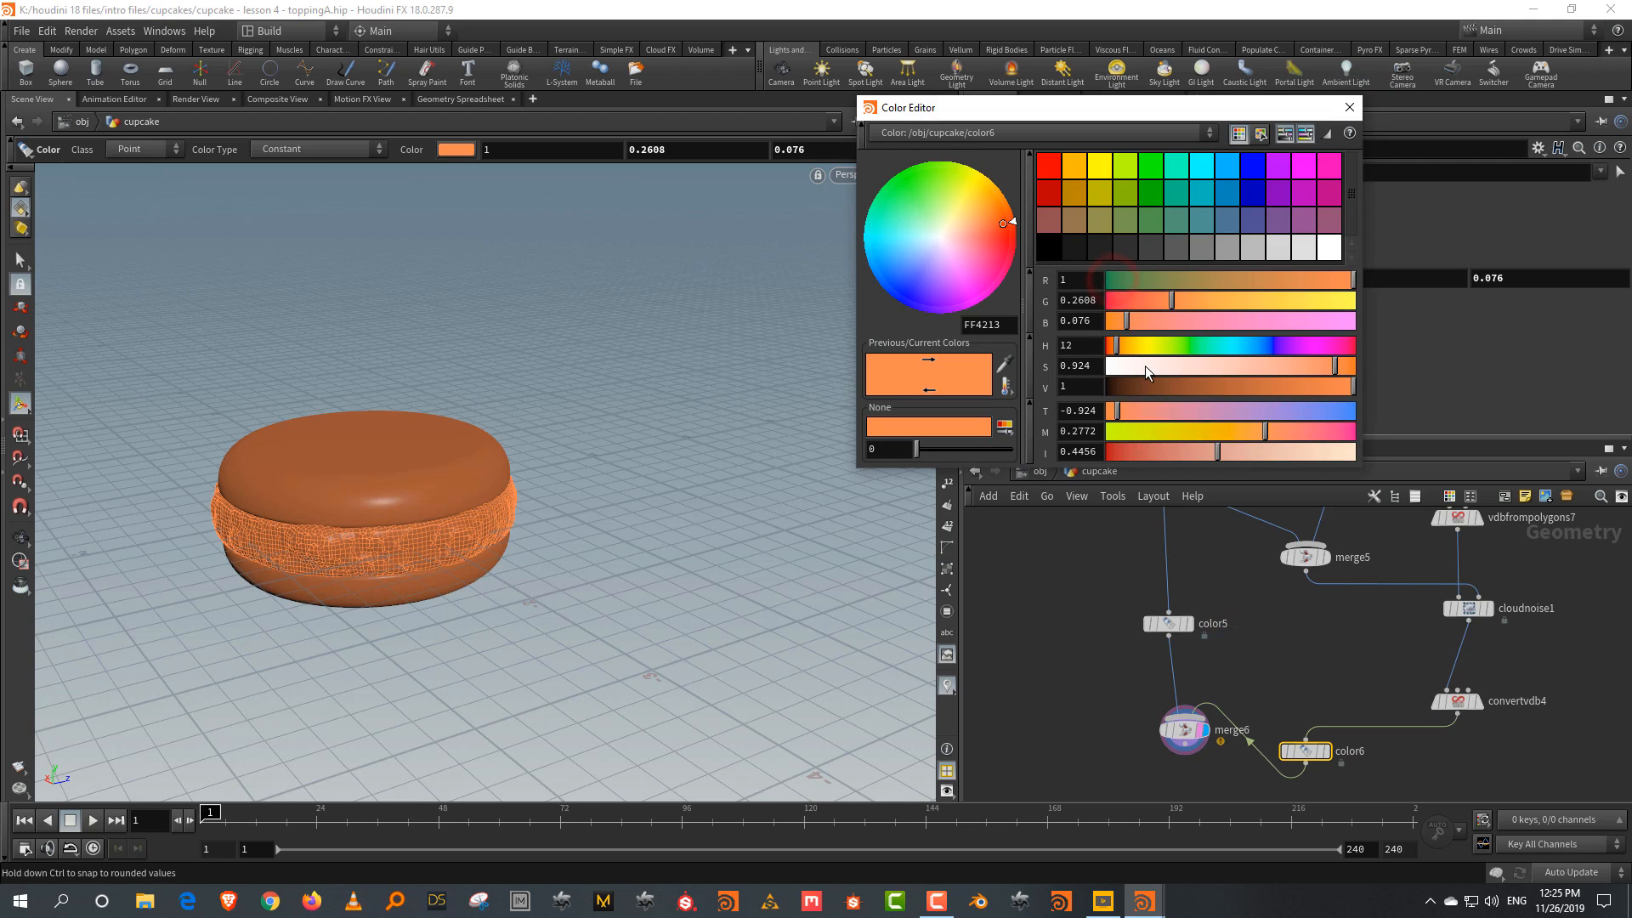
{"action": "left_click_drag", "start_coordinate": [1145, 365], "coordinate": [1141, 366]}
{"action": "left_click", "coordinate": [1069, 568]}
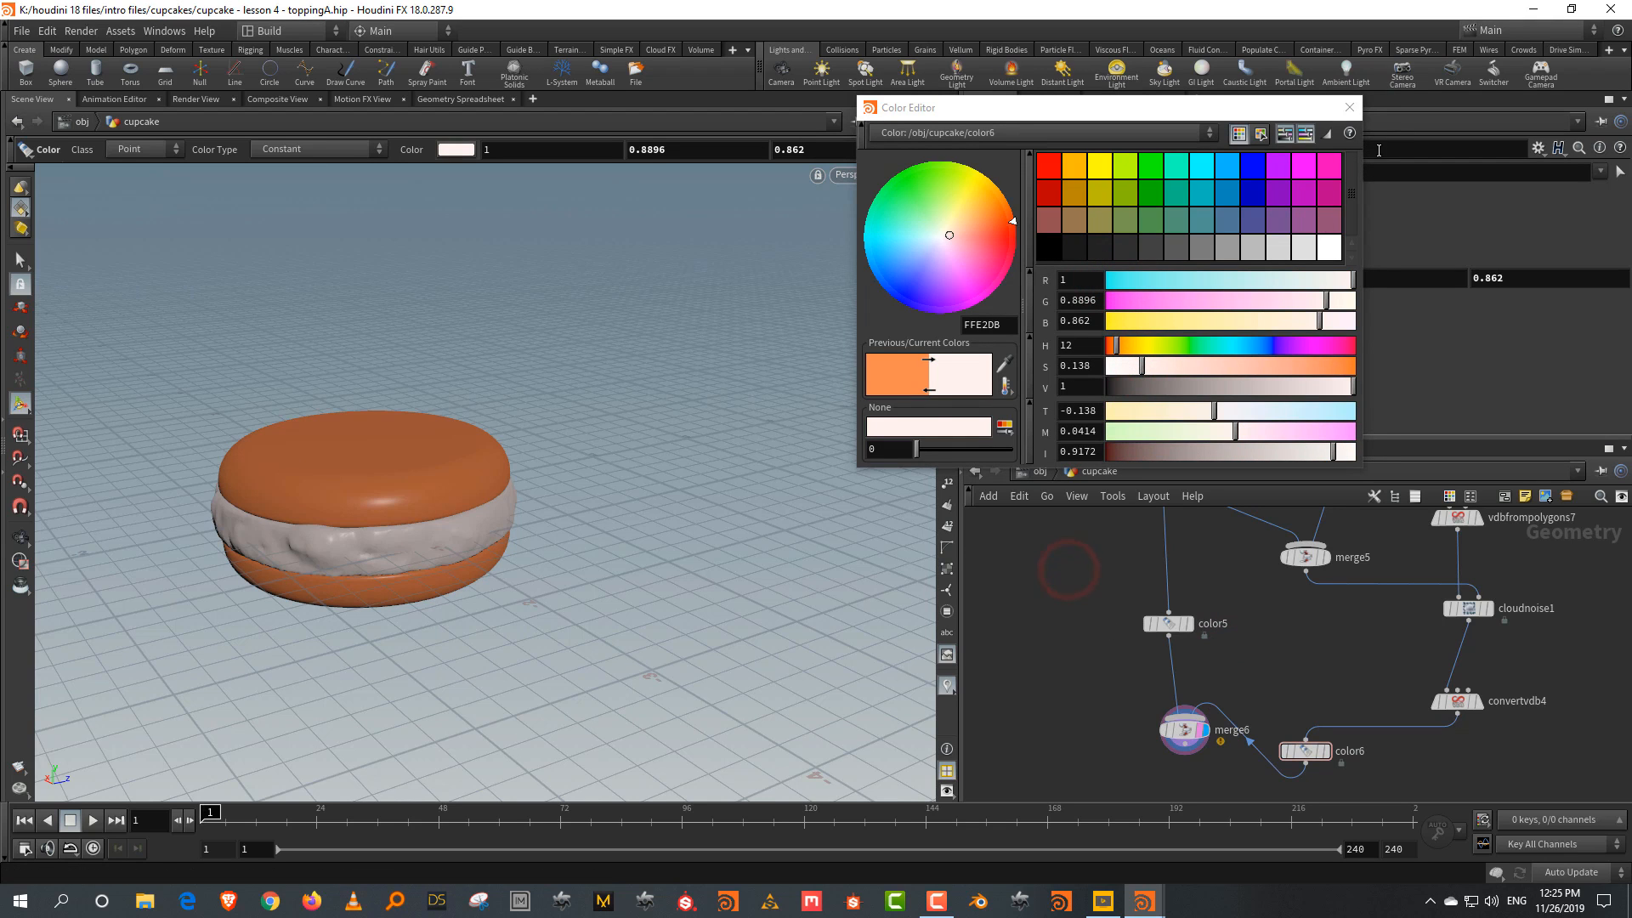
{"action": "left_click", "coordinate": [1356, 105]}
{"action": "mouse_move", "coordinate": [503, 473]}
{"action": "left_mouse_down", "text": "alt"}
{"action": "mouse_move", "coordinate": [495, 455]}
{"action": "mouse_move", "coordinate": [508, 488]}
{"action": "left_mouse_up", "text": "alt"}
{"action": "middle_click_drag", "start_coordinate": [1331, 670], "coordinate": [1343, 606]}
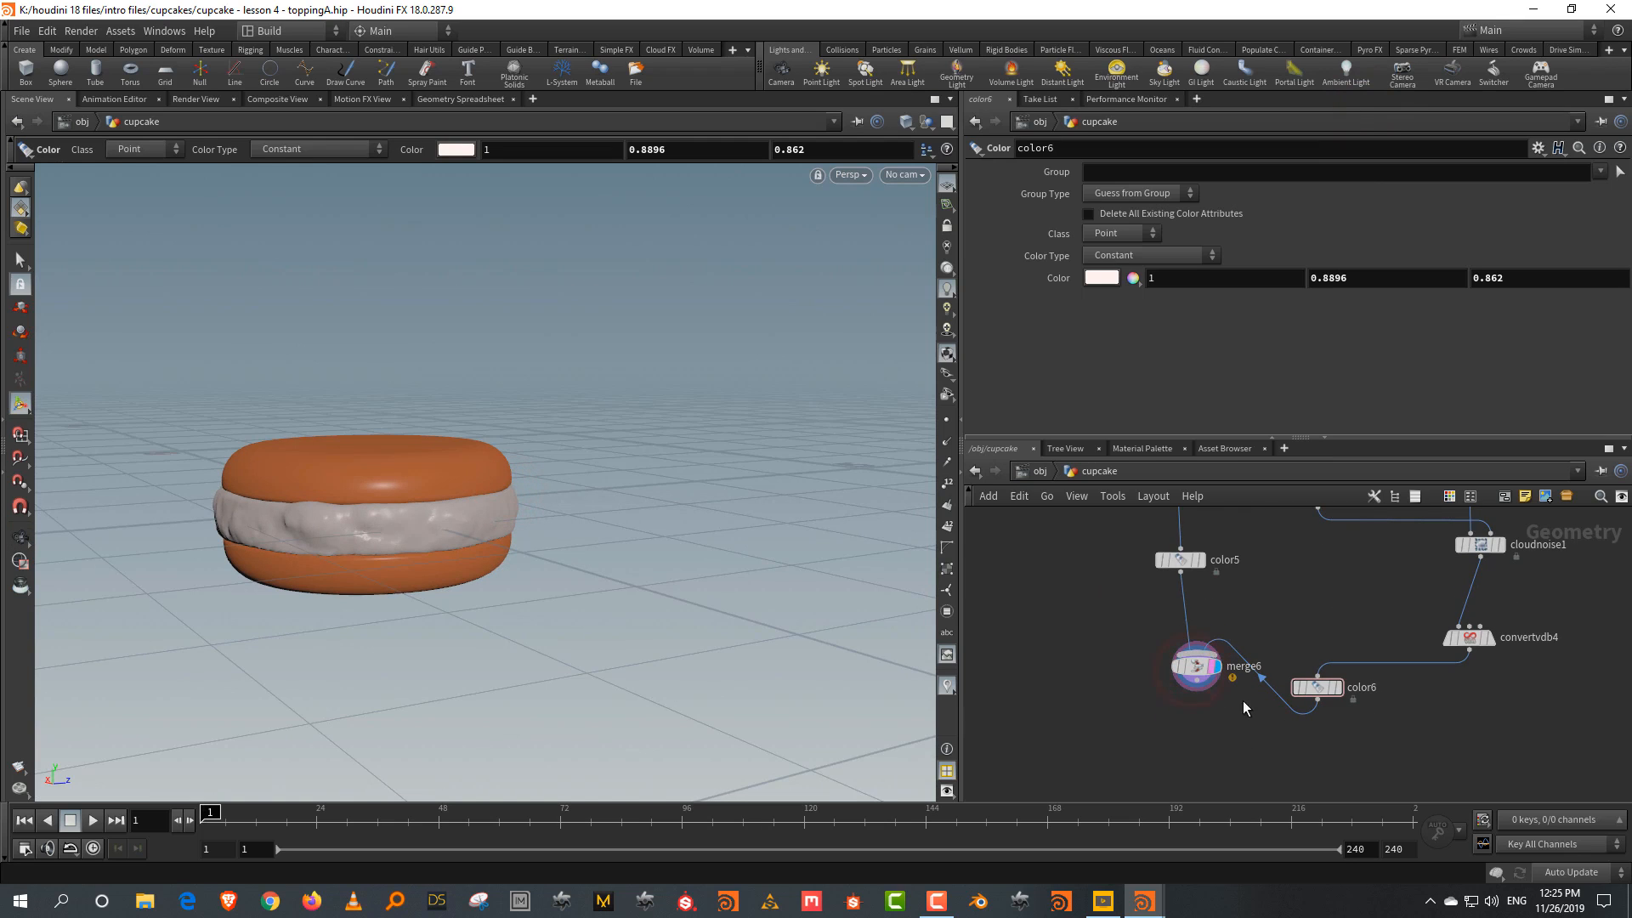
Insert a Switch node on the connection between transform9 and the Copy to Points node
{"action": "middle_click_drag", "start_coordinate": [1243, 709], "coordinate": [1274, 648]}
{"action": "scroll", "coordinate": [1275, 650], "scroll_direction": "down", "scroll_amount": 3}
{"action": "left_click_drag", "start_coordinate": [1247, 620], "coordinate": [1243, 719]}
{"action": "middle_click_drag", "start_coordinate": [1114, 701], "coordinate": [1481, 609]}
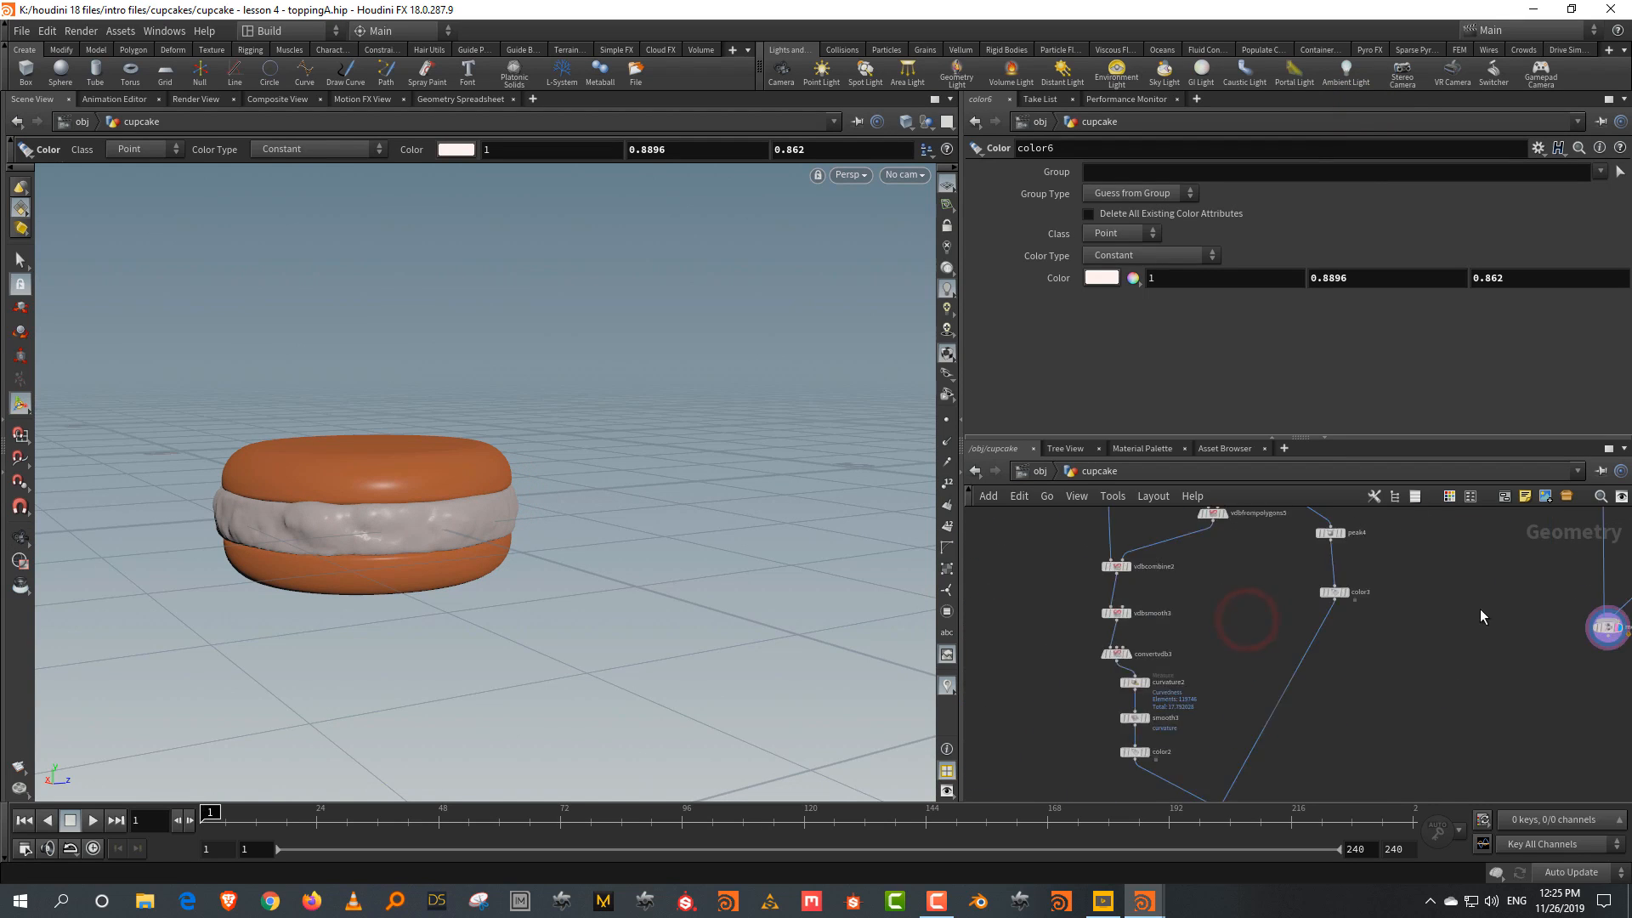
{"action": "scroll", "coordinate": [1477, 611], "scroll_direction": "down", "scroll_amount": 3}
{"action": "middle_click_drag", "start_coordinate": [1258, 798], "coordinate": [1316, 707]}
{"action": "scroll", "coordinate": [1259, 685], "scroll_direction": "up", "scroll_amount": 3}
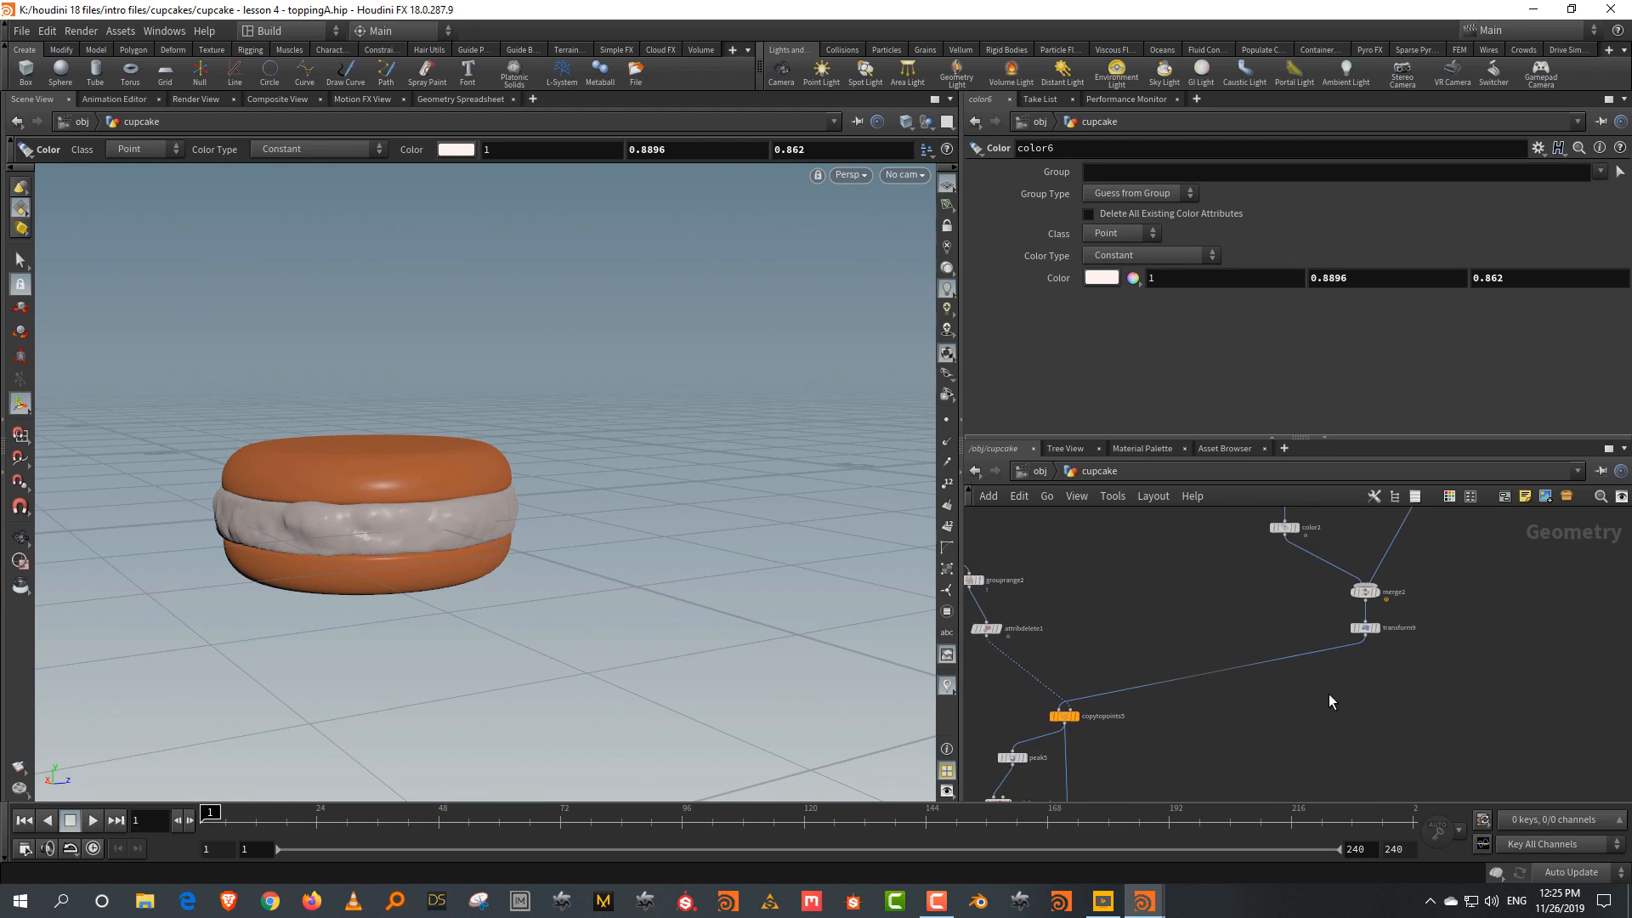
{"action": "scroll", "coordinate": [1332, 707], "scroll_direction": "up", "scroll_amount": 1}
{"action": "key", "text": "Tab"}
{"action": "type", "text": "swt"}
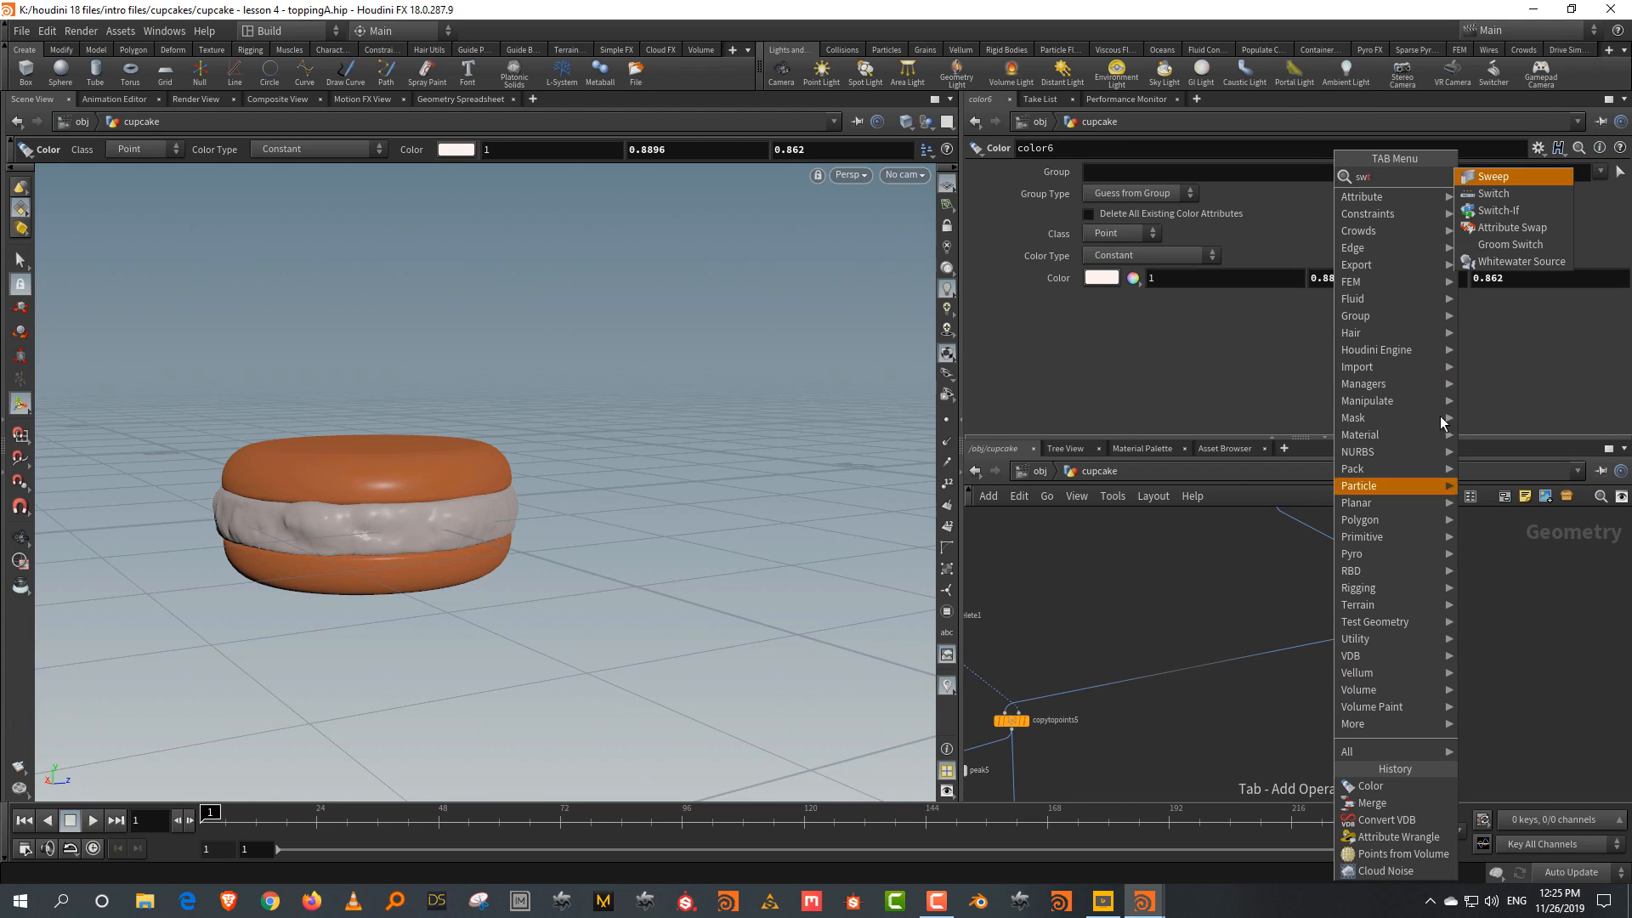
{"action": "left_click", "coordinate": [1516, 198]}
{"action": "left_click", "coordinate": [1227, 664]}
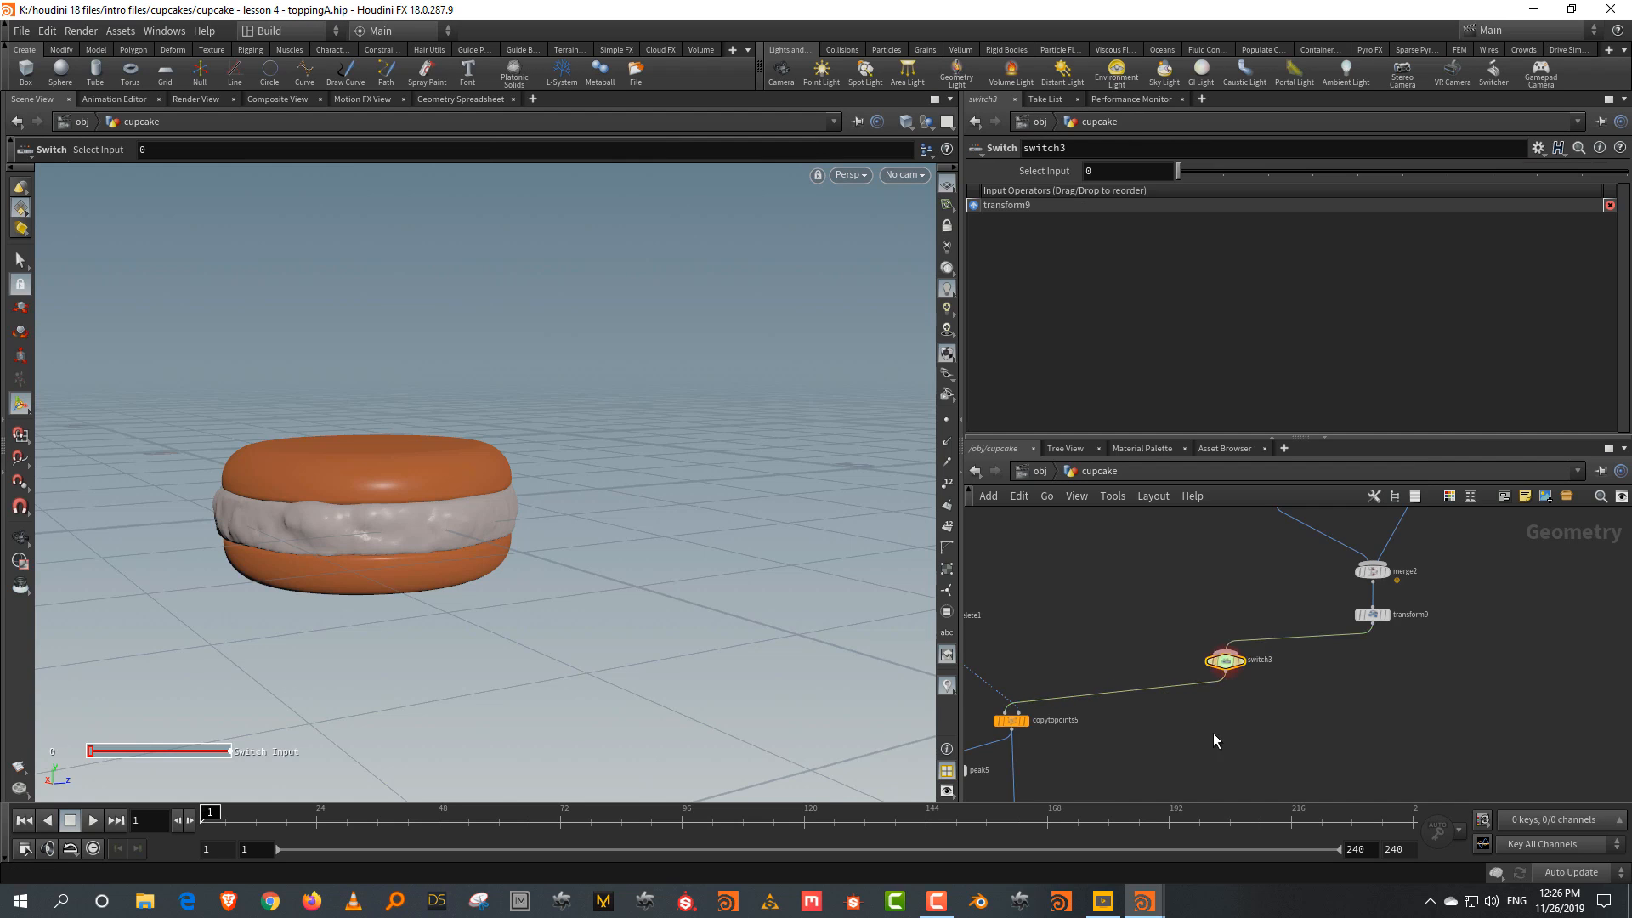
Move the switch3 node out beside transform9, toward the macaron branch
{"action": "middle_click_drag", "start_coordinate": [1213, 732], "coordinate": [1277, 510]}
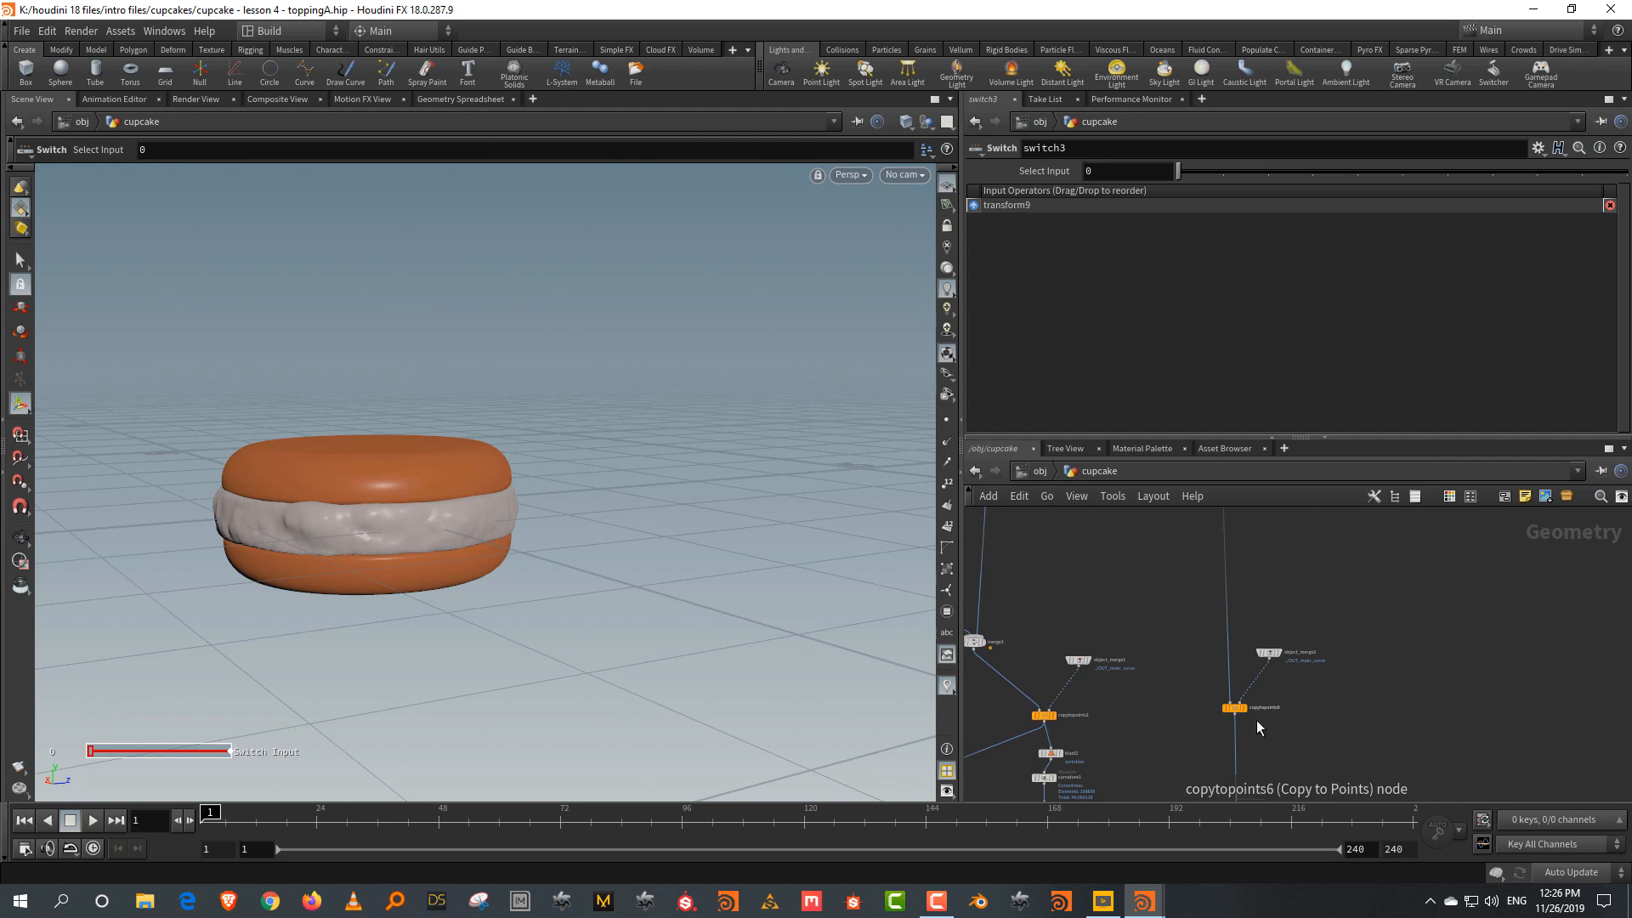
{"action": "middle_click_drag", "start_coordinate": [1360, 615], "coordinate": [1310, 746]}
{"action": "middle_click_drag", "start_coordinate": [1351, 614], "coordinate": [1292, 828]}
{"action": "scroll", "coordinate": [1325, 768], "scroll_direction": "up", "scroll_amount": 3}
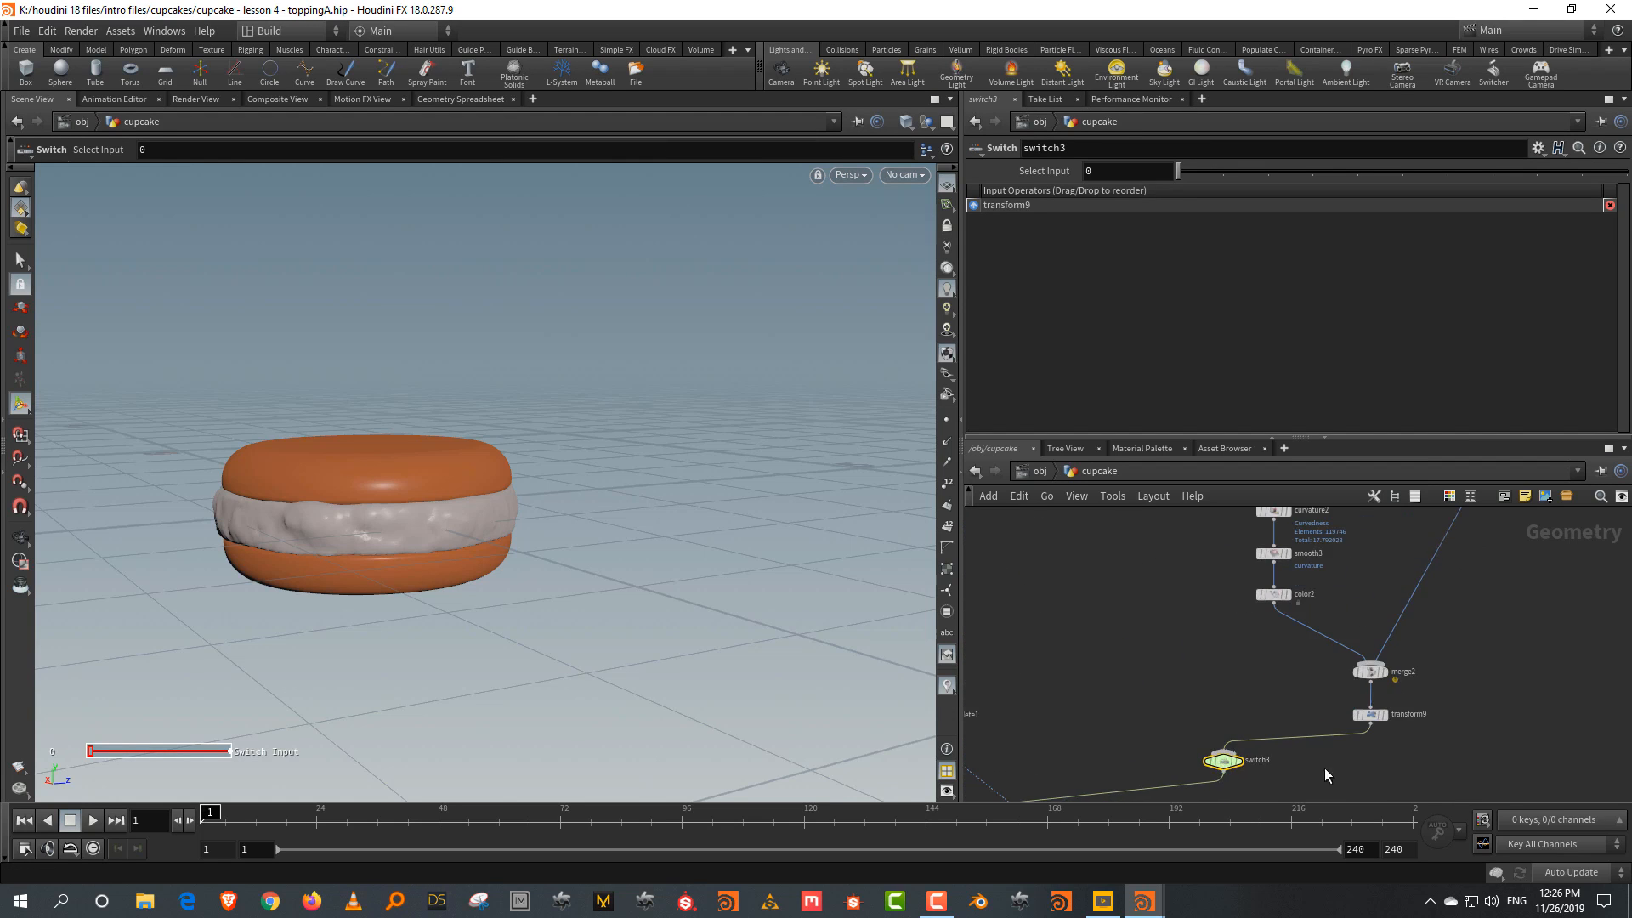
{"action": "middle_click_drag", "start_coordinate": [1324, 768], "coordinate": [1304, 689]}
{"action": "left_click_drag", "start_coordinate": [1214, 680], "coordinate": [1442, 696]}
Add a Transform node below merge6 and connect merge6's output to its input
{"action": "middle_click_drag", "start_coordinate": [1506, 635], "coordinate": [1270, 782]}
{"action": "scroll", "coordinate": [1288, 777], "scroll_direction": "down", "scroll_amount": 3}
{"action": "key", "text": "Tab"}
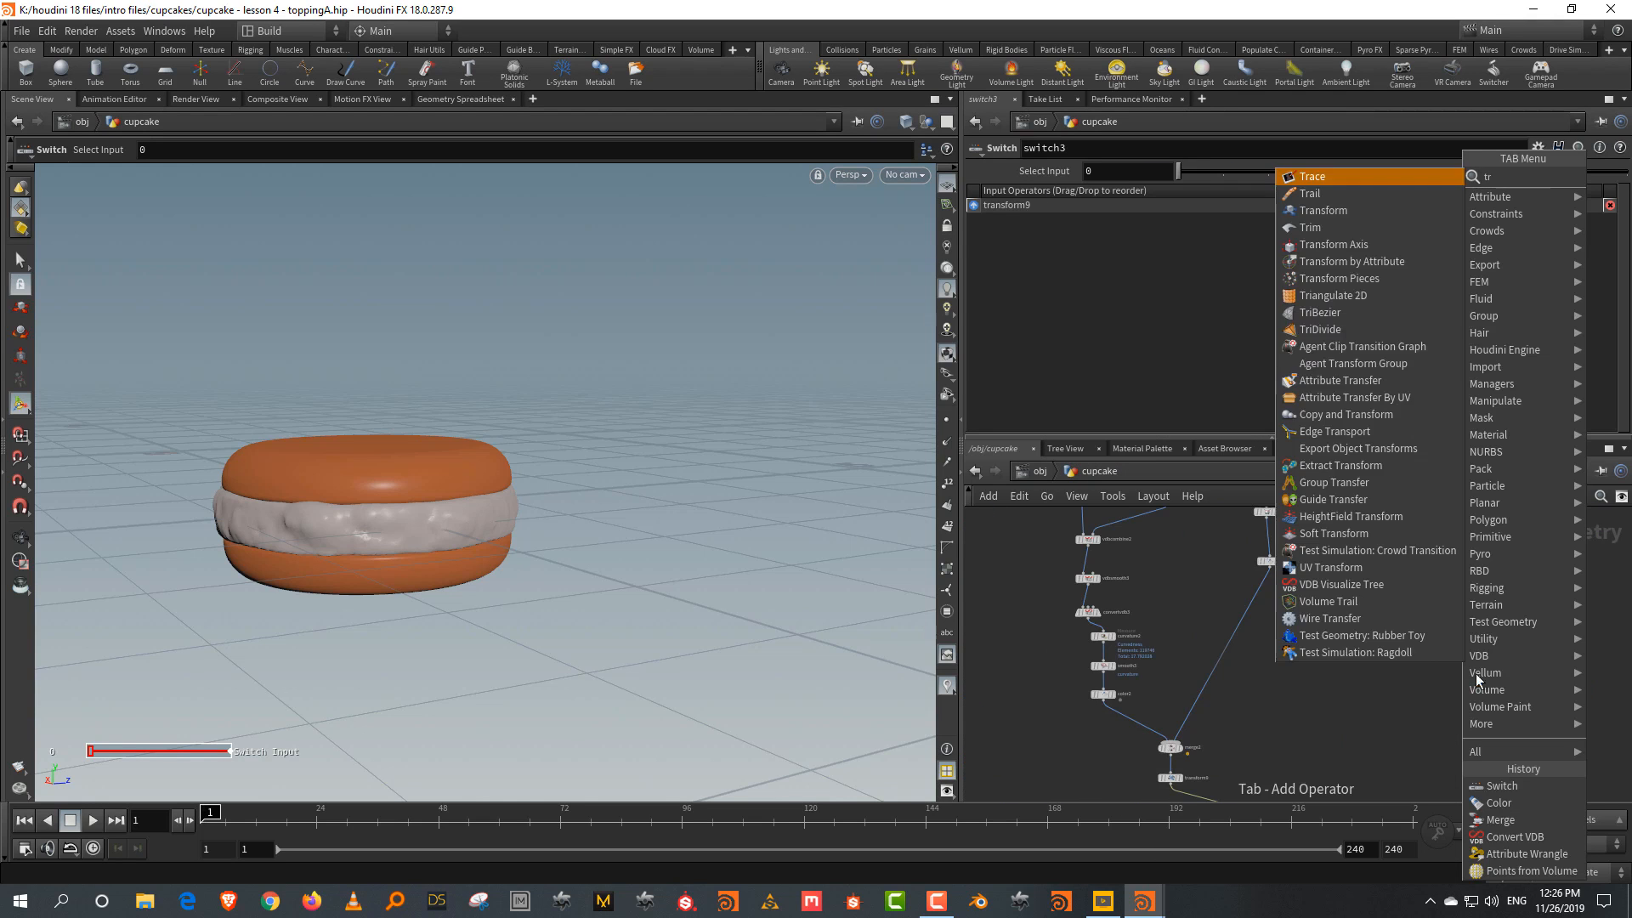
{"action": "left_click", "coordinate": [1406, 207]}
{"action": "left_click", "coordinate": [1498, 675]}
{"action": "scroll", "coordinate": [1513, 633], "scroll_direction": "up", "scroll_amount": 3}
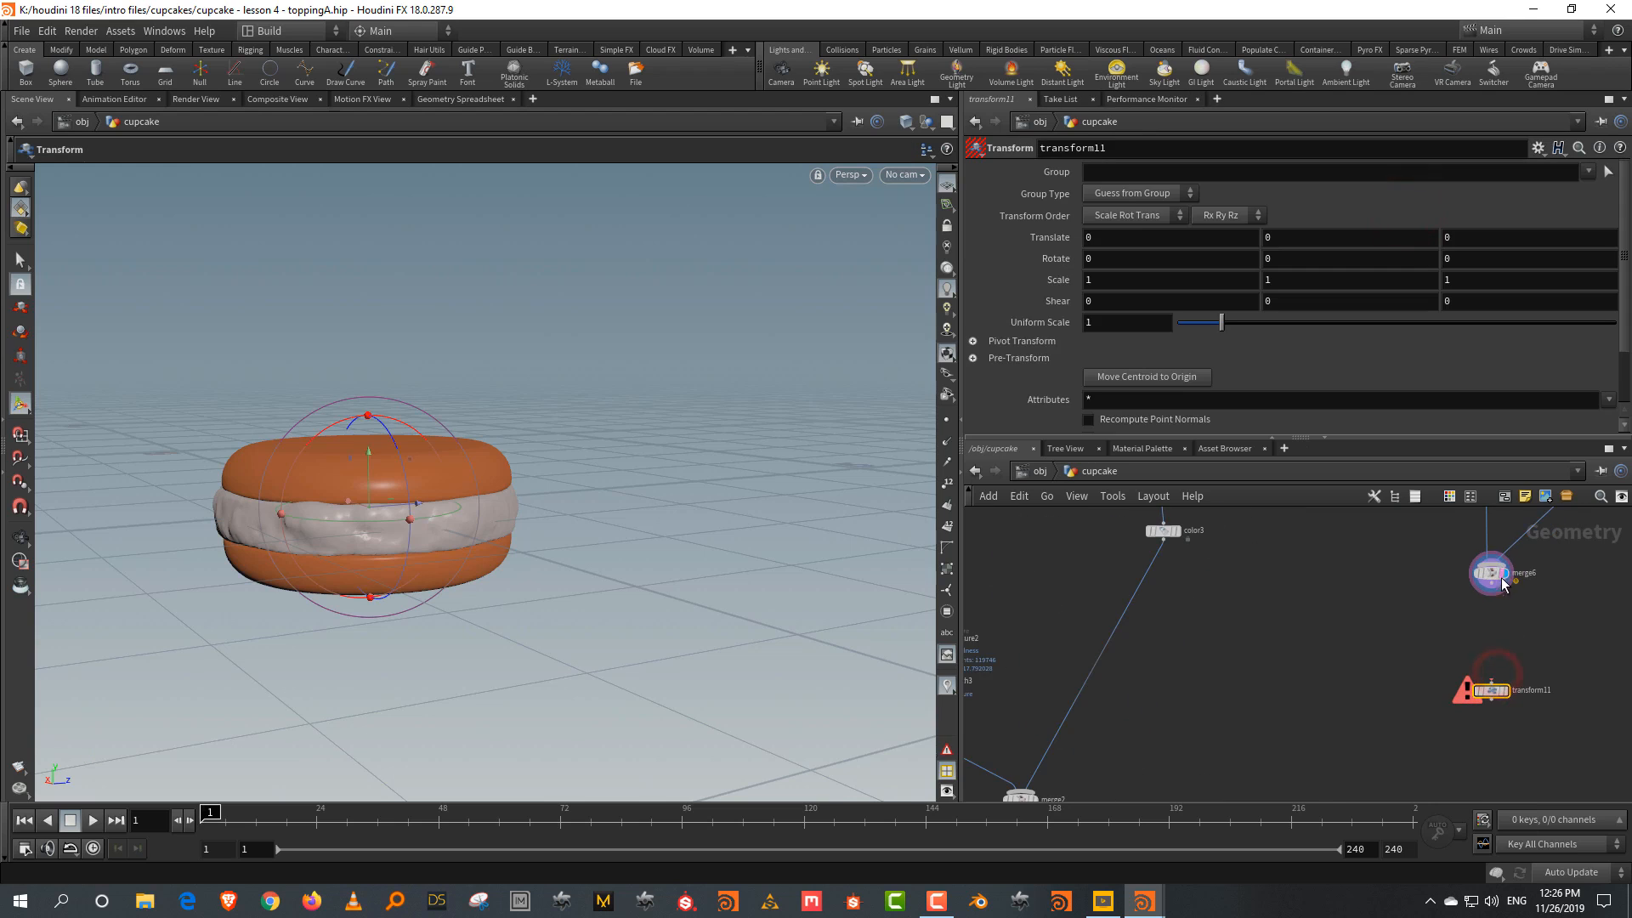
{"action": "left_click_drag", "start_coordinate": [1493, 590], "coordinate": [1491, 680]}
Turn on the template display of the sweep2 node to show the icing as a size reference
{"action": "middle_click_drag", "start_coordinate": [1368, 692], "coordinate": [1528, 587]}
{"action": "scroll", "coordinate": [1496, 612], "scroll_direction": "down", "scroll_amount": 3}
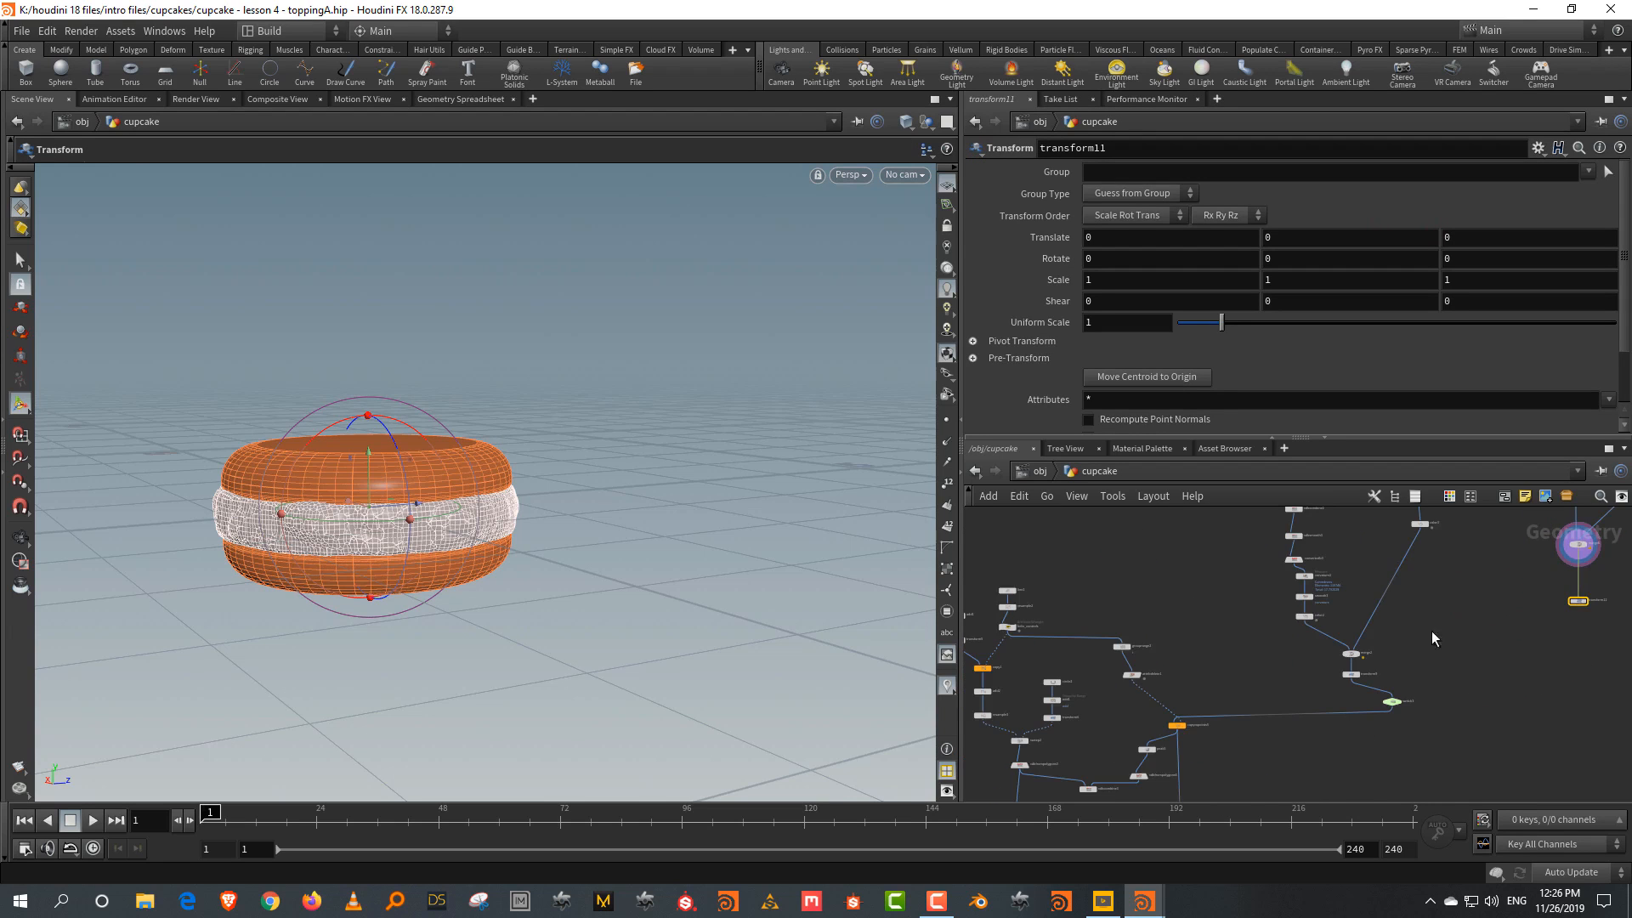
{"action": "middle_click_drag", "start_coordinate": [1274, 656], "coordinate": [1365, 577]}
{"action": "scroll", "coordinate": [1251, 667], "scroll_direction": "up", "scroll_amount": 3}
{"action": "middle_click_drag", "start_coordinate": [1082, 663], "coordinate": [1252, 642]}
{"action": "scroll", "coordinate": [1187, 653], "scroll_direction": "up", "scroll_amount": 2}
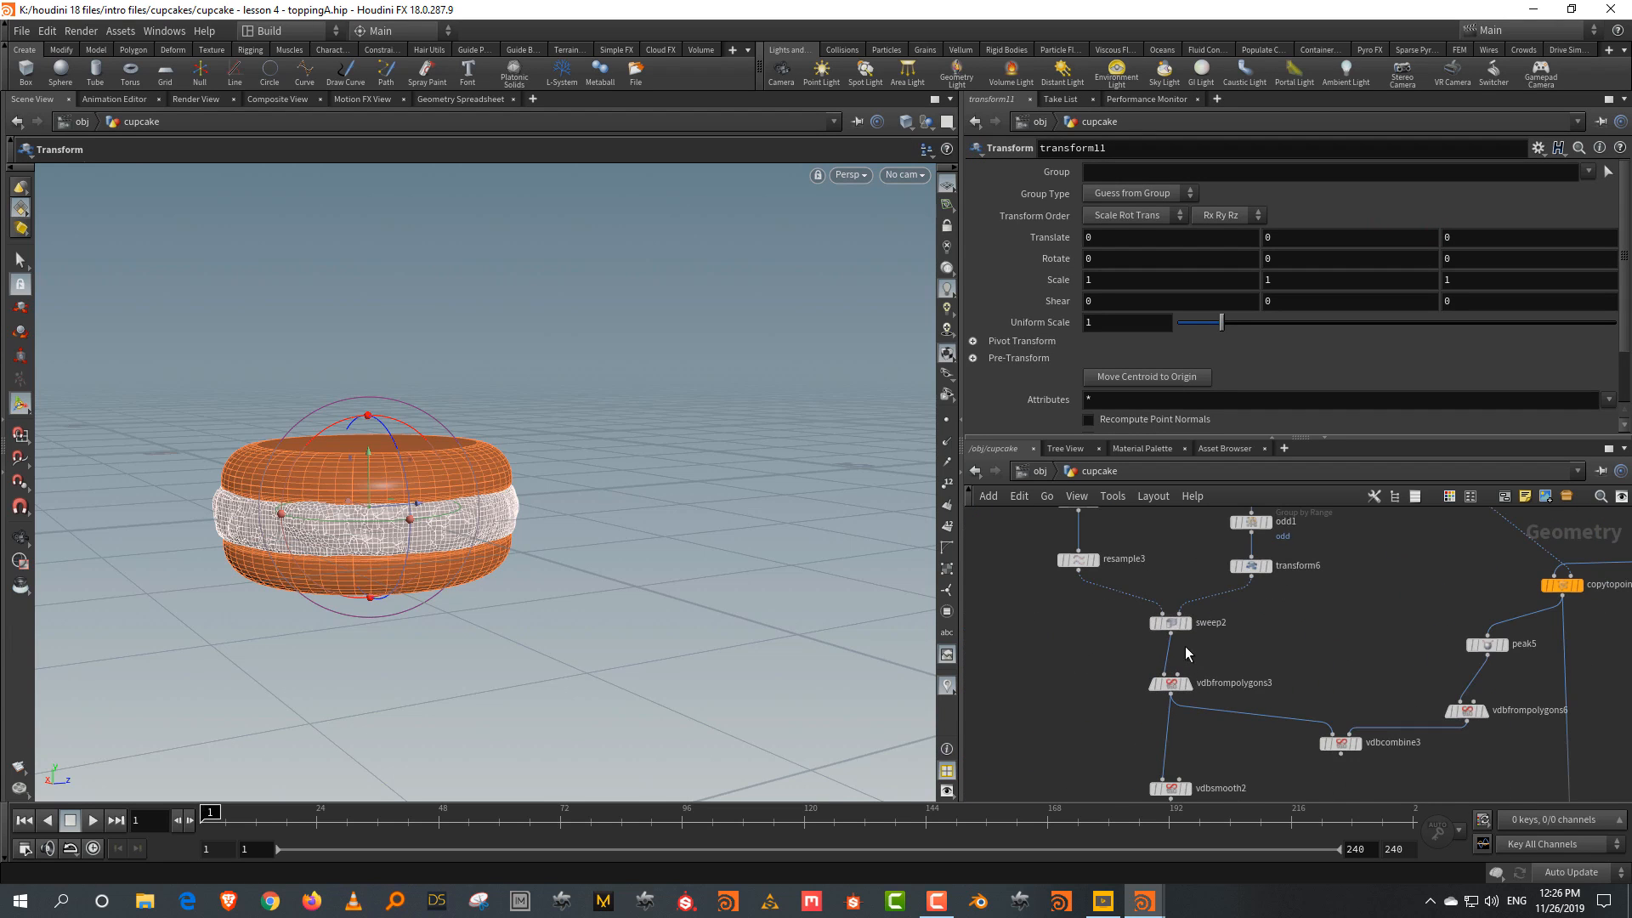
{"action": "left_click", "coordinate": [1181, 622]}
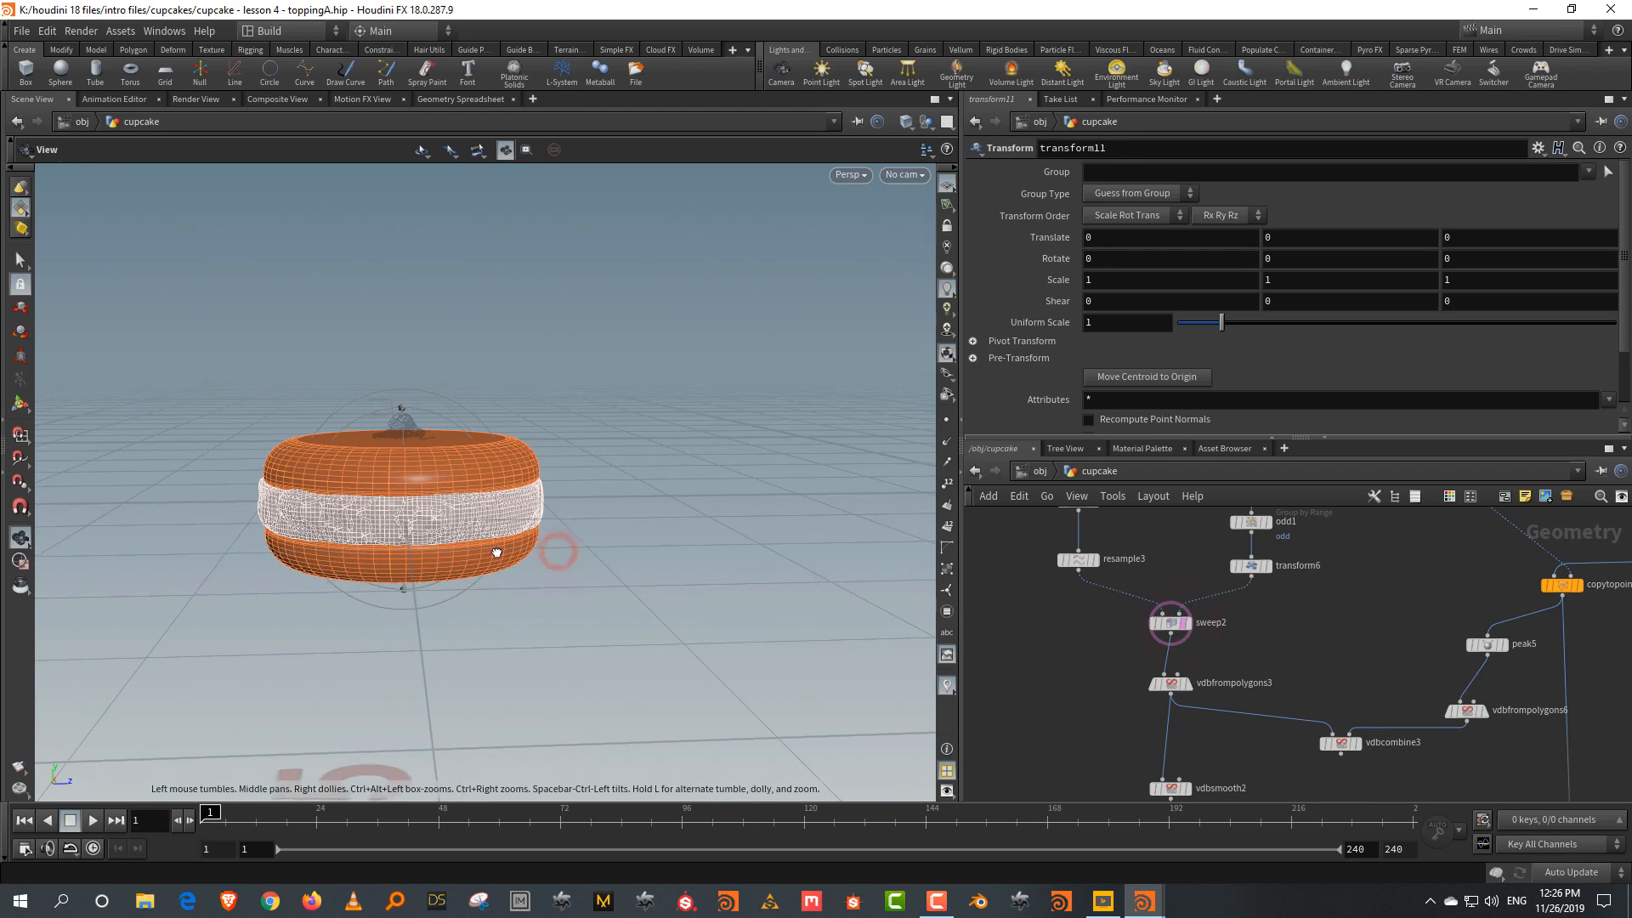
Display transform11 and reduce the macaron's uniform scale to 0.27
{"action": "middle_click_drag", "start_coordinate": [1368, 606], "coordinate": [1191, 691]}
{"action": "scroll", "coordinate": [1191, 690], "scroll_direction": "down", "scroll_amount": 3}
{"action": "middle_click_drag", "start_coordinate": [1544, 757], "coordinate": [1197, 757]}
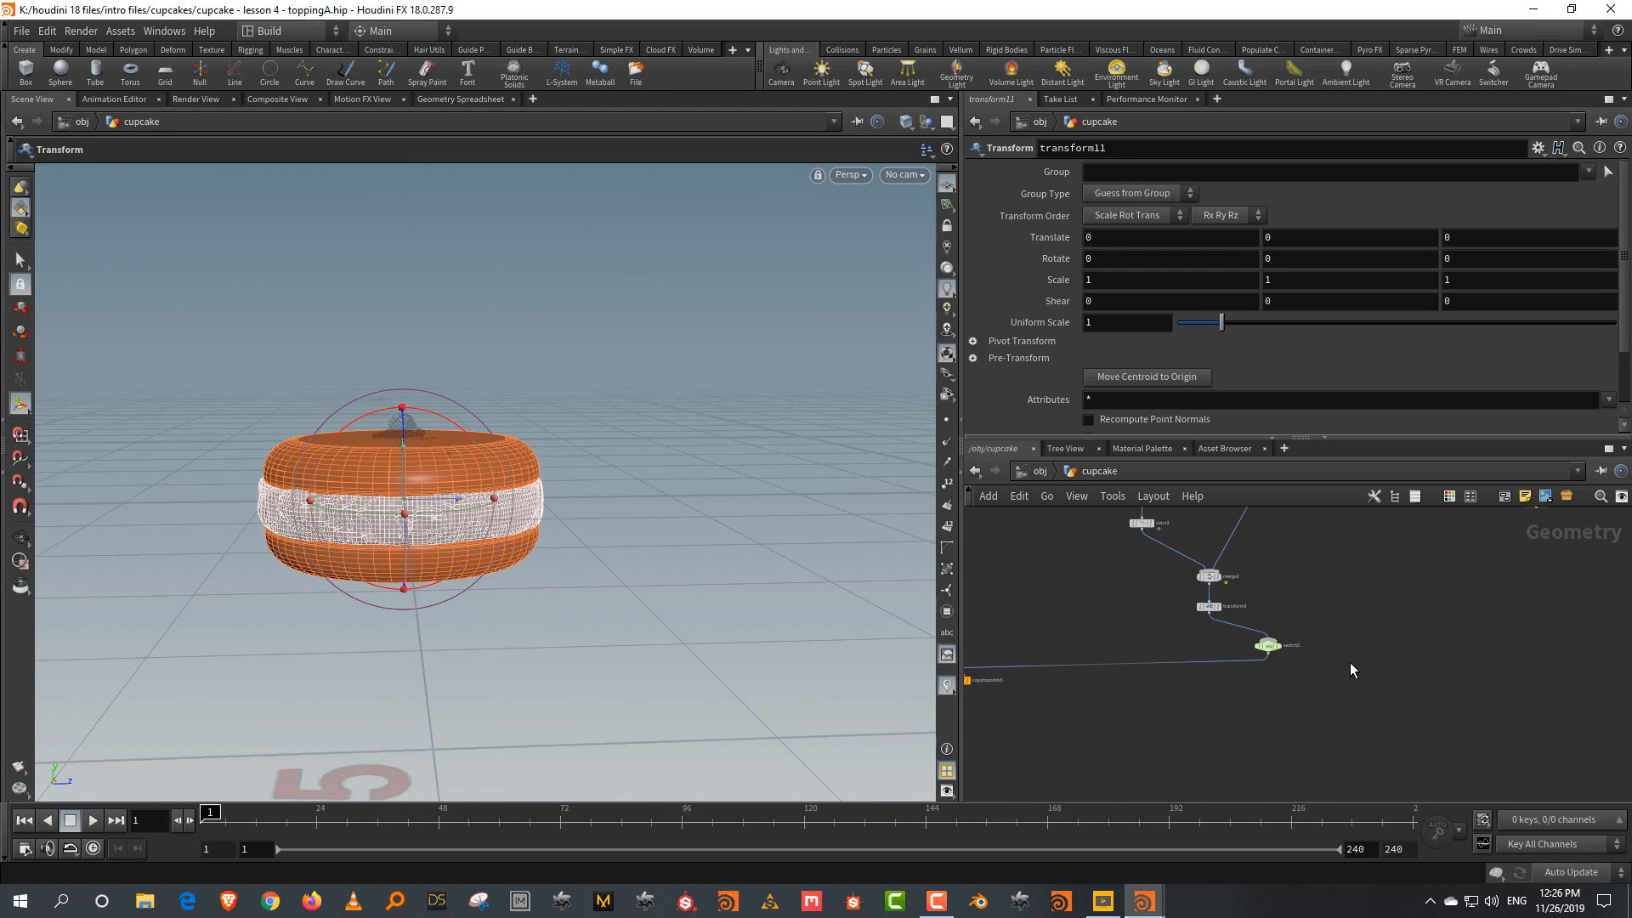
{"action": "scroll", "coordinate": [1349, 661], "scroll_direction": "up", "scroll_amount": 3}
{"action": "middle_click_drag", "start_coordinate": [1385, 700], "coordinate": [1368, 733]}
{"action": "middle_click_drag", "start_coordinate": [1523, 565], "coordinate": [1343, 782]}
{"action": "left_click_drag", "start_coordinate": [1422, 599], "coordinate": [1537, 690]}
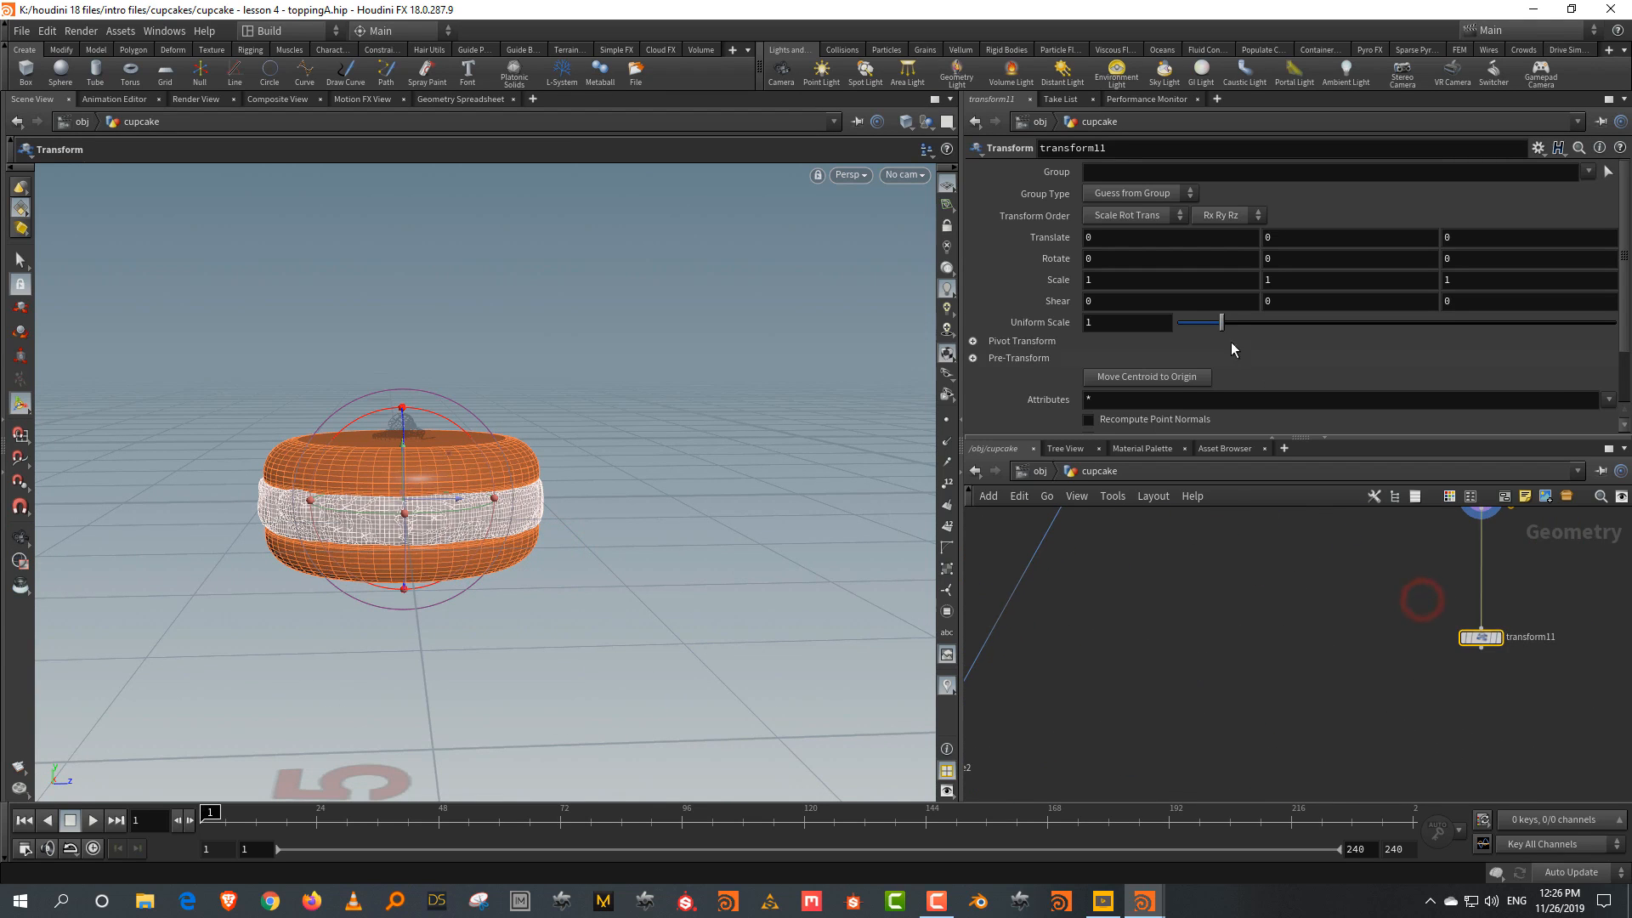
{"action": "left_click_drag", "start_coordinate": [1198, 330], "coordinate": [1197, 324]}
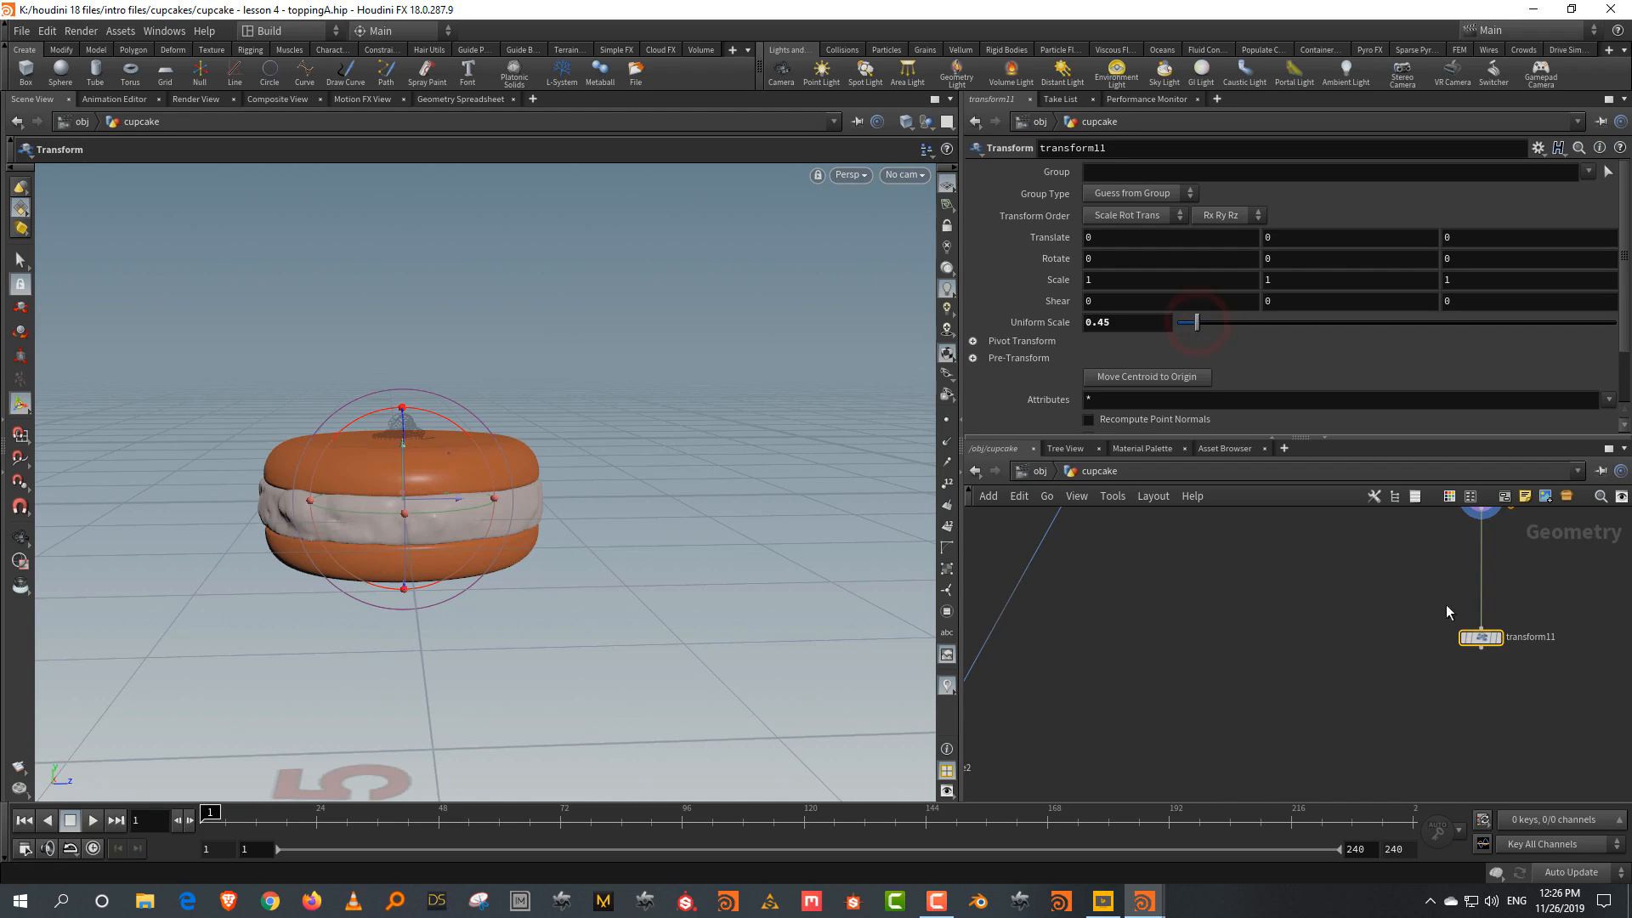
{"action": "mouse_move", "coordinate": [1496, 642]}
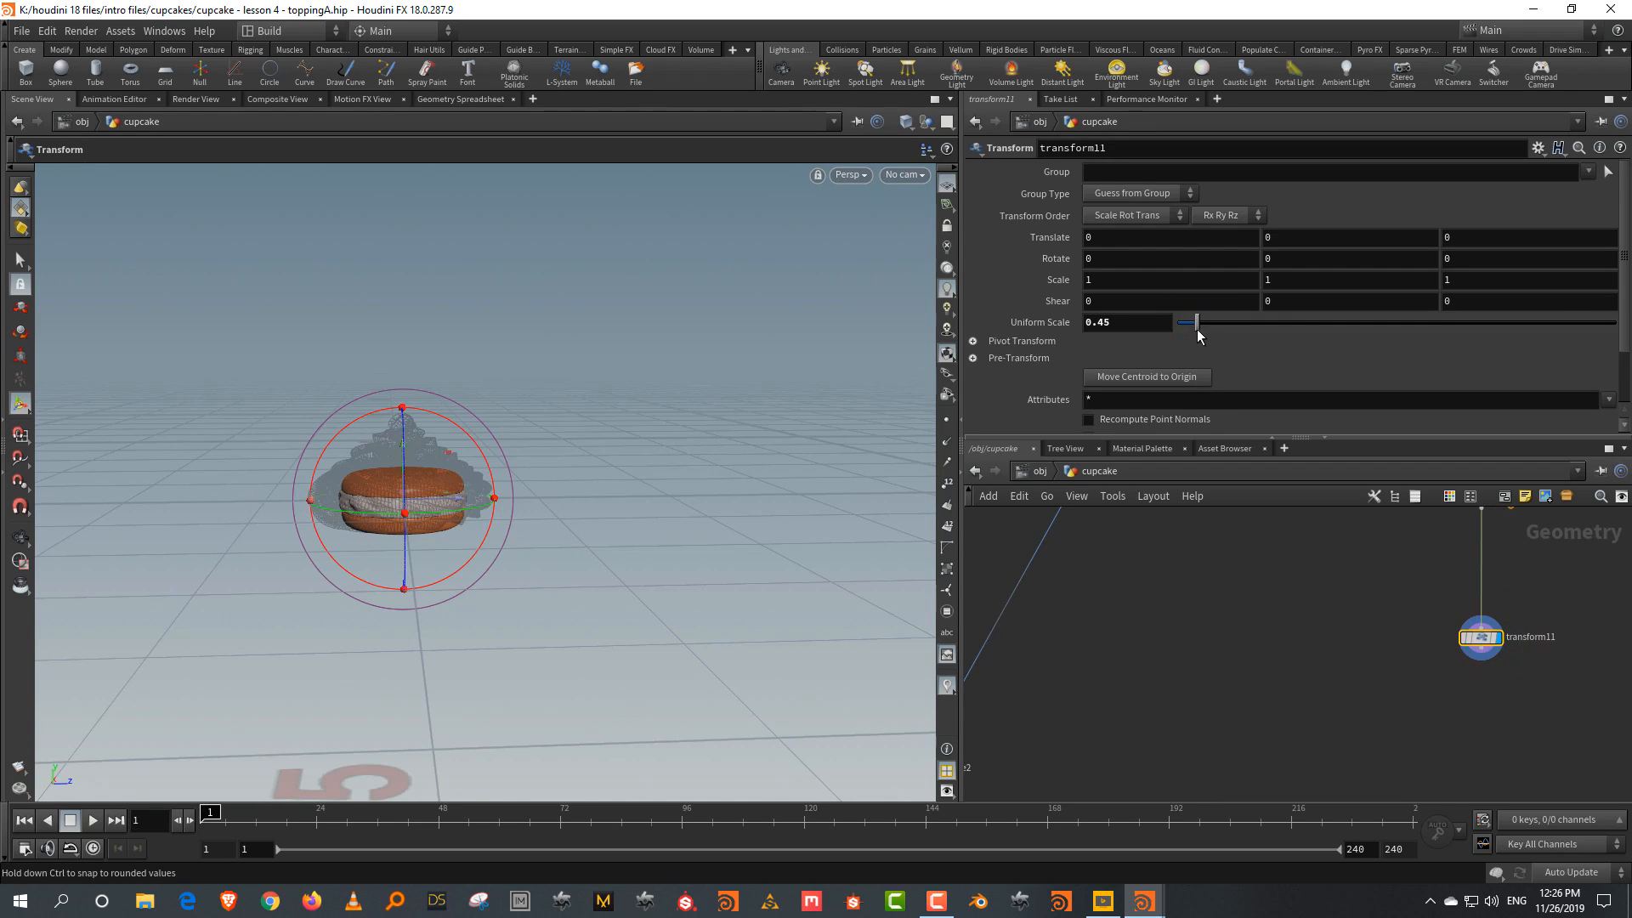
{"action": "left_click_drag", "start_coordinate": [1198, 332], "coordinate": [1191, 332]}
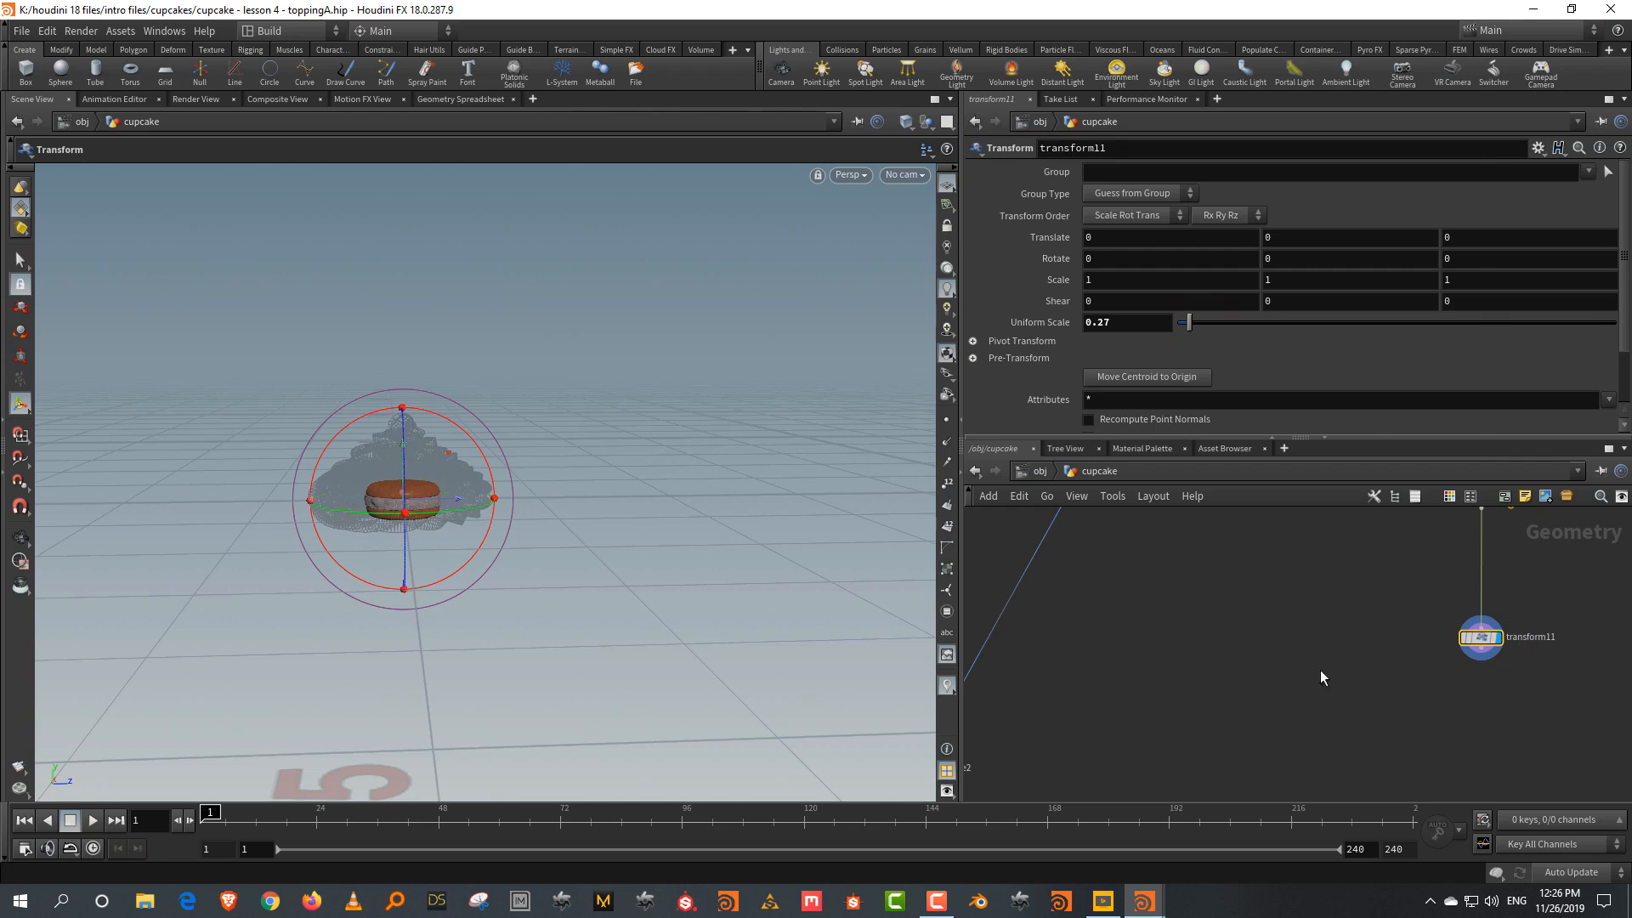
Add a second Transform node after transform11 and tilt the macaron about -51.7 degrees around X
{"action": "key", "text": "Tab"}
{"action": "type", "text": "tr"}
{"action": "left_click", "coordinate": [1286, 211]}
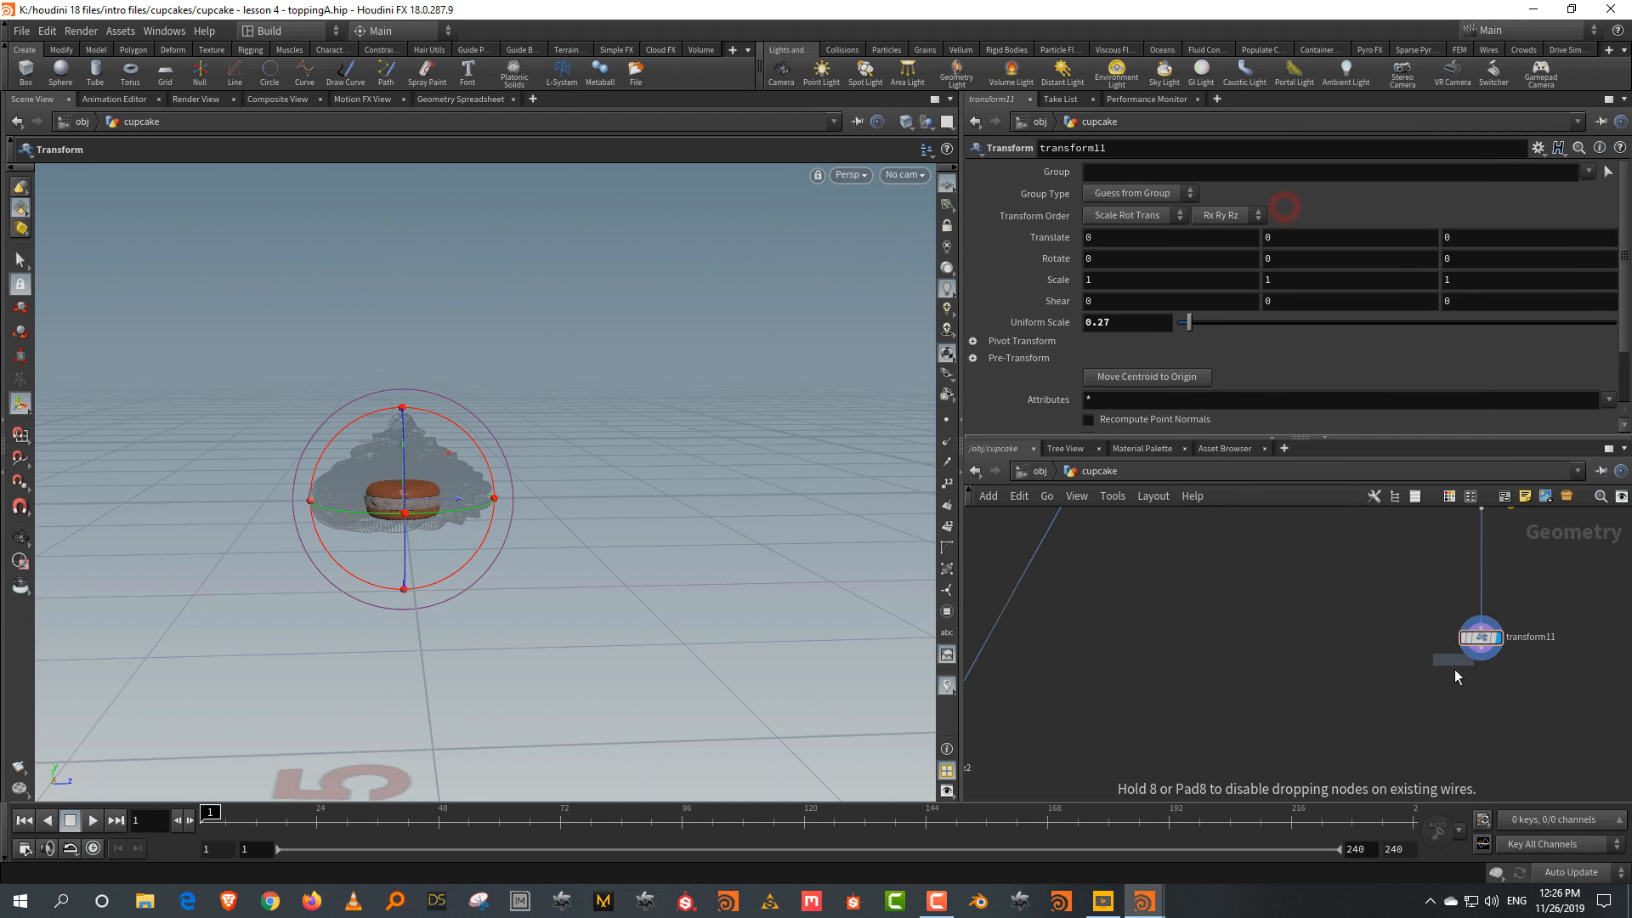
{"action": "left_click", "coordinate": [1479, 706]}
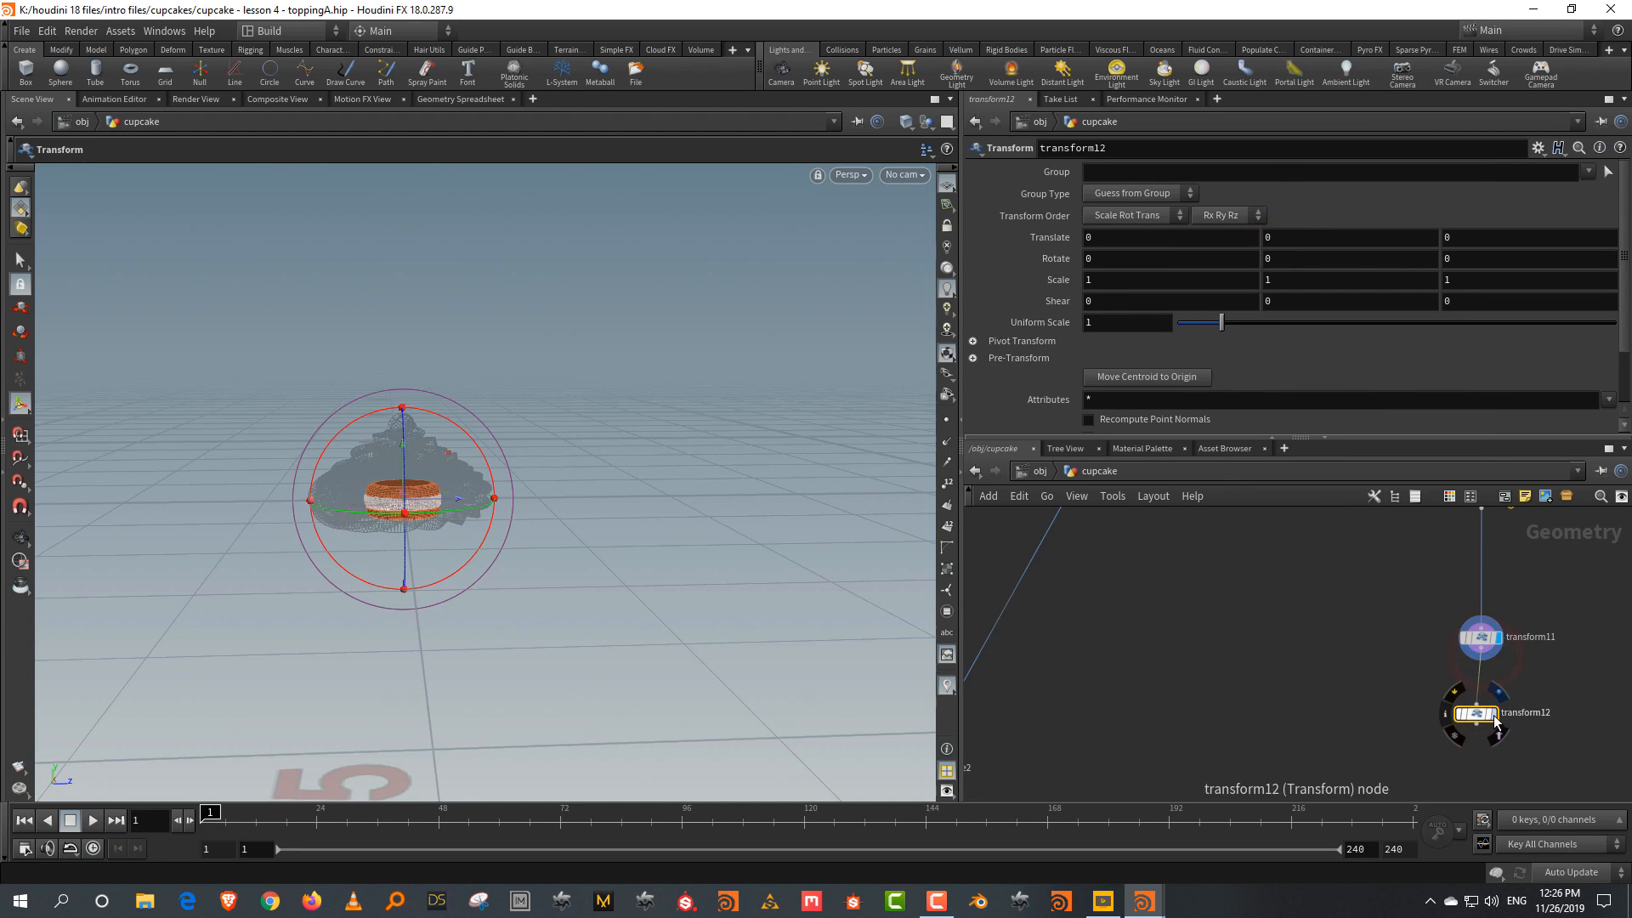
{"action": "left_click_drag", "start_coordinate": [459, 429], "coordinate": [360, 342]}
Connect transform12's output to switch3 as its second input
{"action": "middle_click_drag", "start_coordinate": [1276, 667], "coordinate": [1230, 500]}
{"action": "scroll", "coordinate": [1469, 610], "scroll_direction": "down", "scroll_amount": 2}
{"action": "left_click", "coordinate": [1476, 566]}
{"action": "left_click", "coordinate": [1096, 684]}
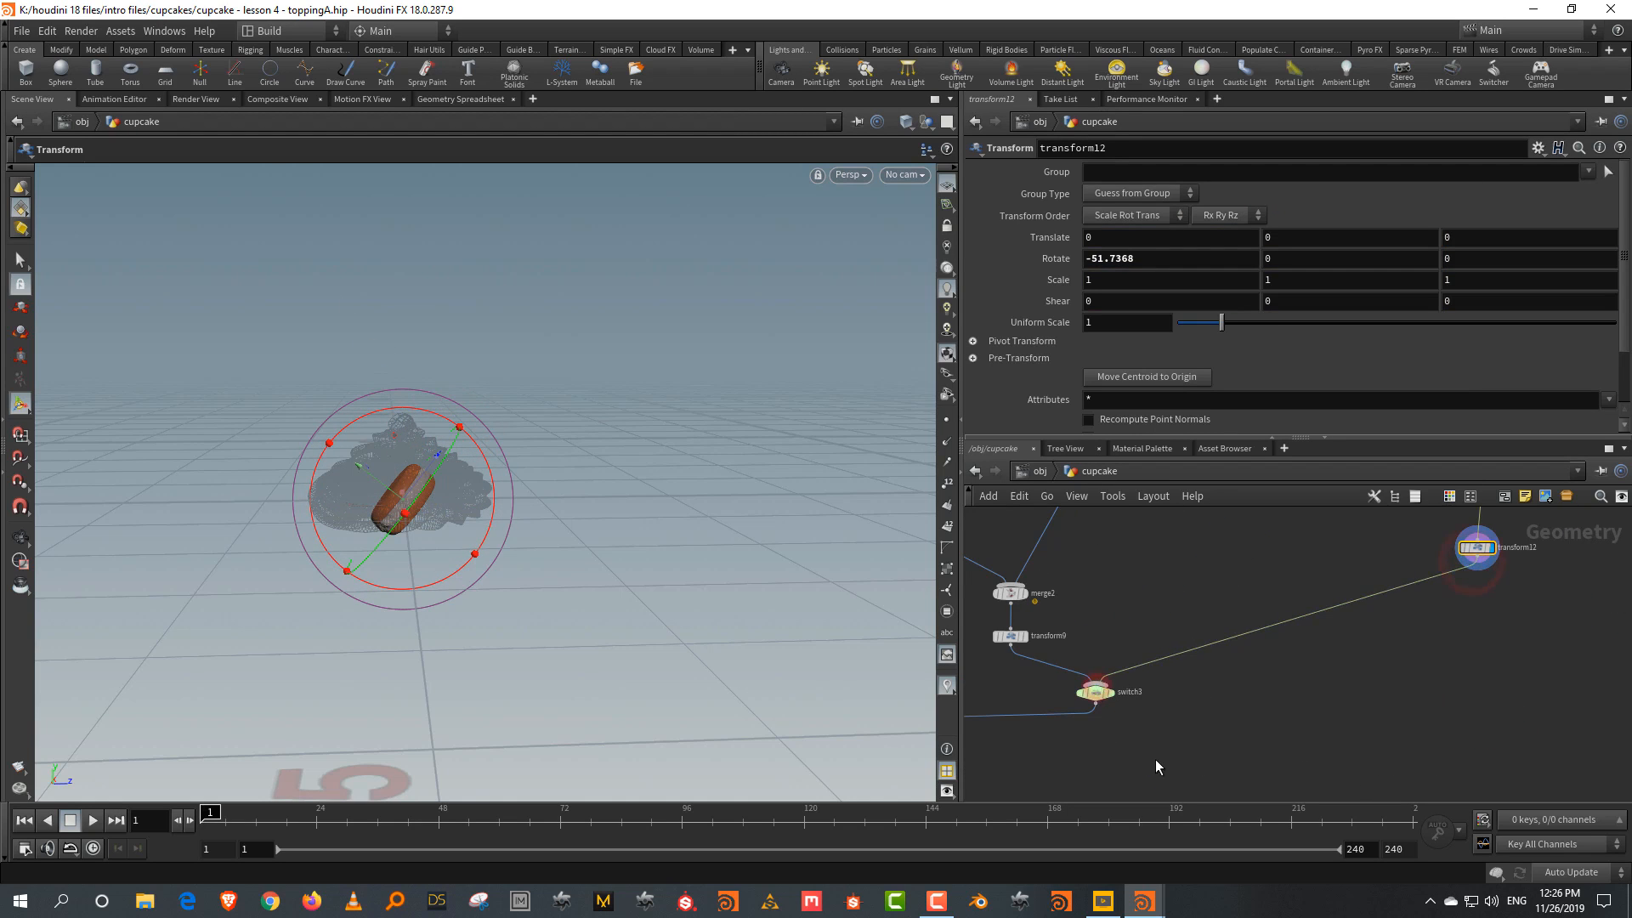
Display the merge4 node to show the icing together with its topping
{"action": "middle_click_drag", "start_coordinate": [1178, 745], "coordinate": [1376, 585]}
{"action": "scroll", "coordinate": [1376, 585], "scroll_direction": "down", "scroll_amount": 4}
{"action": "scroll", "coordinate": [1376, 586], "scroll_direction": "down", "scroll_amount": 3}
{"action": "middle_click_drag", "start_coordinate": [1275, 671], "coordinate": [1316, 513]}
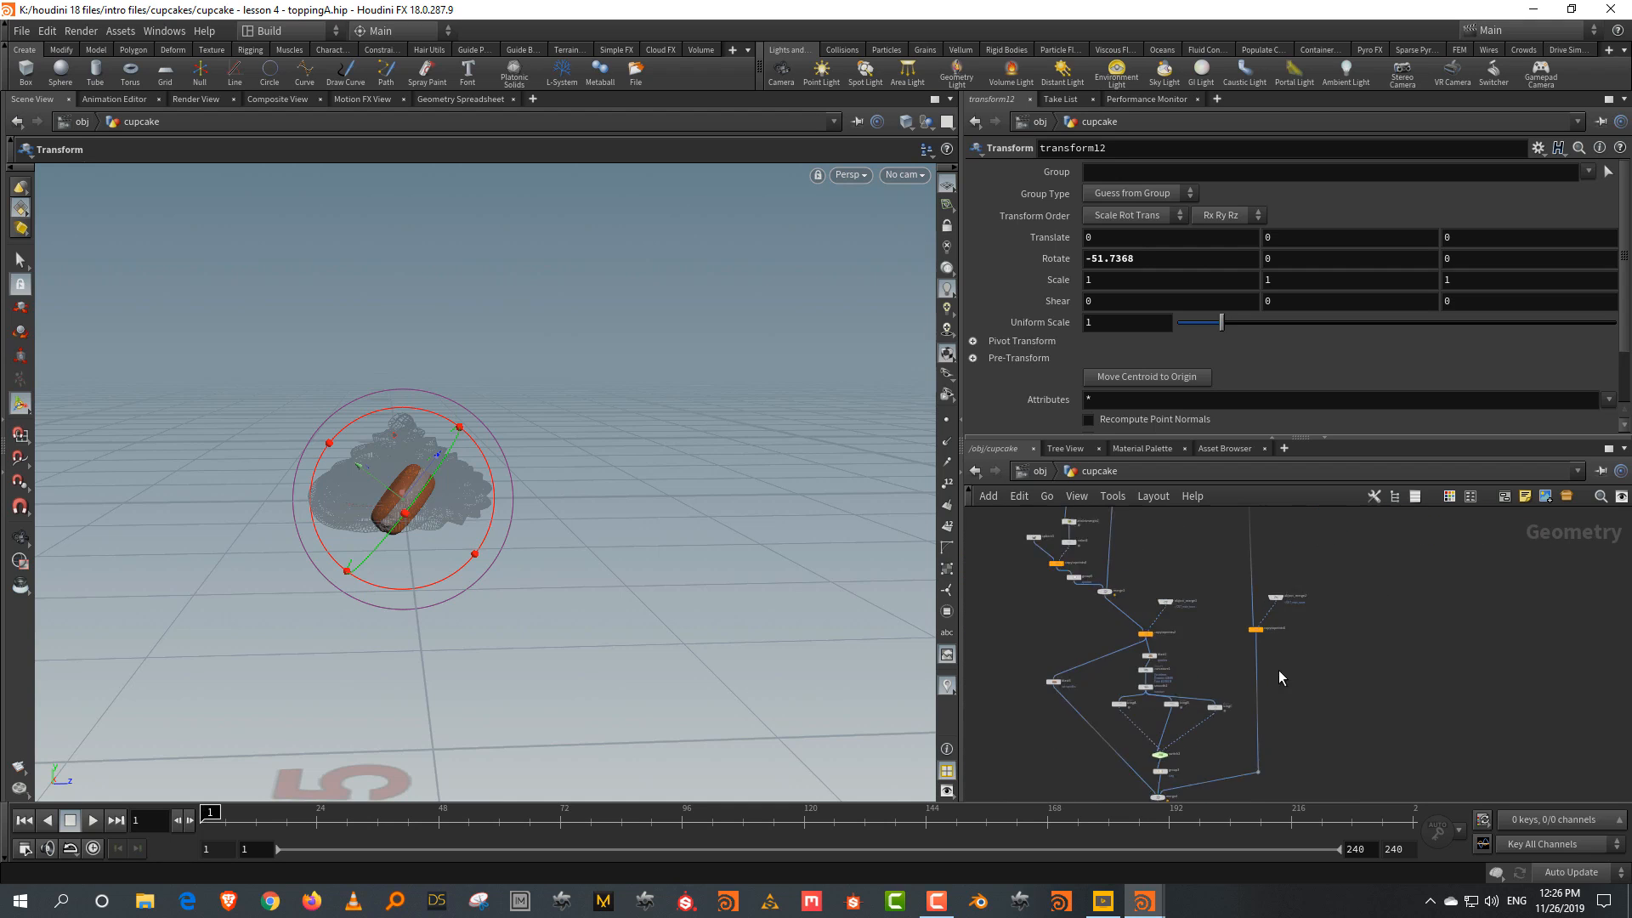
{"action": "scroll", "coordinate": [1279, 672], "scroll_direction": "up", "scroll_amount": 4}
{"action": "middle_click_drag", "start_coordinate": [1273, 723], "coordinate": [1323, 529]}
{"action": "scroll", "coordinate": [1194, 709], "scroll_direction": "up", "scroll_amount": 3}
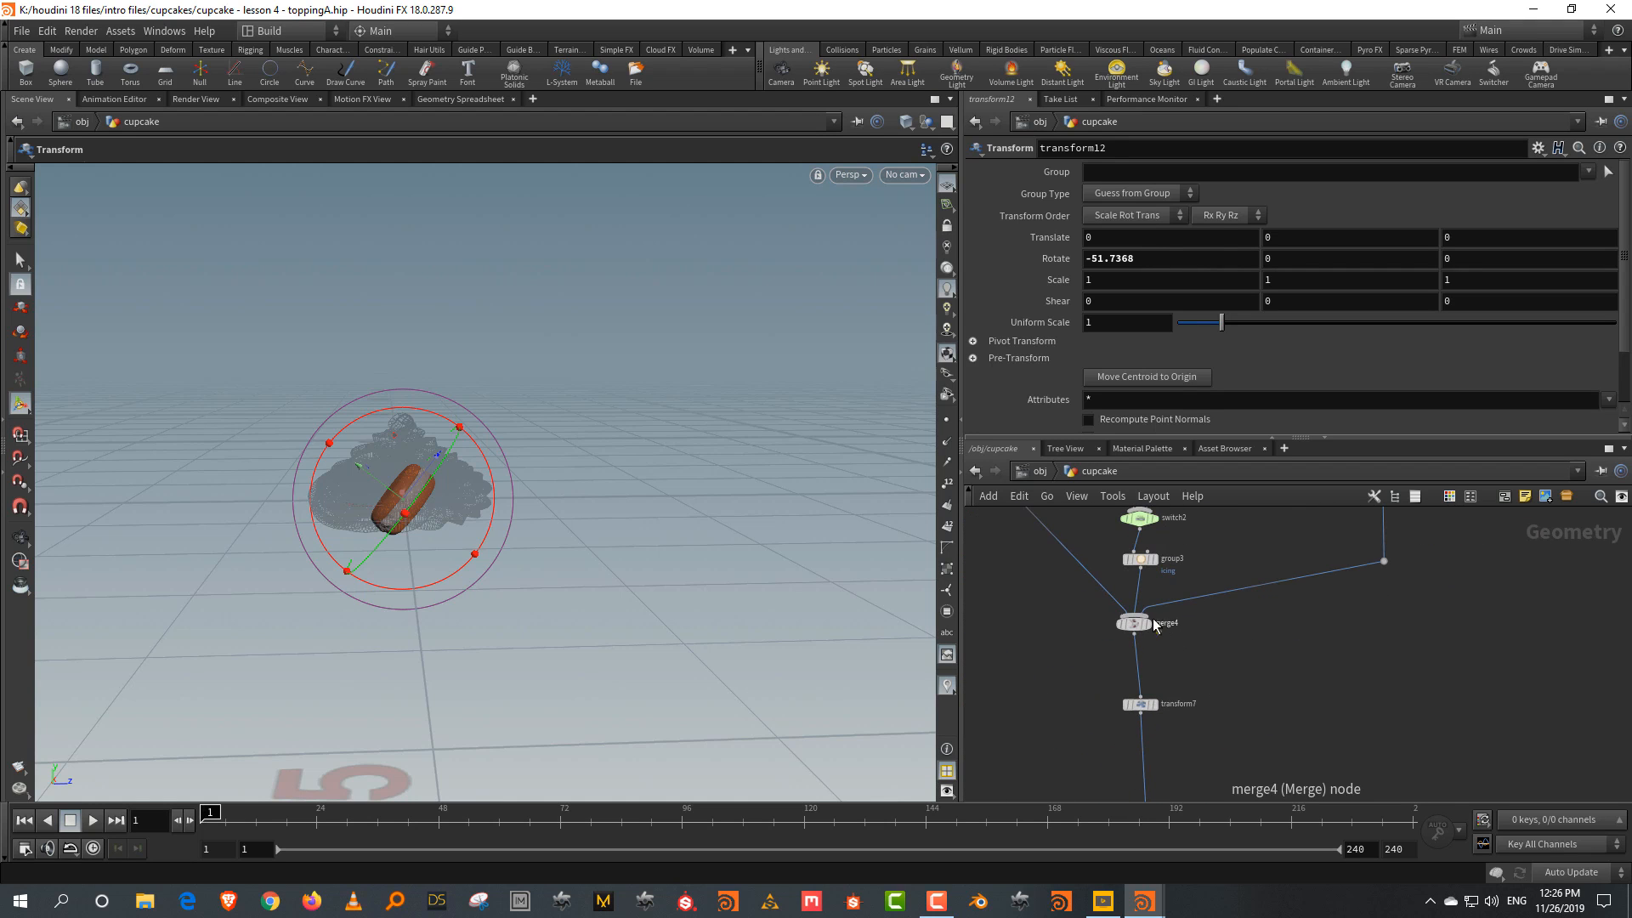
{"action": "left_click", "coordinate": [1148, 624]}
{"action": "left_click", "coordinate": [1283, 629]}
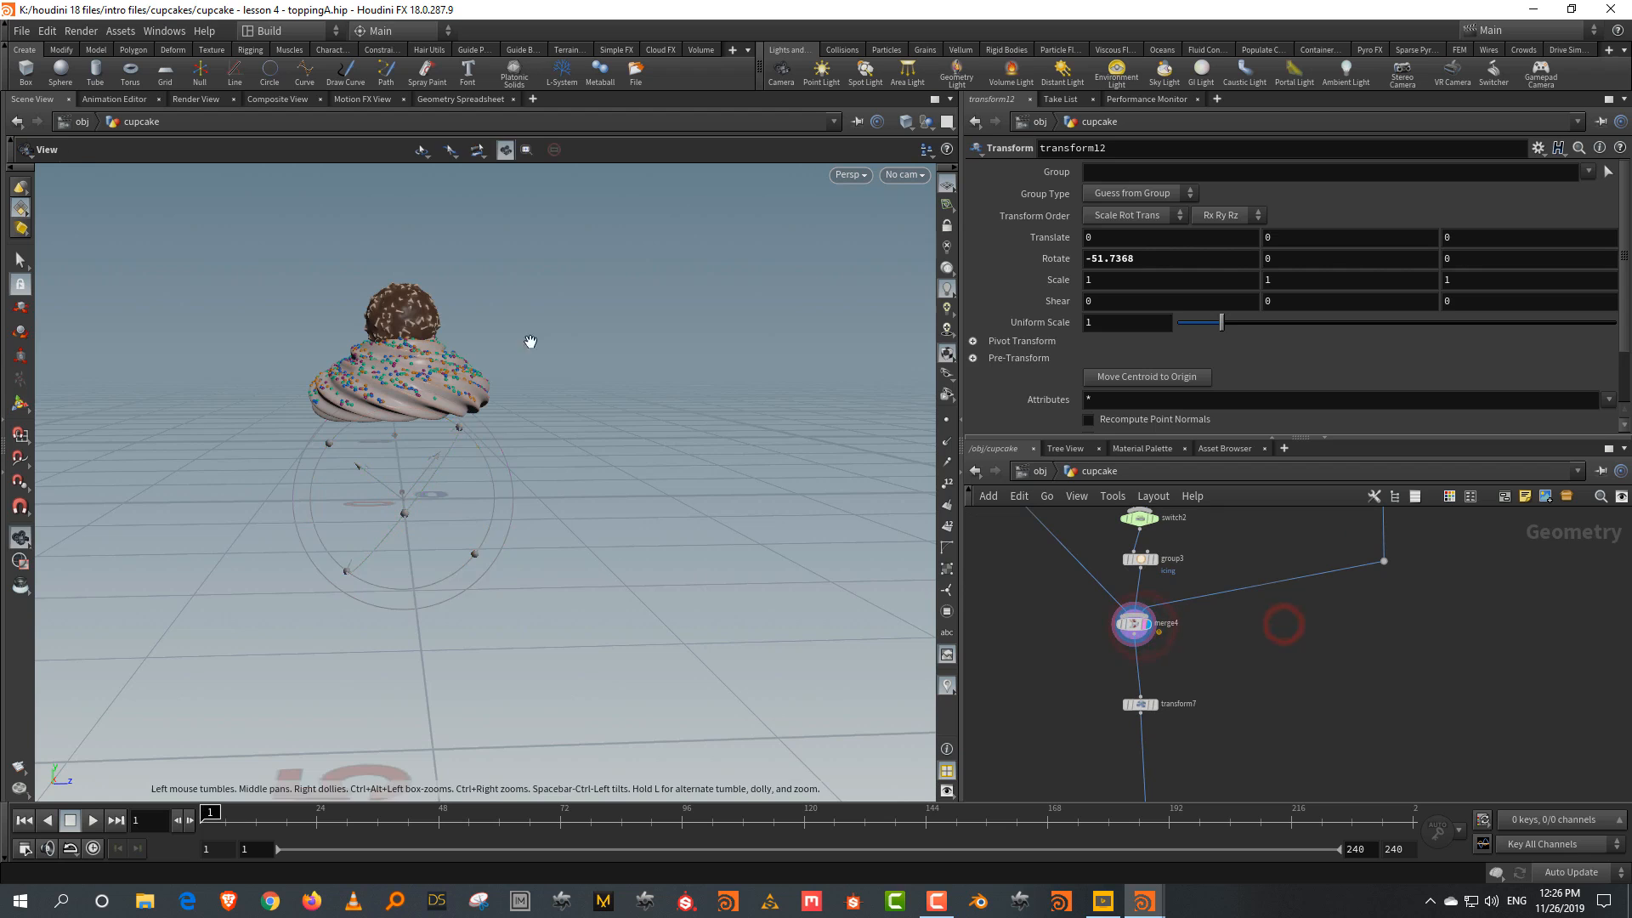
{"action": "left_click_drag", "start_coordinate": [535, 338], "coordinate": [561, 374], "text": "alt"}
Set the Select Input of switch3 to 1 and inspect the macaron on the icing
{"action": "middle_click_drag", "start_coordinate": [1449, 597], "coordinate": [1369, 778]}
{"action": "scroll", "coordinate": [1369, 777], "scroll_direction": "down", "scroll_amount": 5}
{"action": "middle_click_drag", "start_coordinate": [1517, 527], "coordinate": [1354, 790]}
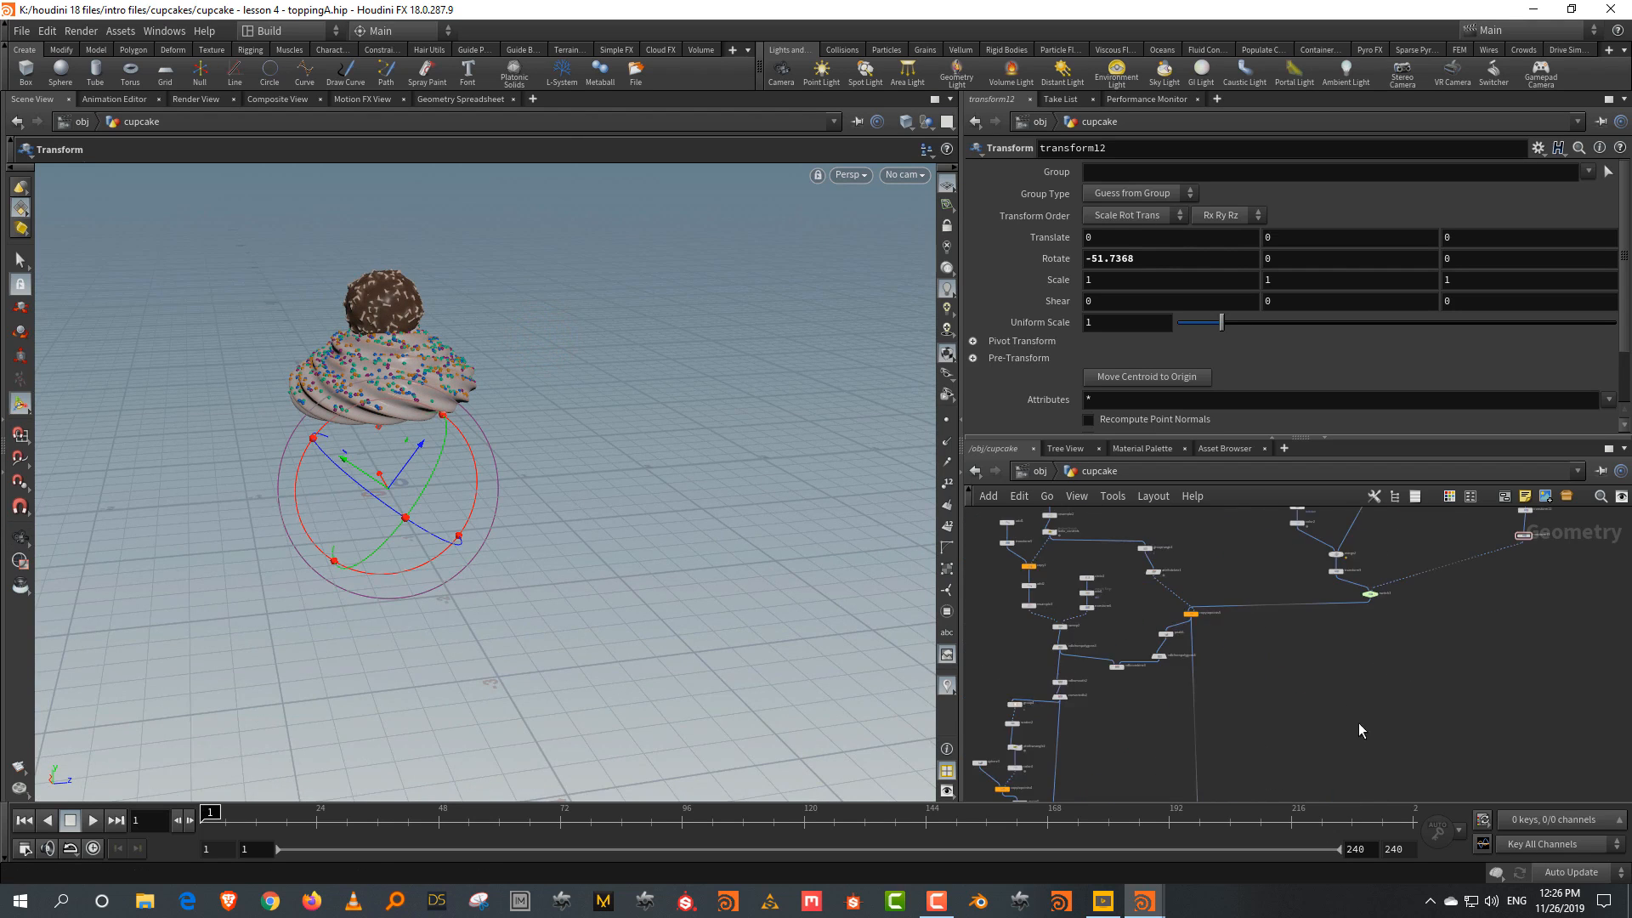
{"action": "middle_click_drag", "start_coordinate": [1359, 723], "coordinate": [1361, 732]}
{"action": "scroll", "coordinate": [1360, 732], "scroll_direction": "up", "scroll_amount": 3}
{"action": "left_click_drag", "start_coordinate": [1414, 689], "coordinate": [1319, 621]}
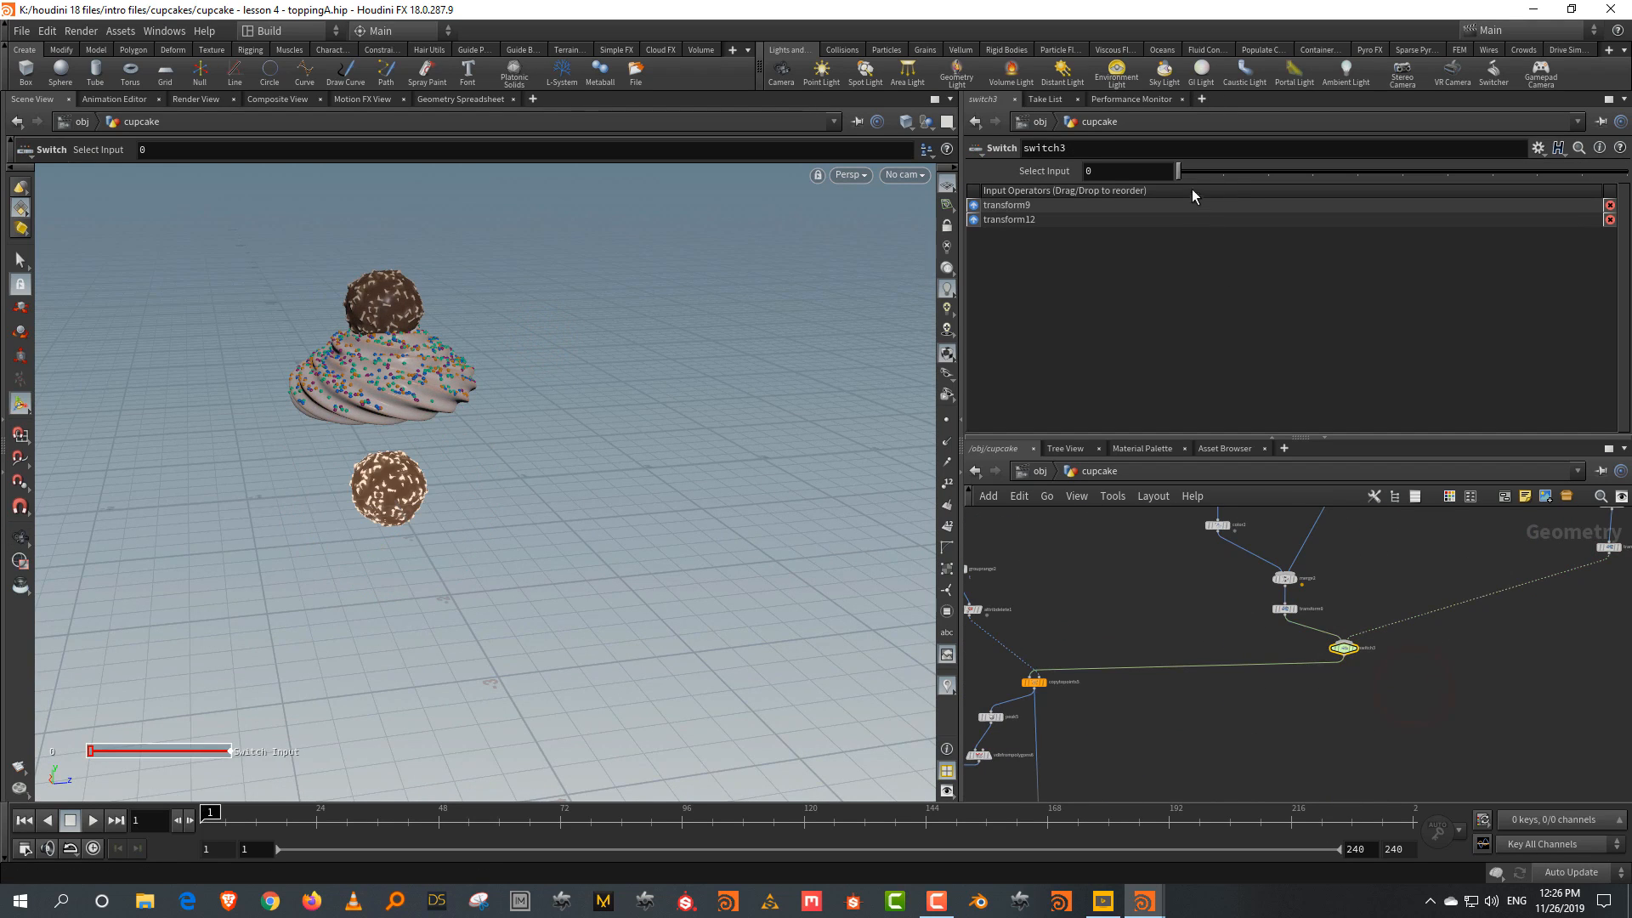
{"action": "left_click_drag", "start_coordinate": [1178, 171], "coordinate": [1222, 171]}
{"action": "key", "text": "Escape"}
{"action": "left_click_drag", "start_coordinate": [451, 292], "coordinate": [622, 325]}
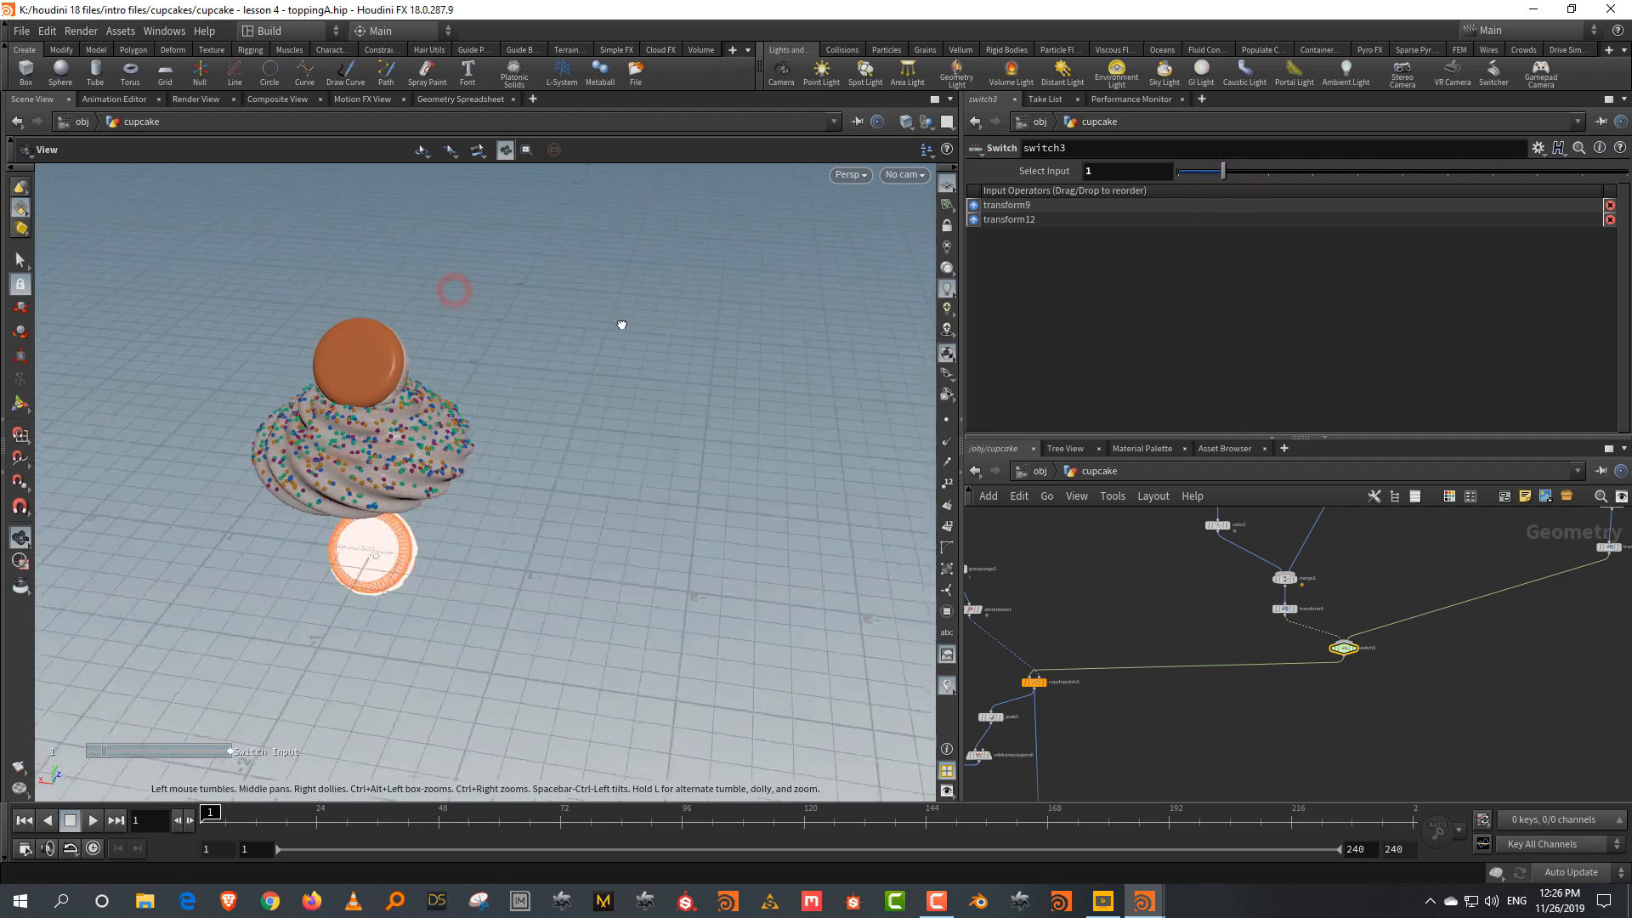
{"action": "right_click_drag", "start_coordinate": [273, 335], "coordinate": [394, 263], "text": "alt"}
{"action": "left_click_drag", "start_coordinate": [393, 262], "coordinate": [222, 357], "text": "alt"}
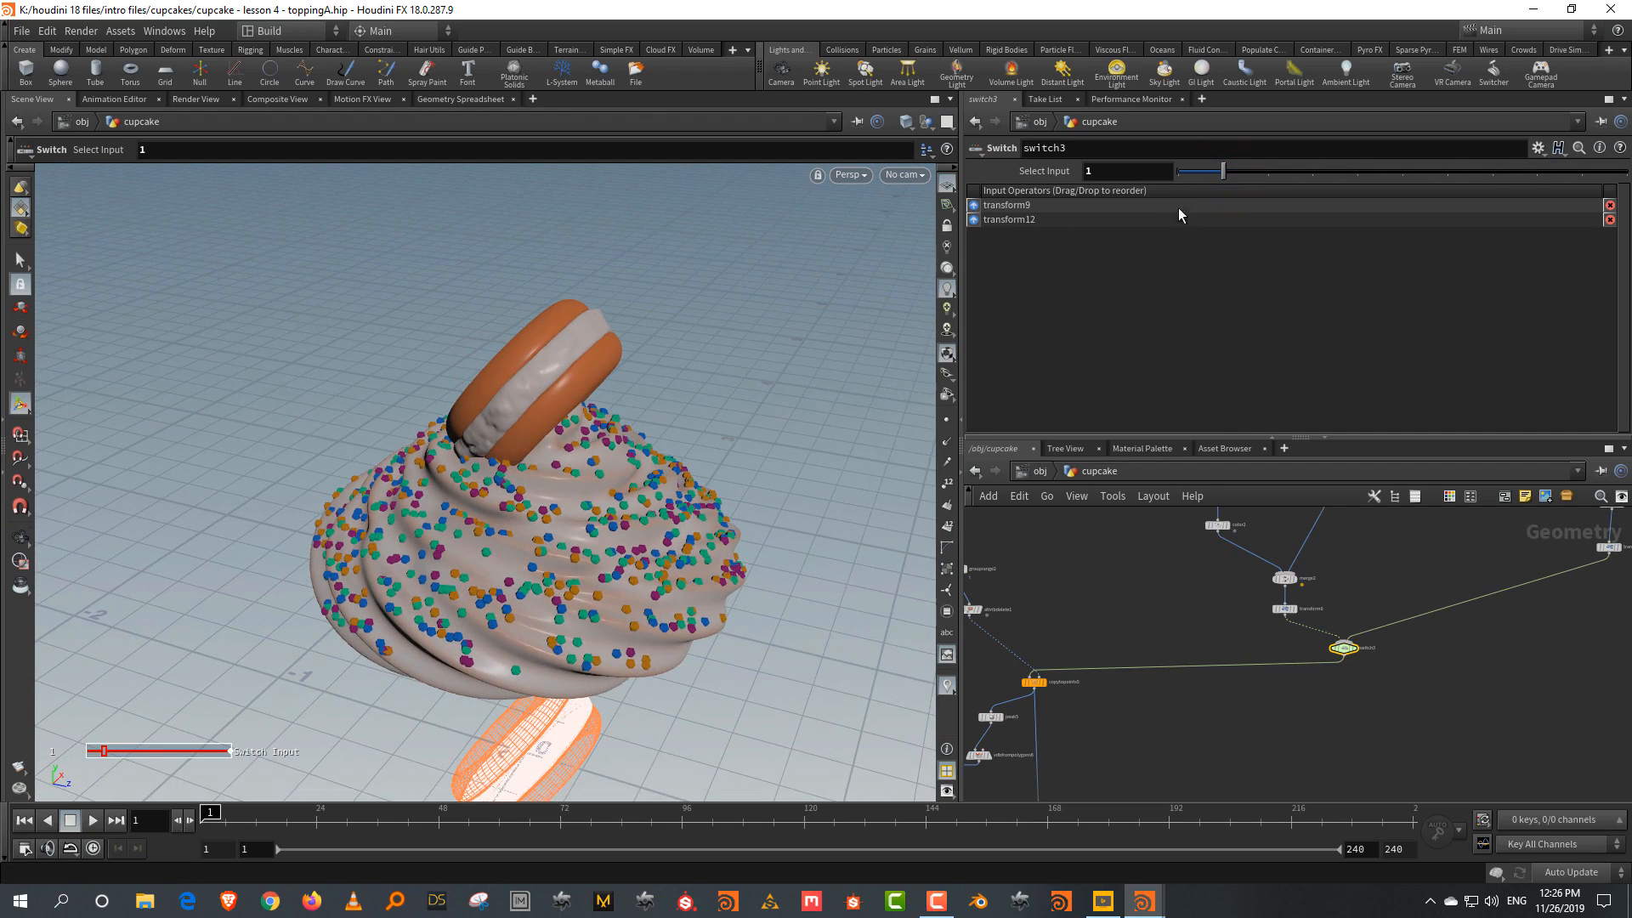
Set the uniform scale of transform11 to 0.35 and check the macaron's size on the icing
{"action": "middle_click_drag", "start_coordinate": [1557, 597], "coordinate": [1365, 646]}
{"action": "middle_click_drag", "start_coordinate": [1470, 529], "coordinate": [1403, 654]}
{"action": "scroll", "coordinate": [1402, 654], "scroll_direction": "up", "scroll_amount": 3}
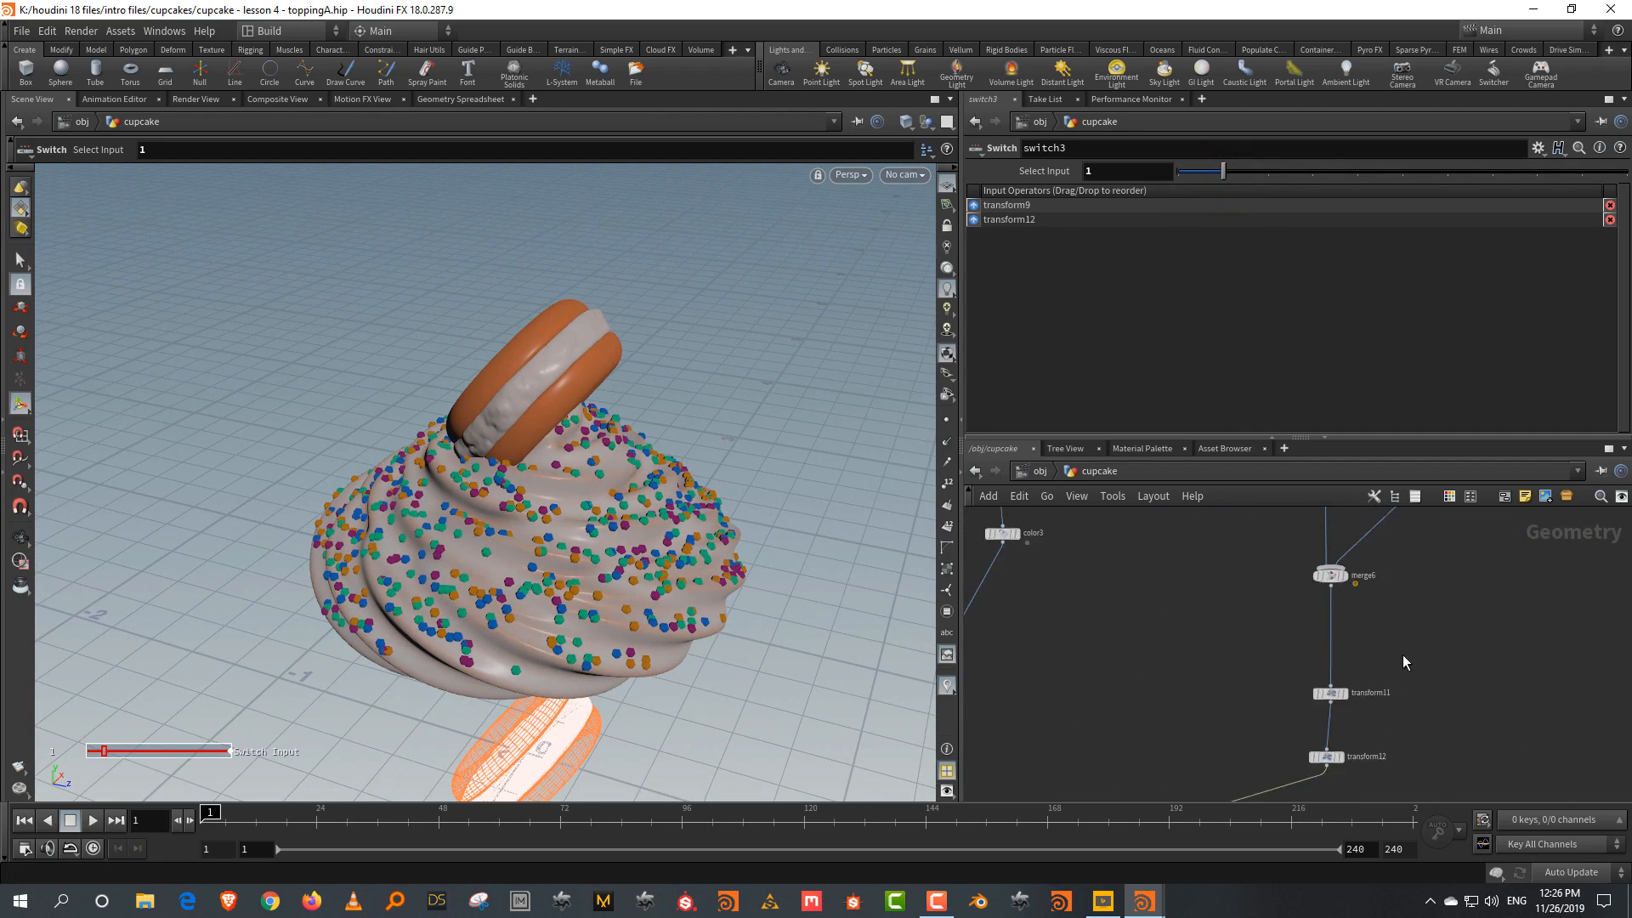
{"action": "scroll", "coordinate": [1403, 655], "scroll_direction": "down", "scroll_amount": 1}
{"action": "left_click", "coordinate": [1345, 687]}
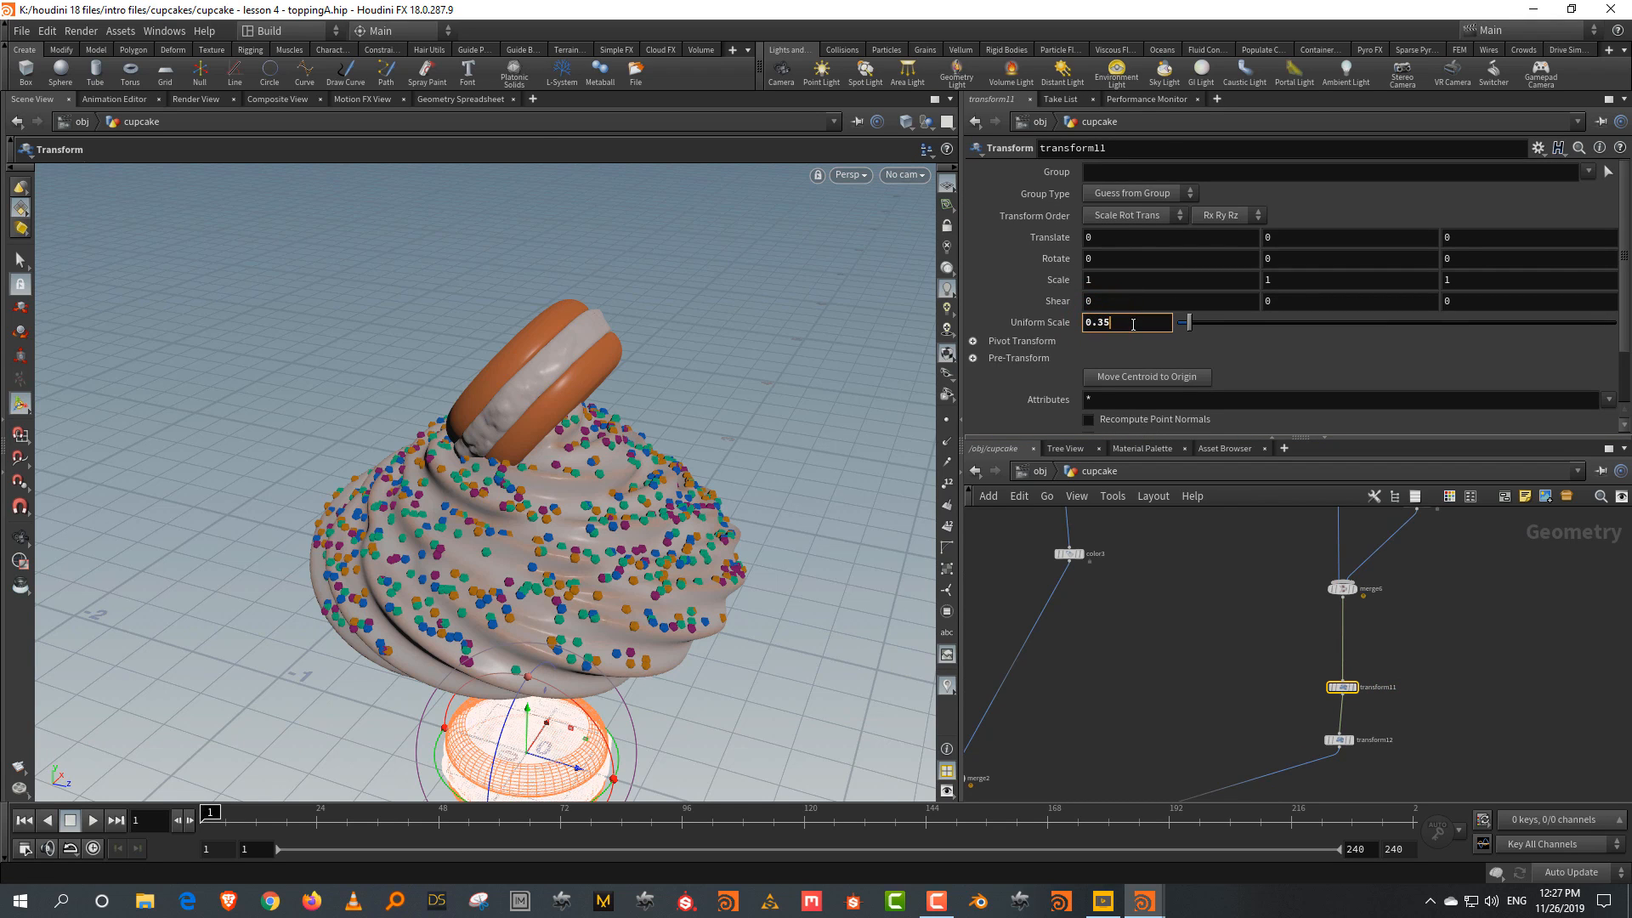
{"action": "key", "text": "Return"}
{"action": "left_click_drag", "start_coordinate": [602, 383], "coordinate": [685, 288], "text": "alt"}
{"action": "right_click_drag", "start_coordinate": [685, 288], "coordinate": [731, 412], "text": "alt"}
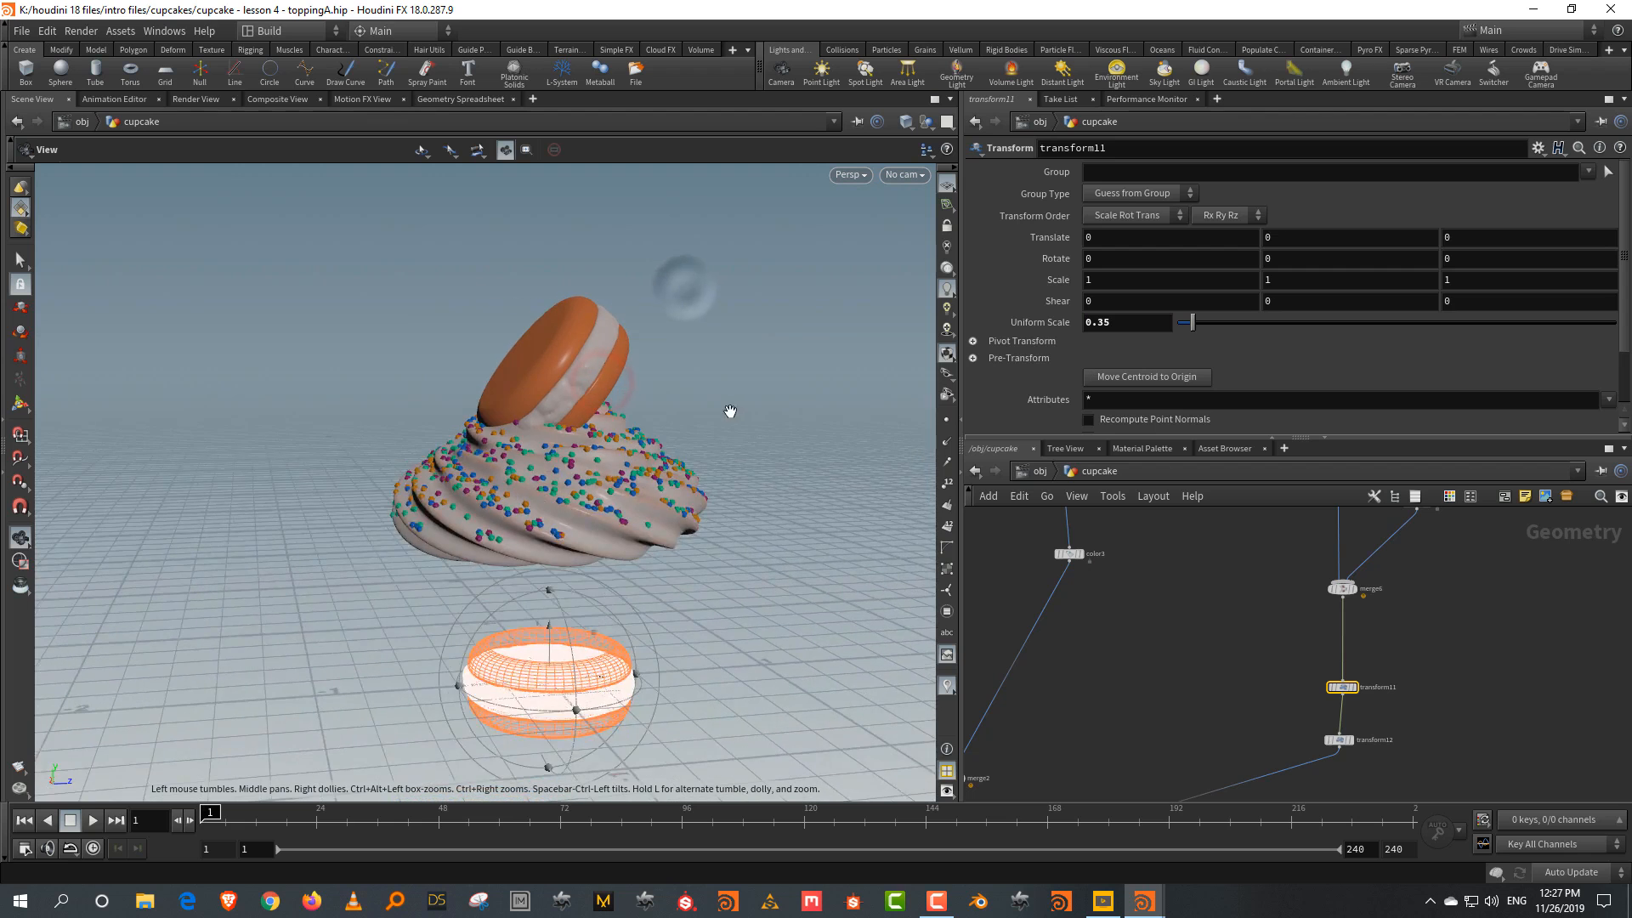
{"action": "left_click_drag", "start_coordinate": [730, 412], "coordinate": [748, 400], "text": "alt"}
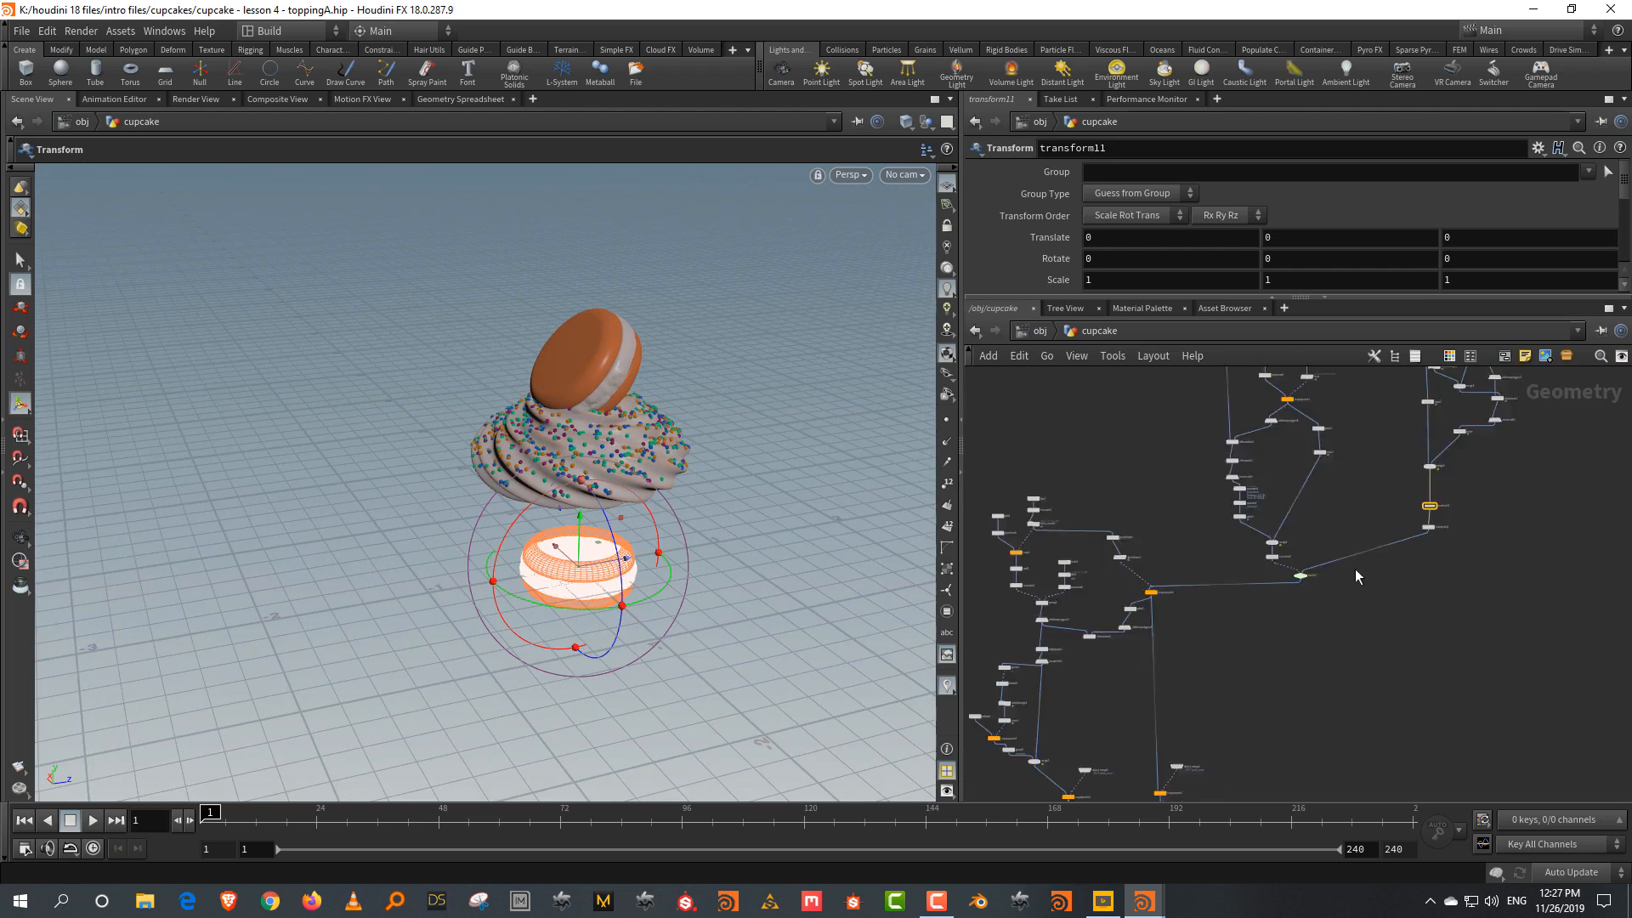
Reposition the switch3 node between the transform9 and transform12 branches
{"action": "middle_click_drag", "start_coordinate": [1355, 568], "coordinate": [1288, 639]}
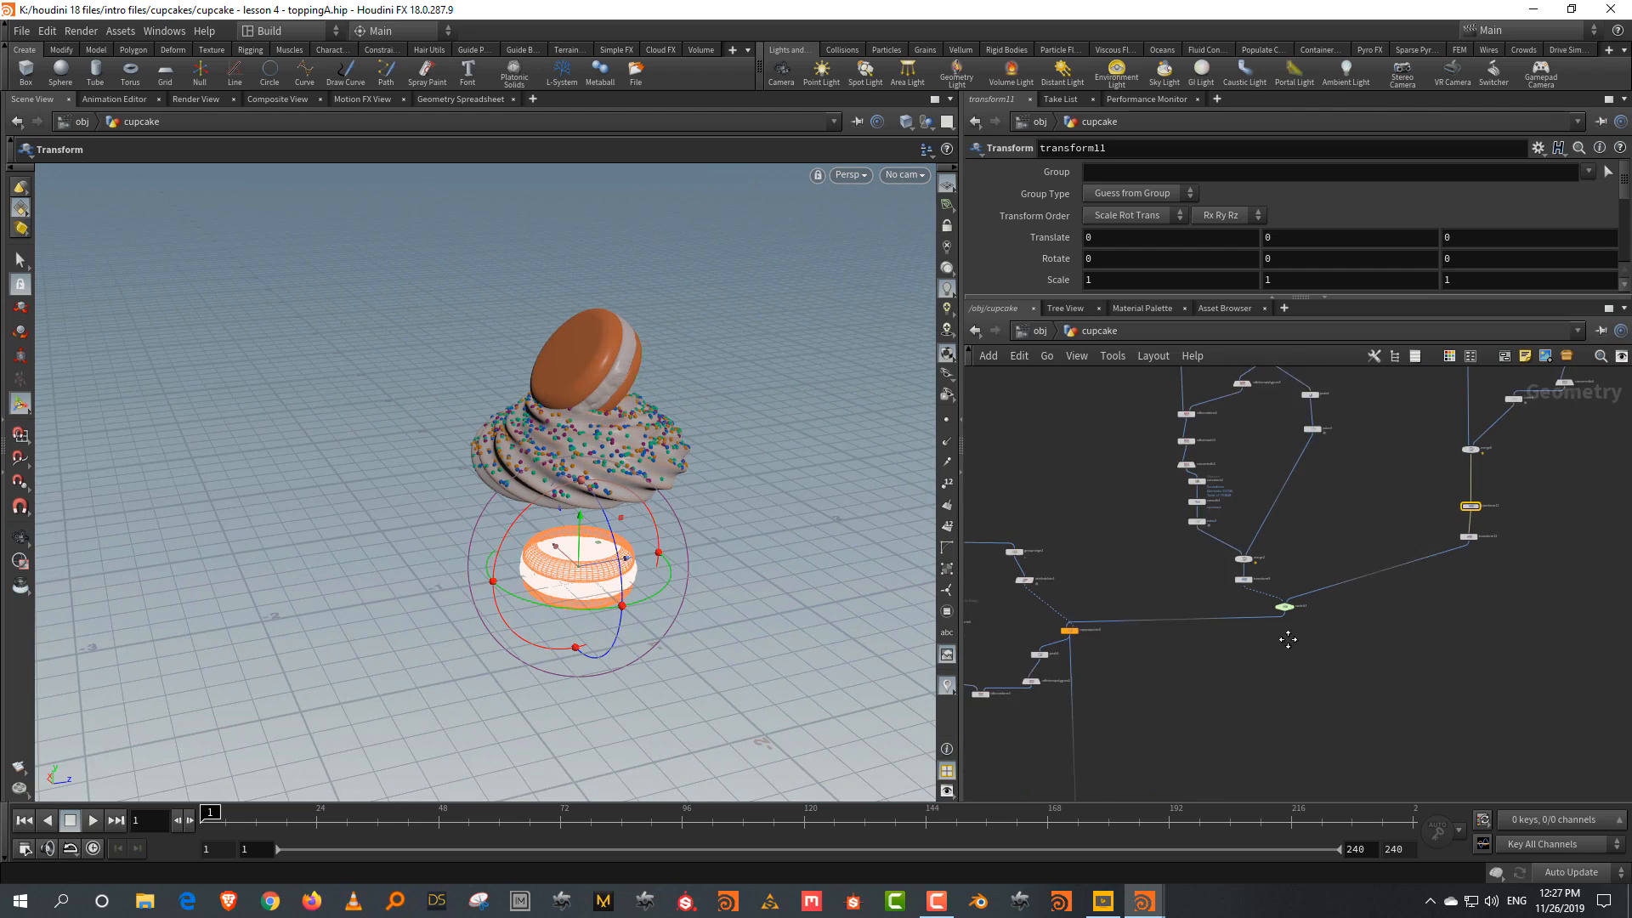
{"action": "scroll", "coordinate": [1288, 639], "scroll_direction": "up", "scroll_amount": 3}
{"action": "left_click_drag", "start_coordinate": [1282, 549], "coordinate": [1399, 555]}
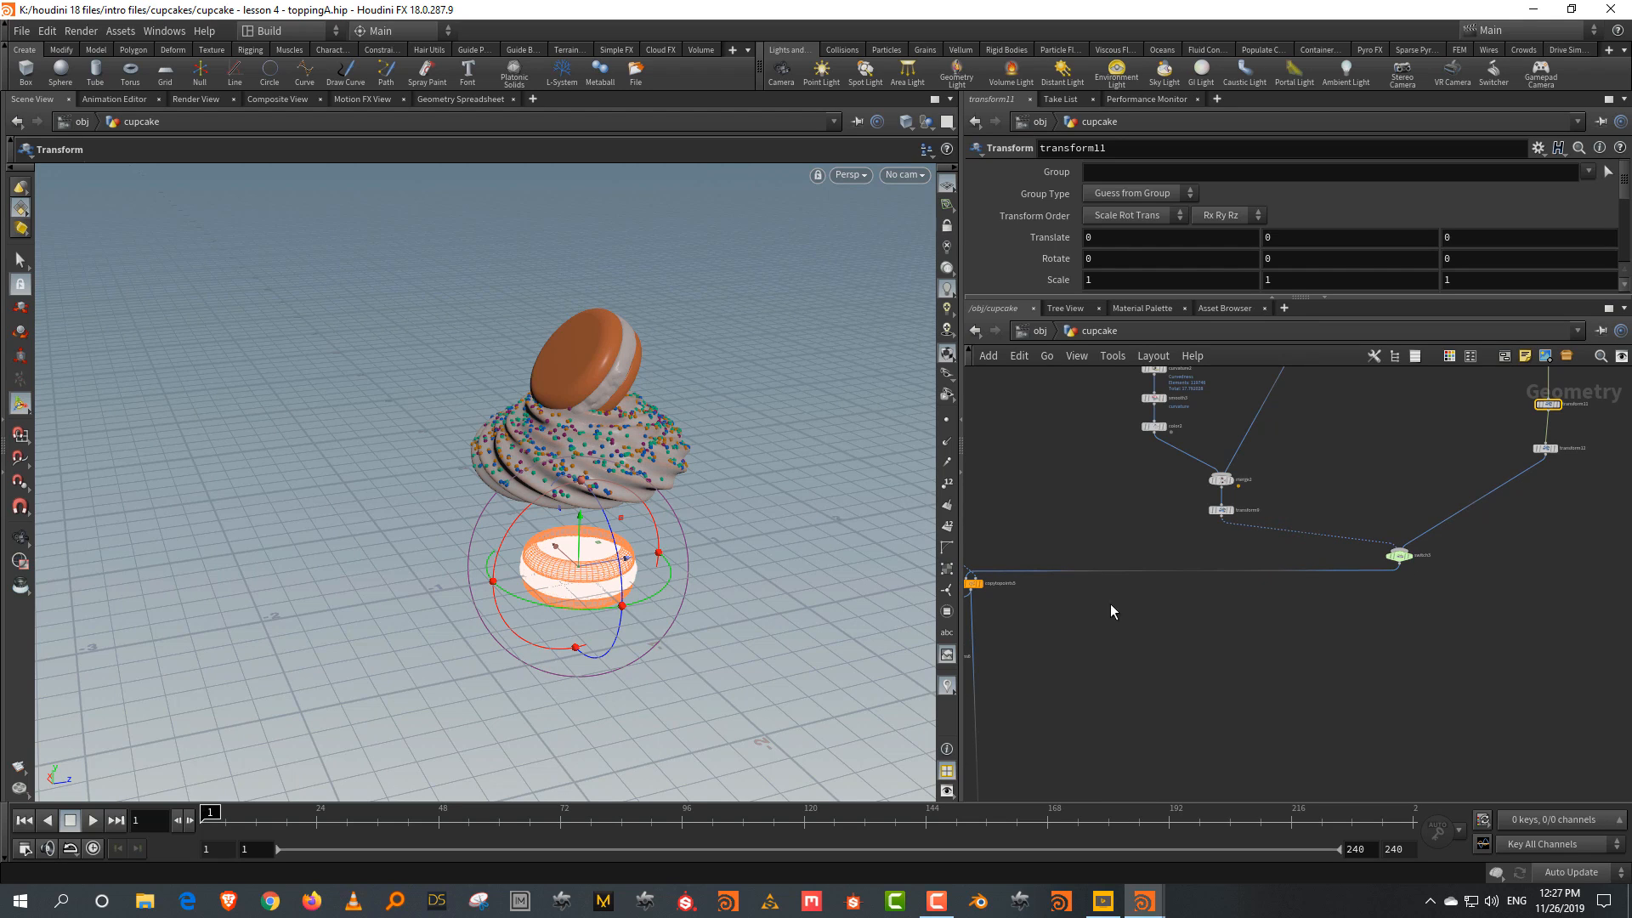
Select the seven sprinkle nodes from group4 to group5, including sphere3, and move them away from the convertvdb2 connection
{"action": "middle_click_drag", "start_coordinate": [1120, 651], "coordinate": [1448, 584]}
{"action": "scroll", "coordinate": [1448, 583], "scroll_direction": "down", "scroll_amount": 3}
{"action": "middle_click_drag", "start_coordinate": [1256, 664], "coordinate": [1321, 639]}
{"action": "scroll", "coordinate": [1253, 589], "scroll_direction": "up", "scroll_amount": 3}
{"action": "scroll", "coordinate": [1274, 687], "scroll_direction": "up", "scroll_amount": 3}
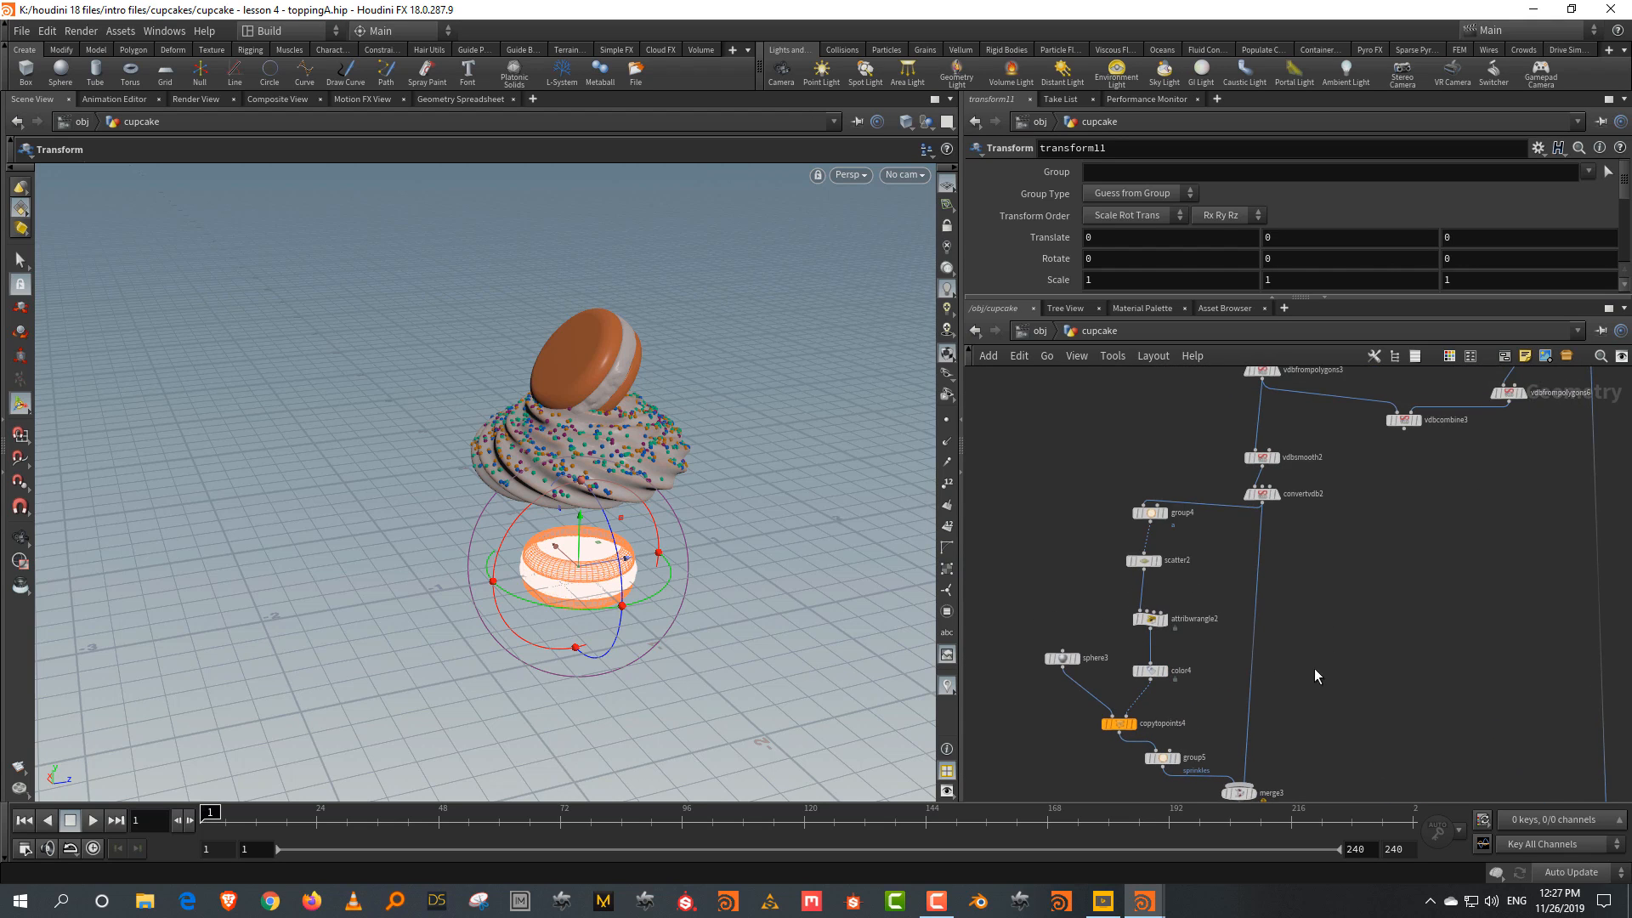
{"action": "scroll", "coordinate": [1222, 651], "scroll_direction": "up", "scroll_amount": 1}
{"action": "middle_click_drag", "start_coordinate": [1297, 765], "coordinate": [1289, 682]}
{"action": "scroll", "coordinate": [1289, 682], "scroll_direction": "down", "scroll_amount": 1}
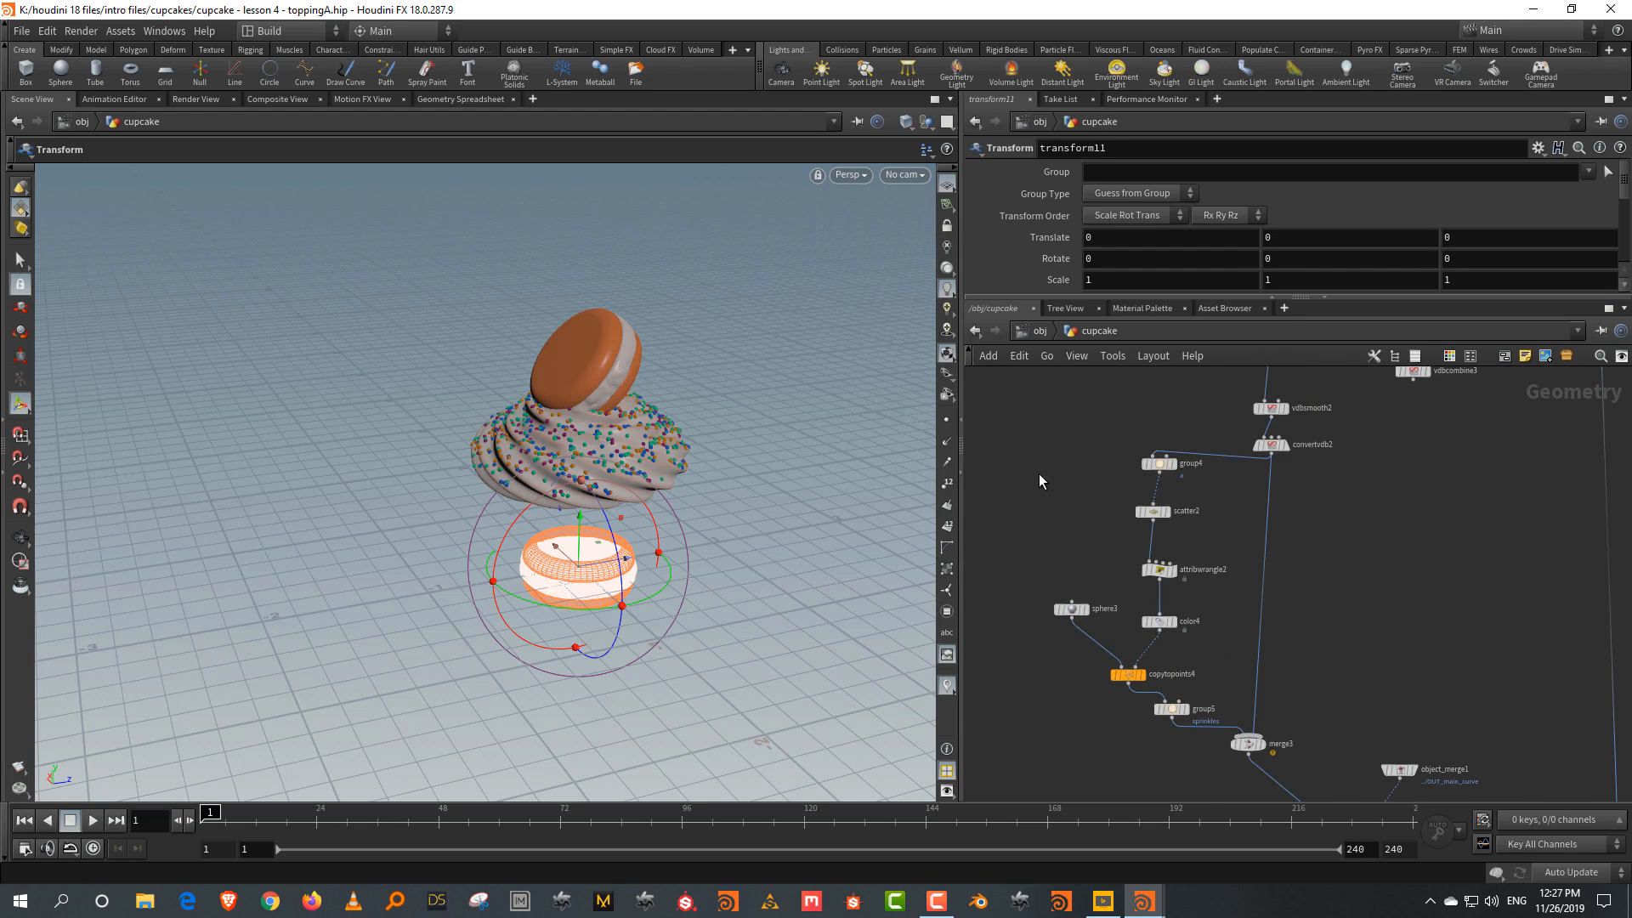
{"action": "left_click_drag", "start_coordinate": [1027, 423], "coordinate": [1061, 699]}
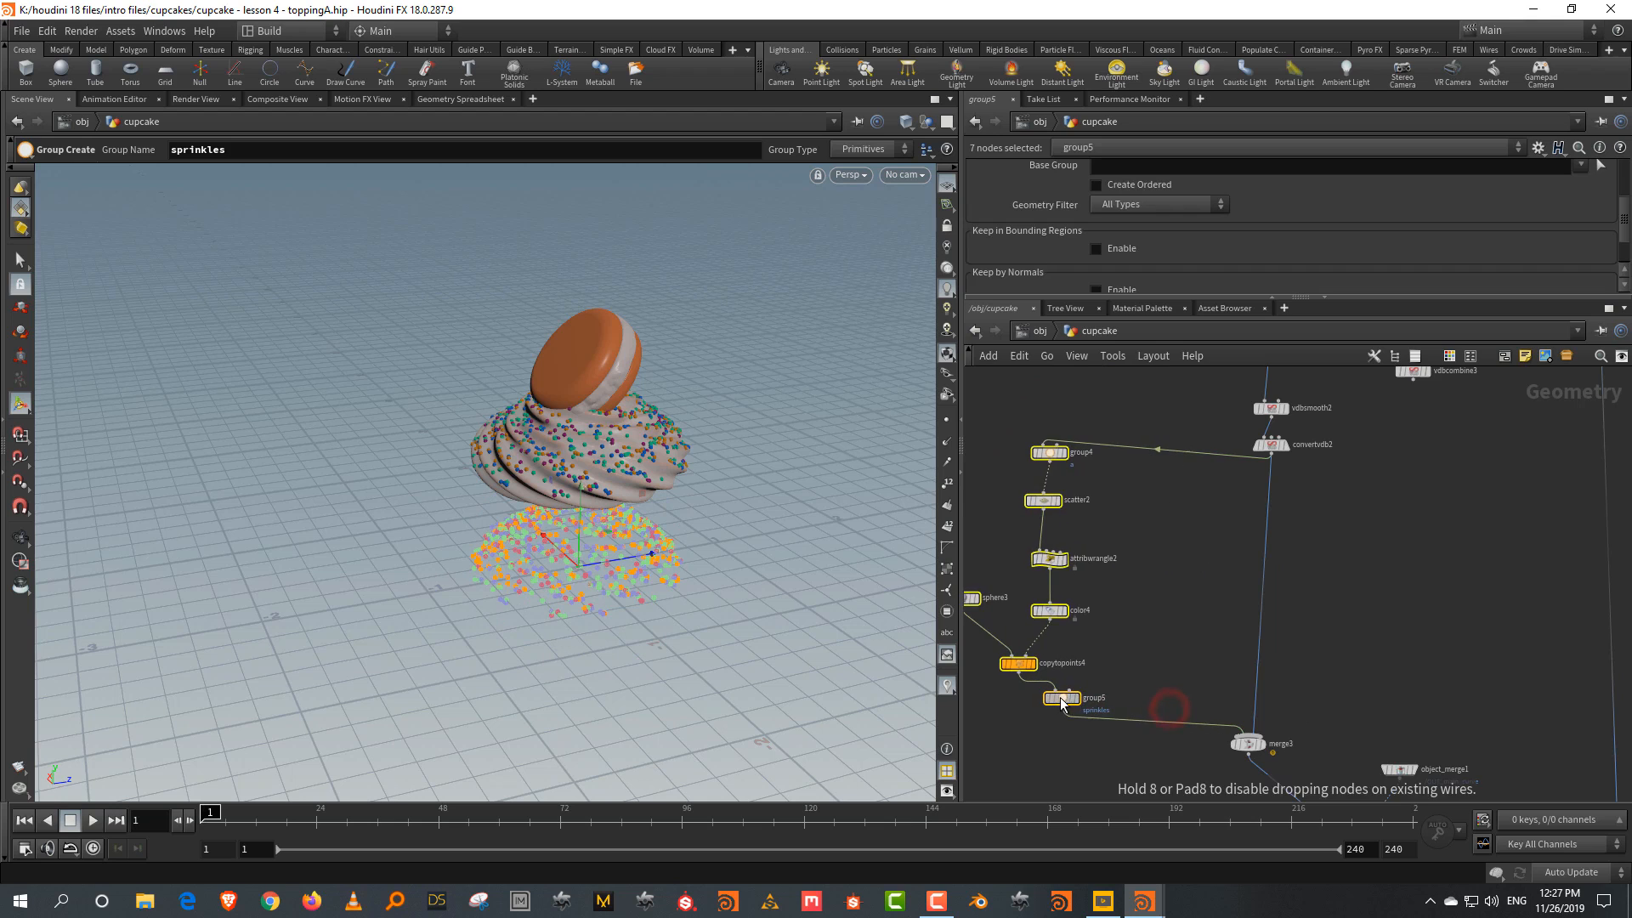
Select the icing nodes with convertvdb2, switch3 and both topping branches, and move them up away from the sprinkle nodes
{"action": "scroll", "coordinate": [1282, 742], "scroll_direction": "down", "scroll_amount": 1}
{"action": "middle_click_drag", "start_coordinate": [1322, 572], "coordinate": [1273, 822]}
{"action": "scroll", "coordinate": [1282, 742], "scroll_direction": "down", "scroll_amount": 2}
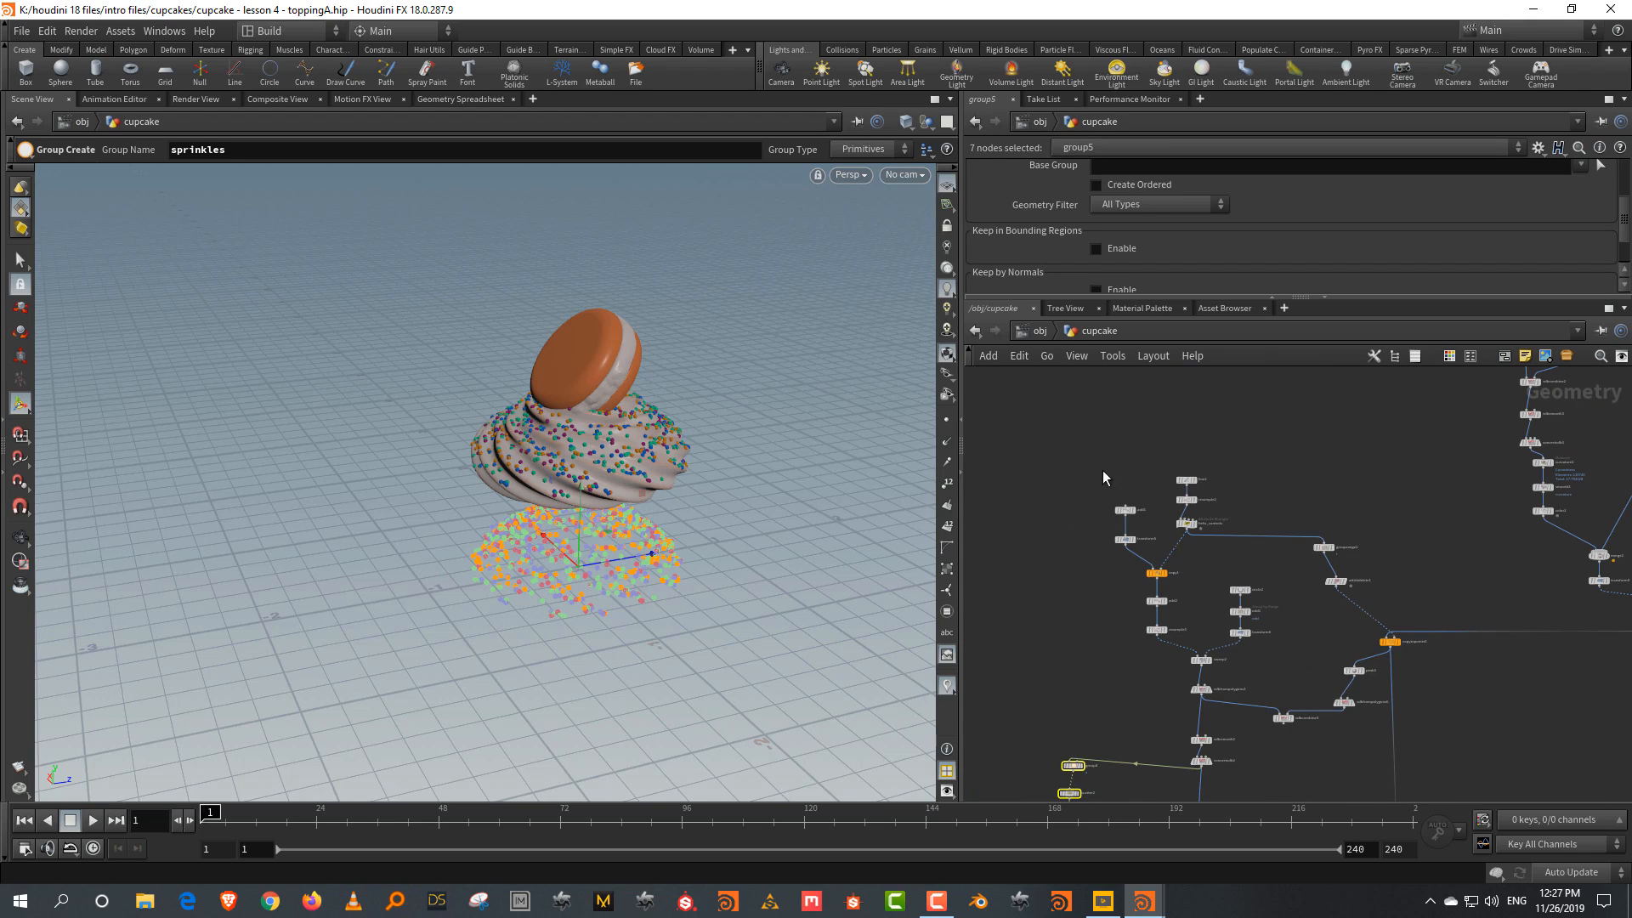
{"action": "left_click_drag", "start_coordinate": [1070, 435], "coordinate": [1446, 711]}
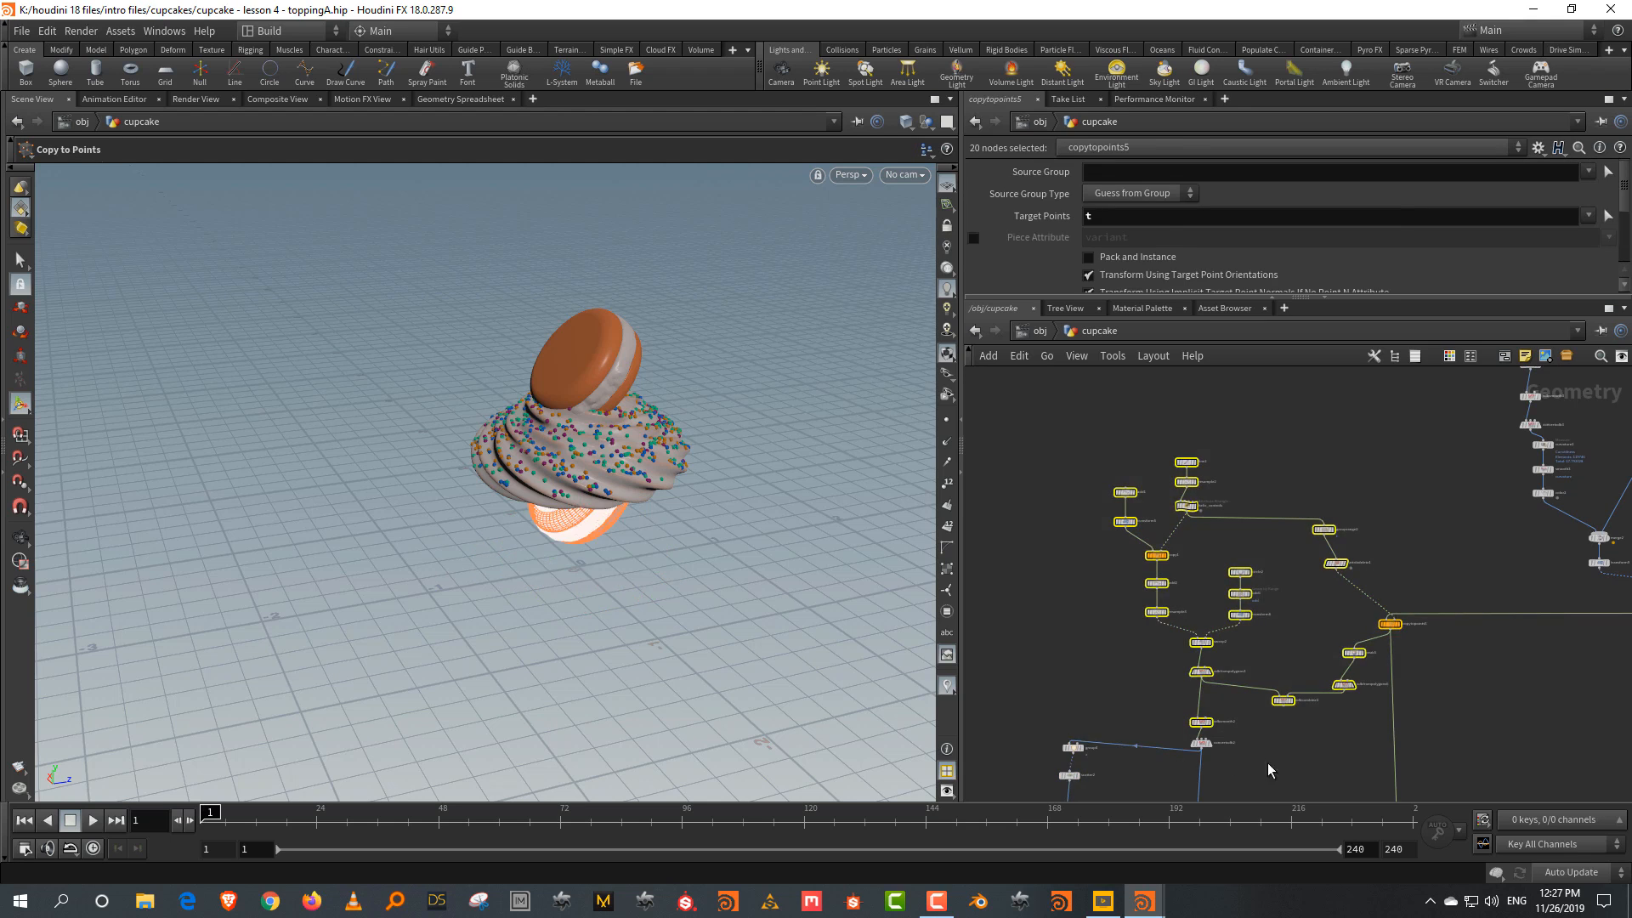
{"action": "left_click", "coordinate": [1202, 743], "text": "shift"}
{"action": "middle_click_drag", "start_coordinate": [1413, 689], "coordinate": [1255, 702]}
{"action": "scroll", "coordinate": [1258, 702], "scroll_direction": "down", "scroll_amount": 3}
{"action": "scroll", "coordinate": [1483, 713], "scroll_direction": "down", "scroll_amount": 3}
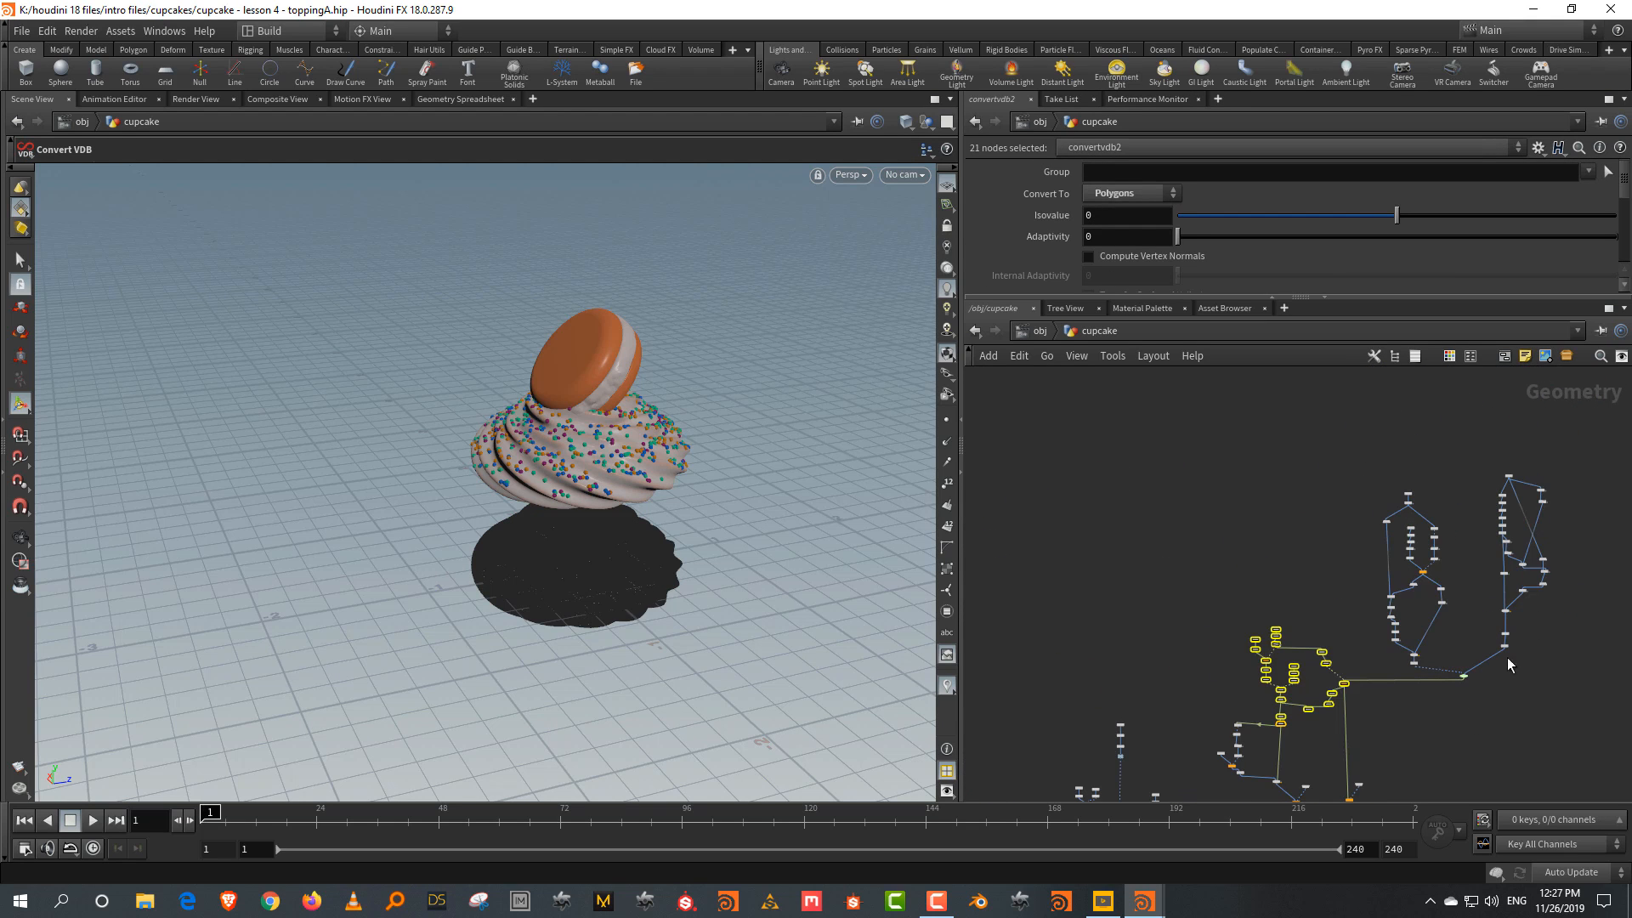
{"action": "left_click_drag", "start_coordinate": [1584, 431], "coordinate": [1370, 692]}
{"action": "mouse_move", "coordinate": [1469, 675]}
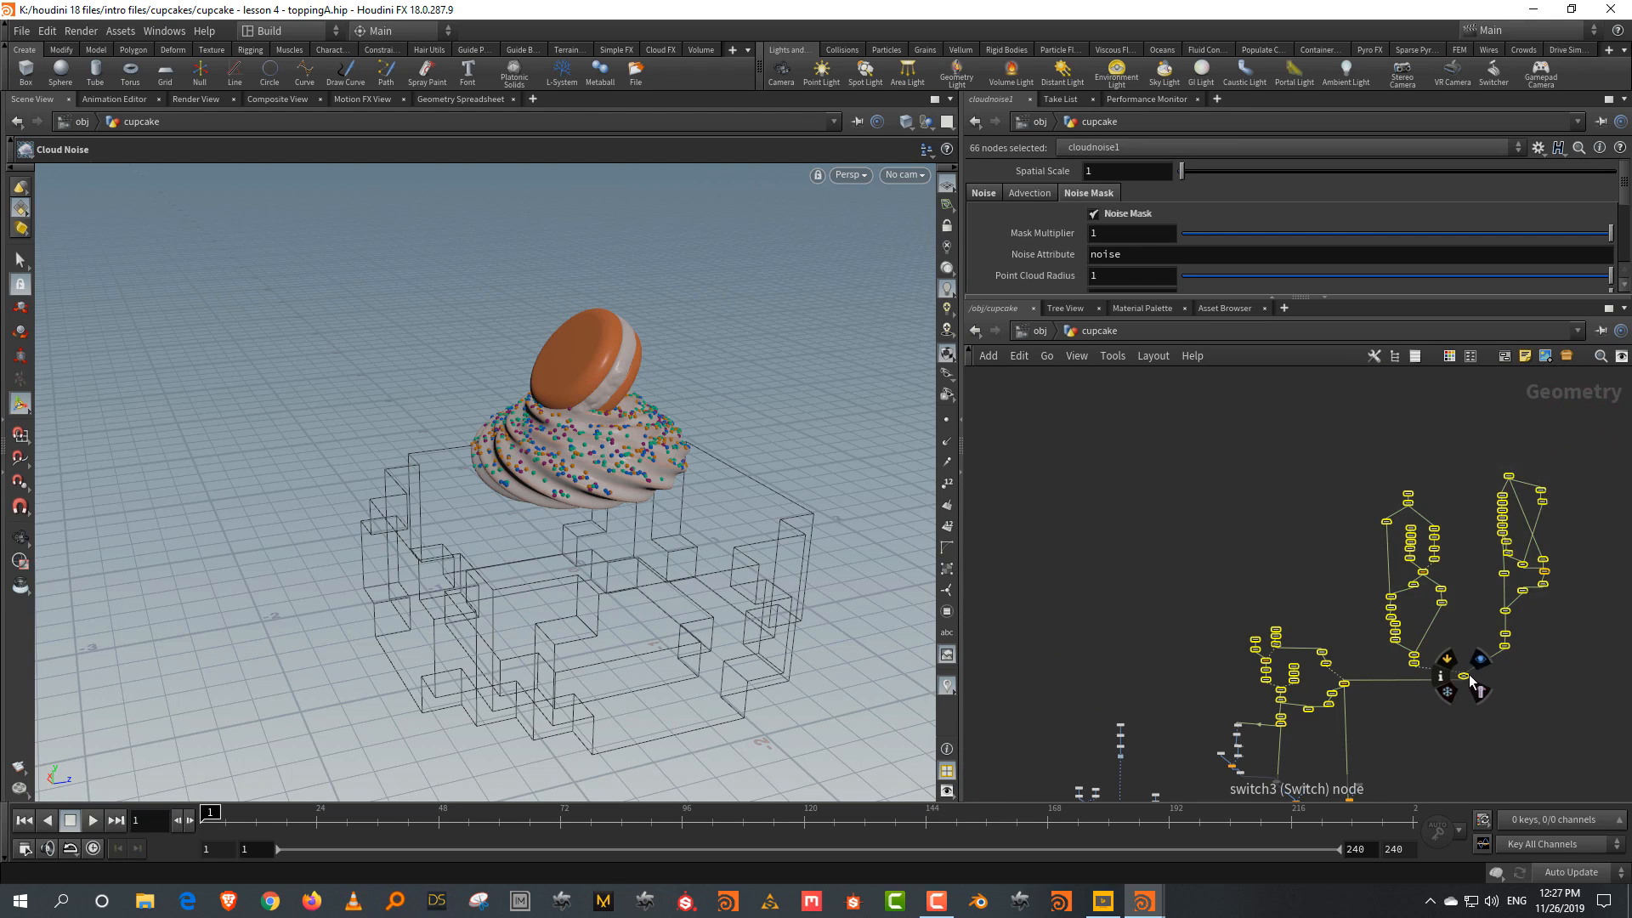
{"action": "left_click_drag", "start_coordinate": [1467, 678], "coordinate": [1441, 551]}
Select the two topping branches feeding switch3 and move them up to leave more space above the switch
{"action": "middle_click_drag", "start_coordinate": [1500, 592], "coordinate": [1482, 705]}
{"action": "left_click", "coordinate": [1536, 625]}
{"action": "left_click_drag", "start_coordinate": [1433, 595], "coordinate": [1529, 650]}
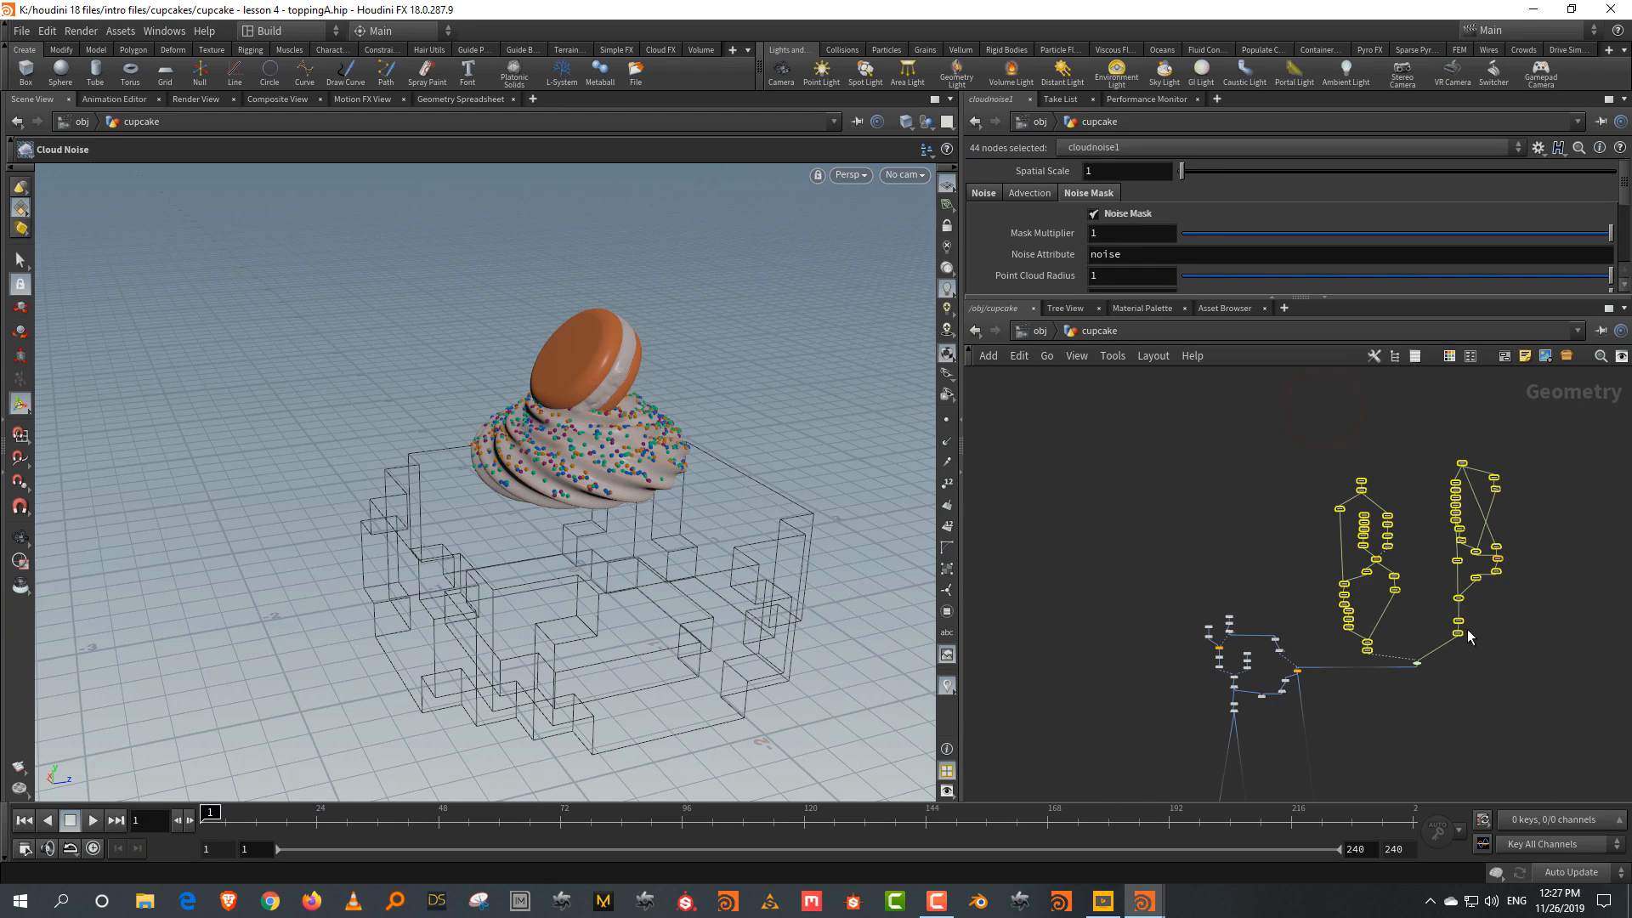
{"action": "left_click_drag", "start_coordinate": [1462, 563], "coordinate": [1466, 549]}
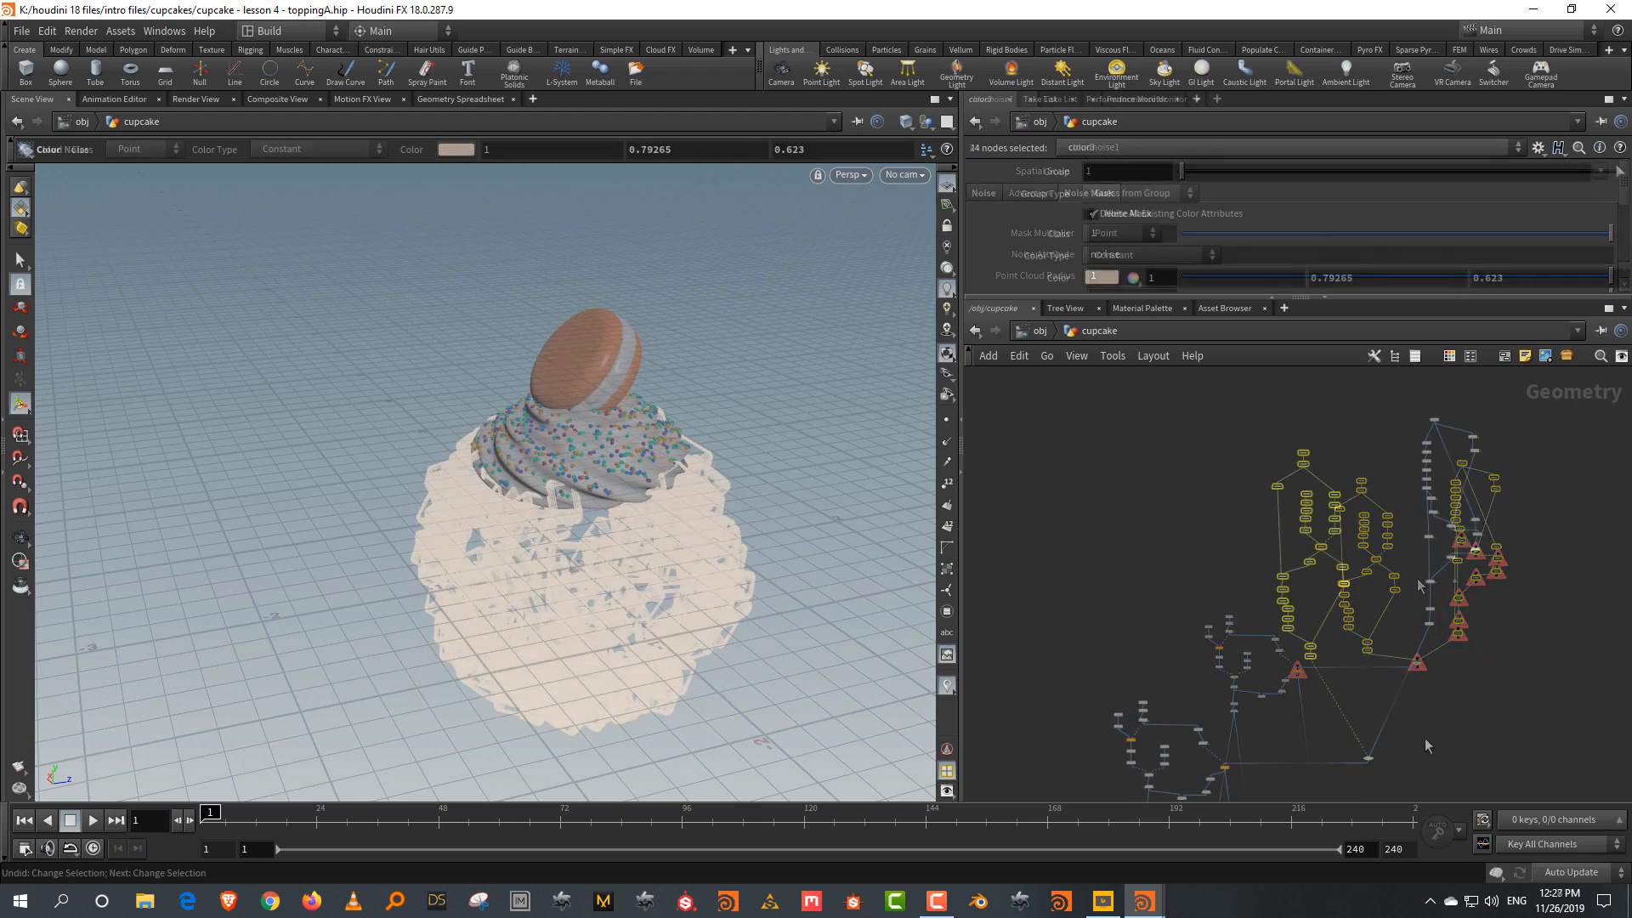
{"action": "scroll", "coordinate": [1411, 747], "scroll_direction": "up", "scroll_amount": 3}
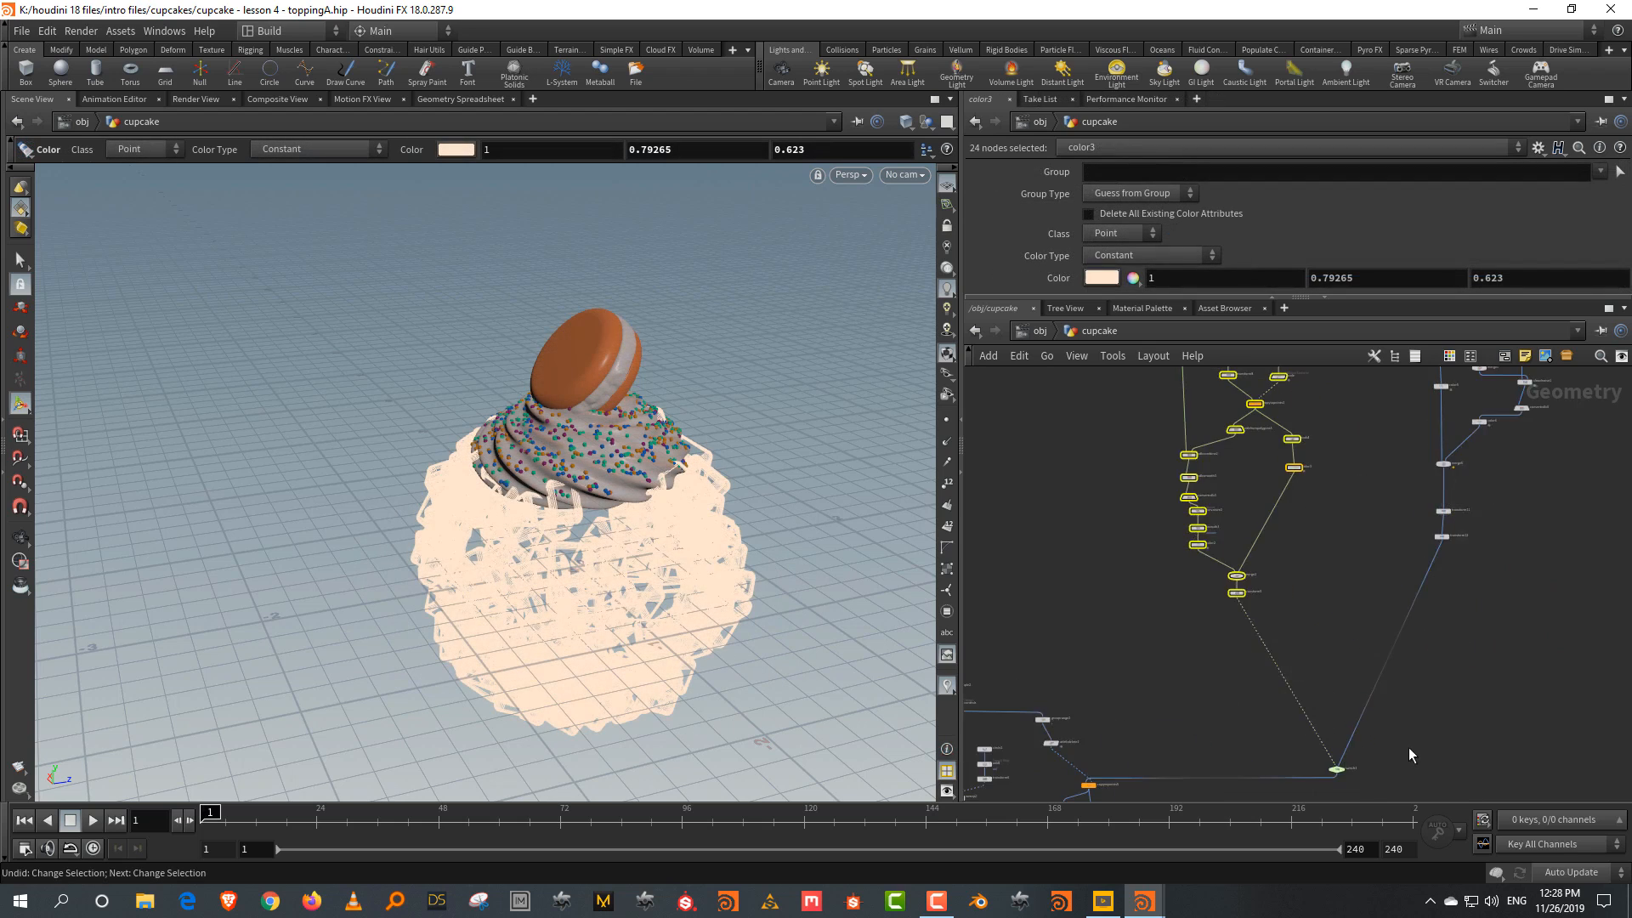
{"action": "middle_click_drag", "start_coordinate": [1409, 747], "coordinate": [1425, 651]}
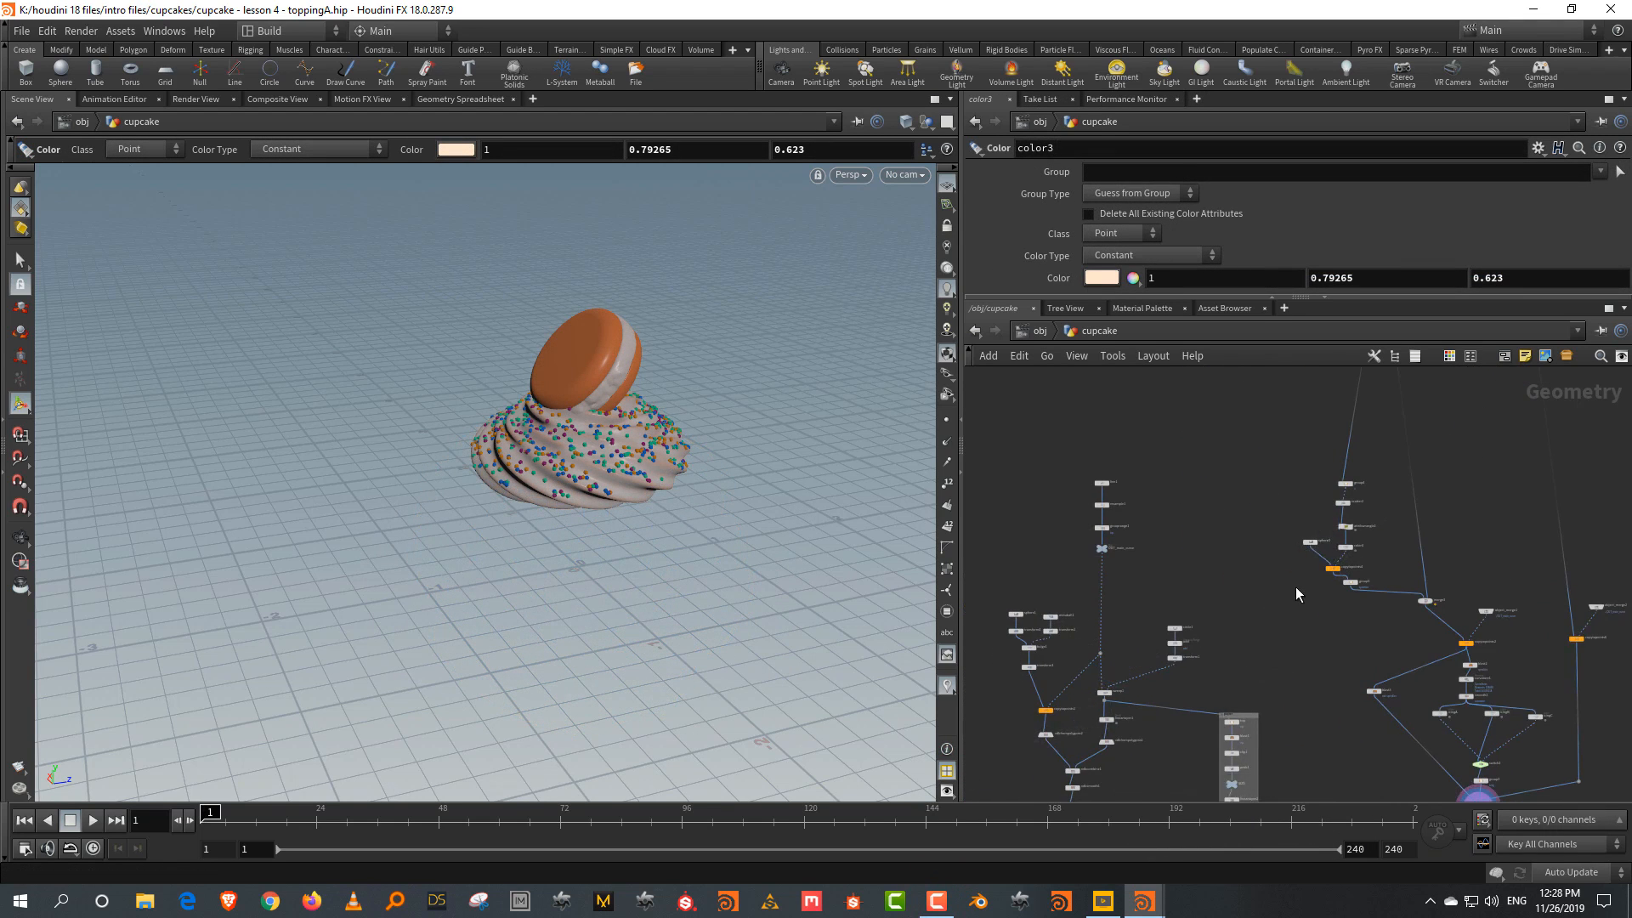
Select the seven sprinkle nodes from group4 to group5, move them into open space and enlarge the network view
{"action": "scroll", "coordinate": [1294, 586], "scroll_direction": "down", "scroll_amount": 2}
{"action": "middle_click_drag", "start_coordinate": [1297, 605], "coordinate": [1152, 664]}
{"action": "scroll", "coordinate": [1273, 512], "scroll_direction": "up", "scroll_amount": 3}
{"action": "left_click_drag", "start_coordinate": [1092, 464], "coordinate": [1068, 493]}
{"action": "middle_click_drag", "start_coordinate": [1068, 492], "coordinate": [1163, 638]}
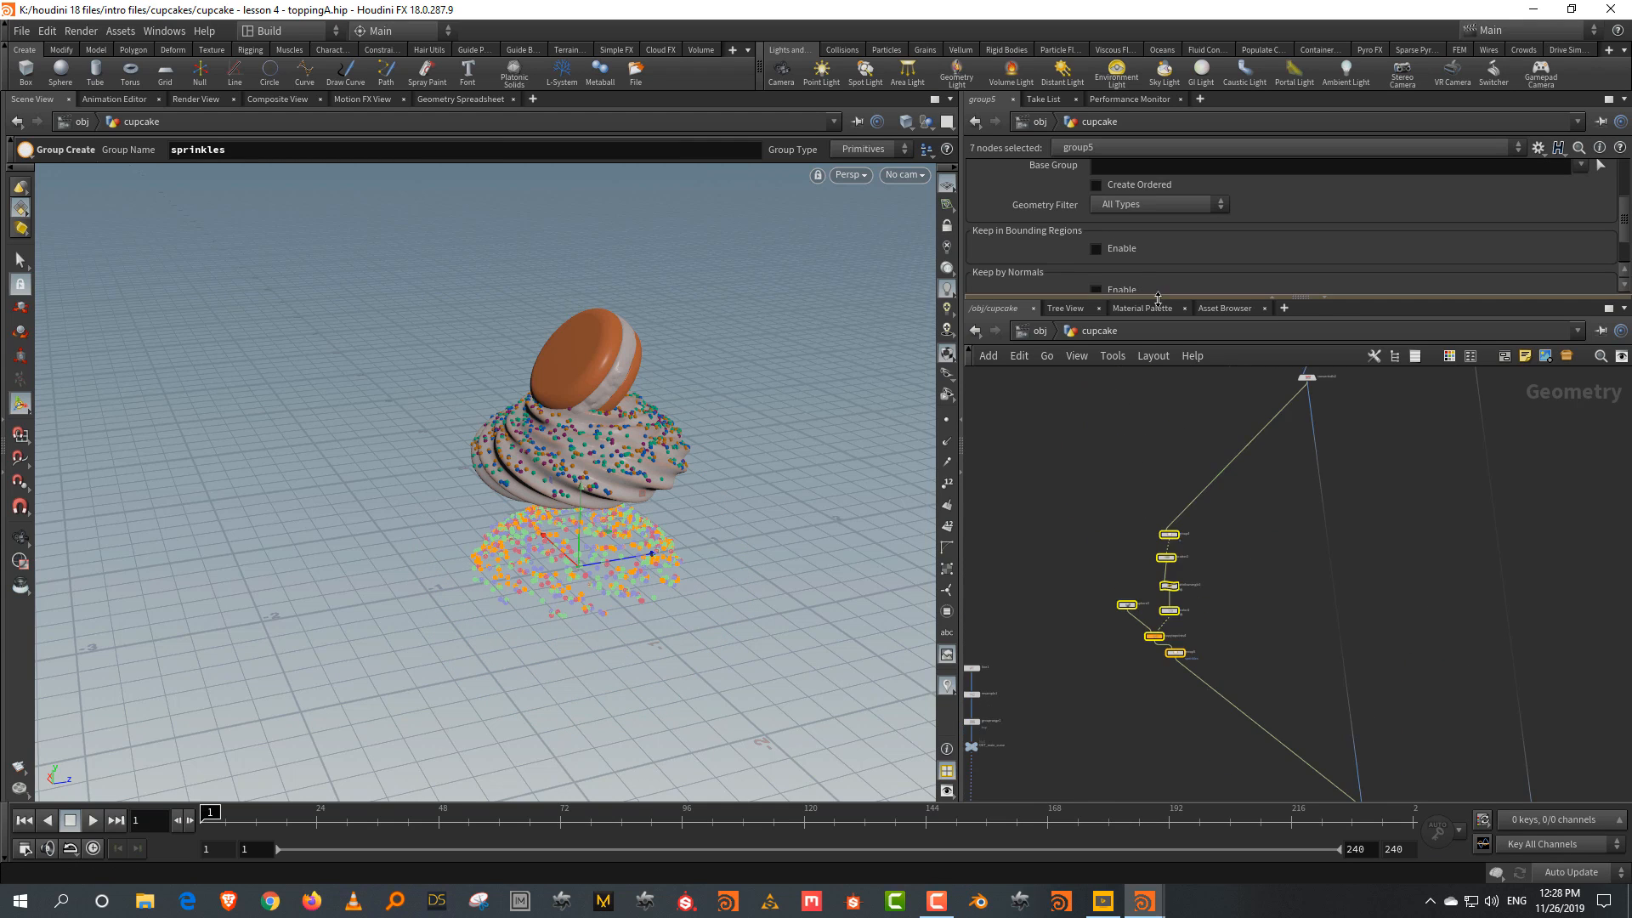
{"action": "left_click_drag", "start_coordinate": [1158, 297], "coordinate": [1160, 259]}
{"action": "scroll", "coordinate": [1223, 531], "scroll_direction": "up", "scroll_amount": 2}
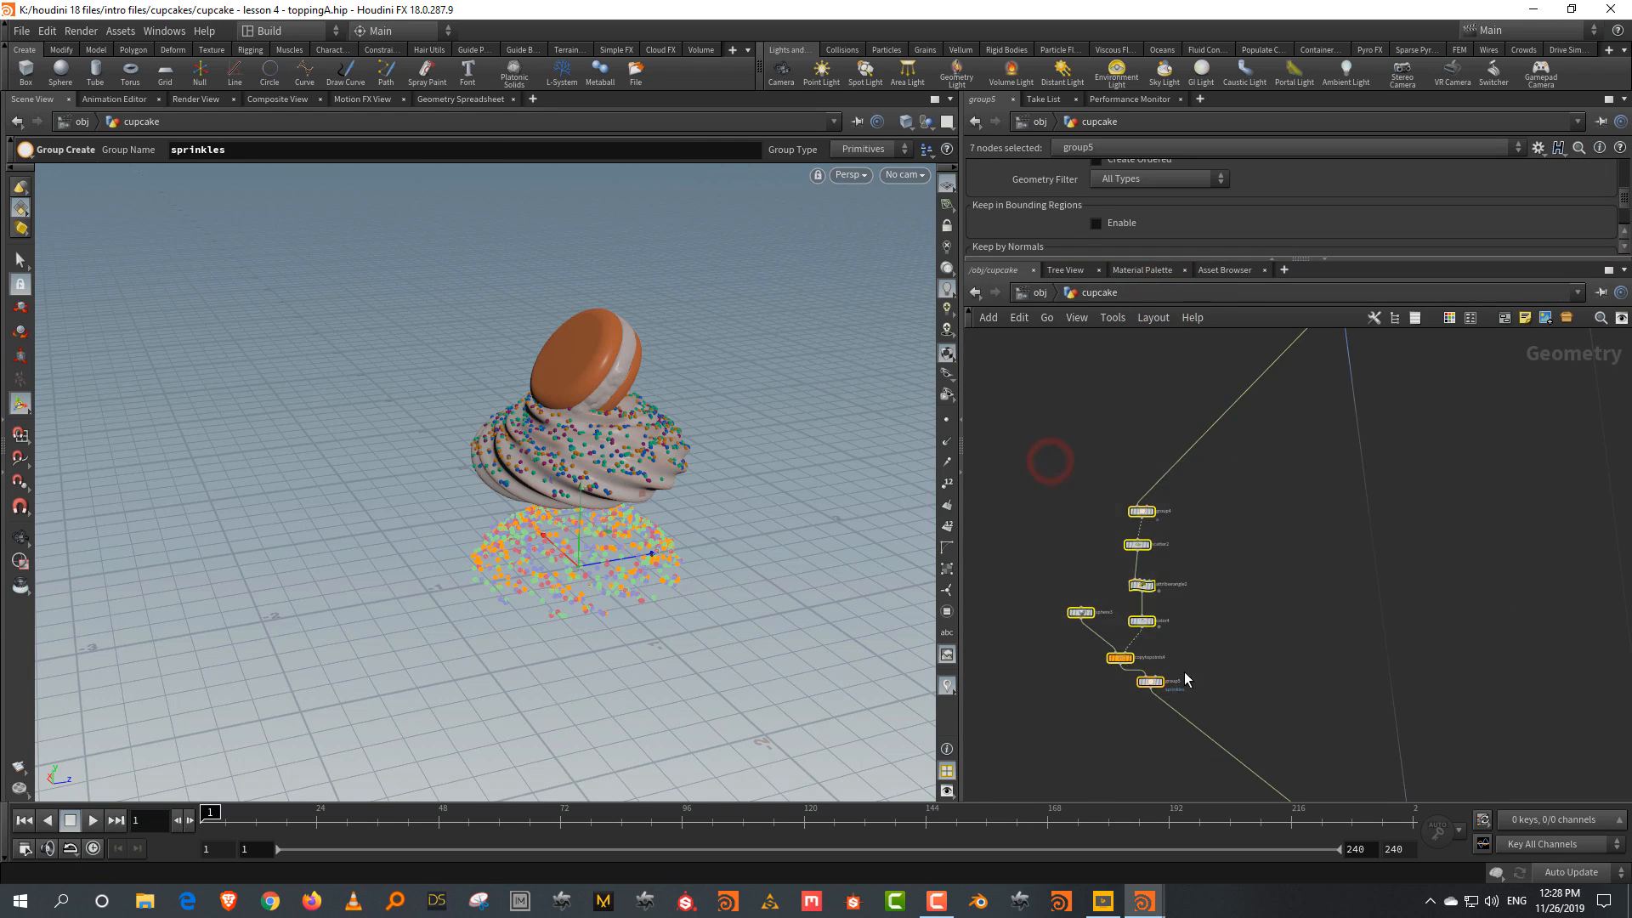
{"action": "scroll", "coordinate": [1185, 672], "scroll_direction": "up", "scroll_amount": 2}
{"action": "middle_click_drag", "start_coordinate": [1212, 546], "coordinate": [1253, 532]}
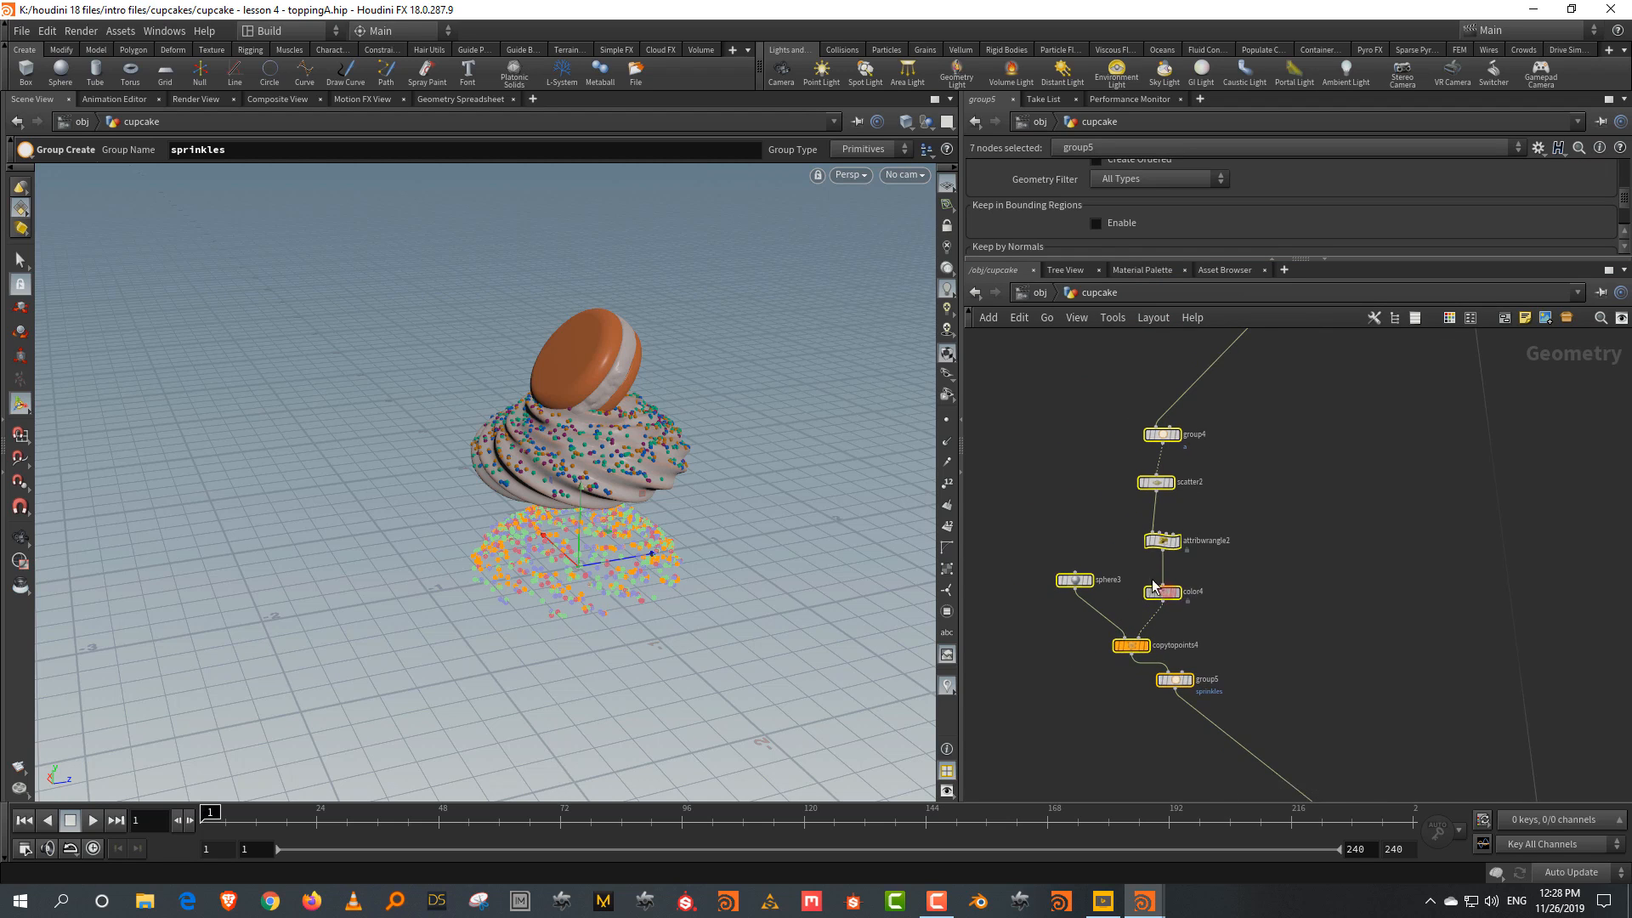
{"action": "left_click_drag", "start_coordinate": [1170, 591], "coordinate": [1100, 540]}
Move only the group5 node further down, leaving a gap below copytopoints4
{"action": "left_click", "coordinate": [1208, 614]}
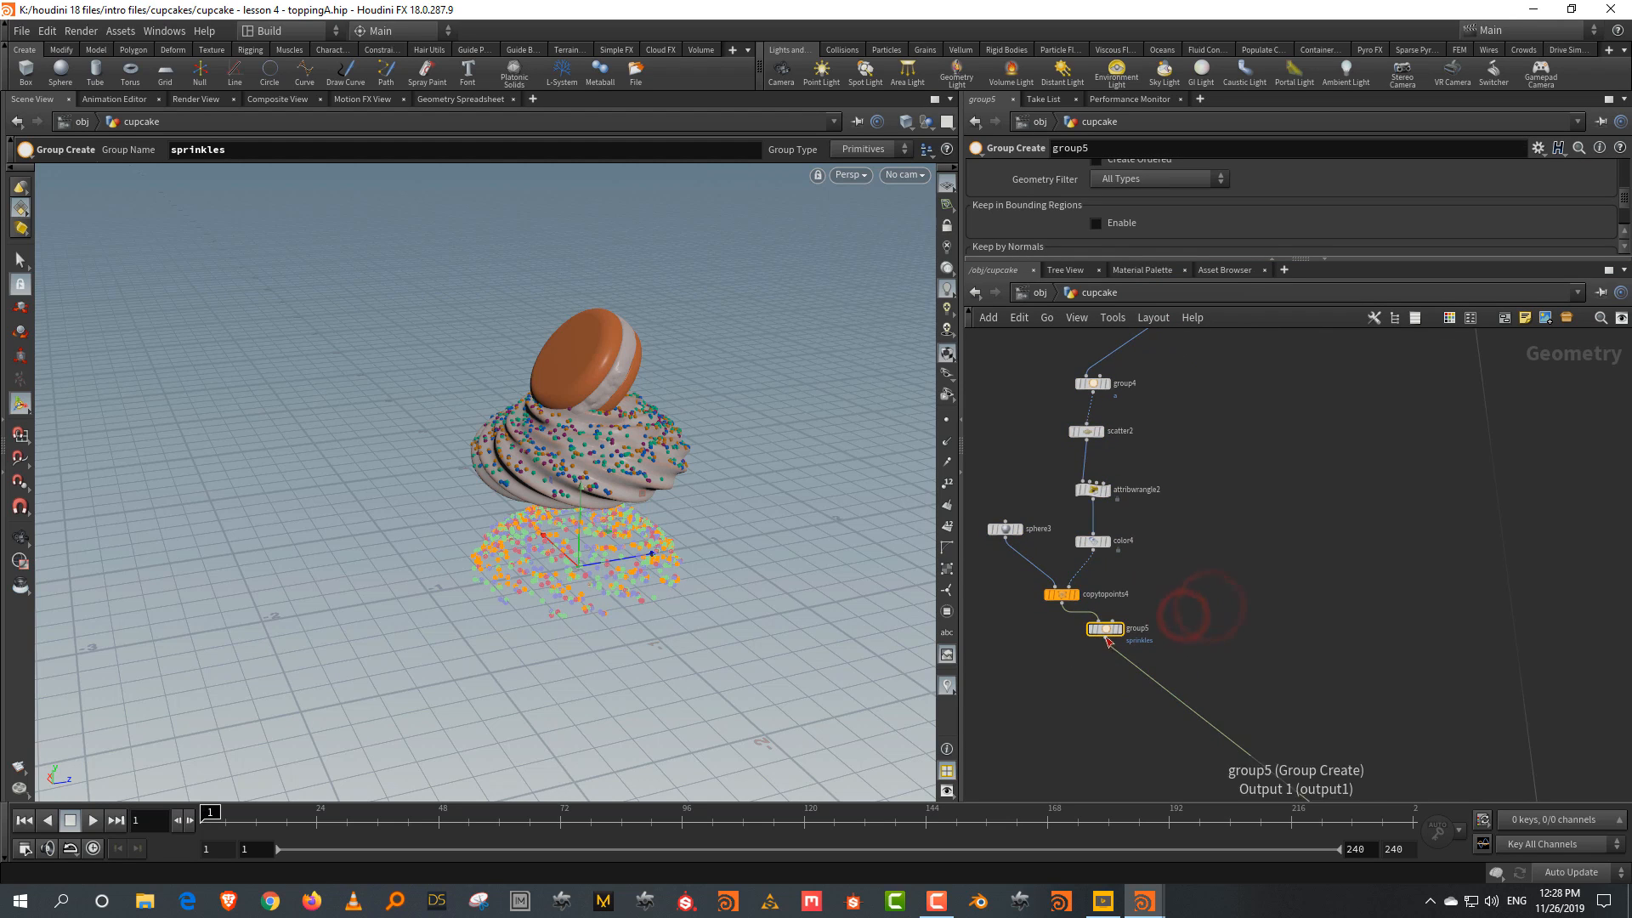
{"action": "left_click_drag", "start_coordinate": [1105, 630], "coordinate": [1169, 759]}
{"action": "middle_click_drag", "start_coordinate": [1213, 580], "coordinate": [1256, 641]}
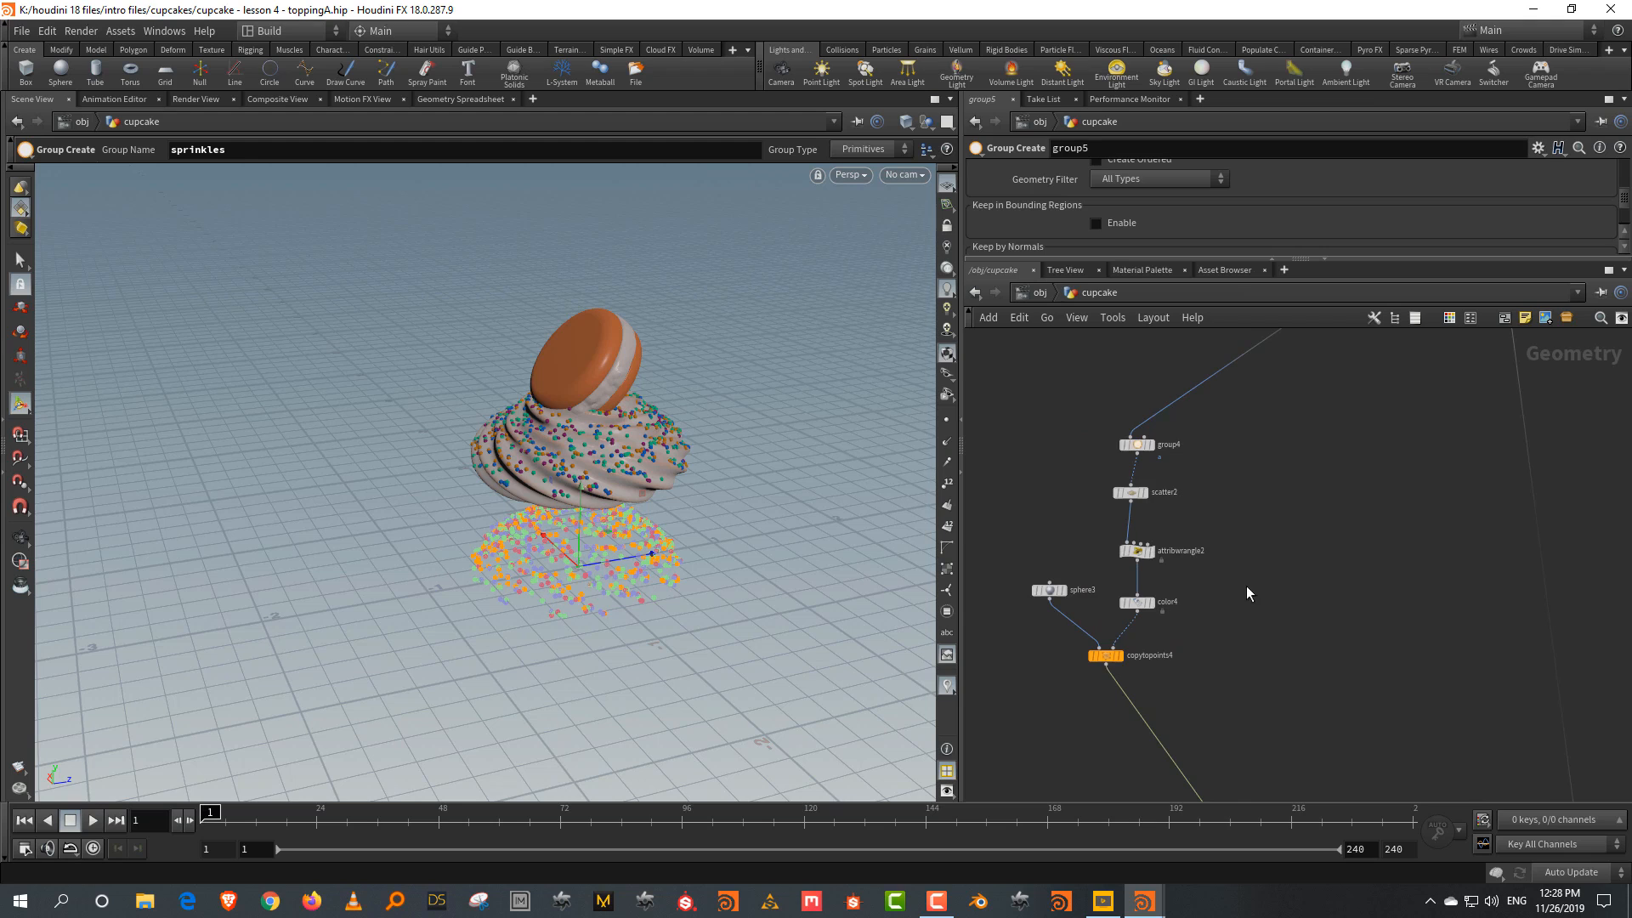
{"action": "middle_click_drag", "start_coordinate": [1304, 533], "coordinate": [1217, 660]}
{"action": "scroll", "coordinate": [1224, 654], "scroll_direction": "down", "scroll_amount": 3}
{"action": "middle_click_drag", "start_coordinate": [1389, 565], "coordinate": [1215, 710]}
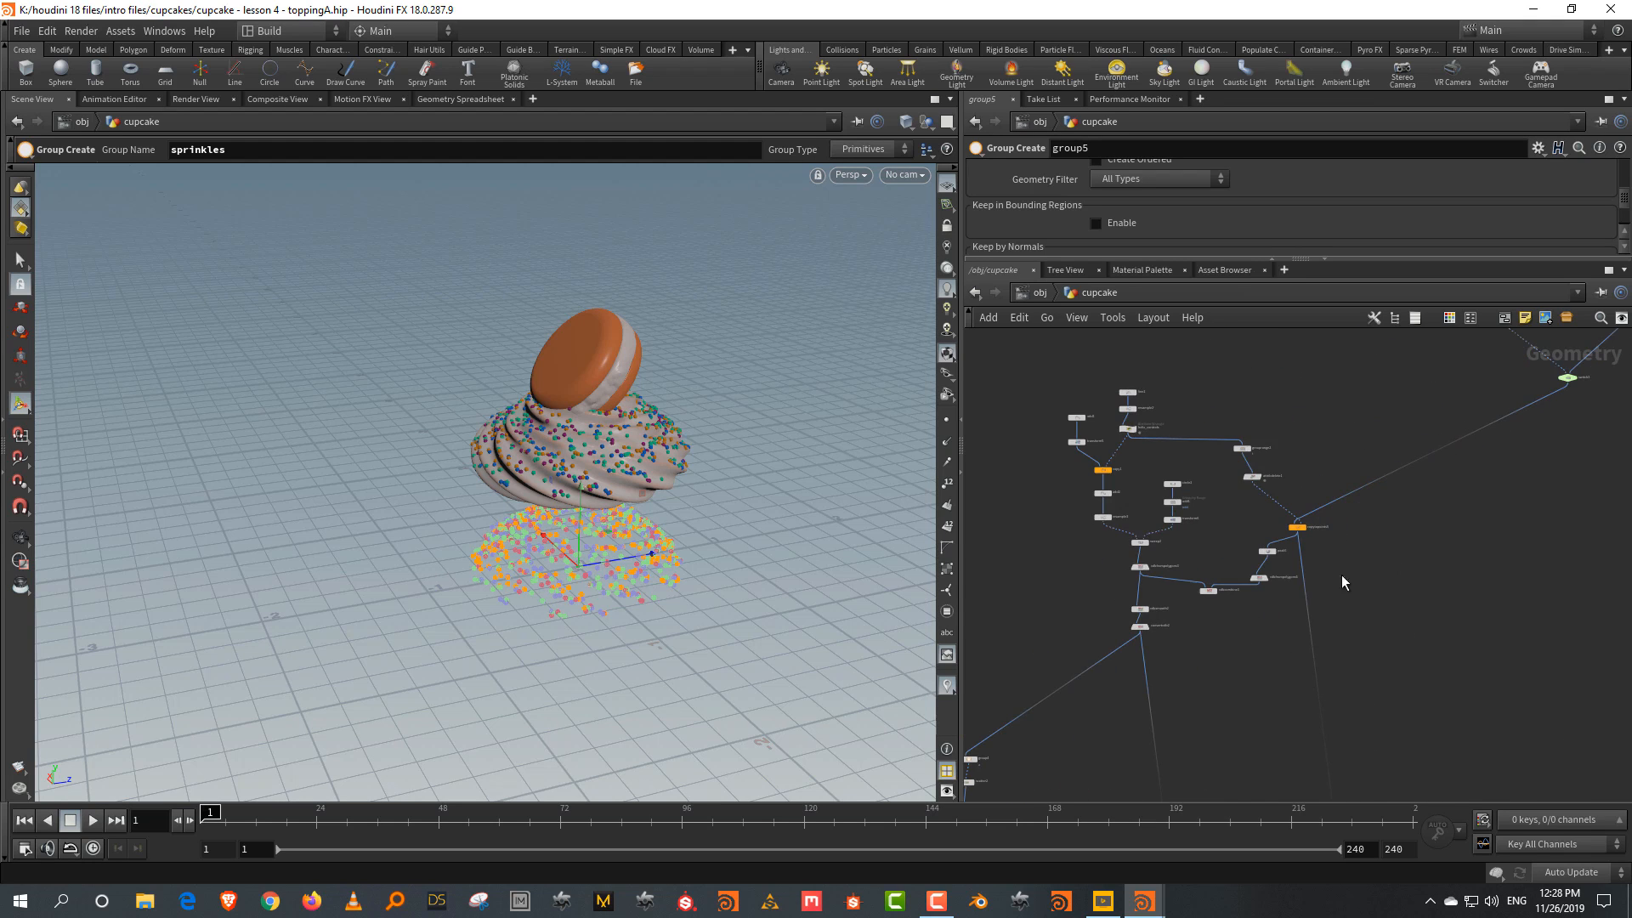
{"action": "middle_click_drag", "start_coordinate": [1341, 506], "coordinate": [1555, 204]}
Duplicate the six sprinkle nodes from group4 to copytopoints4, including sphere3, as a second branch beside the original
{"action": "left_click_drag", "start_coordinate": [1115, 418], "coordinate": [1209, 575]}
{"action": "scroll", "coordinate": [1209, 575], "scroll_direction": "up", "scroll_amount": 2}
{"action": "left_click_drag", "start_coordinate": [1166, 516], "coordinate": [1123, 472]}
{"action": "middle_click_drag", "start_coordinate": [1195, 475], "coordinate": [1205, 553]}
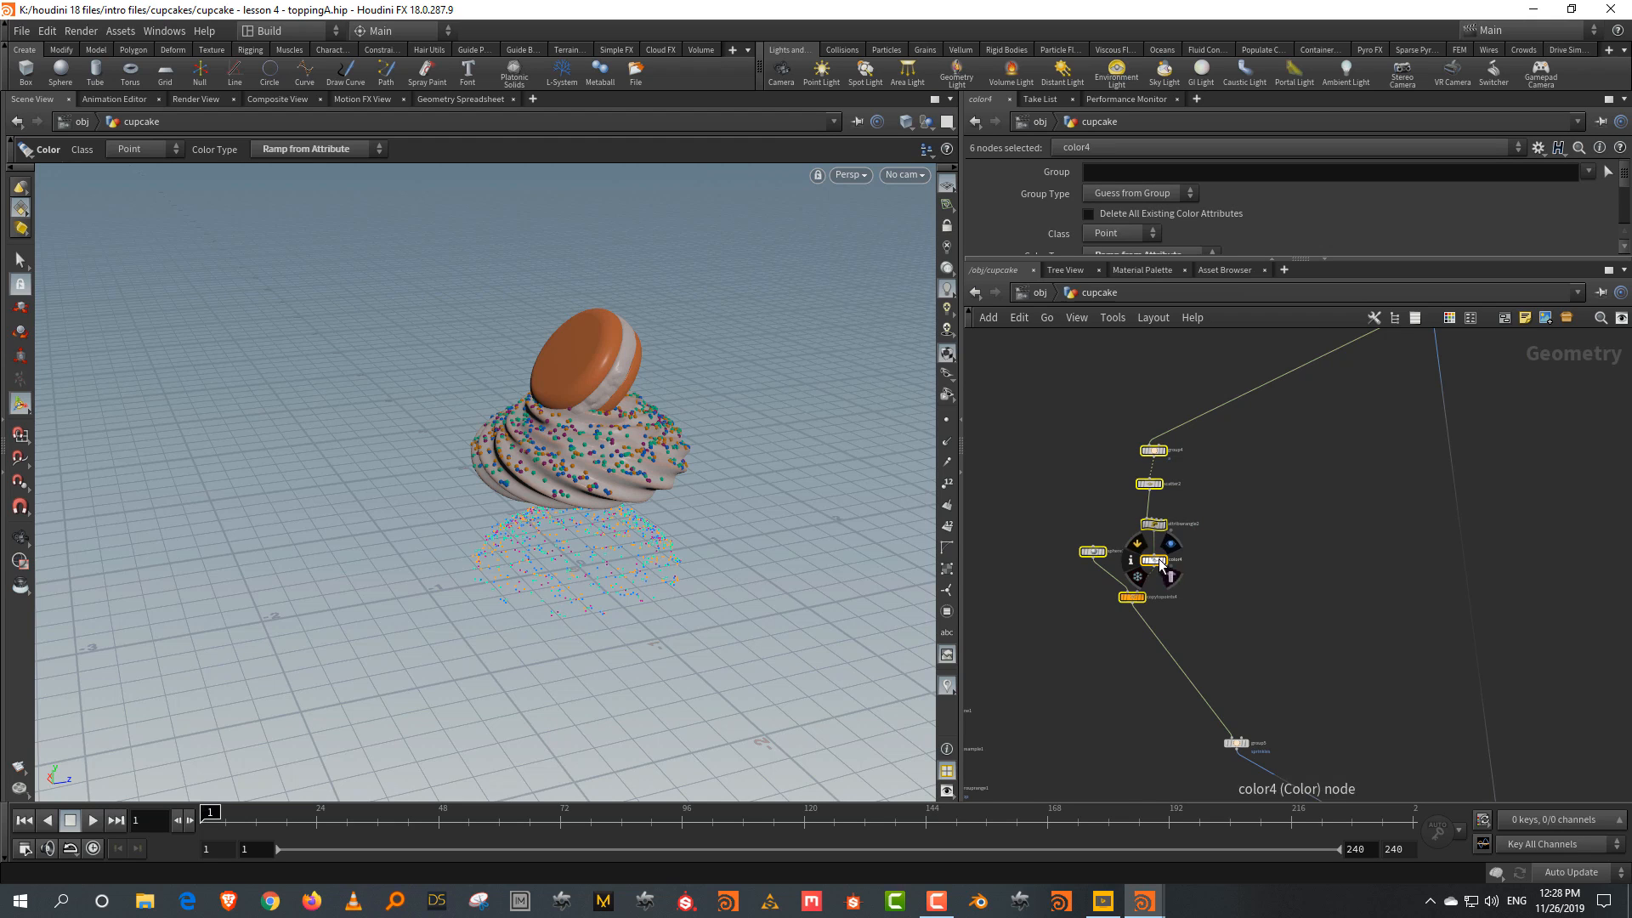
{"action": "left_click_drag", "start_coordinate": [1160, 558], "coordinate": [1340, 557]}
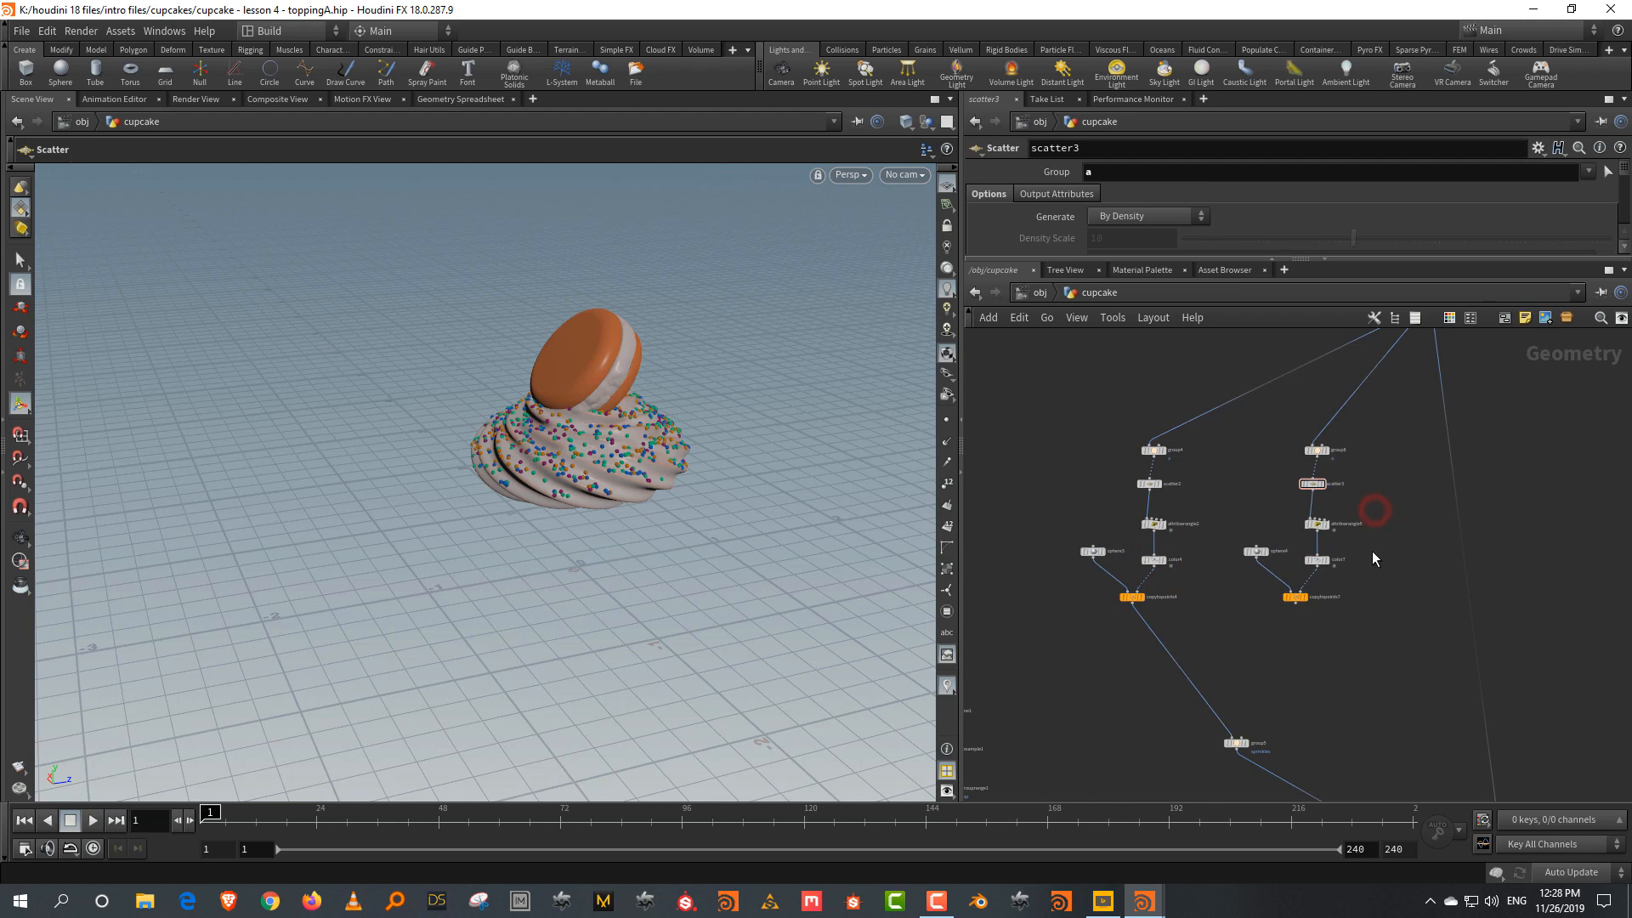
{"action": "scroll", "coordinate": [1360, 561], "scroll_direction": "up", "scroll_amount": 3}
Display copytopoints7 and set the Force Total Count of scatter3 to 68
{"action": "left_click", "coordinate": [1236, 647]}
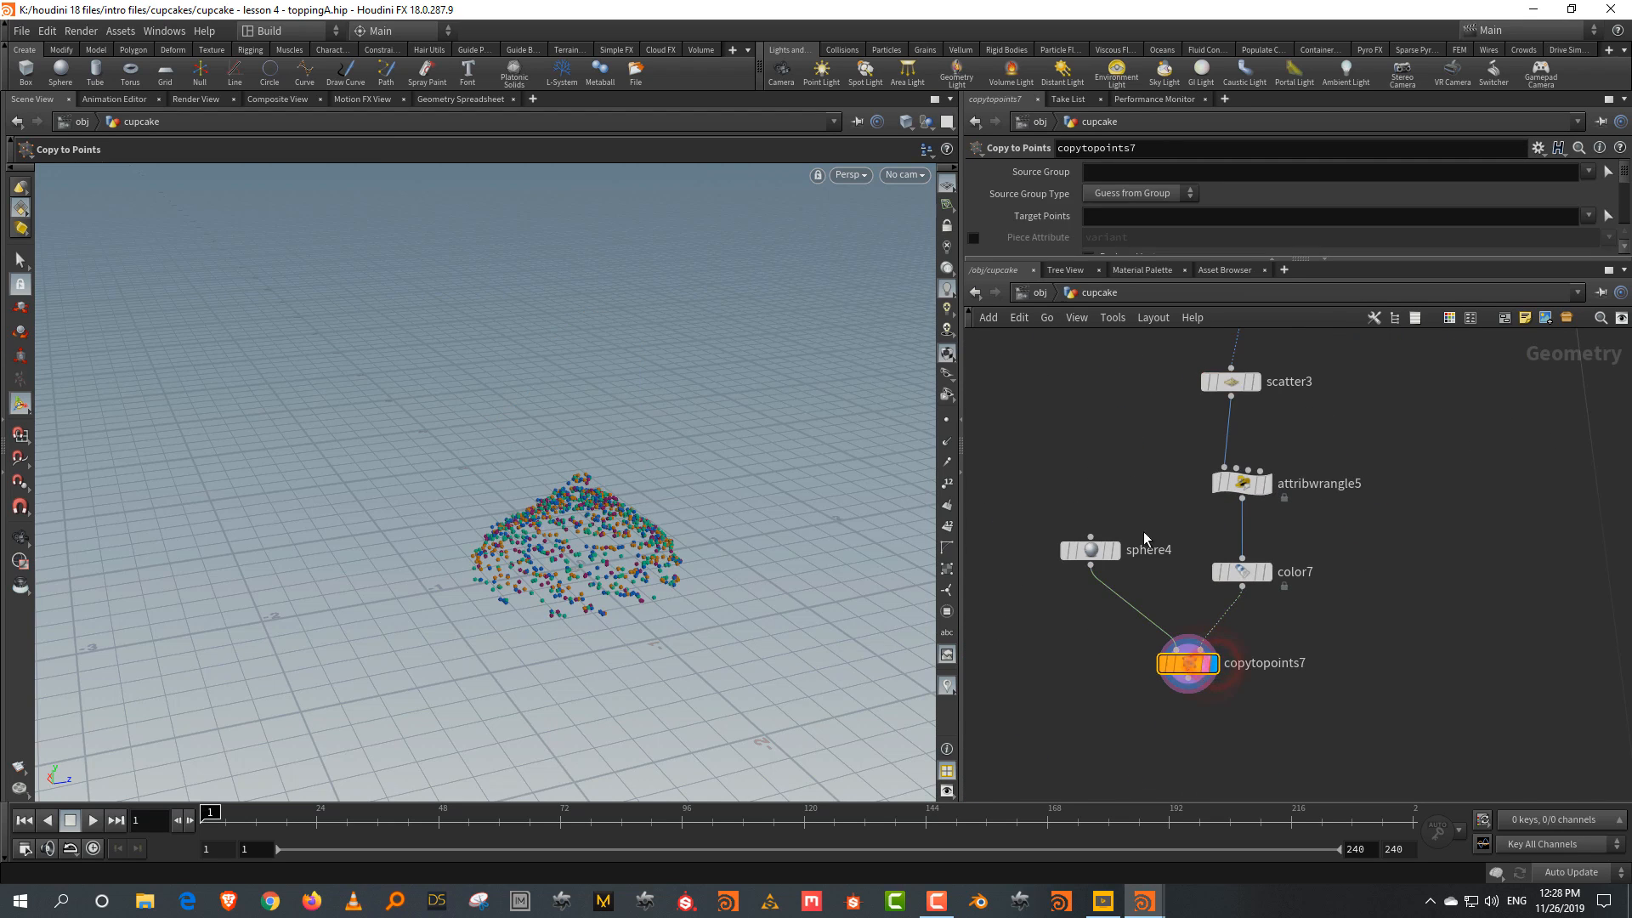
{"action": "left_click_drag", "start_coordinate": [1048, 568], "coordinate": [1045, 571]}
{"action": "middle_click_drag", "start_coordinate": [1332, 352], "coordinate": [1321, 505]}
{"action": "left_click_drag", "start_coordinate": [1321, 504], "coordinate": [1085, 616]}
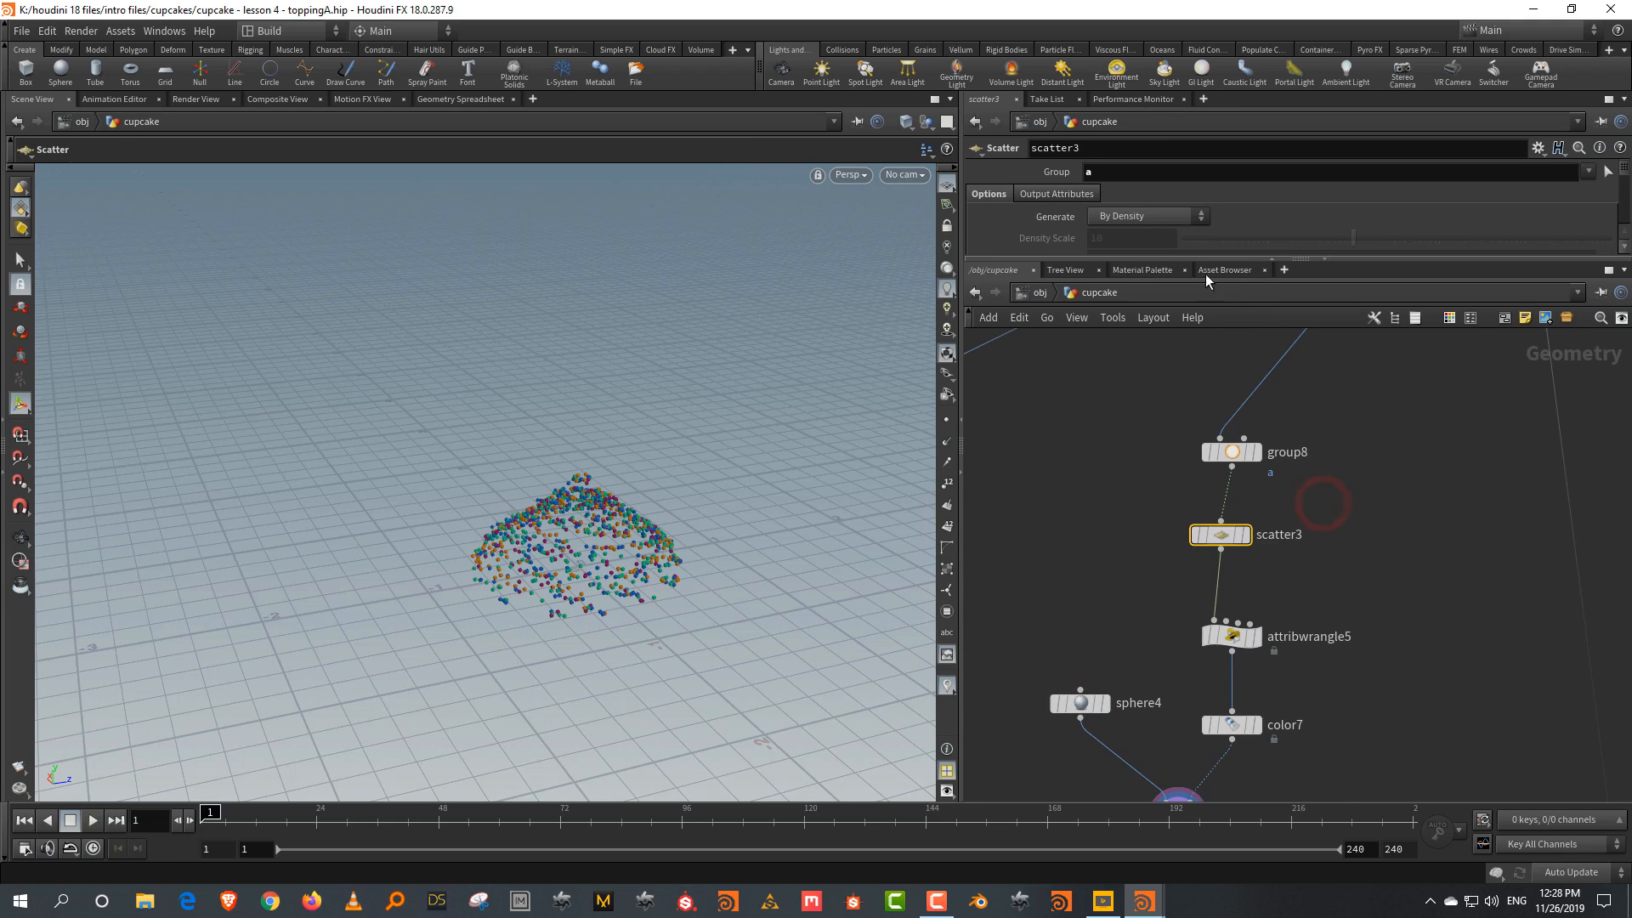
{"action": "left_click_drag", "start_coordinate": [1203, 260], "coordinate": [1203, 451]}
{"action": "left_click_drag", "start_coordinate": [1322, 345], "coordinate": [1355, 343]}
Display sphere4, frame it in the viewport and set its Frequency to 4
{"action": "middle_click_drag", "start_coordinate": [1082, 796], "coordinate": [1182, 693]}
{"action": "left_click_drag", "start_coordinate": [1182, 693], "coordinate": [1188, 606]}
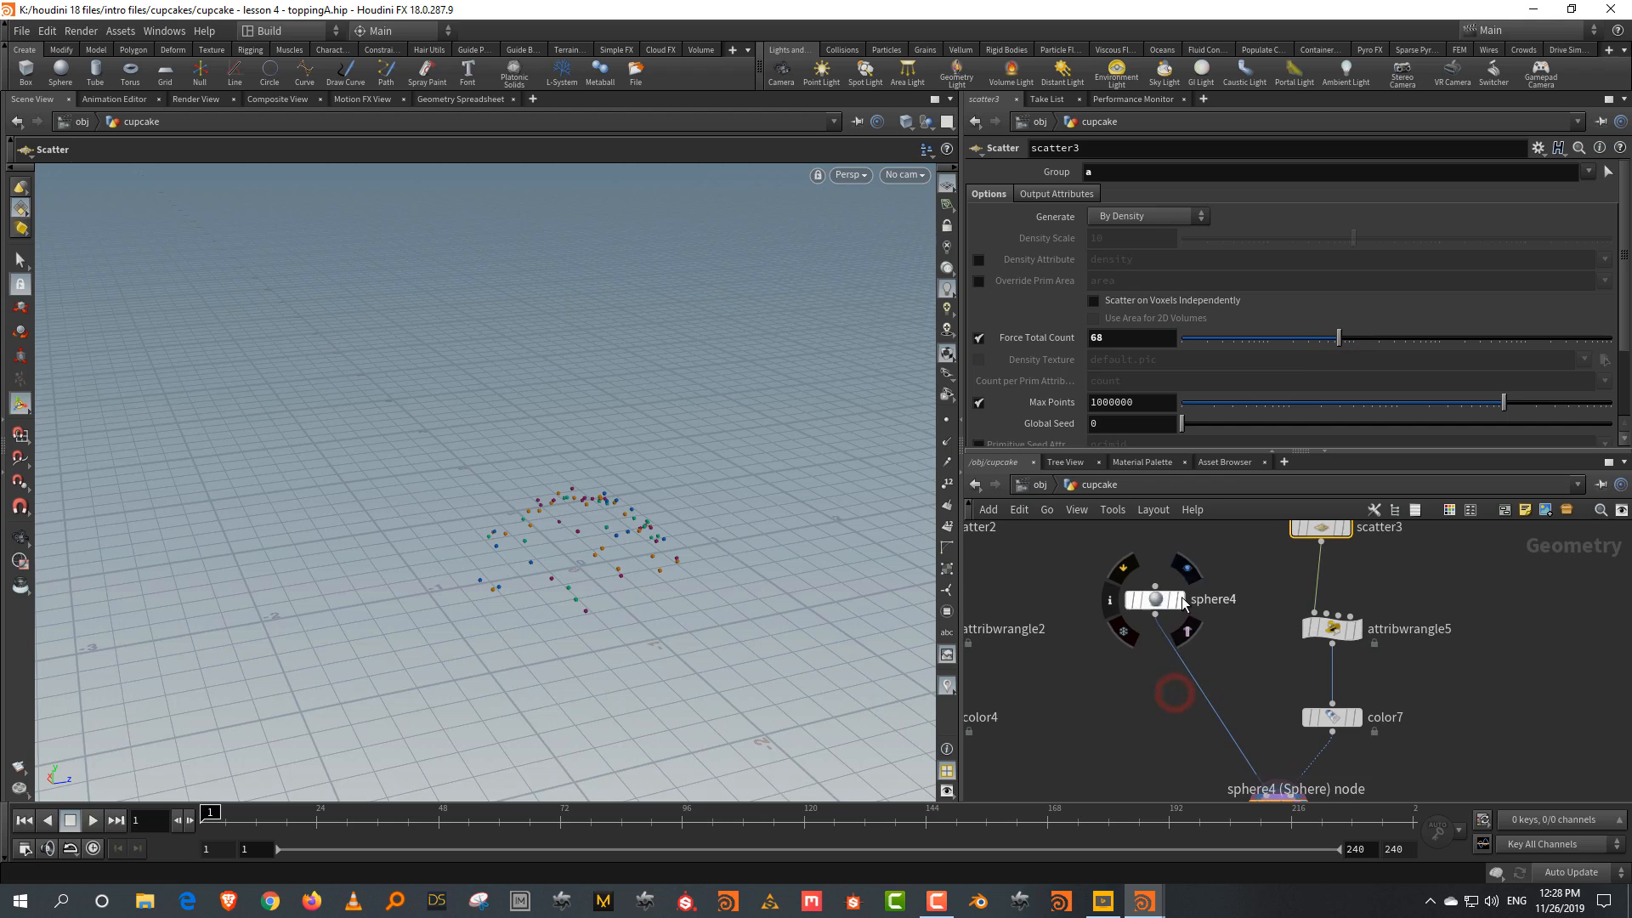
{"action": "left_click", "coordinate": [1187, 602]}
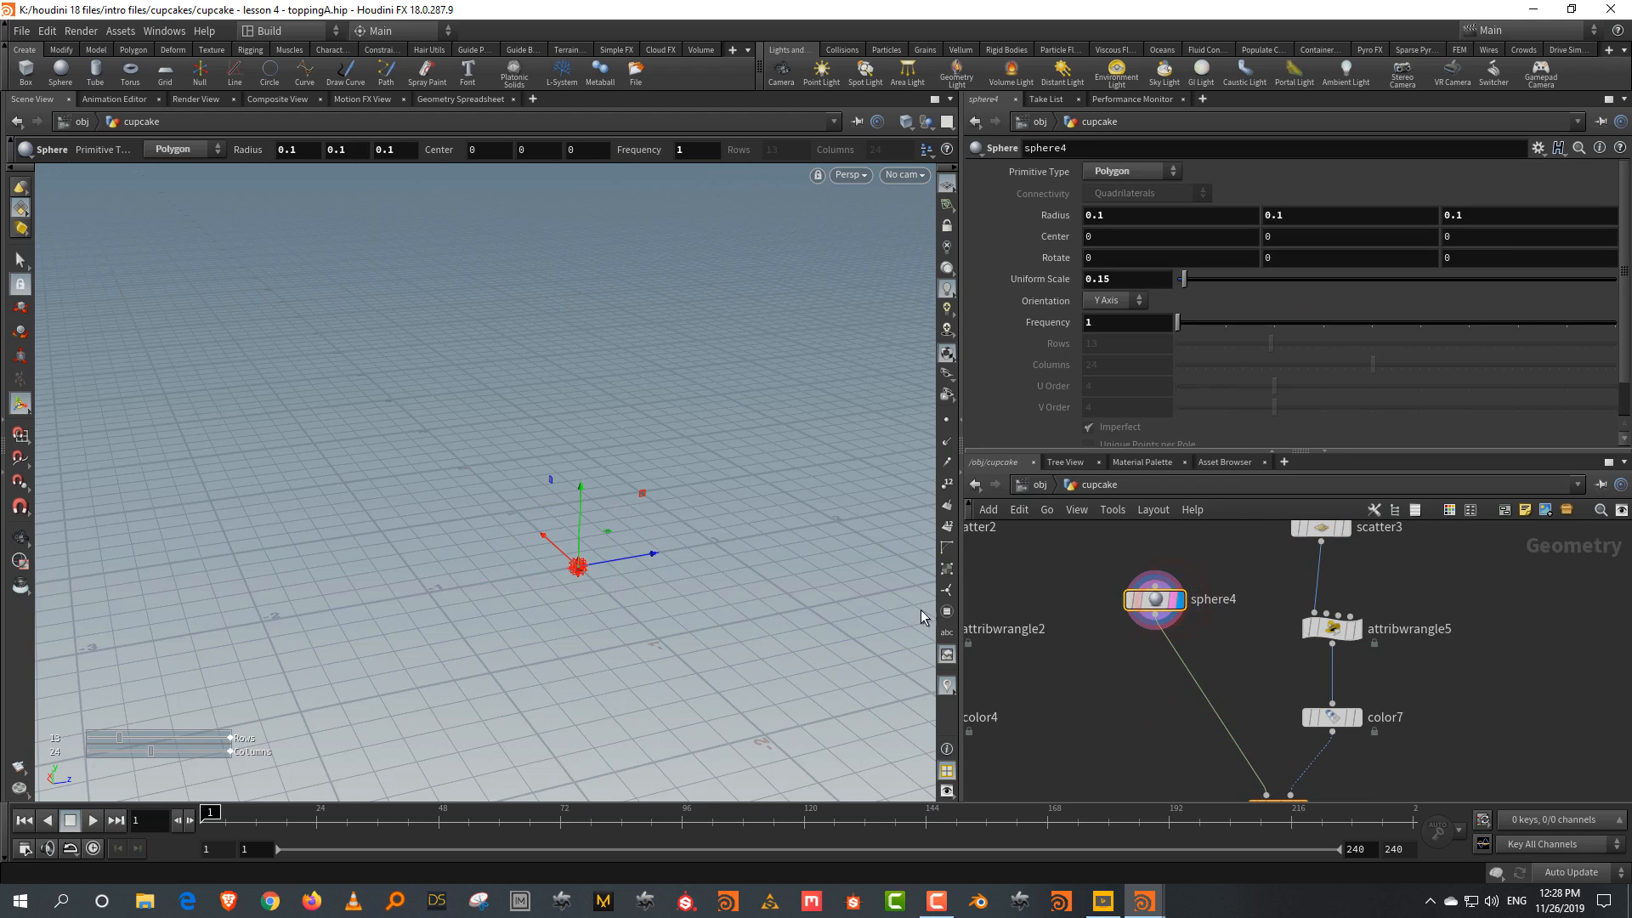
{"action": "key", "text": "f"}
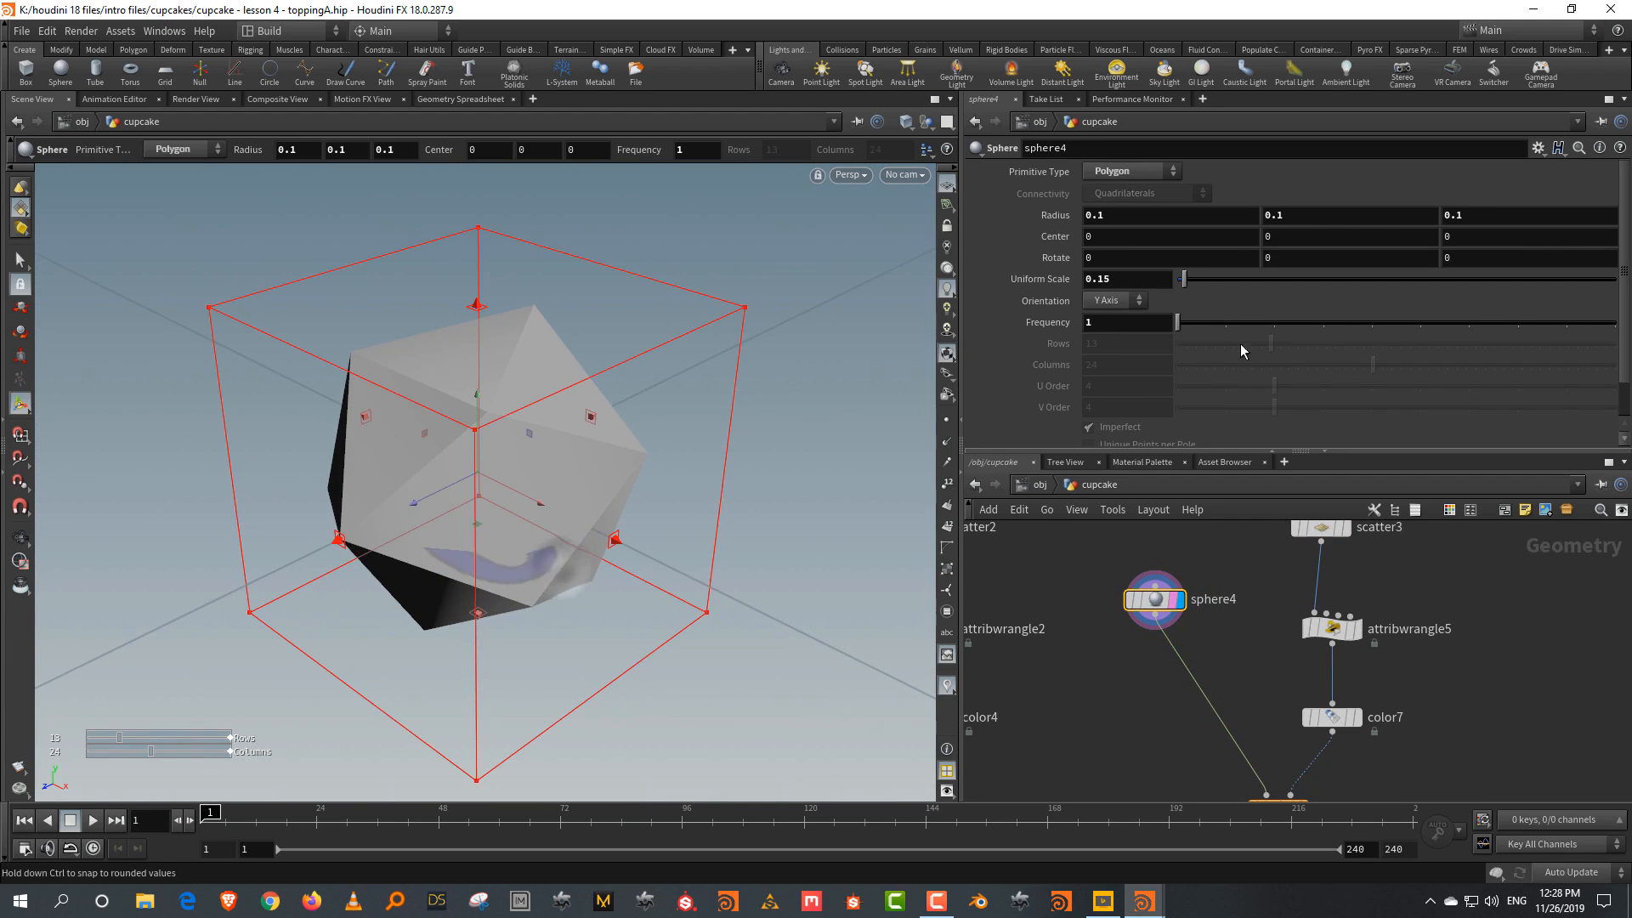
{"action": "left_click_drag", "start_coordinate": [1331, 331], "coordinate": [1323, 323]}
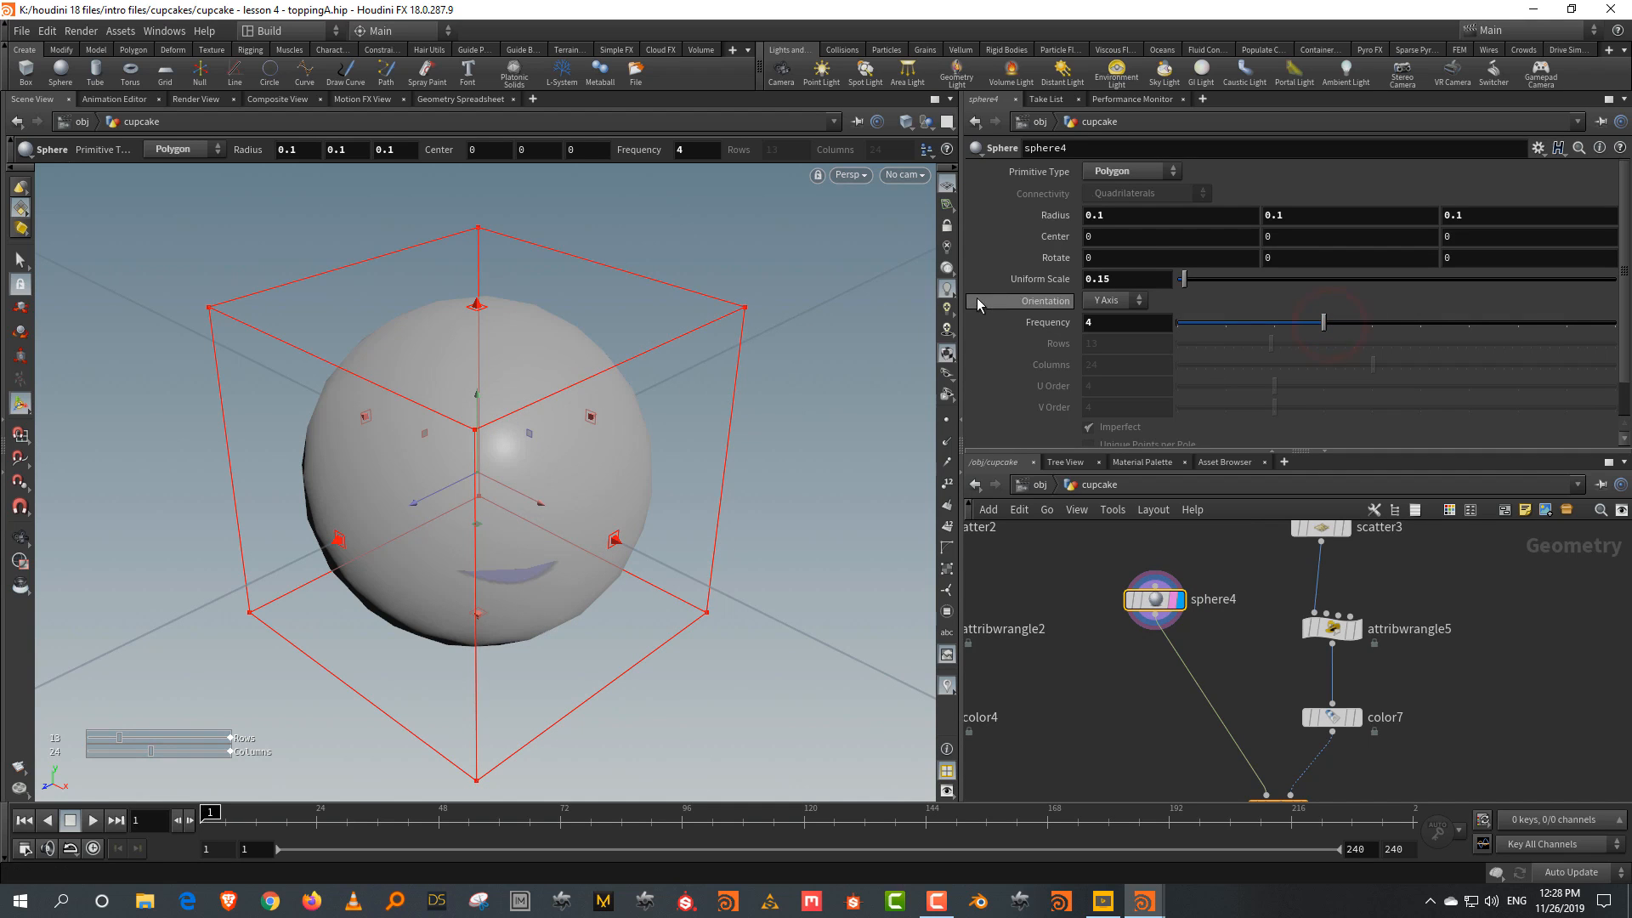
Set the Uniform Scale of sphere4 to 0.25 and flatten its Y radius to about 0.048
{"action": "left_click_drag", "start_coordinate": [1195, 285], "coordinate": [1188, 285]}
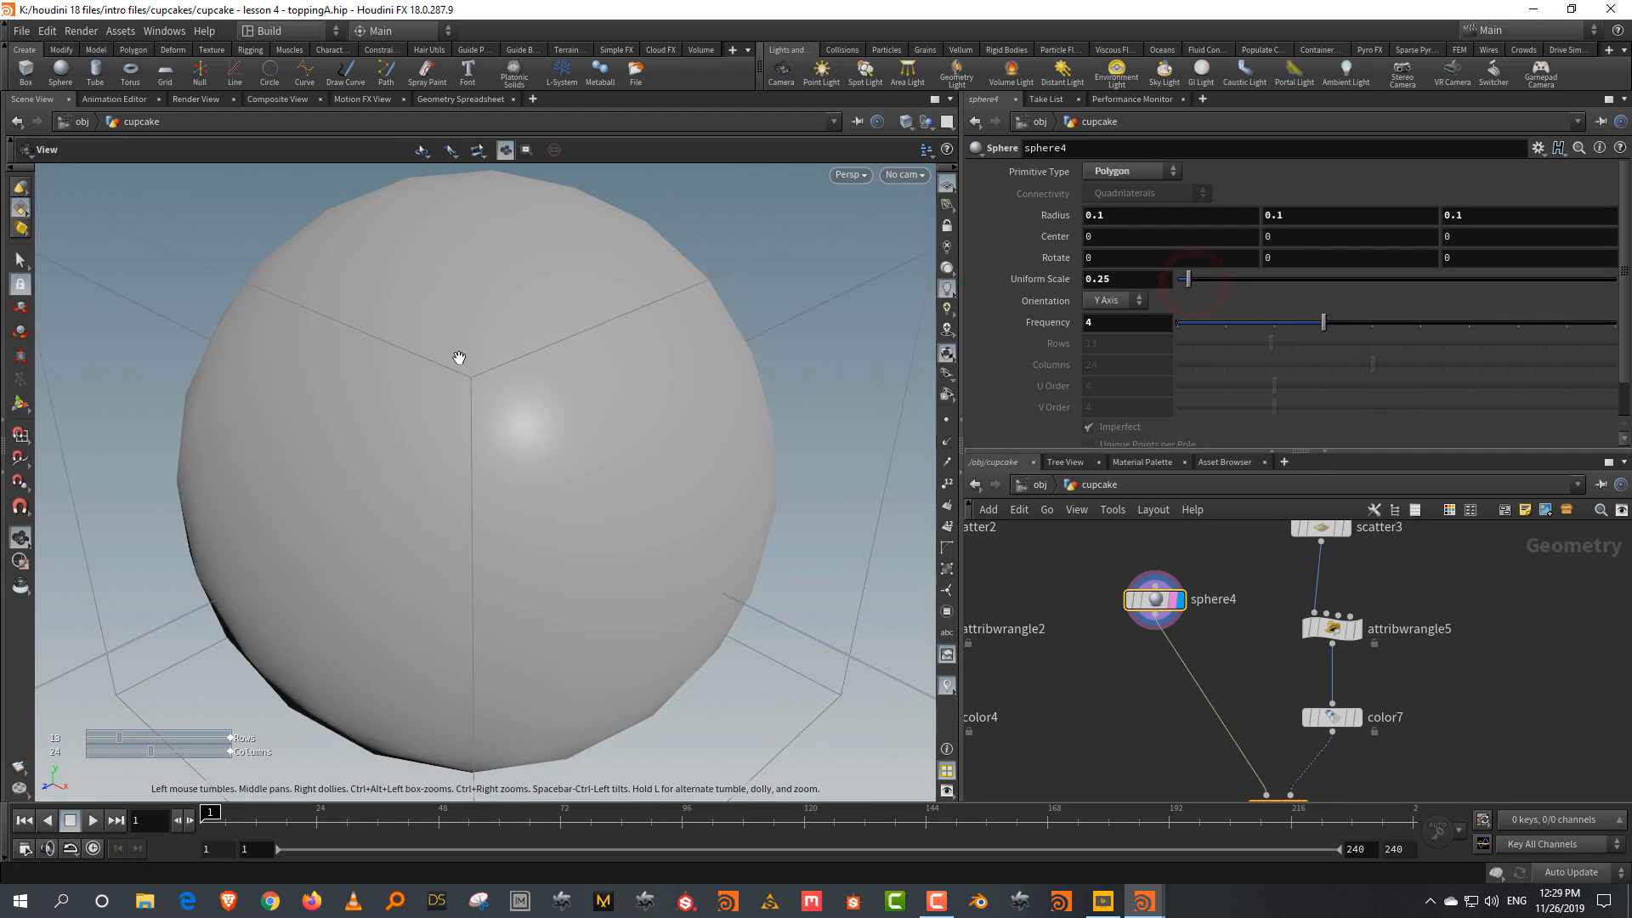
{"action": "right_click_drag", "start_coordinate": [456, 357], "coordinate": [448, 507], "text": "alt"}
{"action": "left_click_drag", "start_coordinate": [459, 247], "coordinate": [453, 340]}
Display copytopoints7 and set the Uniform Scale of sphere4 to 0.56 while viewing the scattered candies
{"action": "middle_click_drag", "start_coordinate": [1415, 666], "coordinate": [1406, 579]}
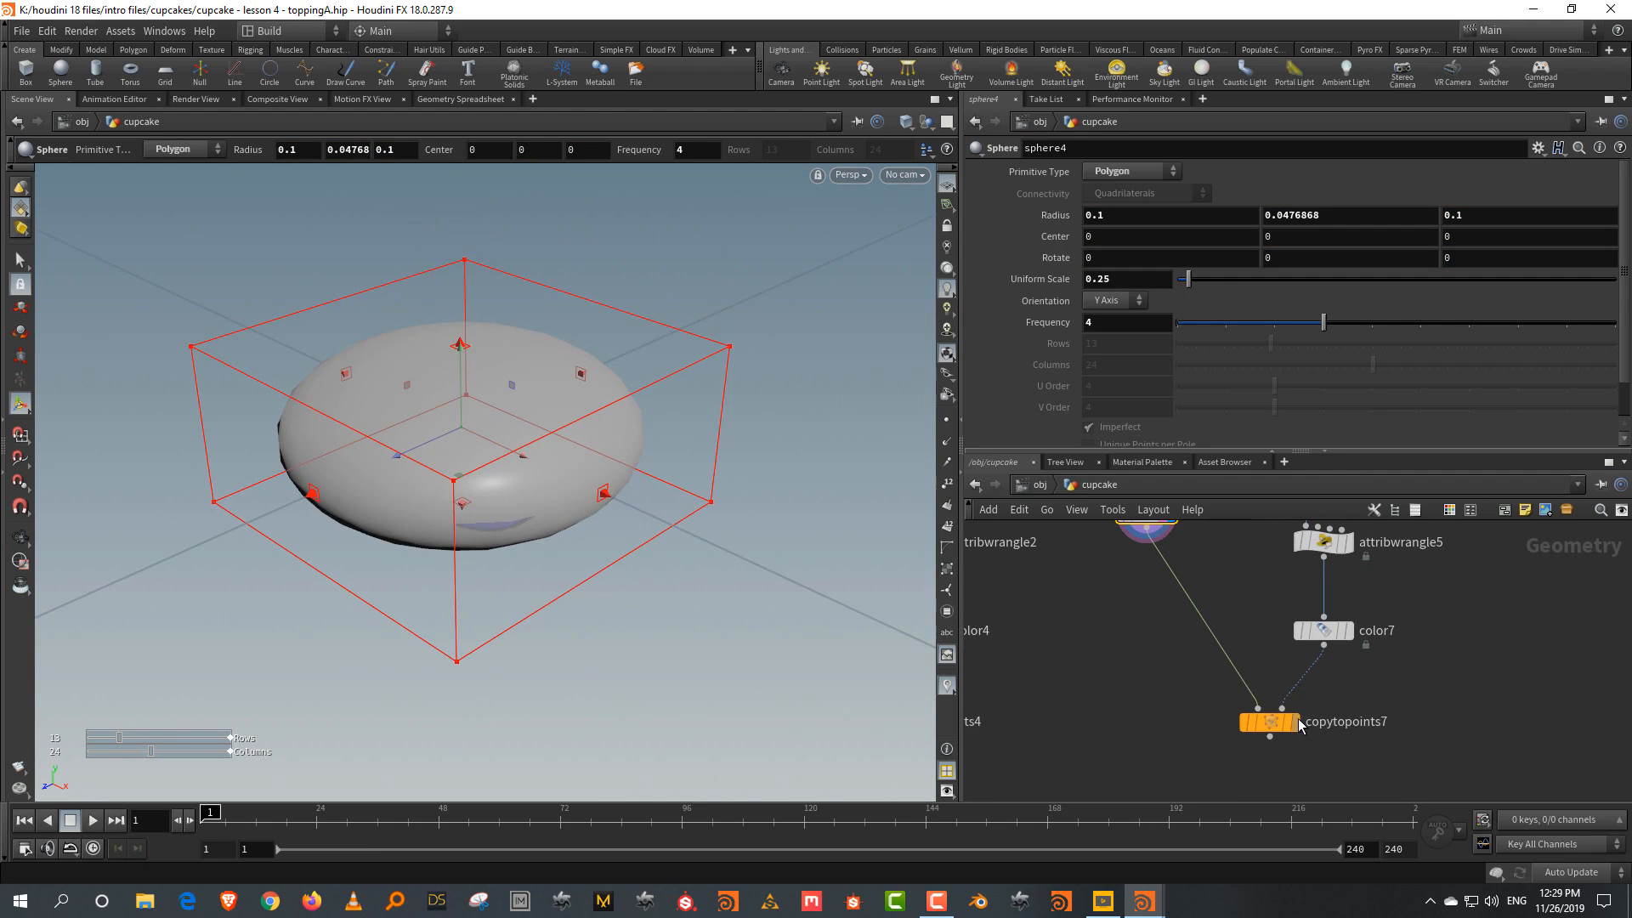
{"action": "left_click", "coordinate": [1296, 722]}
{"action": "left_click", "coordinate": [1268, 721]}
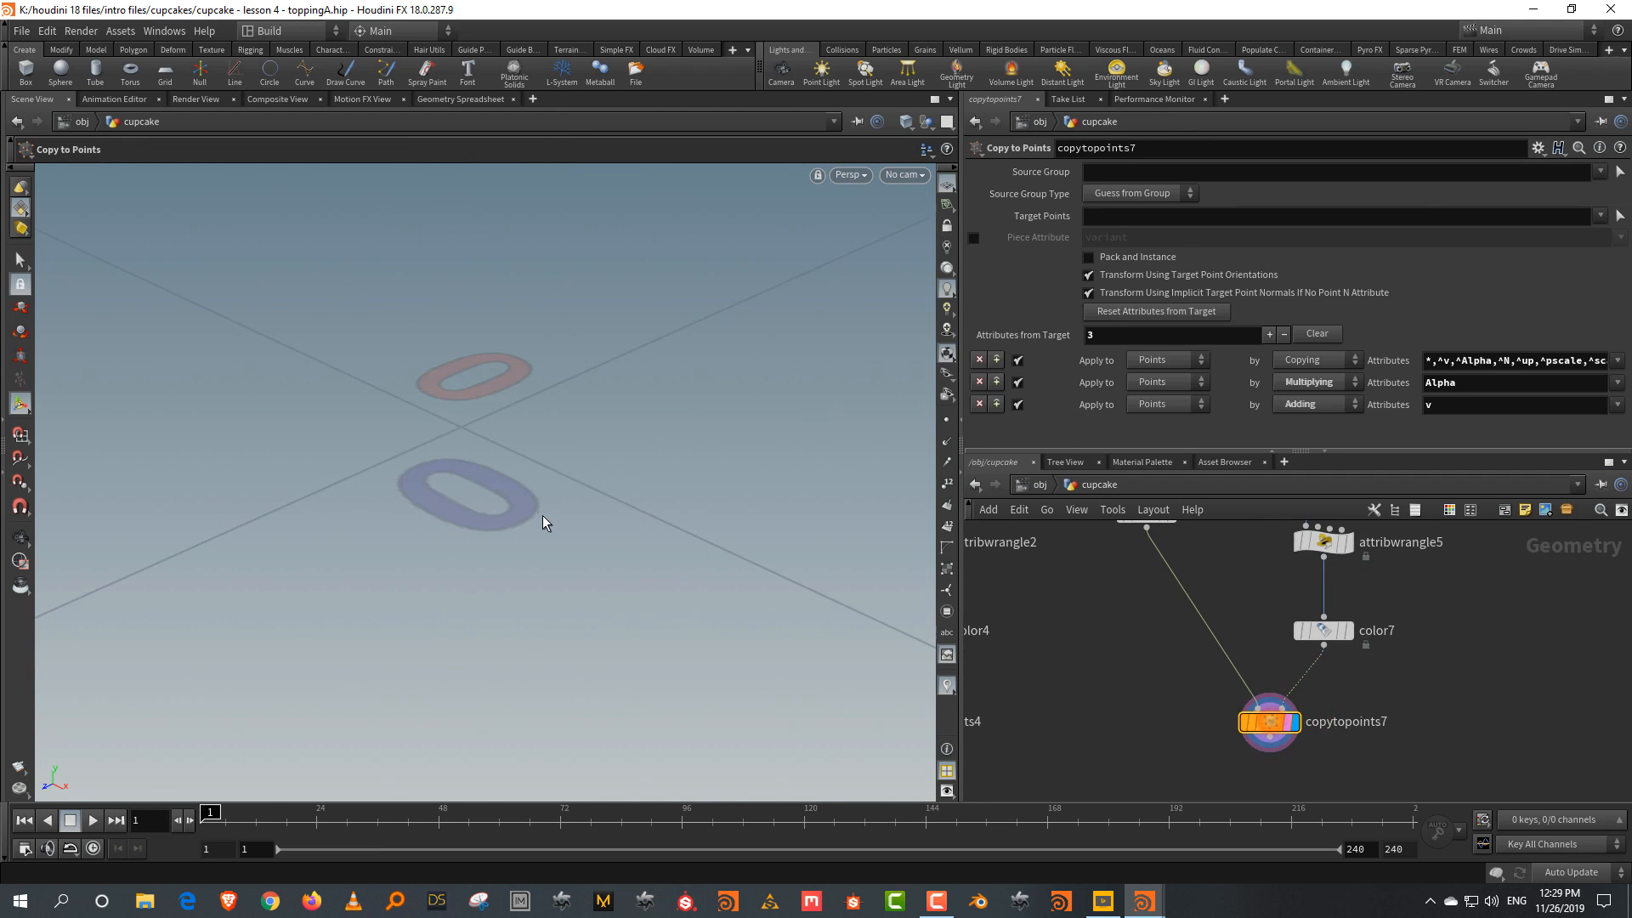
{"action": "key", "text": "space+g"}
{"action": "left_click_drag", "start_coordinate": [558, 536], "coordinate": [589, 429]}
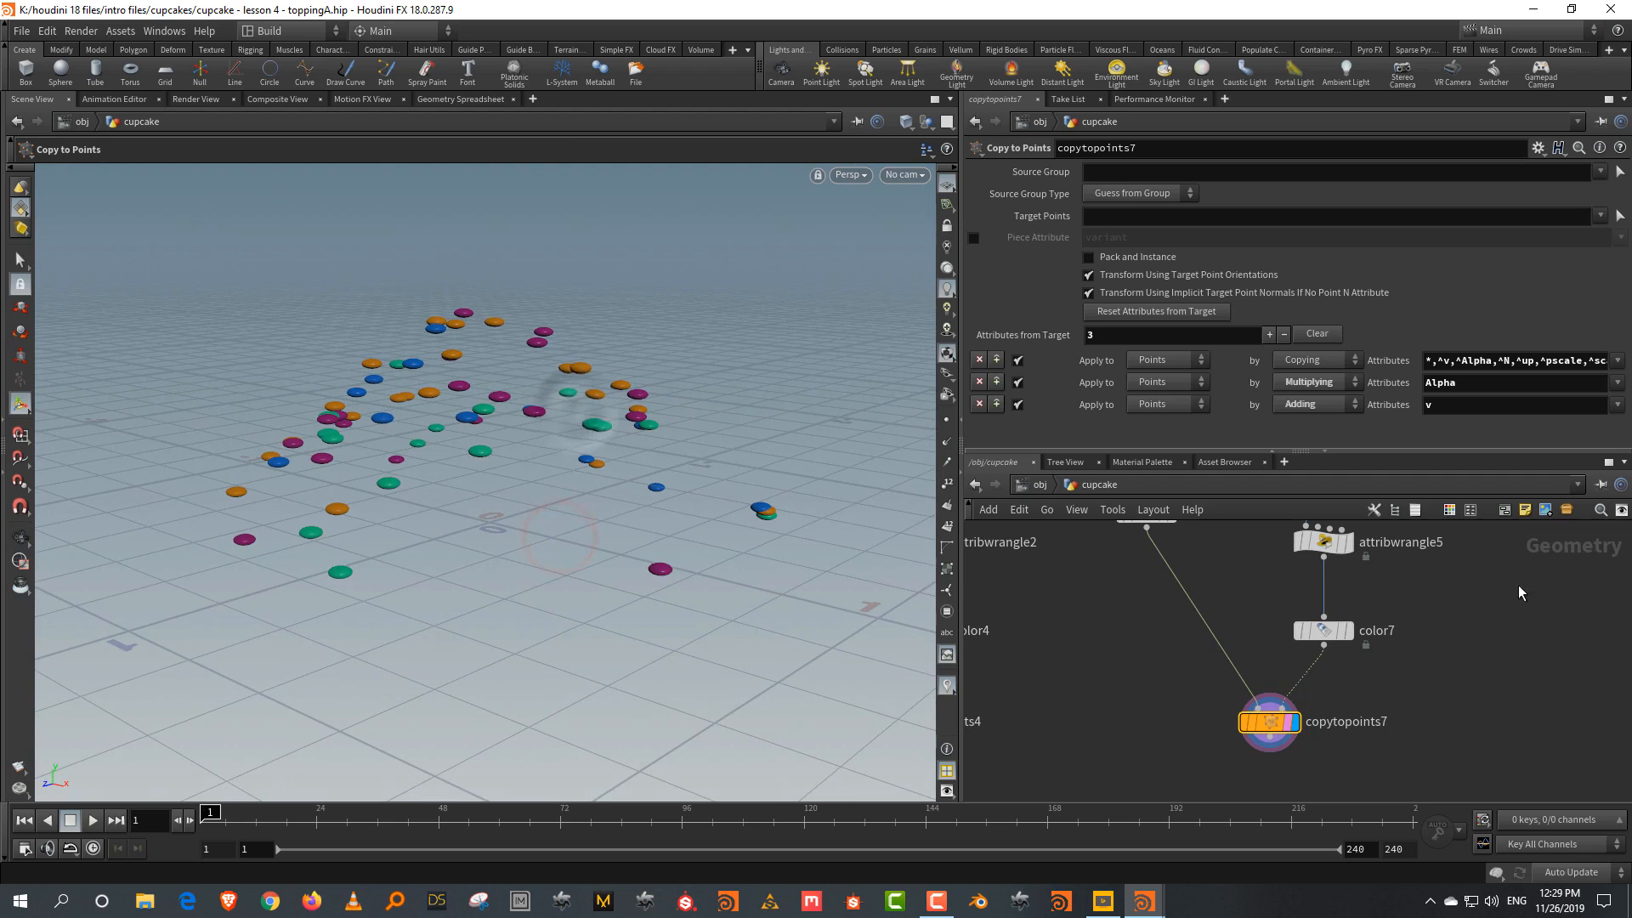
{"action": "left_click_drag", "start_coordinate": [1152, 601], "coordinate": [1072, 691]}
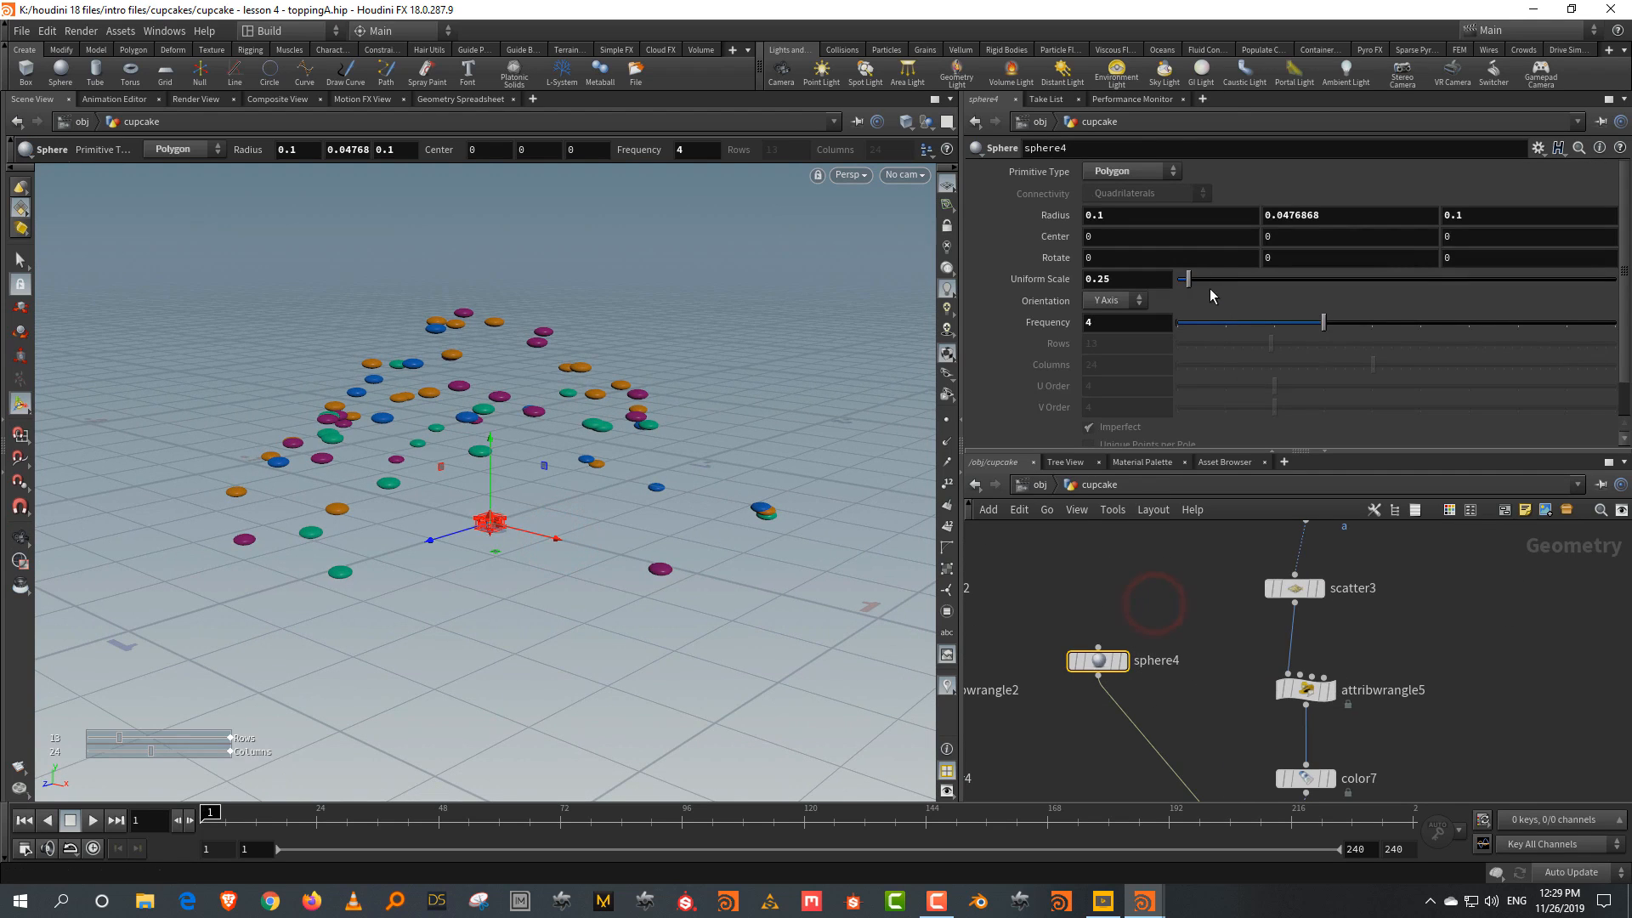
{"action": "left_click_drag", "start_coordinate": [1188, 281], "coordinate": [1202, 281]}
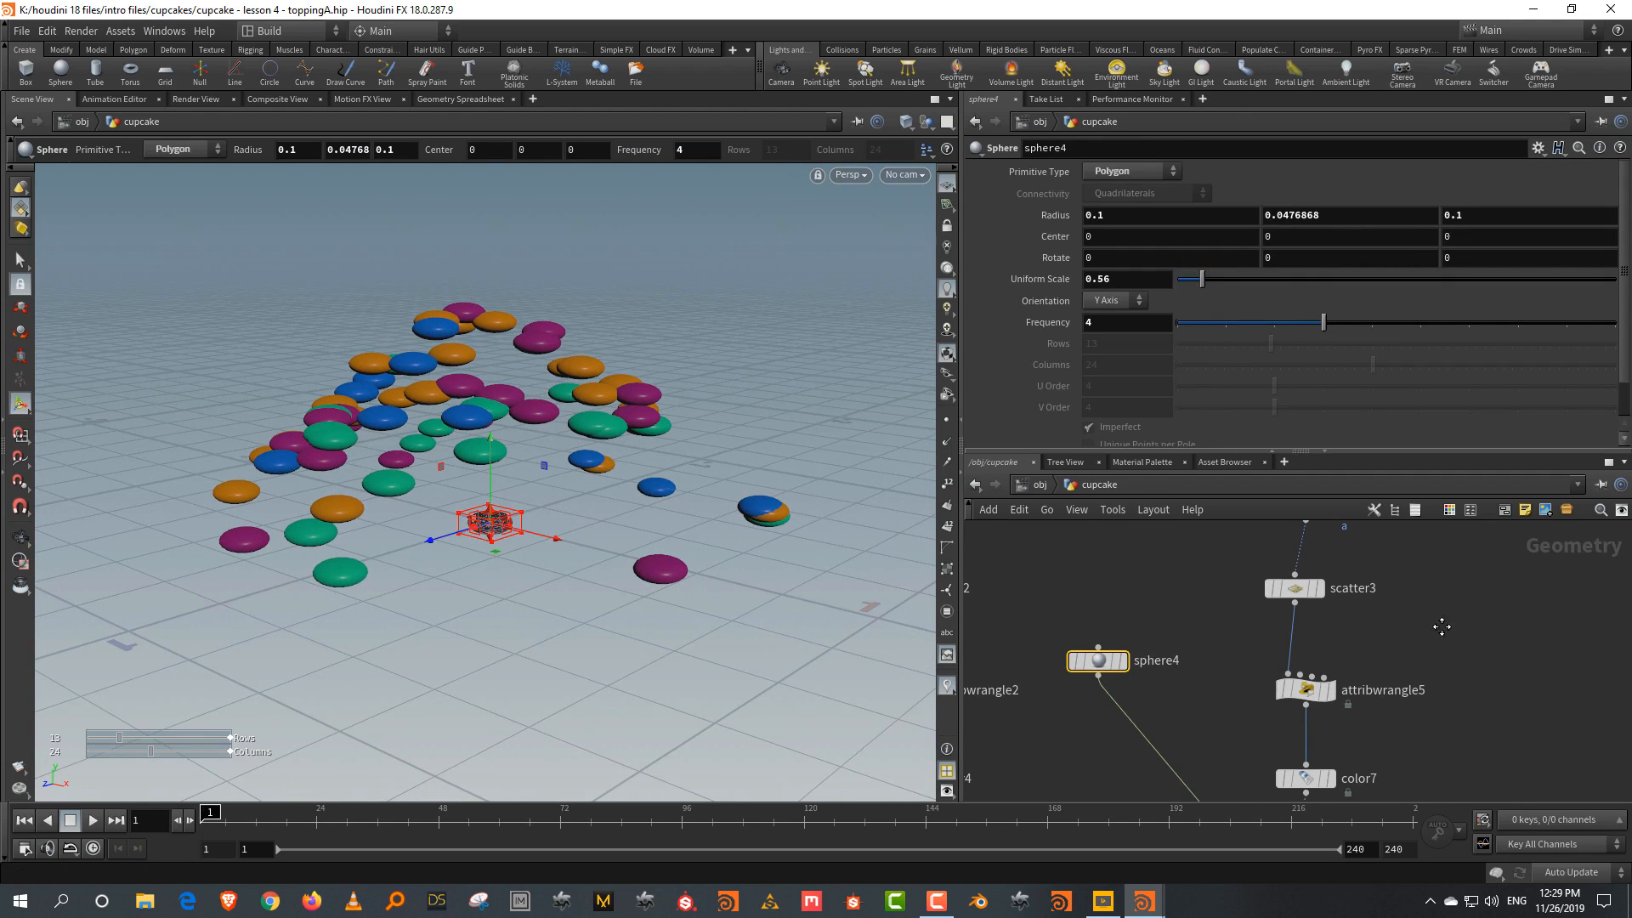
{"action": "middle_click_drag", "start_coordinate": [1441, 627], "coordinate": [1434, 607]}
{"action": "left_click_drag", "start_coordinate": [1425, 617], "coordinate": [1164, 710]}
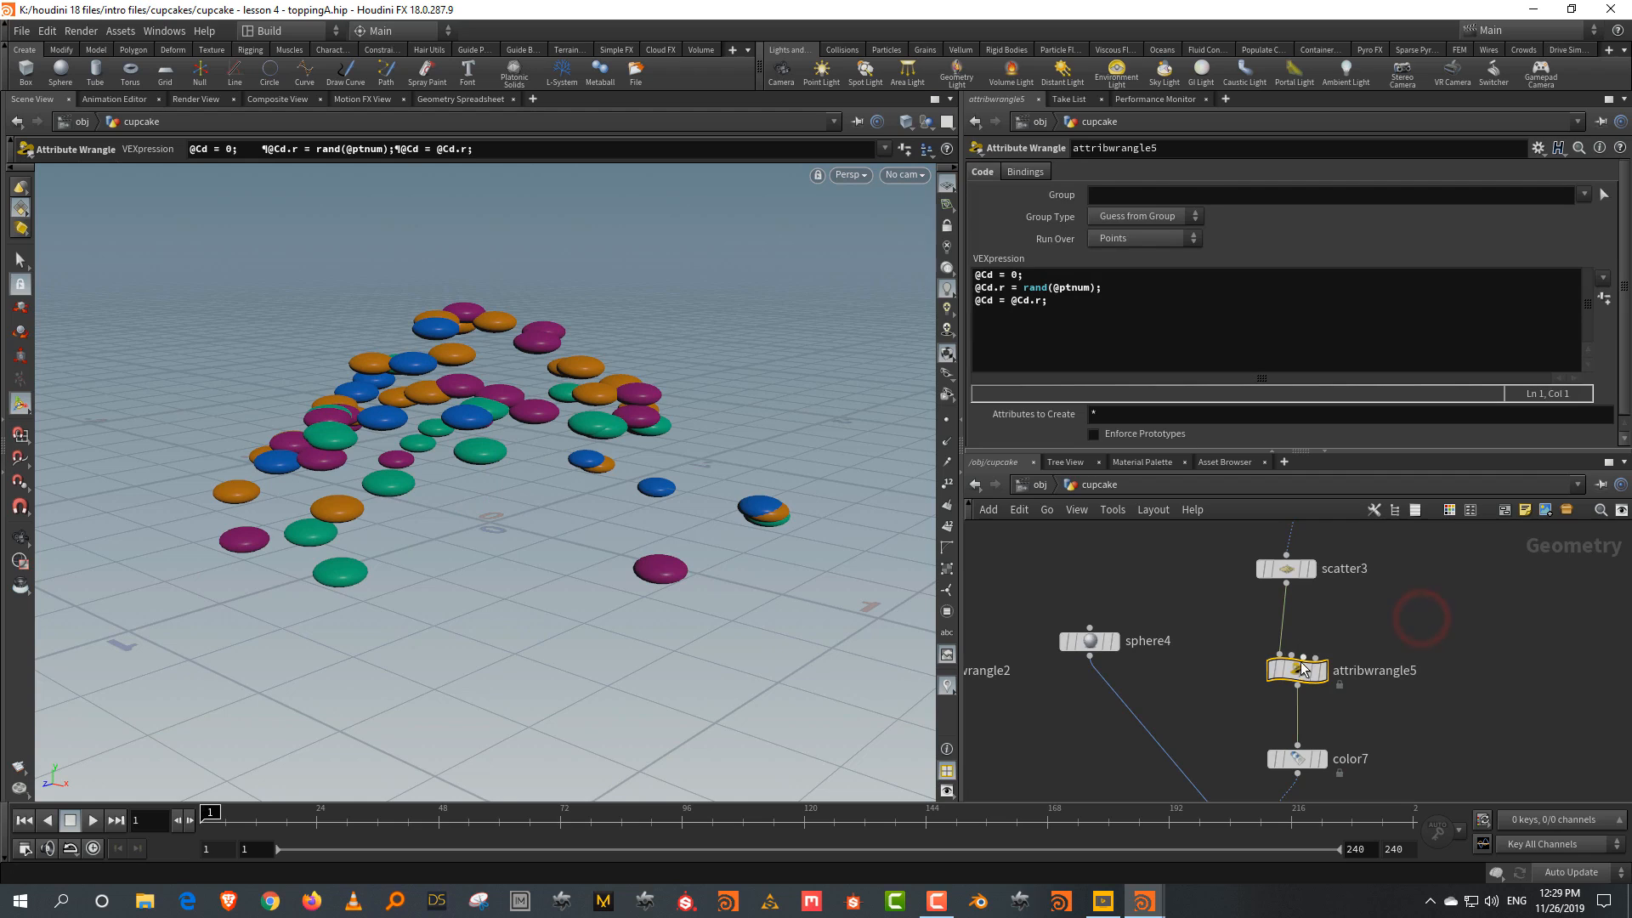
{"action": "left_click", "coordinate": [1089, 289]}
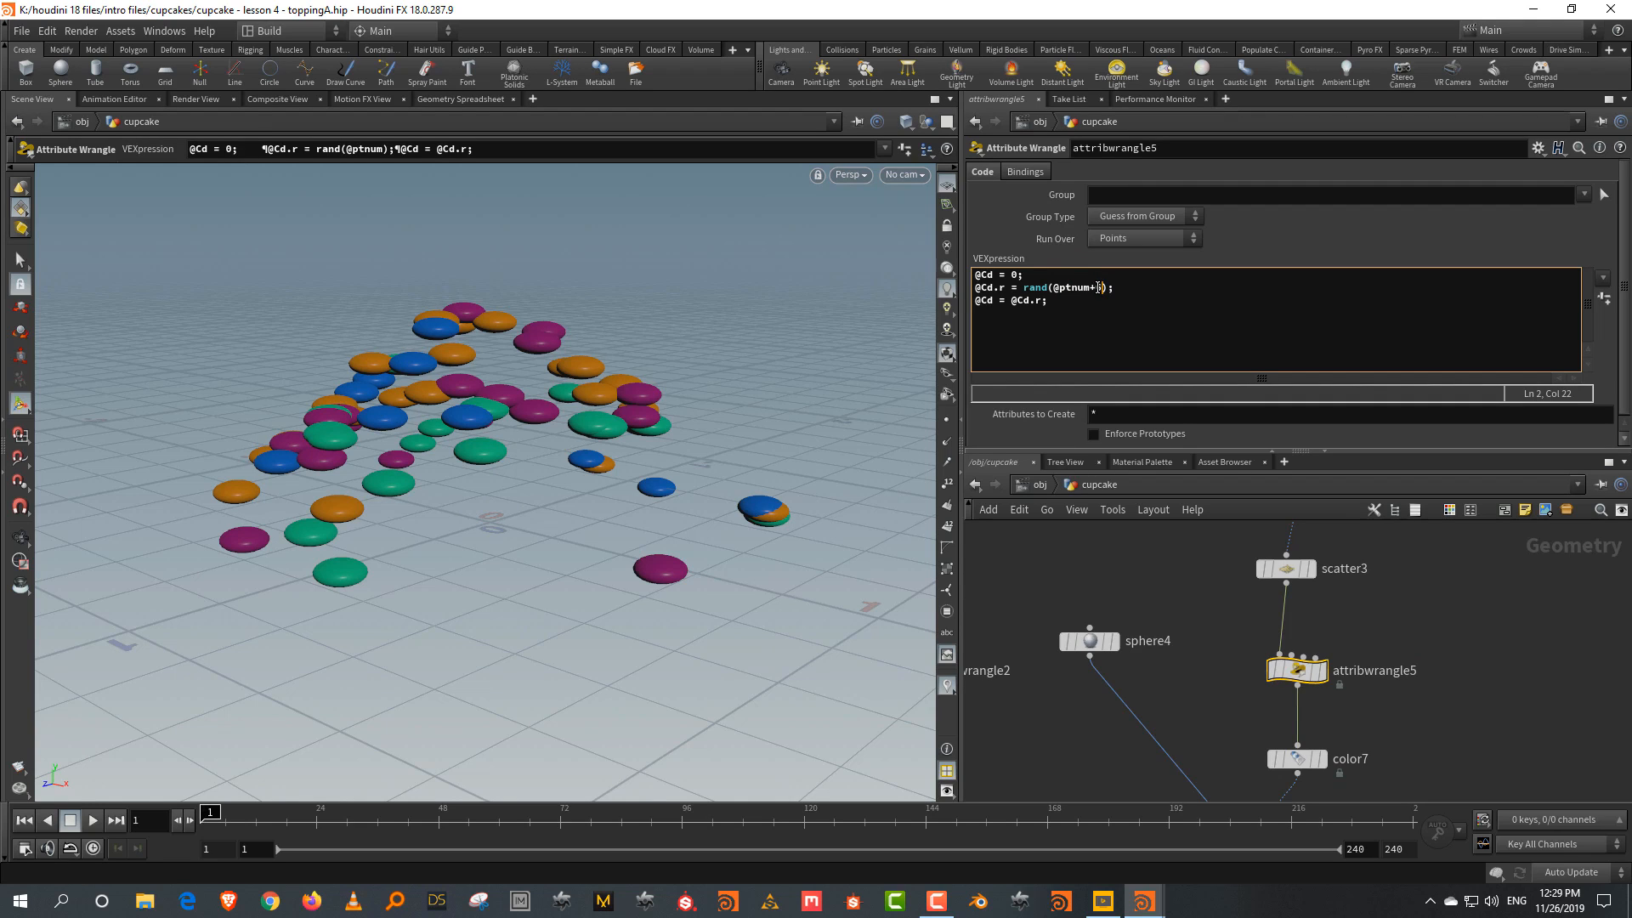
{"action": "left_click", "coordinate": [1188, 609]}
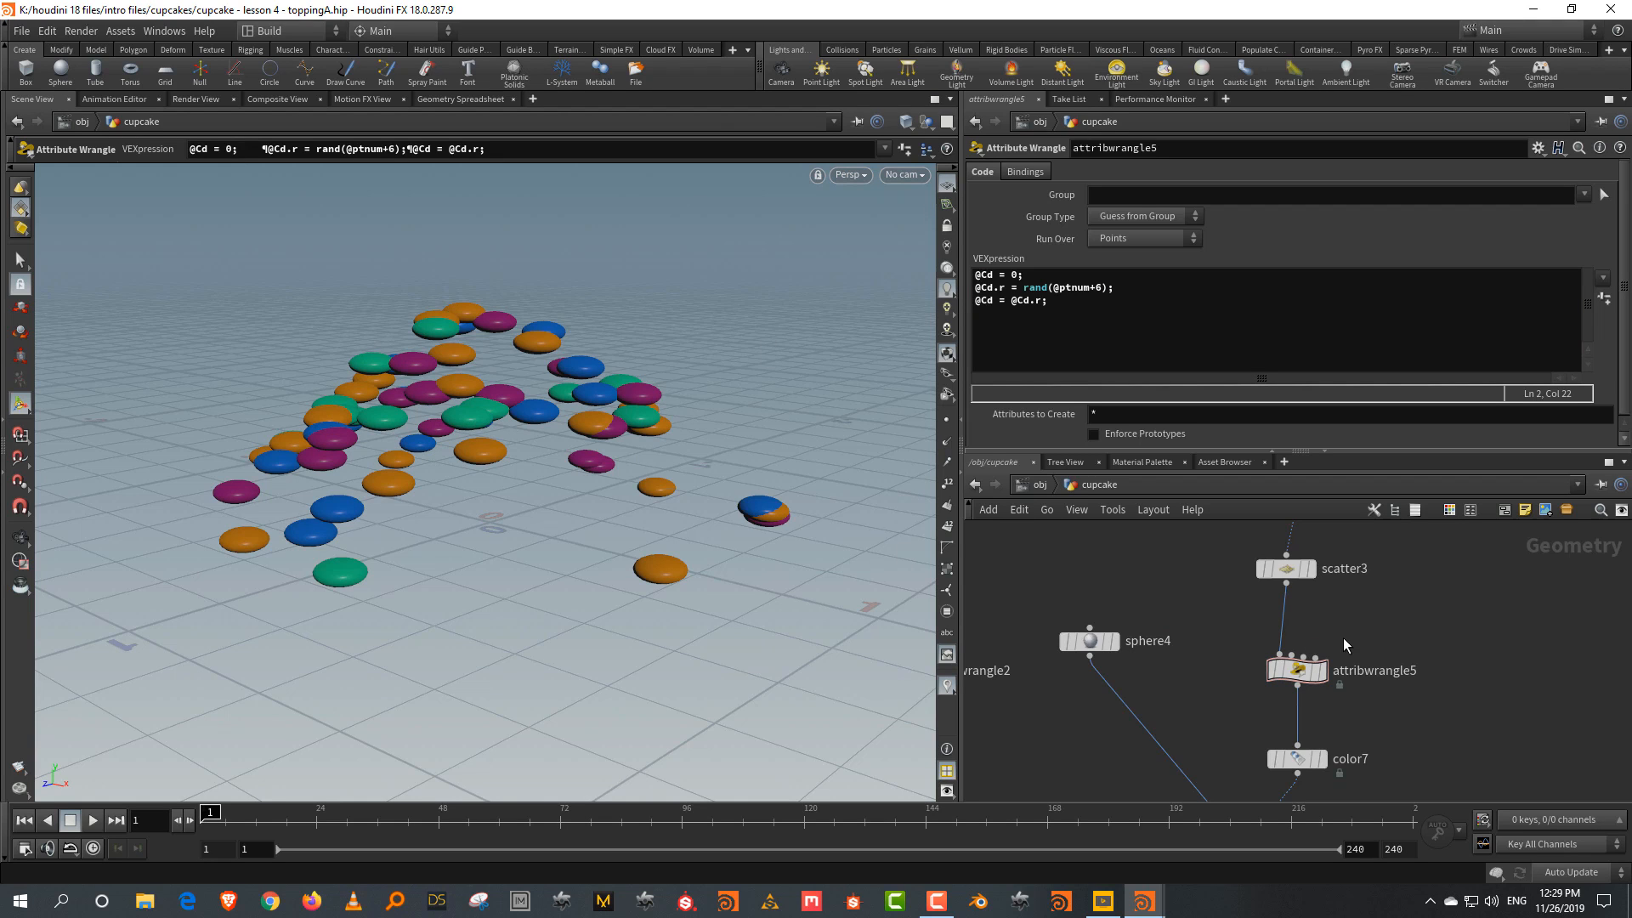
Display group8 and insert an Attribute Wrangle between group8 and scatter3
{"action": "middle_click_drag", "start_coordinate": [1379, 645], "coordinate": [1298, 841]}
{"action": "left_click", "coordinate": [1241, 687]}
{"action": "left_click_drag", "start_coordinate": [1224, 684], "coordinate": [1201, 666]}
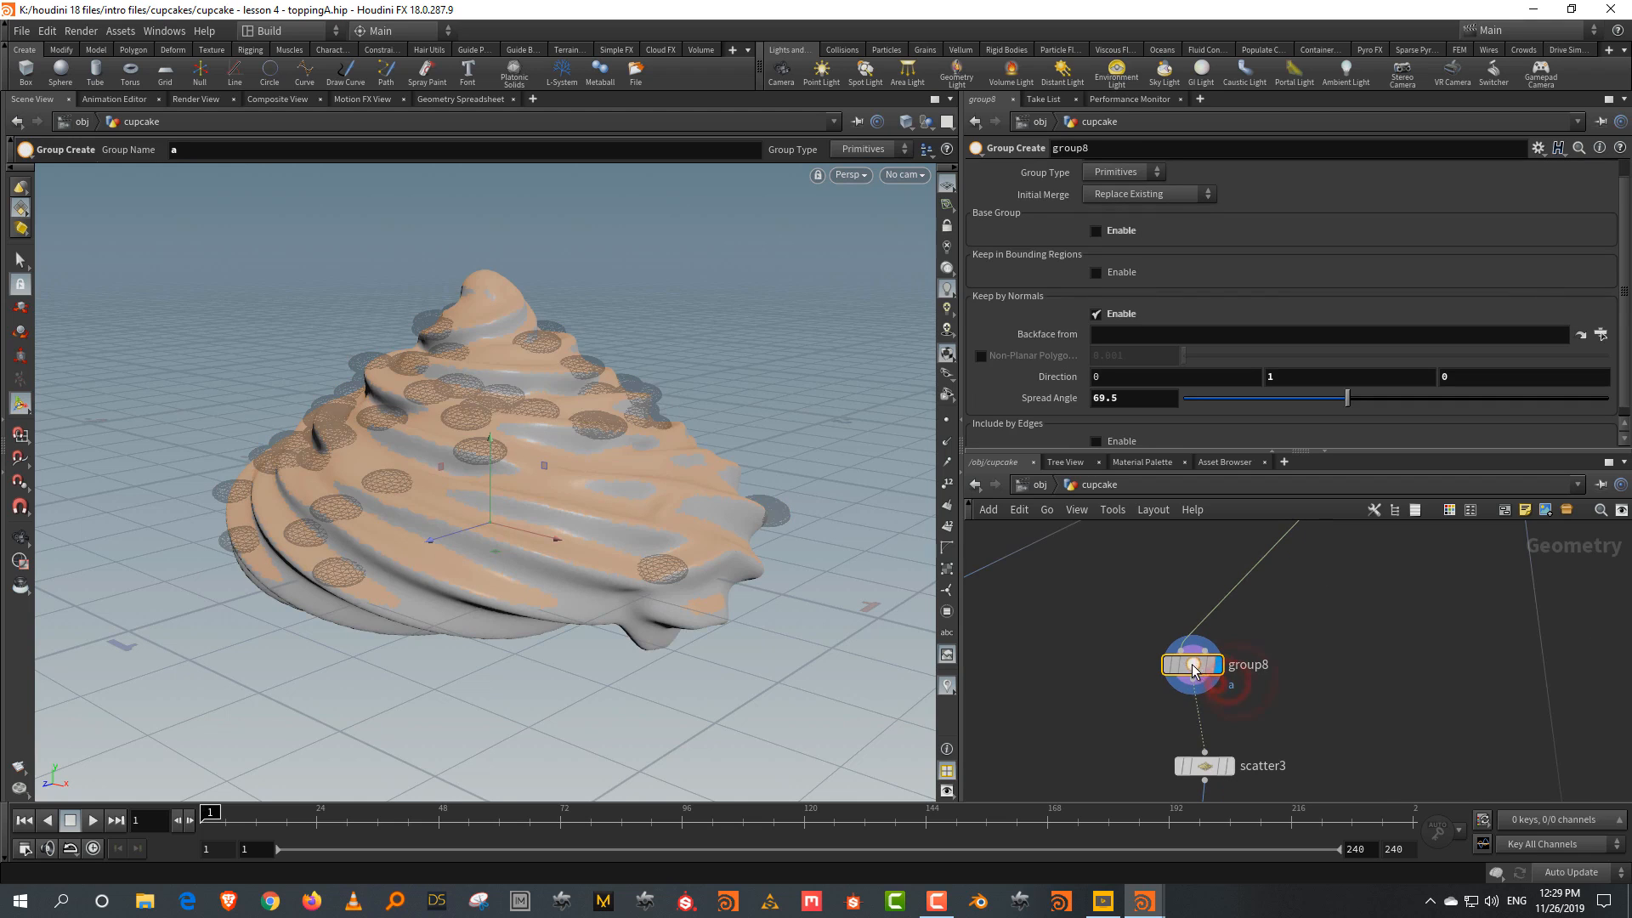
{"action": "key", "text": "Tab"}
{"action": "type", "text": "rang"}
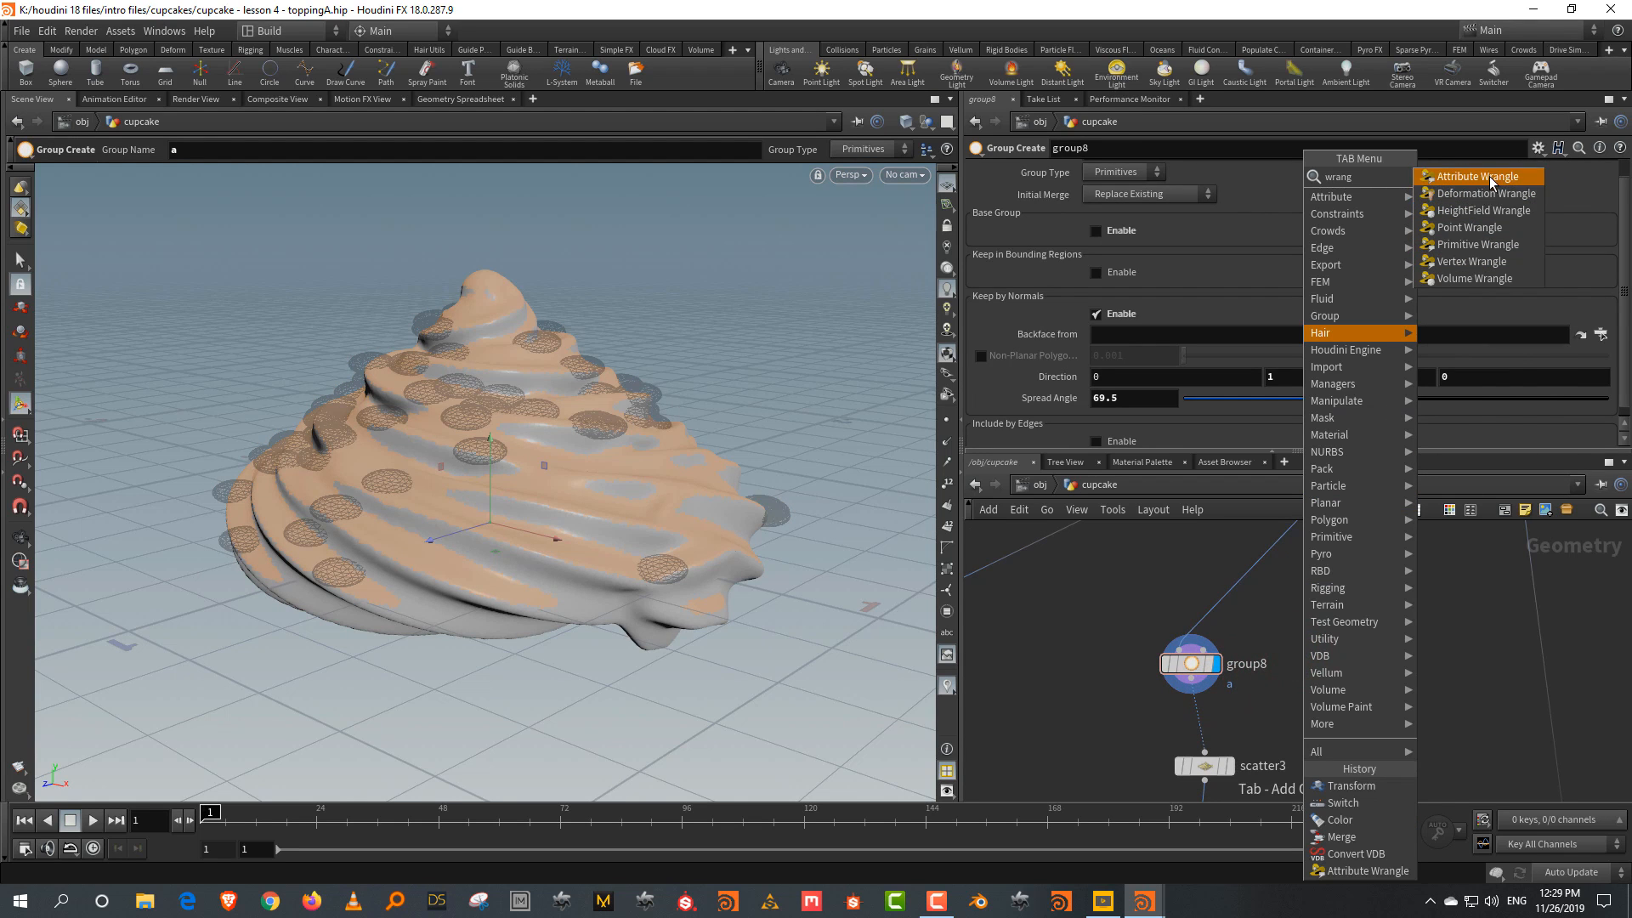
{"action": "left_click", "coordinate": [1486, 193]}
{"action": "left_click", "coordinate": [1204, 724]}
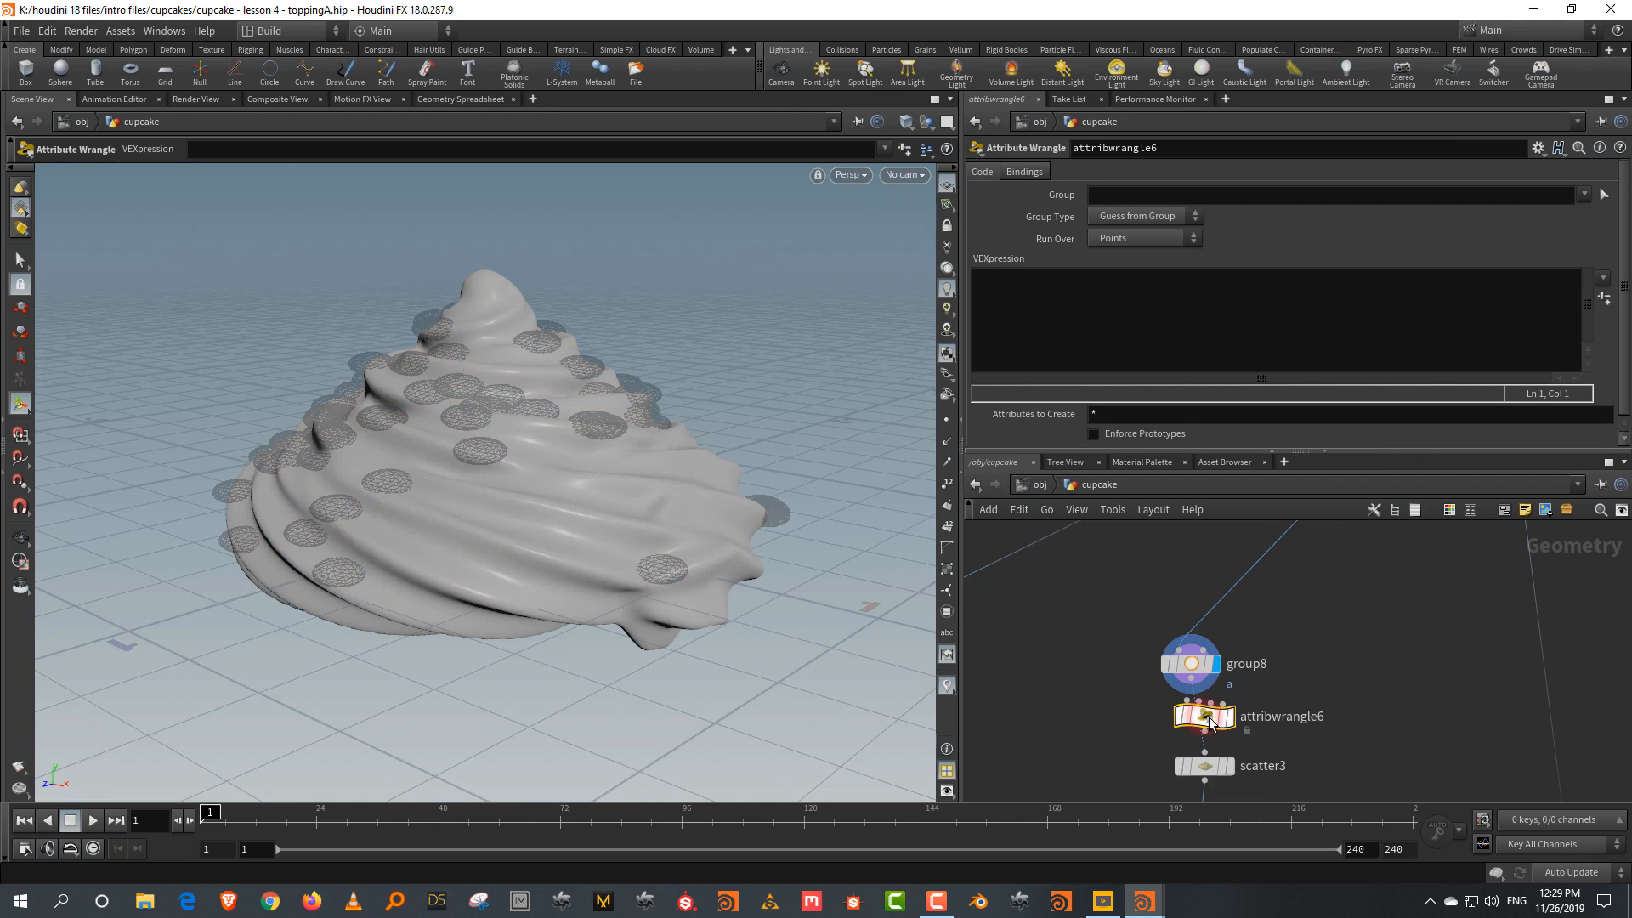
Enter the expression @N = @N; in attribwrangle6 and check the candies' orientation on the icing
{"action": "left_click", "coordinate": [1118, 315]}
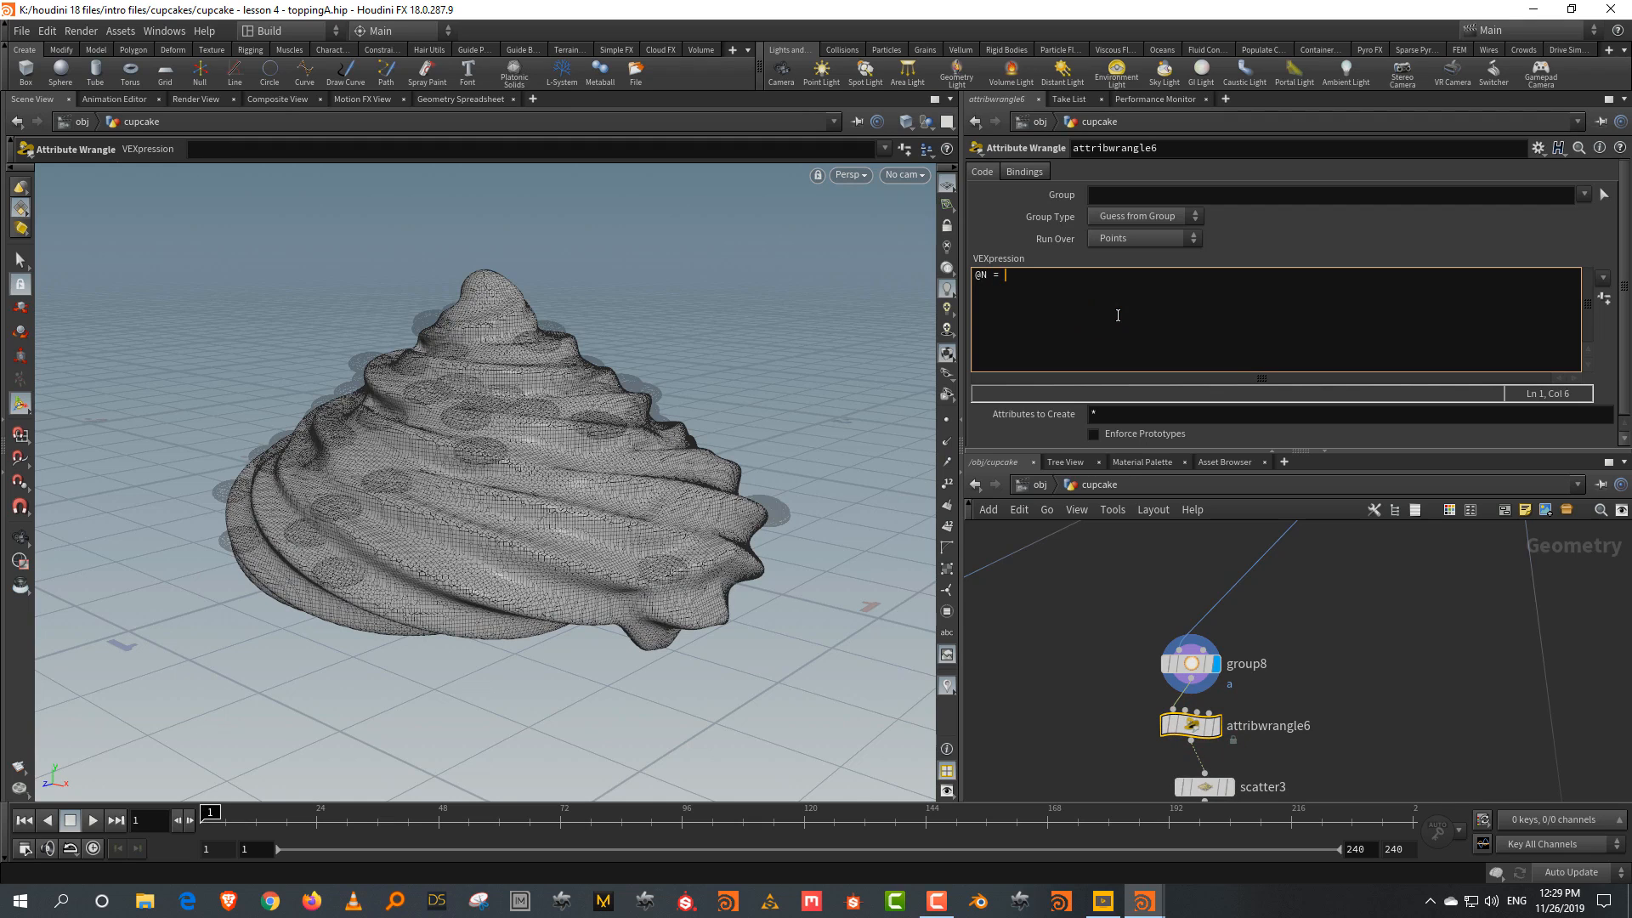
{"action": "left_click", "coordinate": [1348, 616]}
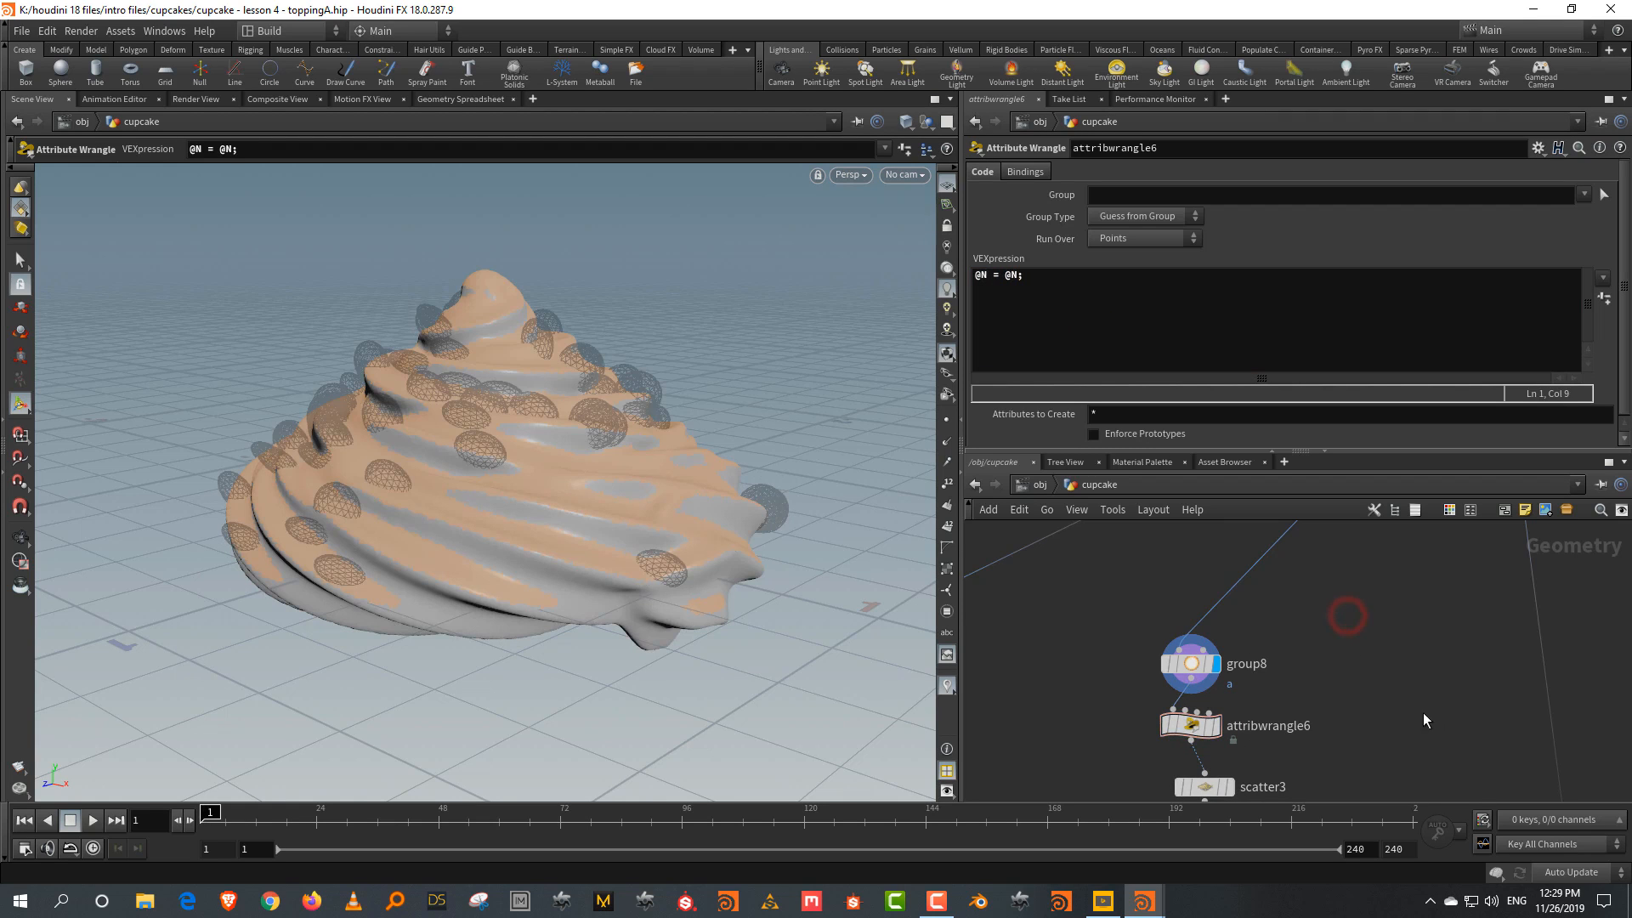
{"action": "left_click_drag", "start_coordinate": [604, 445], "coordinate": [382, 434], "text": "alt"}
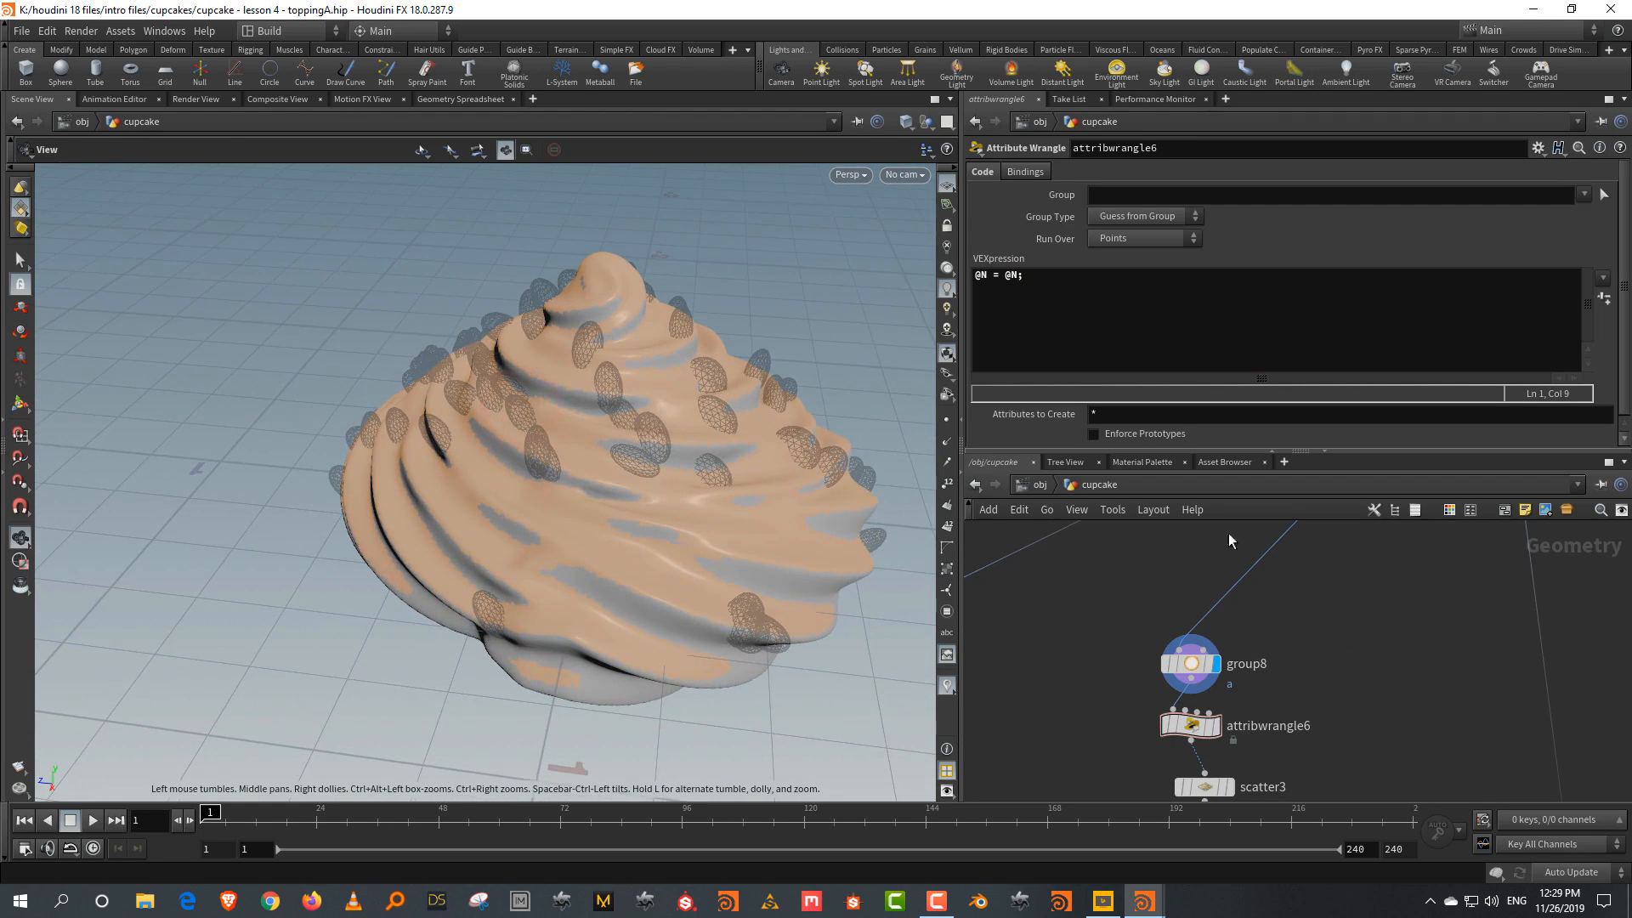
Insert a Transform node between sphere4 and copytopoints7
{"action": "middle_click_drag", "start_coordinate": [1351, 791], "coordinate": [1408, 579]}
{"action": "key", "text": "Tab"}
{"action": "type", "text": "tr"}
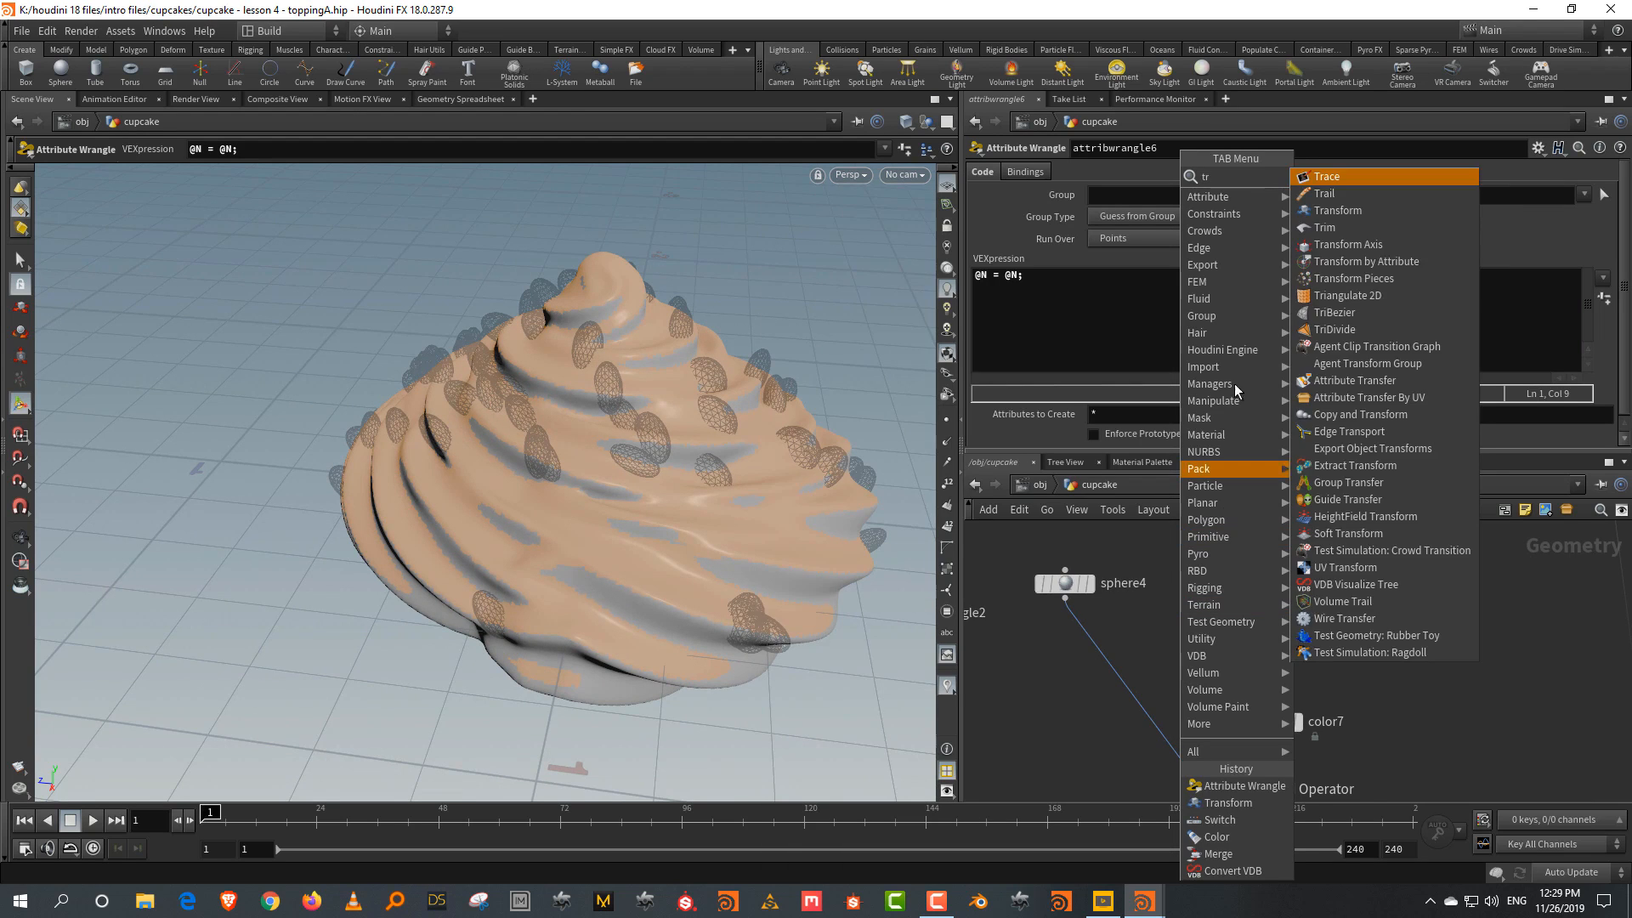
{"action": "left_click", "coordinate": [1368, 210]}
{"action": "left_click", "coordinate": [1118, 682]}
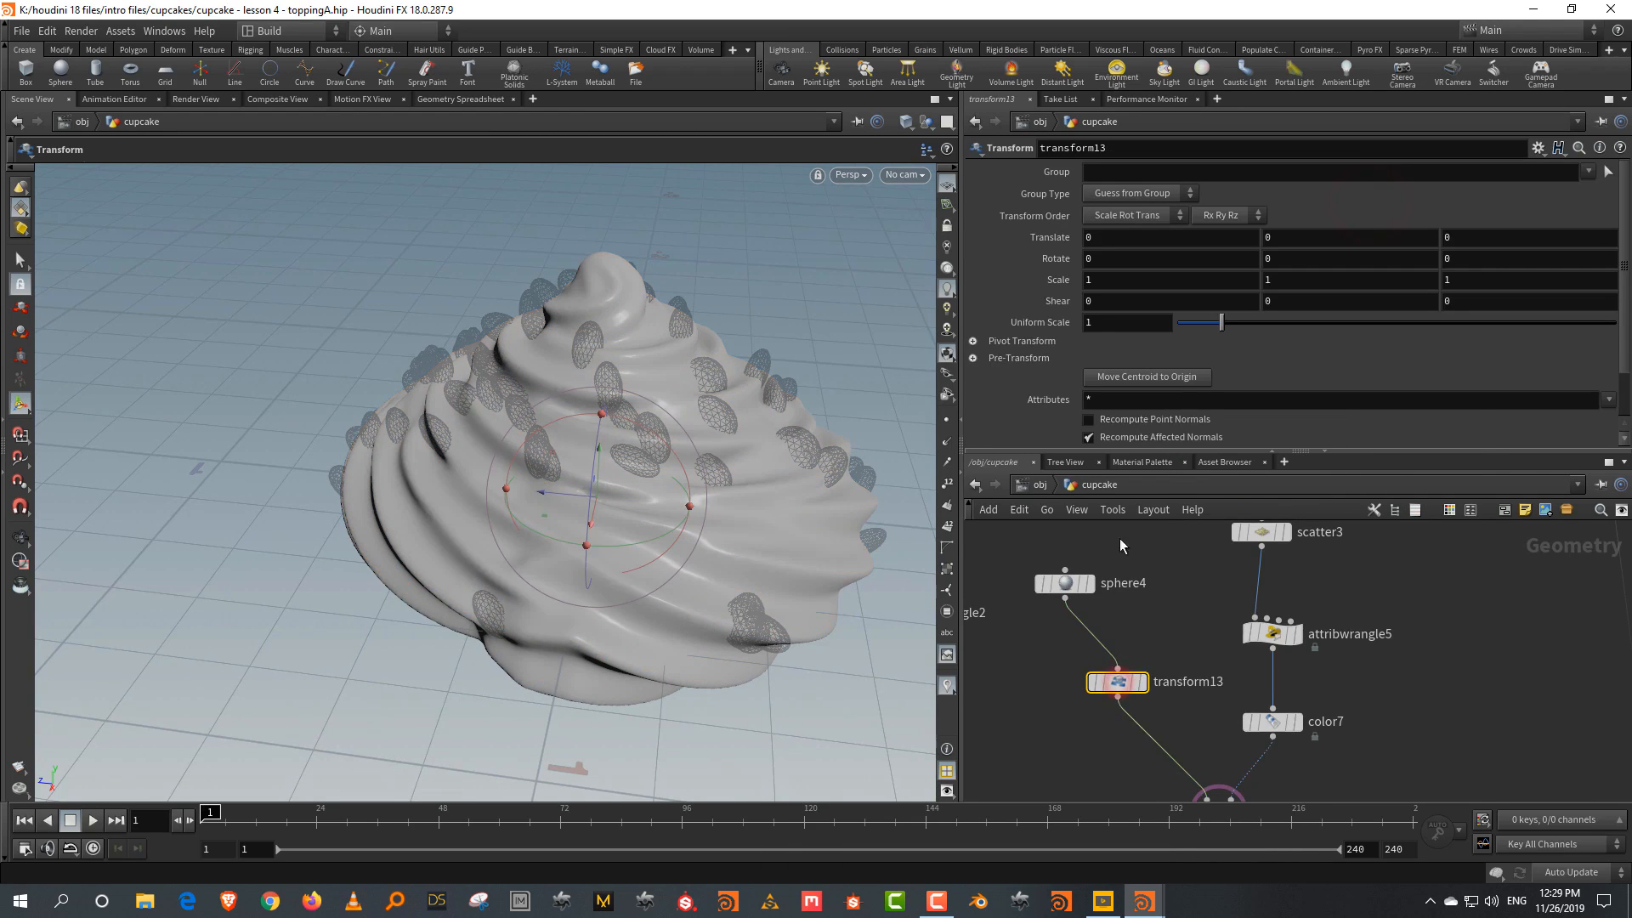
Set the X rotation of transform13 to 90 so the candies lie flat against the icing
{"action": "left_click", "coordinate": [1102, 262]}
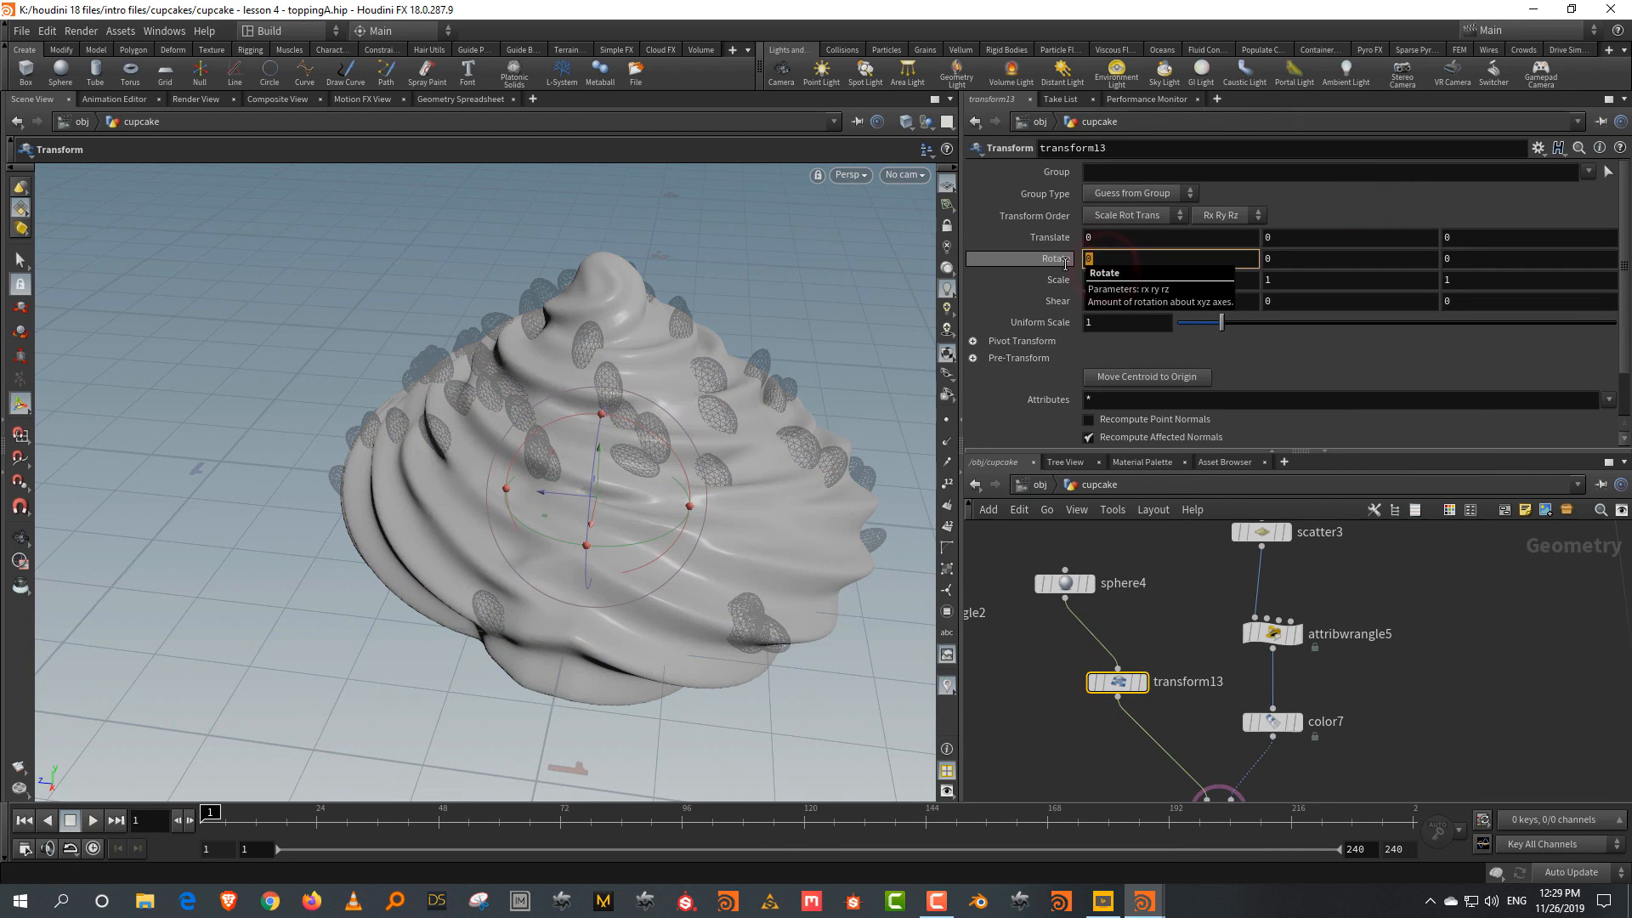
{"action": "key", "text": "Return"}
{"action": "key", "text": "Escape"}
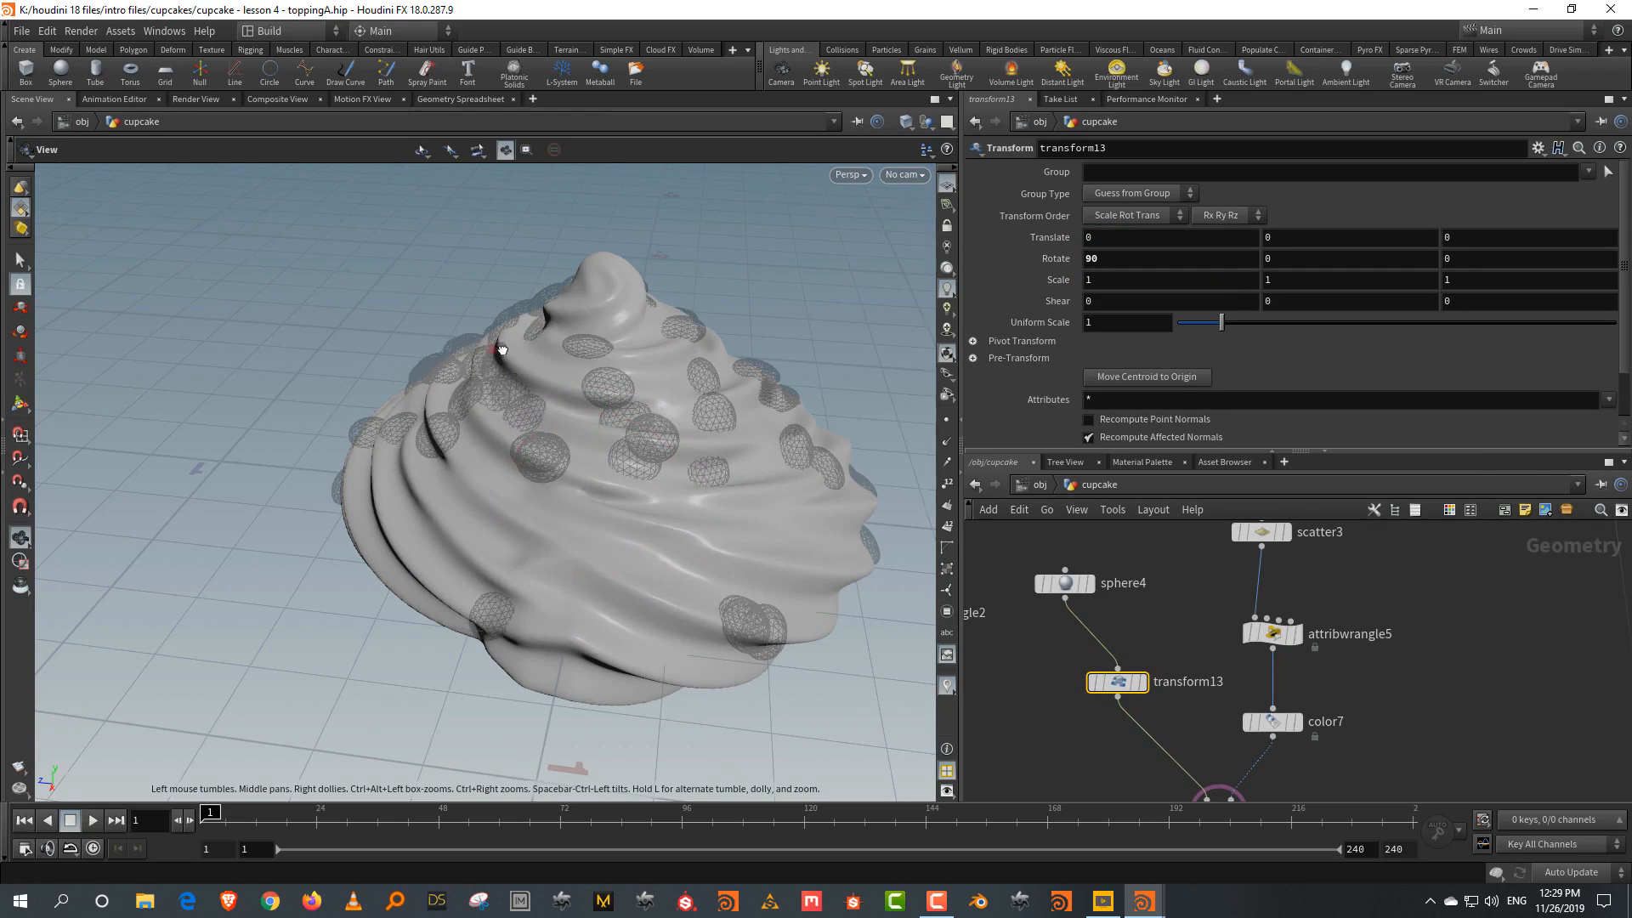
Set the Uniform Scale of sphere4 to 0.82
{"action": "left_click_drag", "start_coordinate": [499, 346], "coordinate": [228, 352]}
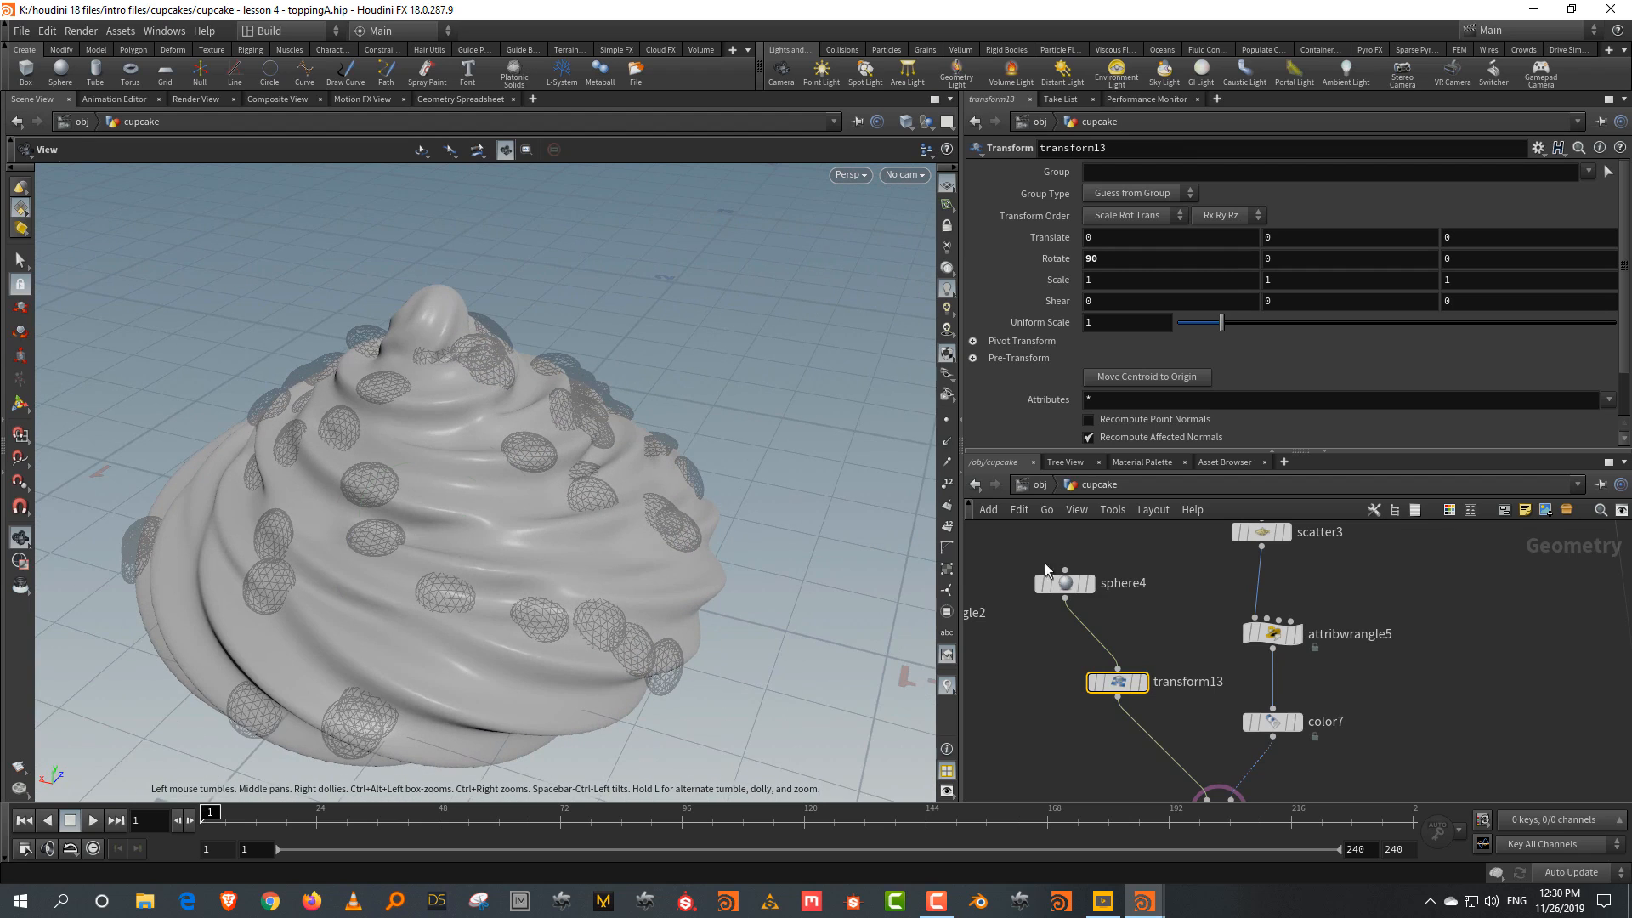
{"action": "left_click", "coordinate": [1131, 579]}
{"action": "left_click_drag", "start_coordinate": [1202, 279], "coordinate": [1214, 286]}
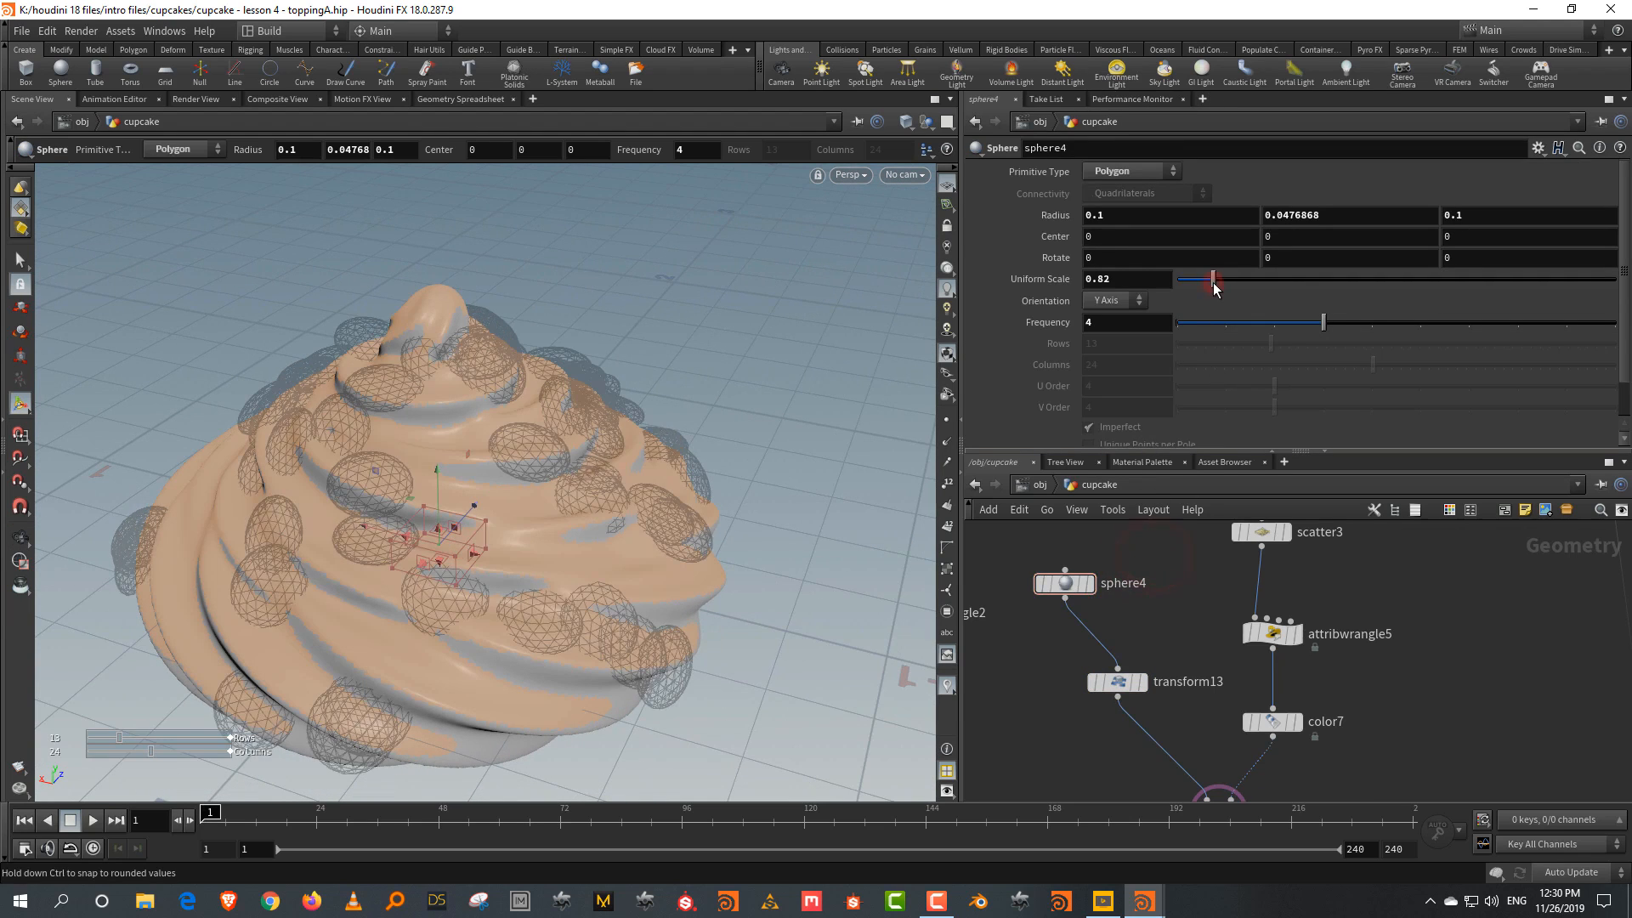
Enable Relax Iterations on scatter3, with Scale Radii By at 1.632 and Force Total Count at 74
{"action": "middle_click_drag", "start_coordinate": [1374, 605], "coordinate": [1346, 707]}
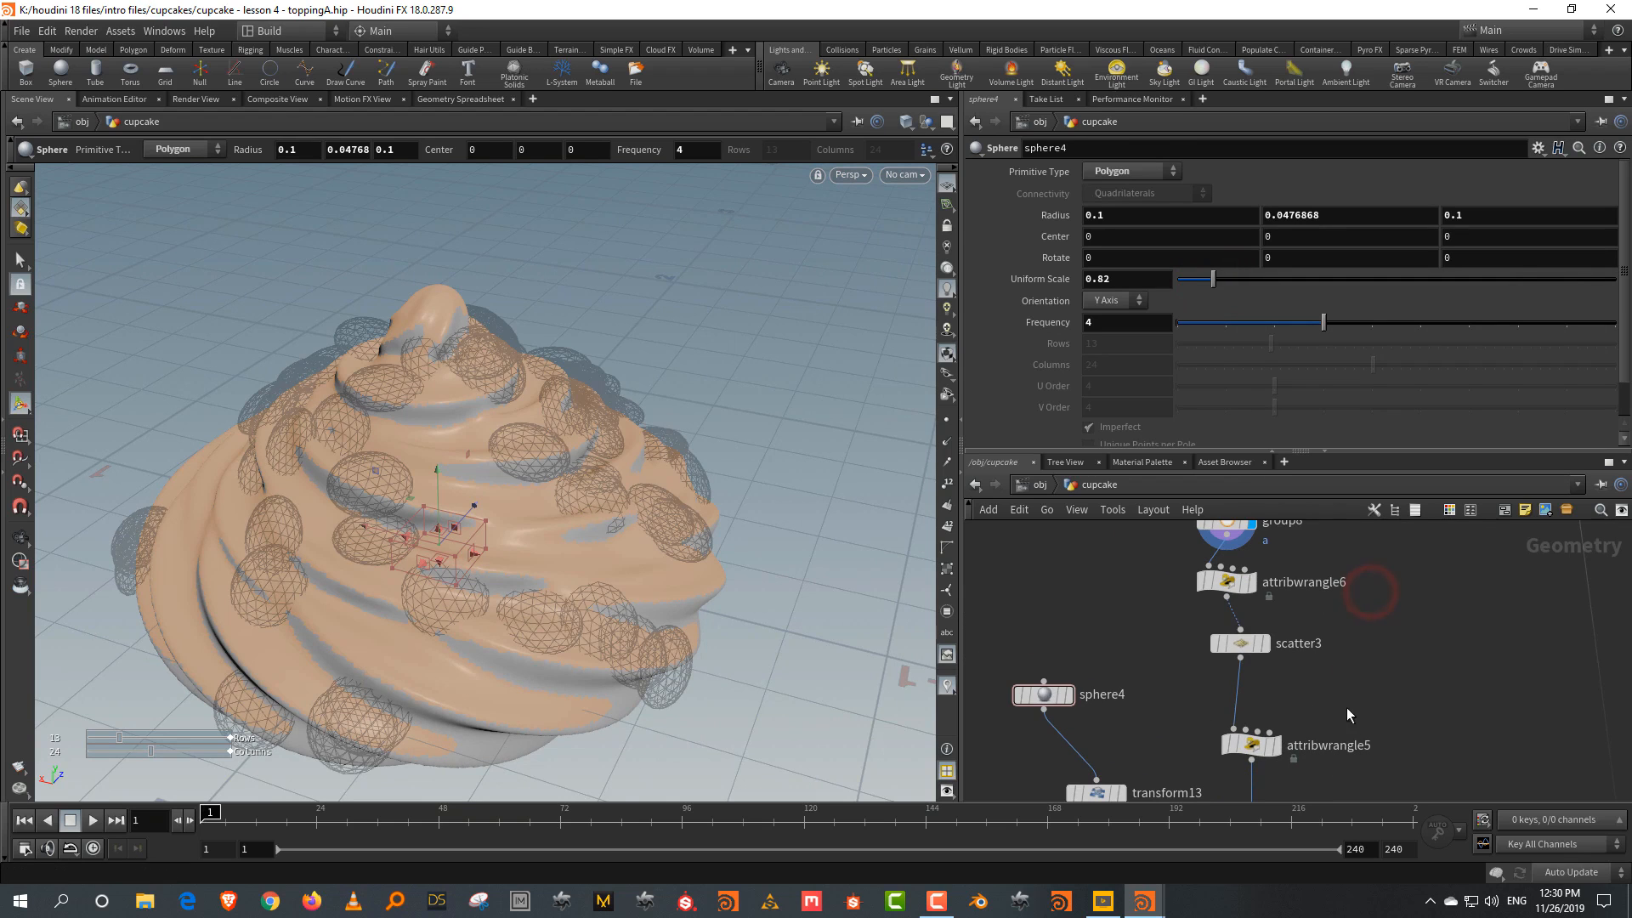
{"action": "left_click", "coordinate": [1241, 643]}
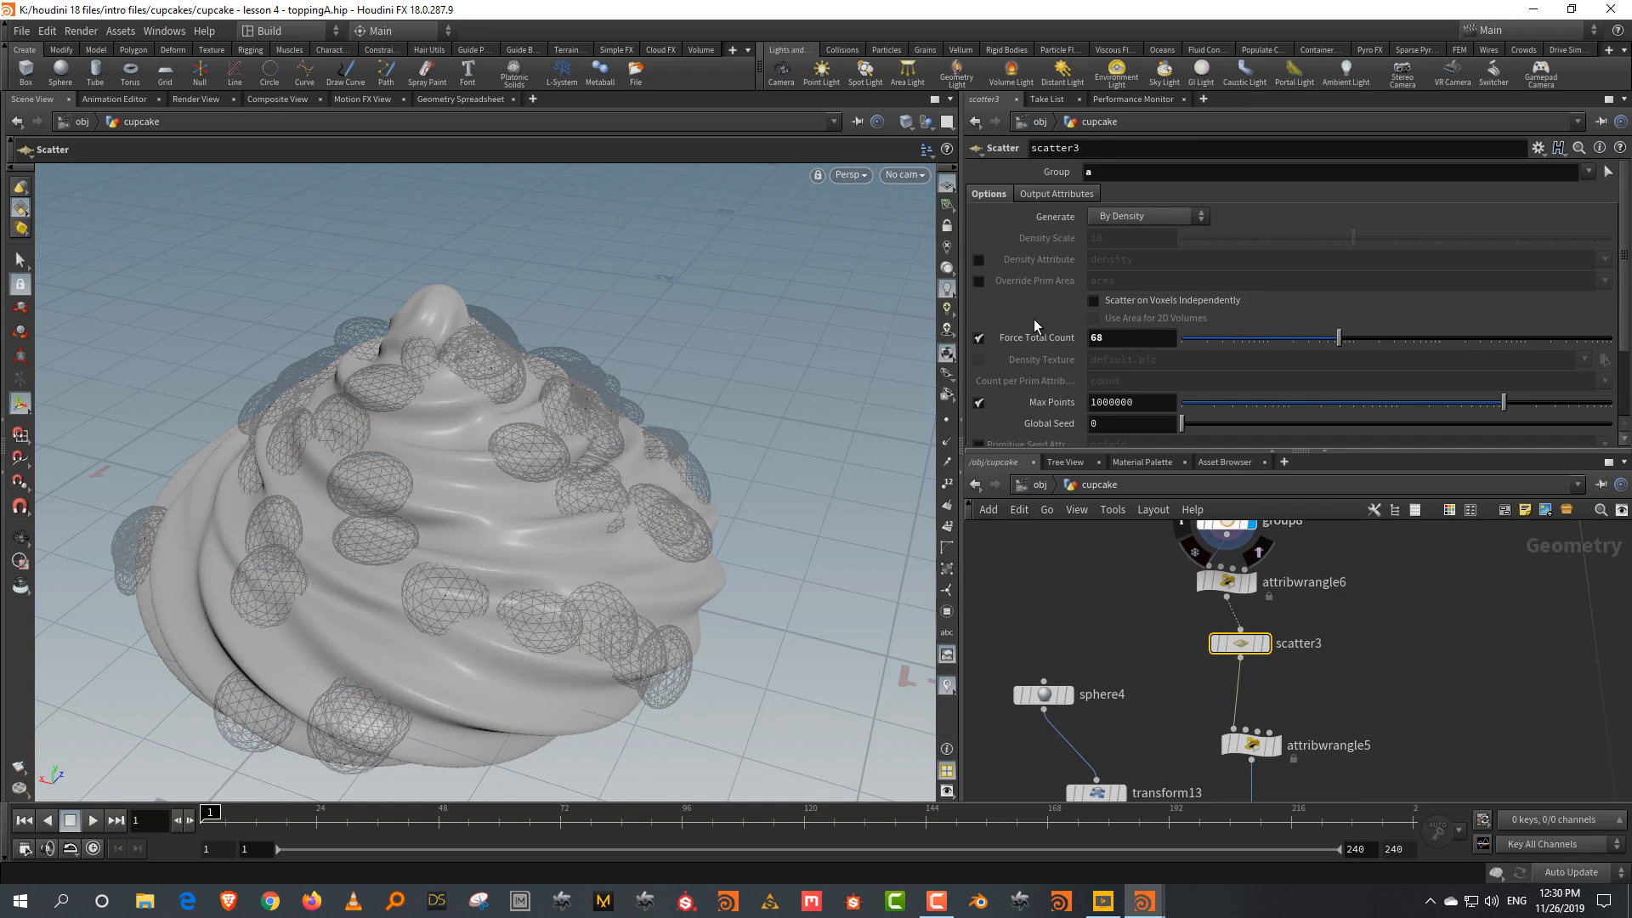
{"action": "scroll", "coordinate": [1035, 306], "scroll_direction": "down", "scroll_amount": 3}
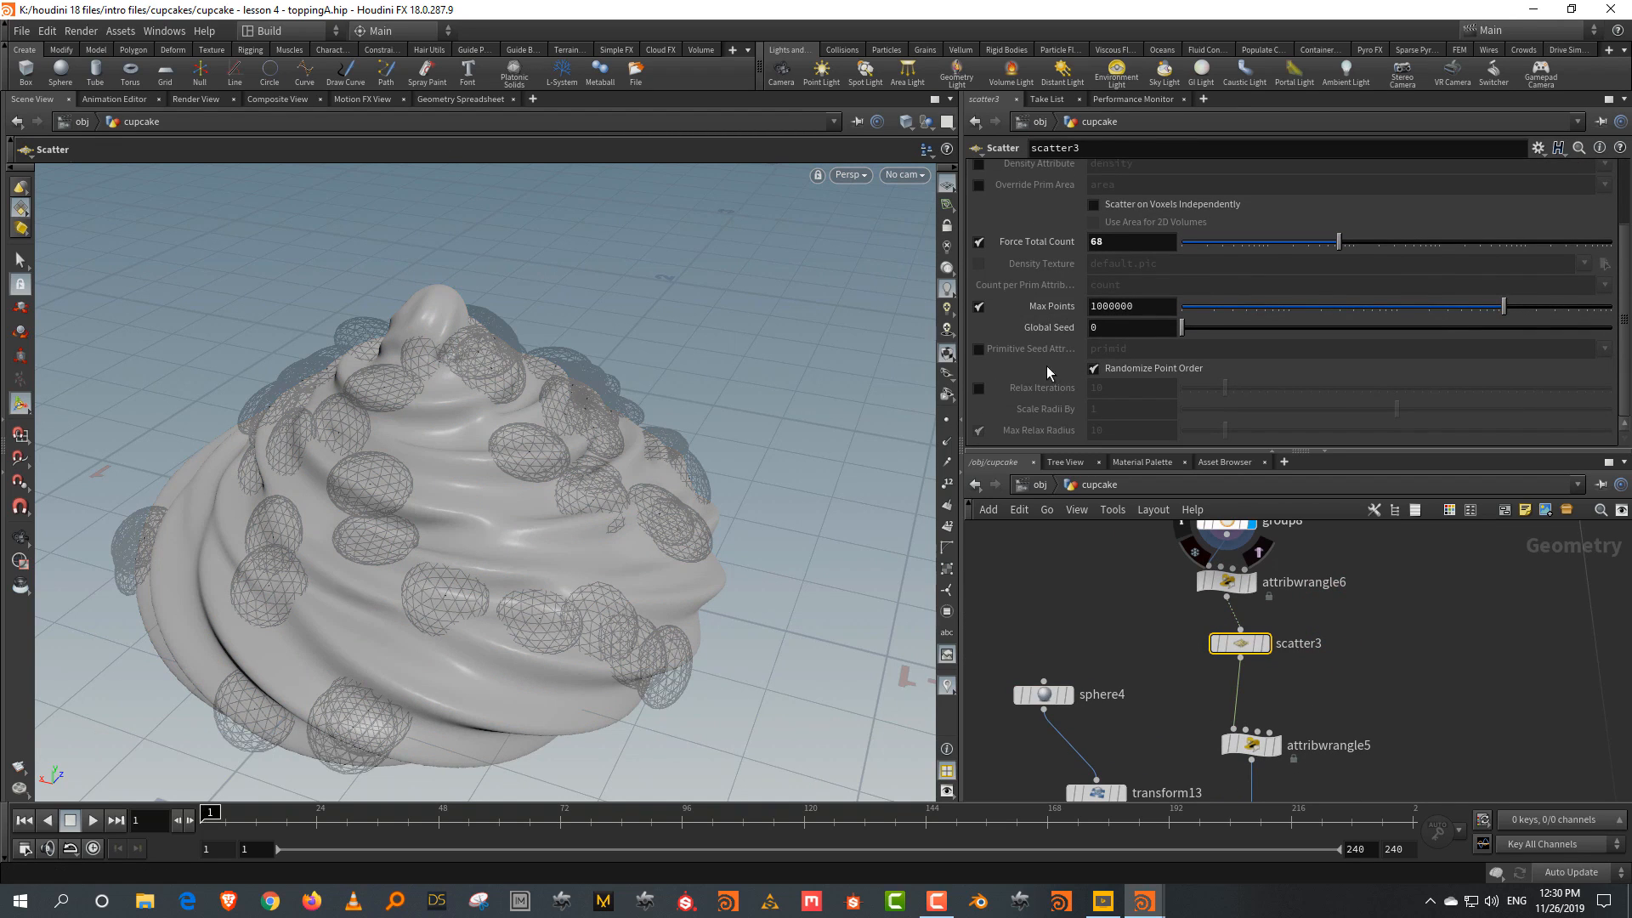
{"action": "left_click", "coordinate": [979, 388]}
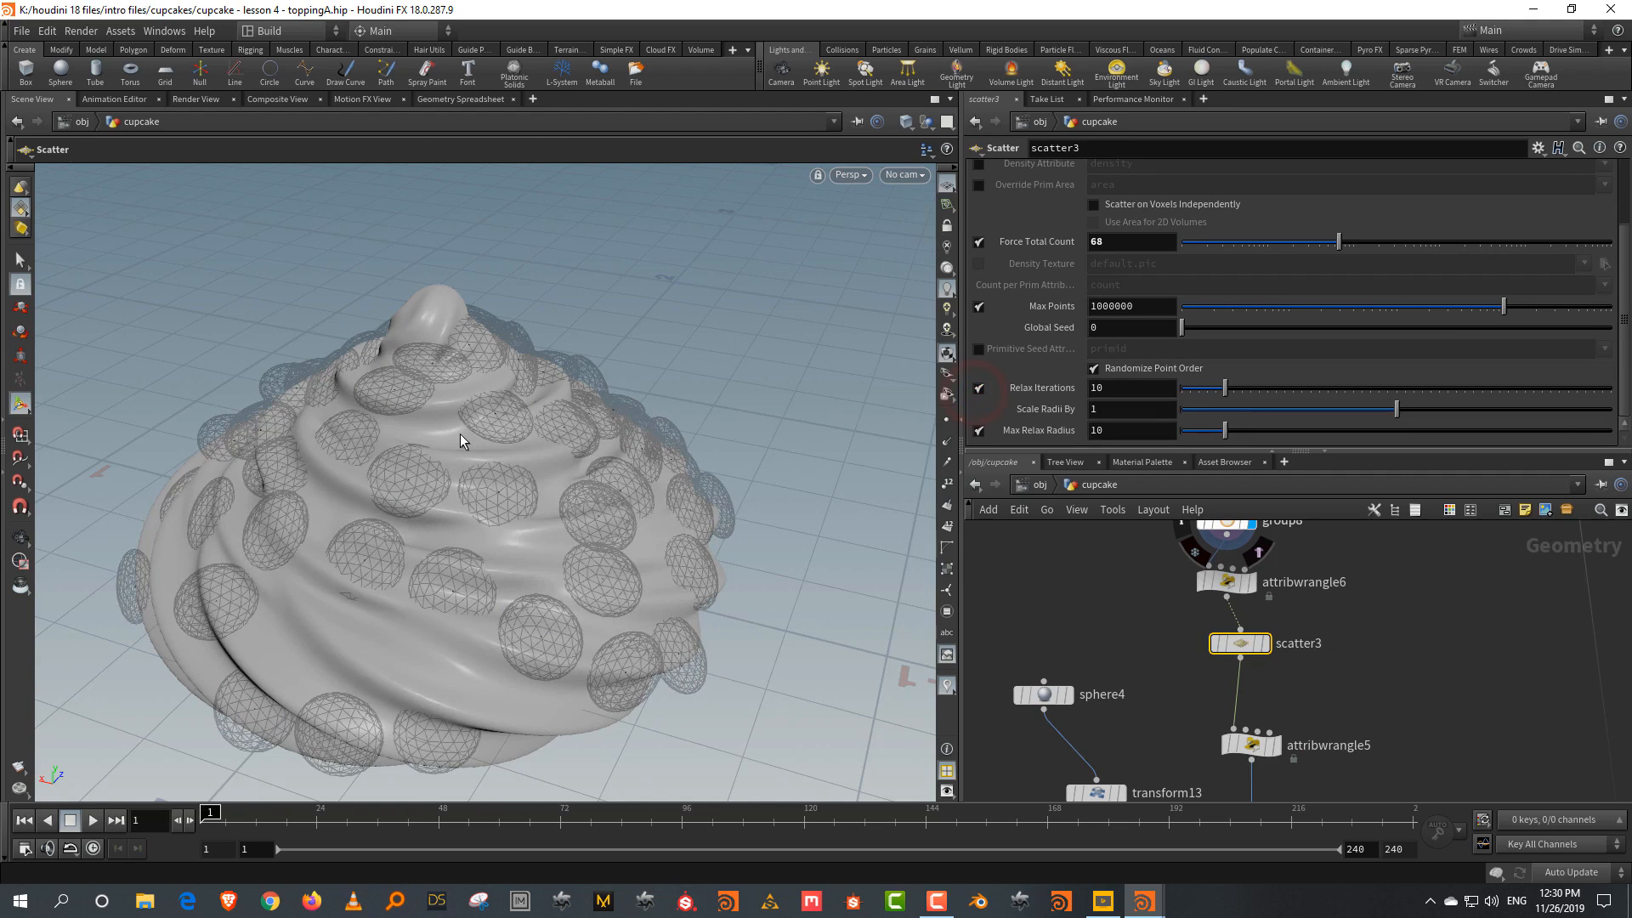
{"action": "left_click_drag", "start_coordinate": [492, 364], "coordinate": [845, 368], "text": "alt"}
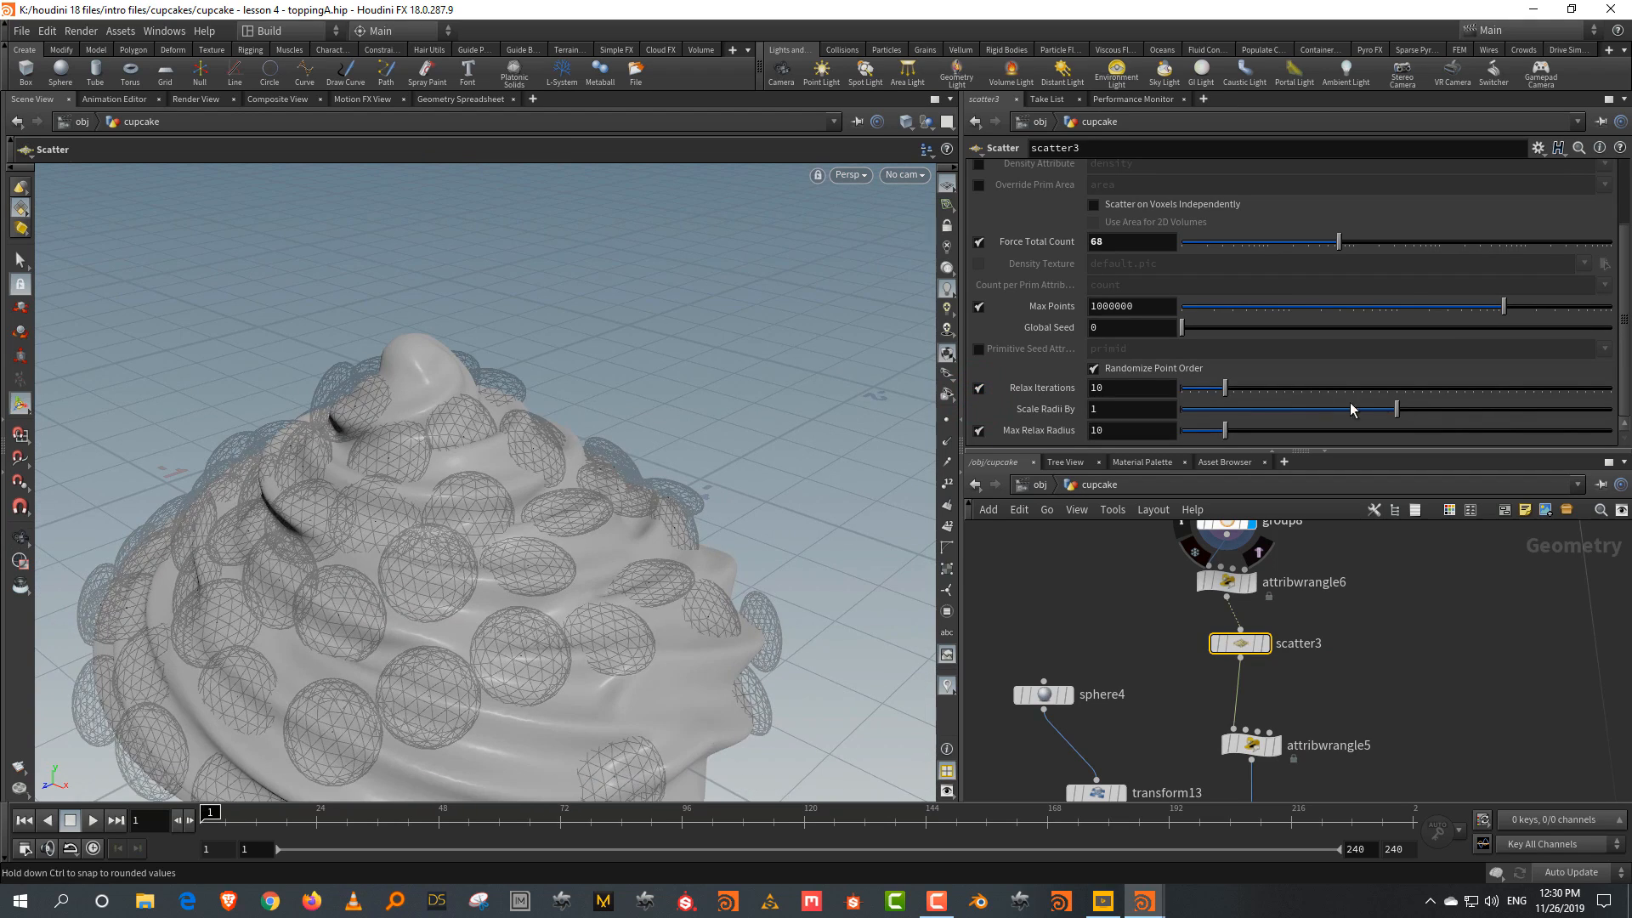
{"action": "left_click_drag", "start_coordinate": [1488, 425], "coordinate": [1534, 417]}
{"action": "mouse_move", "coordinate": [1339, 245]}
{"action": "left_mouse_down"}
{"action": "mouse_move", "coordinate": [1318, 253]}
{"action": "mouse_move", "coordinate": [1340, 253]}
{"action": "left_mouse_up"}
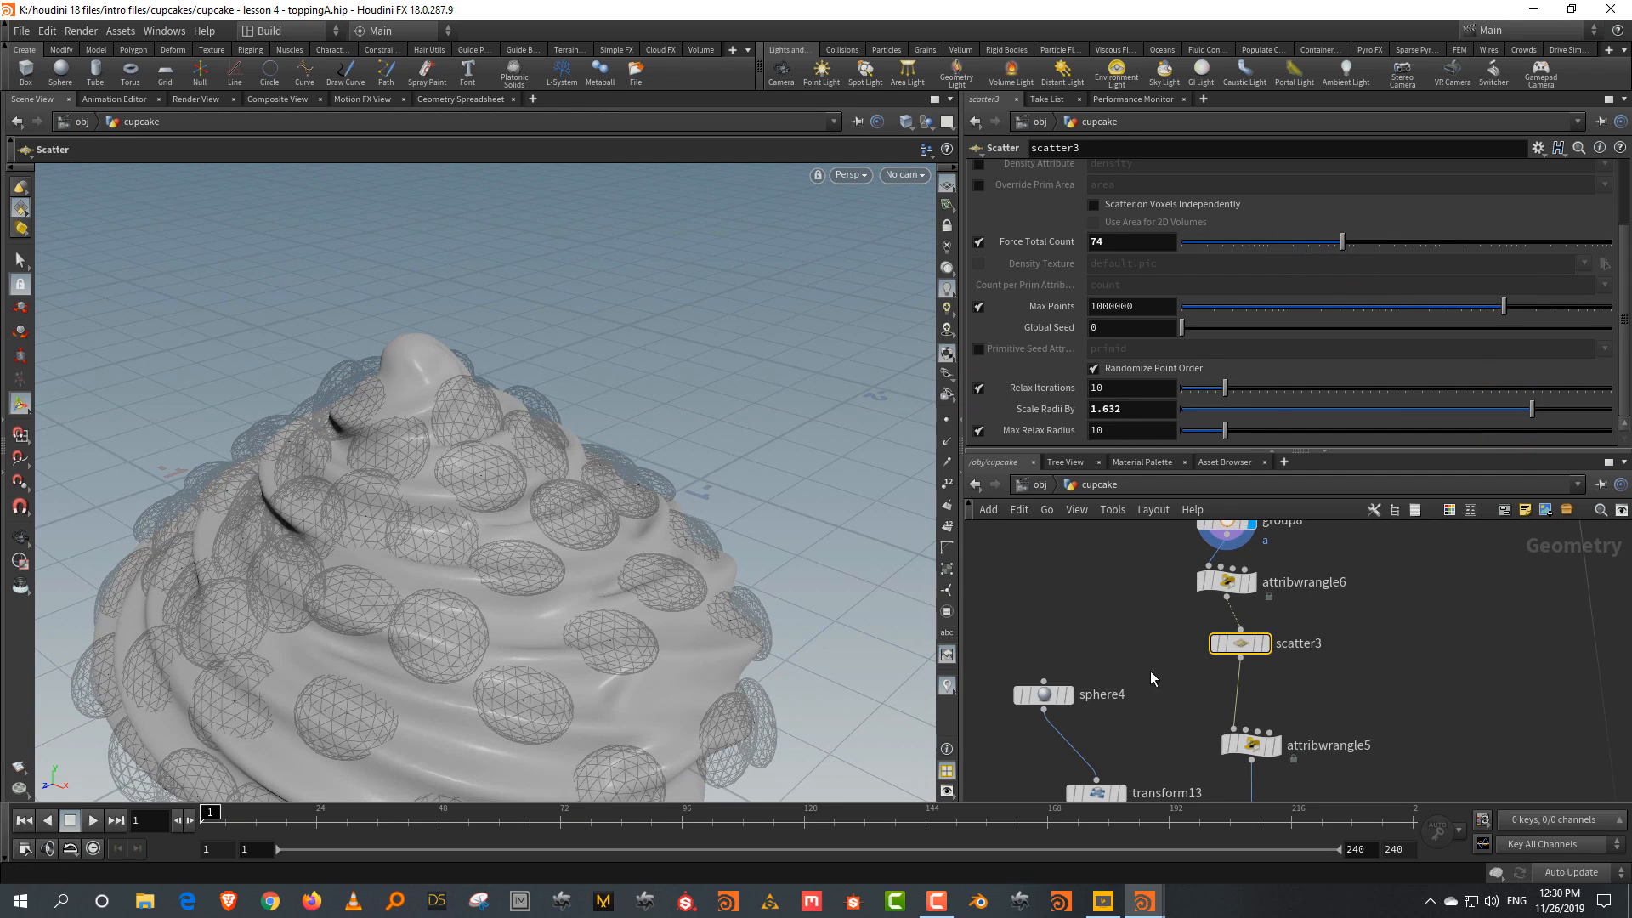
Reduce the Uniform Scale of sphere4 to 0.7 and the normals Spread Angle of group8 to 56.6
{"action": "left_click_drag", "start_coordinate": [1113, 666], "coordinate": [1016, 714]}
{"action": "left_click_drag", "start_coordinate": [1216, 281], "coordinate": [1209, 282]}
{"action": "middle_click_drag", "start_coordinate": [1322, 545], "coordinate": [1289, 632]}
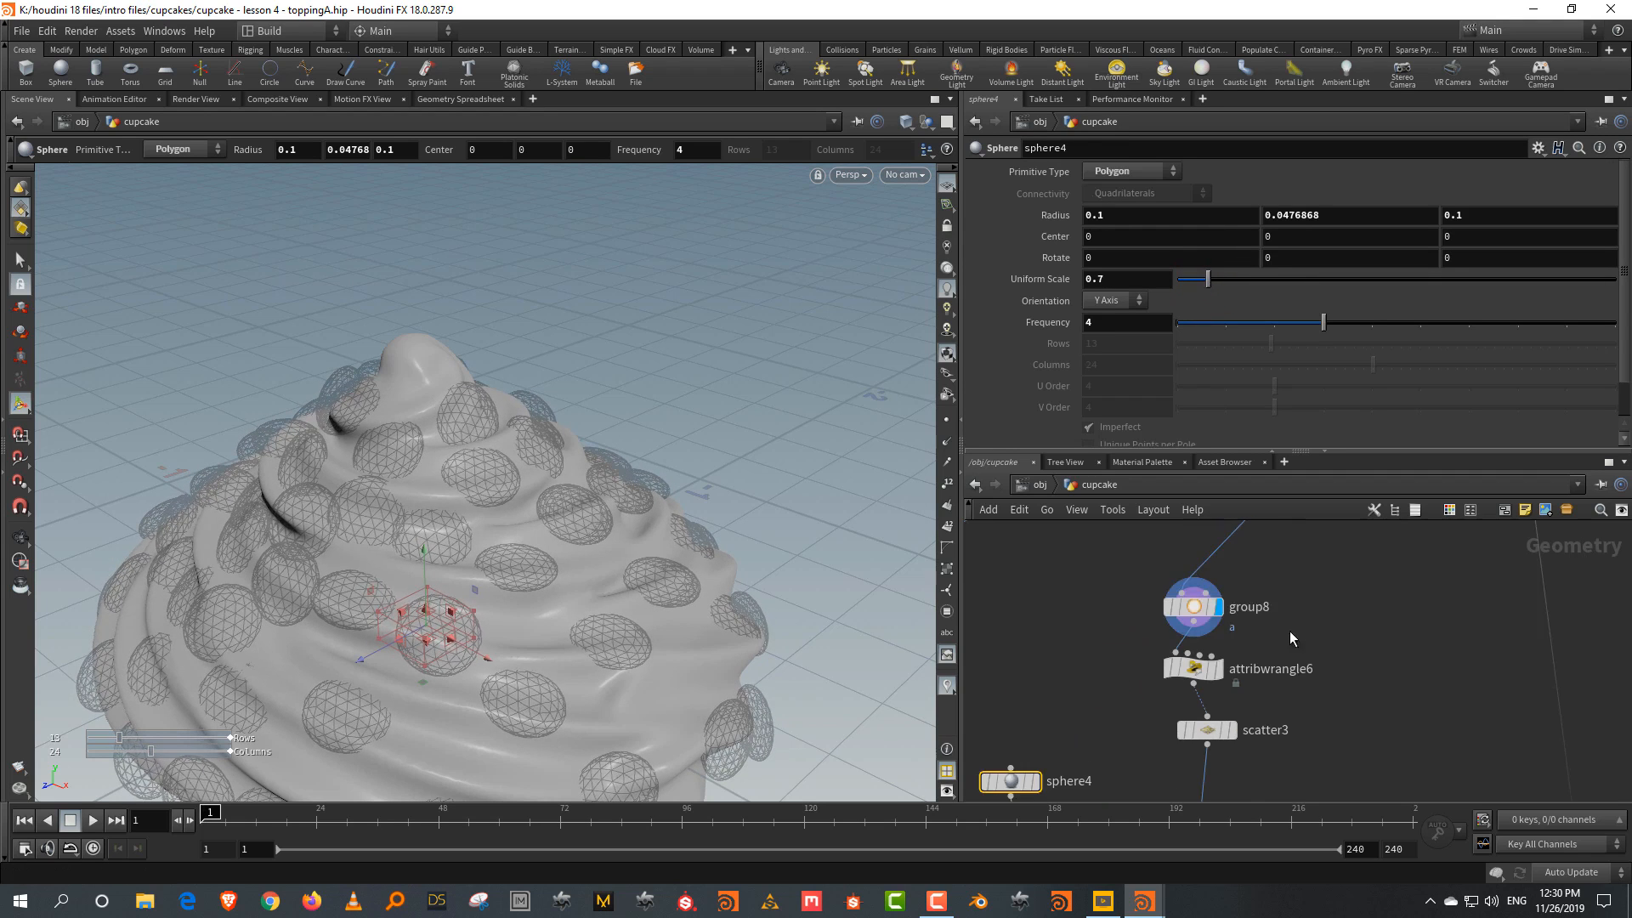
{"action": "left_click_drag", "start_coordinate": [1288, 639], "coordinate": [1122, 589]}
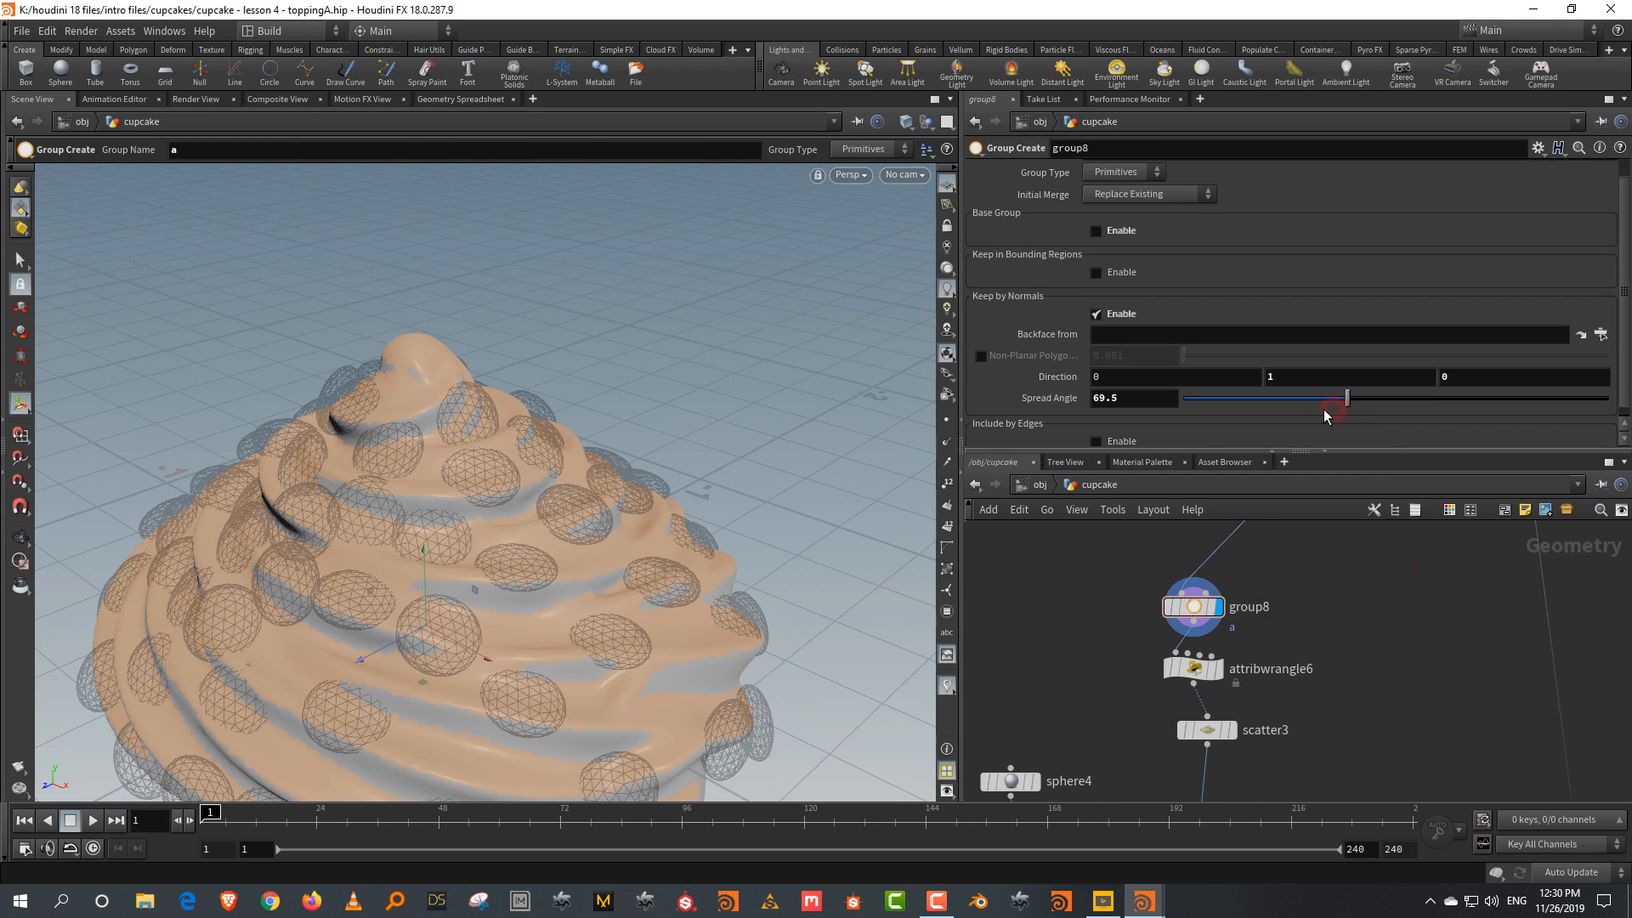
{"action": "left_click_drag", "start_coordinate": [1312, 410], "coordinate": [1317, 404]}
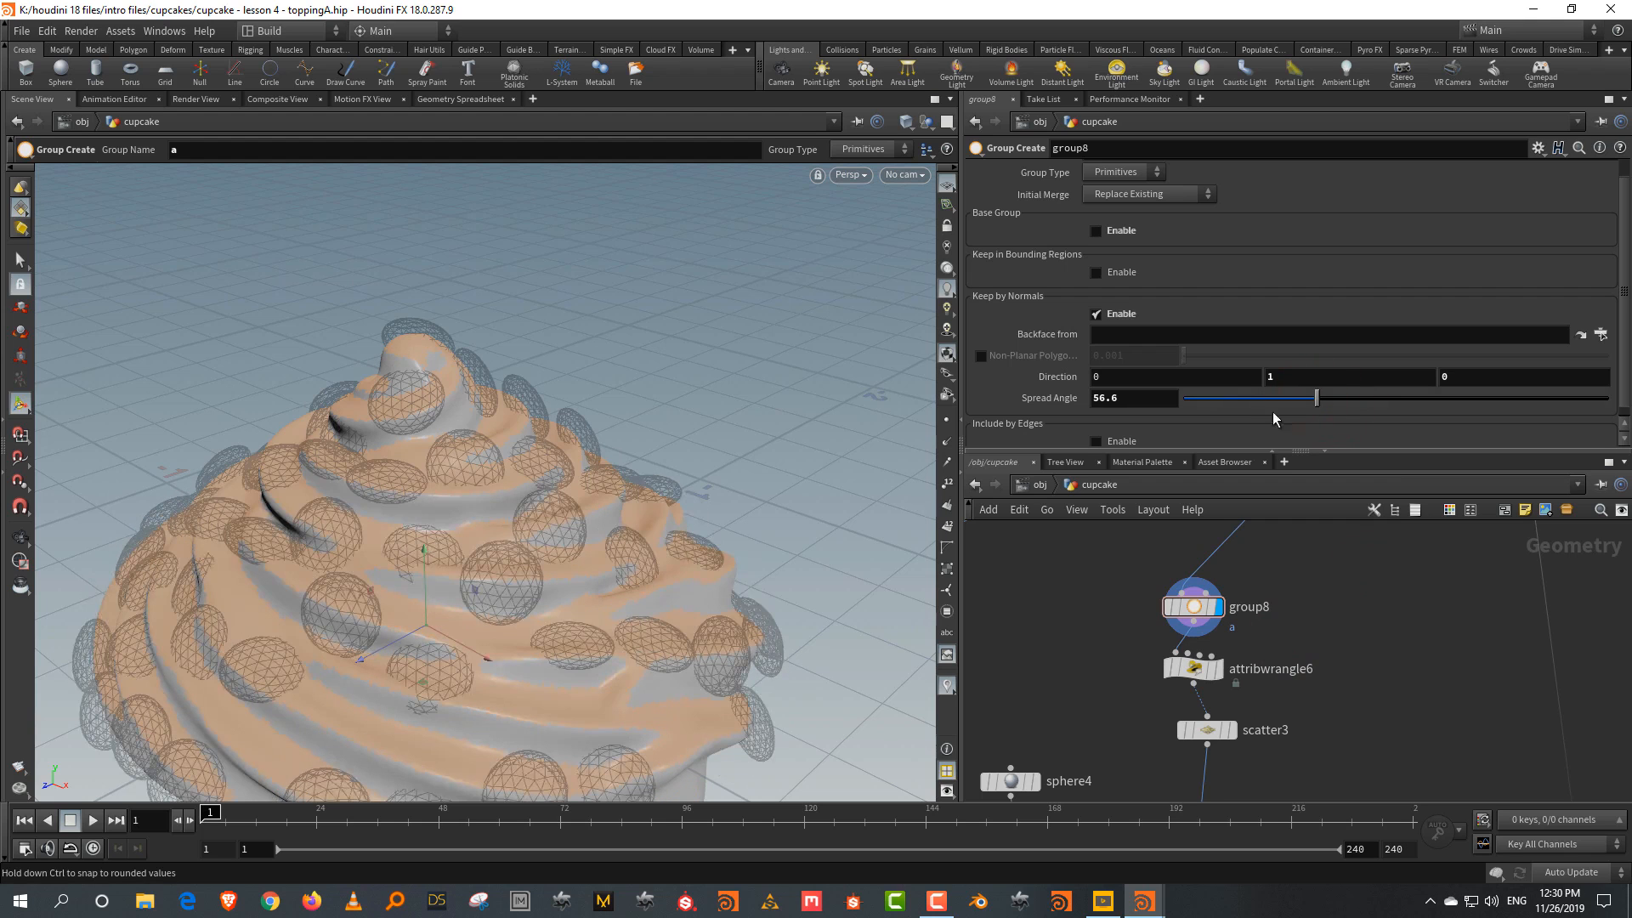
Display copytopoints7 and view the colored candies from a lower angle
{"action": "middle_click_drag", "start_coordinate": [1382, 679], "coordinate": [1343, 512]}
{"action": "middle_click_drag", "start_coordinate": [1303, 675], "coordinate": [1345, 495]}
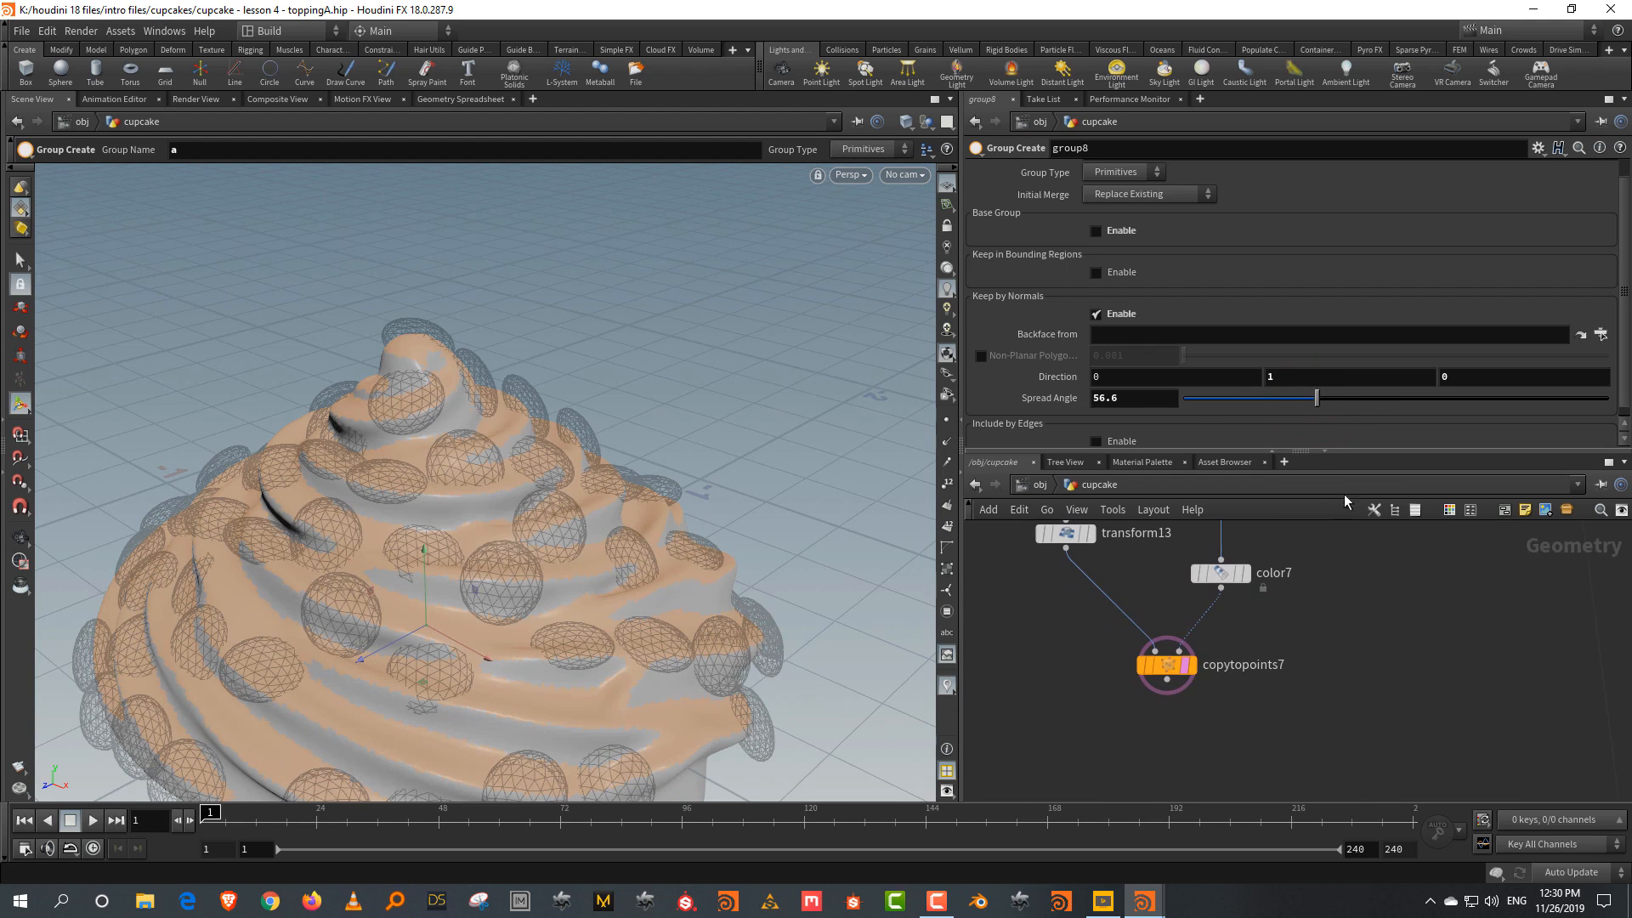
{"action": "left_click", "coordinate": [1191, 664]}
{"action": "left_click_drag", "start_coordinate": [421, 490], "coordinate": [419, 517], "text": "alt"}
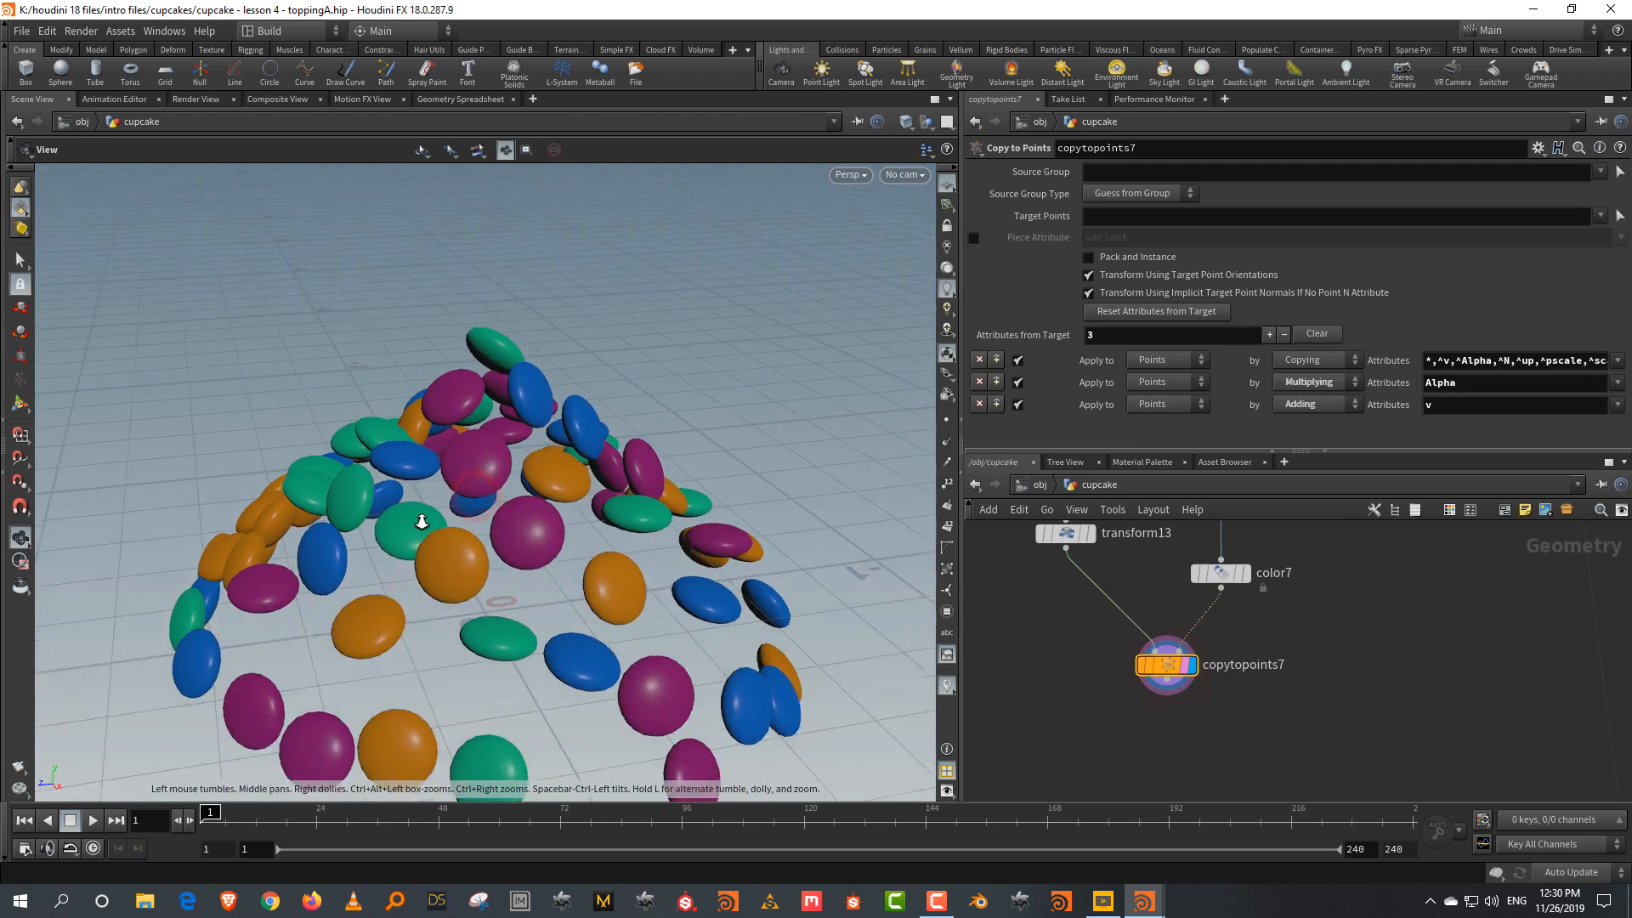
{"action": "scroll", "coordinate": [419, 518], "scroll_direction": "down", "scroll_amount": 3}
Insert a Switch node between copytopoints4 and group5, and connect copytopoints7 as its second input
{"action": "scroll", "coordinate": [1310, 695], "scroll_direction": "down", "scroll_amount": 5}
{"action": "middle_click_drag", "start_coordinate": [1286, 714], "coordinate": [1244, 547]}
{"action": "scroll", "coordinate": [1248, 595], "scroll_direction": "up", "scroll_amount": 3}
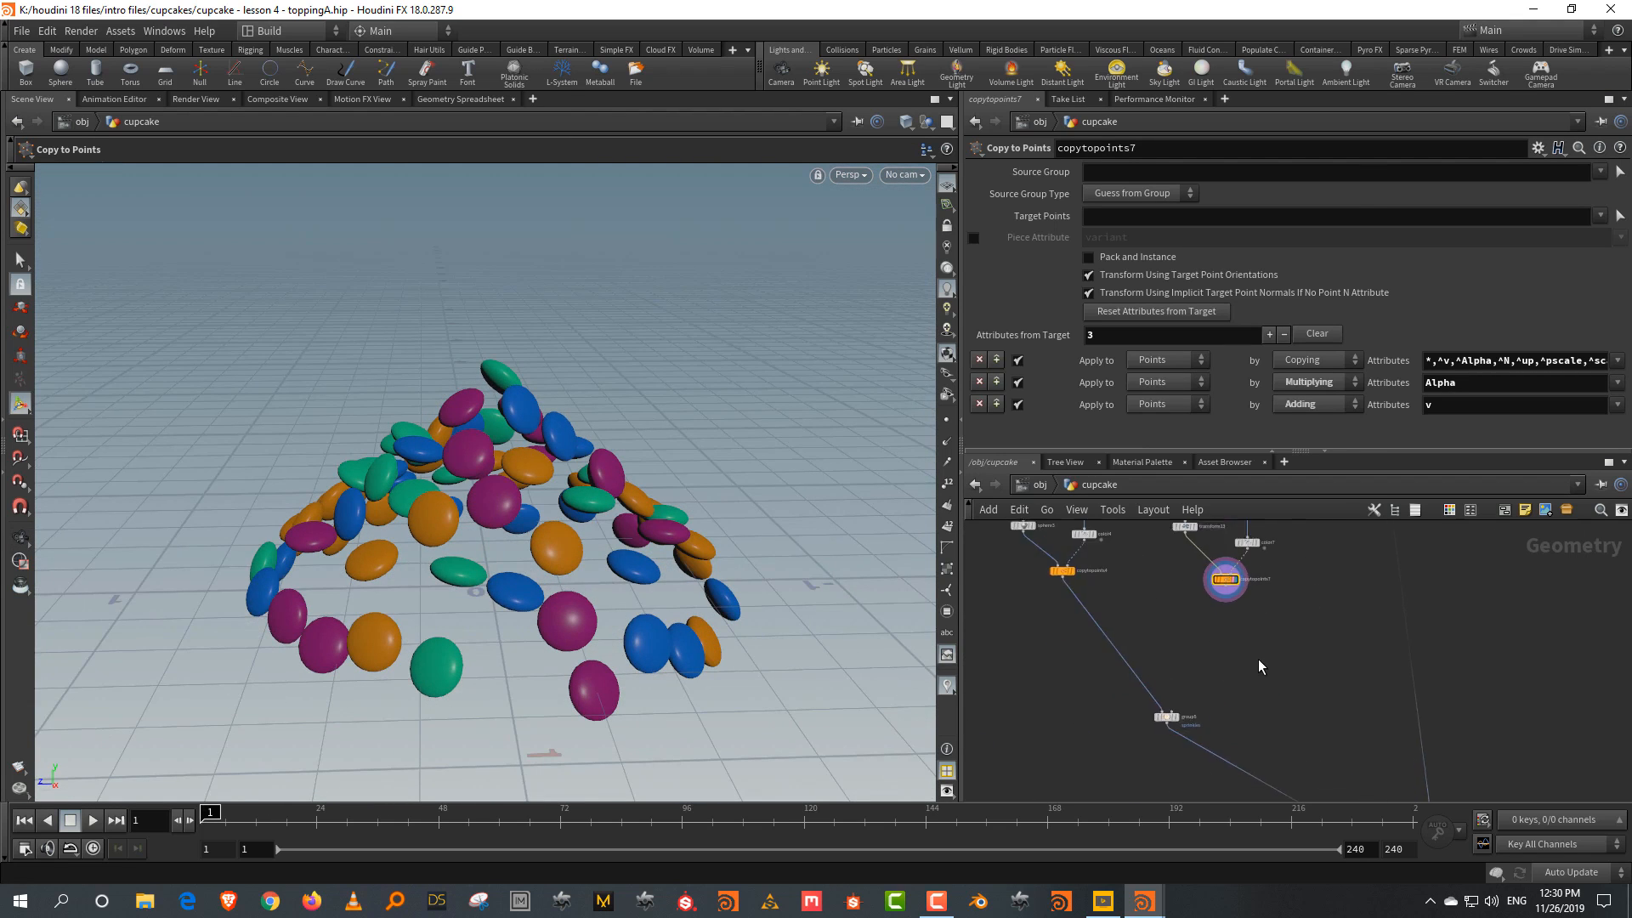
{"action": "key", "text": "Tab"}
{"action": "type", "text": "swi"}
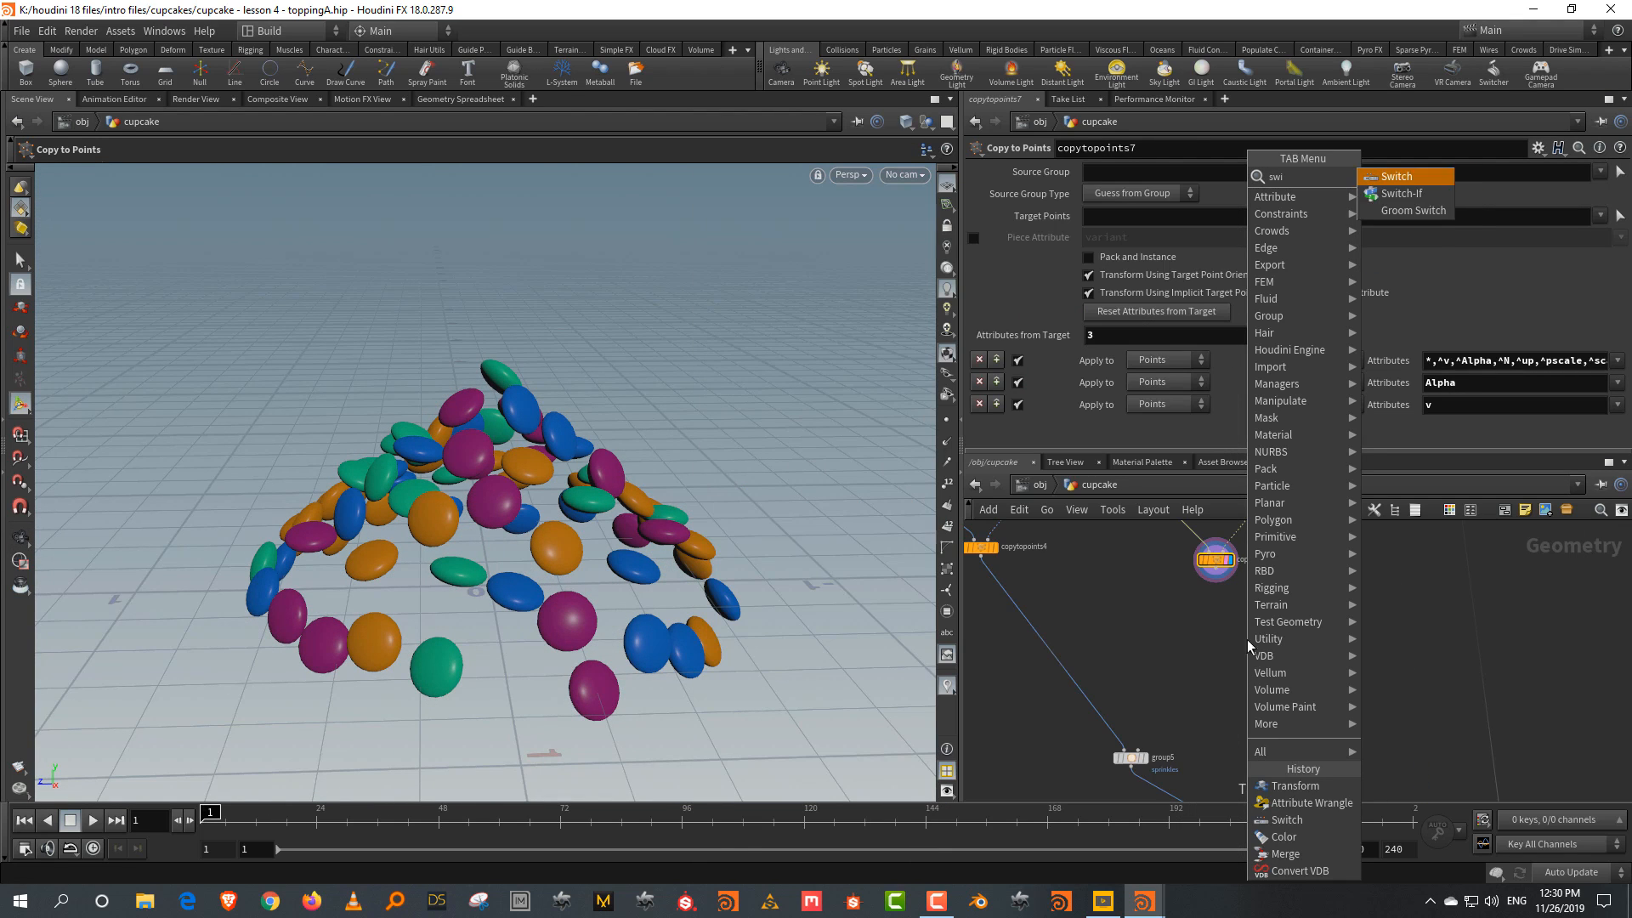
{"action": "left_click", "coordinate": [1390, 174]}
{"action": "left_click", "coordinate": [1074, 686]}
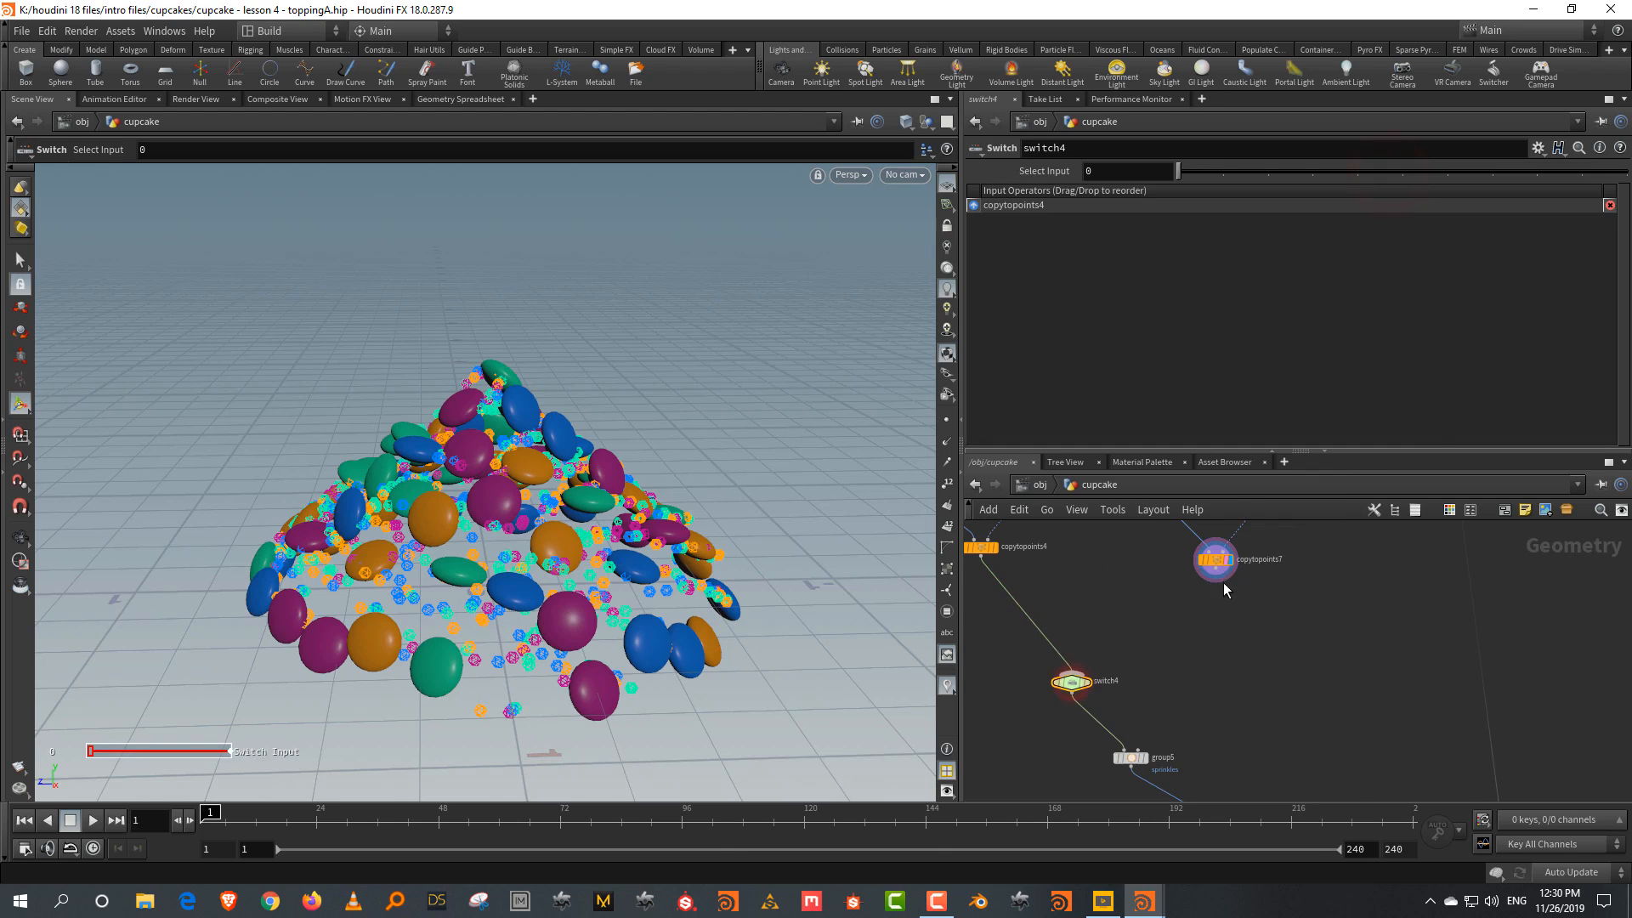
{"action": "left_click_drag", "start_coordinate": [1216, 575], "coordinate": [1072, 672]}
Display merge4 and frame the whole topping with the macaron in the viewport
{"action": "middle_click_drag", "start_coordinate": [1195, 674], "coordinate": [1148, 581]}
{"action": "scroll", "coordinate": [1172, 619], "scroll_direction": "down", "scroll_amount": 3}
{"action": "scroll", "coordinate": [1151, 609], "scroll_direction": "down", "scroll_amount": 3}
{"action": "middle_click_drag", "start_coordinate": [1174, 736], "coordinate": [1113, 544]}
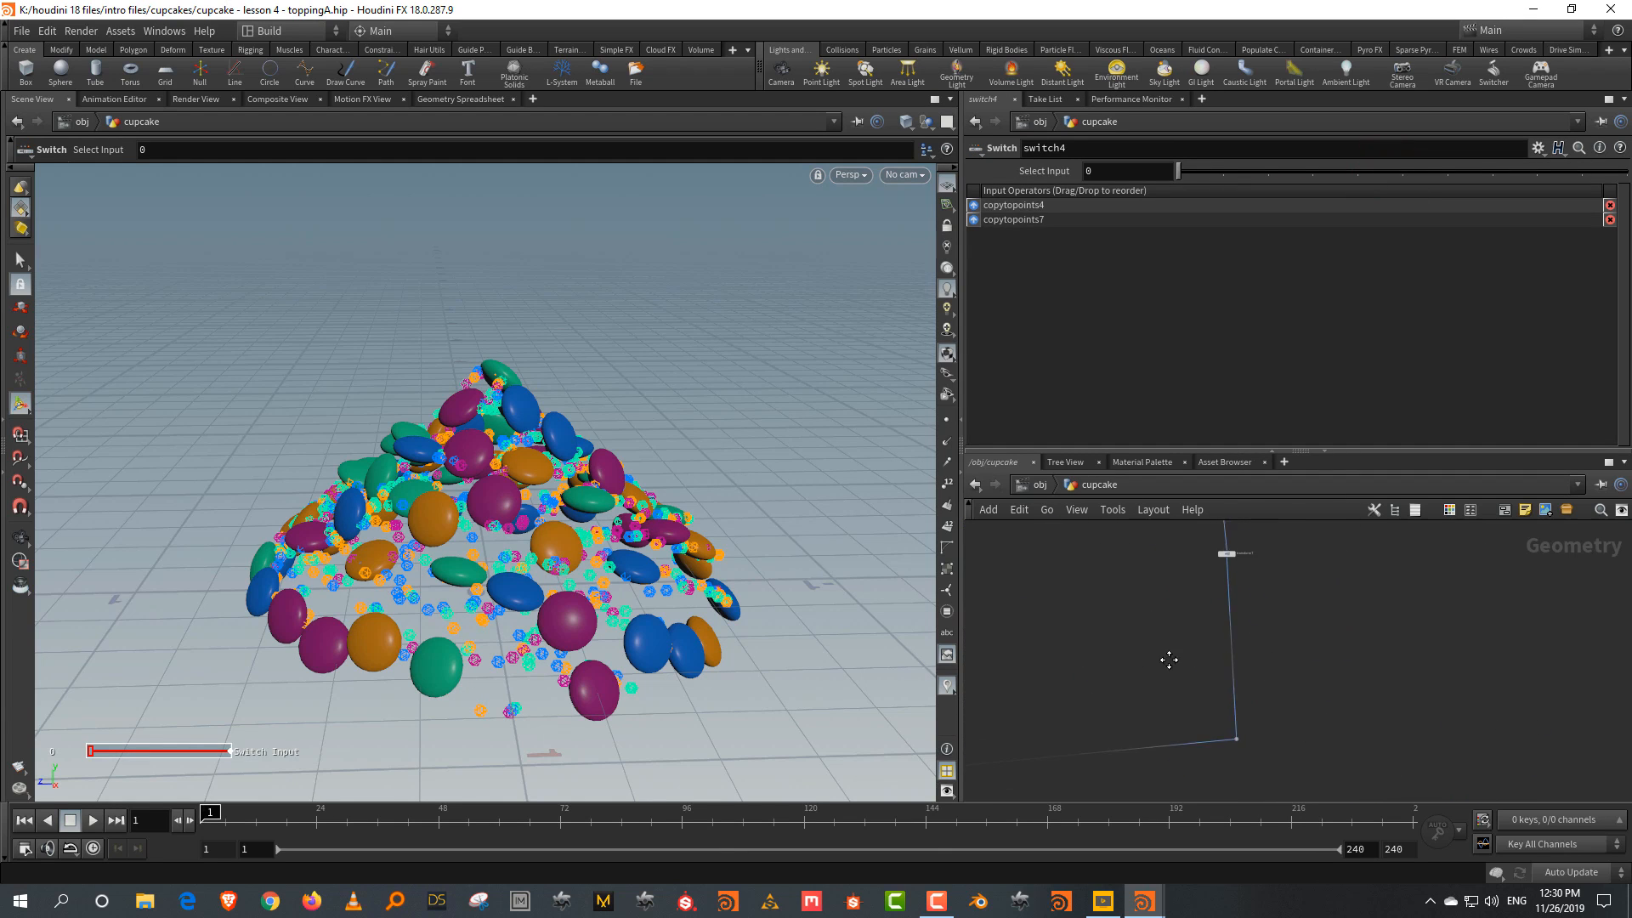
{"action": "scroll", "coordinate": [1236, 620], "scroll_direction": "up", "scroll_amount": 5}
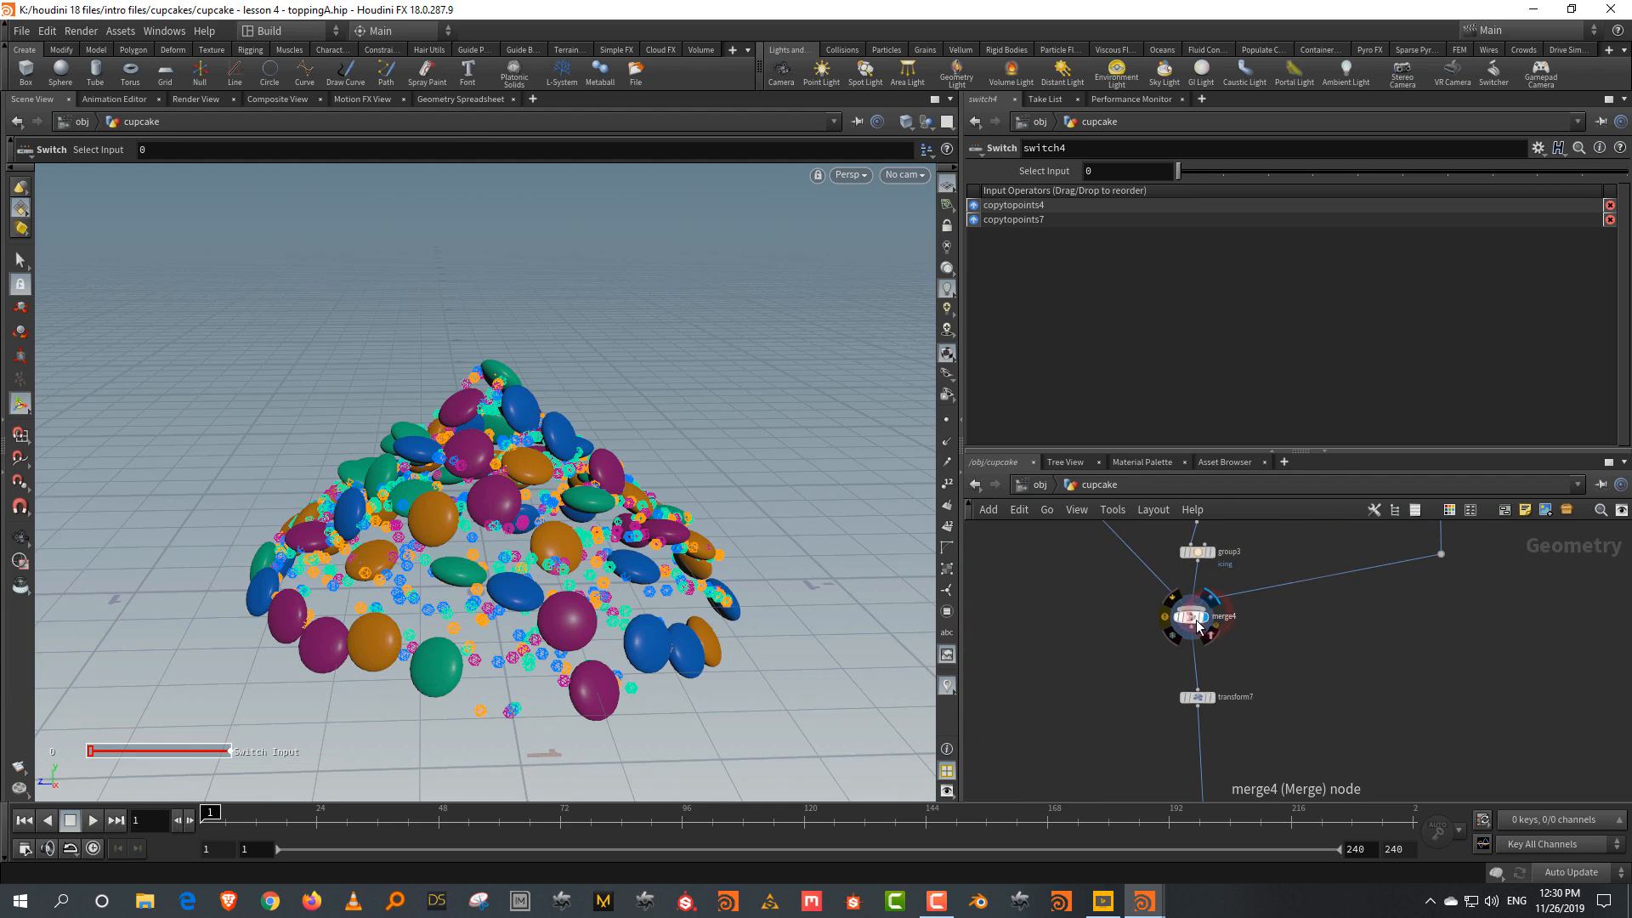
{"action": "left_click", "coordinate": [1209, 622]}
{"action": "key", "text": "space"}
{"action": "scroll", "coordinate": [627, 342], "scroll_direction": "down", "scroll_amount": 3}
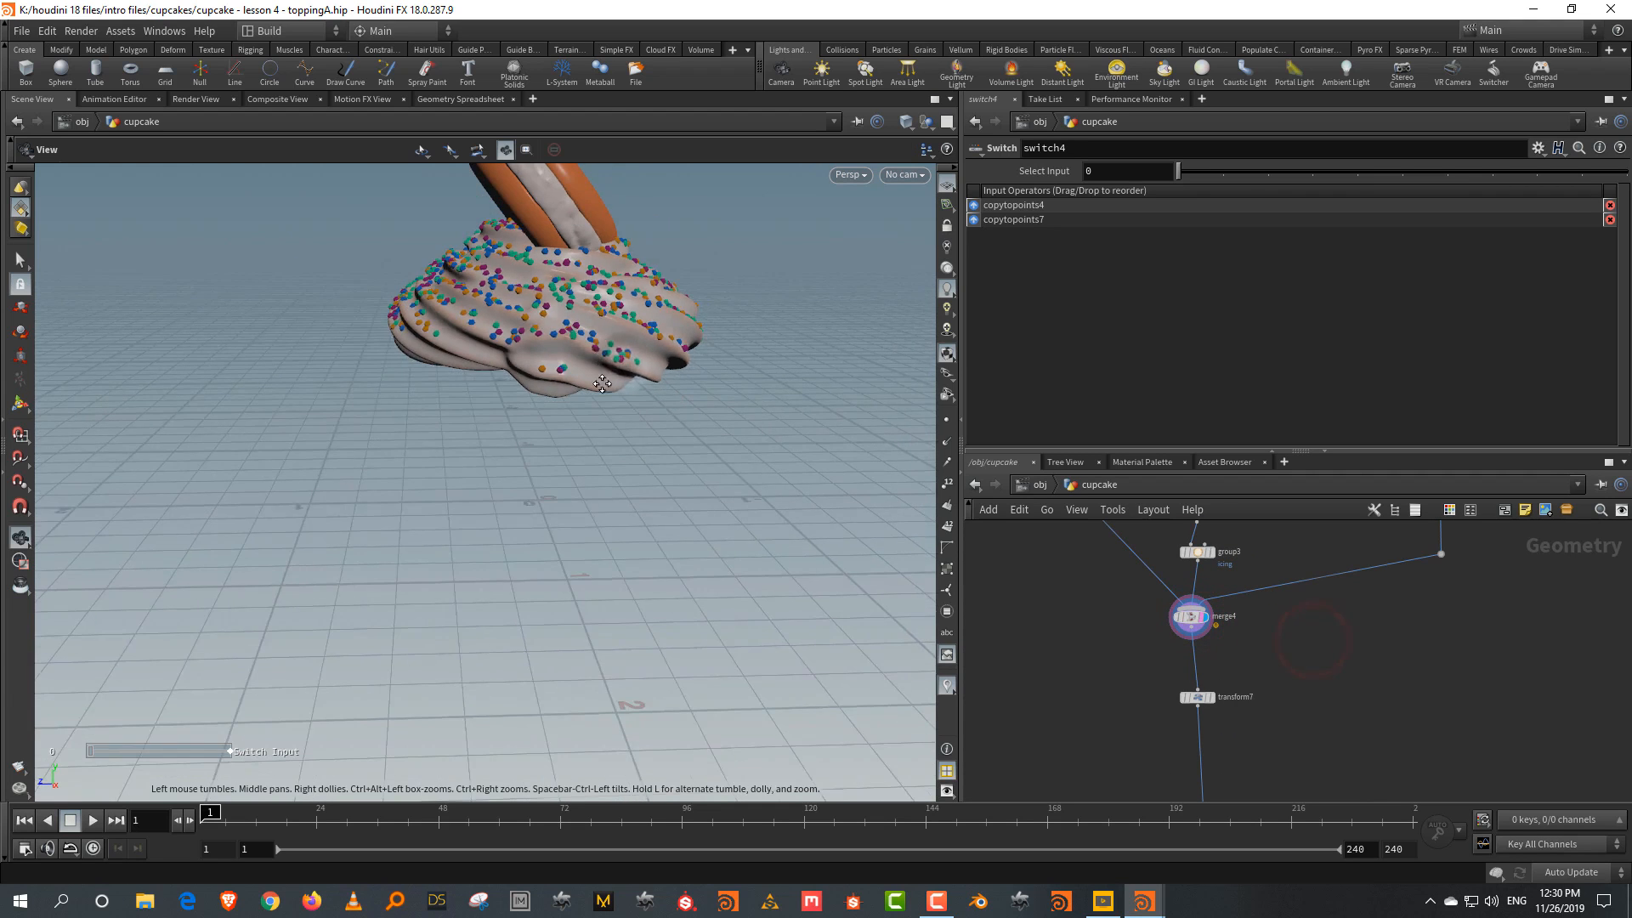
{"action": "middle_click_drag", "start_coordinate": [622, 363], "coordinate": [628, 516]}
{"action": "left_click_drag", "start_coordinate": [628, 516], "coordinate": [610, 561]}
Find switch3 higher up in the network and inspect its input selection
{"action": "middle_click_drag", "start_coordinate": [1329, 735], "coordinate": [1347, 829]}
{"action": "middle_click_drag", "start_coordinate": [1353, 623], "coordinate": [1375, 811]}
{"action": "middle_click_drag", "start_coordinate": [1354, 572], "coordinate": [1283, 860]}
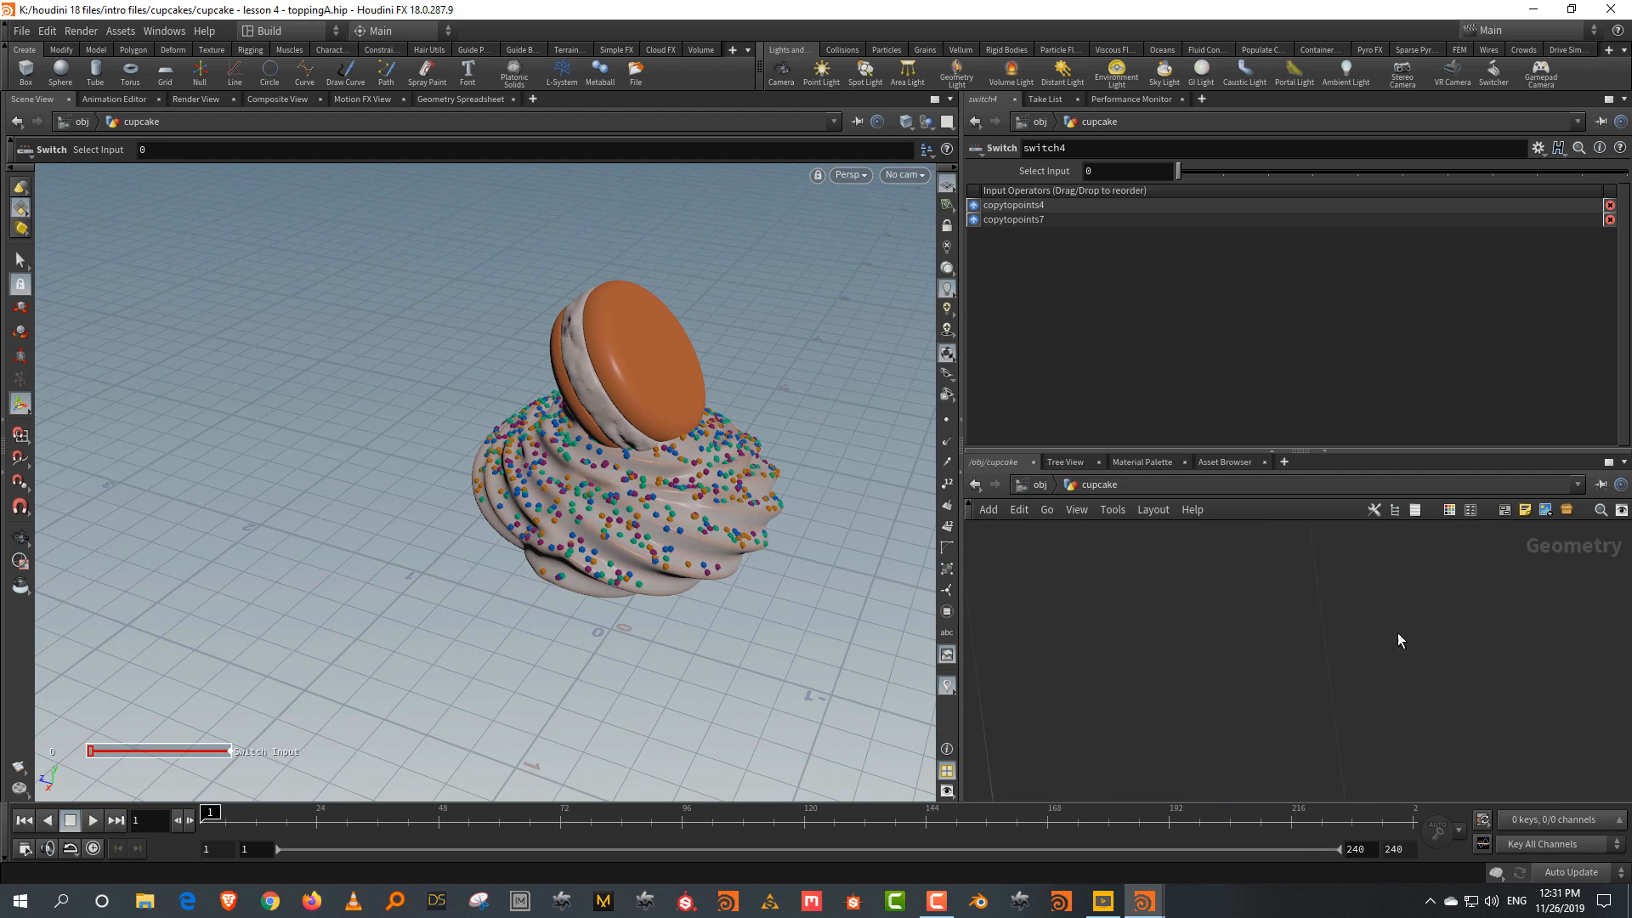
{"action": "scroll", "coordinate": [1394, 753], "scroll_direction": "down", "scroll_amount": 5}
{"action": "middle_click_drag", "start_coordinate": [1484, 568], "coordinate": [1456, 661]}
{"action": "scroll", "coordinate": [1480, 658], "scroll_direction": "up", "scroll_amount": 3}
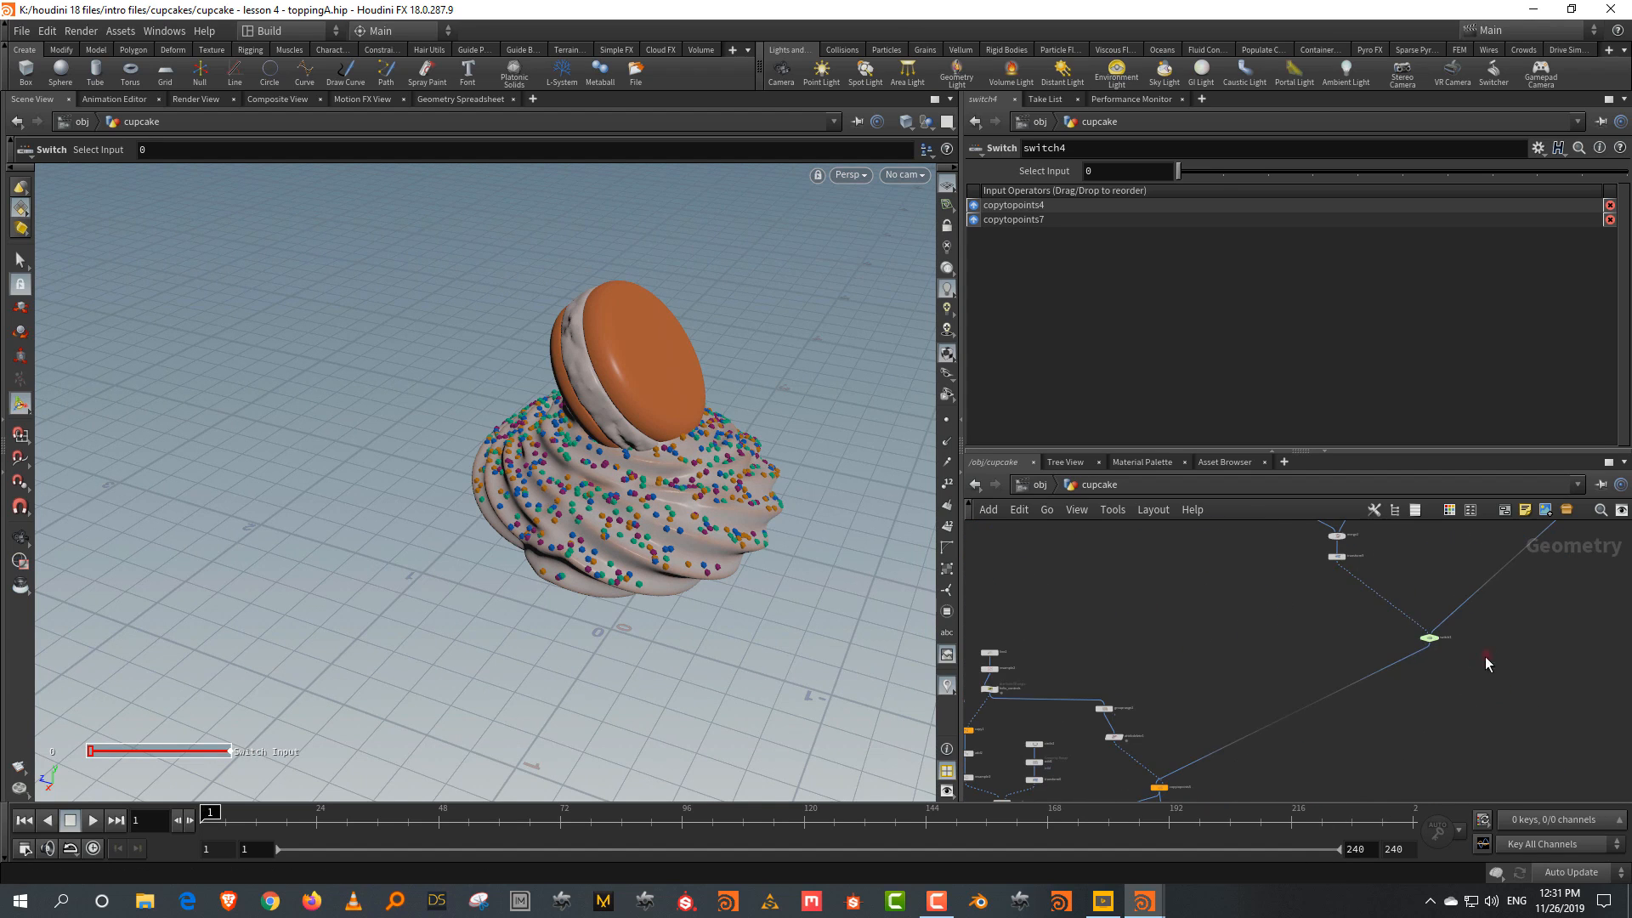
{"action": "left_click_drag", "start_coordinate": [1486, 655], "coordinate": [1404, 619]}
Set the Select Input of switch4 to 1 and view the large candies on the complete topping
{"action": "middle_click_drag", "start_coordinate": [1080, 778], "coordinate": [1315, 528]}
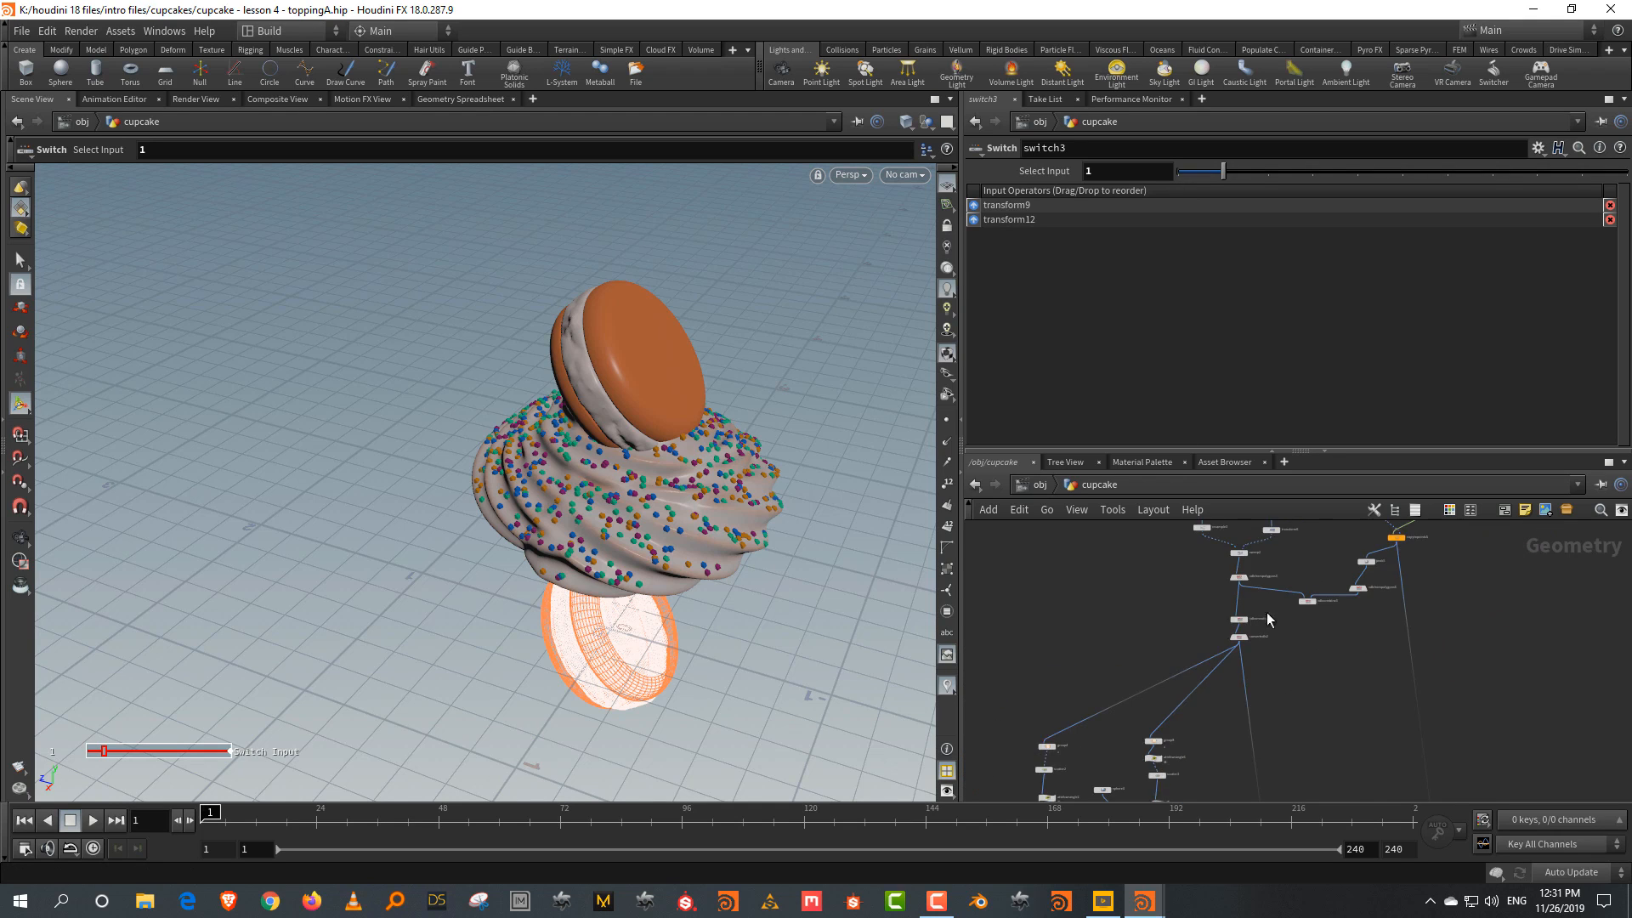
{"action": "scroll", "coordinate": [1200, 748], "scroll_direction": "up", "scroll_amount": 3}
{"action": "scroll", "coordinate": [1200, 747], "scroll_direction": "down", "scroll_amount": 4}
{"action": "scroll", "coordinate": [1237, 610], "scroll_direction": "up", "scroll_amount": 4}
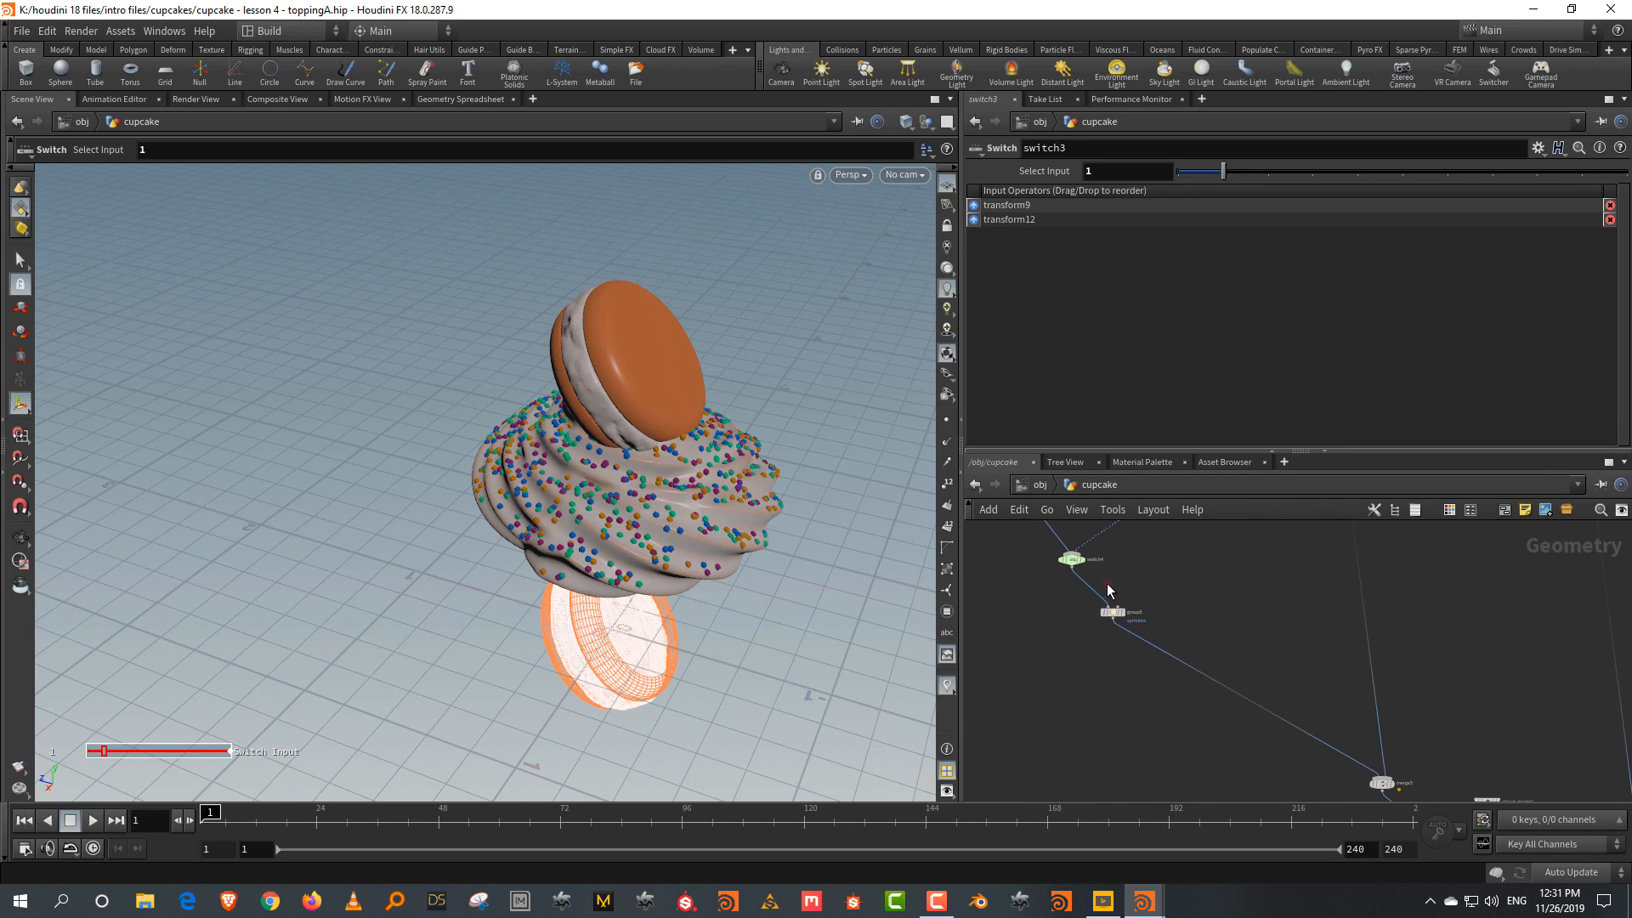
{"action": "left_click", "coordinate": [1073, 559]}
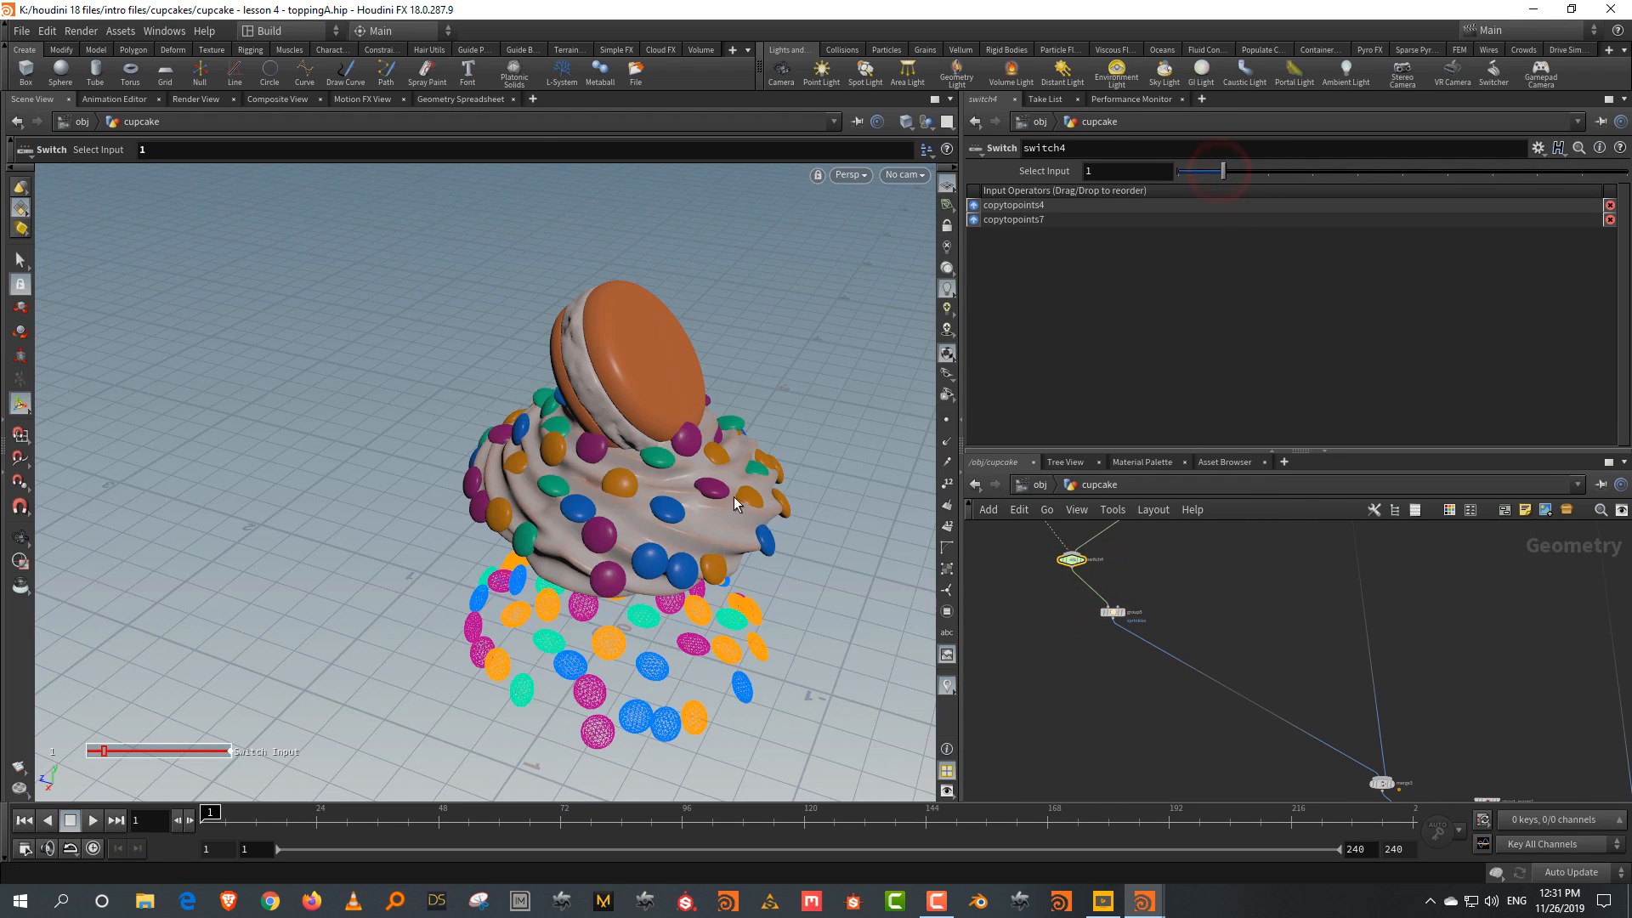
{"action": "left_click_drag", "start_coordinate": [734, 498], "coordinate": [625, 370], "text": "alt"}
{"action": "left_click_drag", "start_coordinate": [1295, 571], "coordinate": [1295, 597]}
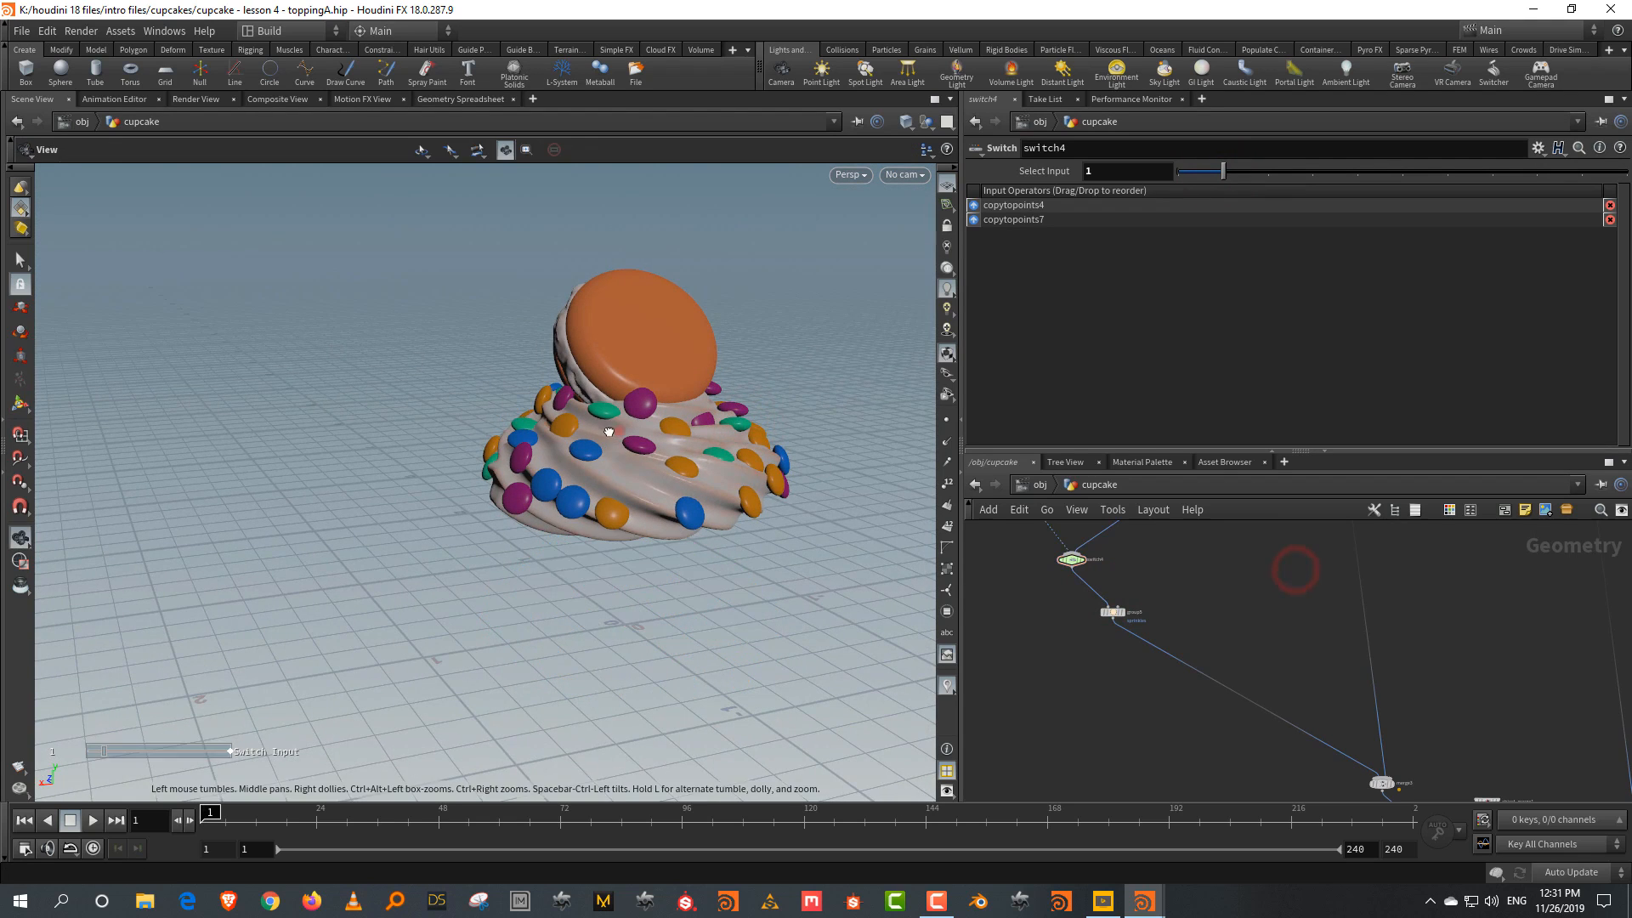
Display the normal1 node at the end of the network and view the complete cupcake
{"action": "scroll", "coordinate": [1336, 634], "scroll_direction": "down", "scroll_amount": 5}
{"action": "scroll", "coordinate": [1324, 712], "scroll_direction": "up", "scroll_amount": 6}
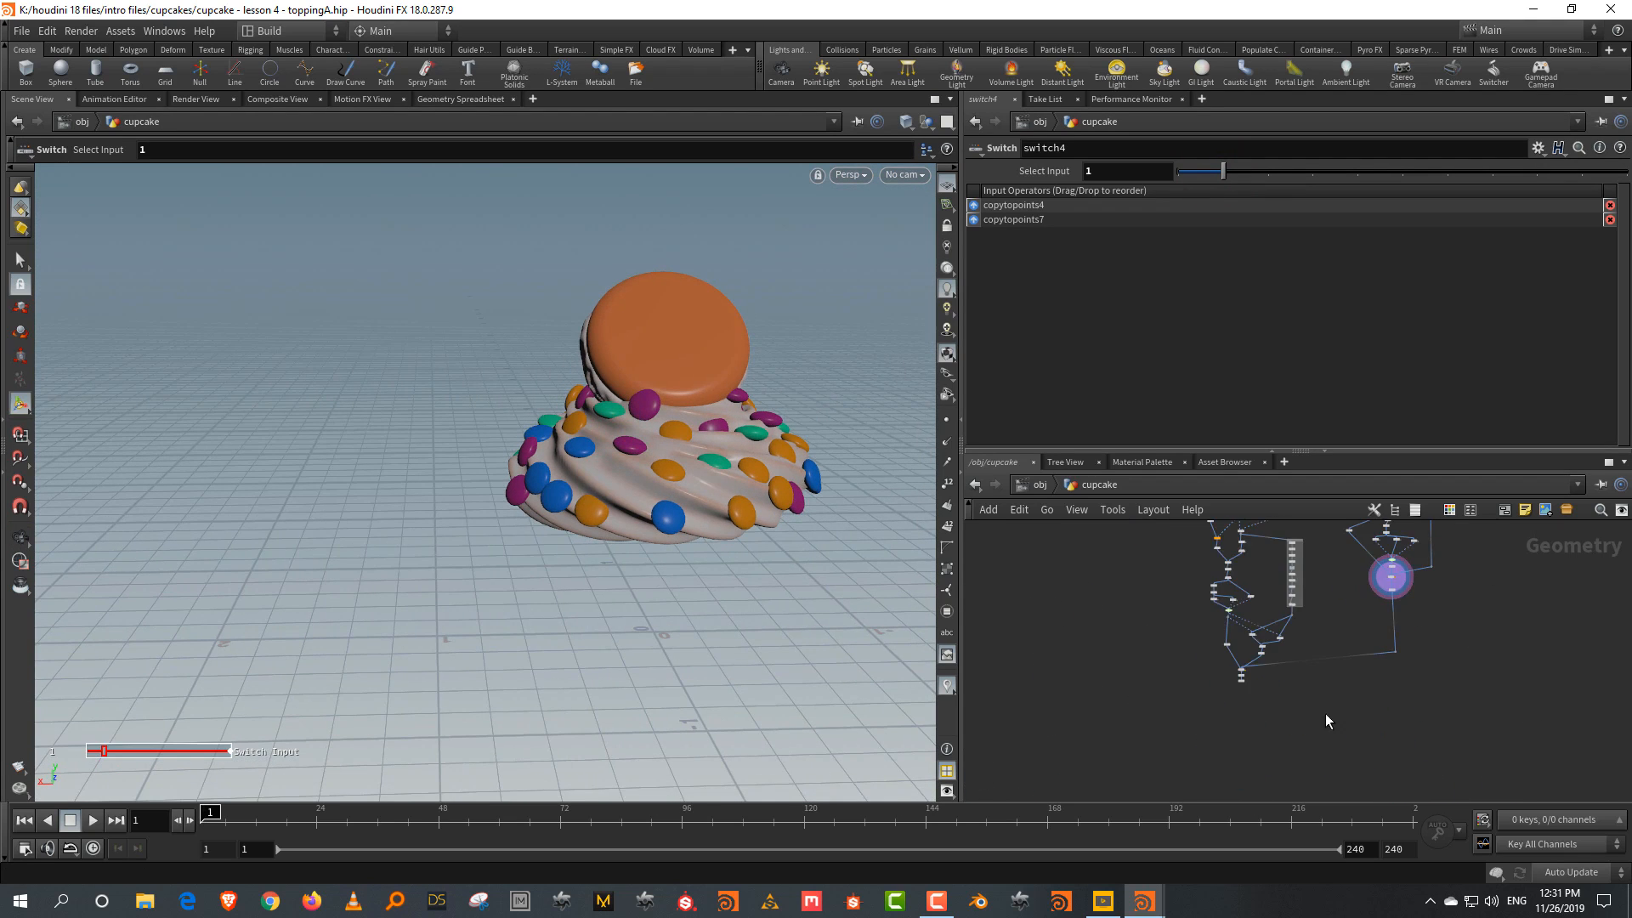
{"action": "scroll", "coordinate": [1218, 681], "scroll_direction": "up", "scroll_amount": 3}
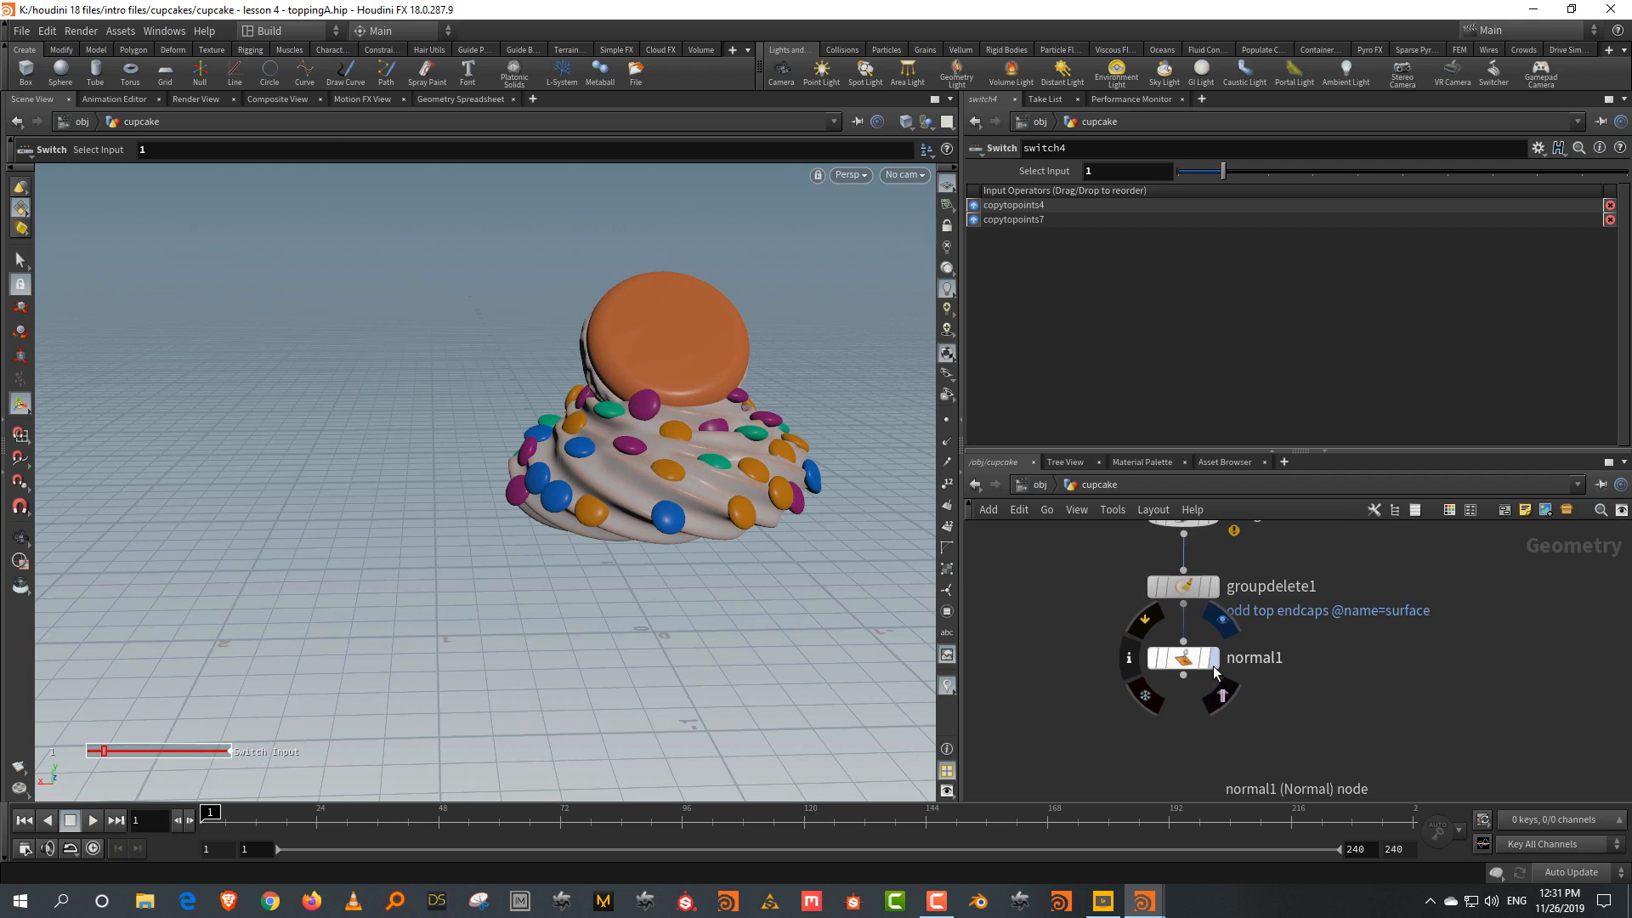
{"action": "left_click", "coordinate": [1213, 661]}
{"action": "left_click", "coordinate": [1410, 678]}
{"action": "left_click_drag", "start_coordinate": [601, 357], "coordinate": [714, 408], "text": "alt"}
{"action": "key", "text": "Return"}
Set the Select Input of switch1 to 1 for the pink variant and view the cupcake
{"action": "scroll", "coordinate": [1473, 633], "scroll_direction": "down", "scroll_amount": 6}
{"action": "middle_click_drag", "start_coordinate": [1473, 633], "coordinate": [1390, 826]}
{"action": "scroll", "coordinate": [1362, 709], "scroll_direction": "up", "scroll_amount": 3}
{"action": "left_click", "coordinate": [1300, 703]}
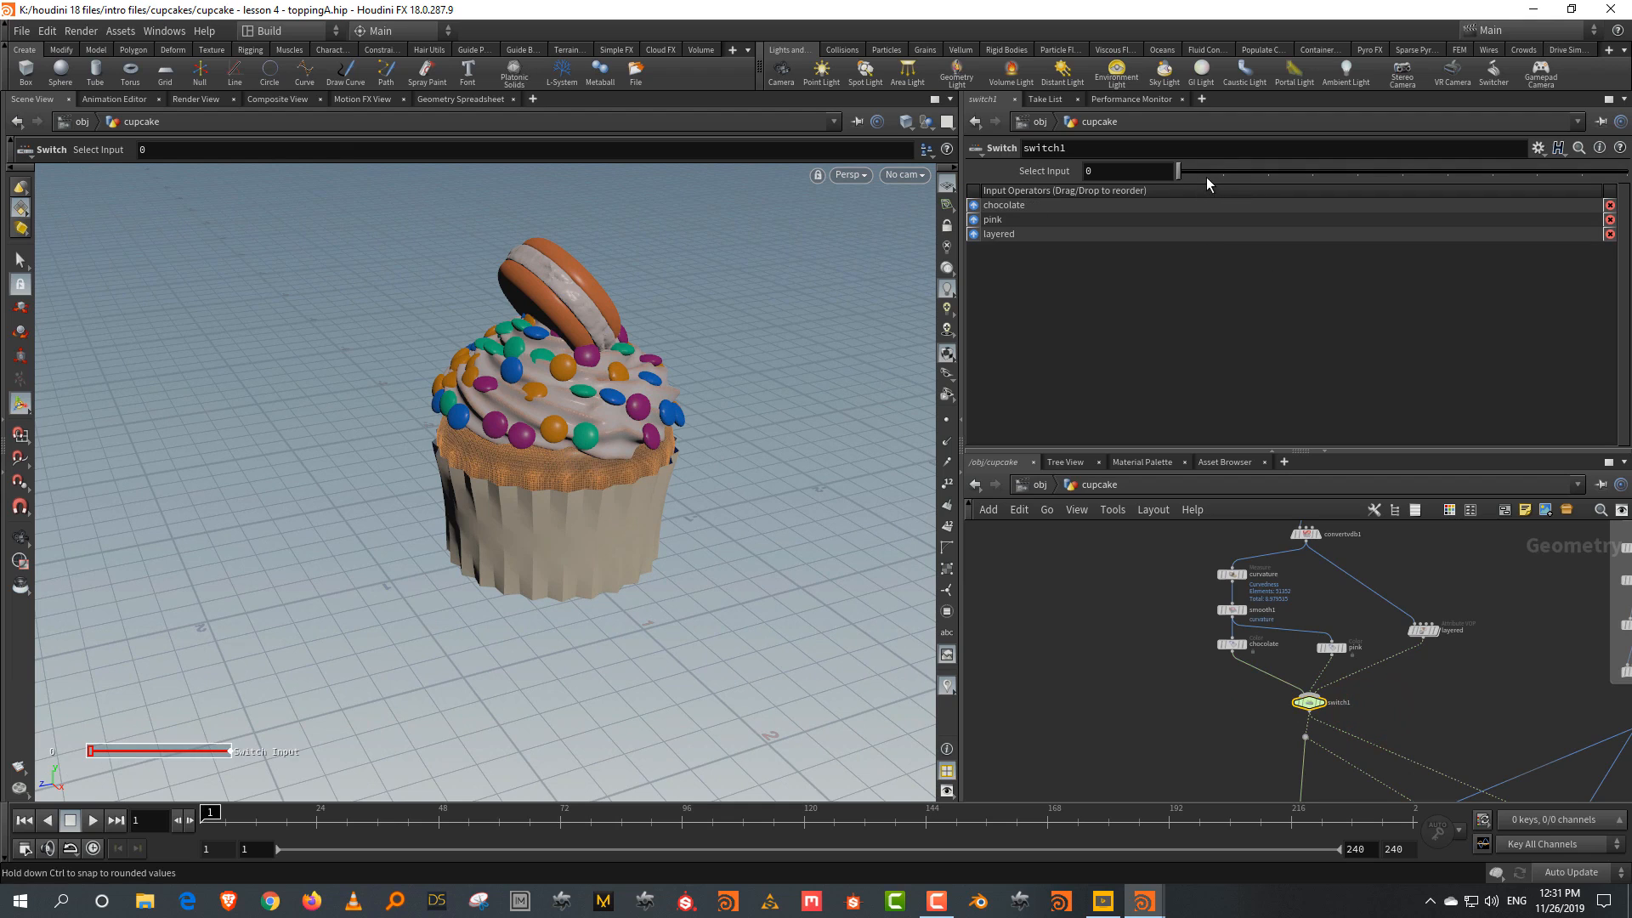
{"action": "left_click_drag", "start_coordinate": [1224, 180], "coordinate": [1223, 175]}
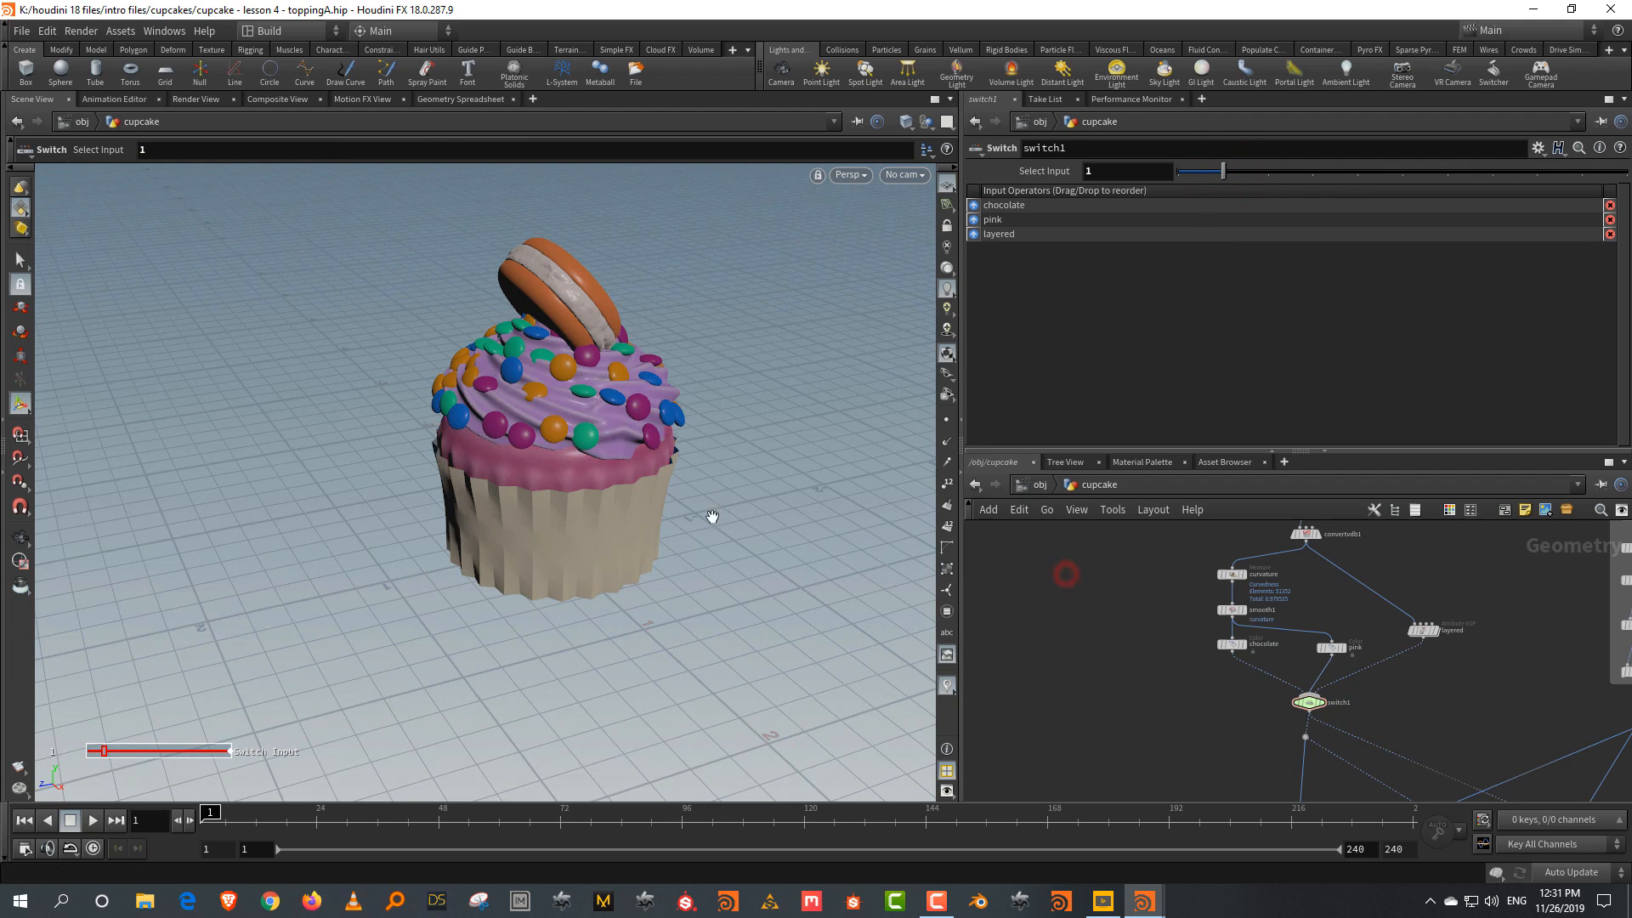
{"action": "key", "text": "Escape"}
{"action": "mouse_move", "coordinate": [714, 513]}
{"action": "left_mouse_down"}
{"action": "mouse_move", "coordinate": [379, 455]}
{"action": "mouse_move", "coordinate": [689, 465]}
{"action": "mouse_move", "coordinate": [692, 499]}
{"action": "left_mouse_up"}
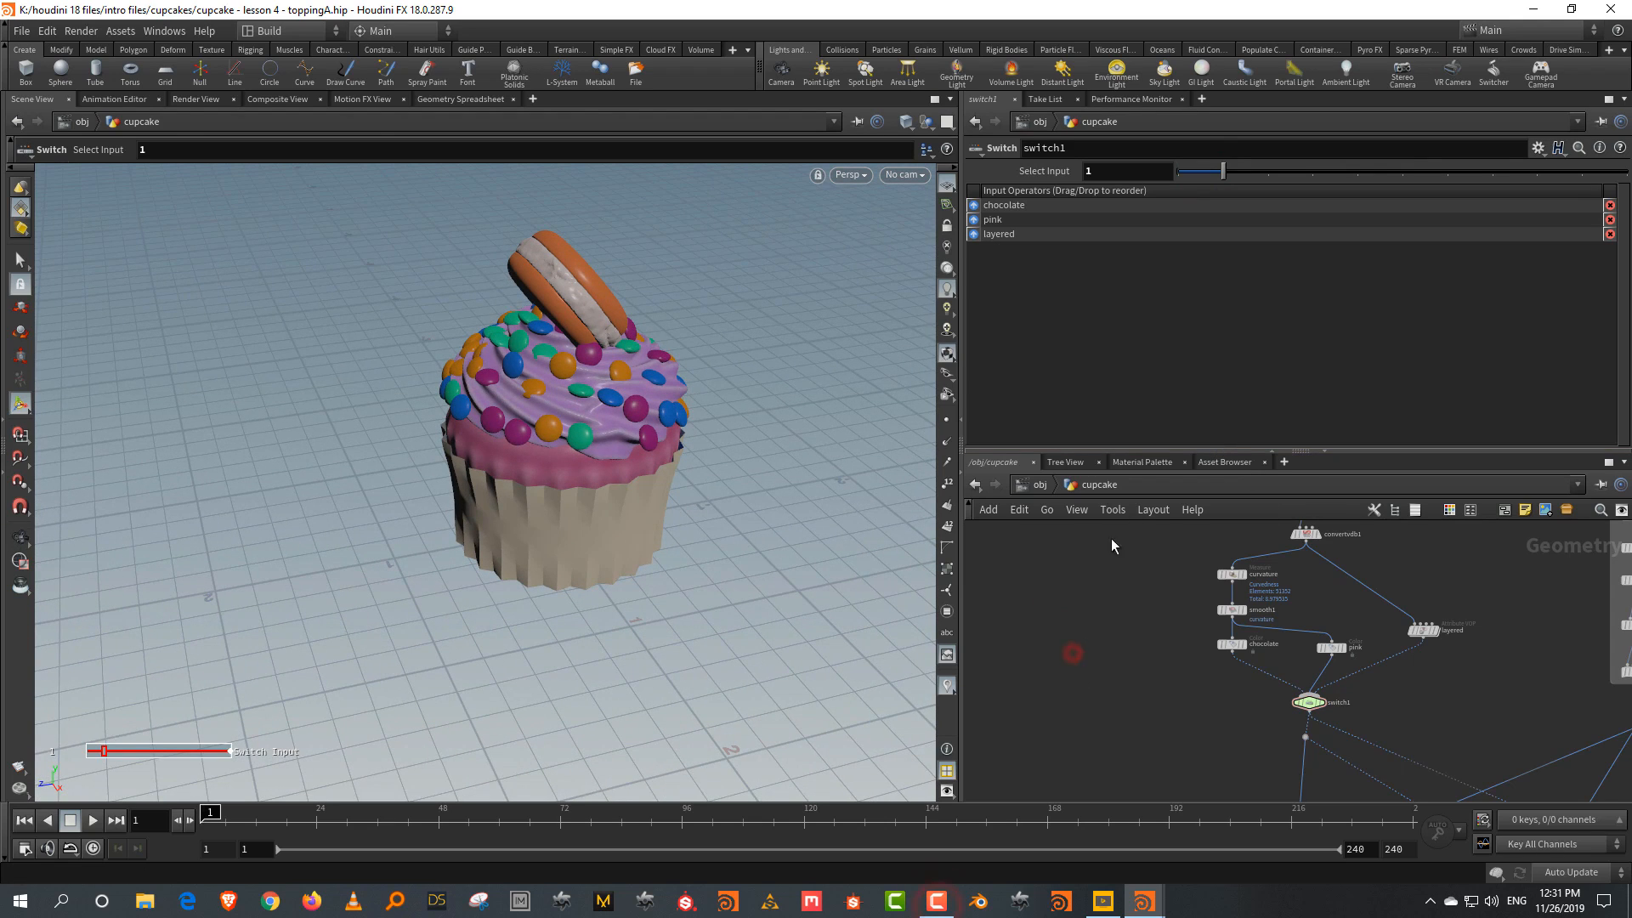
Enlarge the network editor in both directions and move switch1 down to make room below the chocolate and pink nodes
{"action": "left_click_drag", "start_coordinate": [1139, 452], "coordinate": [1134, 293]}
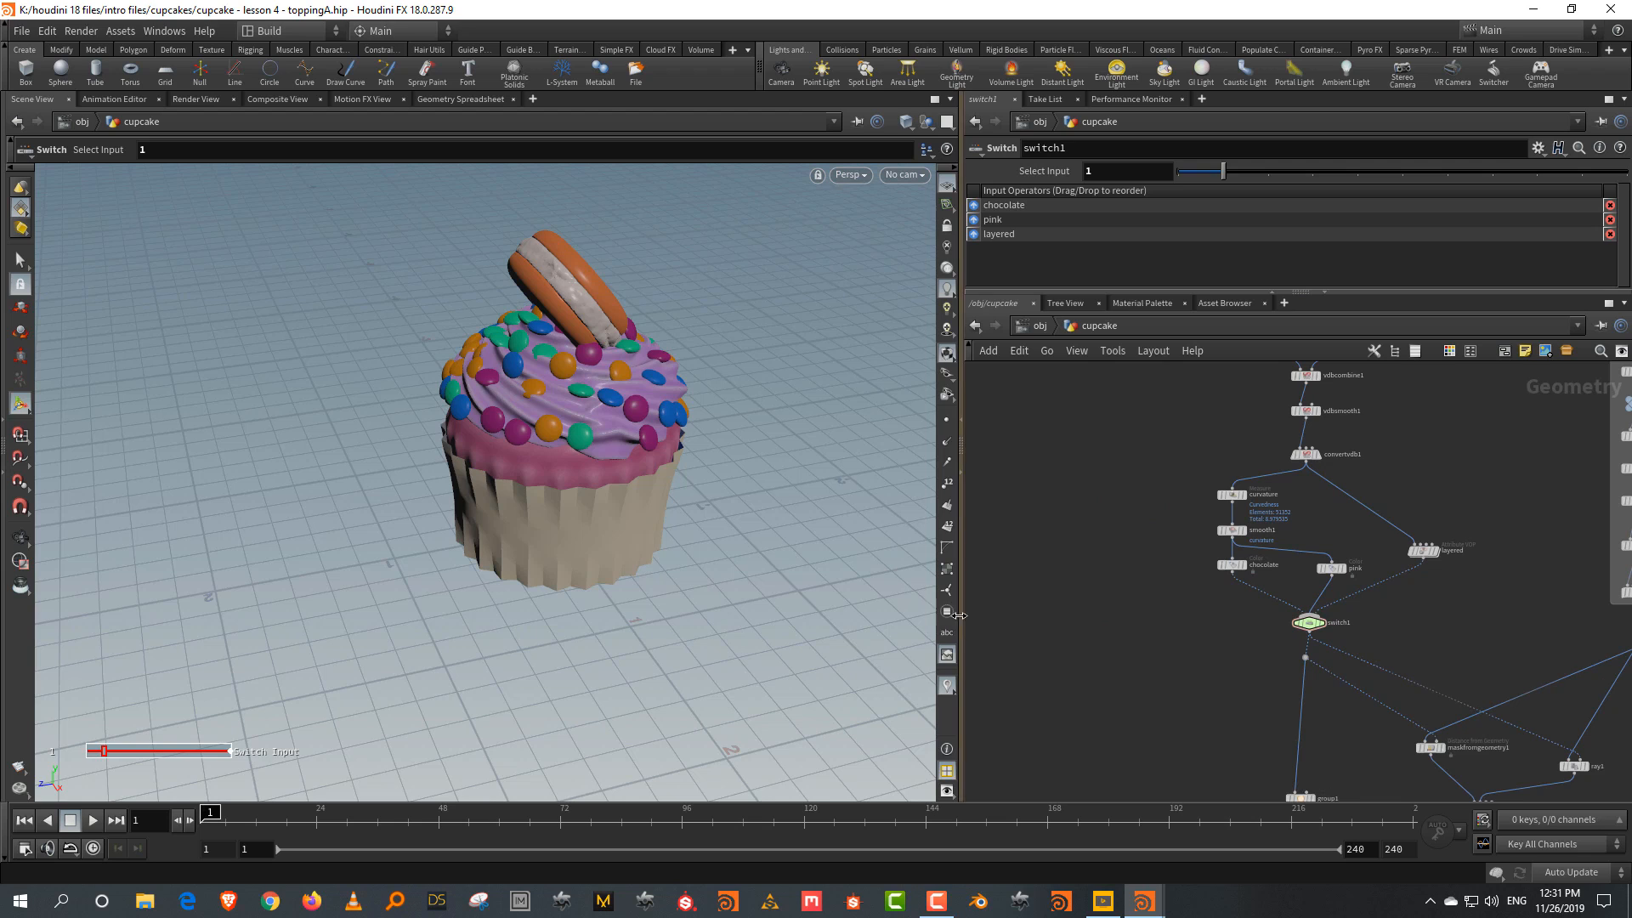
{"action": "left_click_drag", "start_coordinate": [961, 617], "coordinate": [804, 619]}
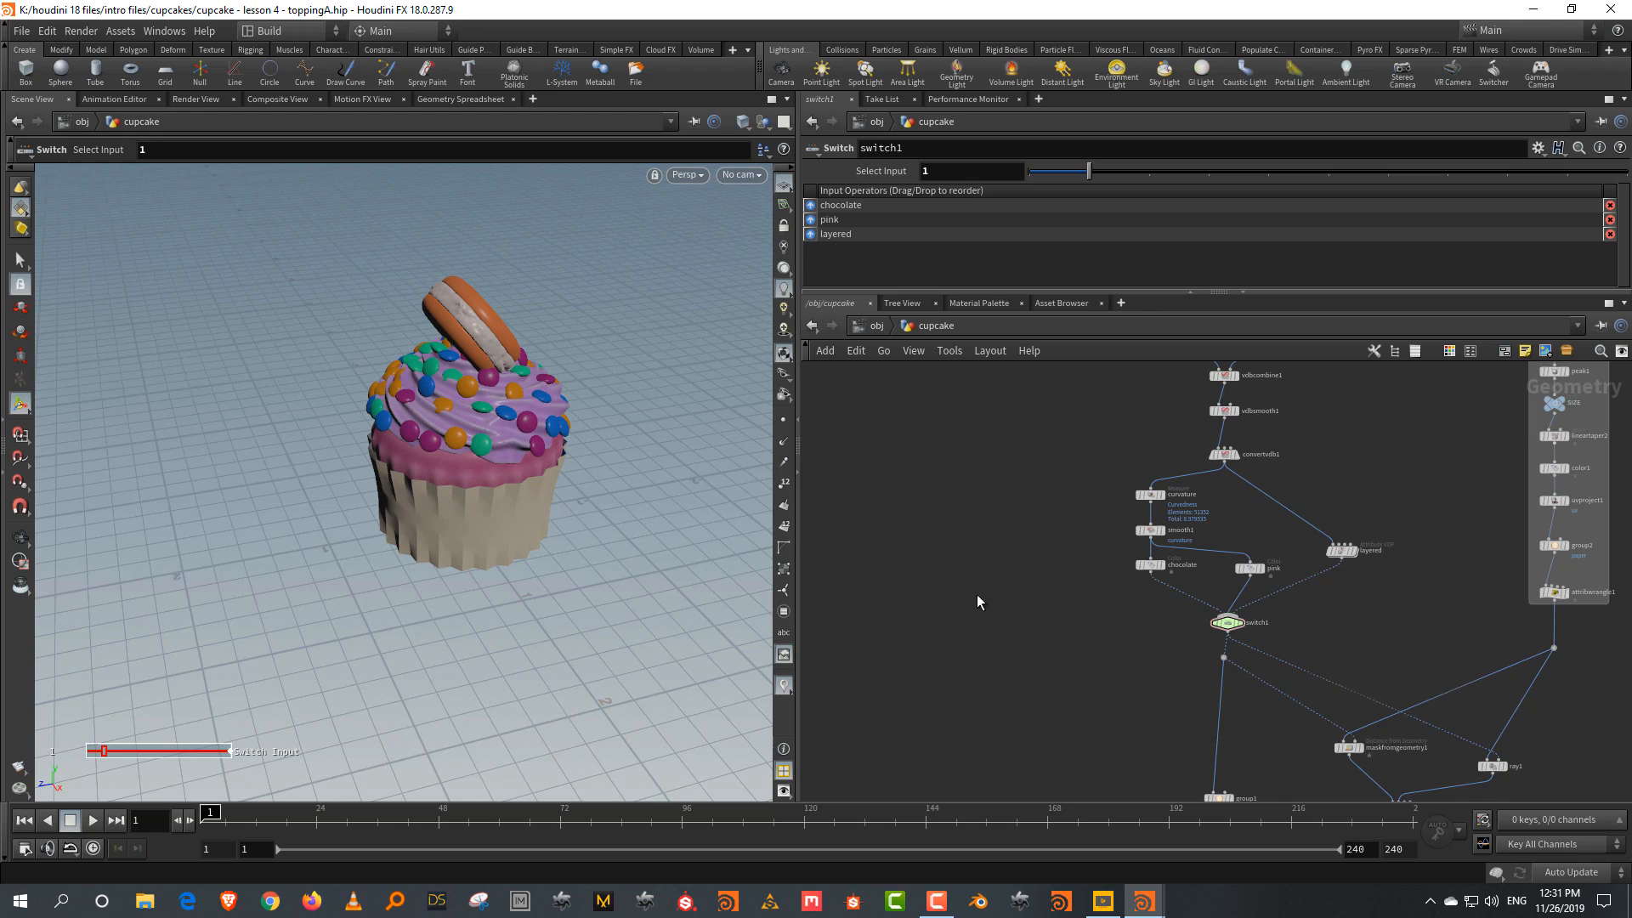
{"action": "scroll", "coordinate": [1059, 660], "scroll_direction": "up", "scroll_amount": 3}
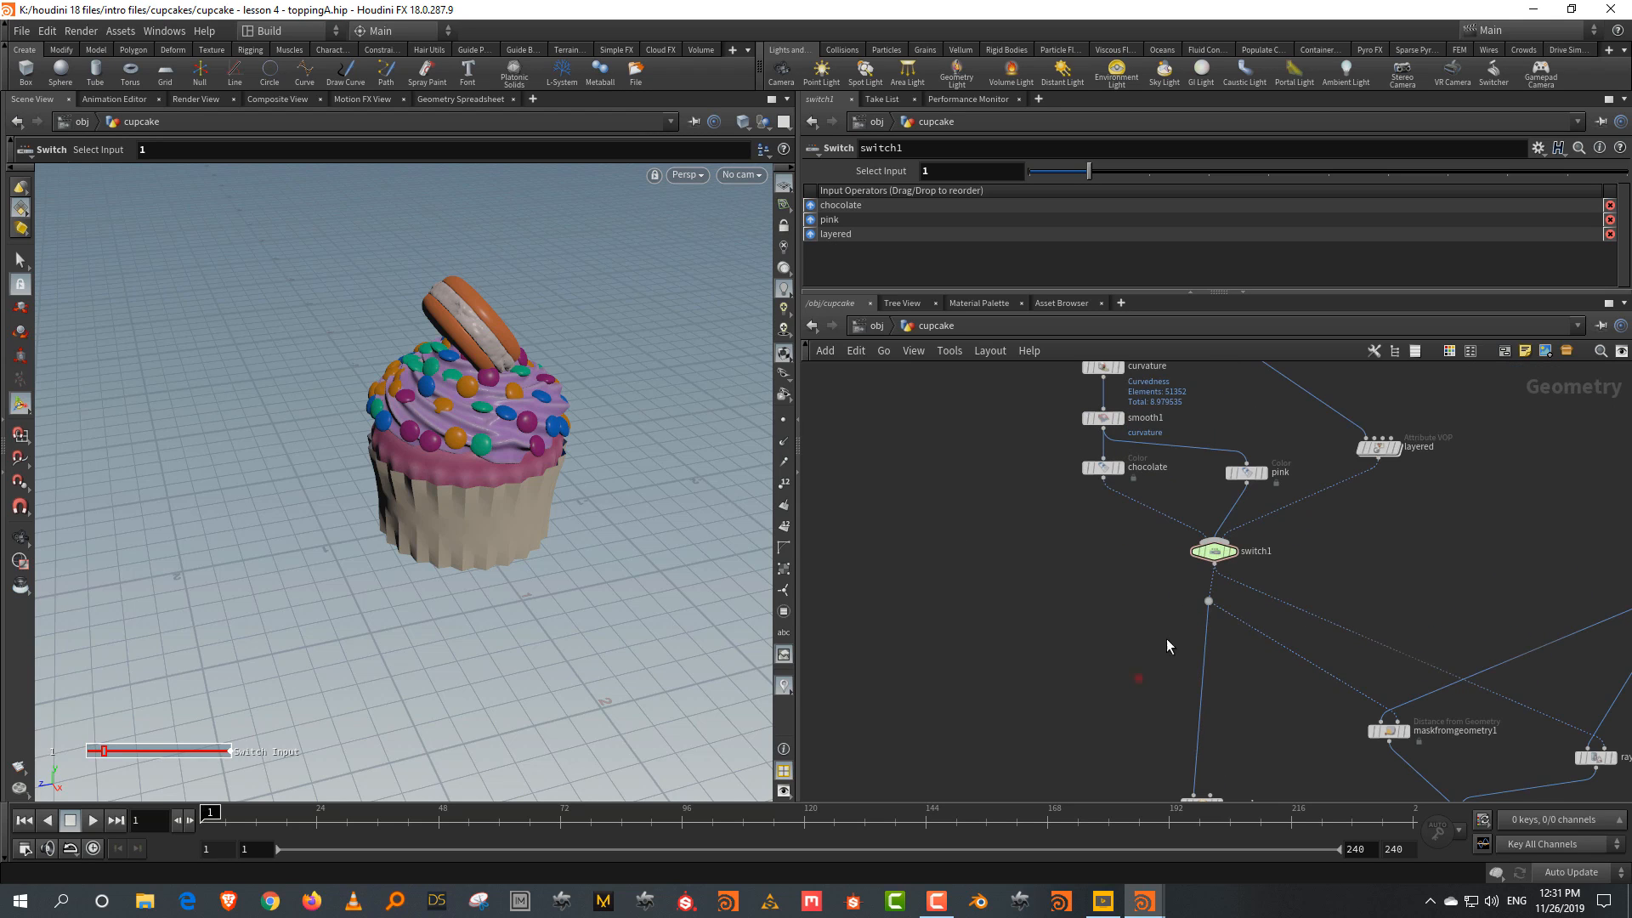
{"action": "left_click_drag", "start_coordinate": [1128, 696], "coordinate": [1204, 577]}
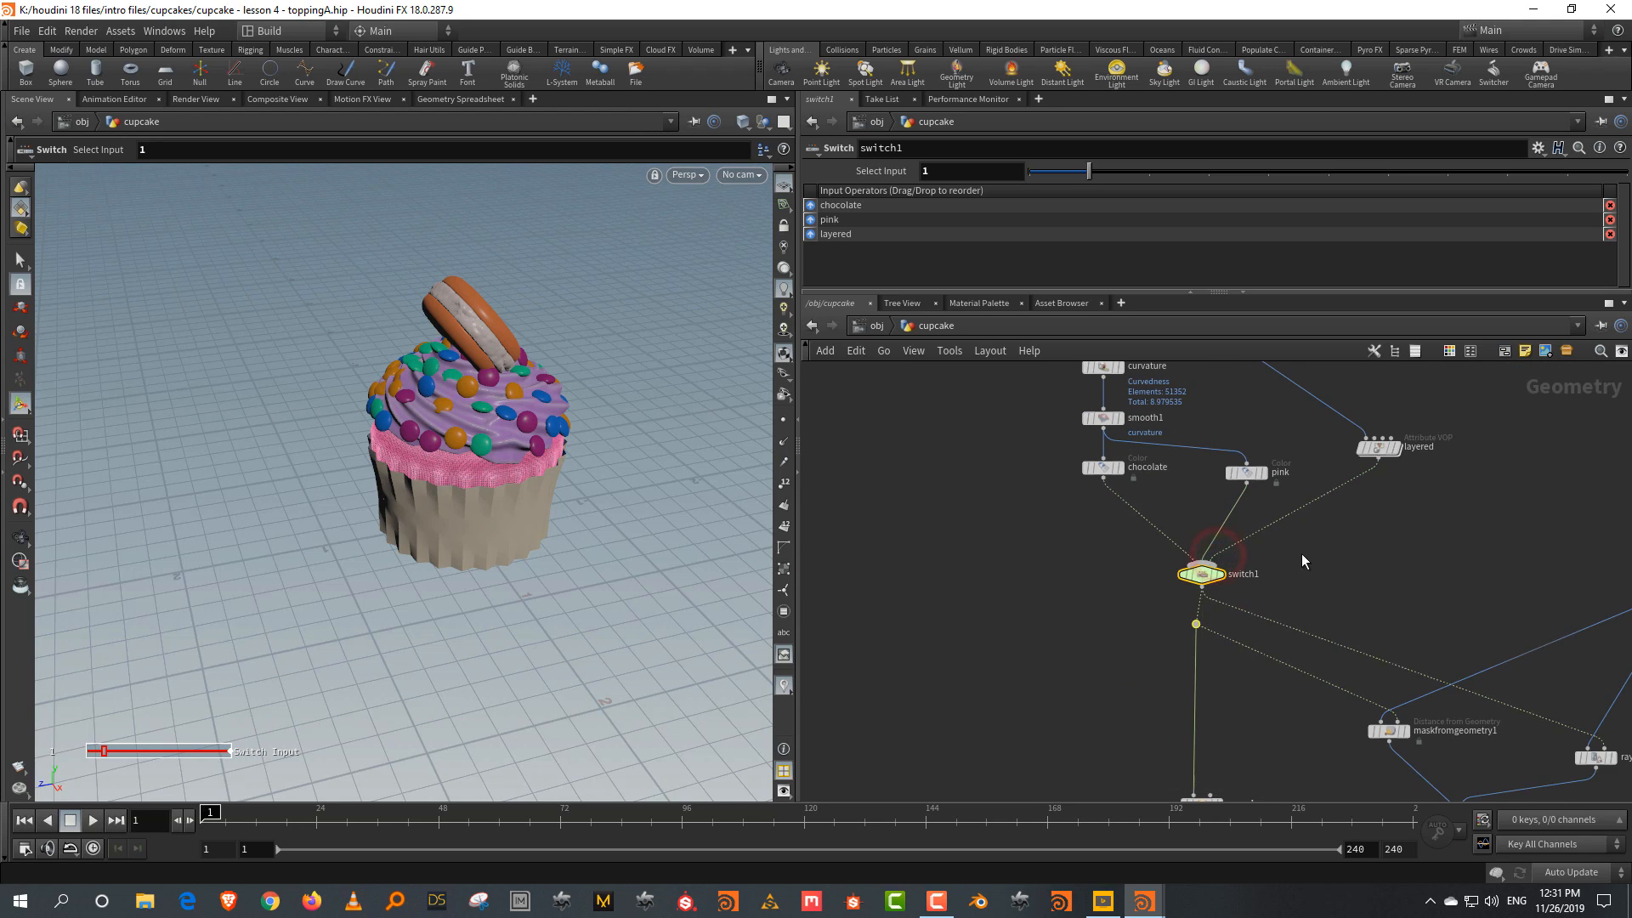
Insert an Attribute Wrangle between the chocolate node and switch1, aligned below chocolate
{"action": "scroll", "coordinate": [1232, 621], "scroll_direction": "up", "scroll_amount": 3}
{"action": "key", "text": "Tab"}
{"action": "type", "text": "w"}
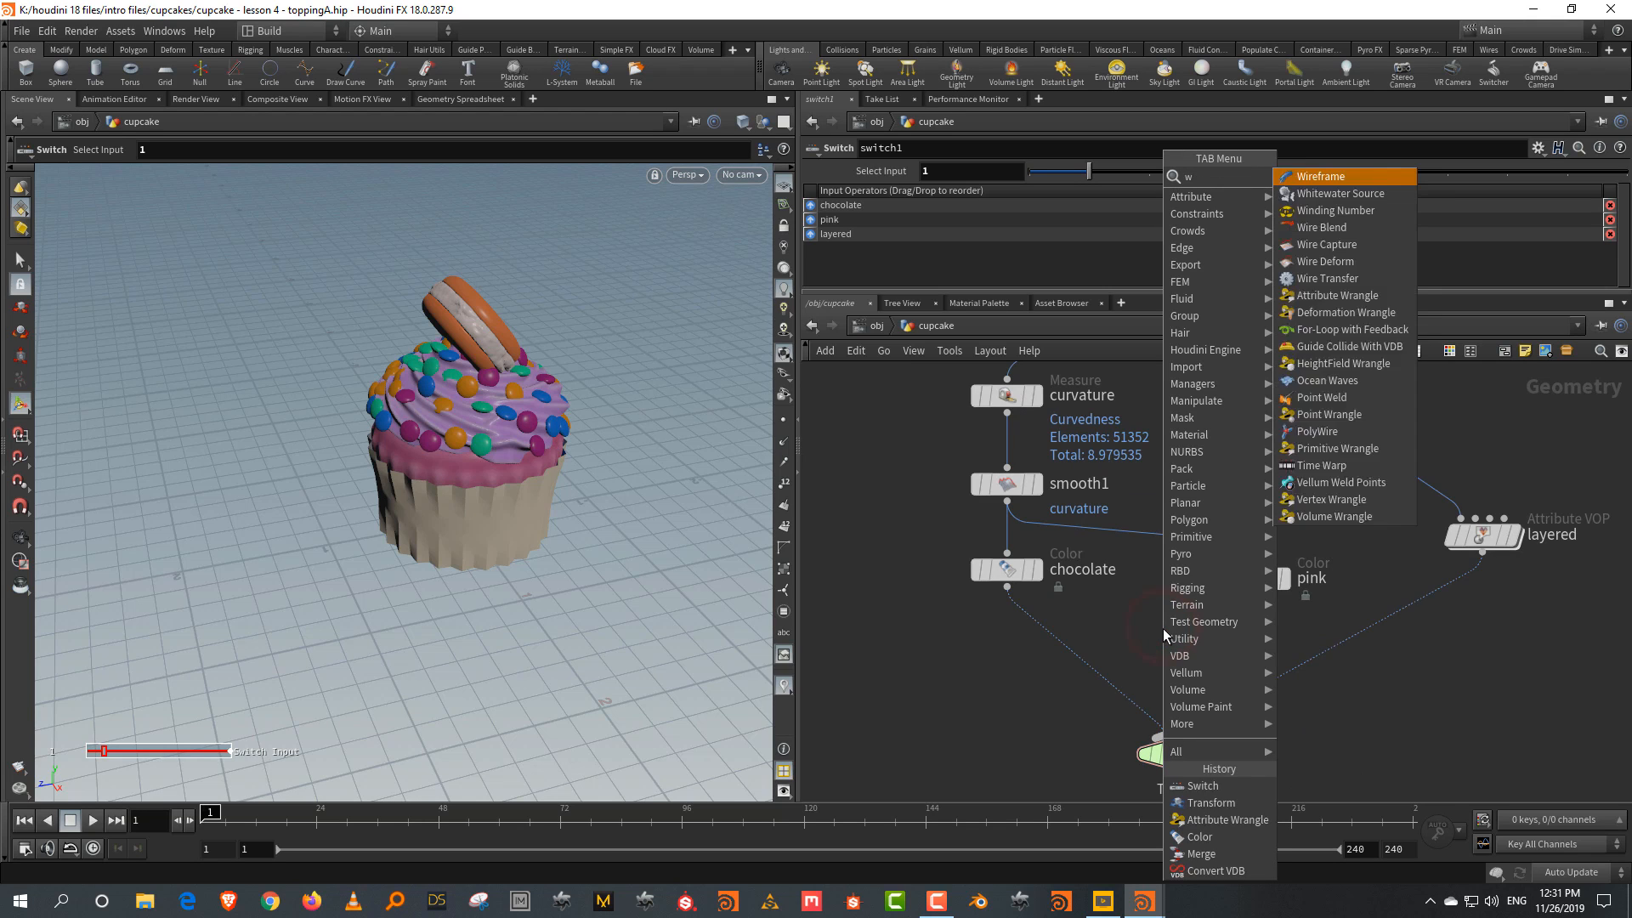
{"action": "type", "text": "rang"}
{"action": "key", "text": "Return"}
{"action": "left_click", "coordinate": [1080, 664]}
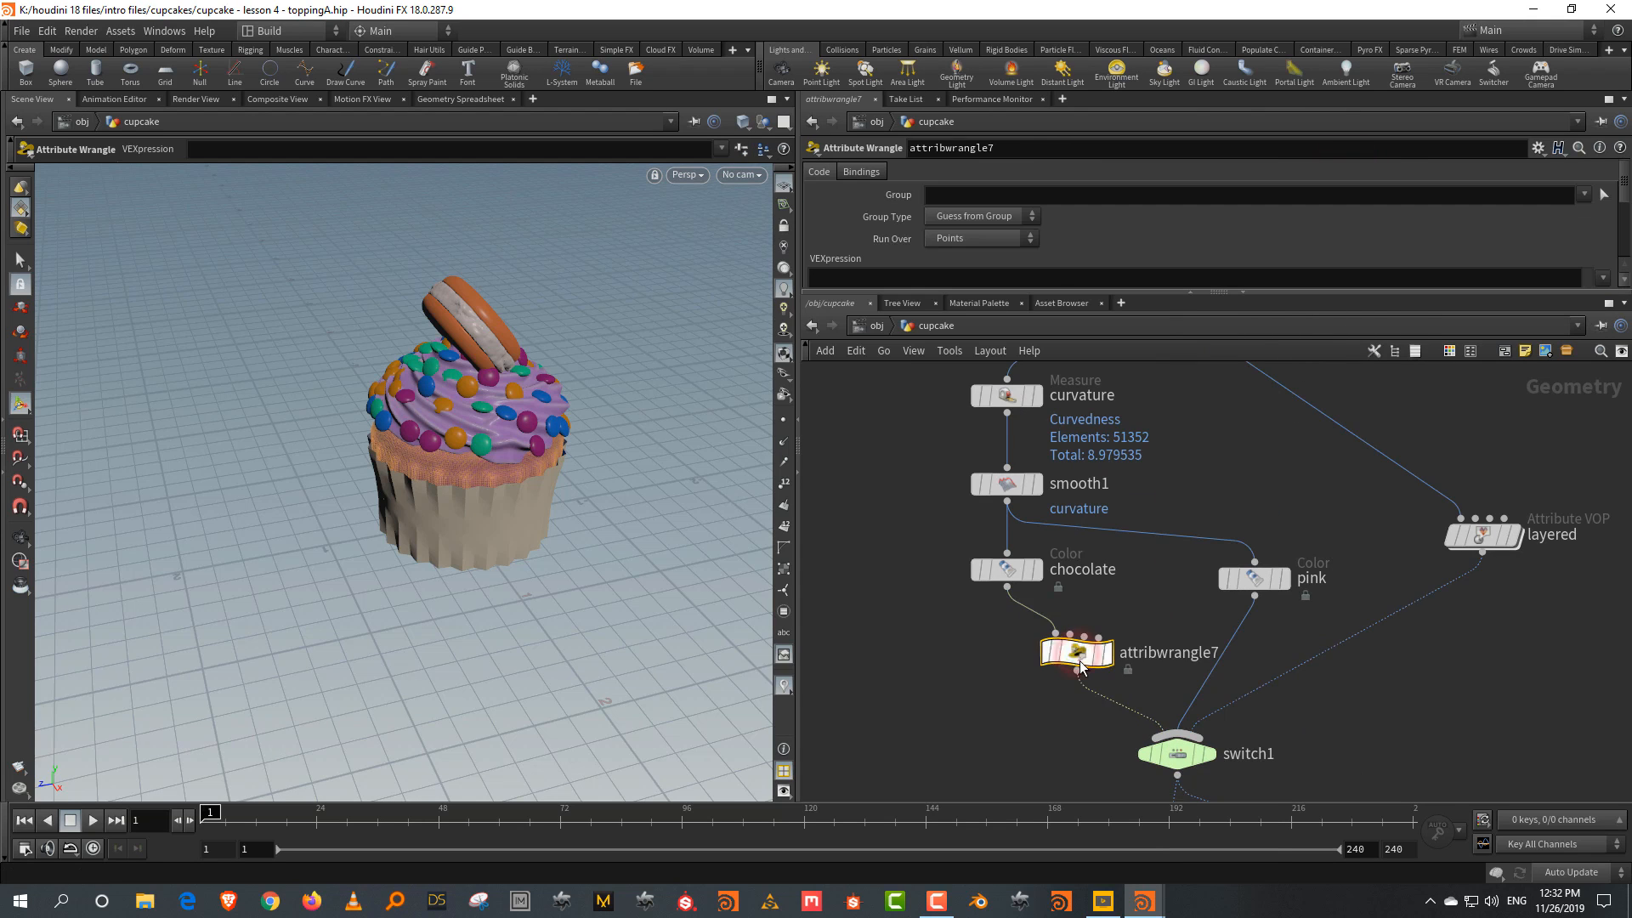
{"action": "left_click_drag", "start_coordinate": [1080, 664], "coordinate": [1009, 671]}
Rename the new Attribute Wrangle as index
{"action": "double_click", "coordinate": [1102, 660]}
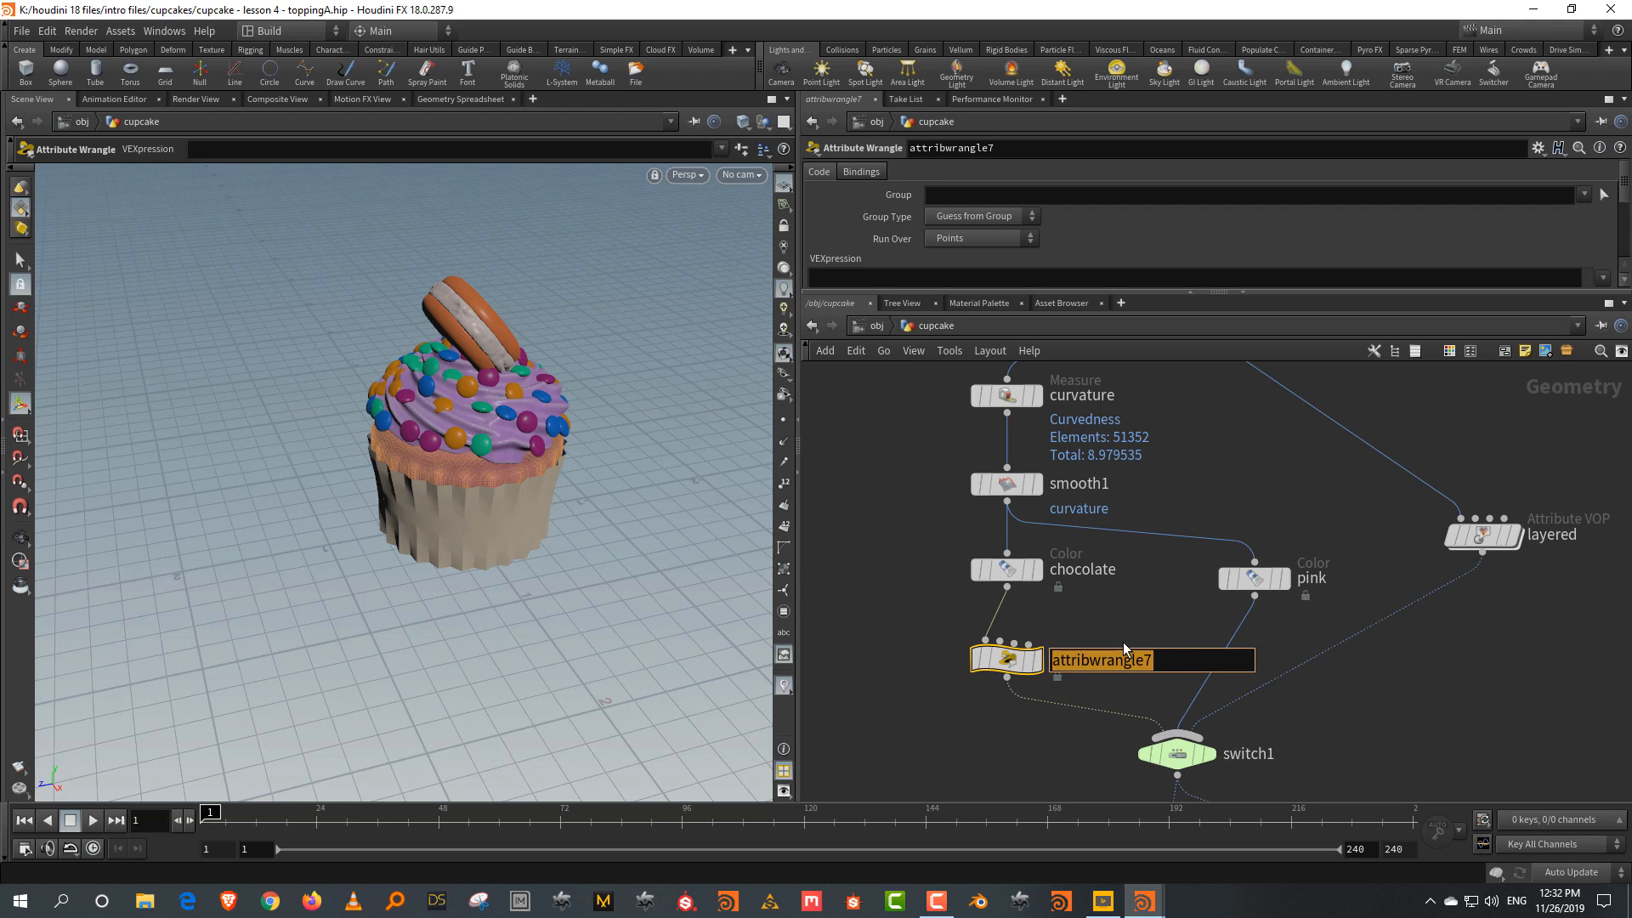
{"action": "type", "text": "index"}
{"action": "key", "text": "Return"}
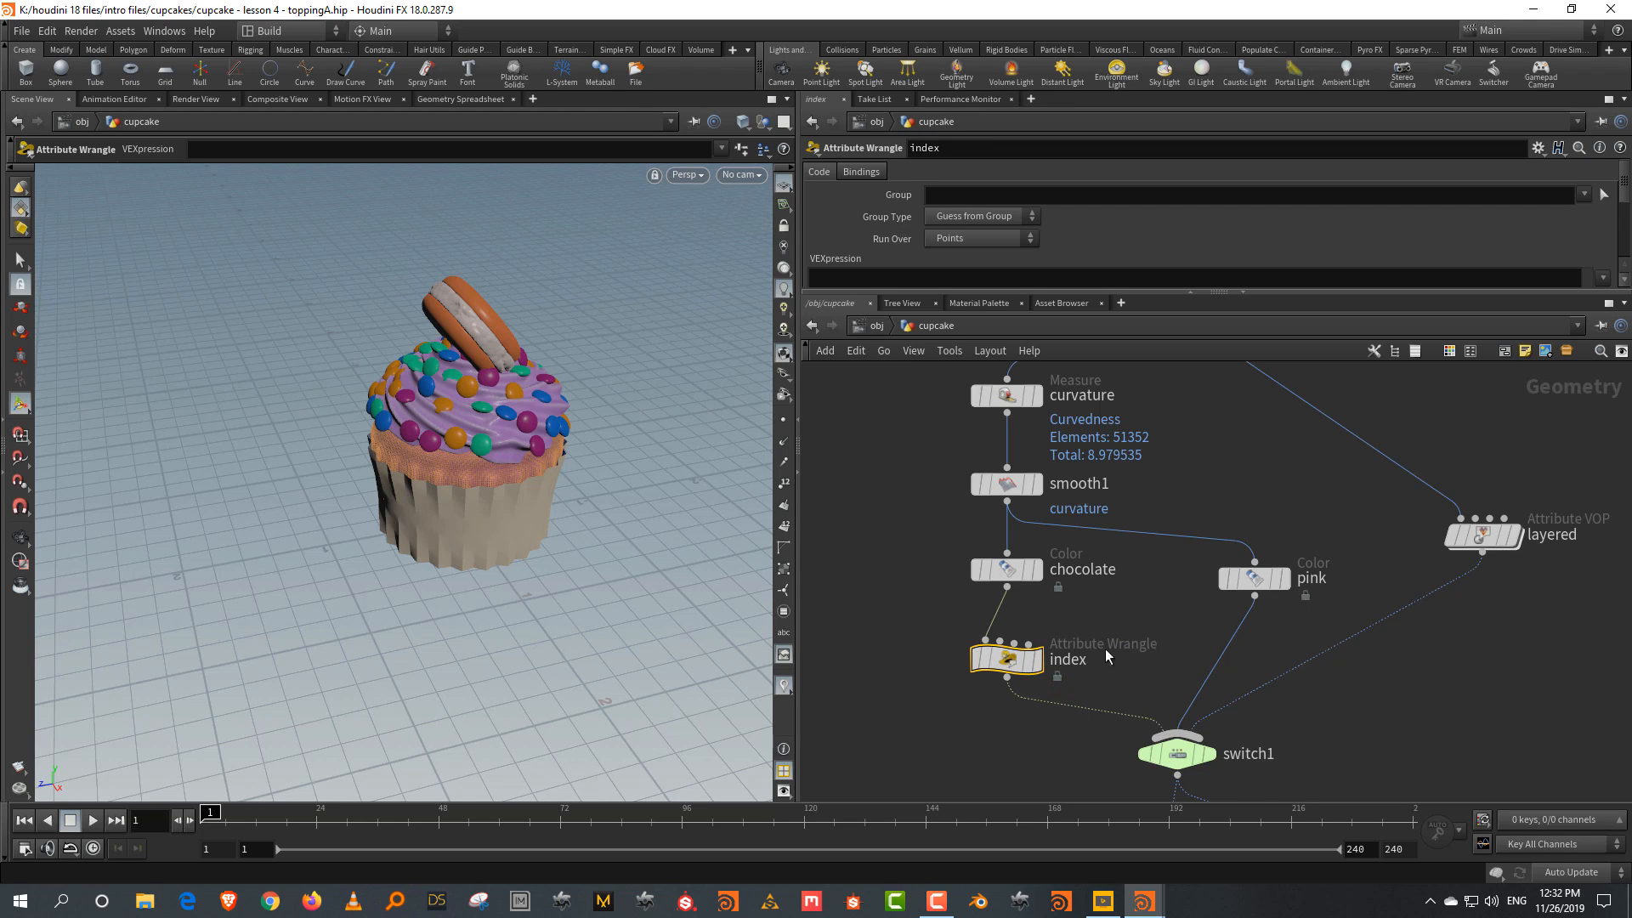
Enlarge the wrangle's code area and rename the node as variant
{"action": "left_click", "coordinate": [994, 663]}
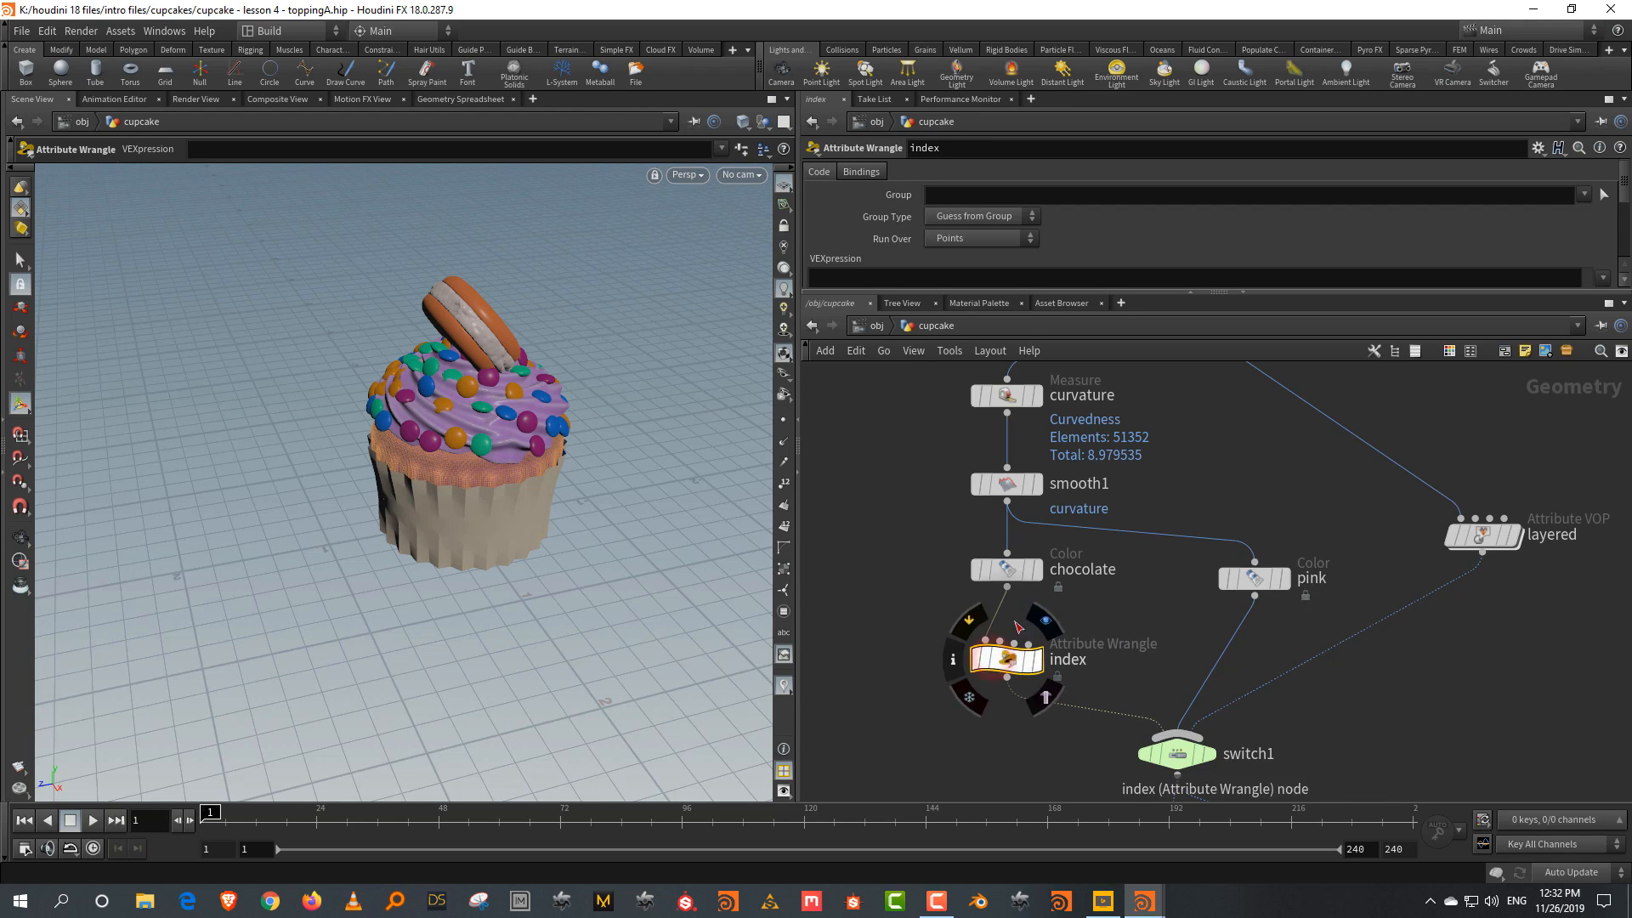
{"action": "left_click", "coordinate": [1027, 287]}
{"action": "left_click", "coordinate": [964, 314]}
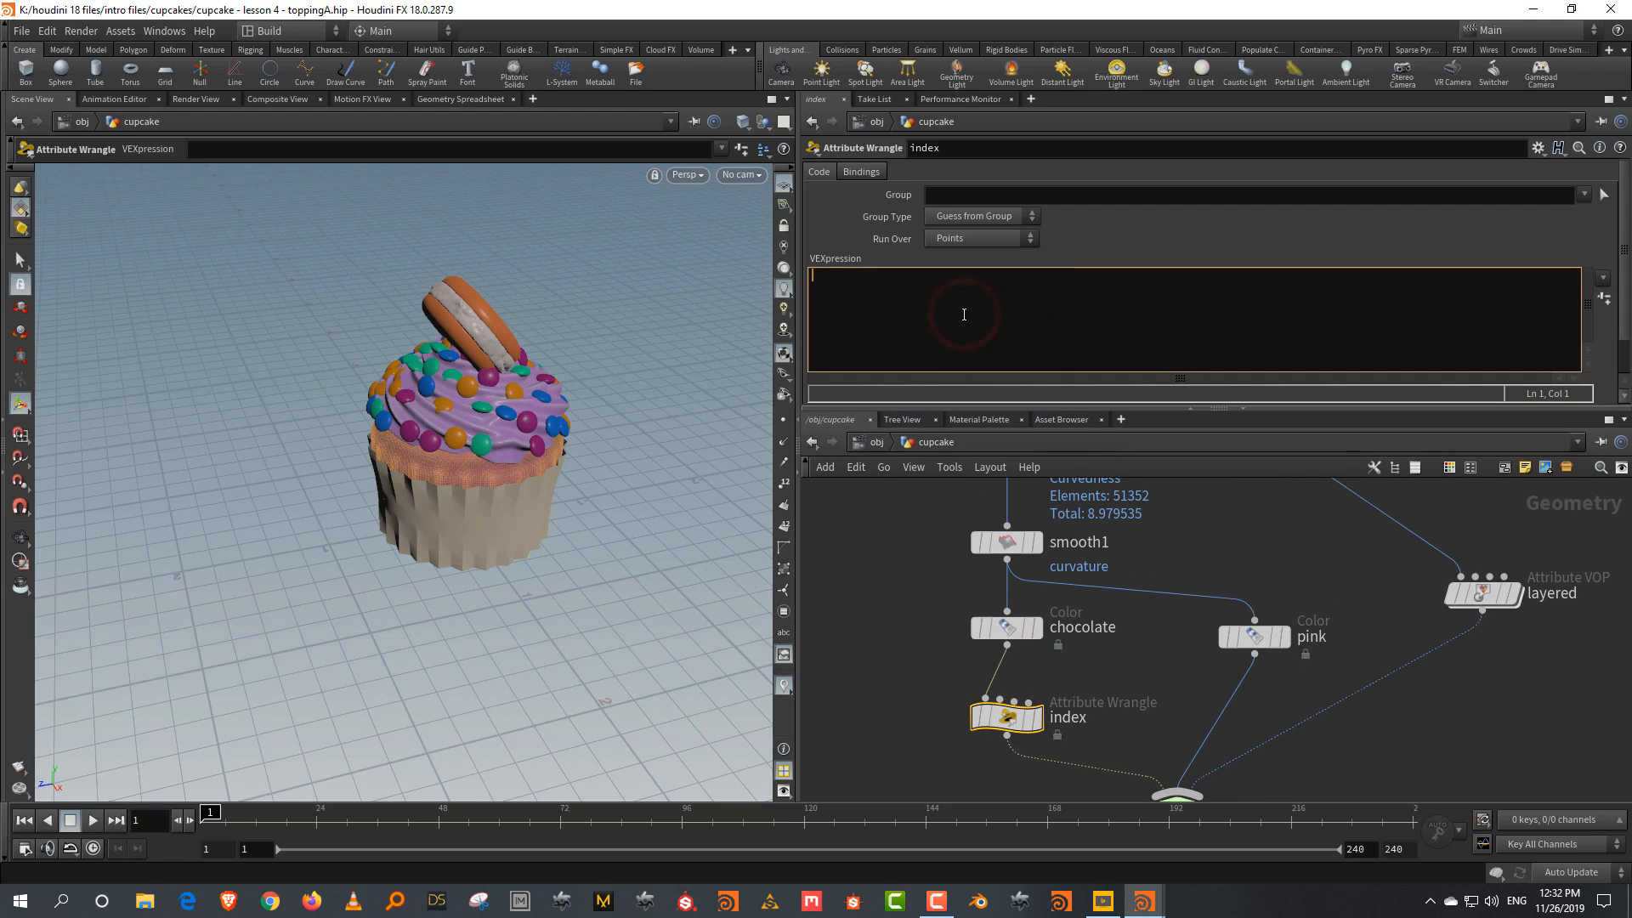
{"action": "double_click", "coordinate": [1069, 718]}
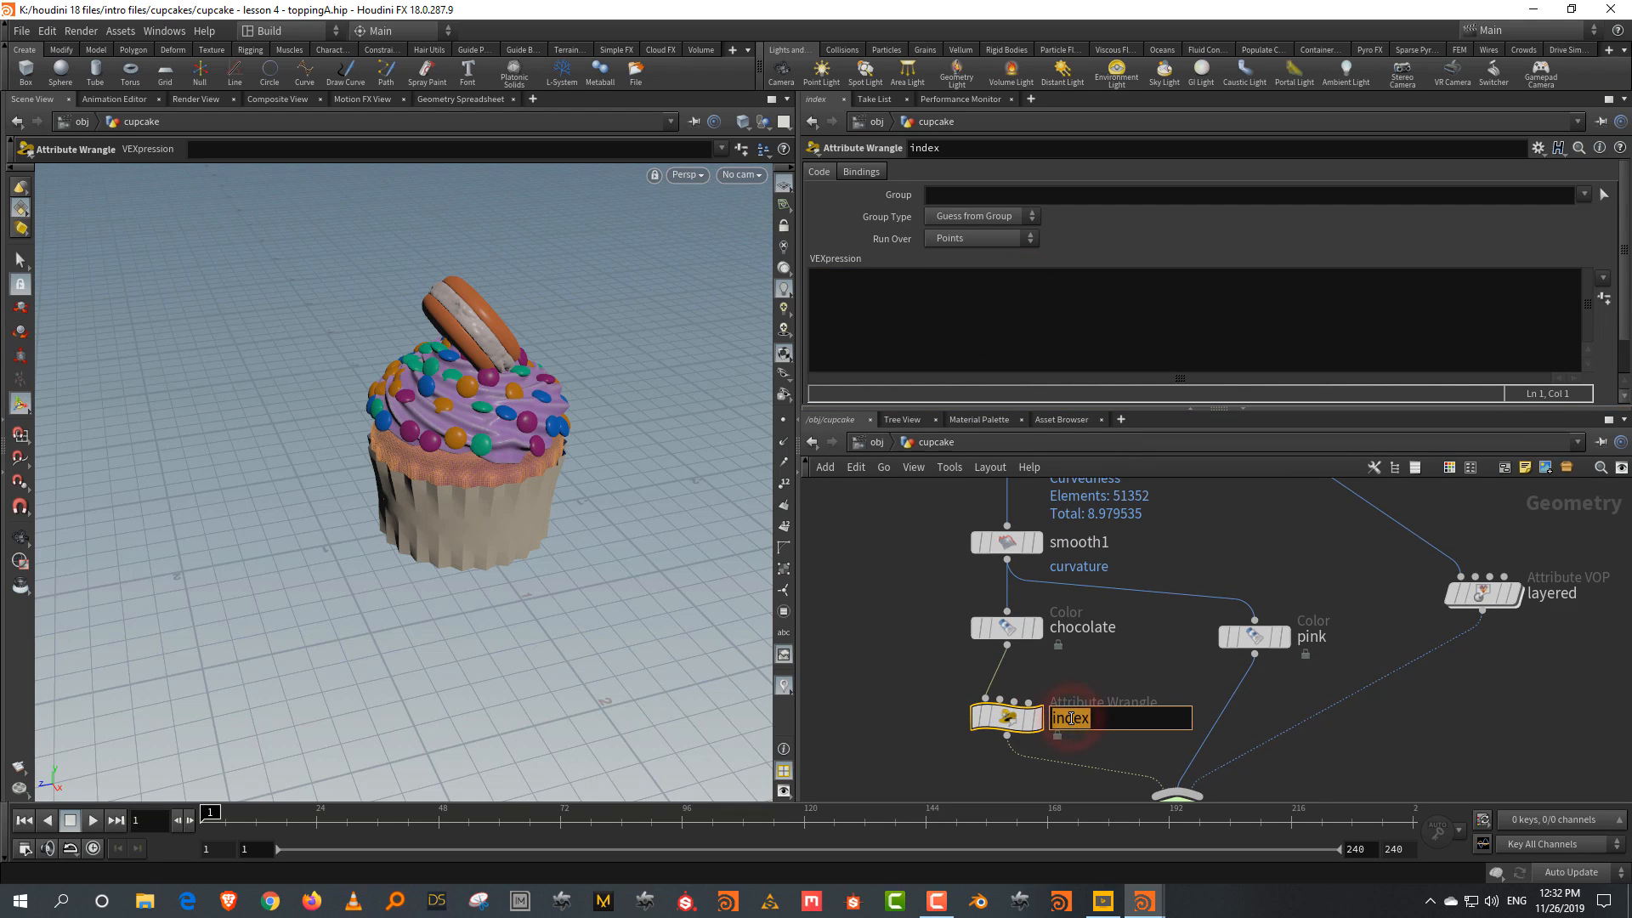
{"action": "type", "text": "vai"}
{"action": "type", "text": "iant"}
{"action": "key", "text": "Return"}
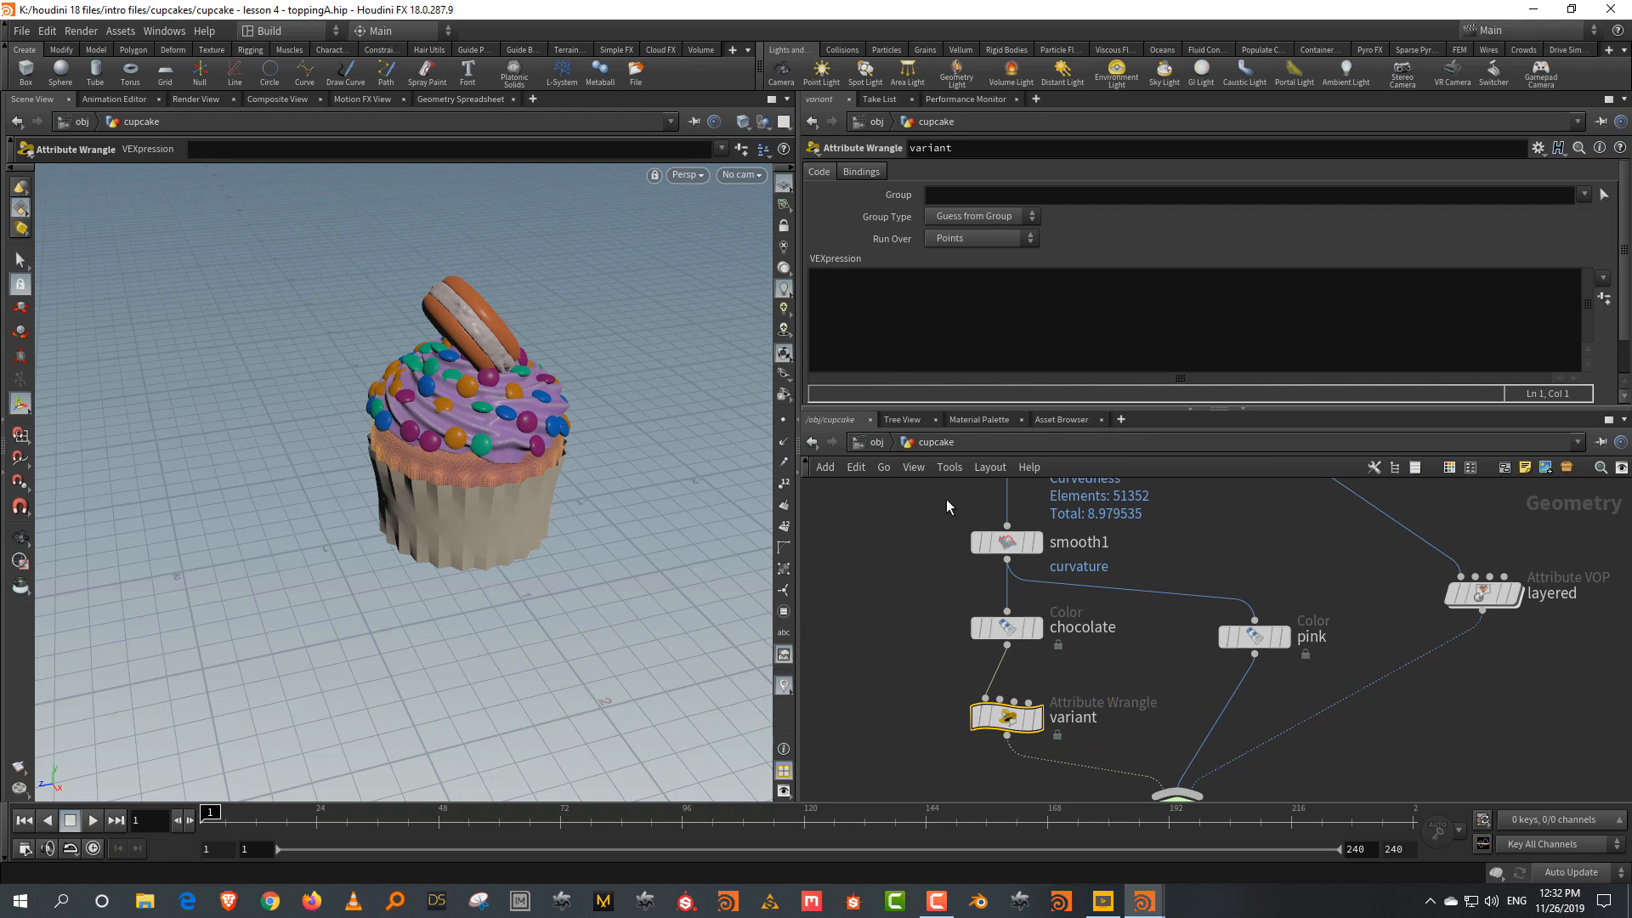
Enter the VEX code i@variant = 0; in the variant wrangle
{"action": "left_click", "coordinate": [891, 324]}
{"action": "type", "text": "i"}
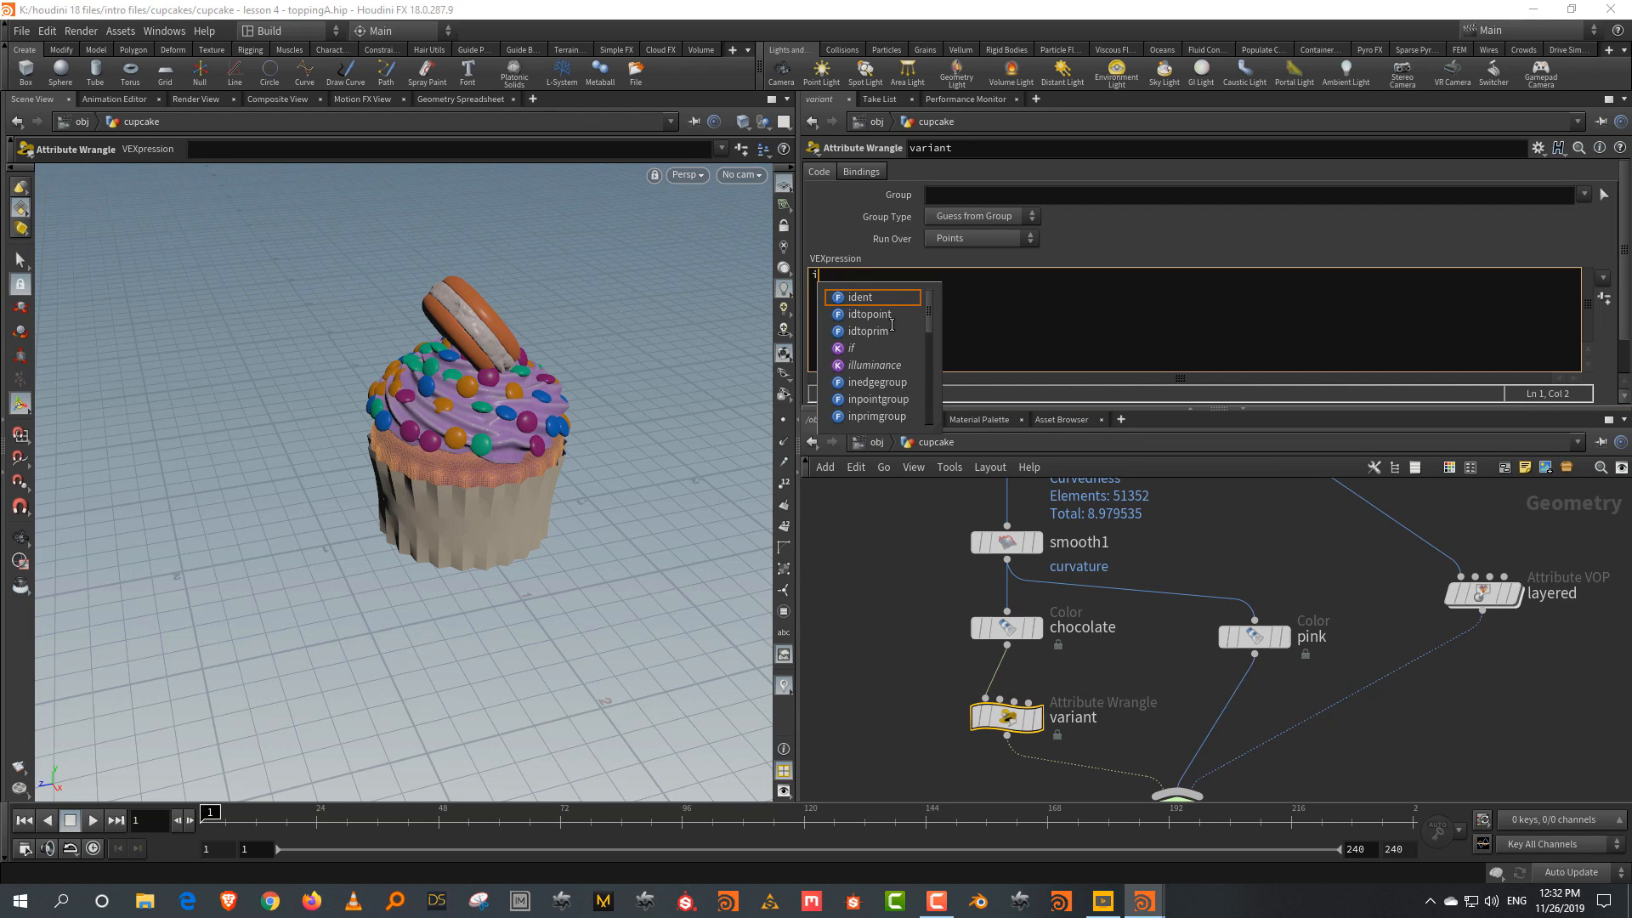
{"action": "type", "text": "@va"}
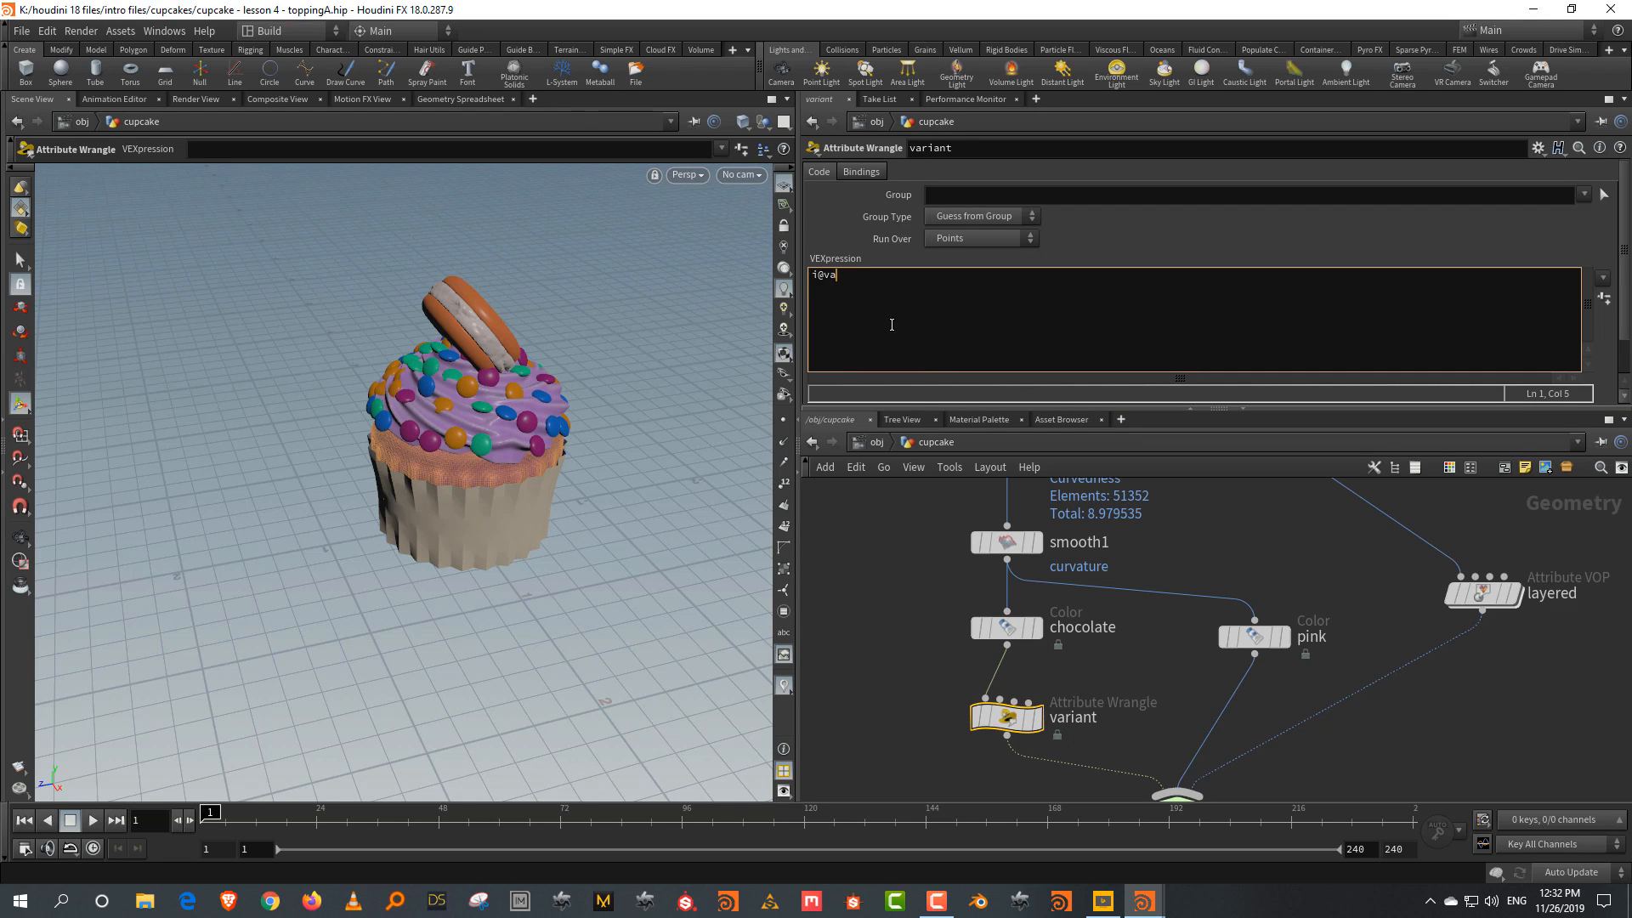
{"action": "type", "text": "triant = 0;"}
{"action": "left_click", "coordinate": [872, 608]}
{"action": "left_click", "coordinate": [893, 690]}
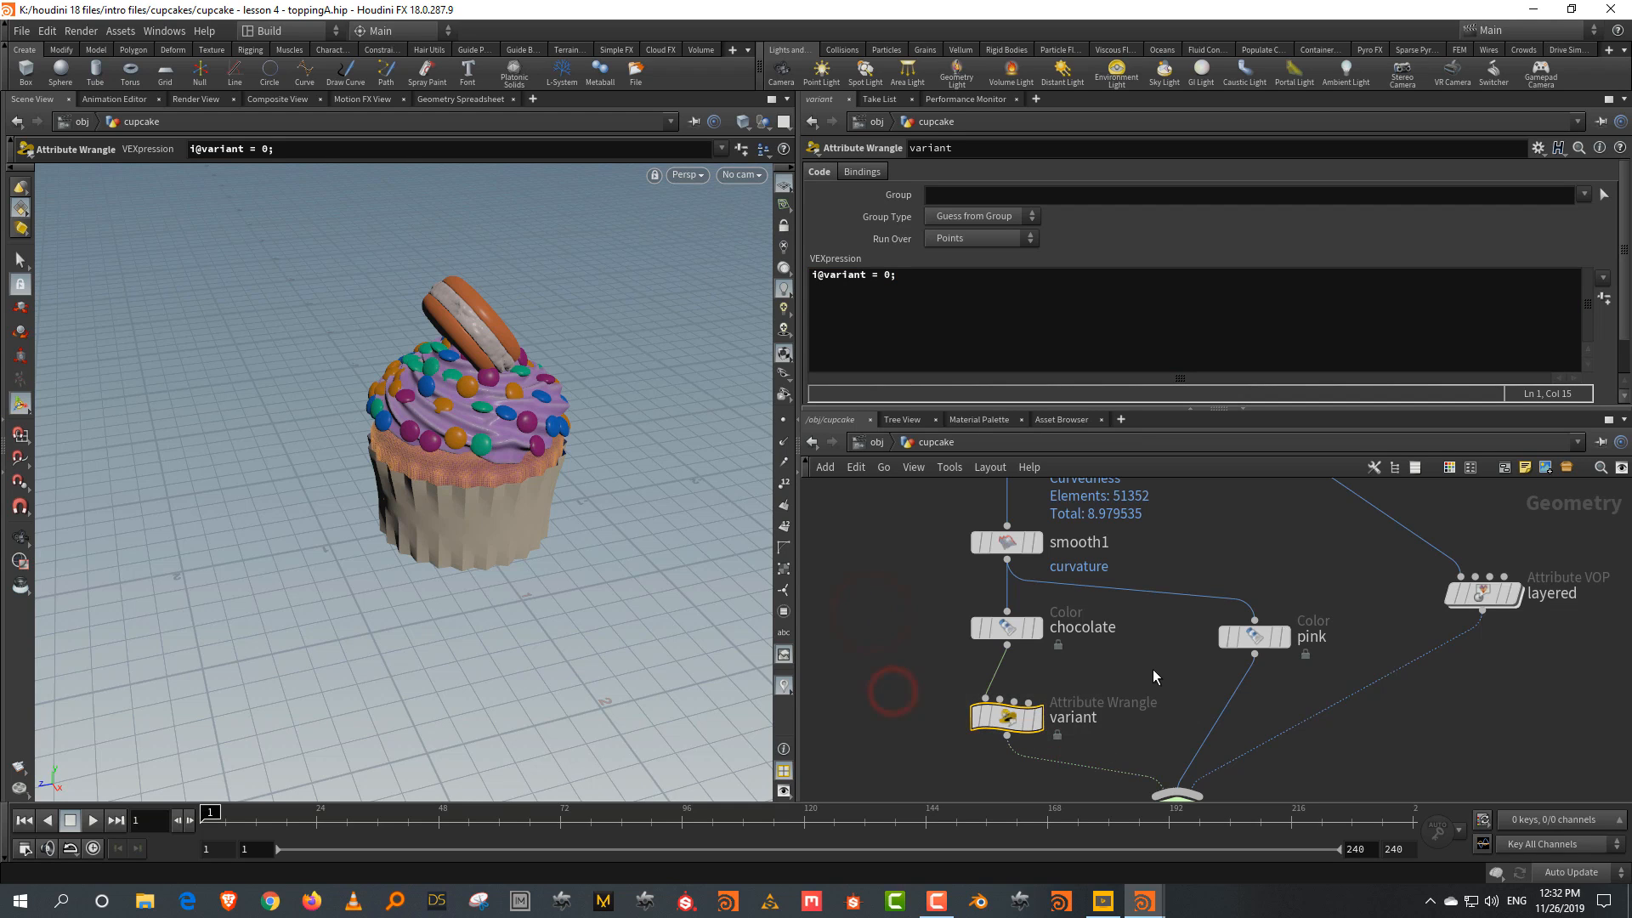
Insert copies of the variant wrangle after the pink and layered nodes, setting i@variant to 1 and 2 respectively
{"action": "key", "text": "ctrl+c"}
{"action": "key", "text": "ctrl+v"}
{"action": "left_click_drag", "start_coordinate": [1153, 666], "coordinate": [1212, 727]}
{"action": "double_click", "coordinate": [886, 276]}
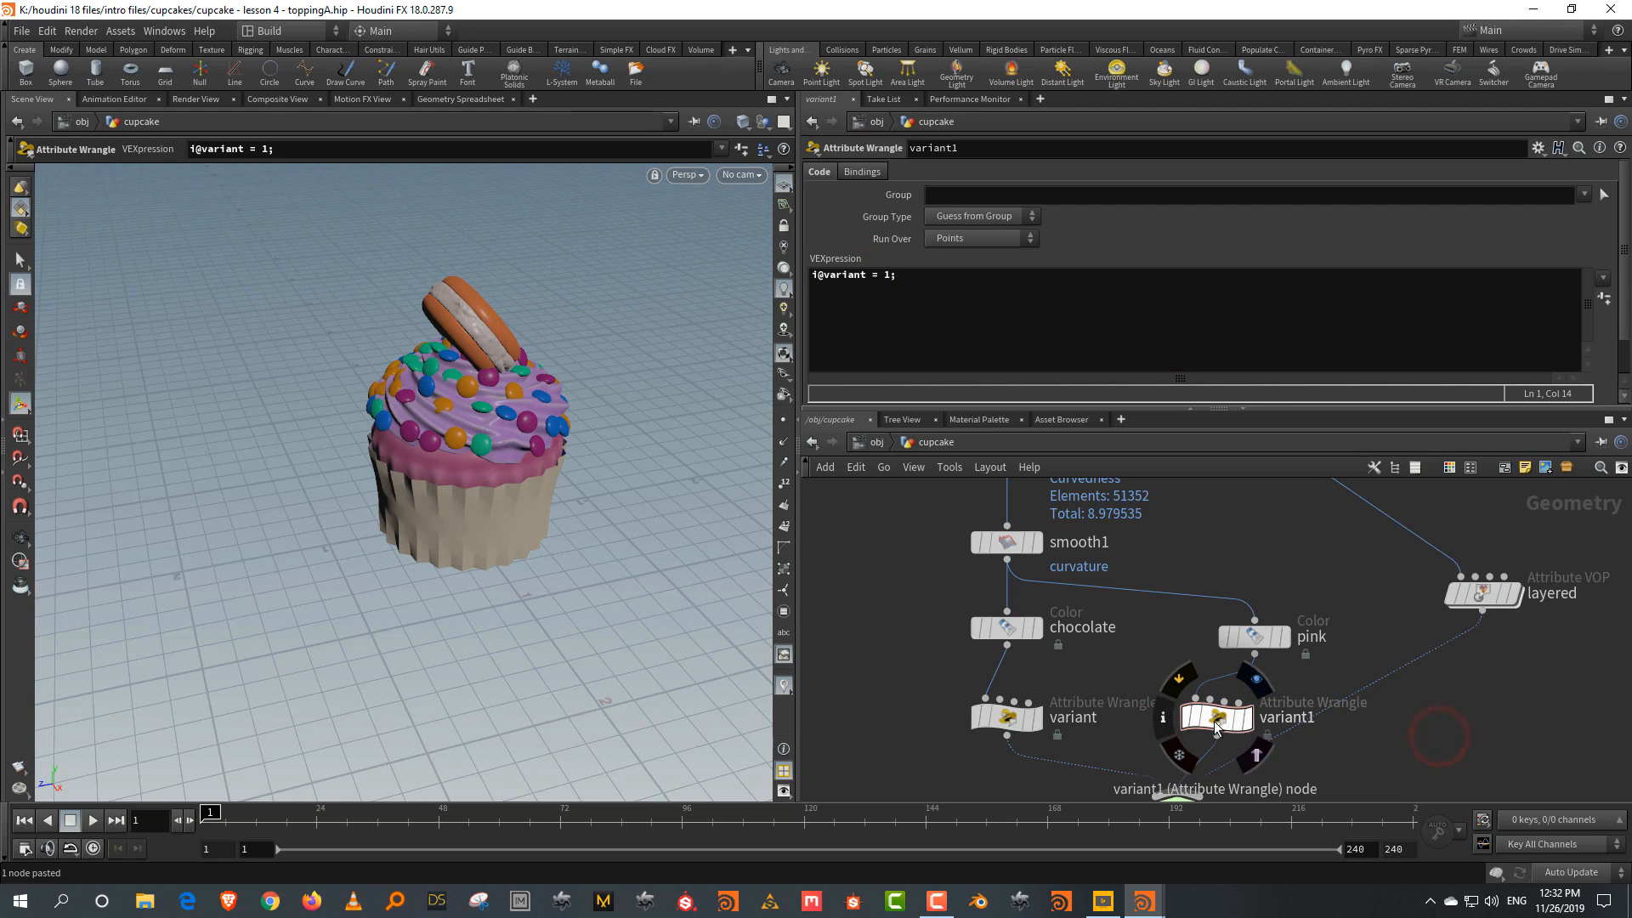
{"action": "left_click_drag", "start_coordinate": [1222, 722], "coordinate": [1438, 745], "text": "alt"}
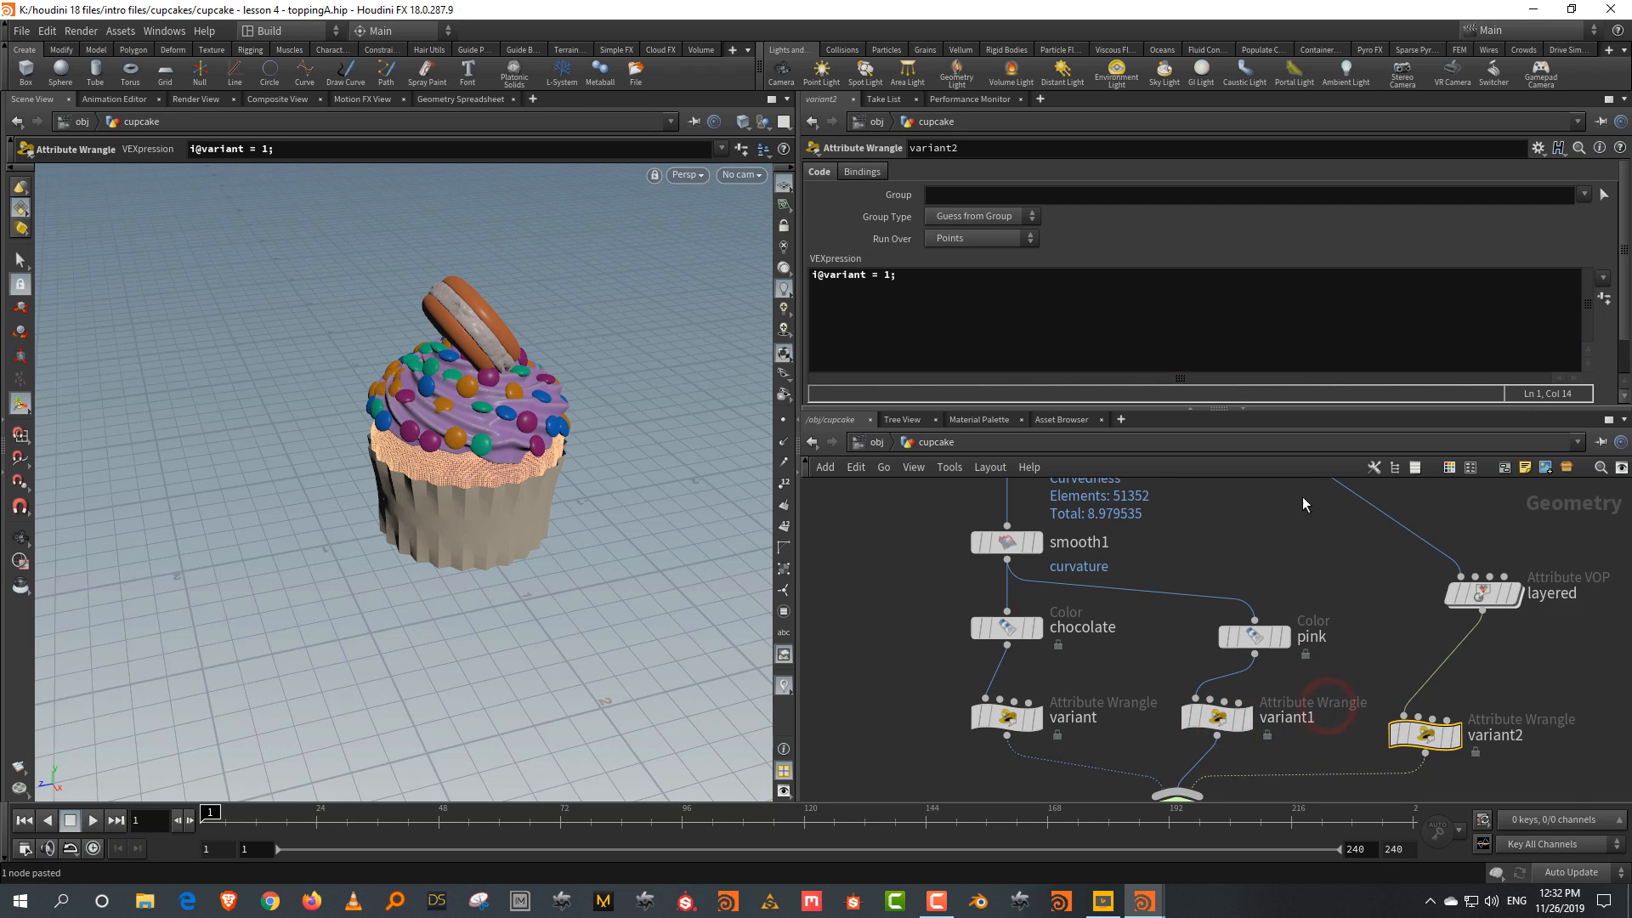
{"action": "left_click", "coordinate": [883, 279]}
Insert a copy of the variant wrangle between icingA and switch2 and set its code to i@variant = 0;
{"action": "scroll", "coordinate": [899, 603], "scroll_direction": "down", "scroll_amount": 6}
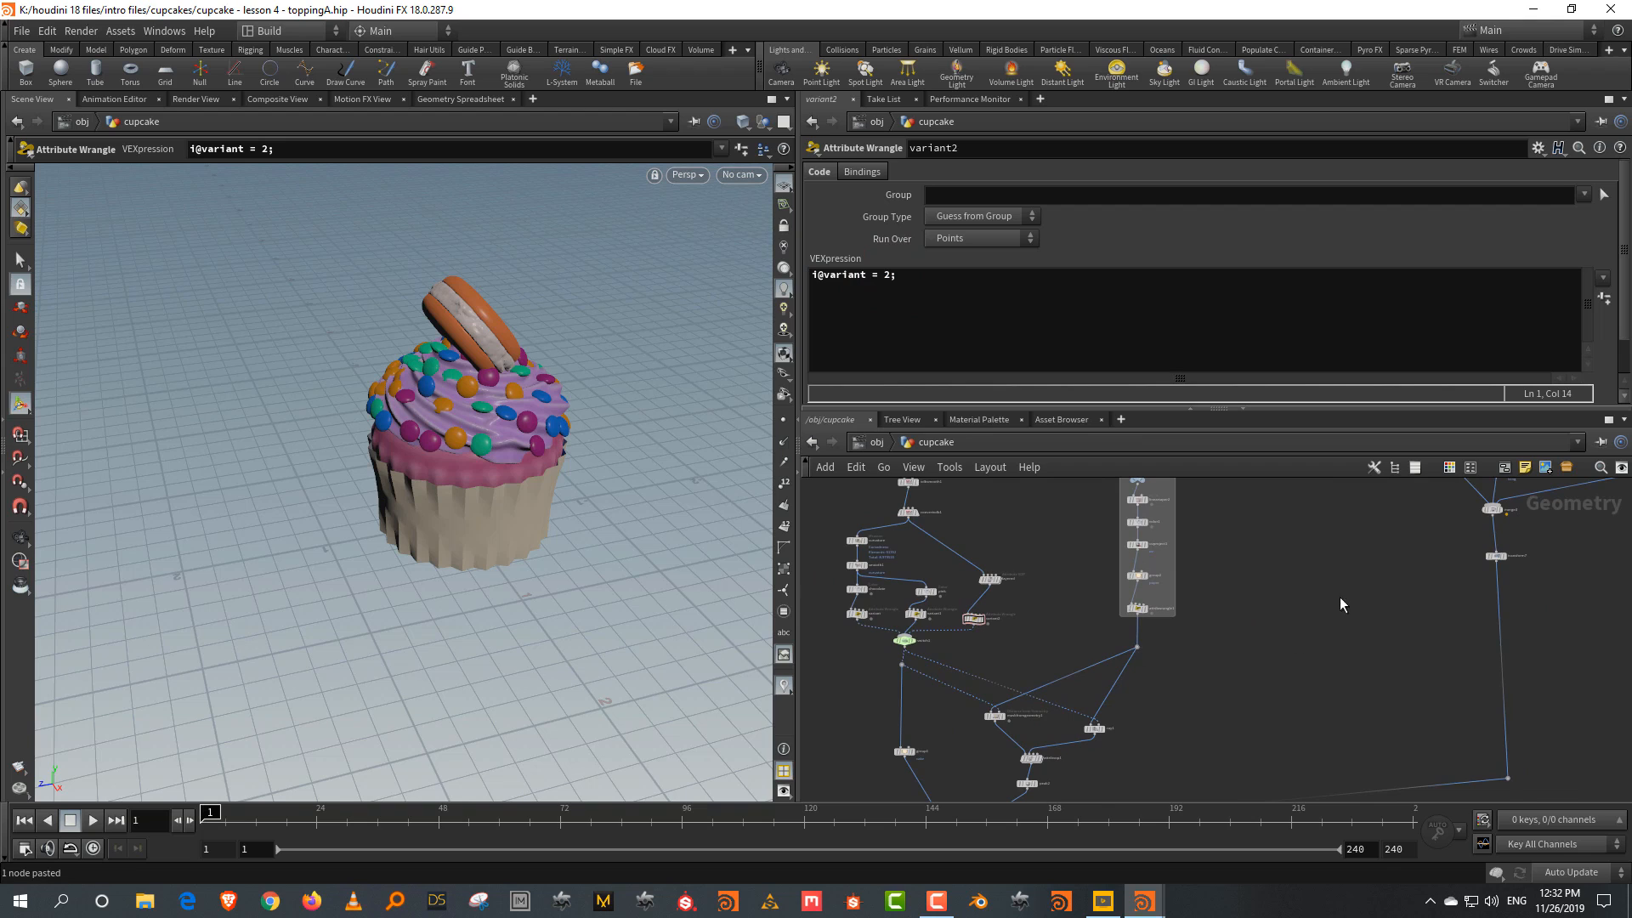
{"action": "middle_click_drag", "start_coordinate": [1341, 598], "coordinate": [1317, 703]}
{"action": "scroll", "coordinate": [965, 735], "scroll_direction": "up", "scroll_amount": 5}
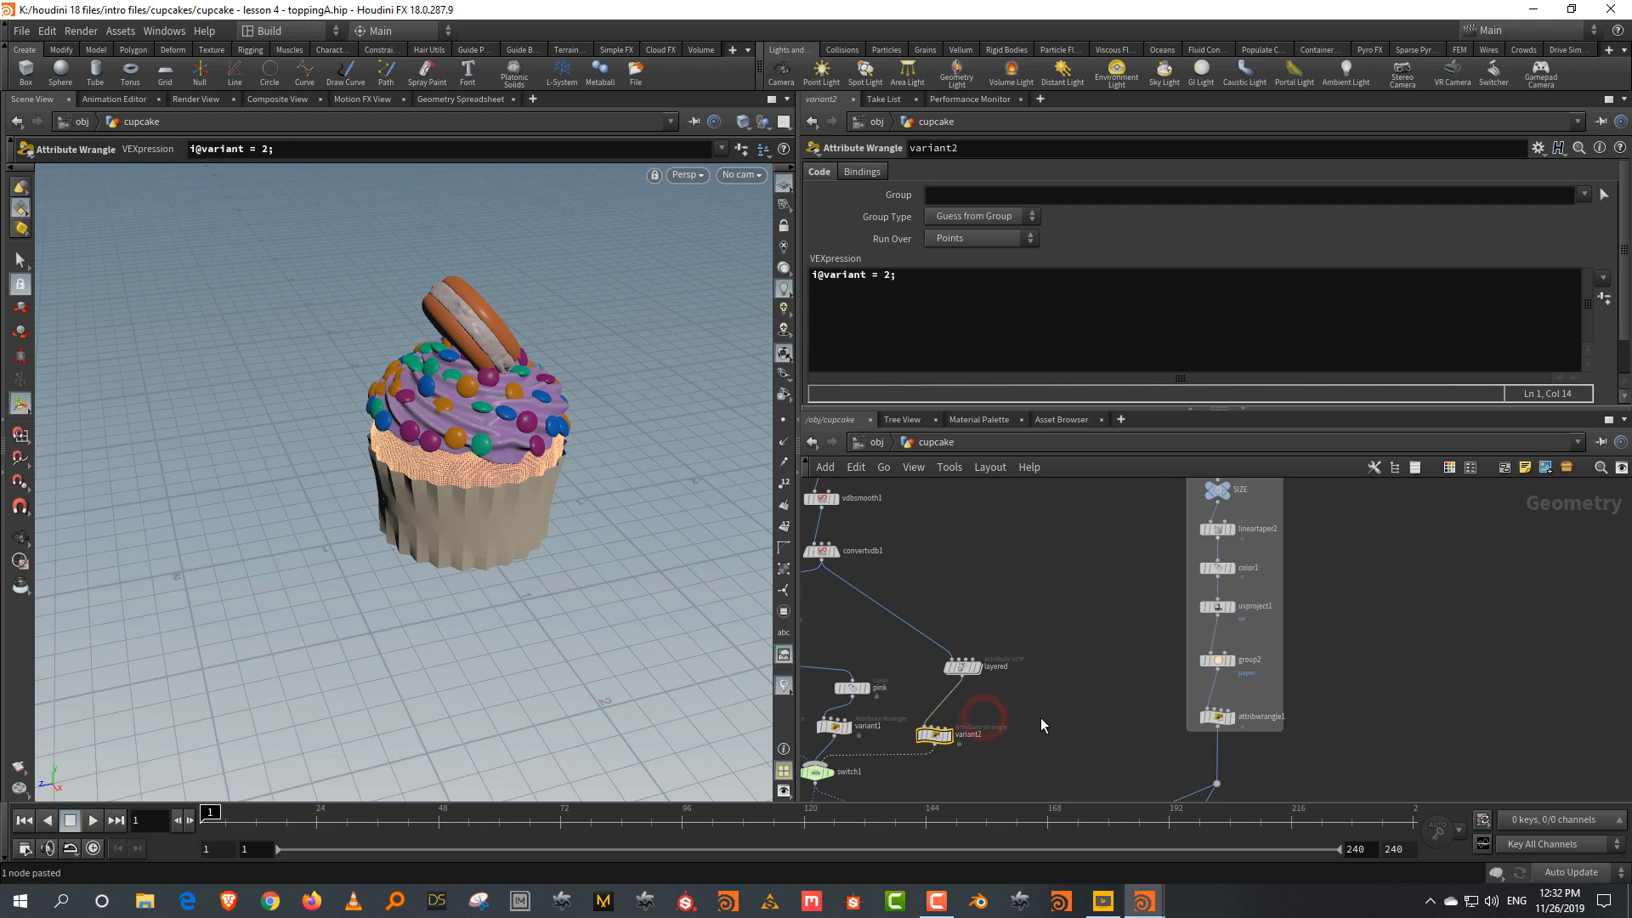
{"action": "key", "text": "ctrl+v"}
{"action": "left_click_drag", "start_coordinate": [1041, 717], "coordinate": [1450, 694]}
{"action": "scroll", "coordinate": [1461, 607], "scroll_direction": "down", "scroll_amount": 4}
{"action": "middle_click_drag", "start_coordinate": [1464, 600], "coordinate": [1329, 748]}
{"action": "scroll", "coordinate": [1328, 750], "scroll_direction": "down", "scroll_amount": 1}
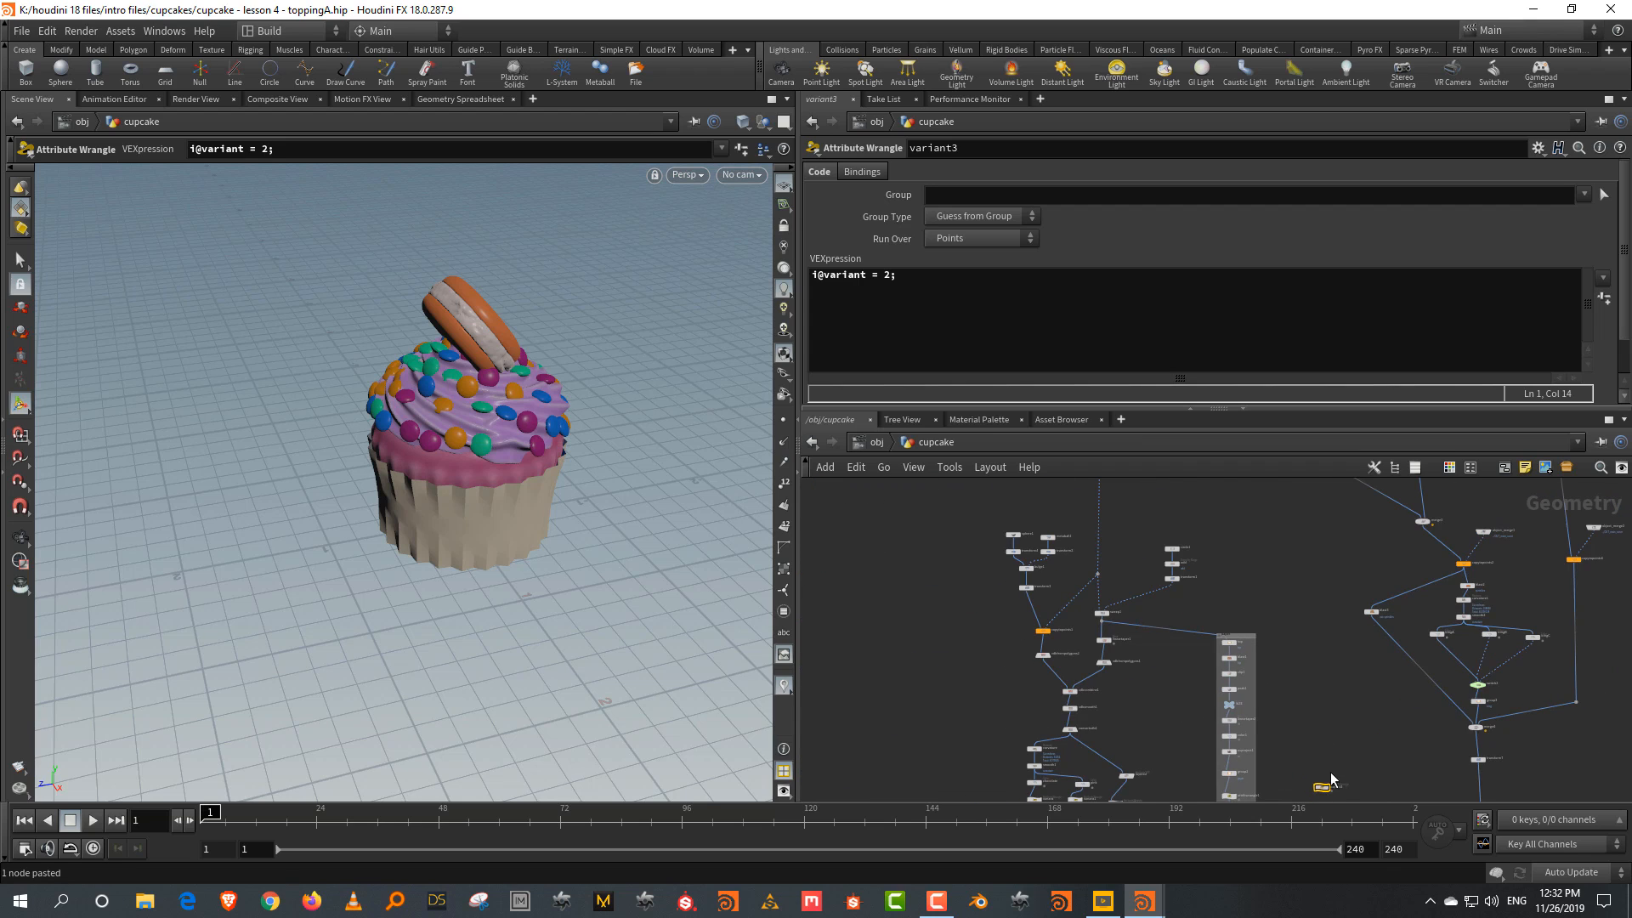
{"action": "left_click_drag", "start_coordinate": [1324, 786], "coordinate": [1312, 567]}
{"action": "middle_click_drag", "start_coordinate": [1363, 556], "coordinate": [1271, 515]}
{"action": "scroll", "coordinate": [1348, 678], "scroll_direction": "up", "scroll_amount": 3}
{"action": "scroll", "coordinate": [1271, 515], "scroll_direction": "up", "scroll_amount": 2}
{"action": "left_click_drag", "start_coordinate": [1155, 520], "coordinate": [1237, 716]}
{"action": "scroll", "coordinate": [1293, 730], "scroll_direction": "up", "scroll_amount": 2}
{"action": "middle_click_drag", "start_coordinate": [1293, 730], "coordinate": [1247, 685]}
{"action": "scroll", "coordinate": [1247, 685], "scroll_direction": "up", "scroll_amount": 2}
{"action": "left_click_drag", "start_coordinate": [1158, 666], "coordinate": [1525, 677]}
{"action": "middle_click_drag", "start_coordinate": [1369, 680], "coordinate": [1159, 685]}
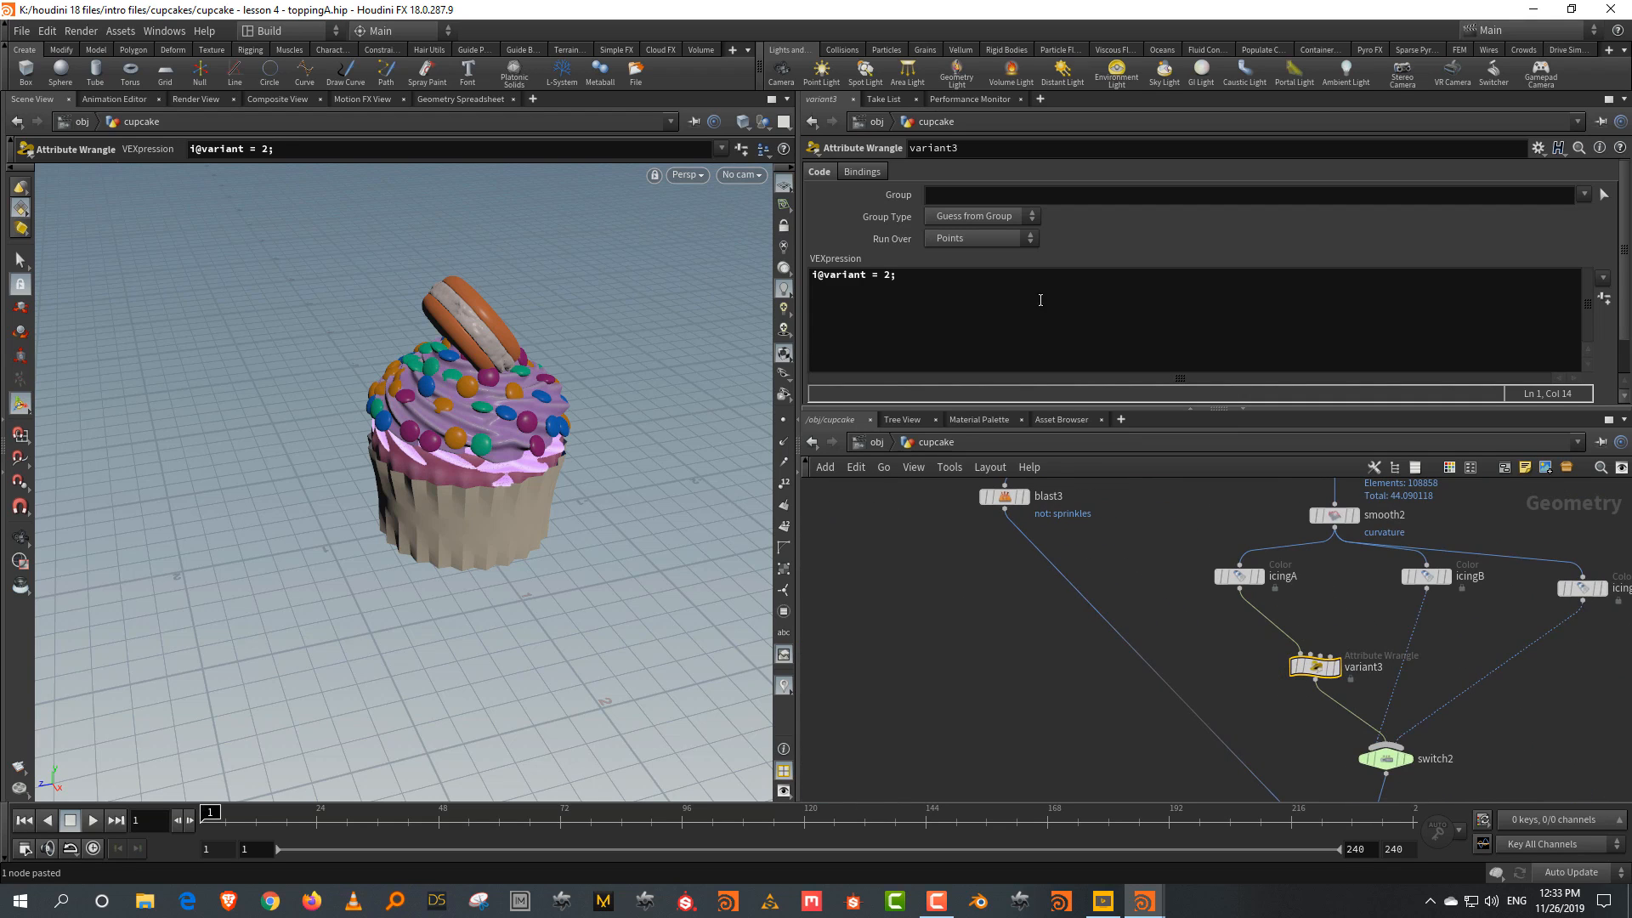
{"action": "double_click", "coordinate": [887, 275]}
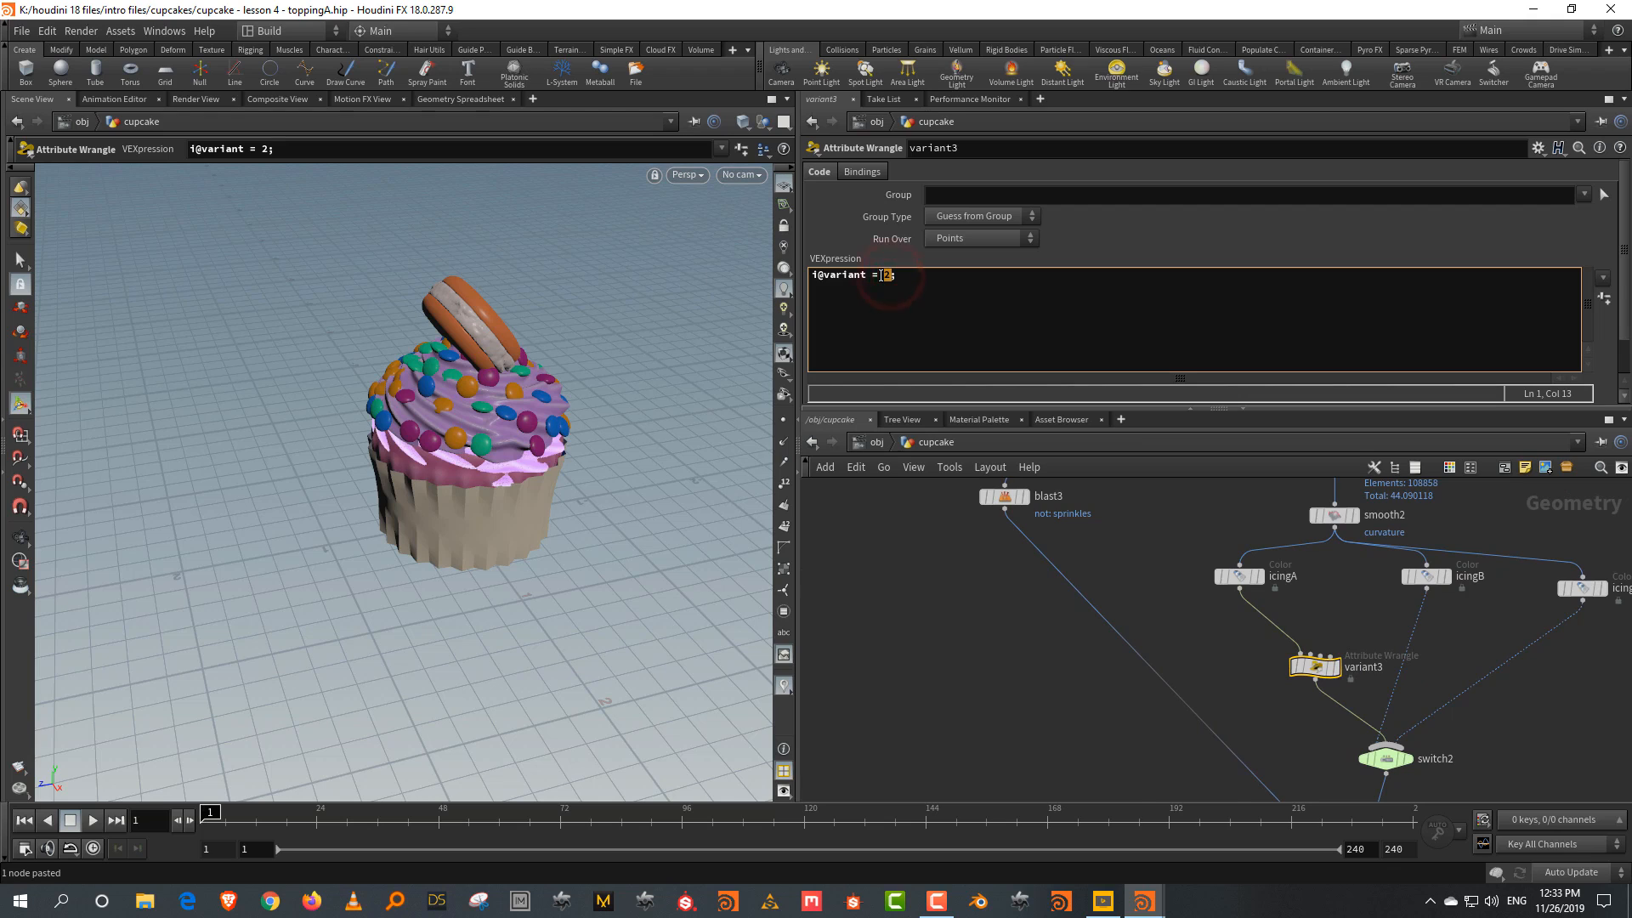
{"action": "type", "text": "0"}
Insert a copy of the wrangle between icingB and switch2 with i@variant set to 1
{"action": "key", "text": "ctrl+v"}
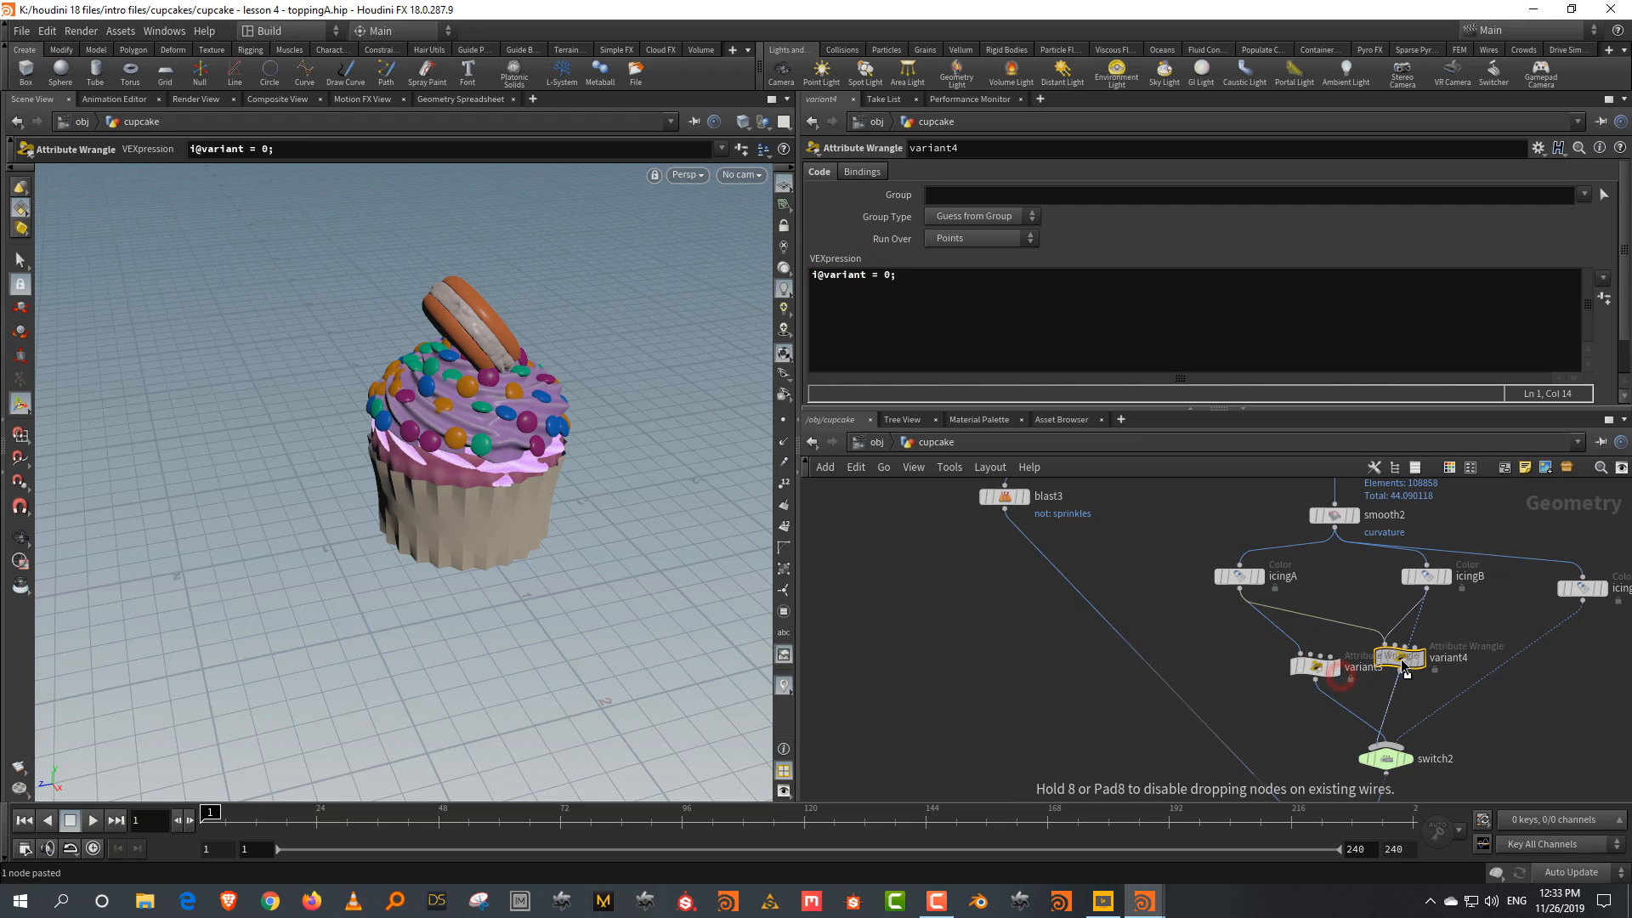
{"action": "left_click", "coordinate": [1400, 658]}
{"action": "double_click", "coordinate": [889, 275]}
{"action": "type", "text": "1"}
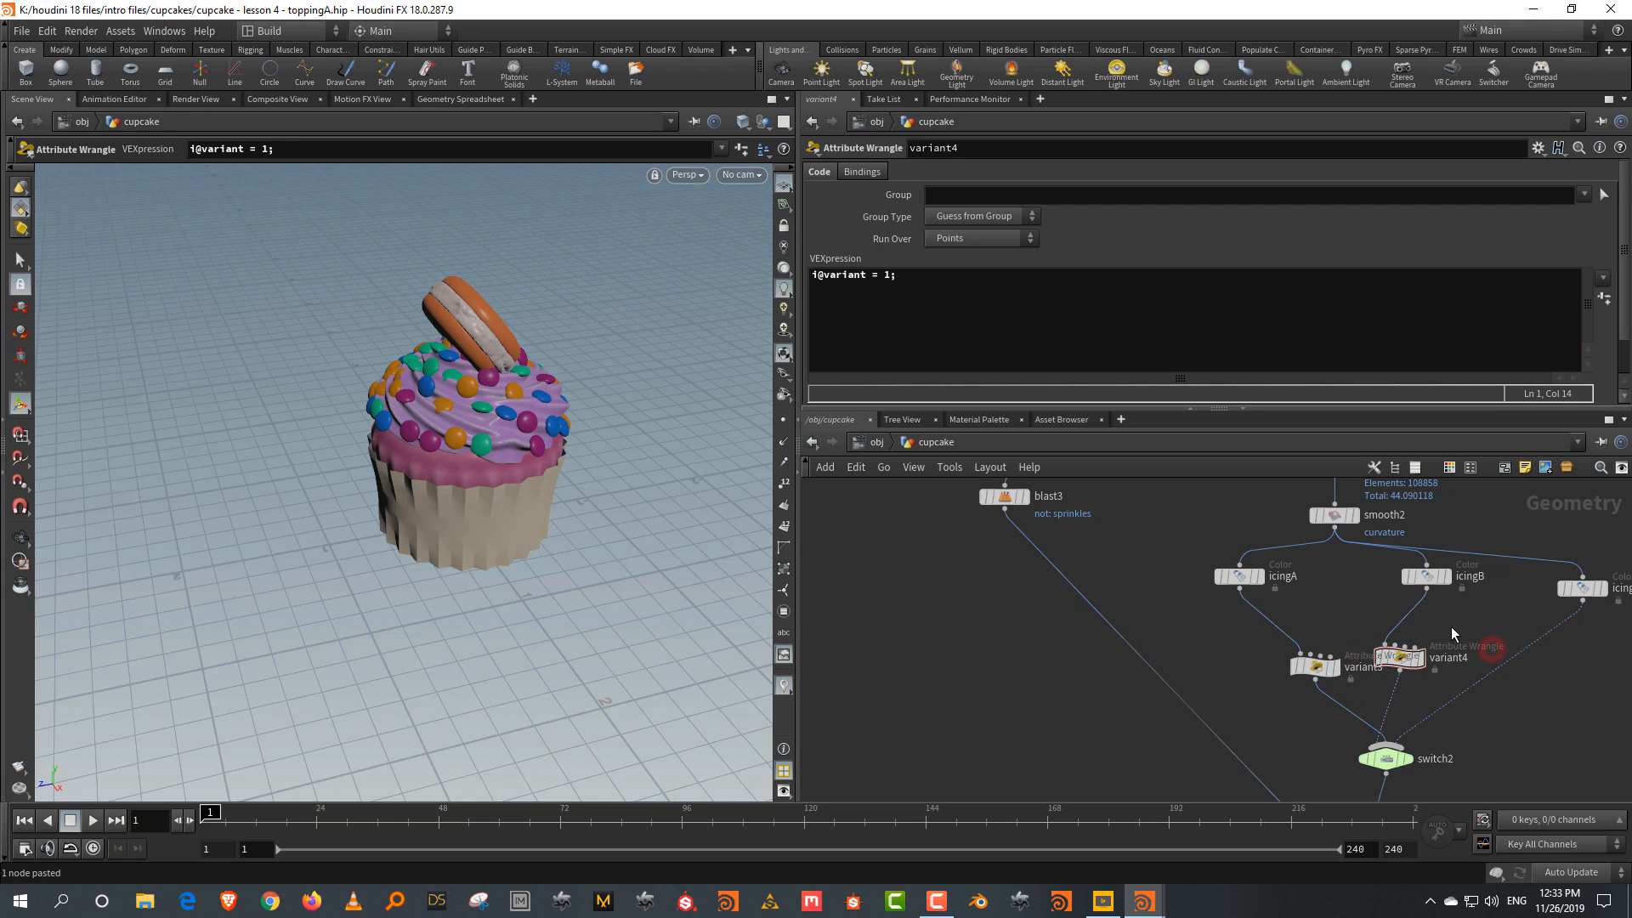
Insert a copy of the wrangle between the third icing color node and switch2 with i@variant set to 2
{"action": "key", "text": "ctrl+v"}
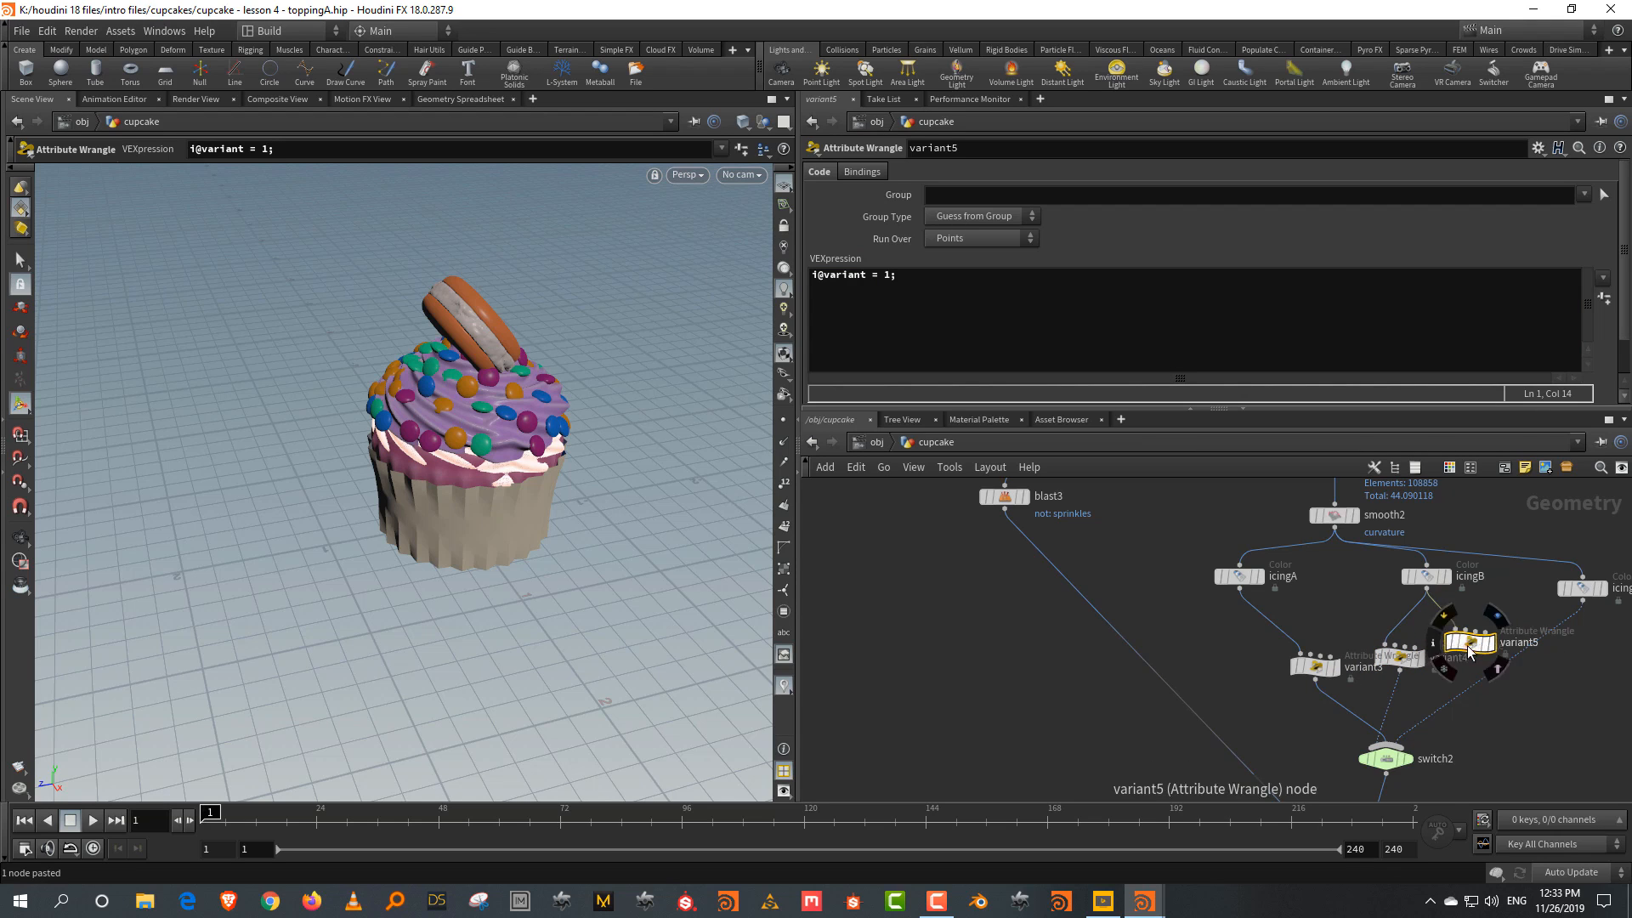
{"action": "left_click", "coordinate": [1498, 658]}
{"action": "left_click", "coordinate": [889, 274]}
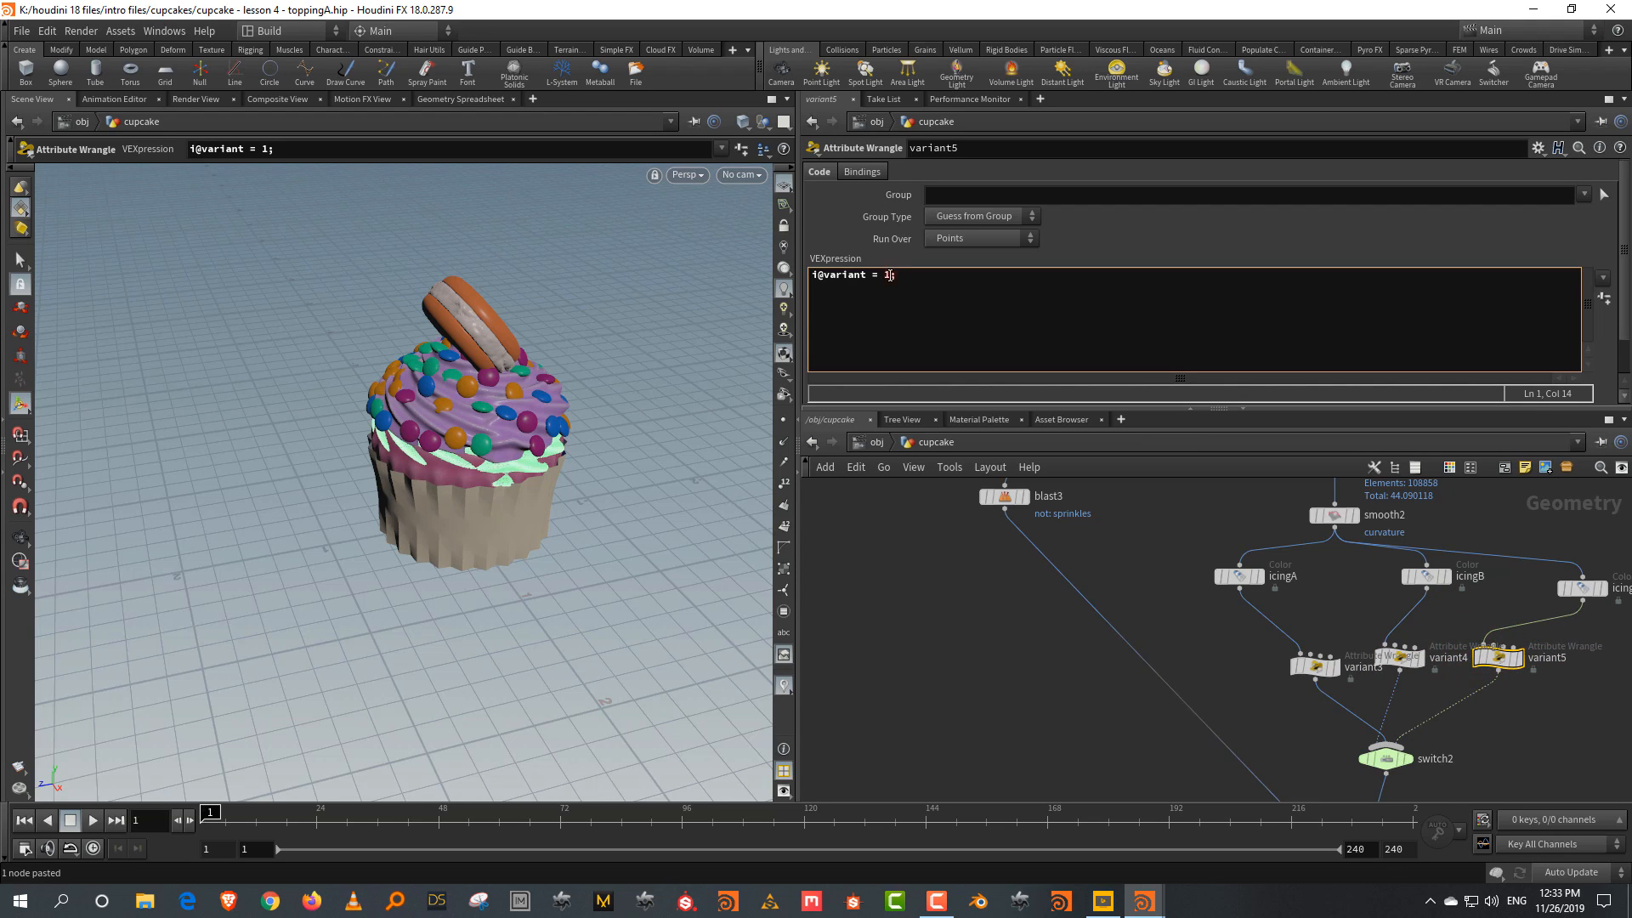
{"action": "left_click", "coordinate": [1058, 643]}
Insert a copy of the variant wrangle between copytopoints4 and switch4 and set its code to i@variant = 0;
{"action": "middle_click_drag", "start_coordinate": [1135, 532], "coordinate": [1178, 772]}
{"action": "middle_click_drag", "start_coordinate": [1148, 503], "coordinate": [1158, 667]}
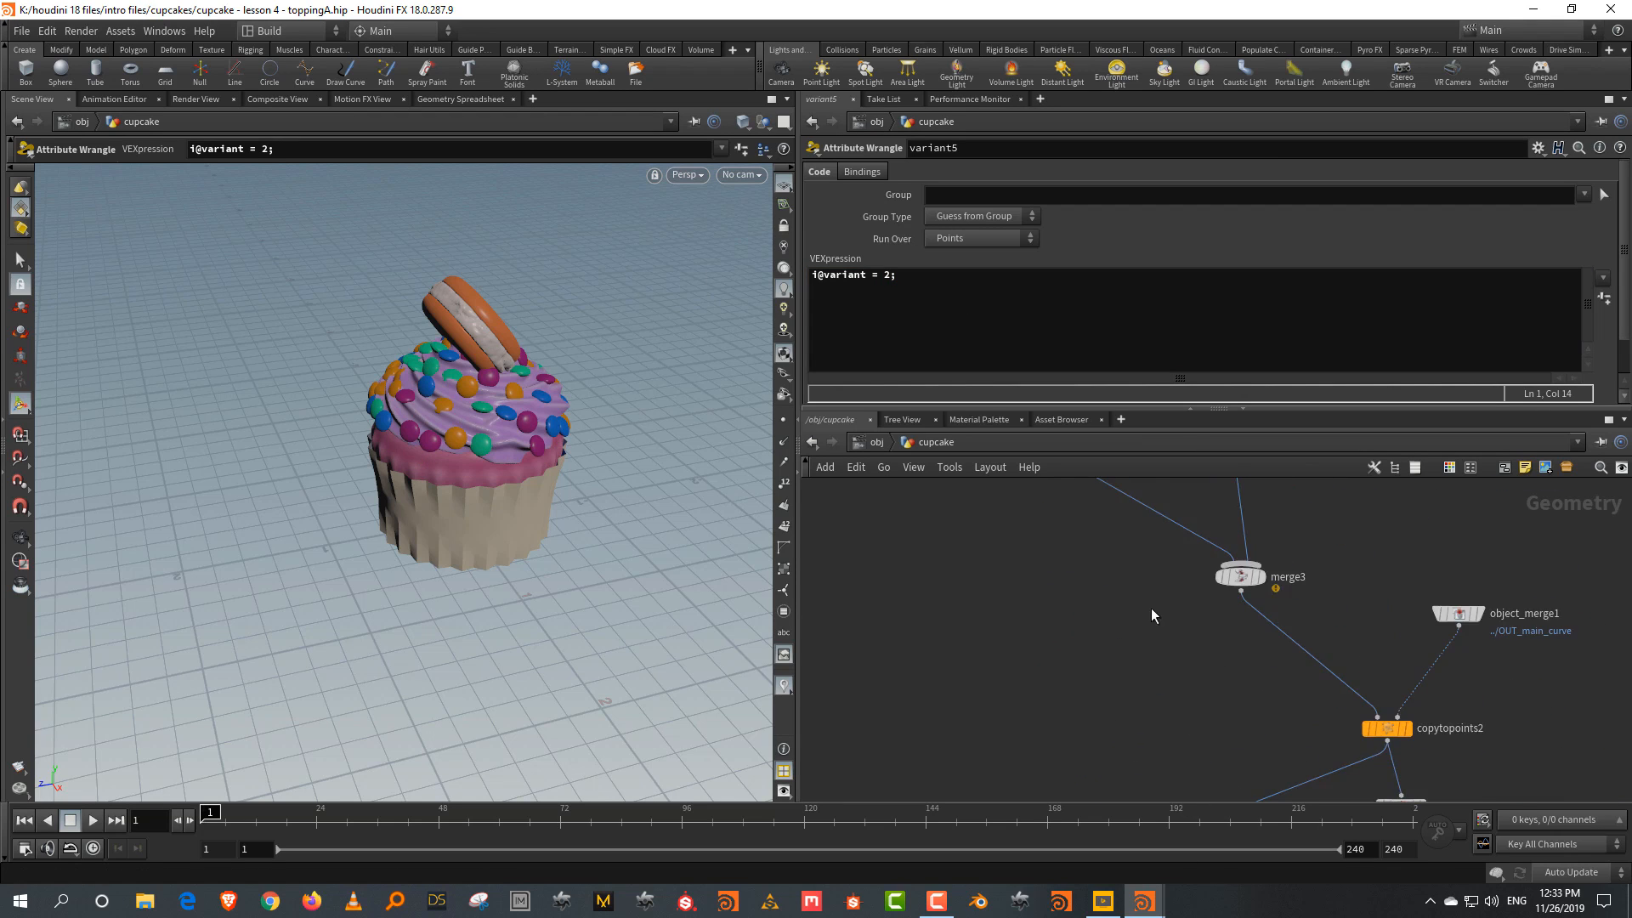
{"action": "middle_click_drag", "start_coordinate": [1143, 540], "coordinate": [1163, 762]}
{"action": "middle_click_drag", "start_coordinate": [1071, 578], "coordinate": [1262, 736]}
{"action": "scroll", "coordinate": [1261, 736], "scroll_direction": "down", "scroll_amount": 3}
{"action": "middle_click_drag", "start_coordinate": [1022, 583], "coordinate": [1115, 661]}
{"action": "scroll", "coordinate": [1114, 661], "scroll_direction": "up", "scroll_amount": 1}
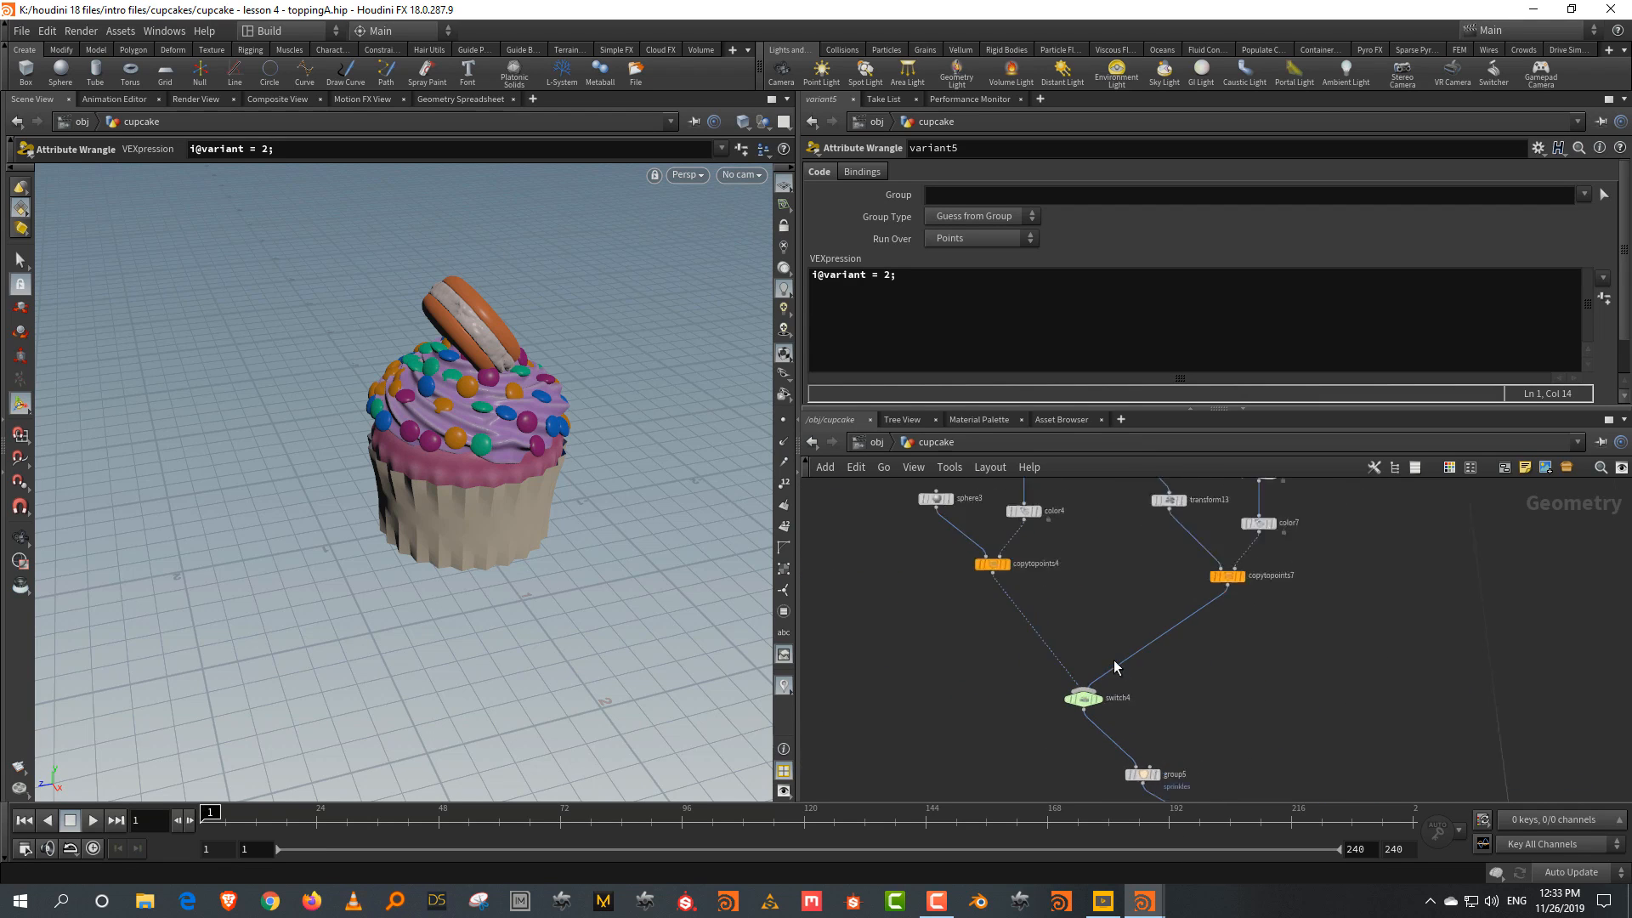
{"action": "scroll", "coordinate": [1116, 668], "scroll_direction": "up", "scroll_amount": 2}
{"action": "key", "text": "ctrl+v"}
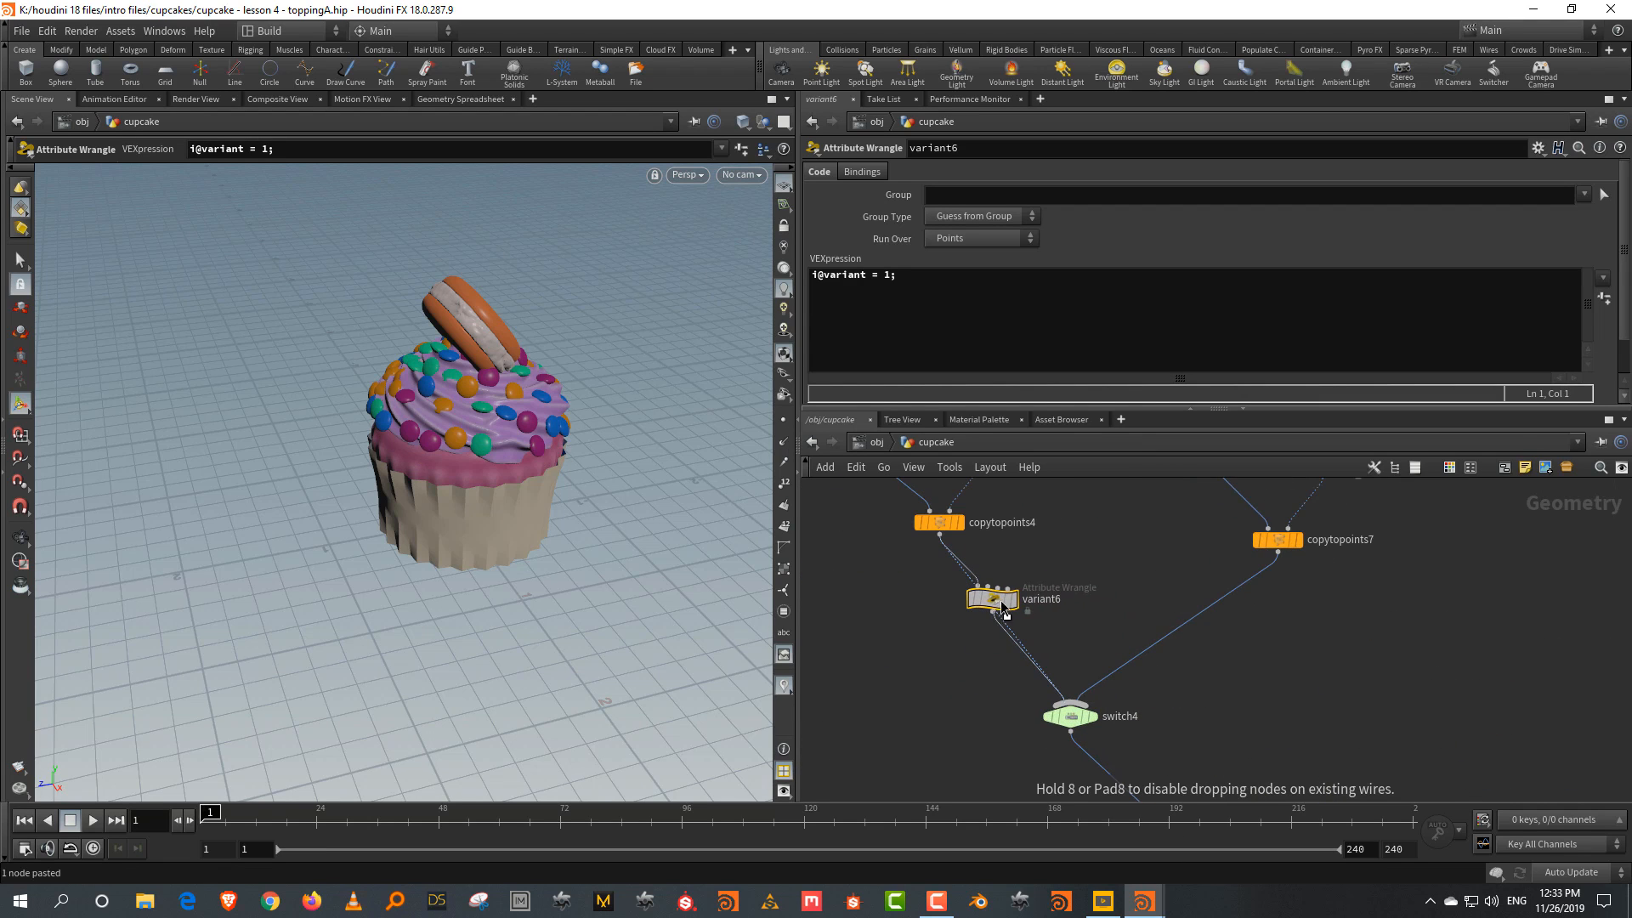
{"action": "double_click", "coordinate": [890, 277]}
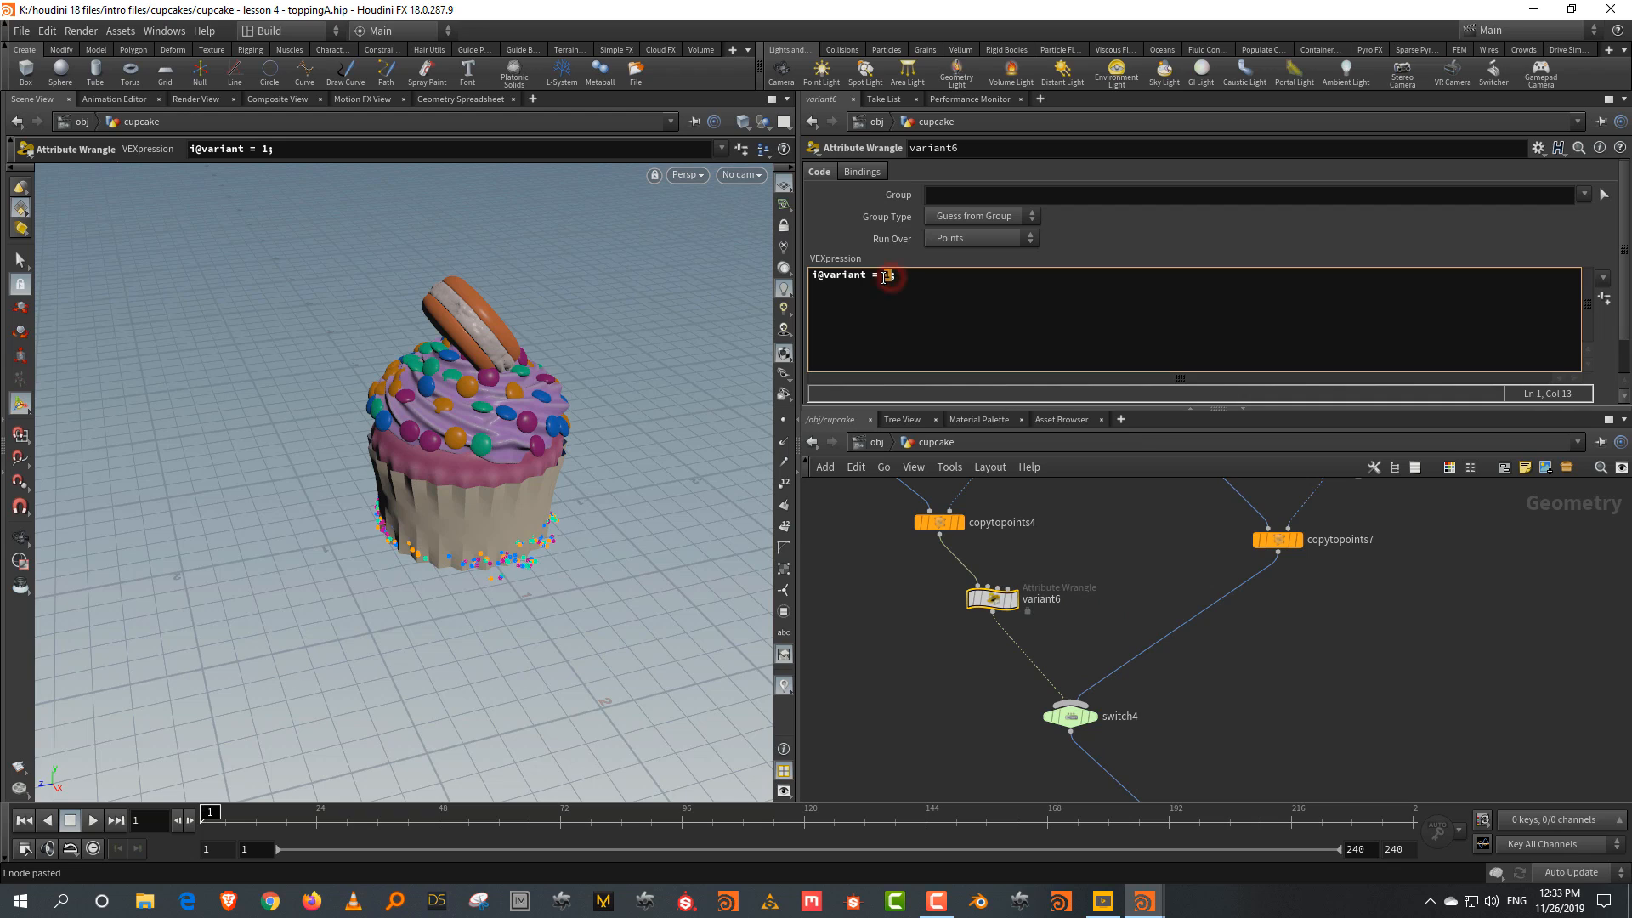
{"action": "type", "text": "0"}
{"action": "left_click", "coordinate": [1095, 578]}
Duplicate that wrangle onto the connection between copytopoints7 and switch4 and set its code to i@variant = 1;
{"action": "left_click_drag", "start_coordinate": [1095, 578], "coordinate": [954, 644]}
{"action": "key", "text": "ctrl+c"}
{"action": "key", "text": "ctrl+v"}
{"action": "left_click", "coordinate": [1197, 632]}
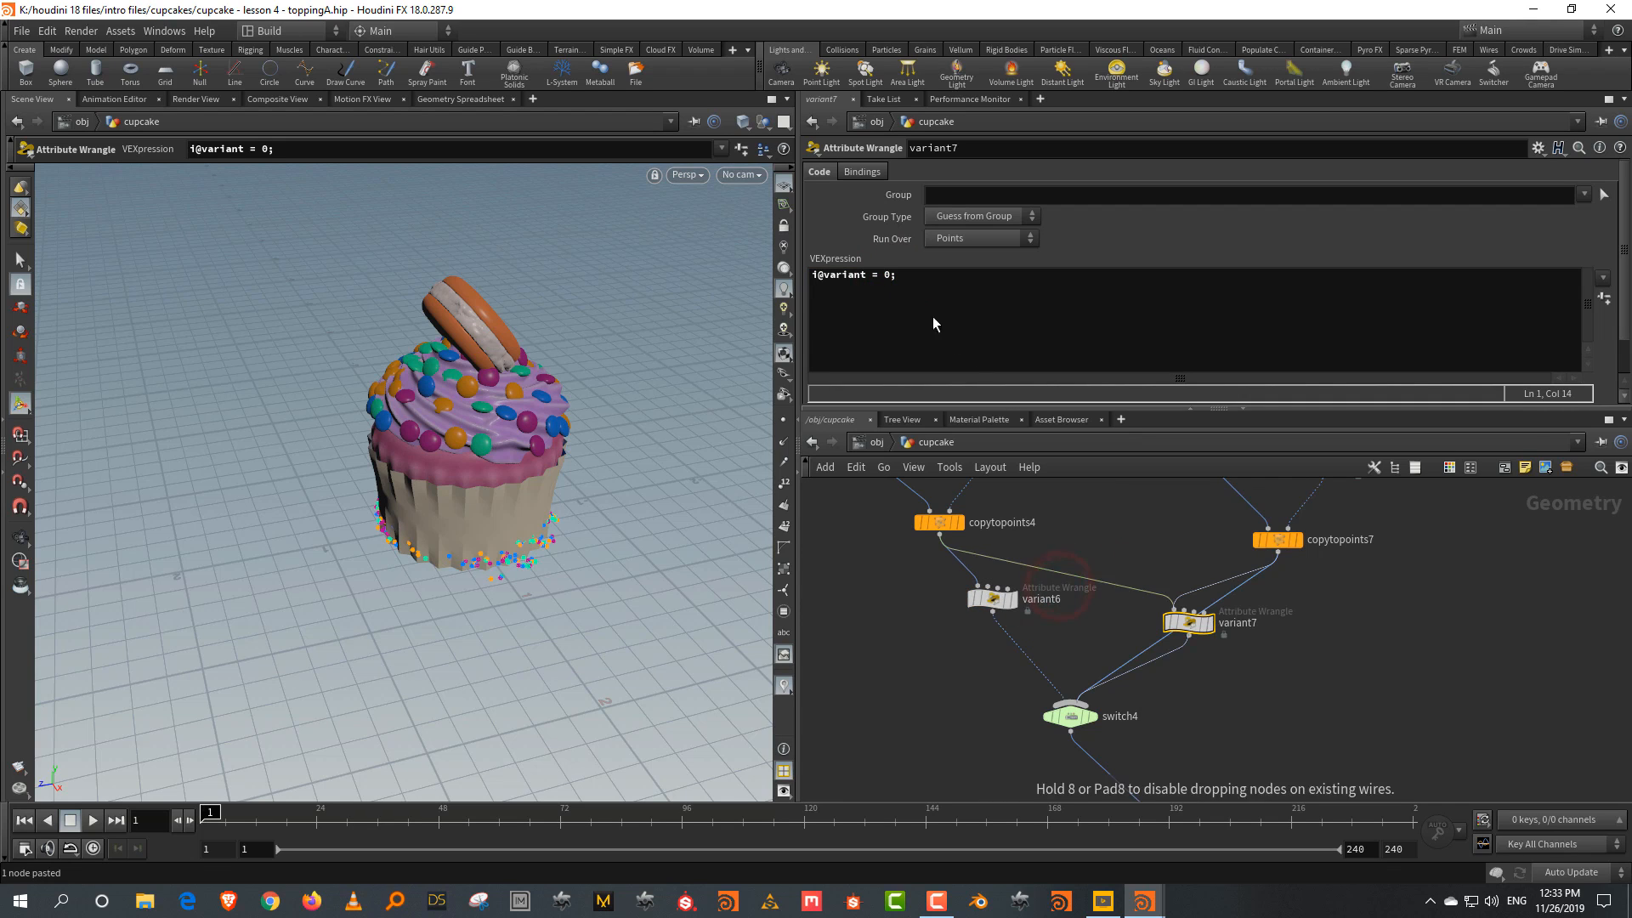
{"action": "double_click", "coordinate": [889, 279]}
{"action": "type", "text": "1"}
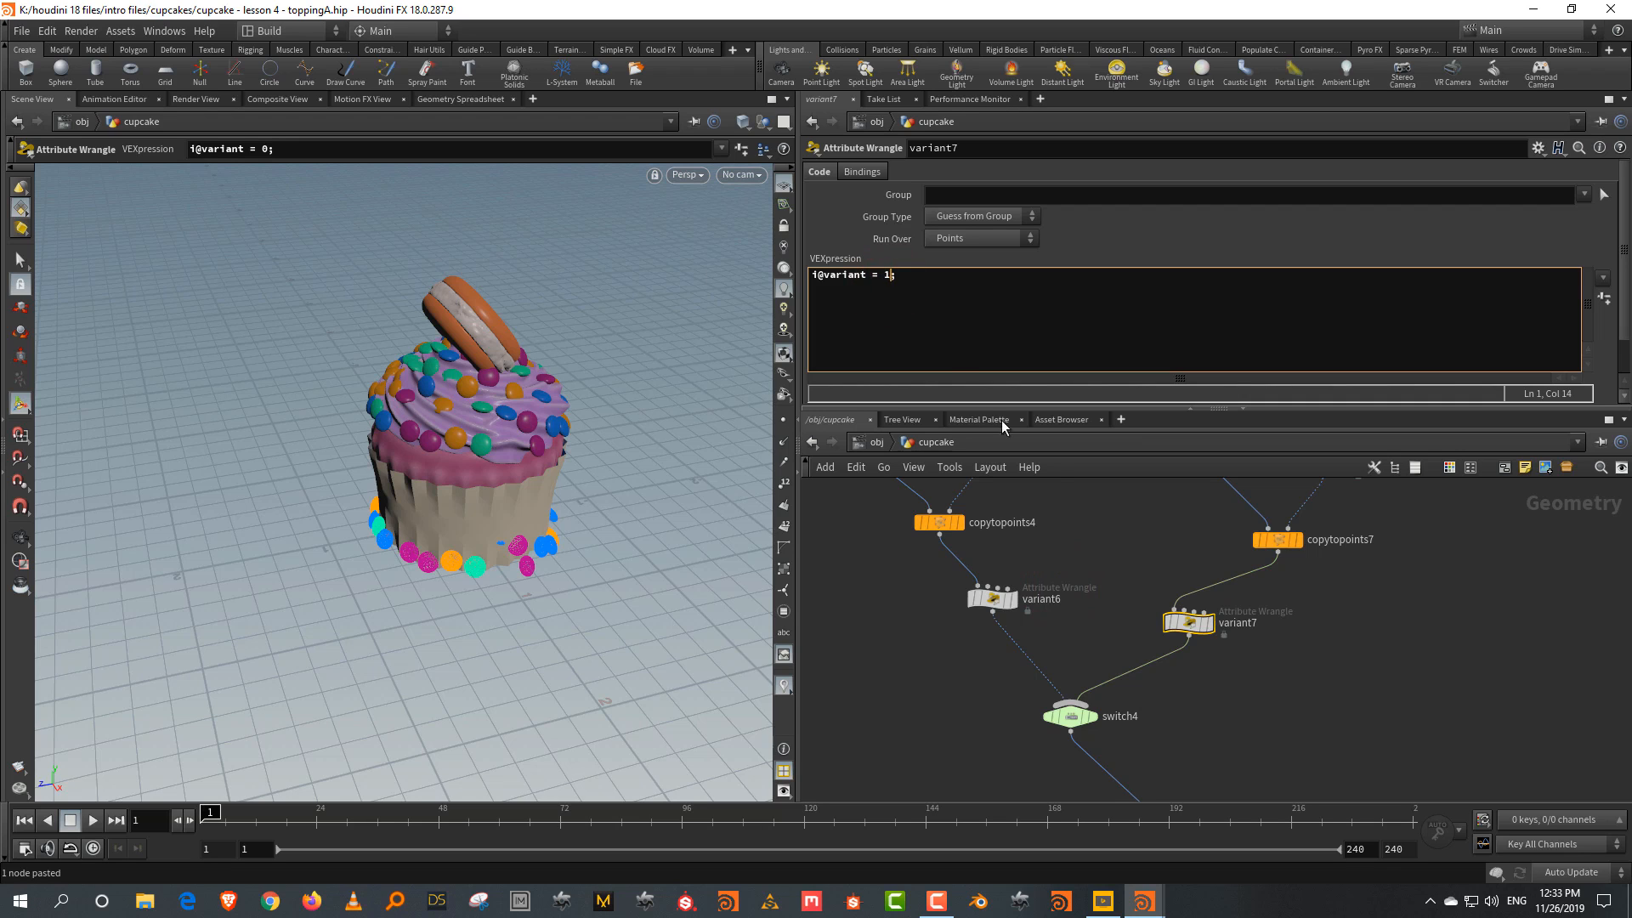
{"action": "left_click", "coordinate": [1376, 655]}
Insert a copy of the wrangle with i@variant = 0; directly after the transform9 node on the first topping branch
{"action": "scroll", "coordinate": [1376, 654], "scroll_direction": "down", "scroll_amount": 2}
{"action": "middle_click_drag", "start_coordinate": [1389, 634], "coordinate": [1129, 711]}
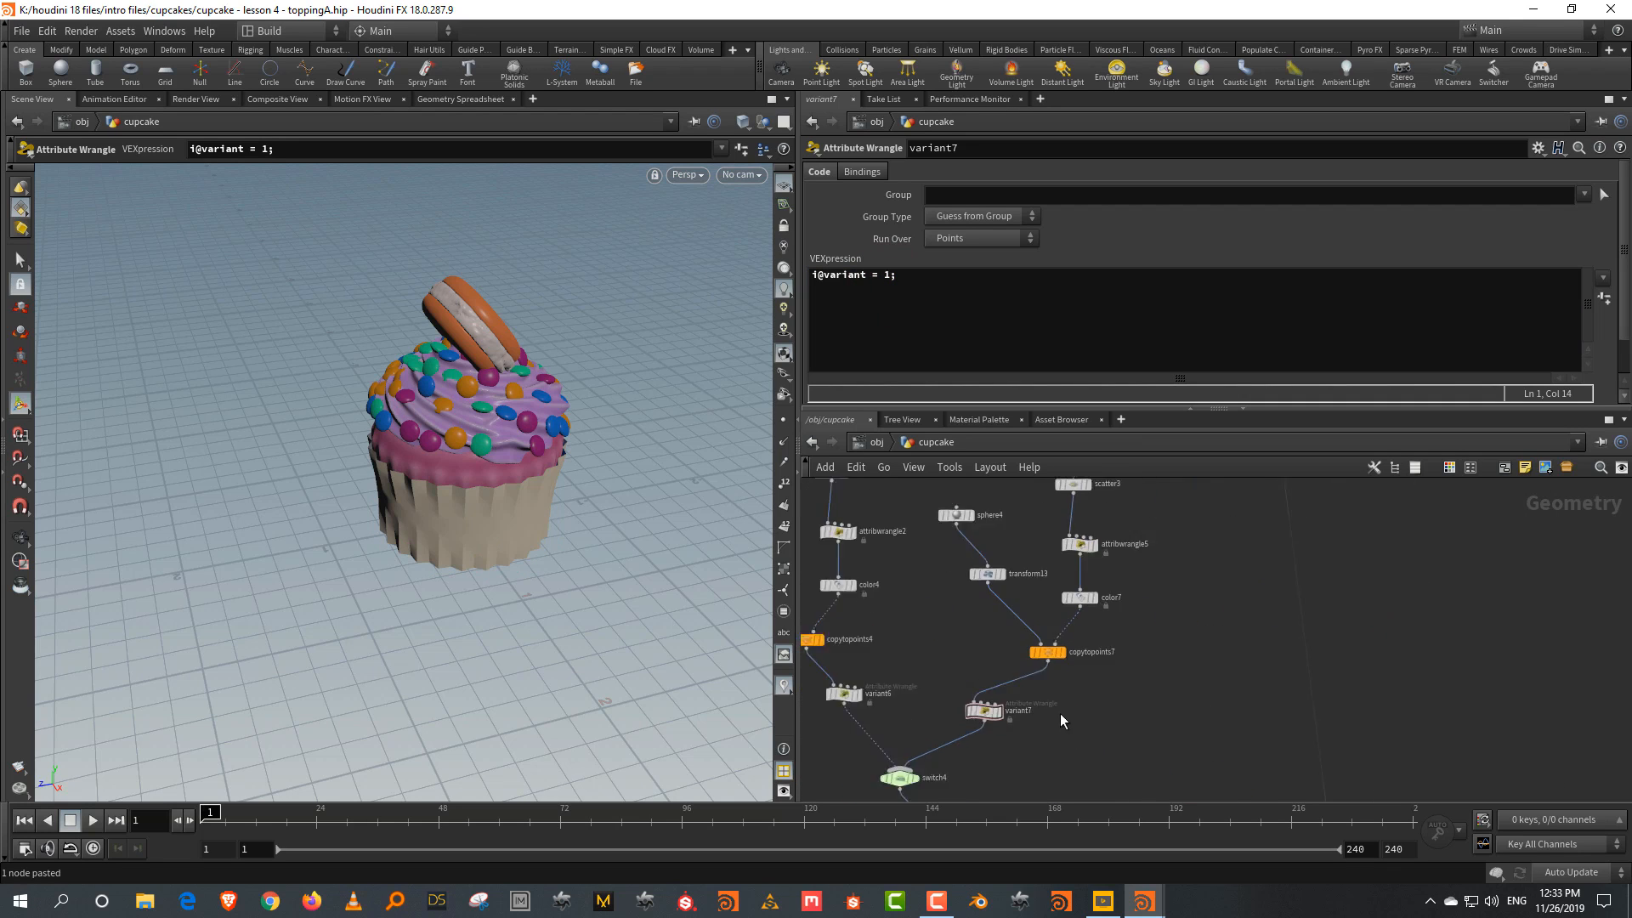
{"action": "scroll", "coordinate": [1060, 715], "scroll_direction": "down", "scroll_amount": 2}
{"action": "middle_click_drag", "start_coordinate": [1326, 689], "coordinate": [995, 782]}
{"action": "middle_click_drag", "start_coordinate": [1247, 641], "coordinate": [1199, 880]}
{"action": "scroll", "coordinate": [1288, 752], "scroll_direction": "up", "scroll_amount": 2}
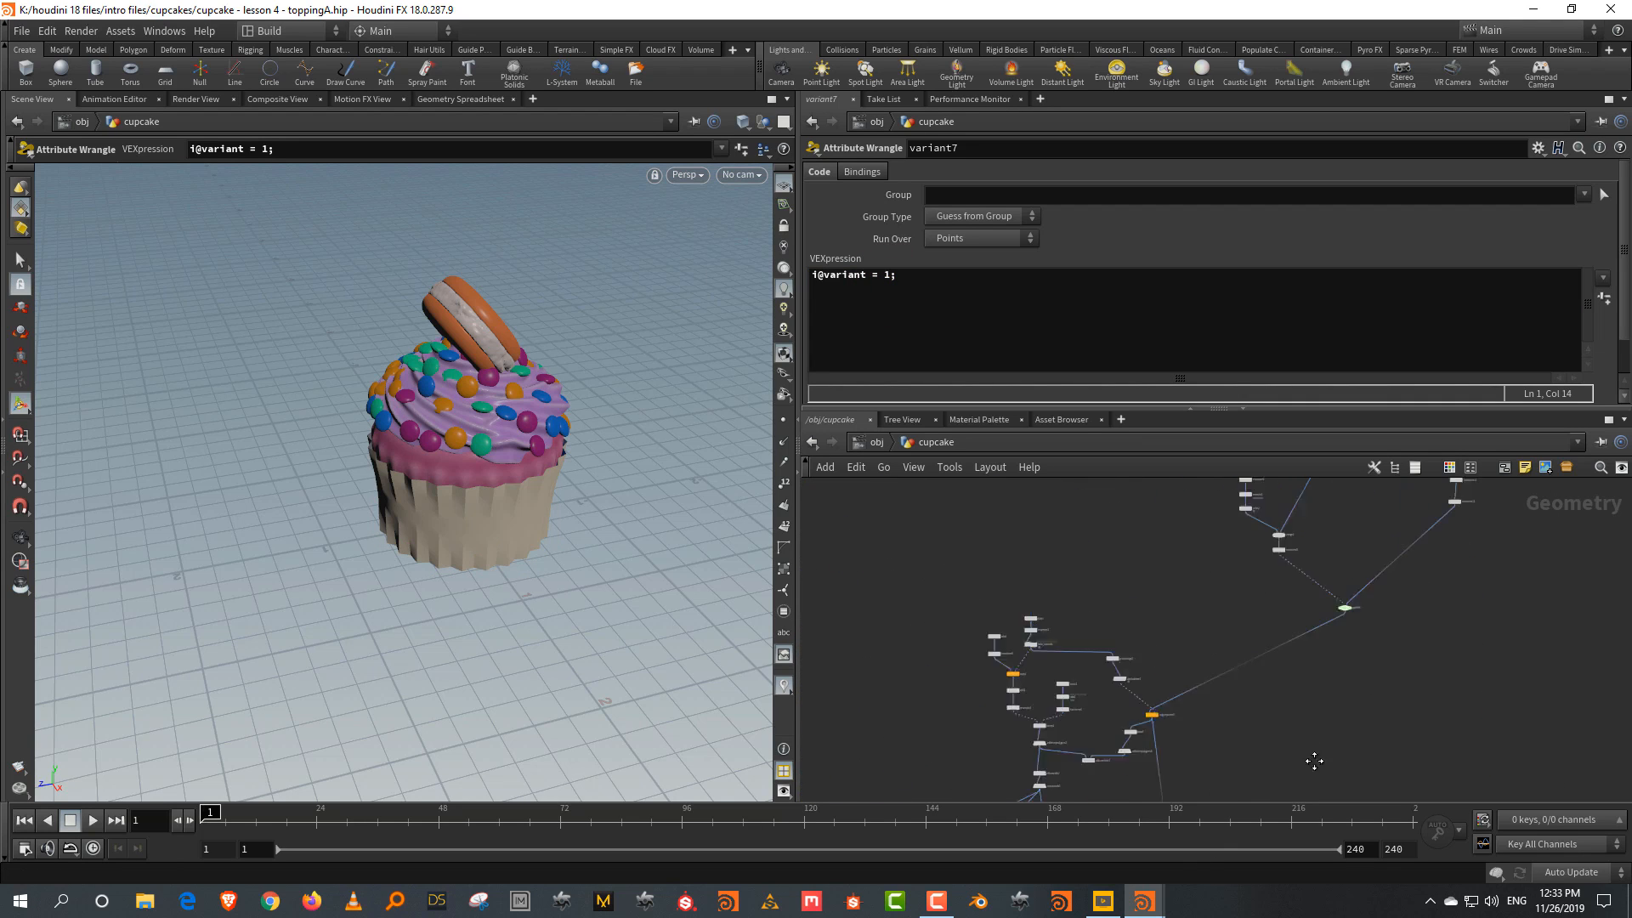
{"action": "middle_click_drag", "start_coordinate": [1304, 757], "coordinate": [1312, 641]}
{"action": "scroll", "coordinate": [1312, 641], "scroll_direction": "up", "scroll_amount": 2}
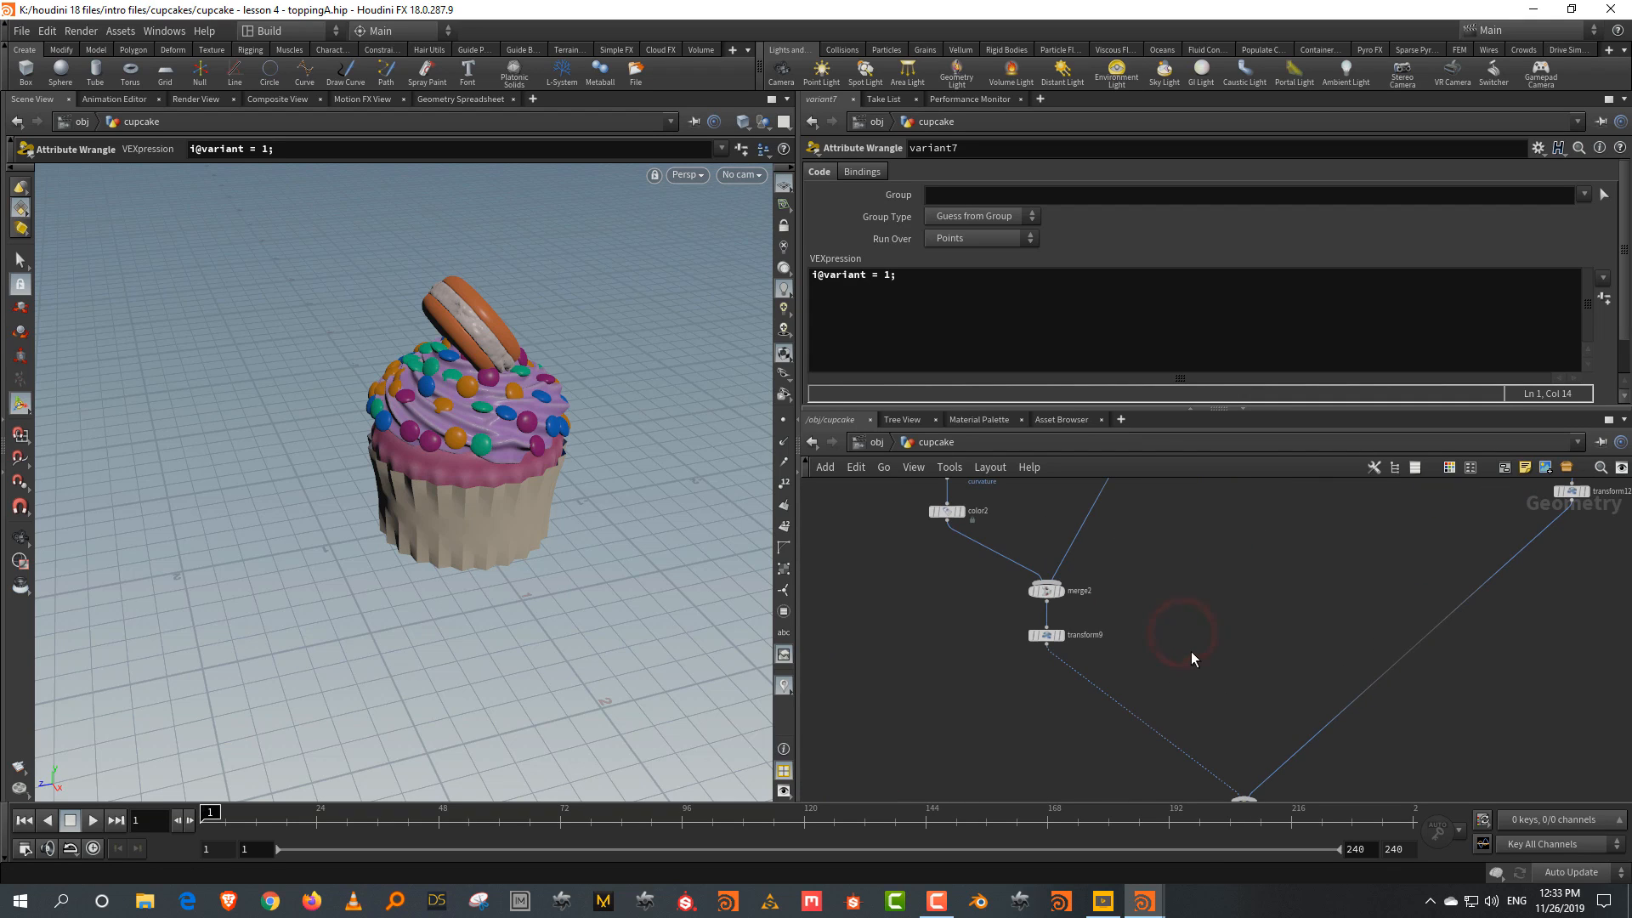
{"action": "key", "text": "ctrl+v"}
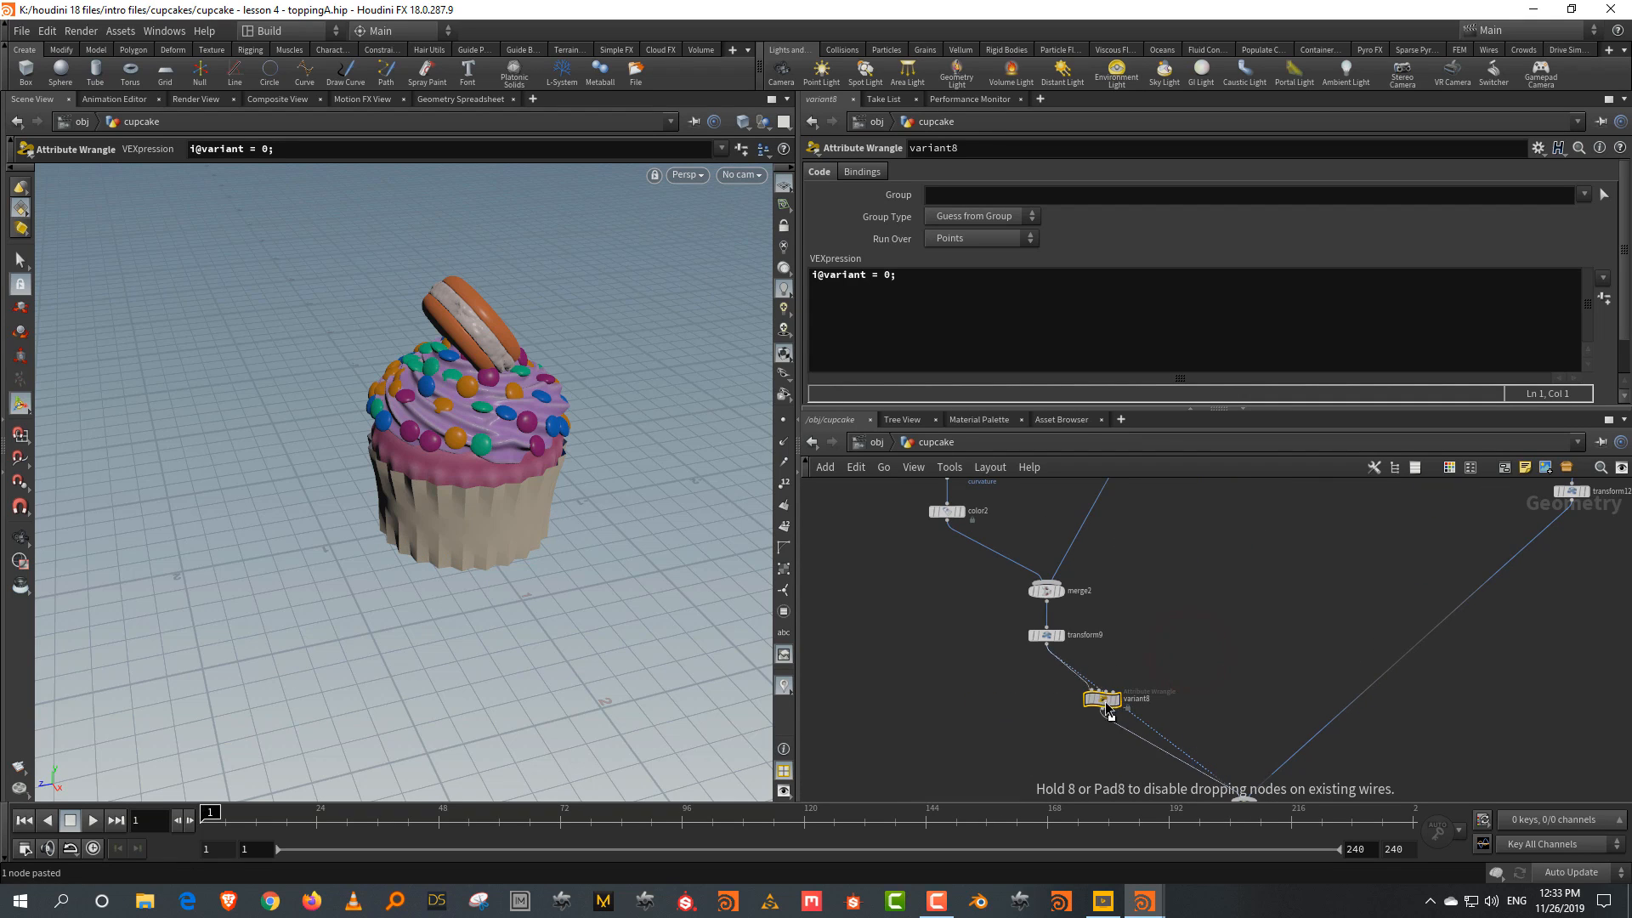
{"action": "left_click", "coordinate": [1191, 698]}
{"action": "left_click", "coordinate": [1182, 648]}
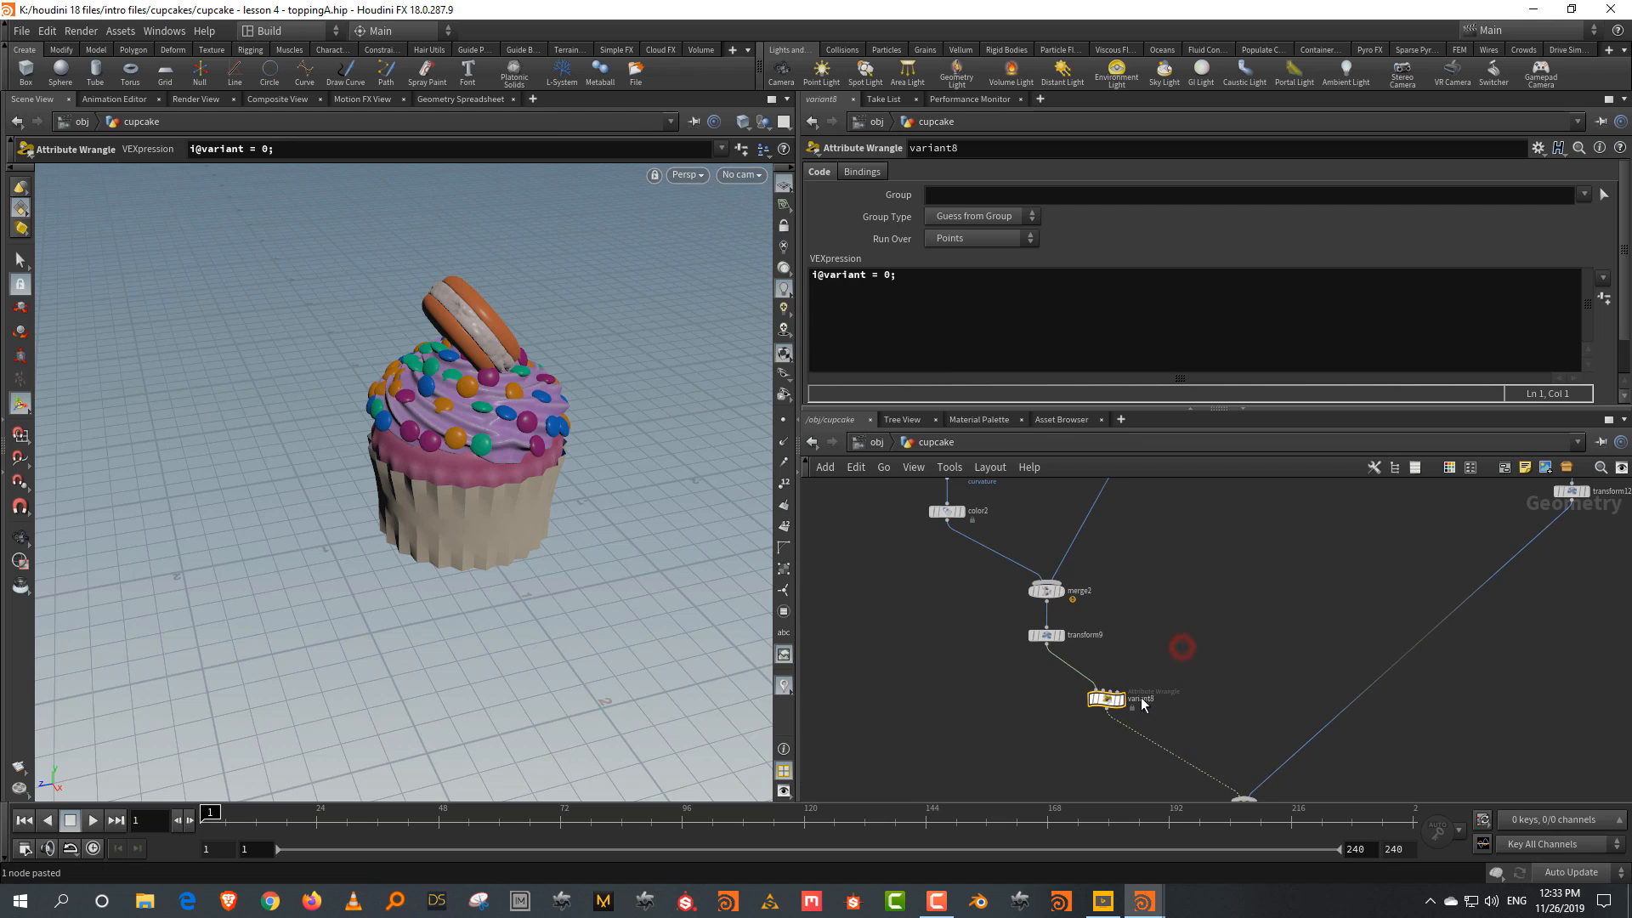
Insert another copy of the wrangle on the second topping branch and set its code to i@variant = 1;
{"action": "key", "text": "ctrl+v"}
{"action": "left_click", "coordinate": [1360, 698]}
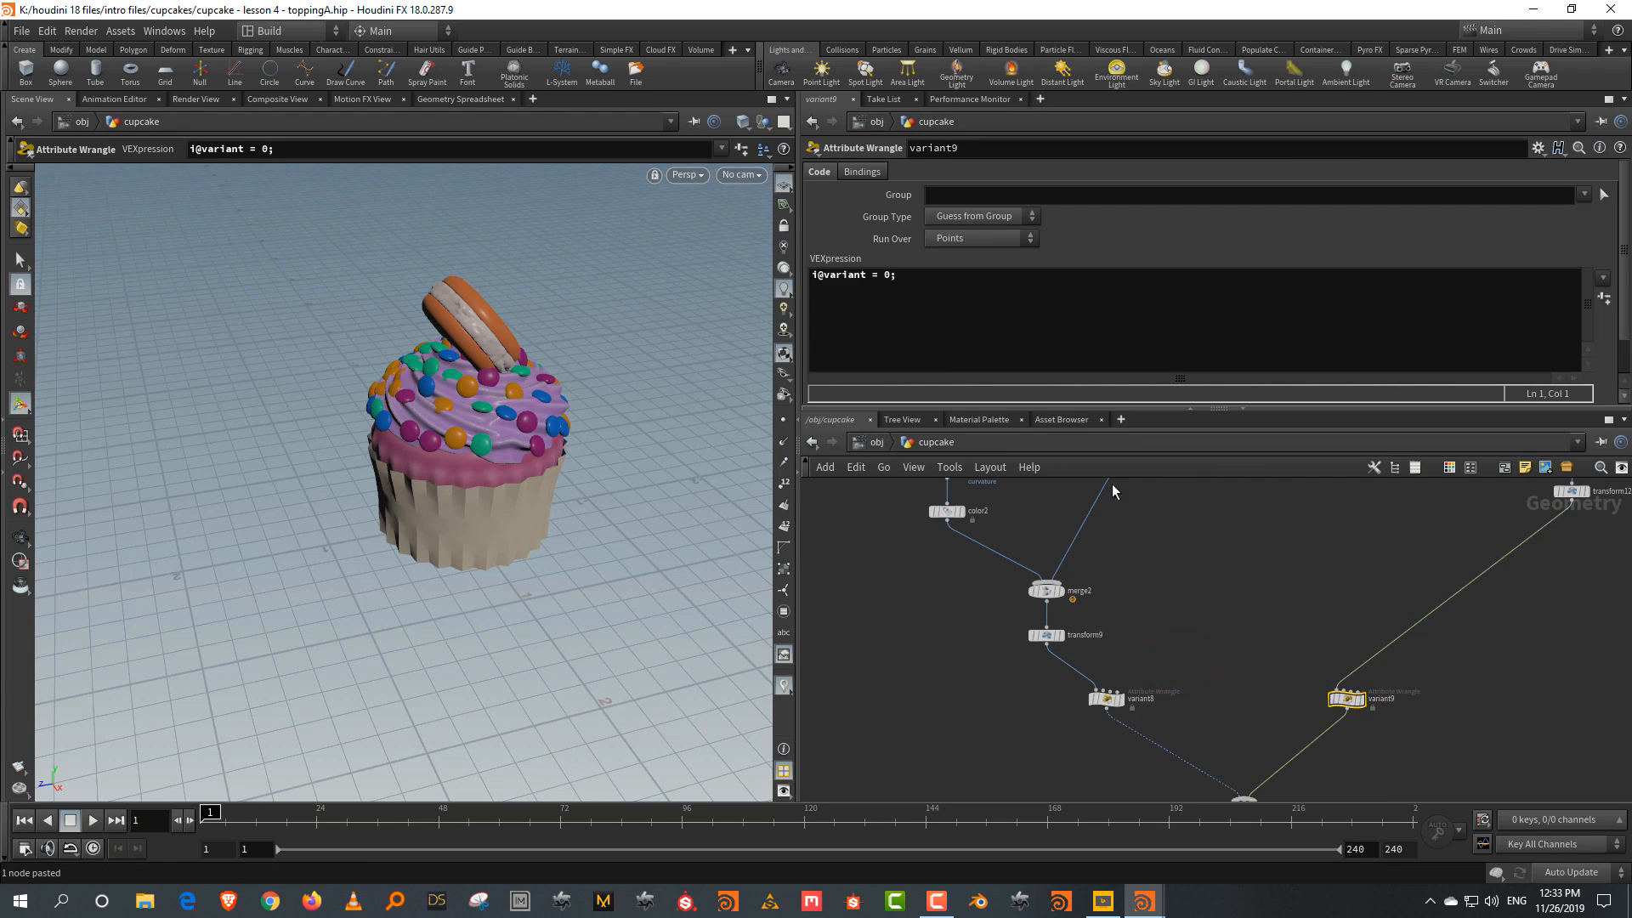
{"action": "double_click", "coordinate": [885, 275]}
{"action": "type", "text": "1"}
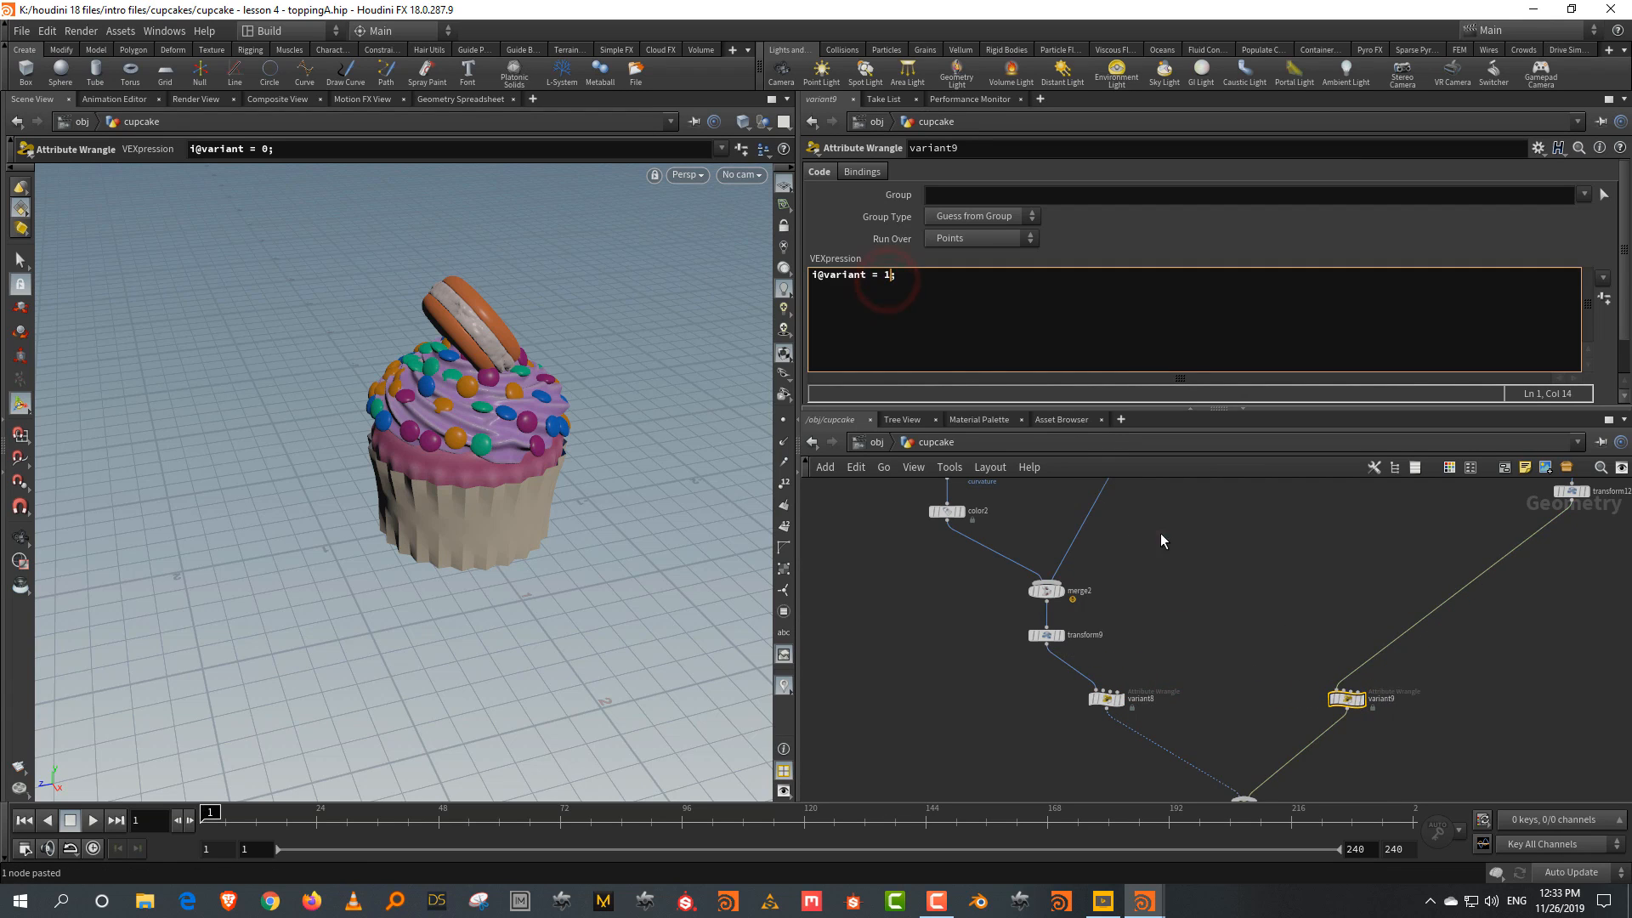
{"action": "left_click", "coordinate": [1161, 533]}
Enlarge the network editor and examine the cupcake and its macaron topping up close from a lower angle
{"action": "scroll", "coordinate": [1236, 611], "scroll_direction": "down", "scroll_amount": 4}
{"action": "scroll", "coordinate": [1237, 610], "scroll_direction": "down", "scroll_amount": 3}
{"action": "mouse_move", "coordinate": [1251, 716]}
{"action": "middle_mouse_down"}
{"action": "mouse_move", "coordinate": [1322, 503]}
{"action": "mouse_move", "coordinate": [1363, 527]}
{"action": "mouse_move", "coordinate": [1363, 477]}
{"action": "middle_mouse_up"}
{"action": "left_click_drag", "start_coordinate": [1303, 405], "coordinate": [1302, 356]}
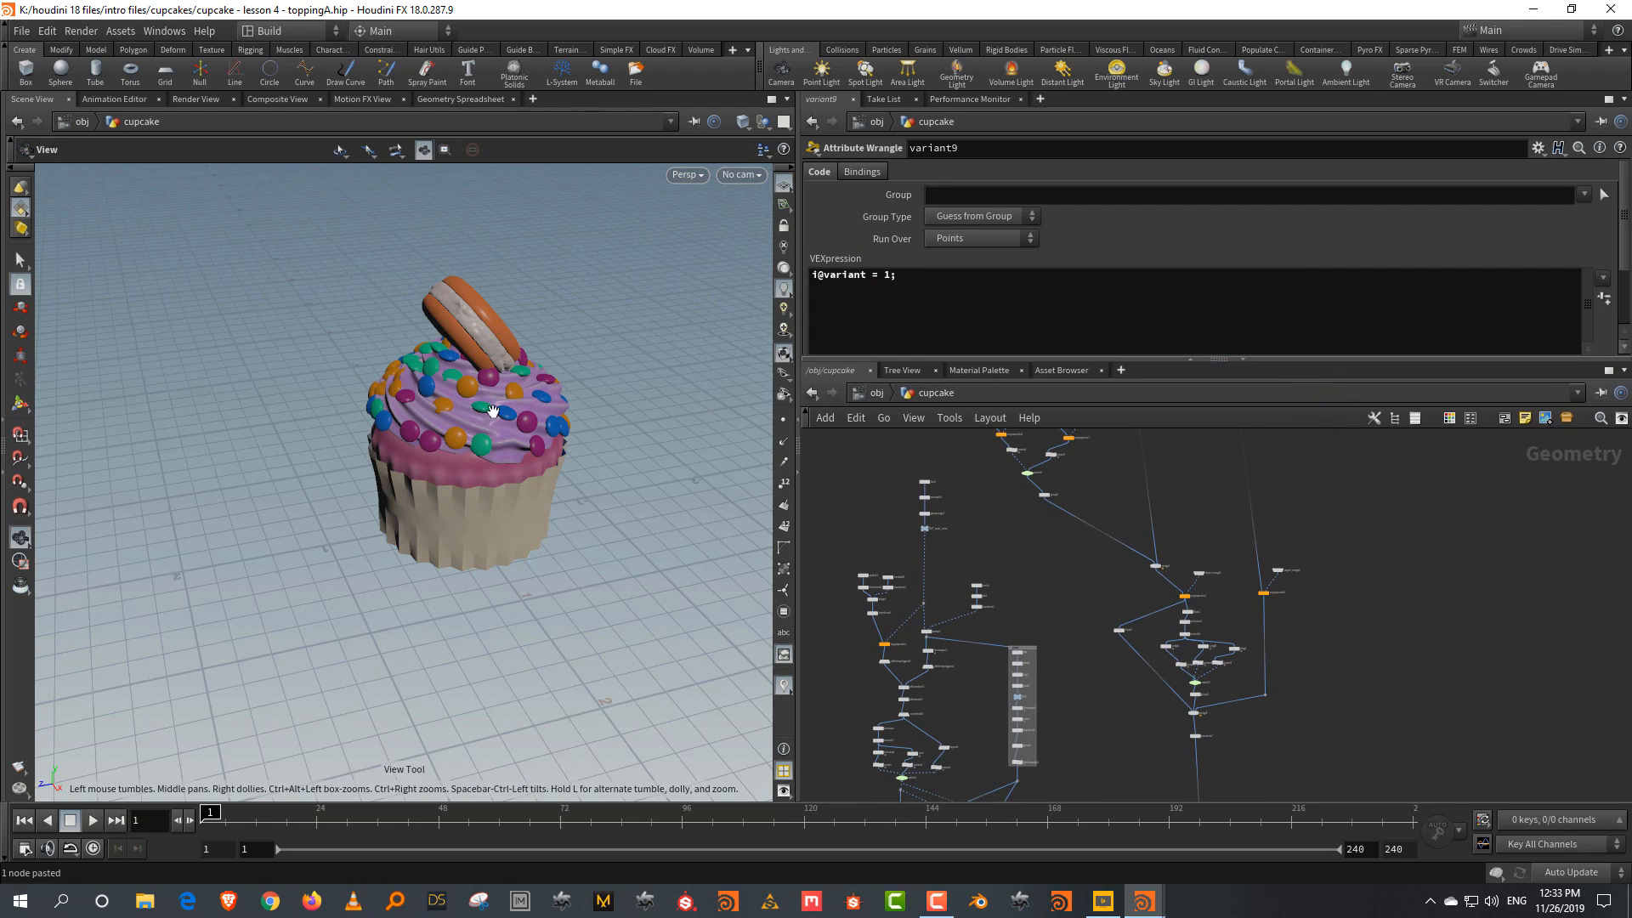
{"action": "left_click_drag", "start_coordinate": [493, 415], "coordinate": [366, 410], "text": "alt"}
{"action": "middle_click_drag", "start_coordinate": [522, 422], "coordinate": [425, 420], "text": "alt"}
{"action": "right_click_drag", "start_coordinate": [544, 412], "coordinate": [587, 320], "text": "alt"}
{"action": "left_click_drag", "start_coordinate": [572, 480], "coordinate": [594, 416]}
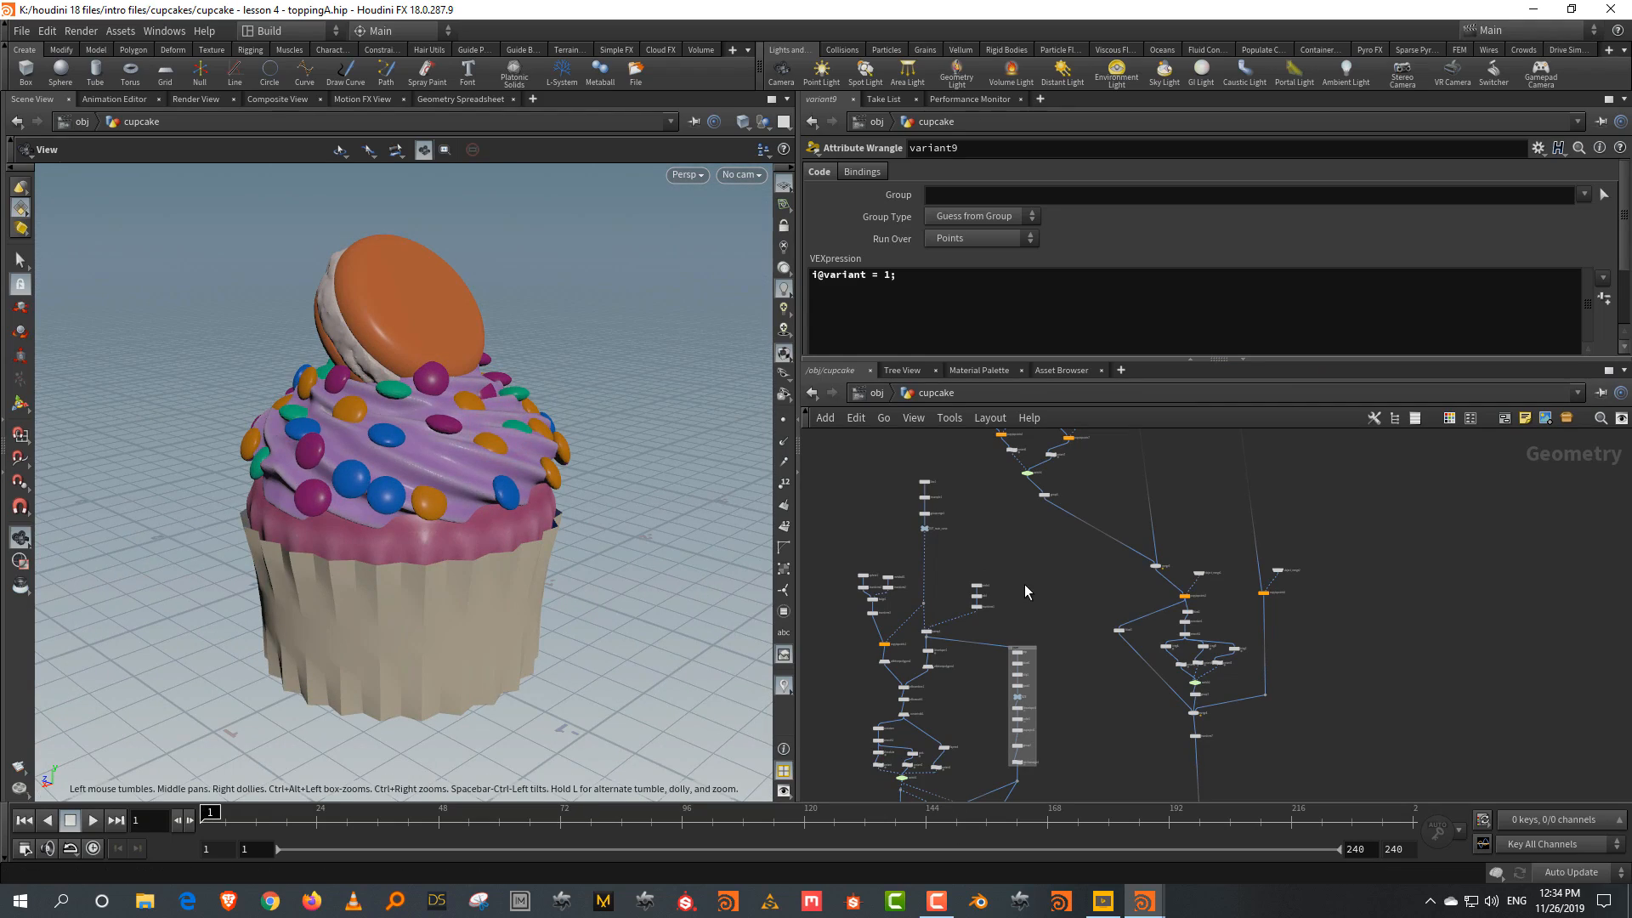